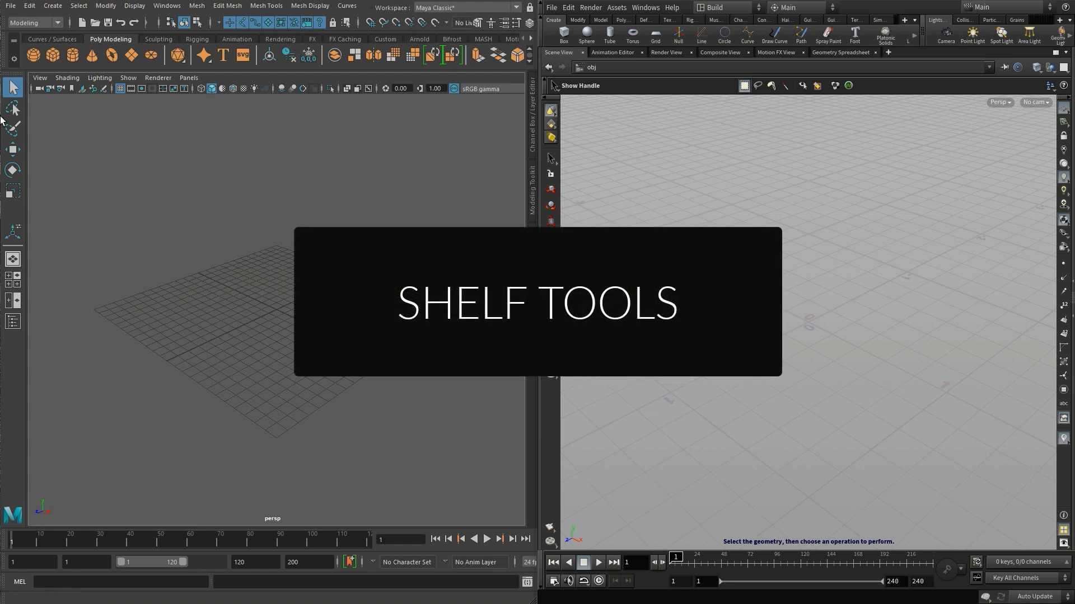
- Create a polygon cube in Maya and place a default box at the origin in Houdini
click(50, 57)
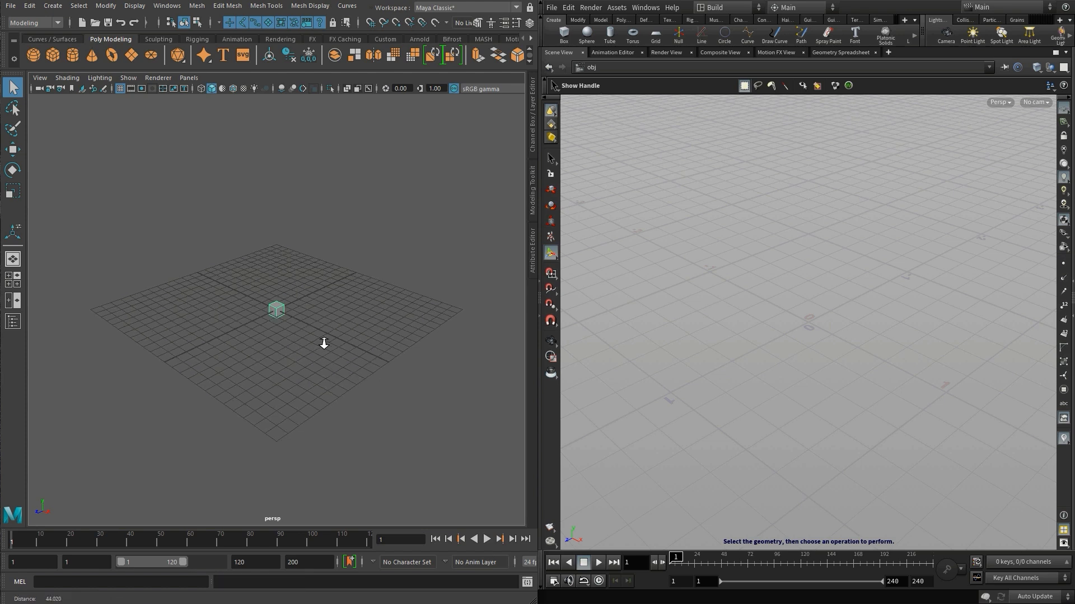
alt+right_drag(324, 343, 932, 121)
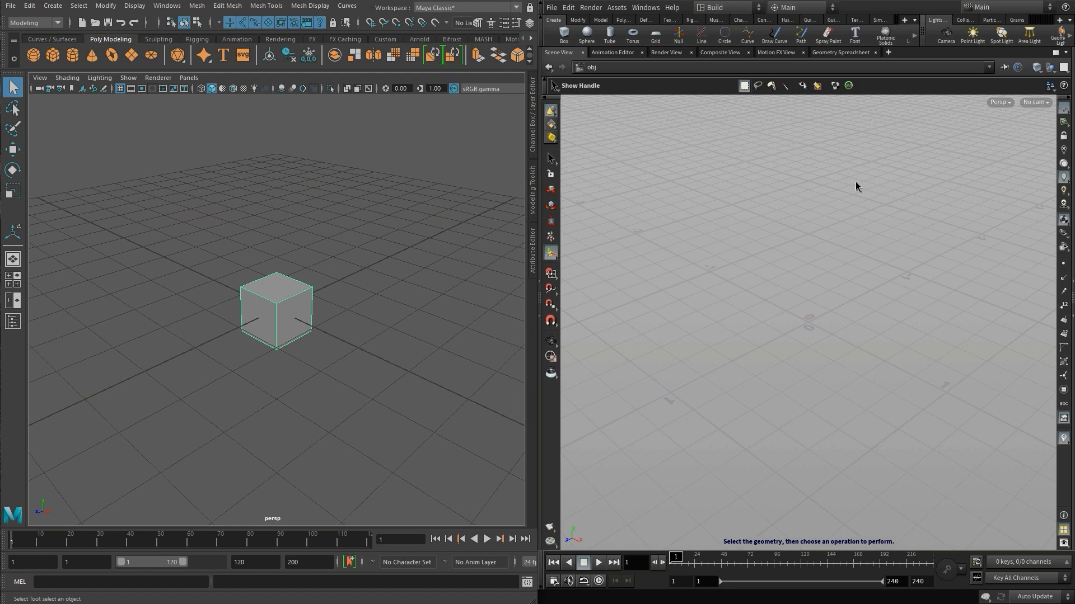
click(565, 33)
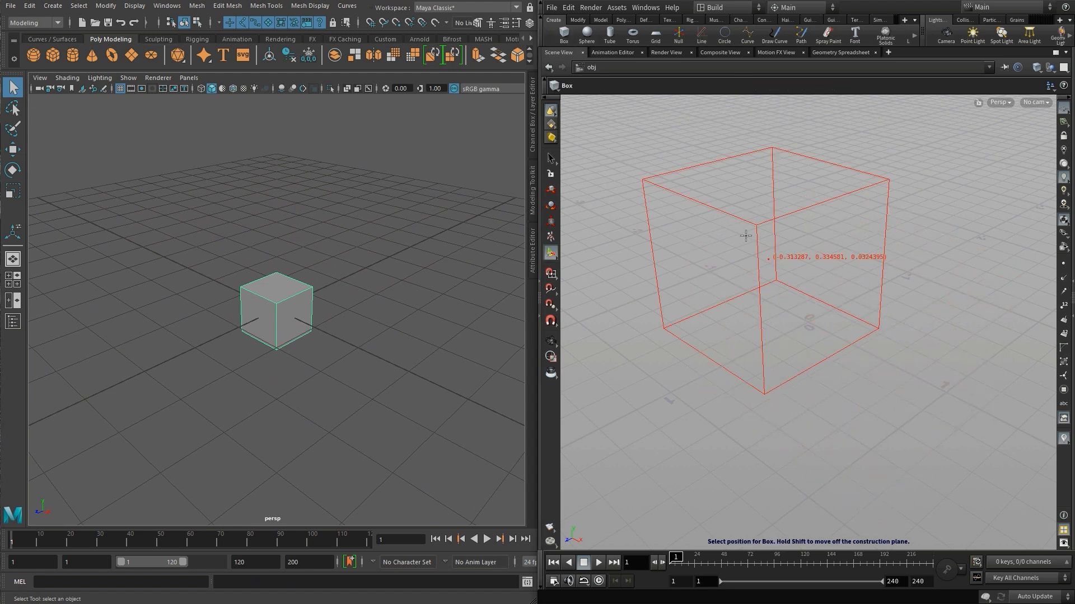
key(Return)
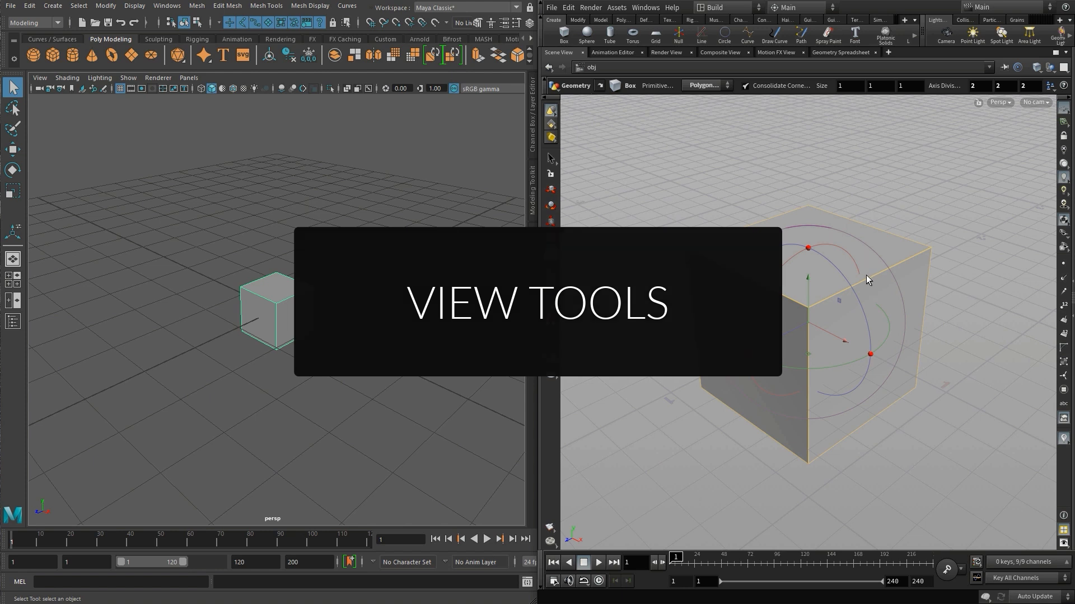
- Deselect the Maya cube and tumble, pan and dolly the perspective view for a close look at it
click(329, 304)
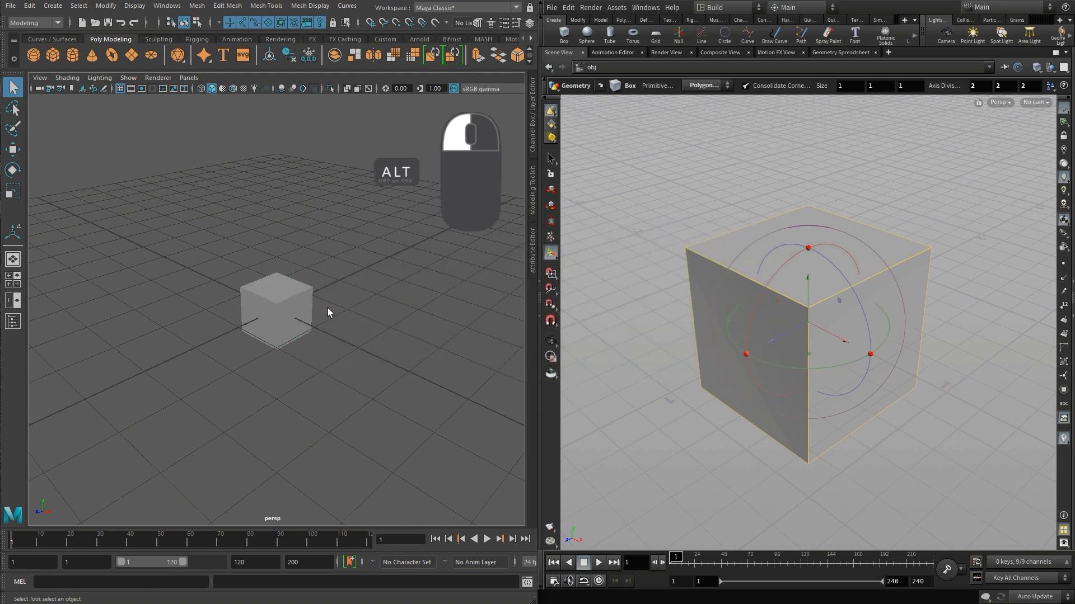
mouse_move(327, 310)
alt+mouse_down()
mouse_move(406, 300)
mouse_move(351, 357)
mouse_move(364, 278)
mouse_move(425, 360)
mouse_move(327, 313)
alt+mouse_up()
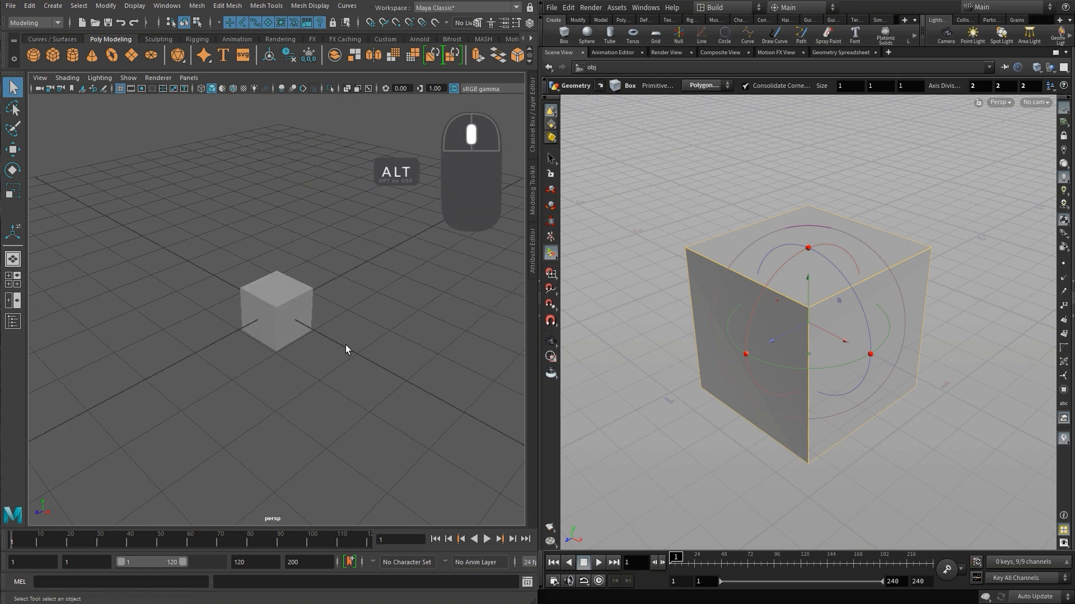
mouse_move(348, 351)
alt+middle_down()
mouse_move(400, 321)
mouse_move(350, 431)
mouse_move(307, 316)
mouse_move(353, 360)
alt+middle_up()
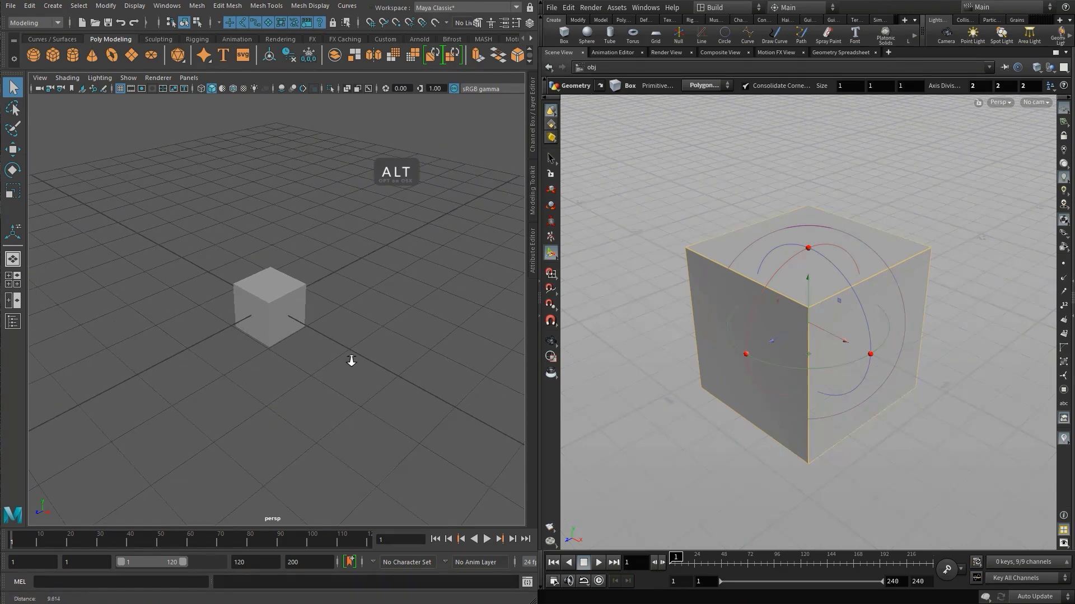
alt+right_drag(353, 359, 663, 370)
- Switch to Houdini and tumble and dolly around the box using temporary view navigation, returning to its handles
key(Escape)
key(Return)
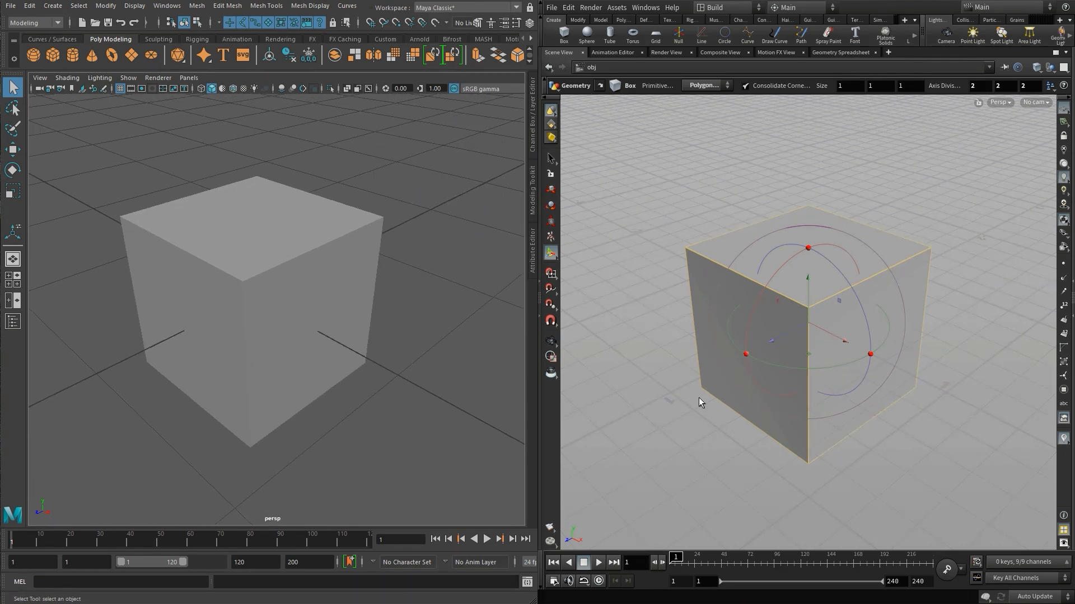
key(Escape)
alt+drag(746, 445, 695, 405)
key(Return)
right_drag(713, 414, 679, 425)
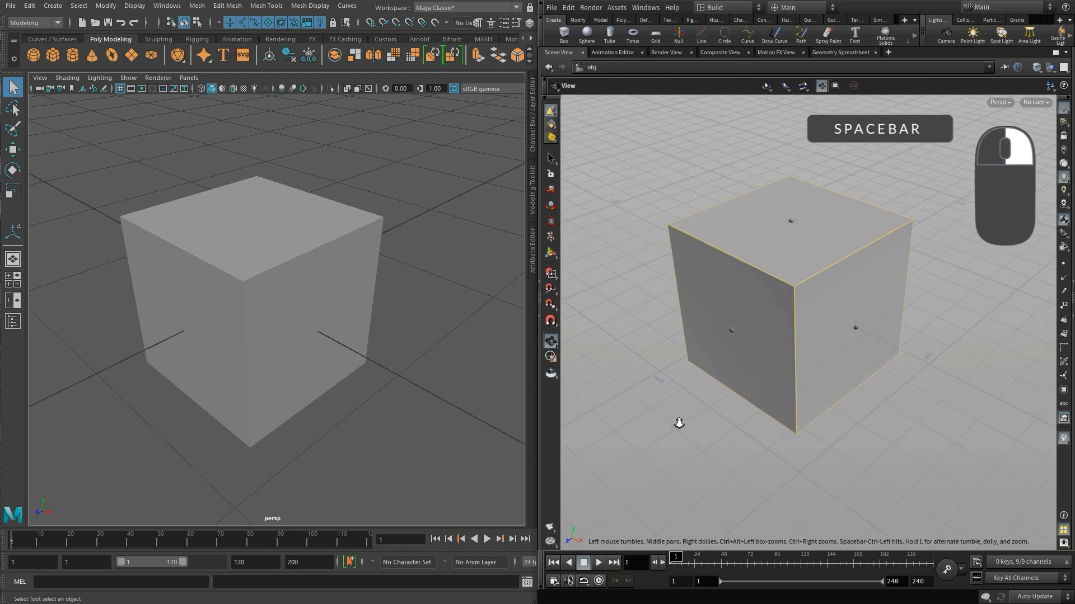
key(Escape)
key(Return)
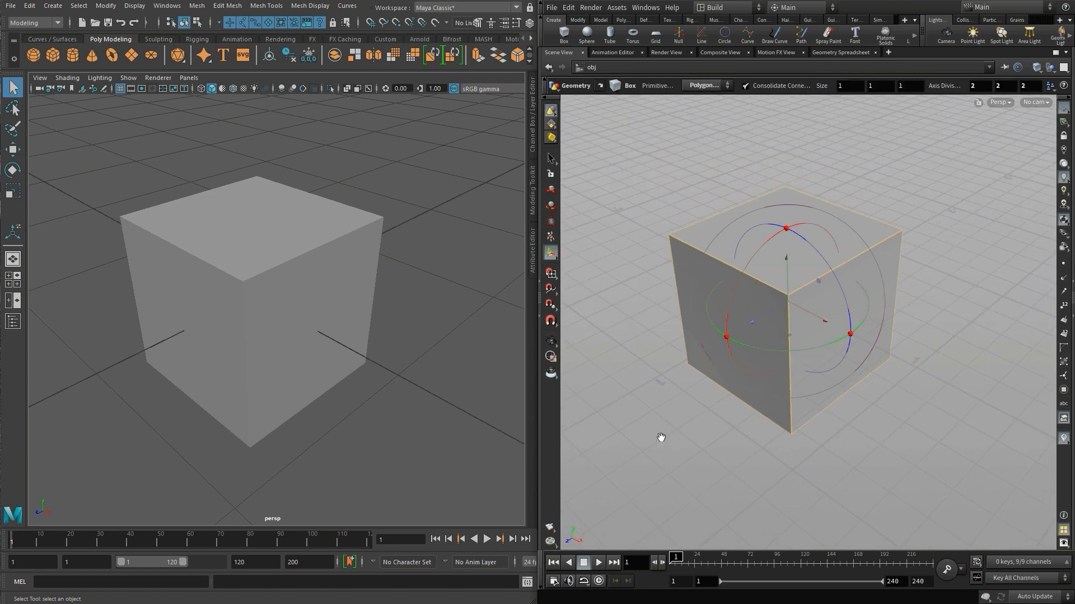
- Tumble and pan around the Houdini box with the View tool and switch to the Select tool
click(550, 340)
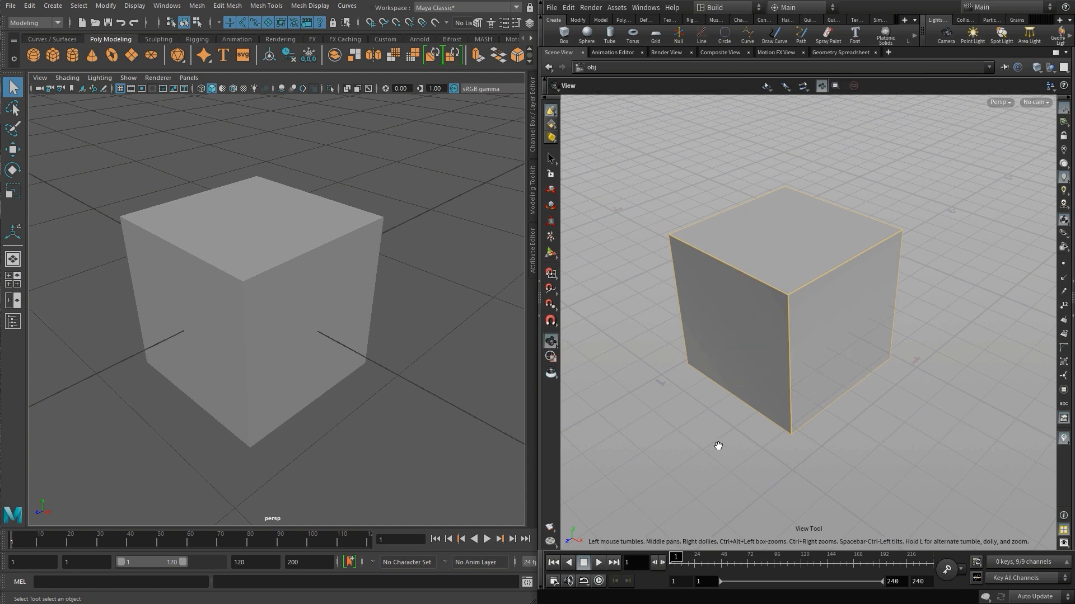
mouse_move(662, 403)
mouse_down()
mouse_move(751, 446)
mouse_move(682, 396)
mouse_up()
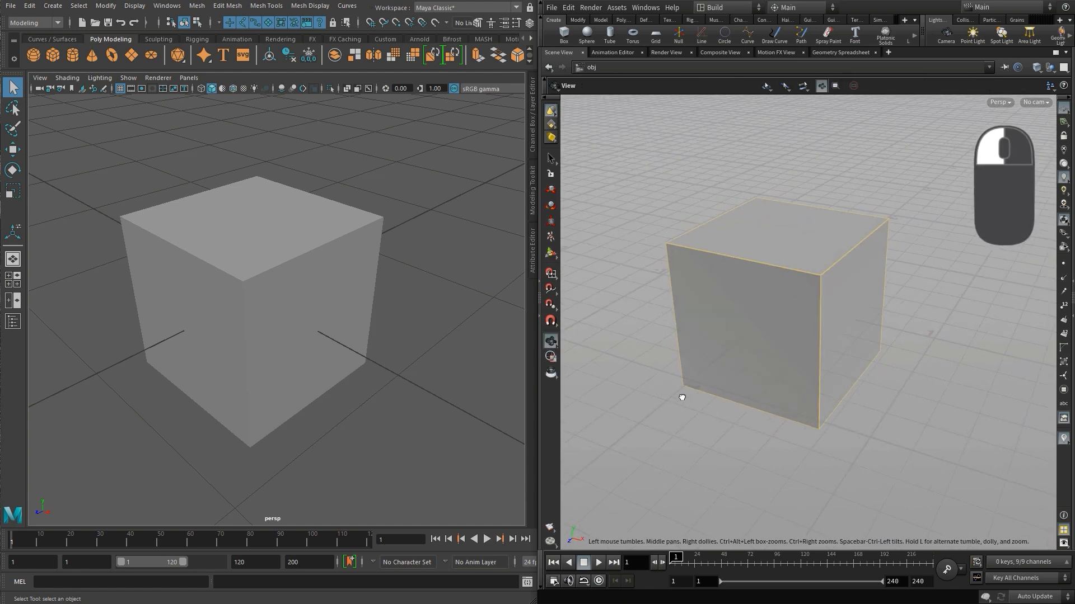
middle_drag(681, 396, 741, 466)
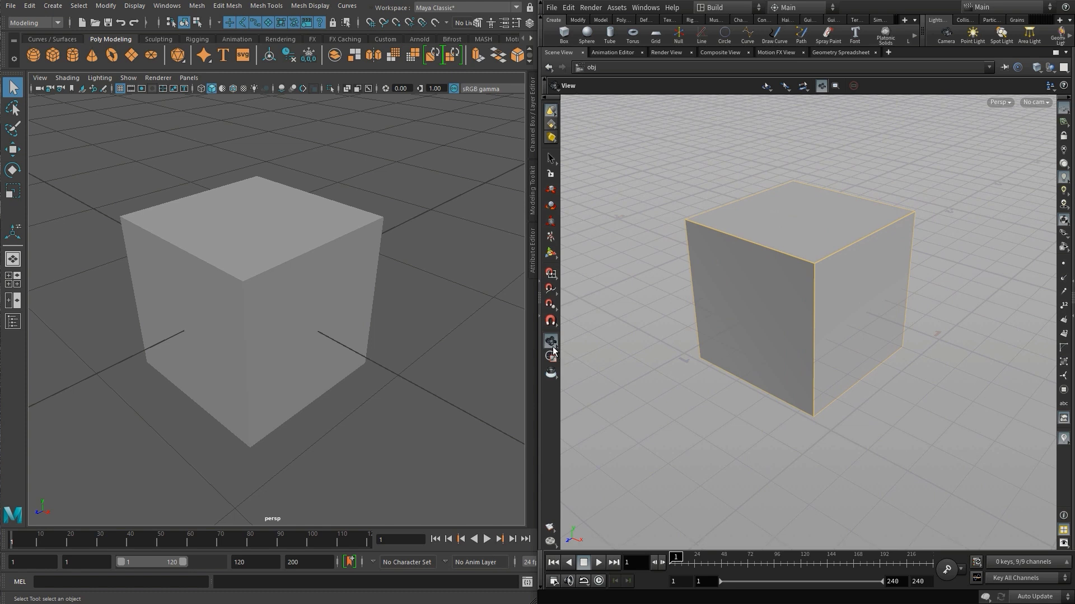
click(550, 159)
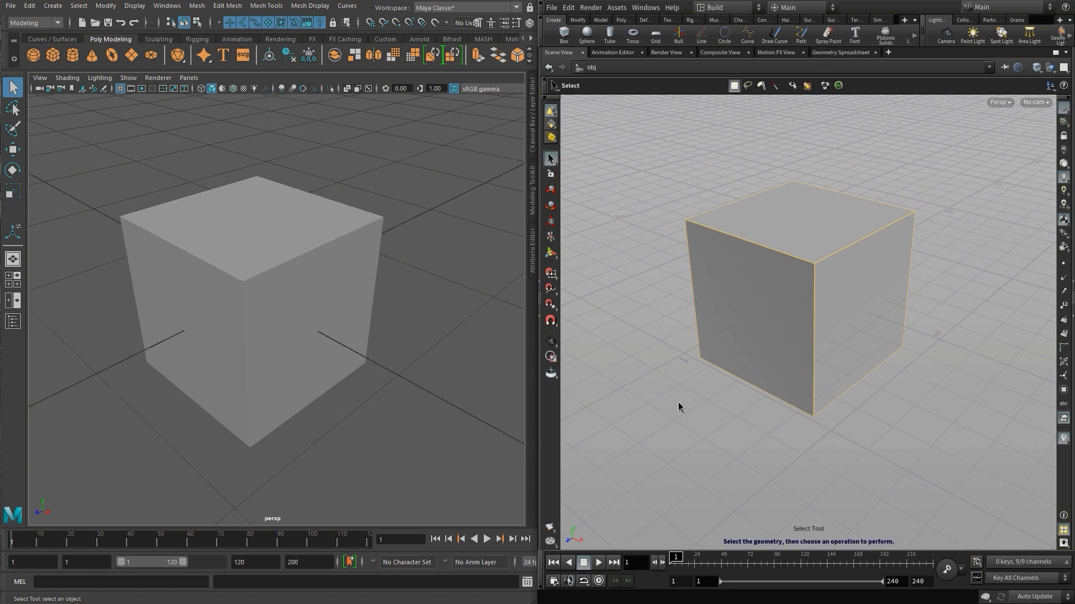
click(740, 369)
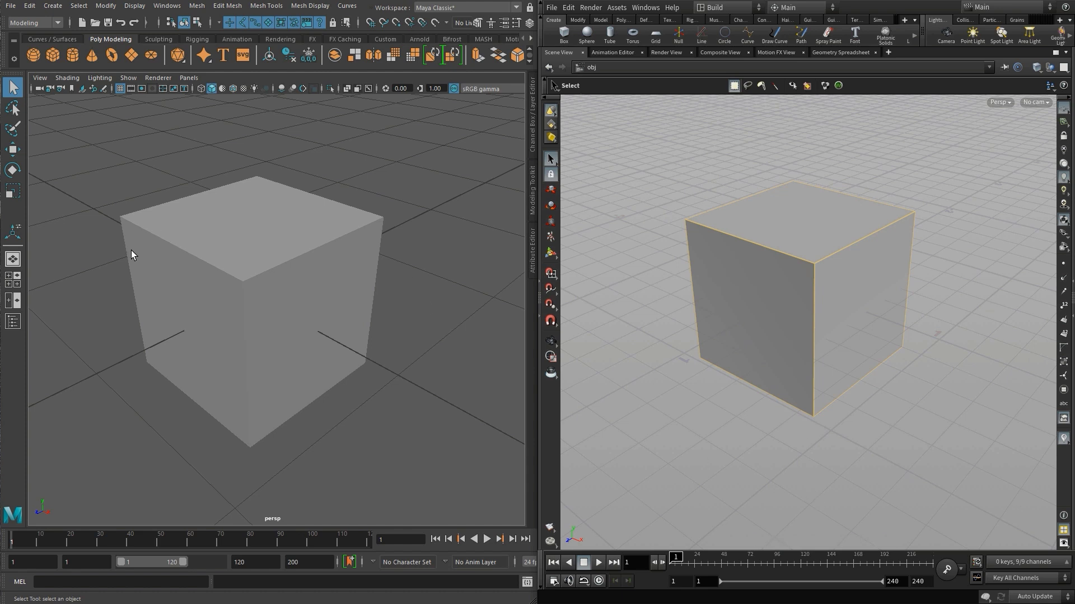
- Switch both the Maya and Houdini viewports to a four-view layout
click(15, 282)
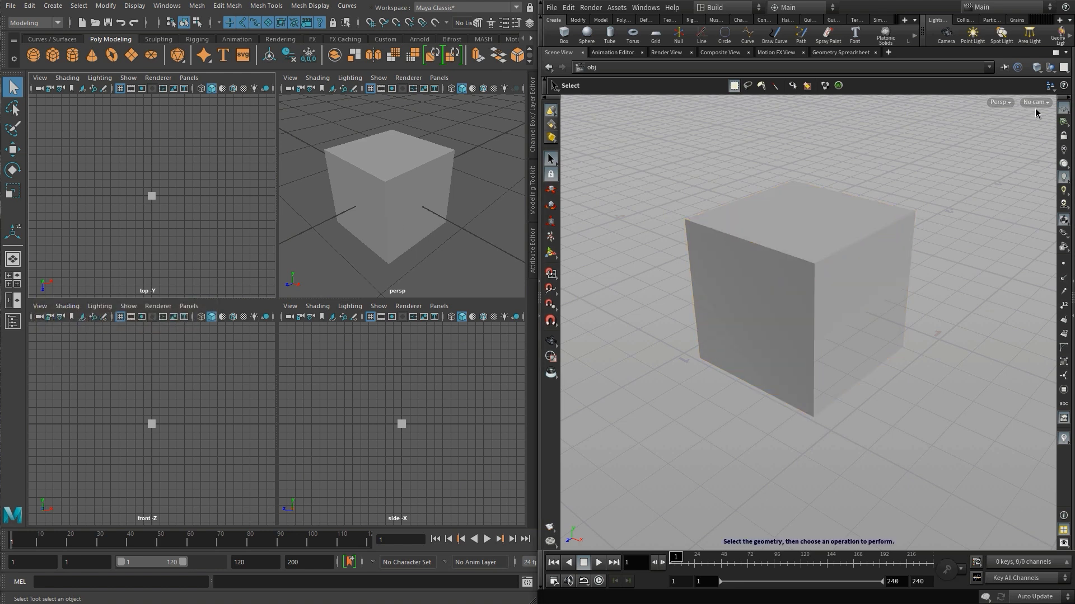
click(1063, 68)
click(1066, 91)
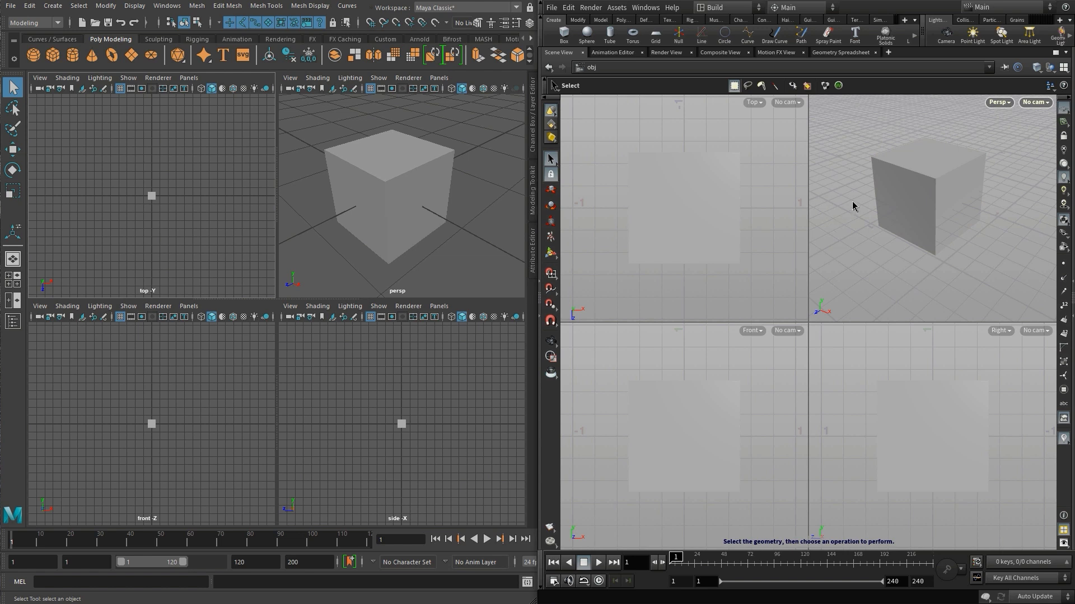
- Select the Maya cube and restore both Maya and Houdini to a single perspective view
click(386, 240)
key(space)
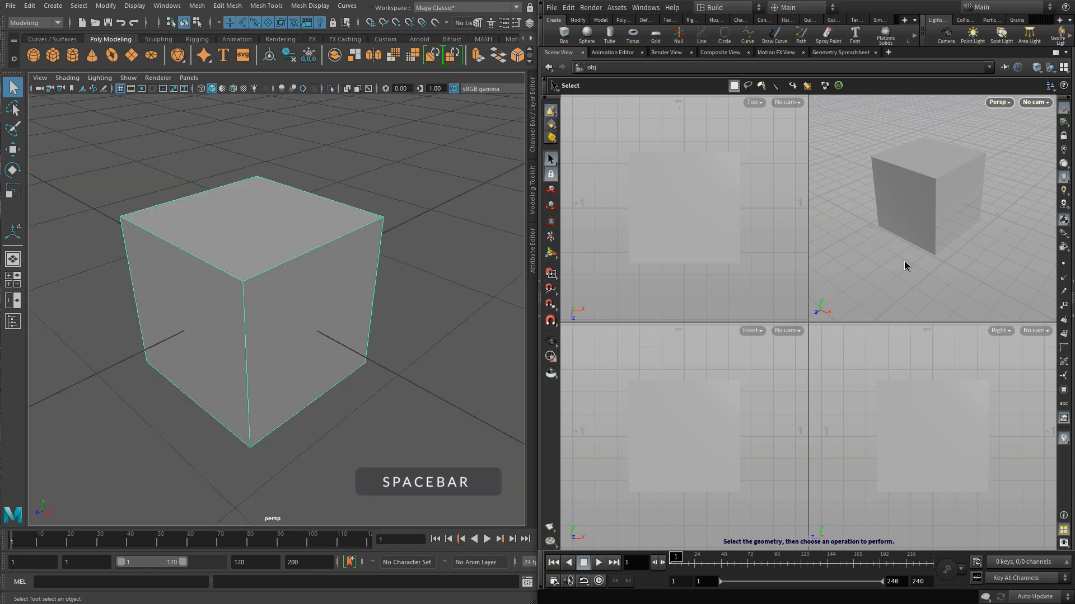
key(space+b)
key(space+b)
key(space+b)
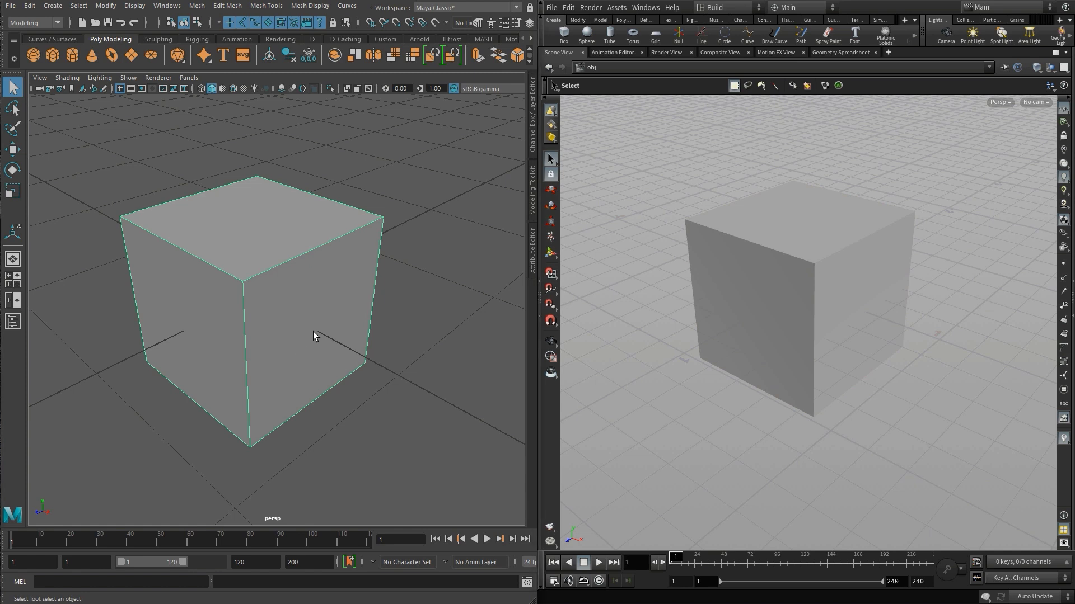
- Toggle Maya between the four-view layout and the single perspective view
key(space)
key(space)
key(space)
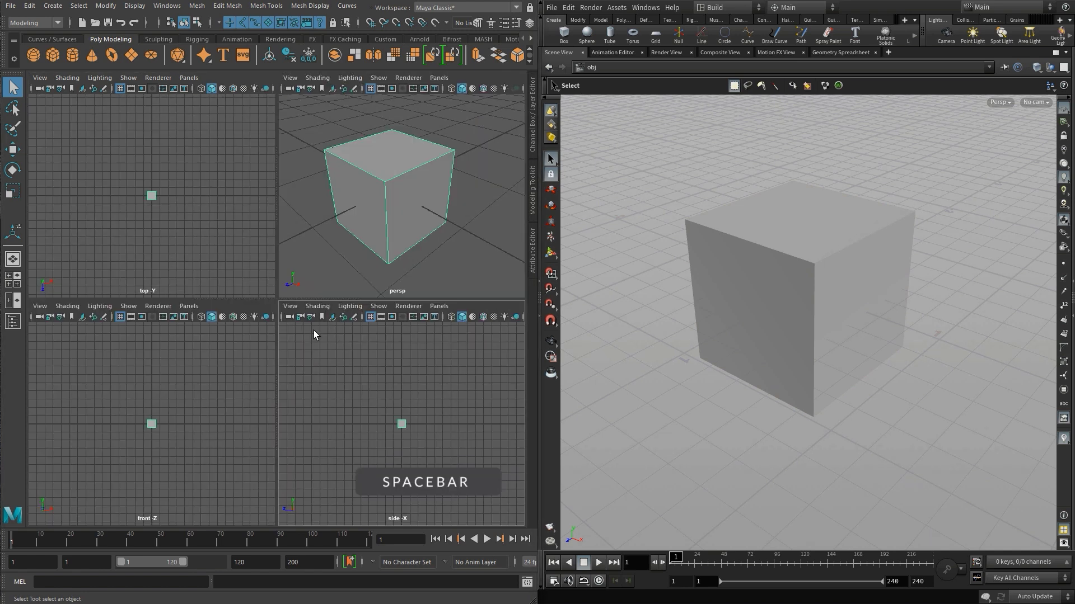
key(space)
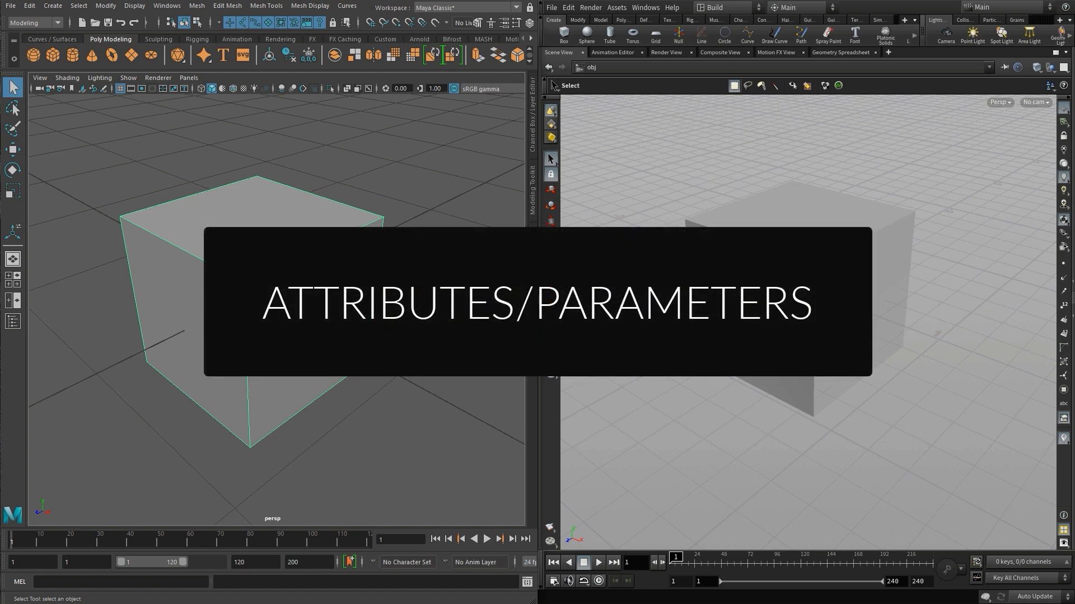
- Open Maya's Attribute Editor for the cube and examine the polyCube1 and pCubeShape1 attributes
click(523, 252)
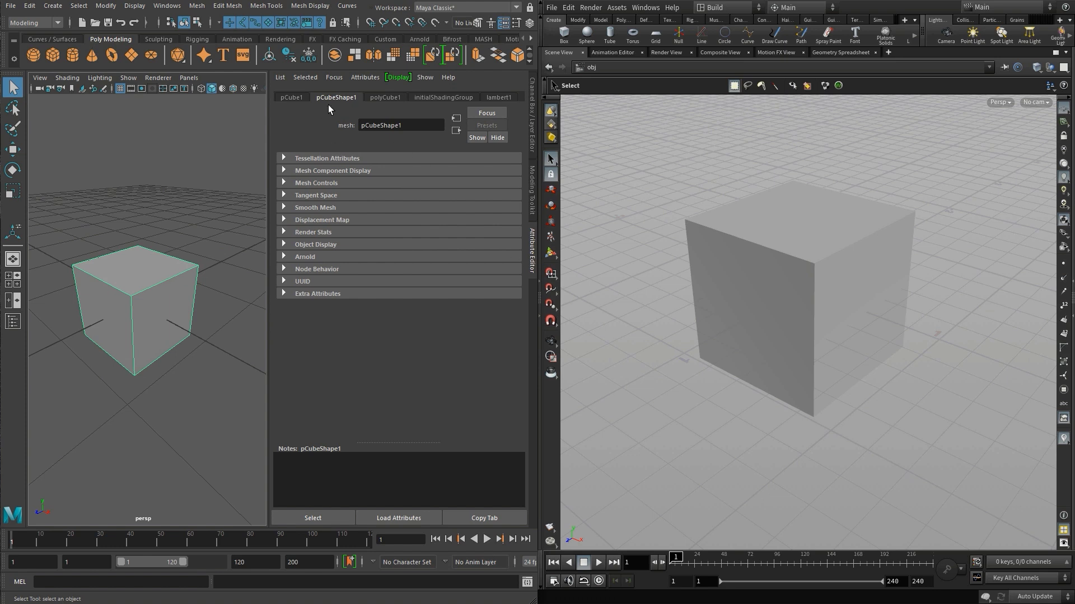
click(382, 99)
click(338, 96)
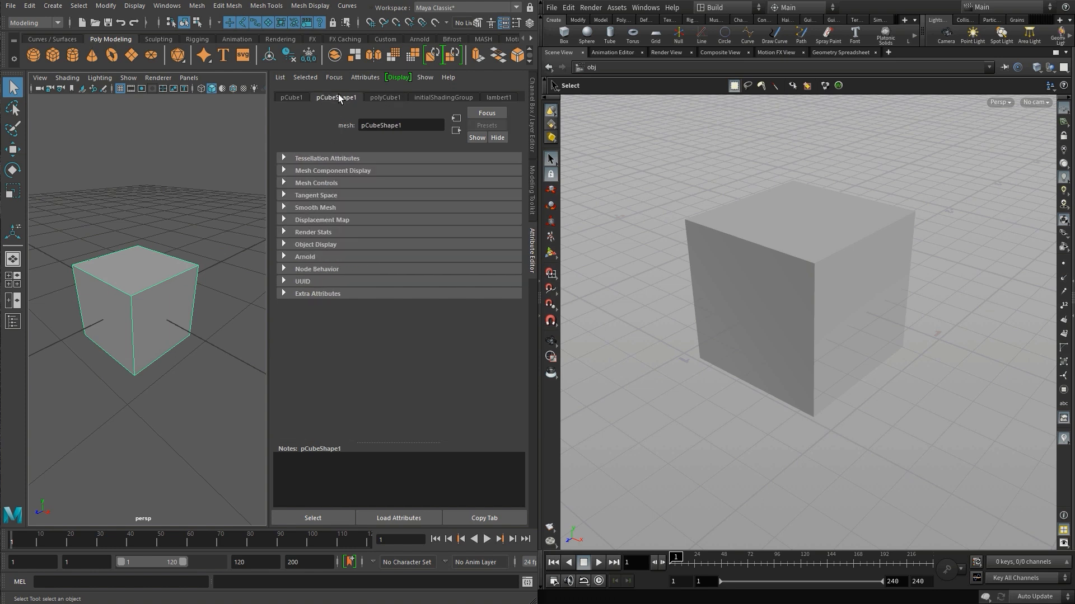
click(386, 97)
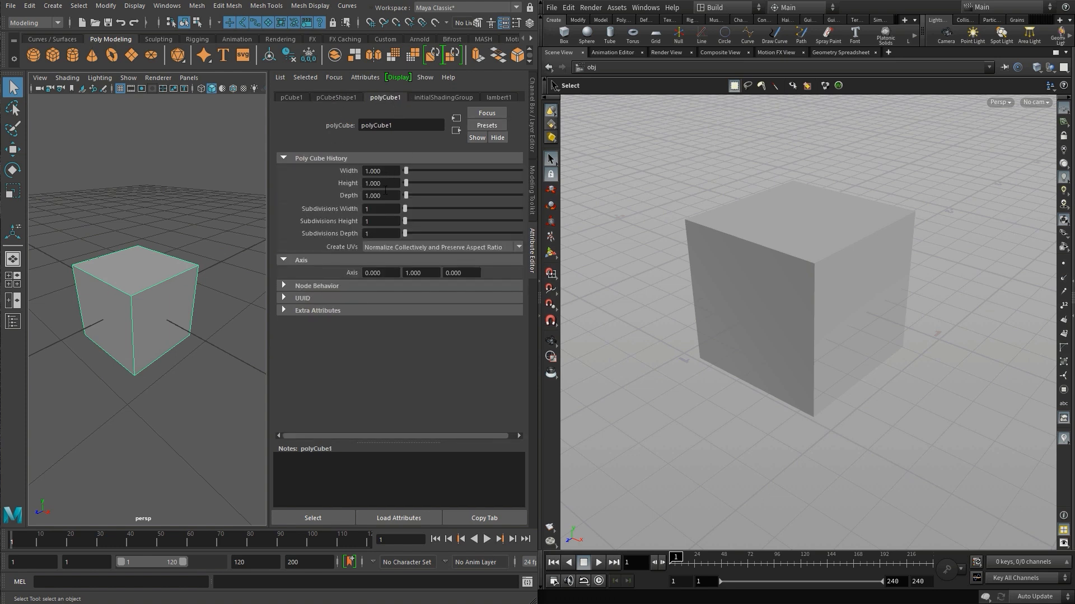
click(326, 97)
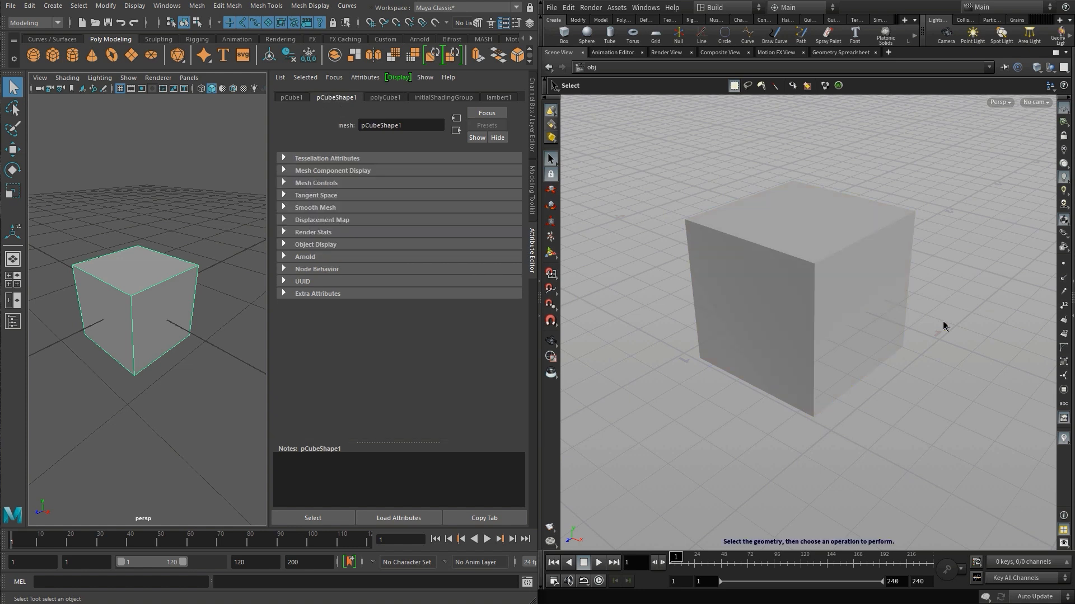
- Reveal Houdini's parameter and network panes, inspect the box1 parameters inside box_object1, and return to the object level
click(1071, 321)
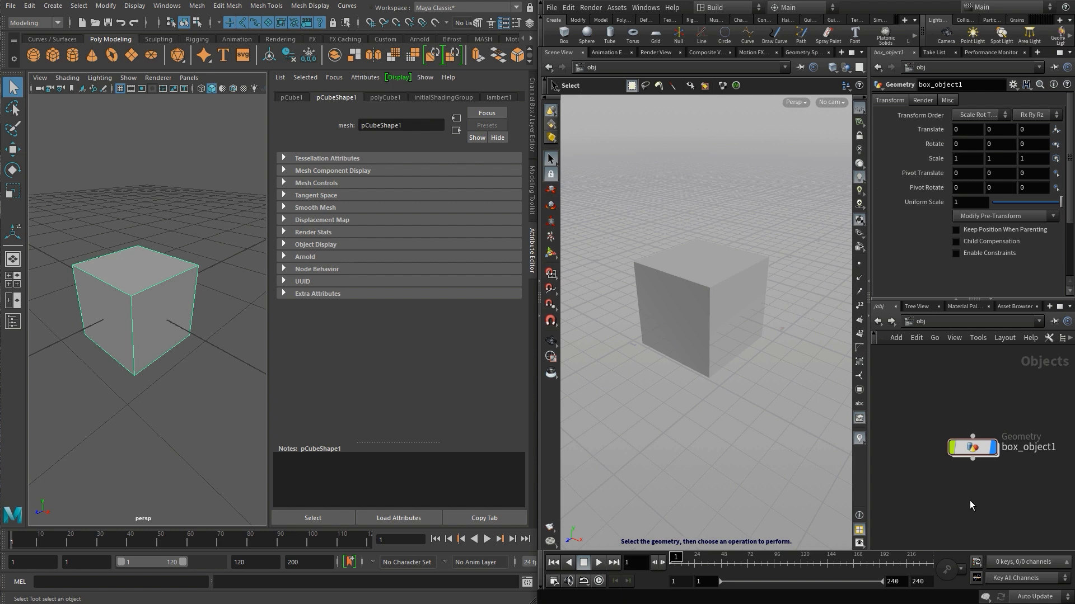
double_click(976, 449)
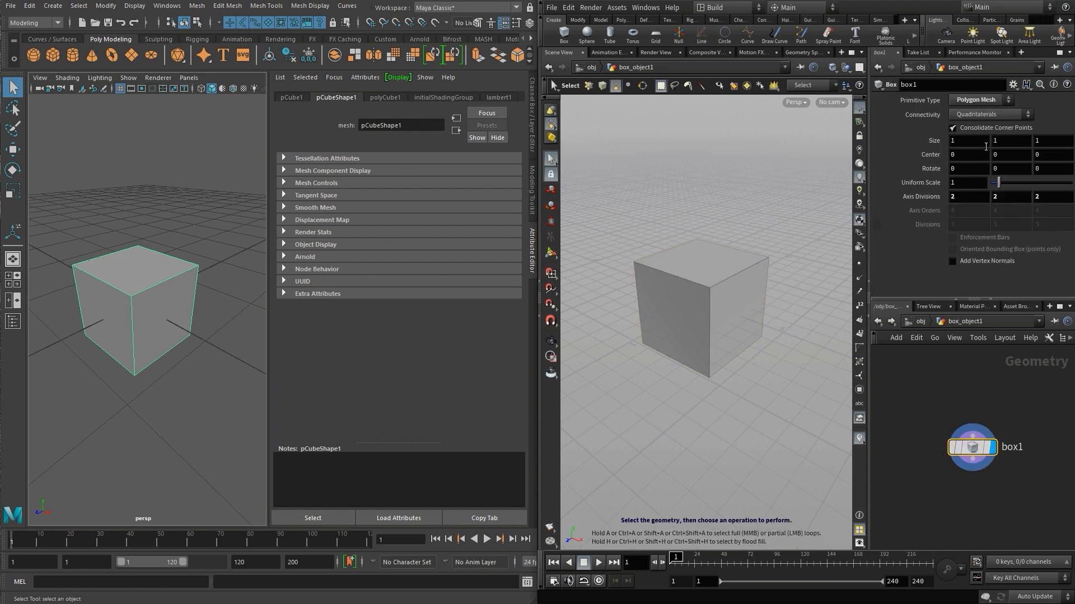
click(918, 322)
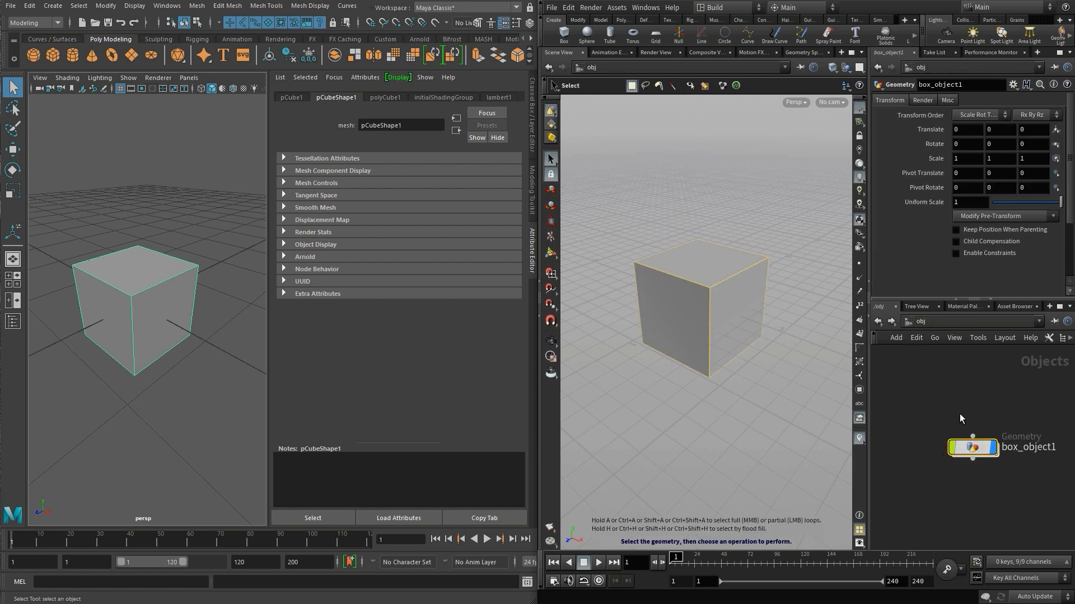
- Clear the Houdini selection and hide its side panes and Maya's Attribute Editor, leaving both viewports at full width
click(928, 393)
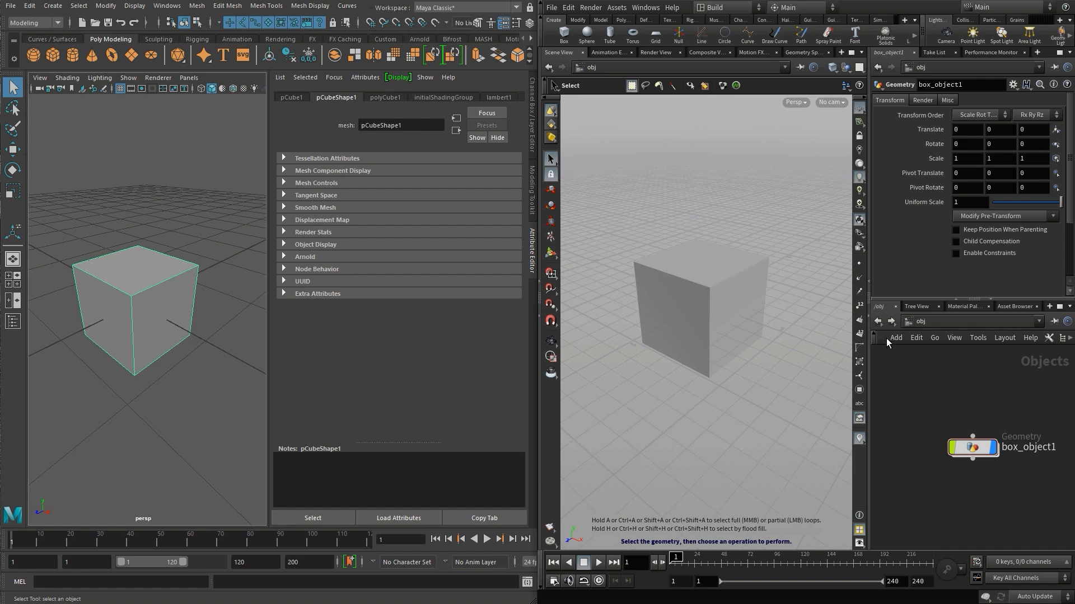
key(ctrl+b)
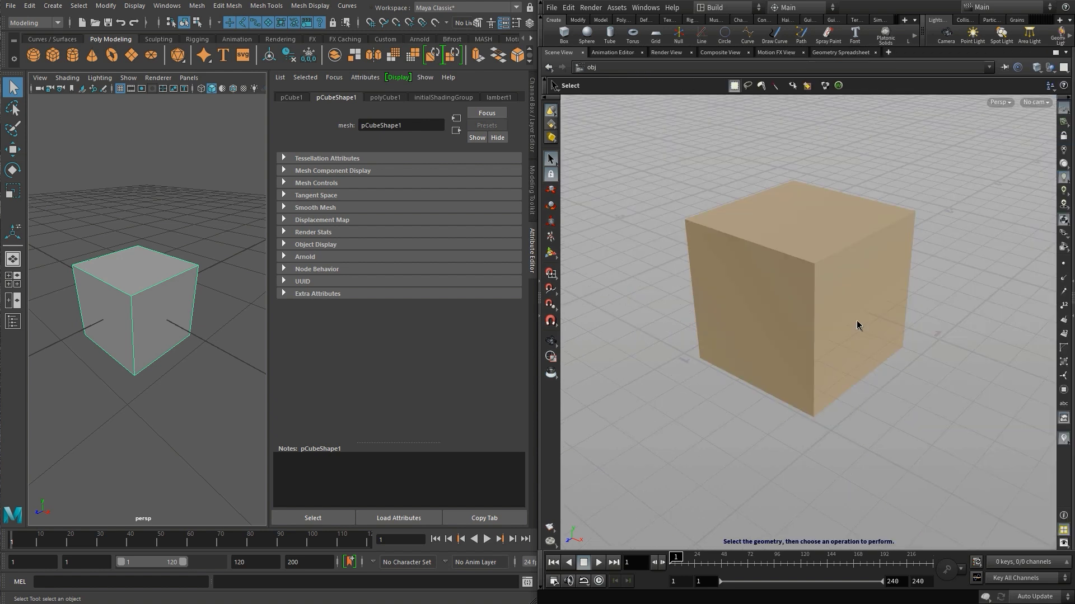
click(532, 241)
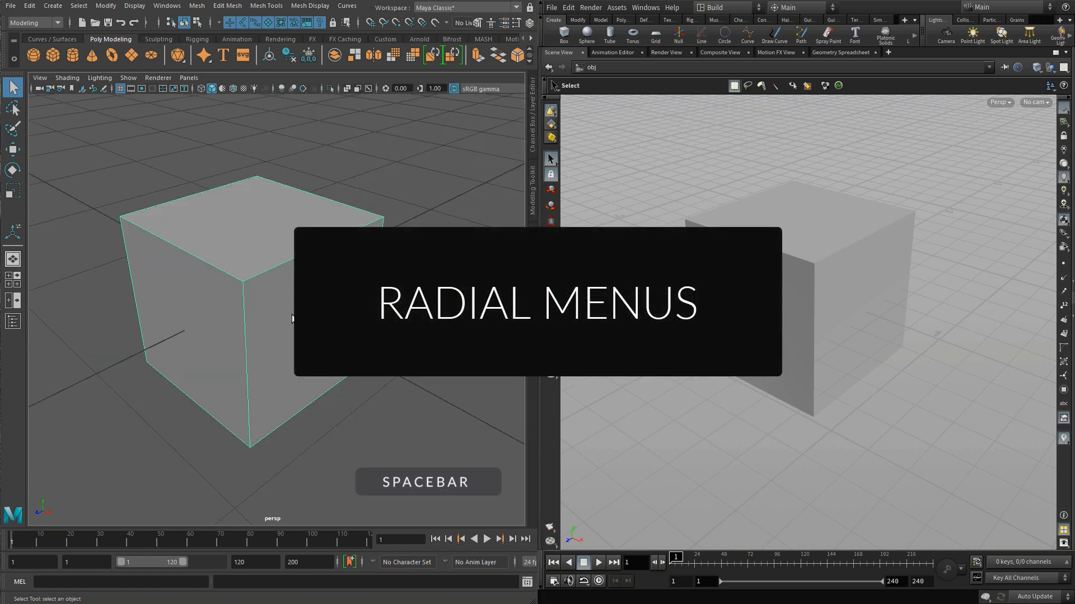
- Tear off the Create menu from Maya's hotbox as a floating window and move it to the cube's left side
key(space)
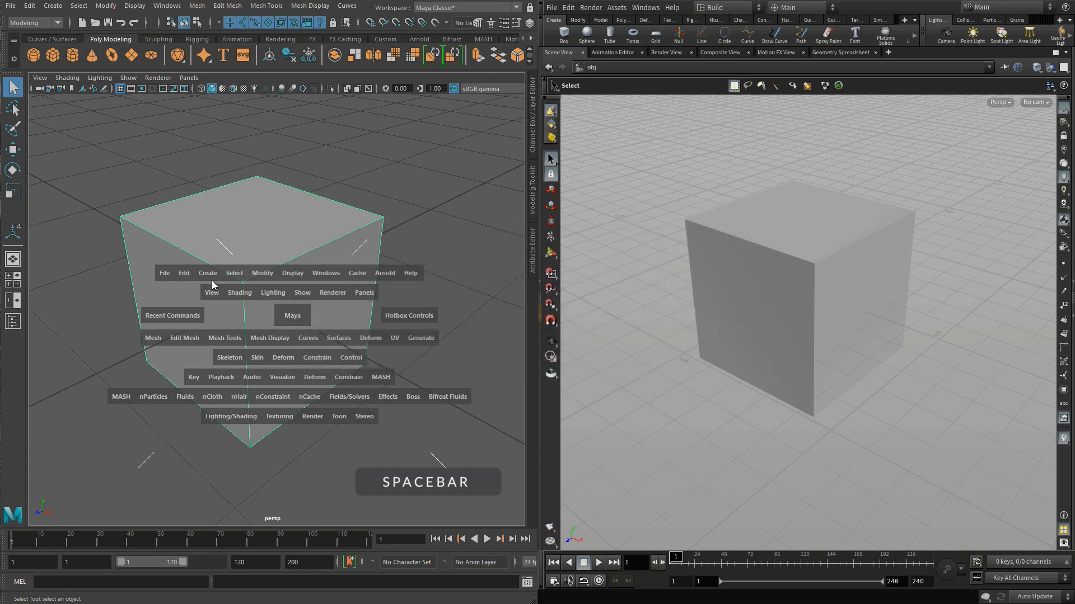
click(208, 274)
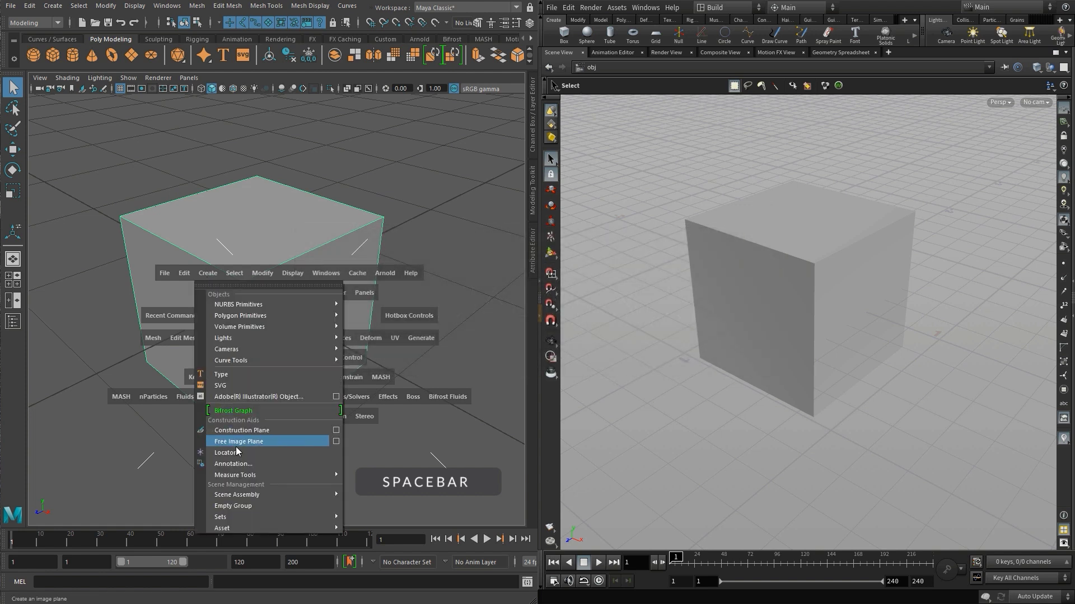
mouse_move(221, 304)
click(219, 285)
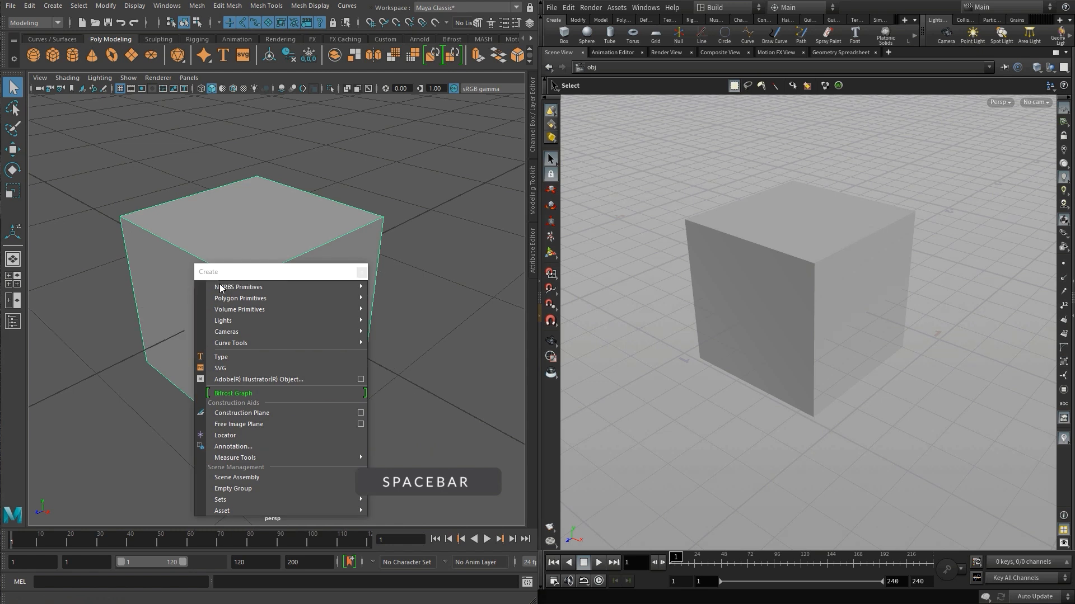
drag(233, 272, 96, 261)
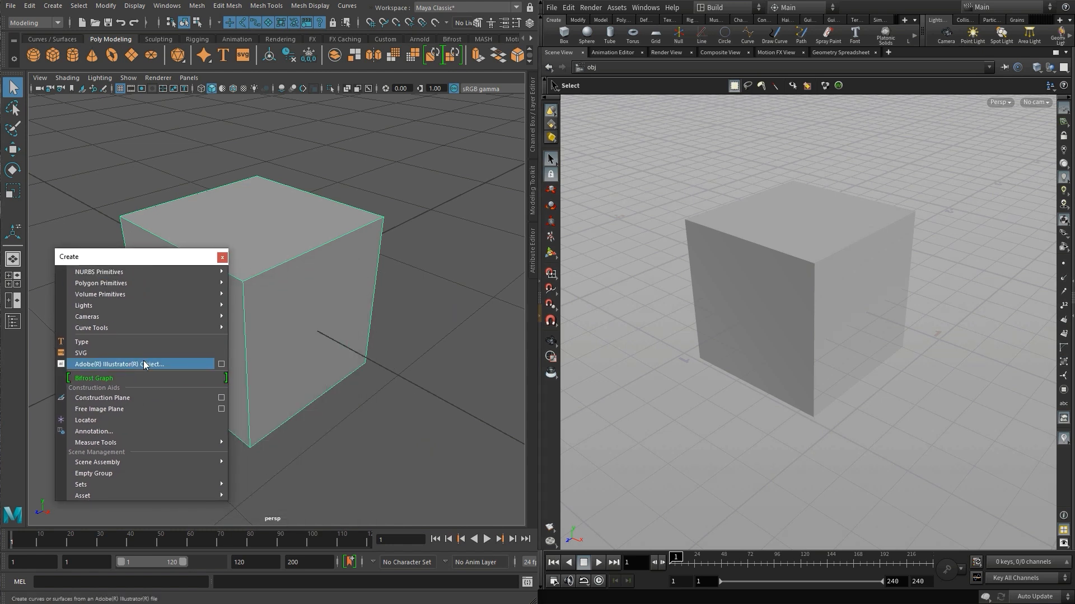
- Tear off the Polygon Primitives menu as a floating window, close the Create window and put the new one in its place
mouse_move(167, 288)
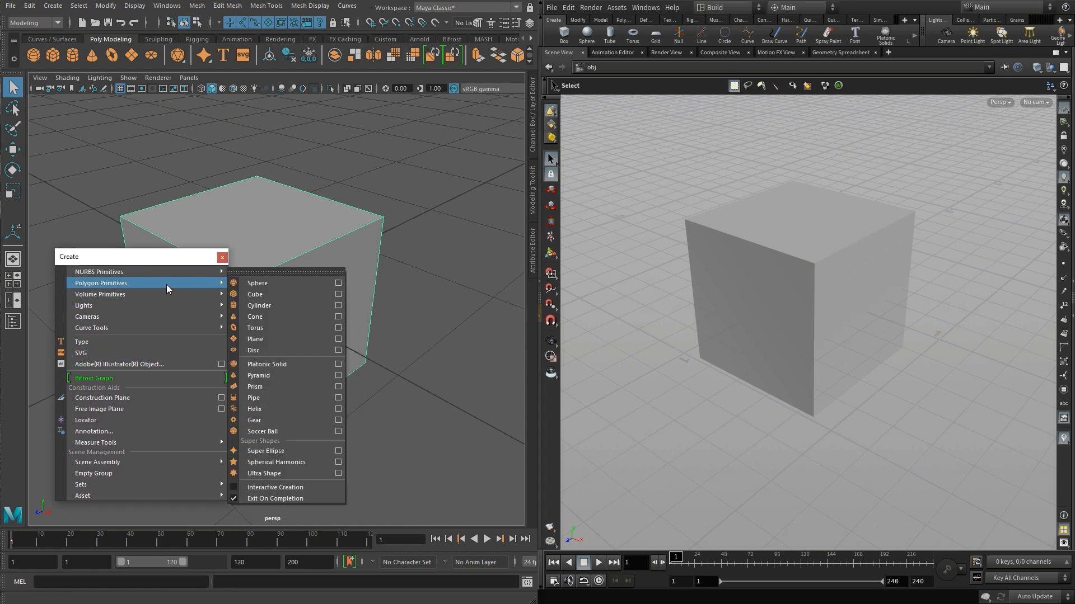
click(267, 272)
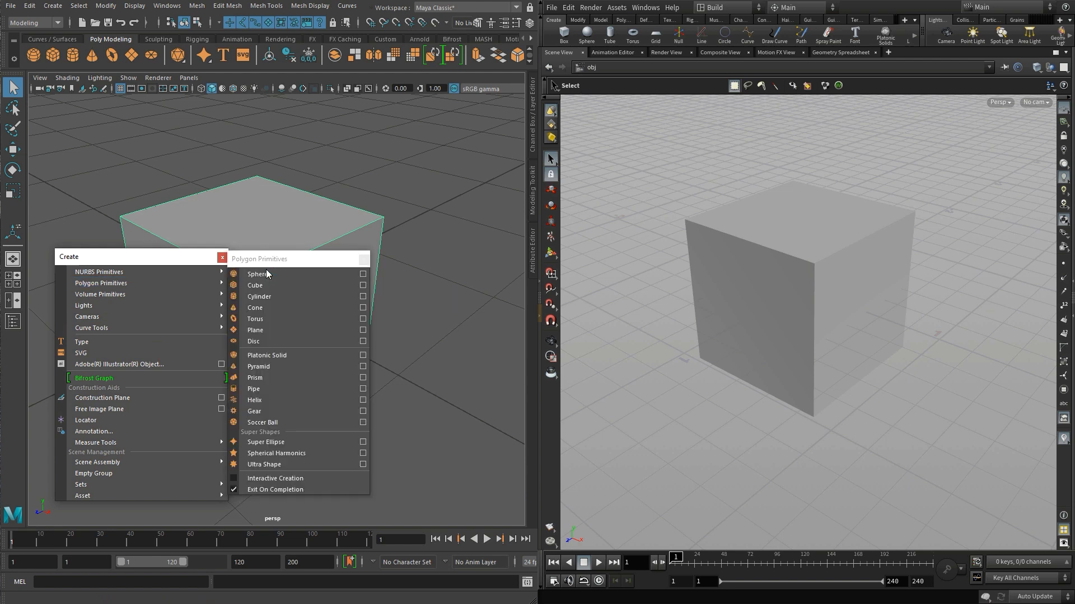
click(222, 259)
drag(274, 259, 105, 265)
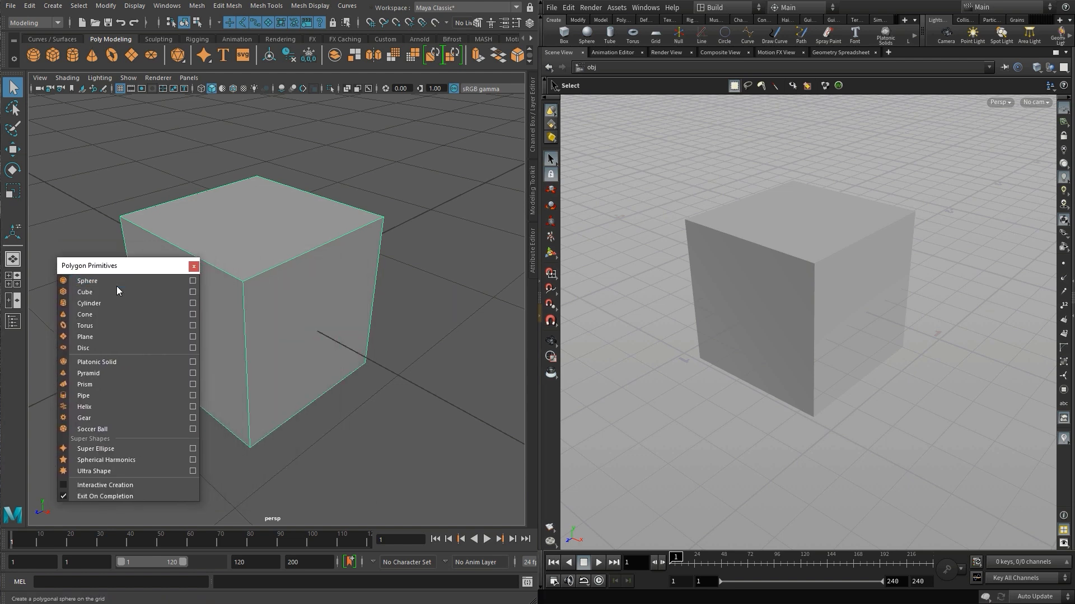
- Create a polygon sphere in Maya and move it along X to about -7.8, clear of the cube
click(94, 281)
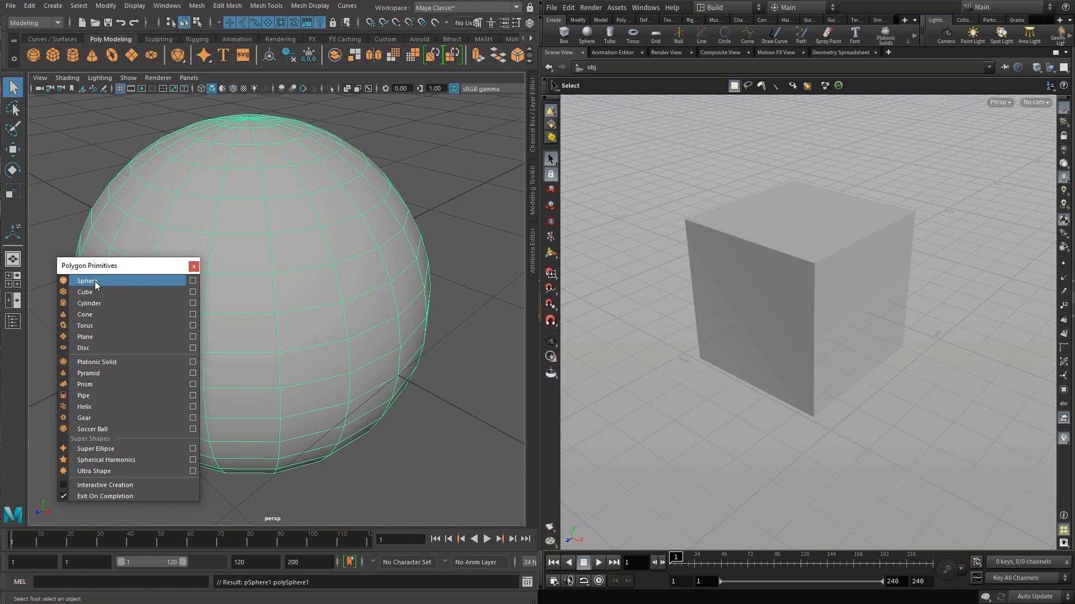
key(space)
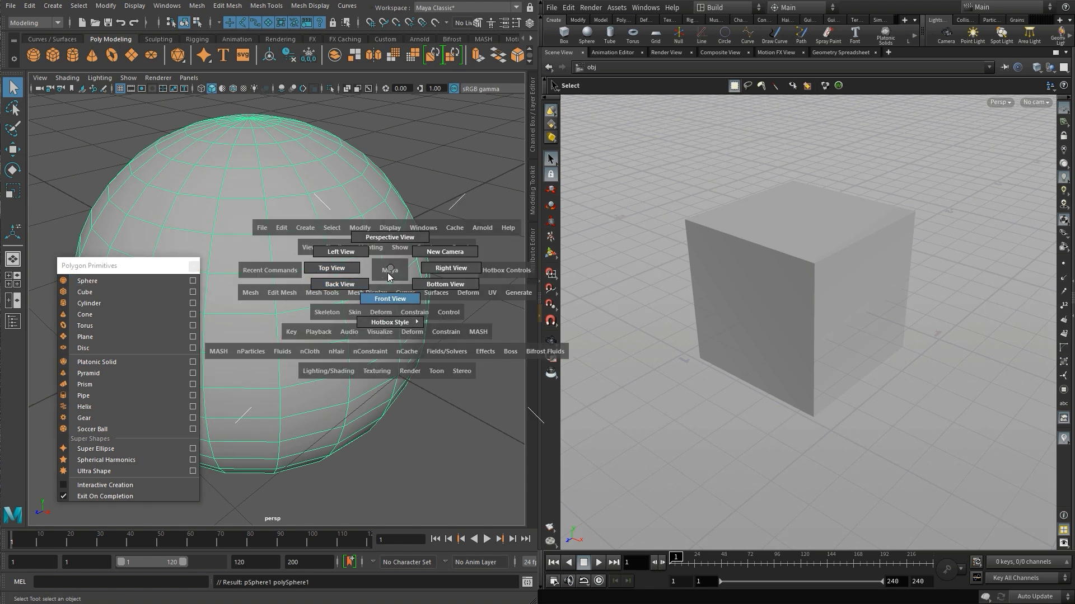
alt+right_drag(397, 270, 341, 317)
alt+middle_drag(263, 292, 369, 339)
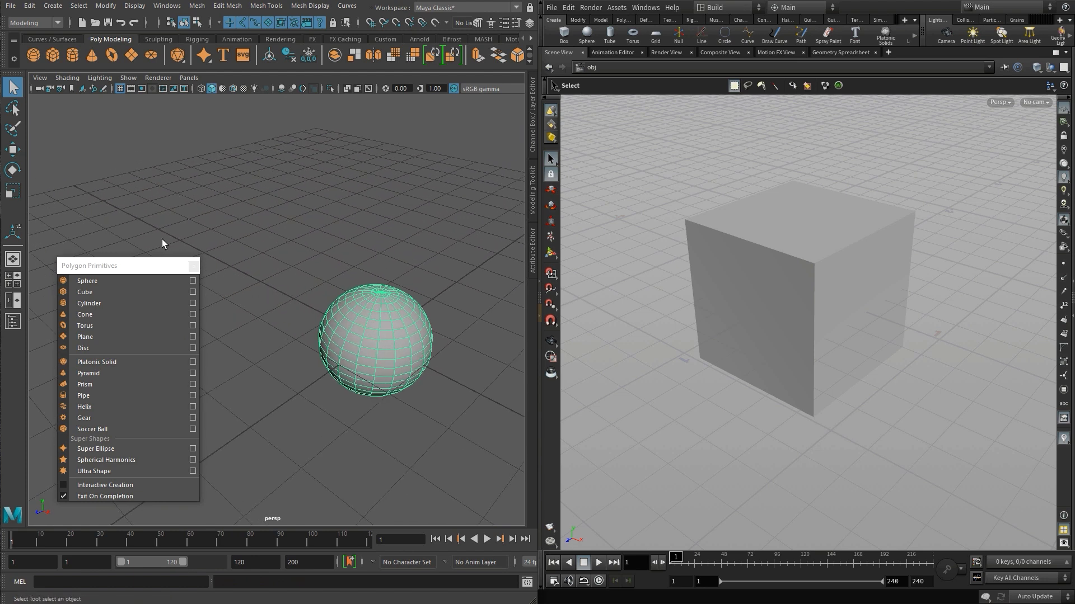
click(13, 150)
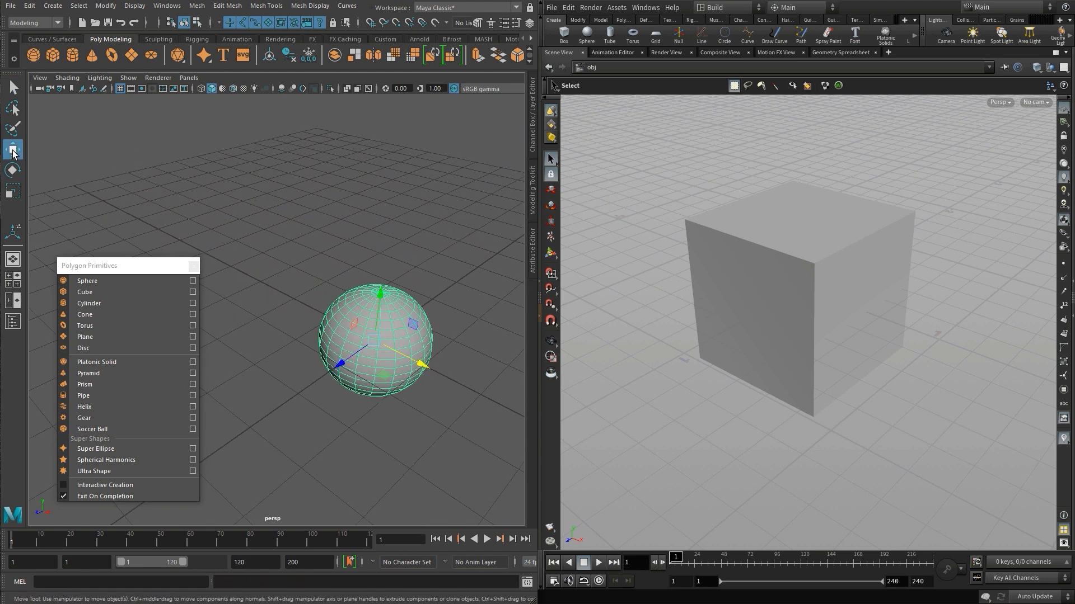
drag(422, 367, 150, 252)
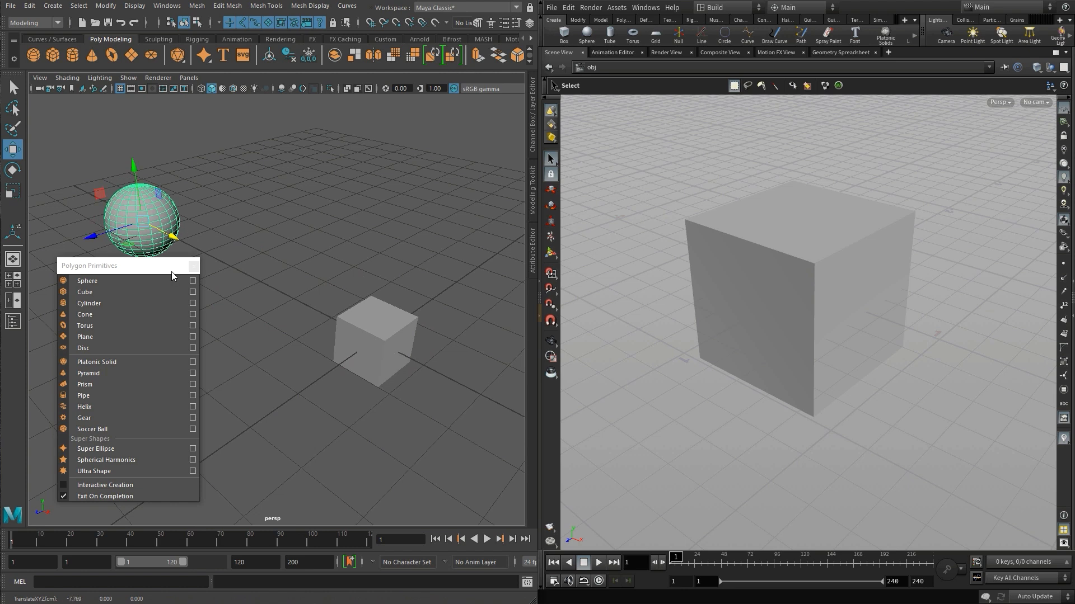
- Create a polygon torus, move it behind the cube to about X -5.9, Z -8.0, and close the floating primitives window
click(103, 326)
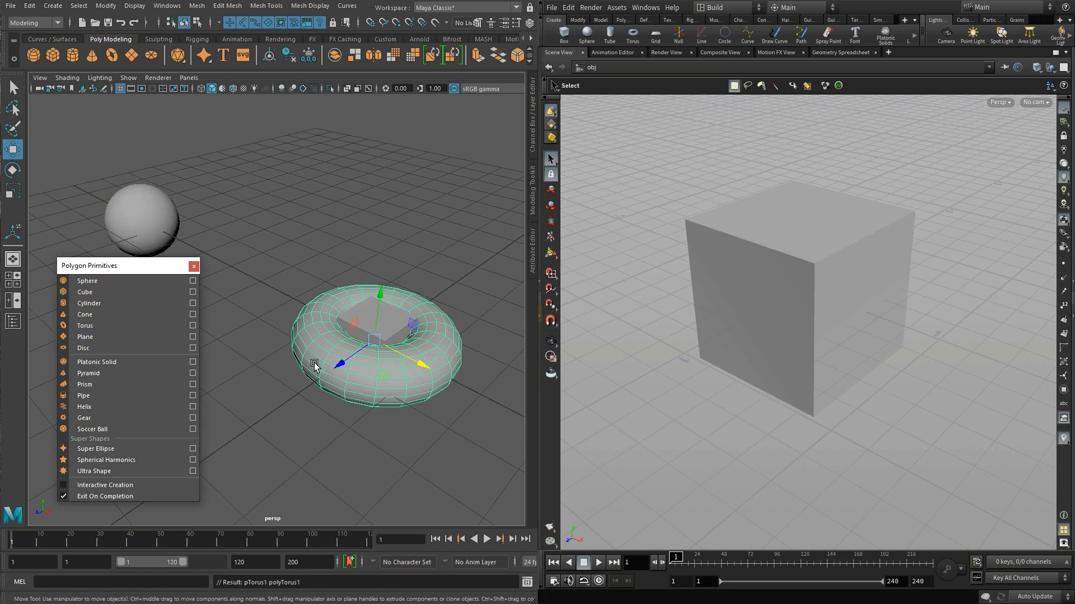
drag(315, 365, 377, 200)
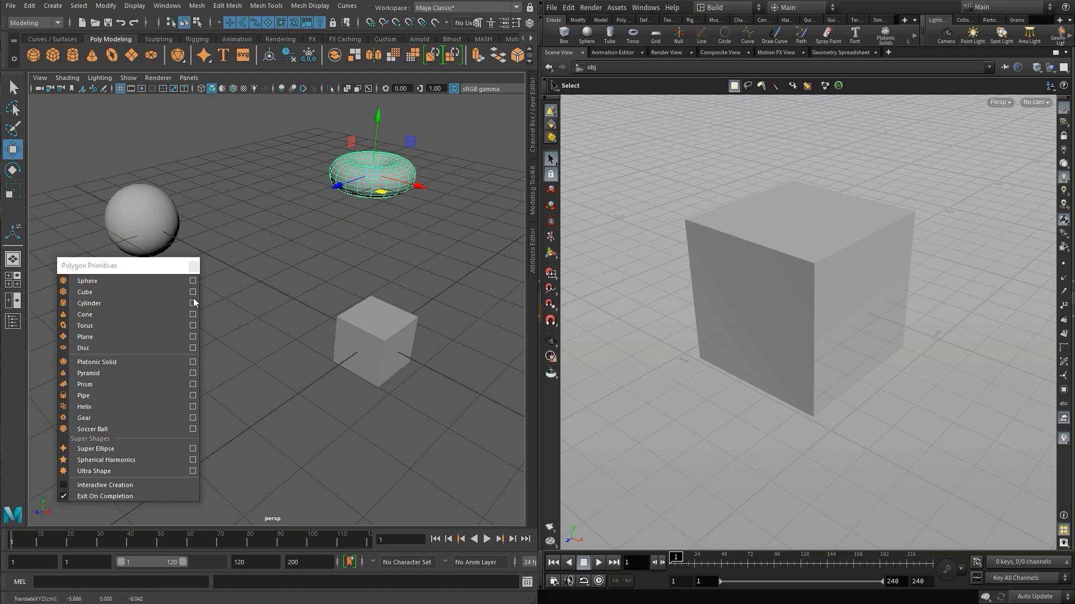
click(193, 265)
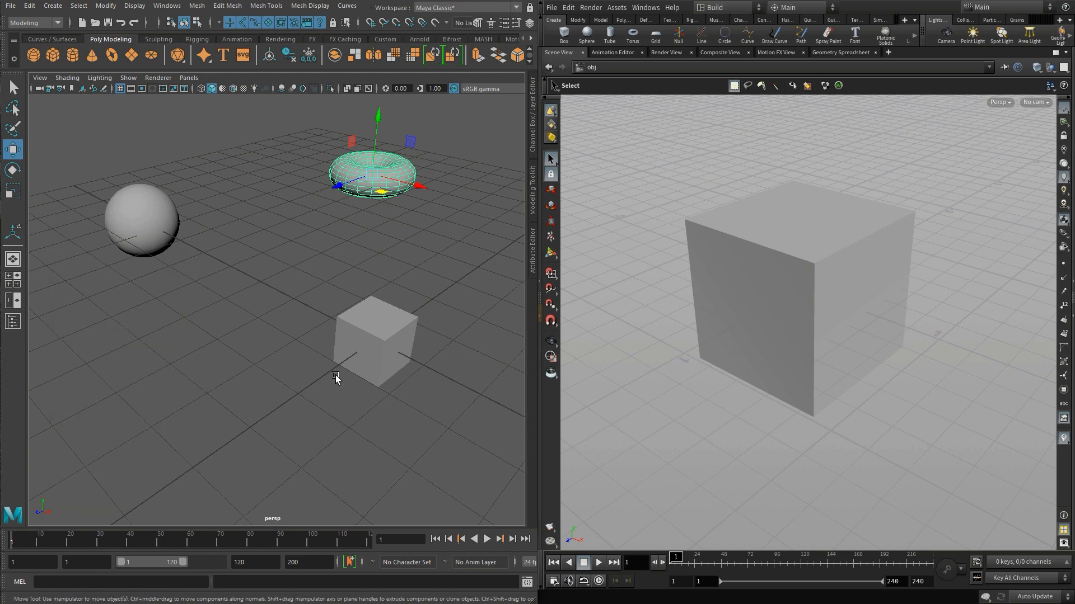
- Switch to Houdini and create a sphere from the Create radial menu, placing it well to the left of the box
click(641, 375)
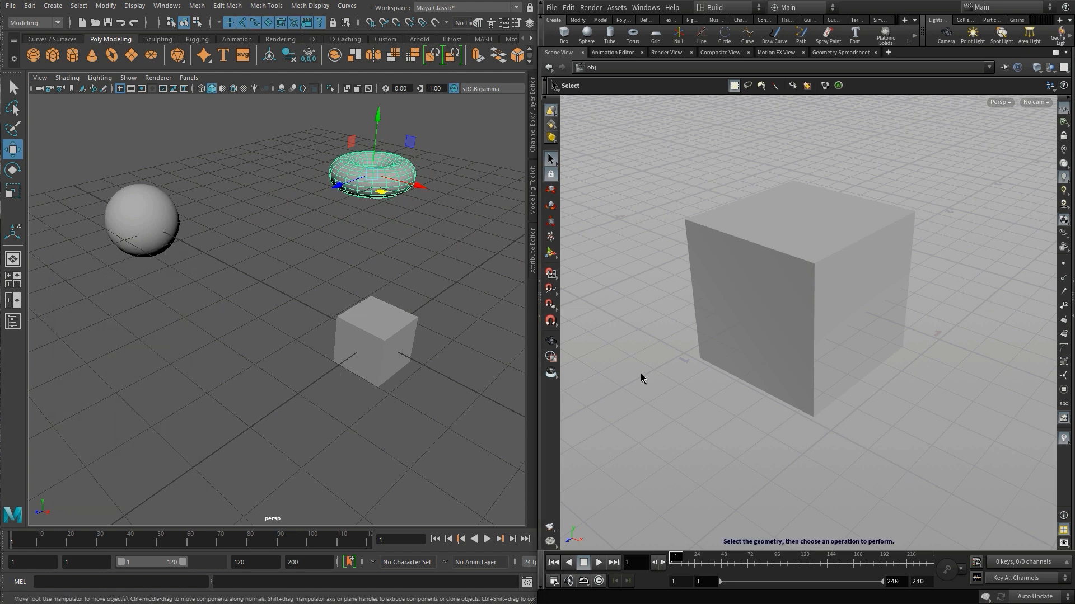
alt+right_drag(786, 423, 717, 408)
mouse_move(717, 408)
alt+middle_down()
mouse_move(717, 437)
mouse_move(719, 420)
alt+middle_up()
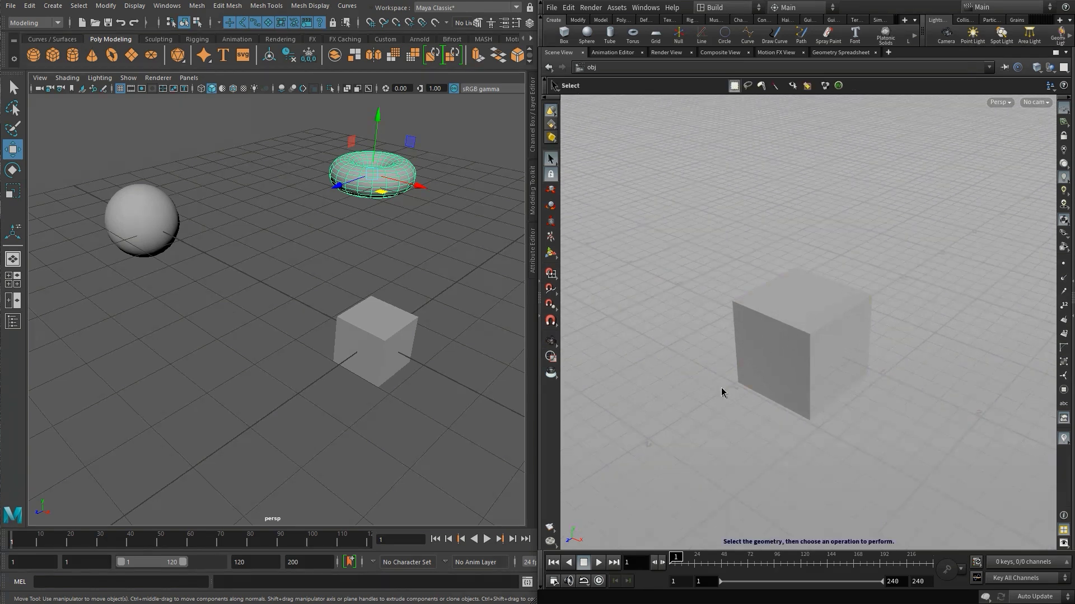
key(c)
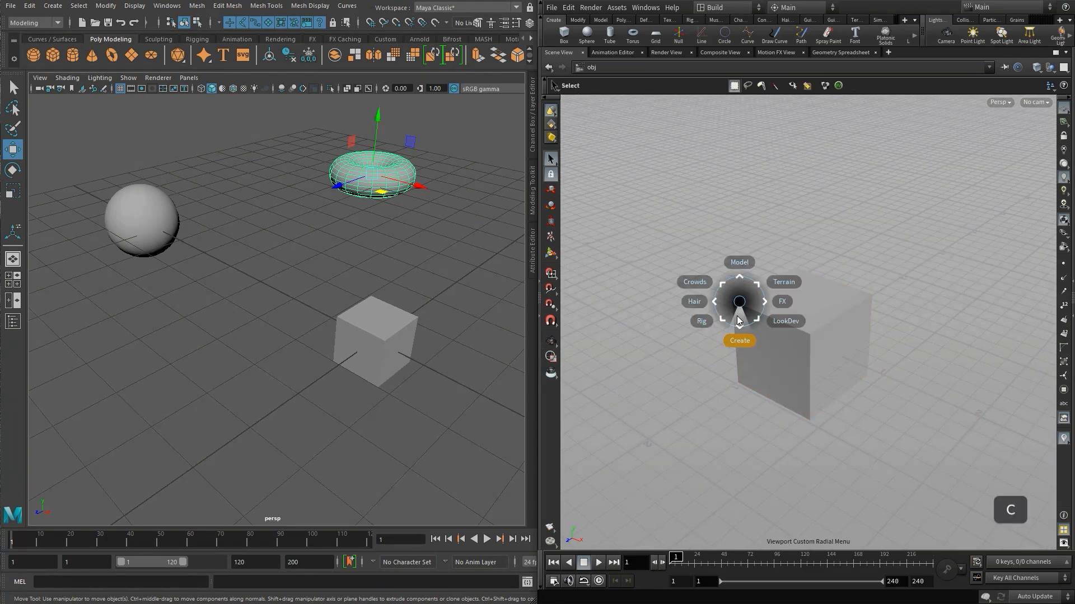
click(737, 336)
click(739, 379)
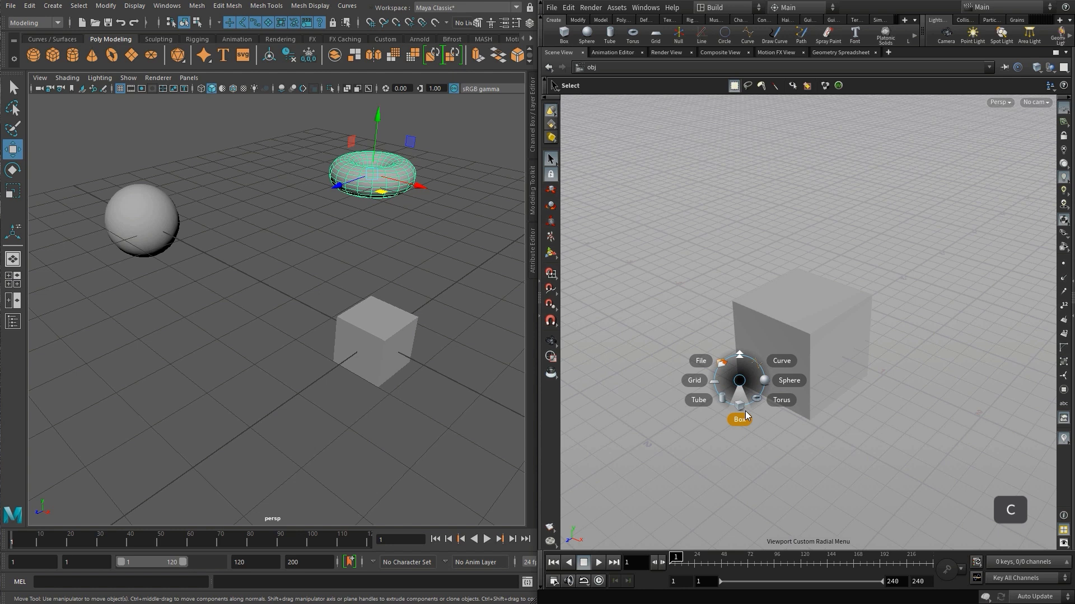
click(790, 384)
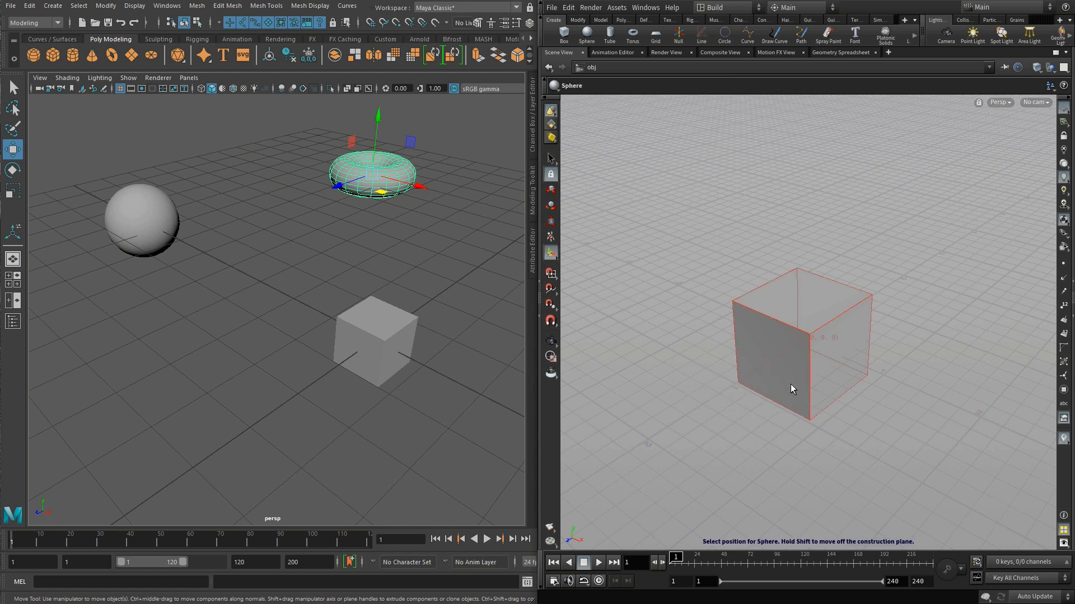
key(Return)
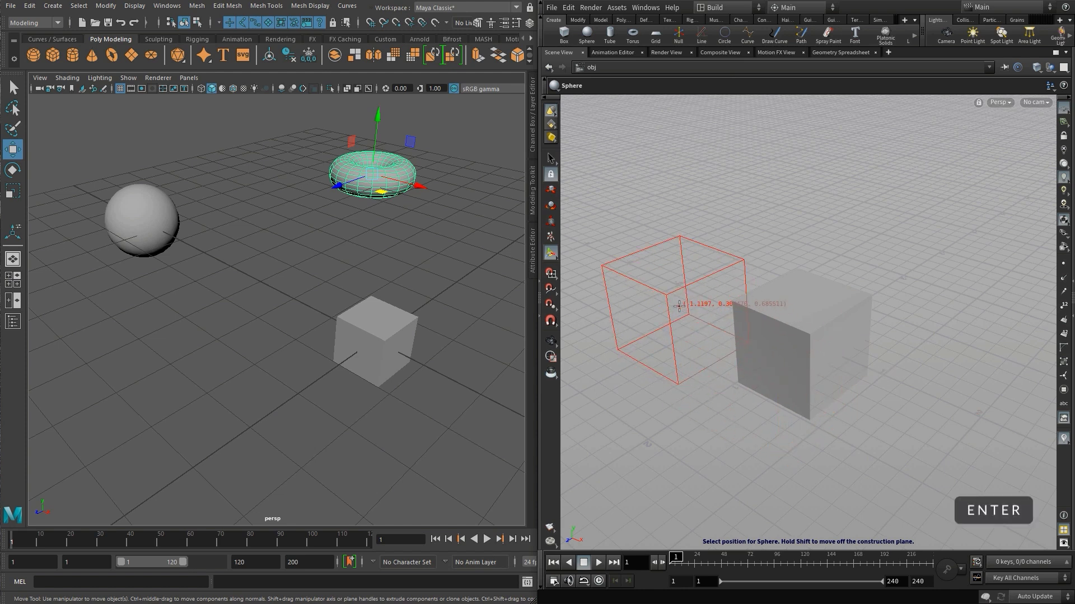
drag(840, 360, 607, 254)
key(r)
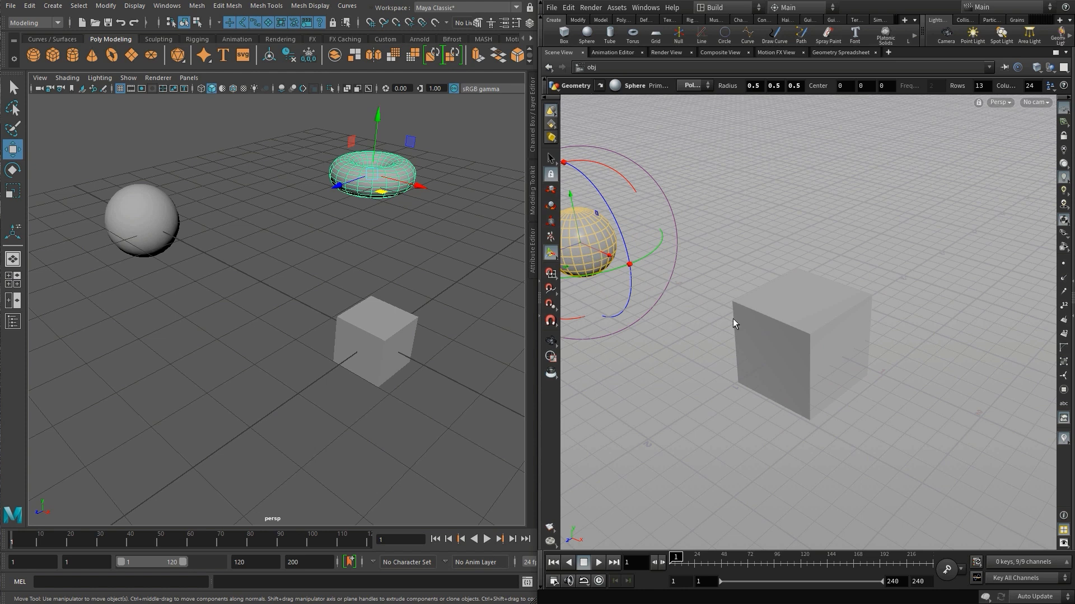
- Create a torus from Houdini's Create radial menu, show the construction plane and place the torus behind the box
key(c)
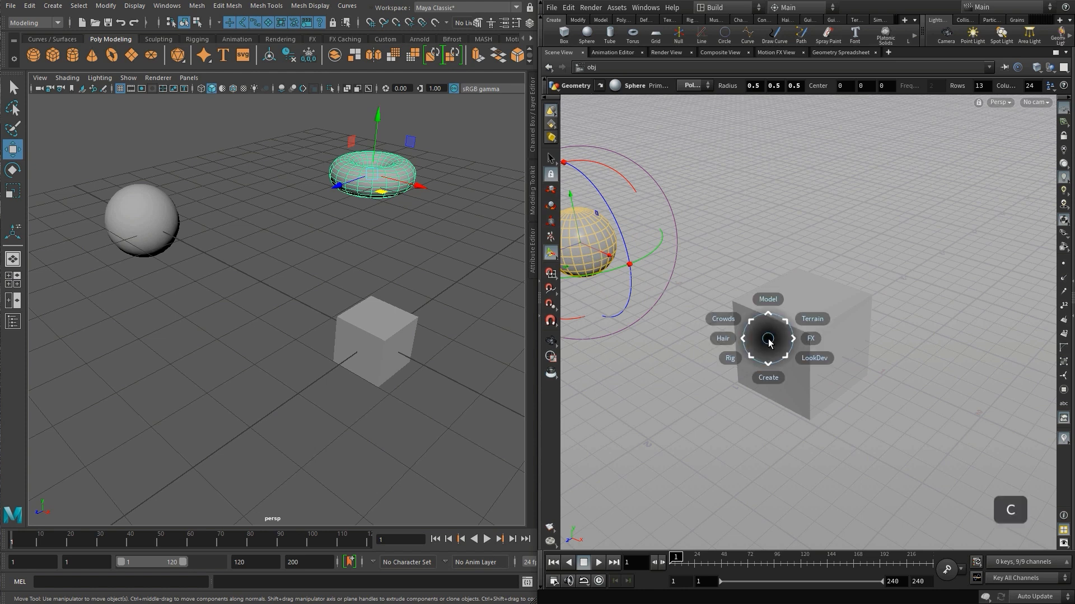
click(765, 373)
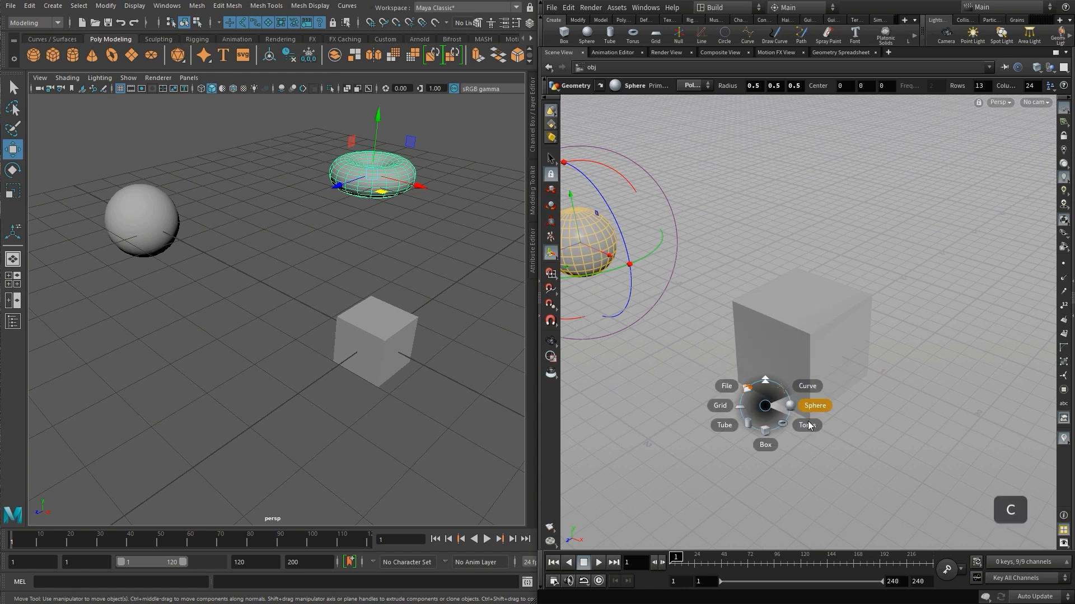
click(807, 425)
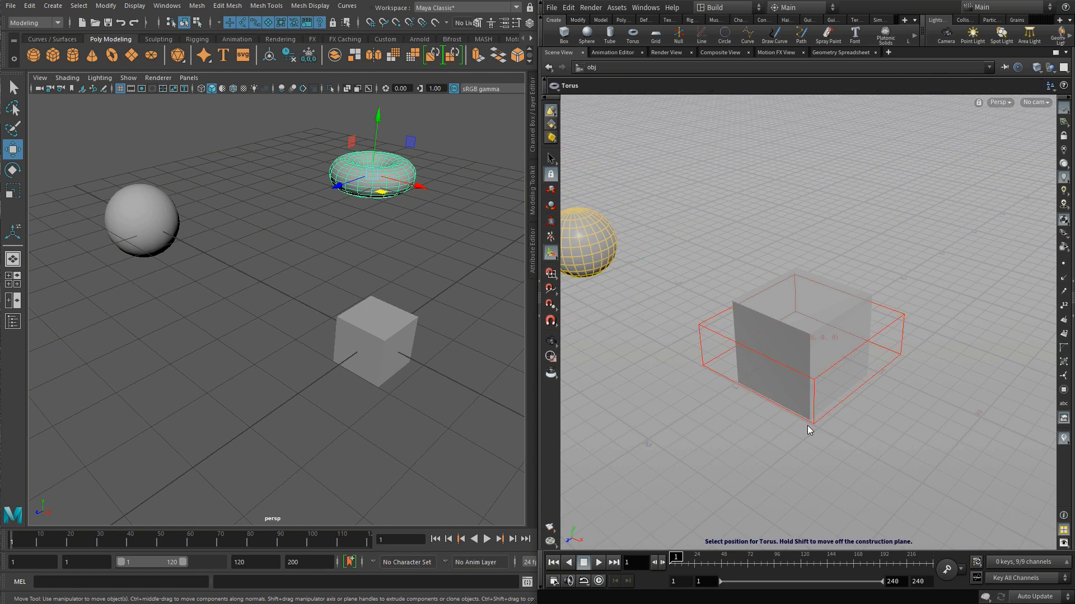
click(1065, 123)
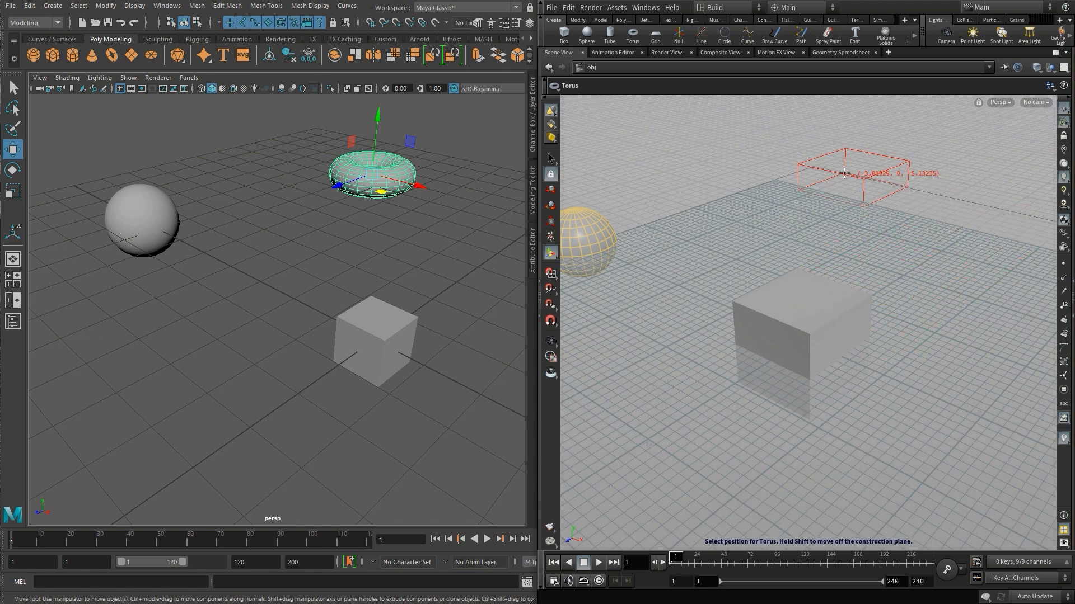
click(904, 229)
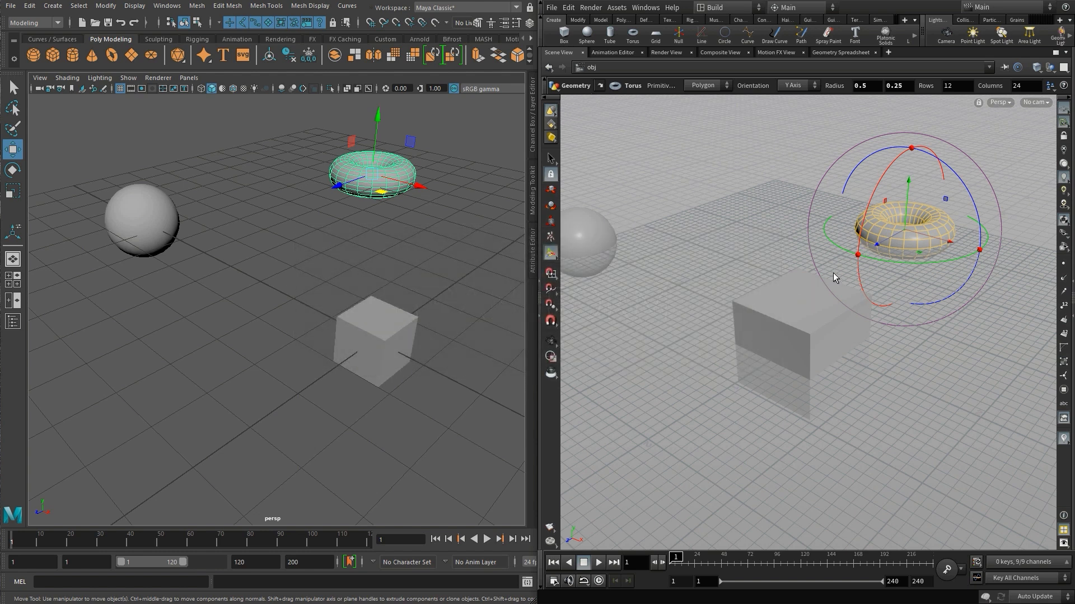
- Select the sphere in Maya, move it along X towards the cube, rotate it and scale it to about 1.54 × 0.52 × 1.54
click(324, 243)
click(158, 231)
key(w)
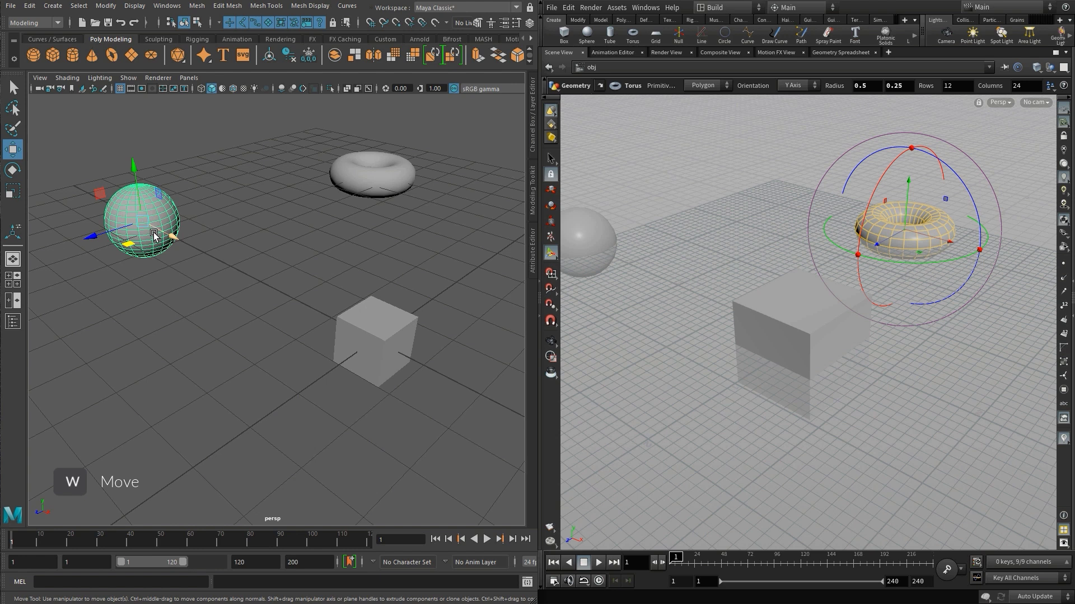
drag(173, 239, 223, 259)
key(e)
key(r)
drag(166, 195, 171, 247)
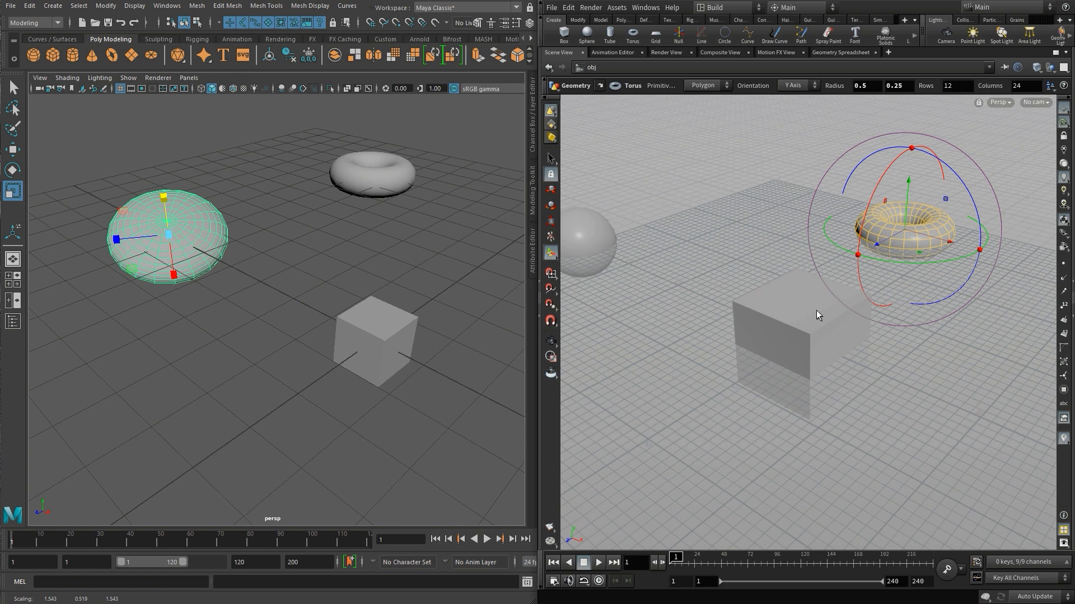
- Select Maya's torus, cube and flattened sphere one after another directly in the viewport, ending on the sphere
click(357, 248)
click(199, 236)
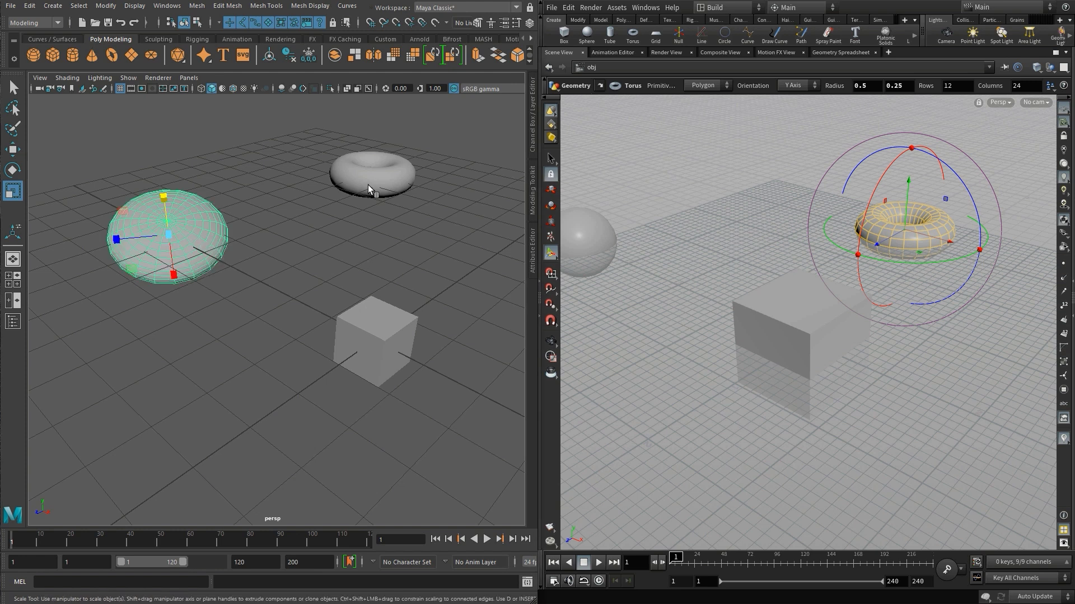
click(367, 185)
click(379, 313)
click(167, 233)
- In Houdini, use the Select tool to pick the sphere and show its handle, and do the same for the box
key(s)
click(595, 238)
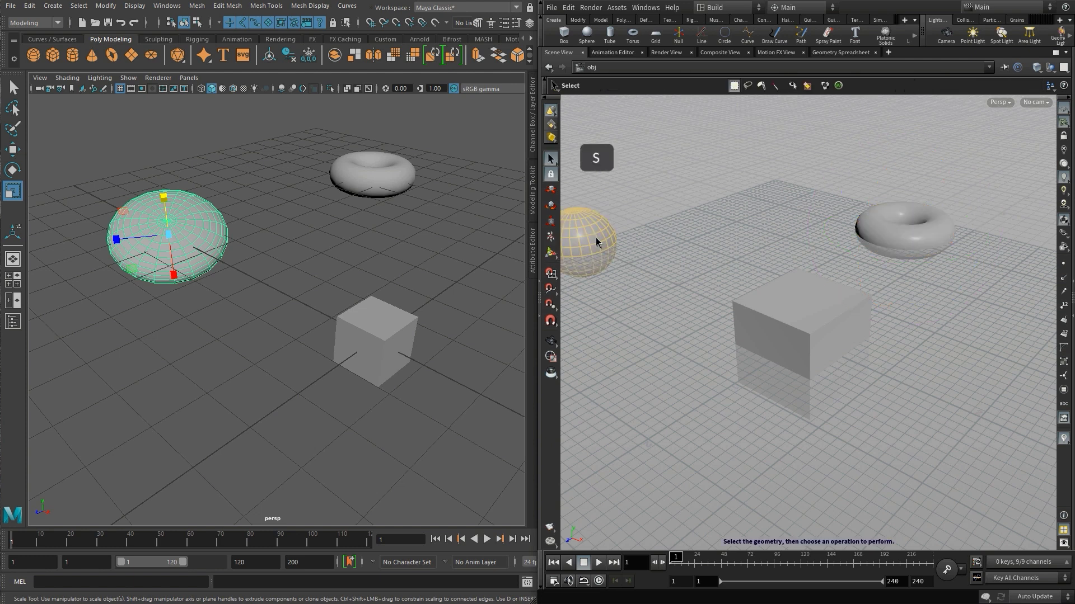
key(Return)
key(s)
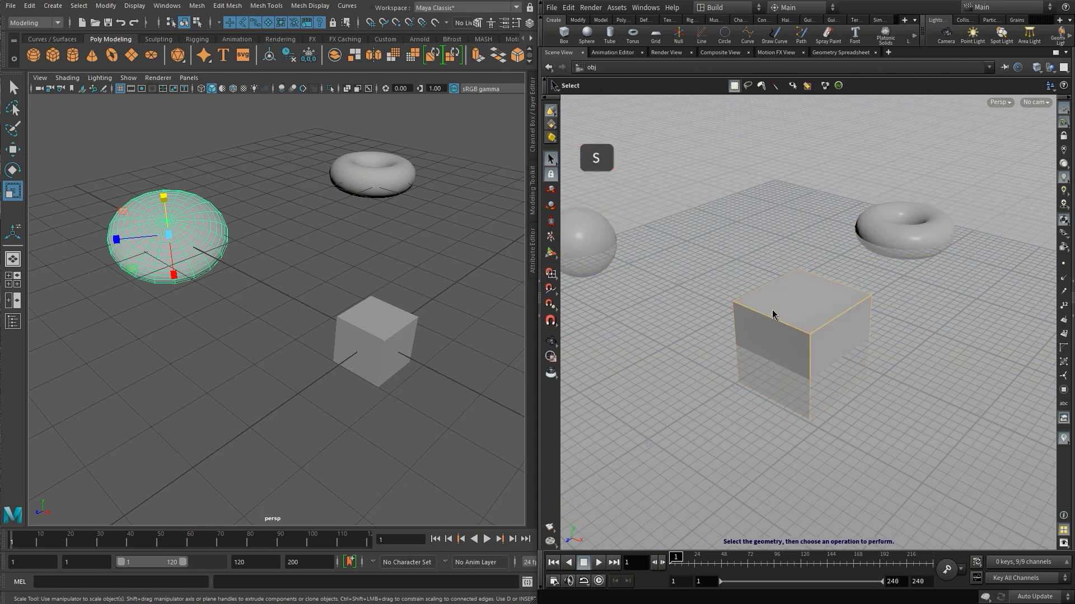
click(774, 312)
key(Return)
- Turn off Houdini's secure selection lock and pick the sphere, torus and box directly, ending with the sphere selected
click(550, 174)
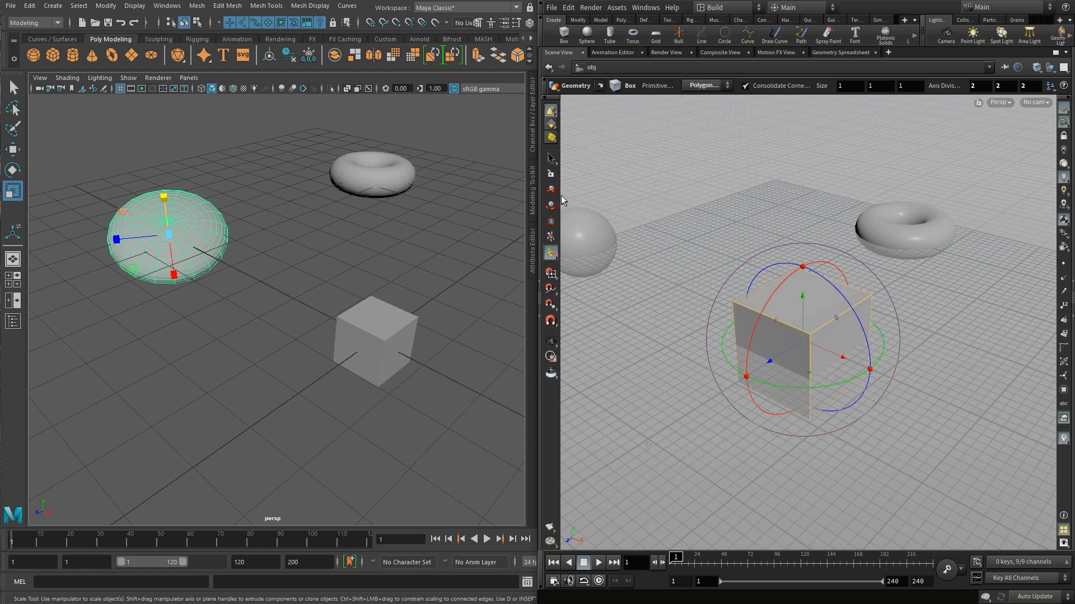
click(592, 228)
click(913, 223)
click(811, 317)
click(597, 249)
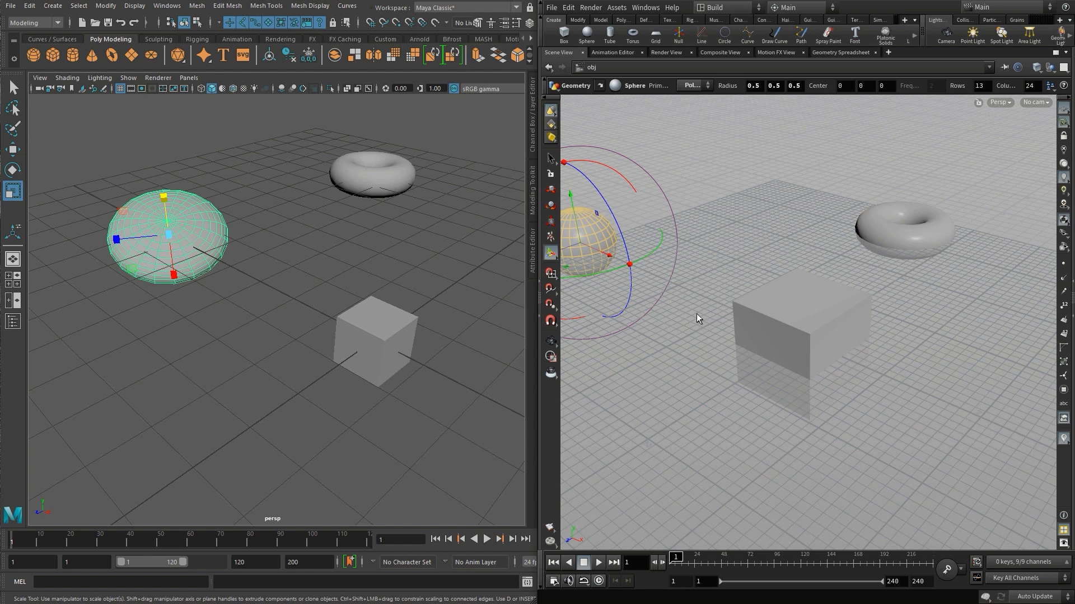
- Move Houdini's sphere closer to the box, rotate it and scale it into a flattened, tilted shape
key(Escape)
middle_drag(696, 314, 842, 373)
key(Return)
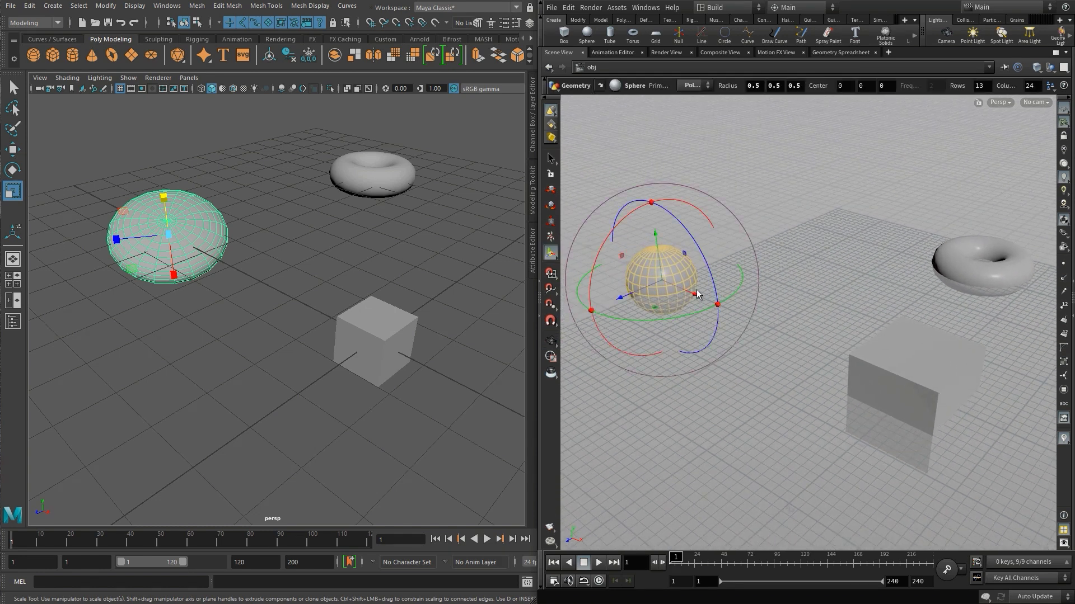
key(t)
drag(684, 294, 754, 345)
key(r)
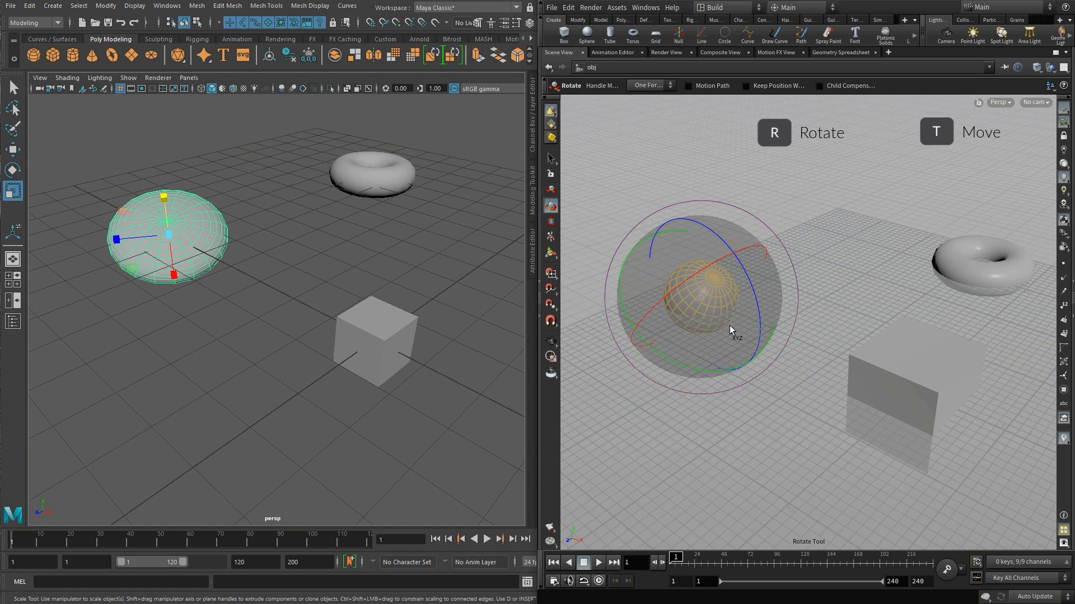
key(e)
mouse_move(700, 296)
mouse_down()
mouse_move(707, 287)
mouse_move(702, 300)
mouse_up()
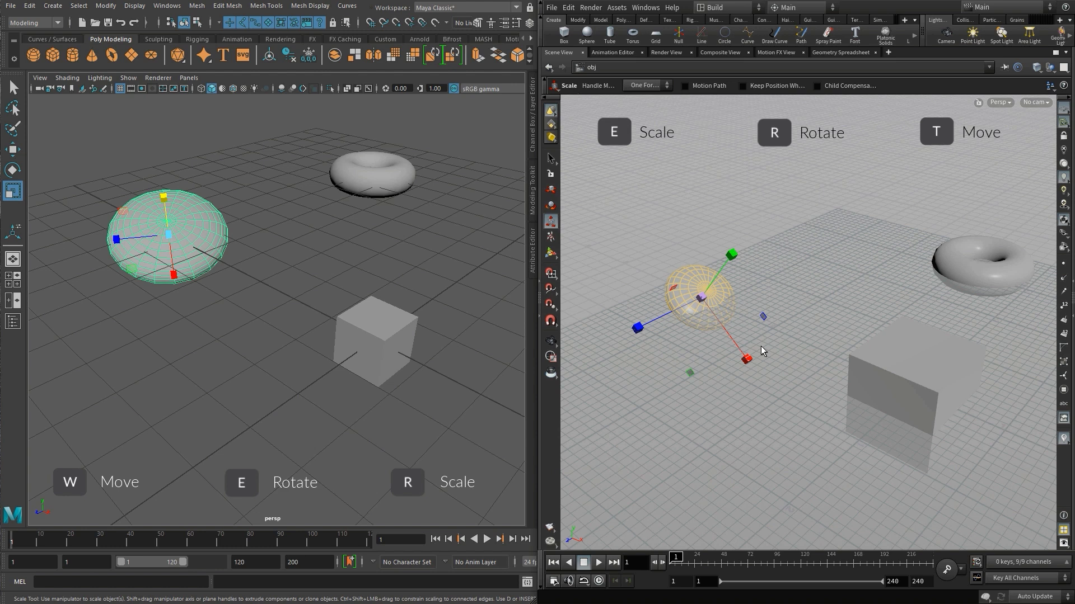
- Deselect Houdini's sphere and select the torus with the Scale tool still active
click(825, 235)
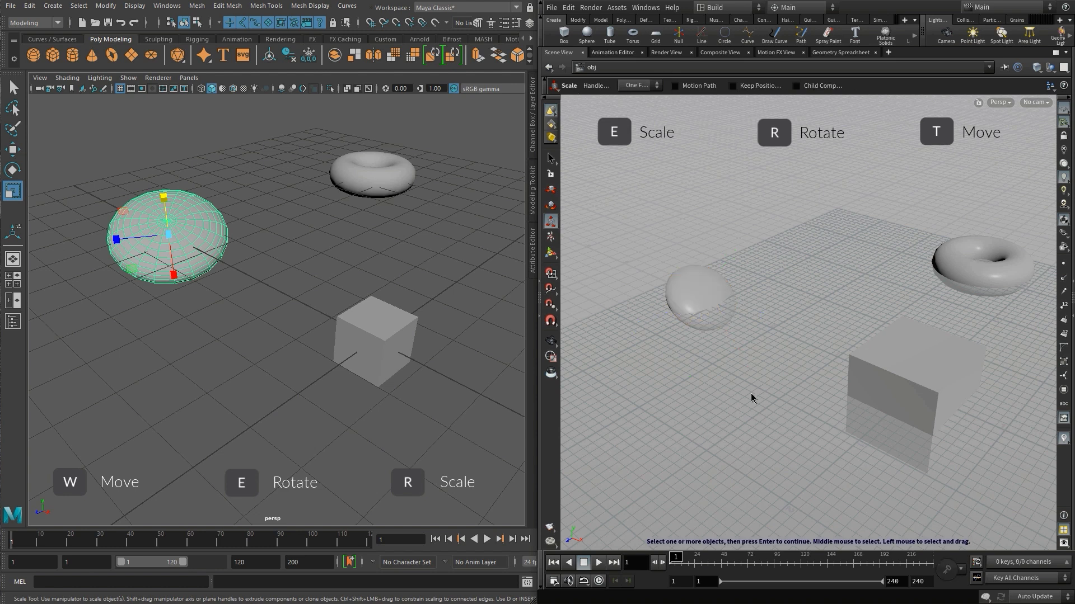
alt+right_drag(838, 285, 797, 297)
alt+middle_drag(827, 295, 719, 314)
click(845, 297)
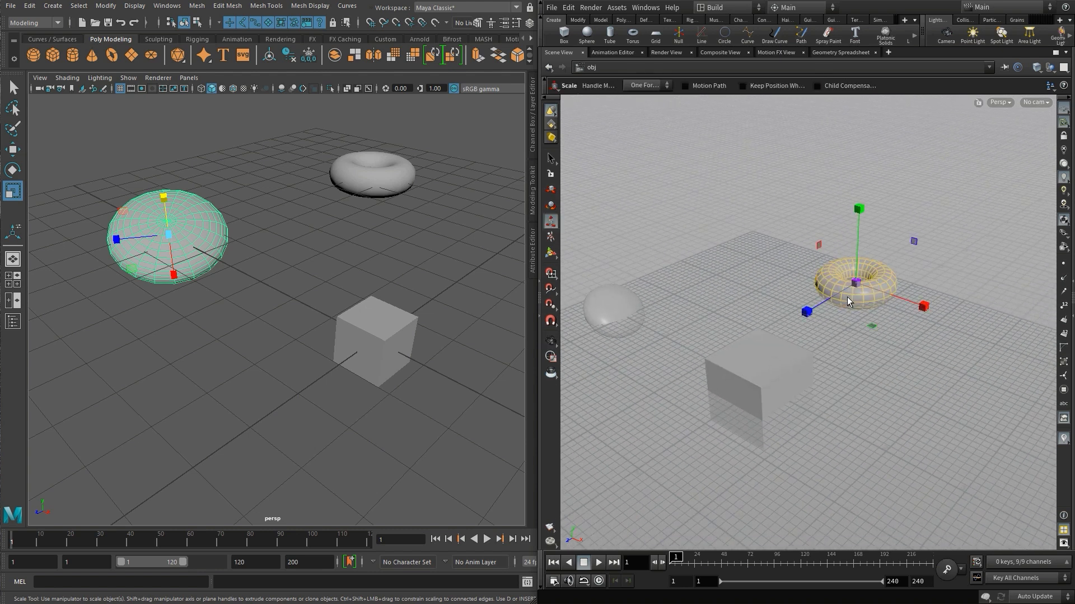
- Move Houdini's torus farther away from the sphere and box, and clear the selection in both Houdini and Maya
key(t)
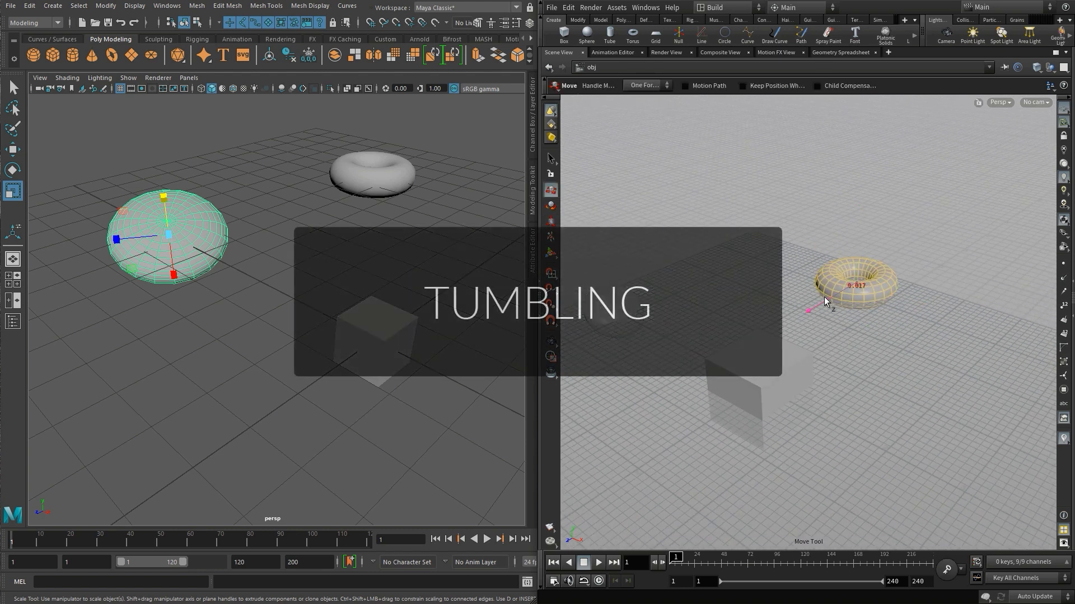
drag(824, 296, 983, 182)
click(828, 249)
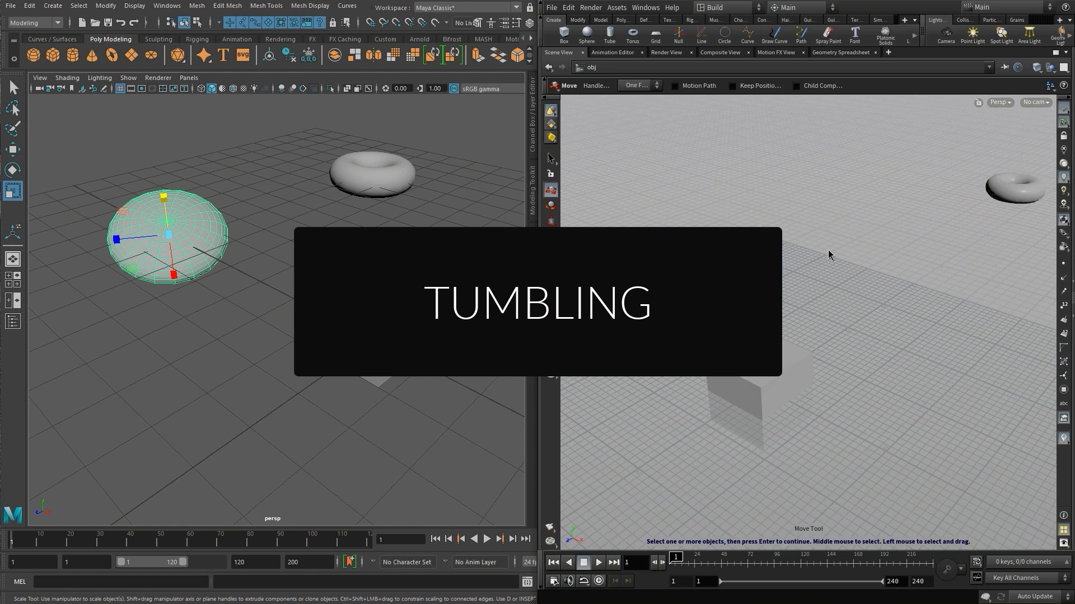
click(333, 264)
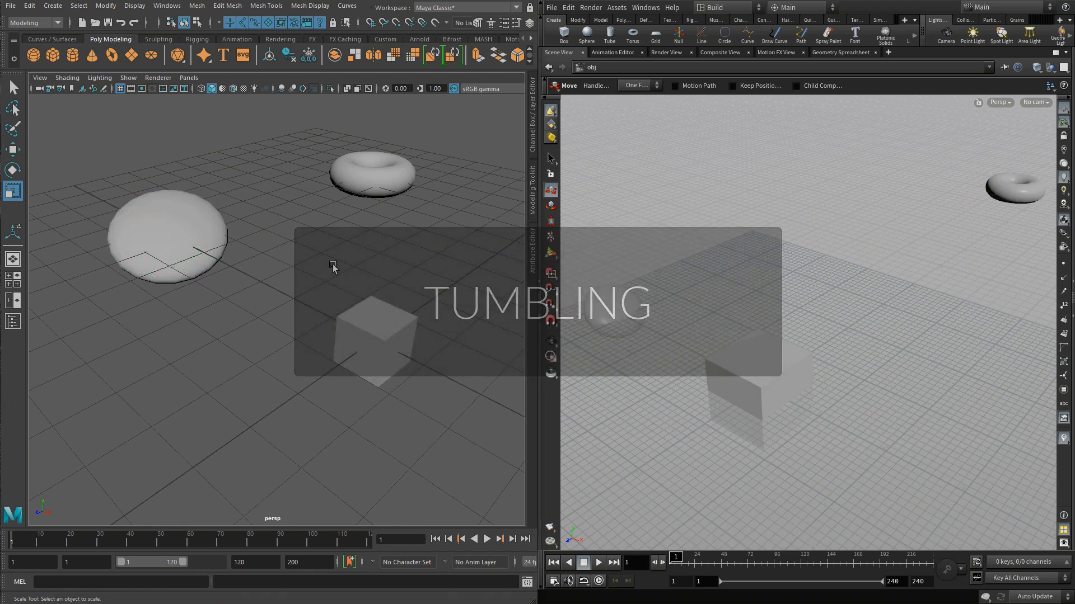
- Tumble Maya's perspective view, and use Houdini's View tool to tumble, dolly and pan around the sphere, box and torus
alt+drag(307, 274, 422, 338)
key(Escape)
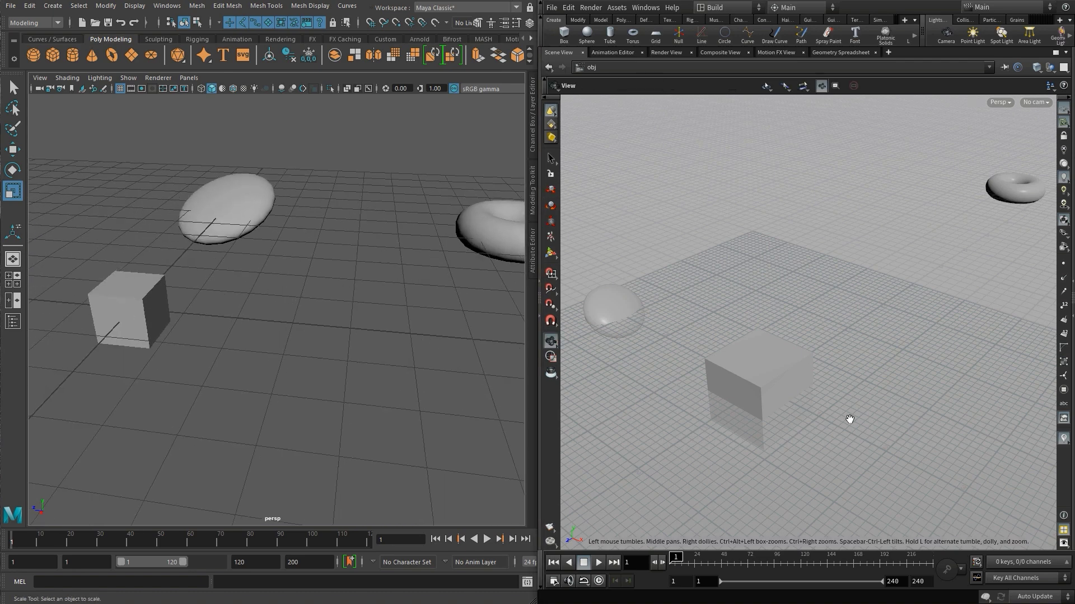
drag(763, 377, 926, 230)
right_drag(925, 230, 845, 248)
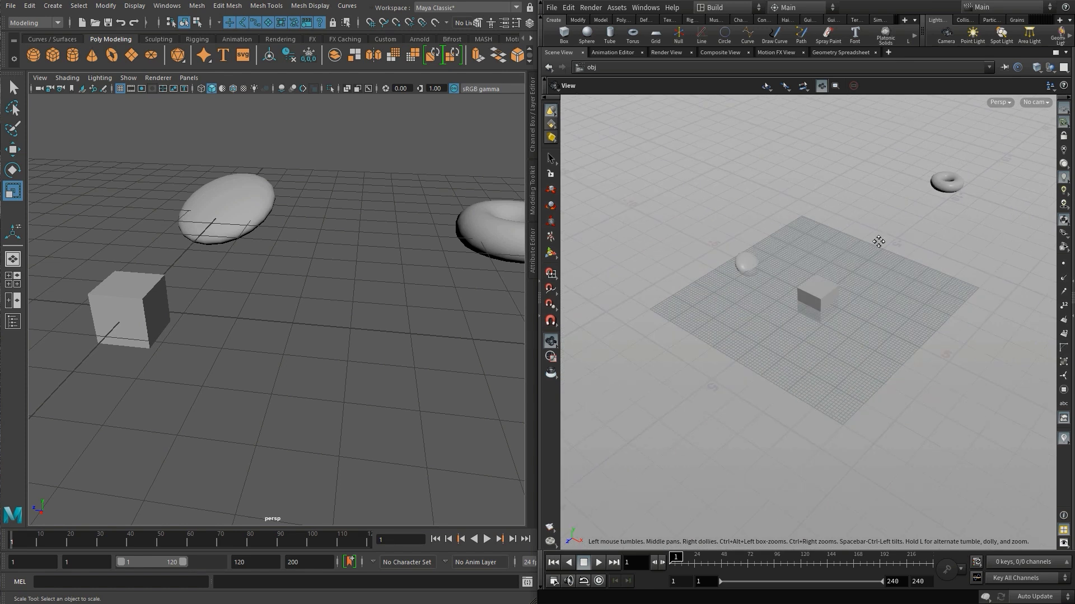
middle_drag(878, 243, 821, 286)
drag(821, 285, 827, 296)
right_drag(828, 295, 881, 271)
middle_drag(880, 271, 849, 288)
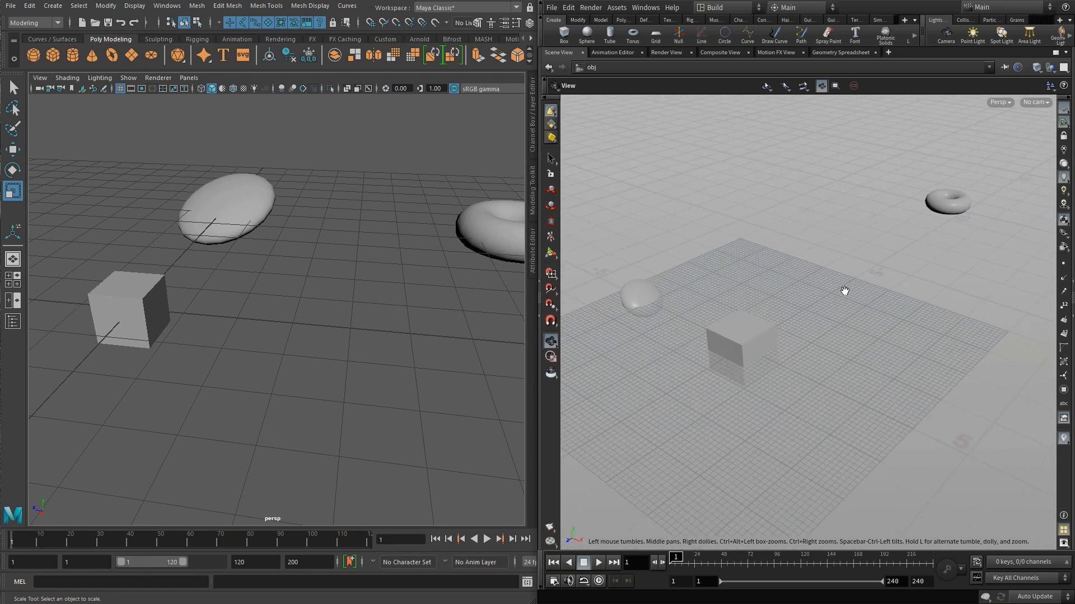
- Set Houdini's View tool to Keep Pivot on Tumble/Rotate and home the view on the construction plane
key(t)
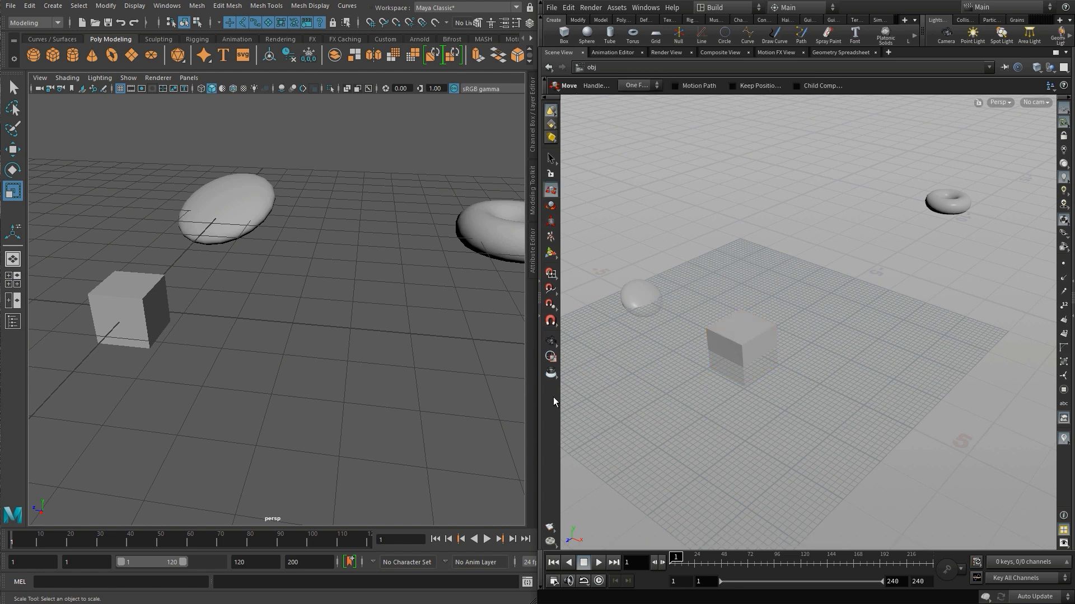
key(Escape)
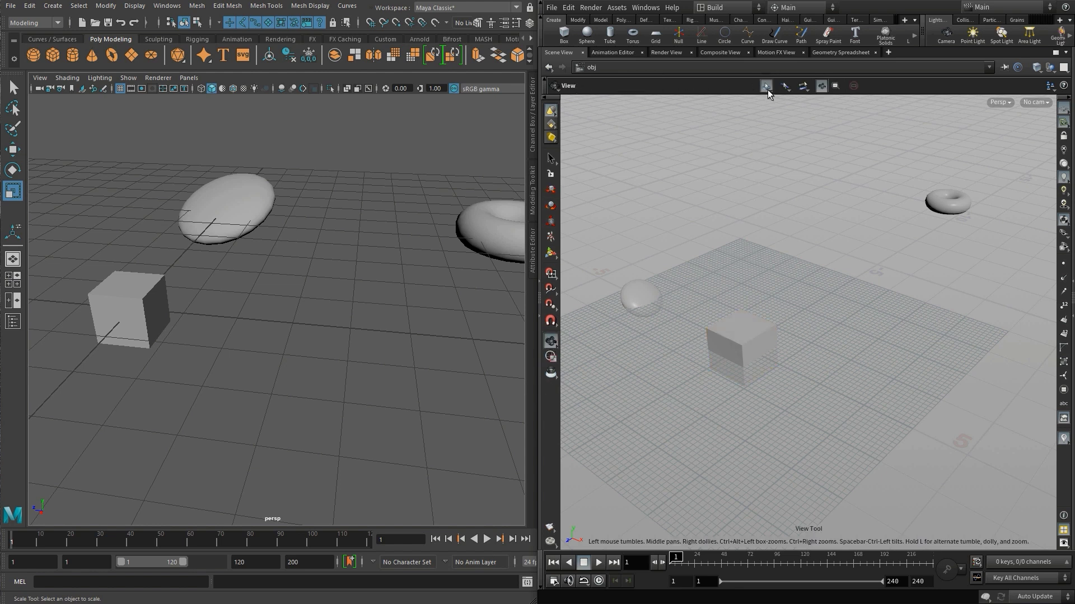
click(766, 87)
click(775, 101)
key(h)
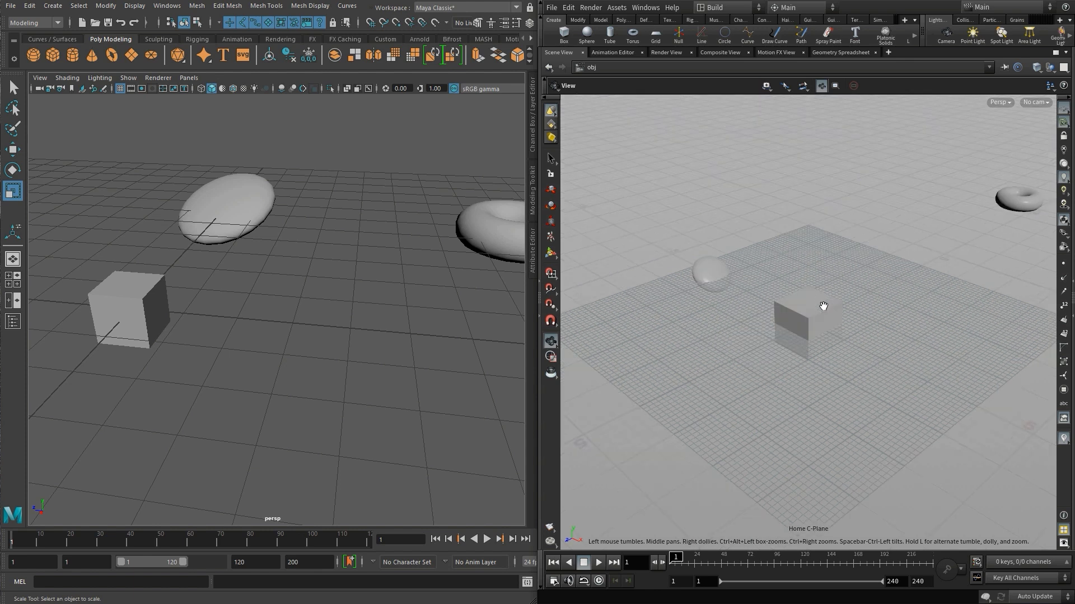
drag(844, 302, 851, 254)
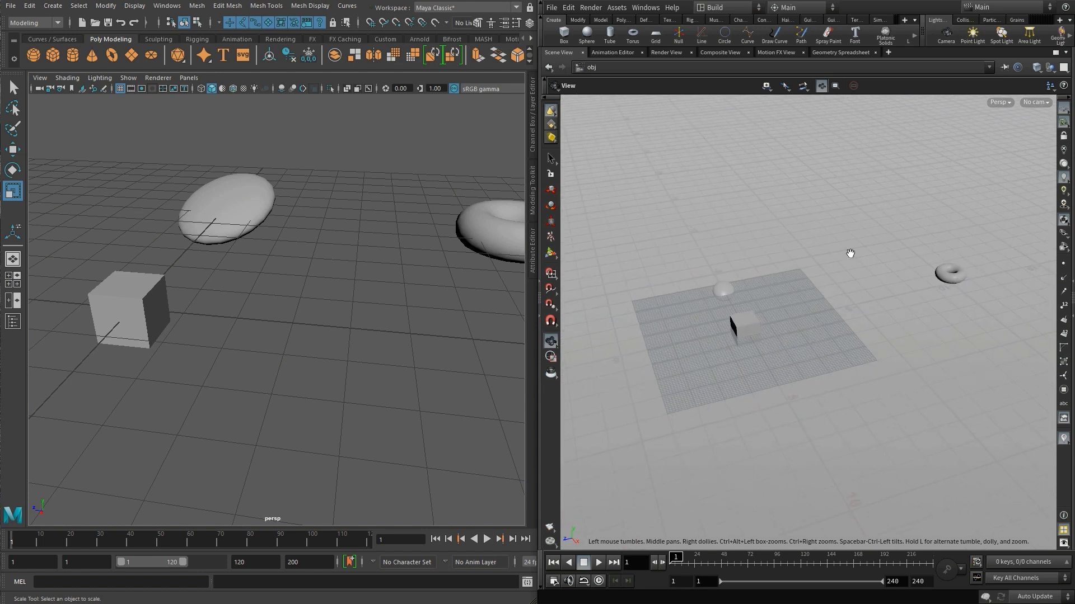
- Switch Houdini's View tool to Set Pivot on Tumble/Rotate and tumble around the torus from close up
click(767, 85)
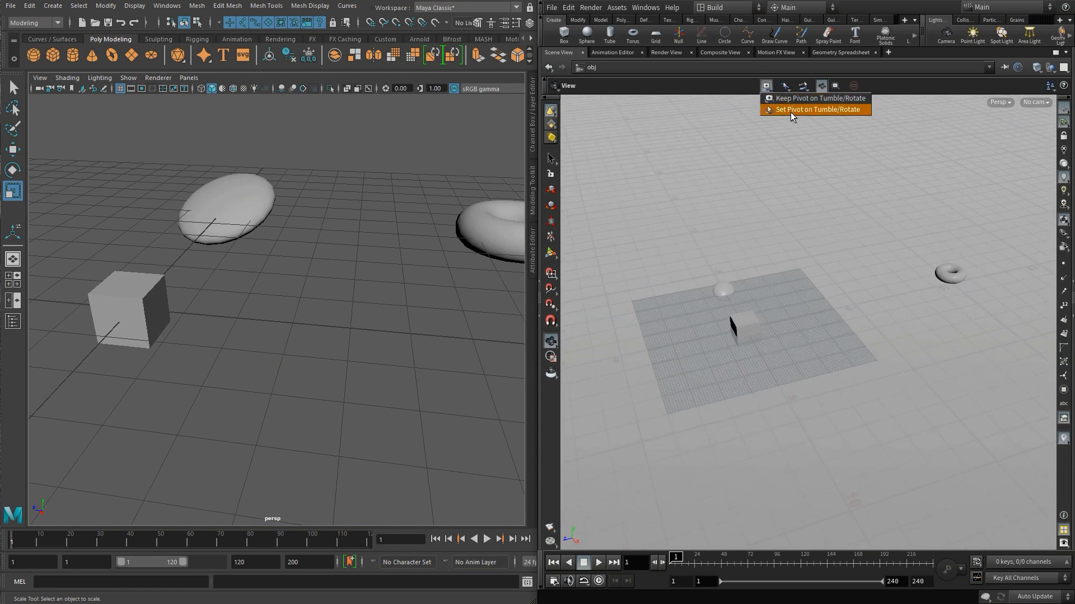
click(790, 109)
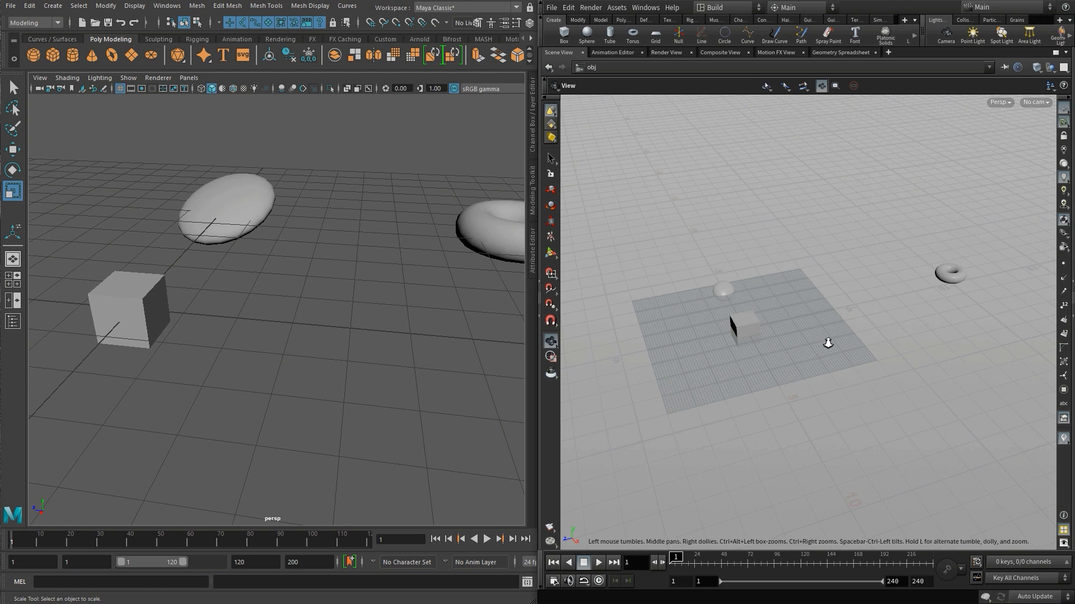
right_drag(828, 343, 1046, 264)
middle_drag(1046, 264, 482, 479)
middle_drag(736, 399, 472, 512)
right_drag(760, 421, 999, 288)
middle_drag(938, 326, 683, 580)
drag(805, 232, 829, 229)
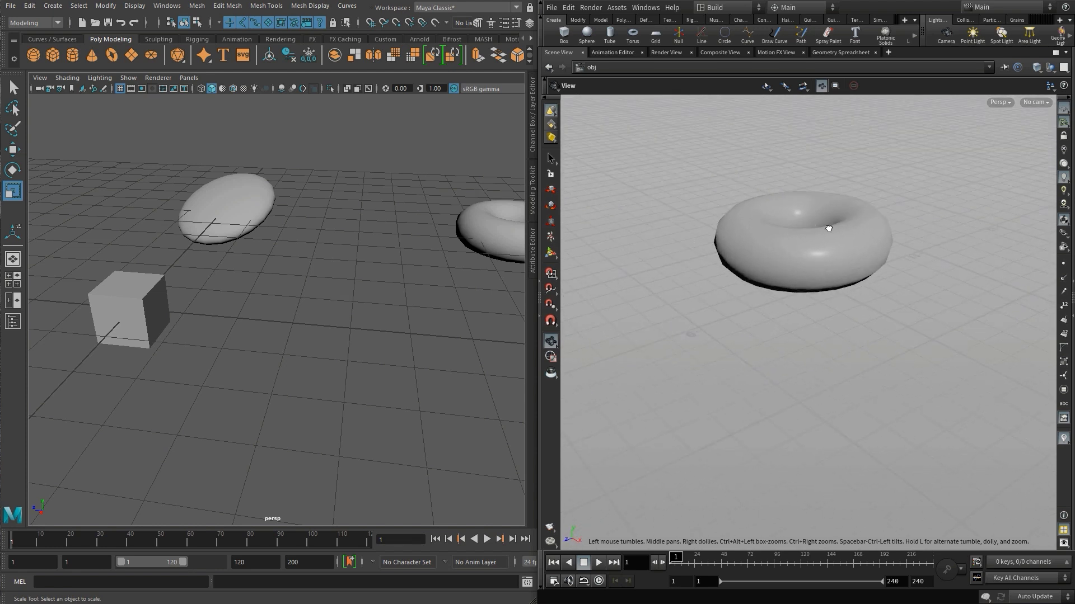
- Bring Houdini's box, sphere and torus back into one view and restore Keep Pivot on Tumble/Rotate
right_drag(884, 287, 601, 353)
right_drag(694, 374, 573, 406)
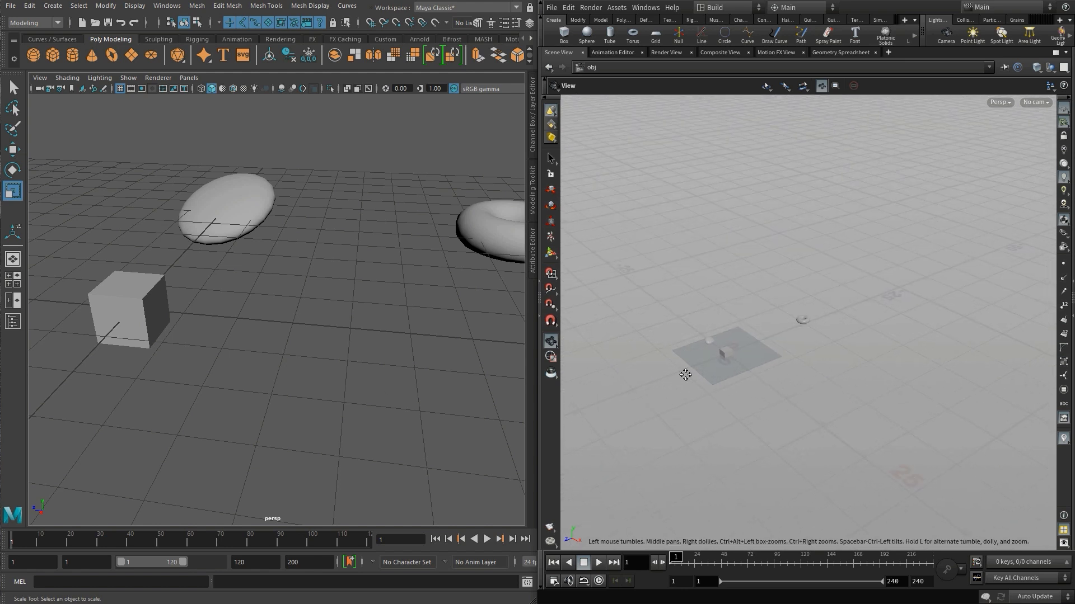
middle_drag(685, 374, 748, 371)
right_drag(748, 372, 945, 264)
middle_drag(946, 263, 684, 432)
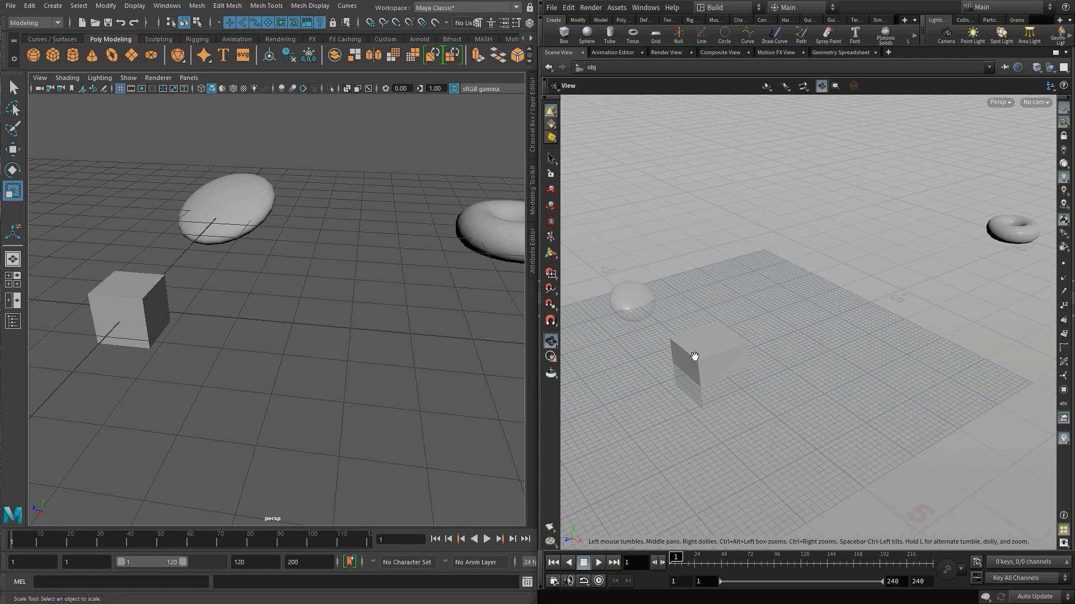
click(767, 87)
click(774, 99)
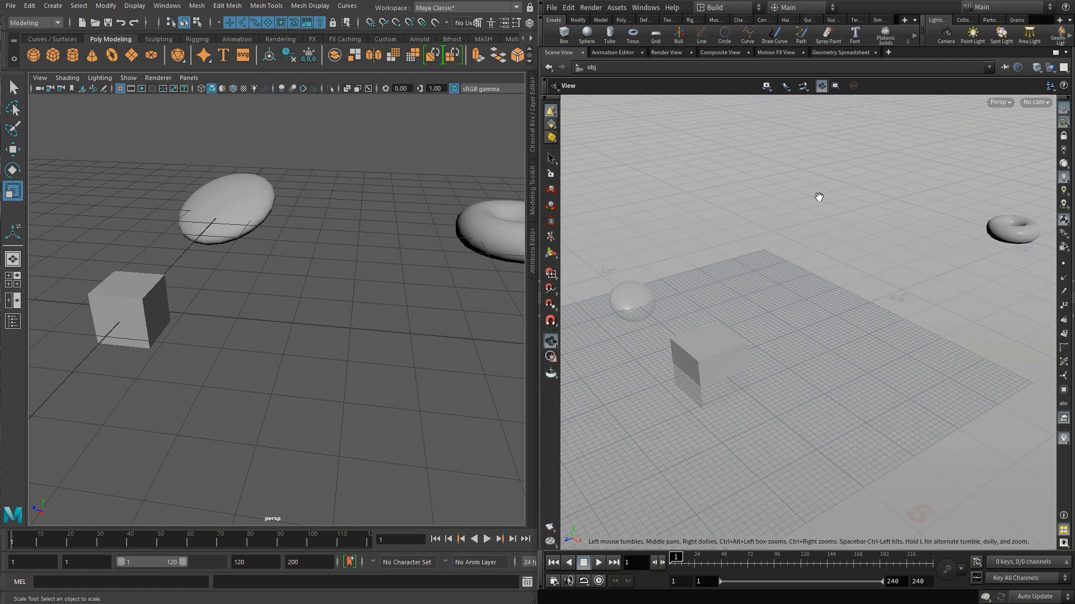
- Enlarge Houdini's box and sphere in pan-and-scan mode, and reset the view and return to normal navigation
click(836, 86)
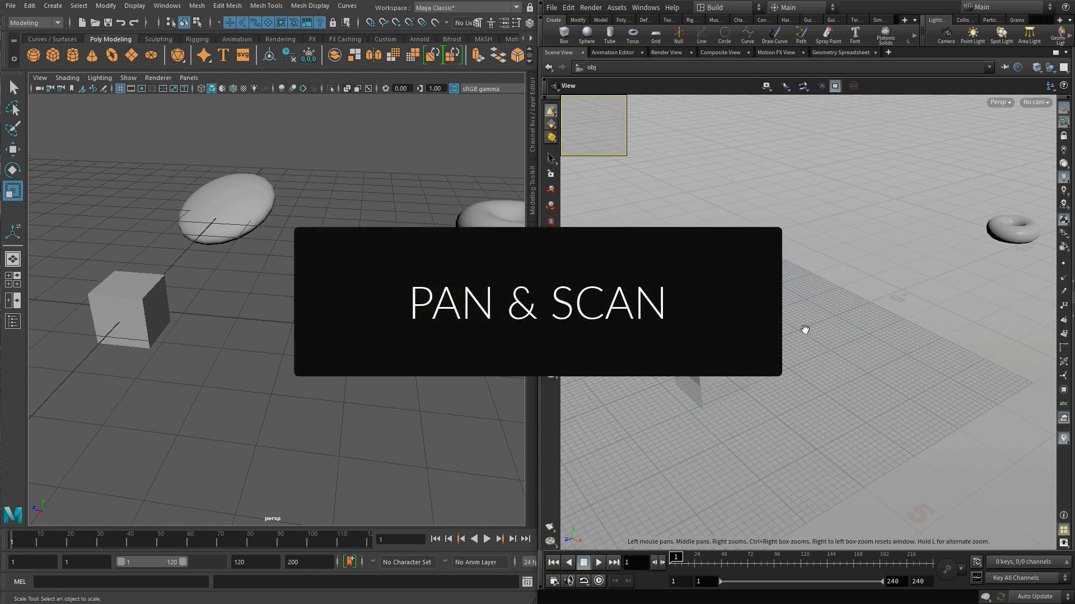
right_drag(825, 289, 901, 244)
drag(900, 244, 780, 335)
right_drag(781, 335, 830, 315)
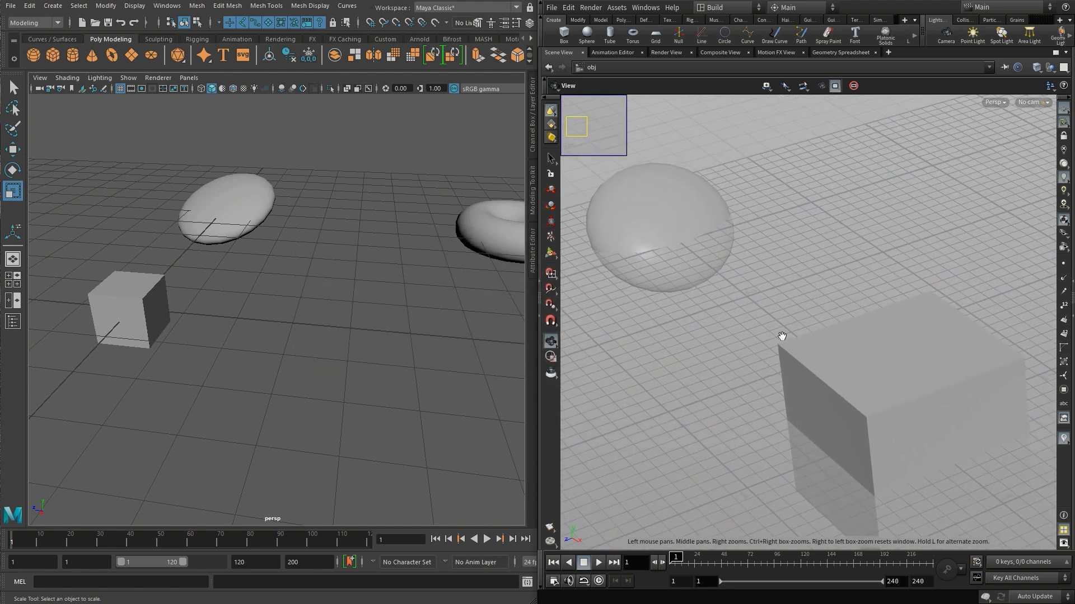
drag(727, 309, 825, 388)
right_drag(825, 389, 793, 348)
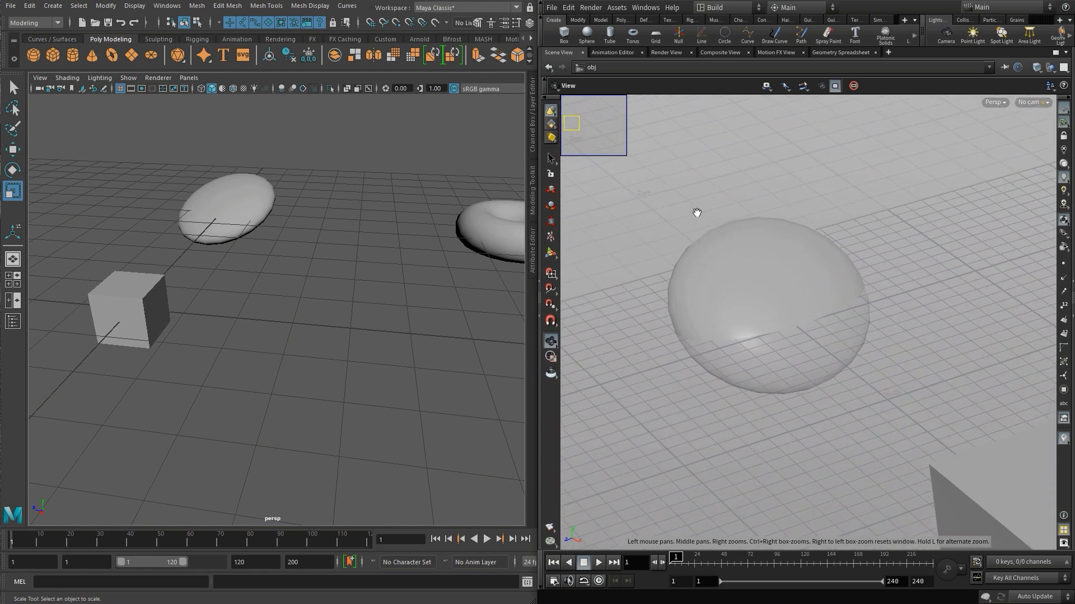
click(609, 133)
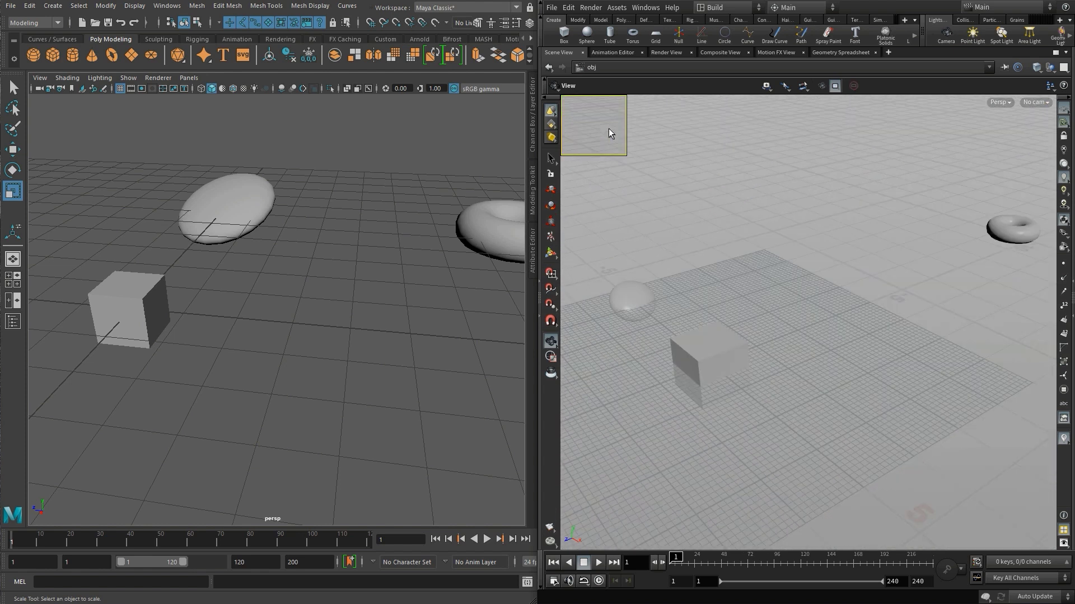
click(821, 86)
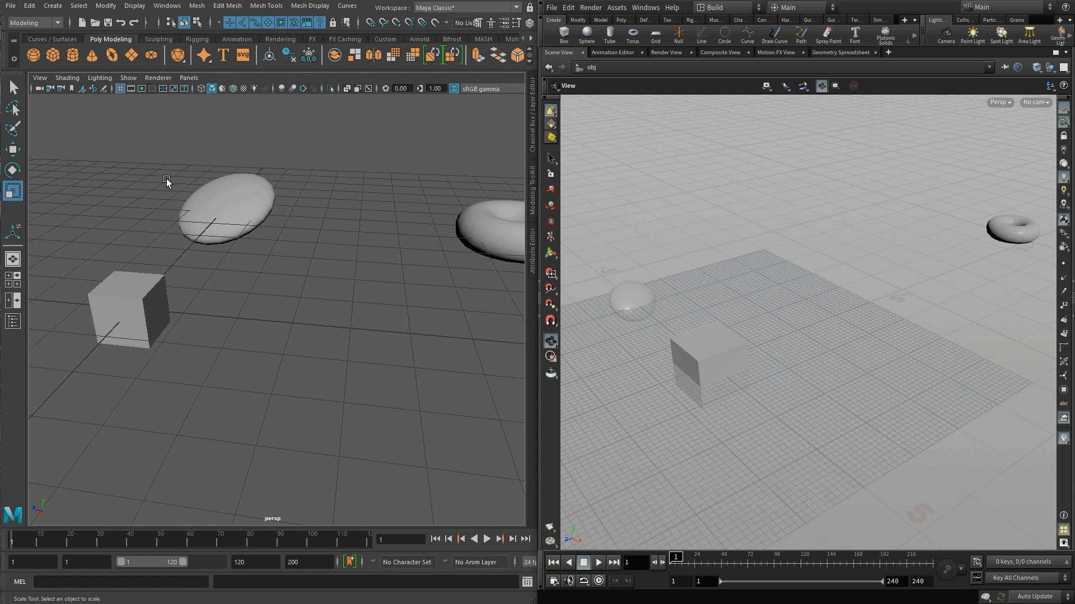
- Delete the sphere and torus in both Maya and Houdini, leaving only the boxes
drag(163, 178, 485, 232)
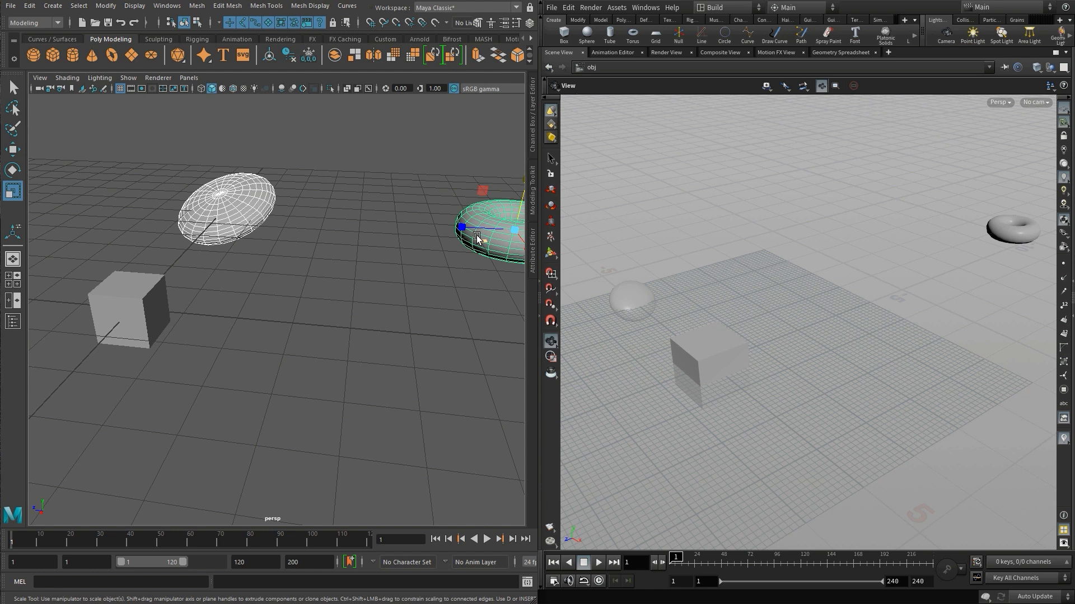
key(Delete)
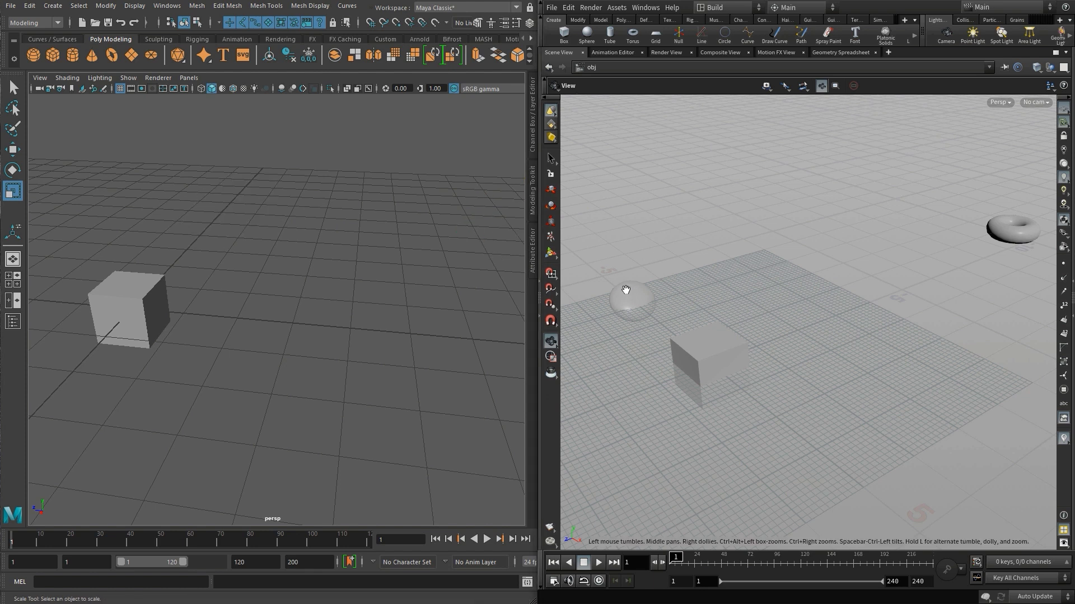
key(s)
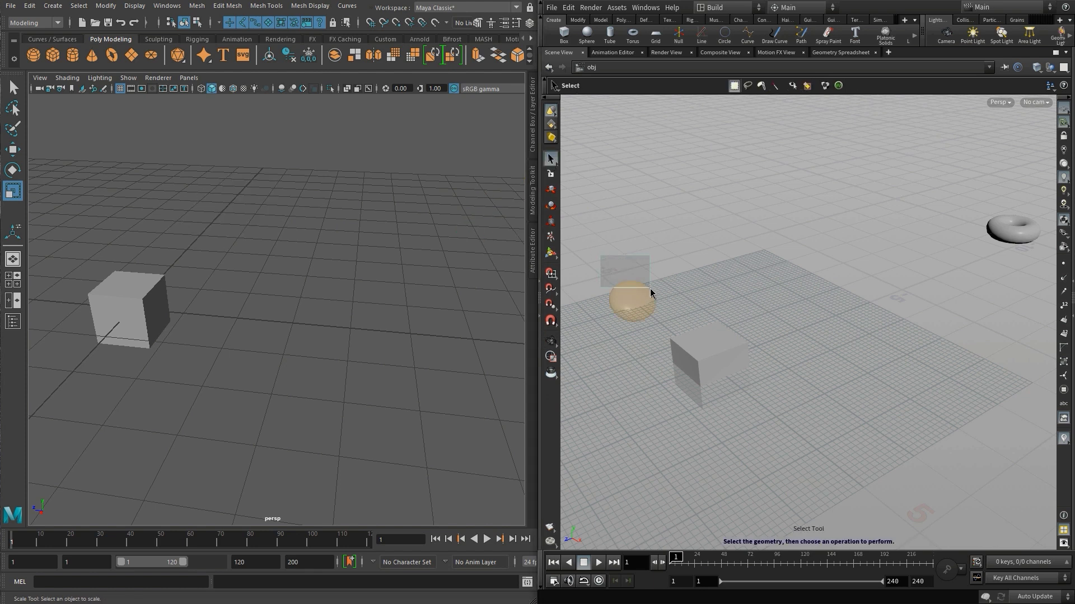
drag(650, 288, 653, 291)
key(Delete)
drag(986, 203, 1021, 237)
key(Delete)
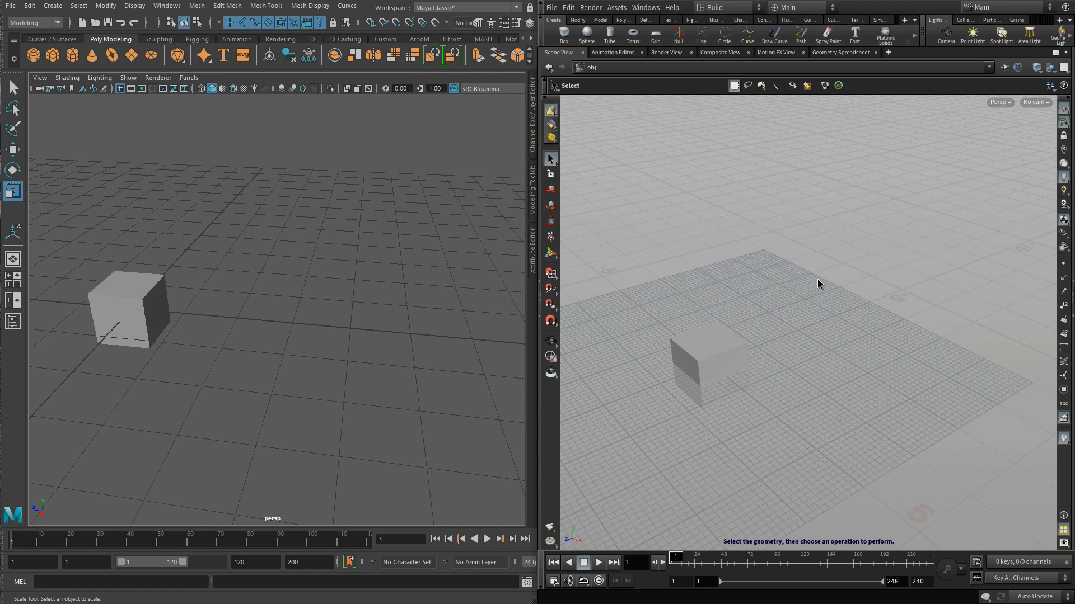
key(h)
- Use Maya's Show Manipulator tool on the box to set its Width and Height to 0.7, and deselect it
drag(203, 342, 365, 368)
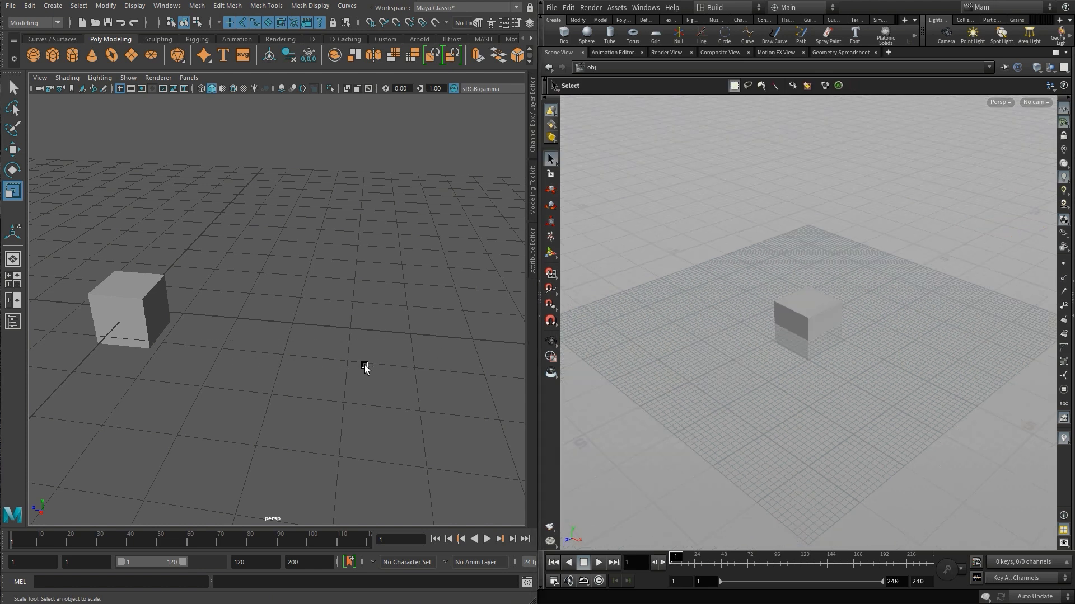
alt+middle_drag(252, 346, 475, 361)
alt+drag(475, 361, 376, 389)
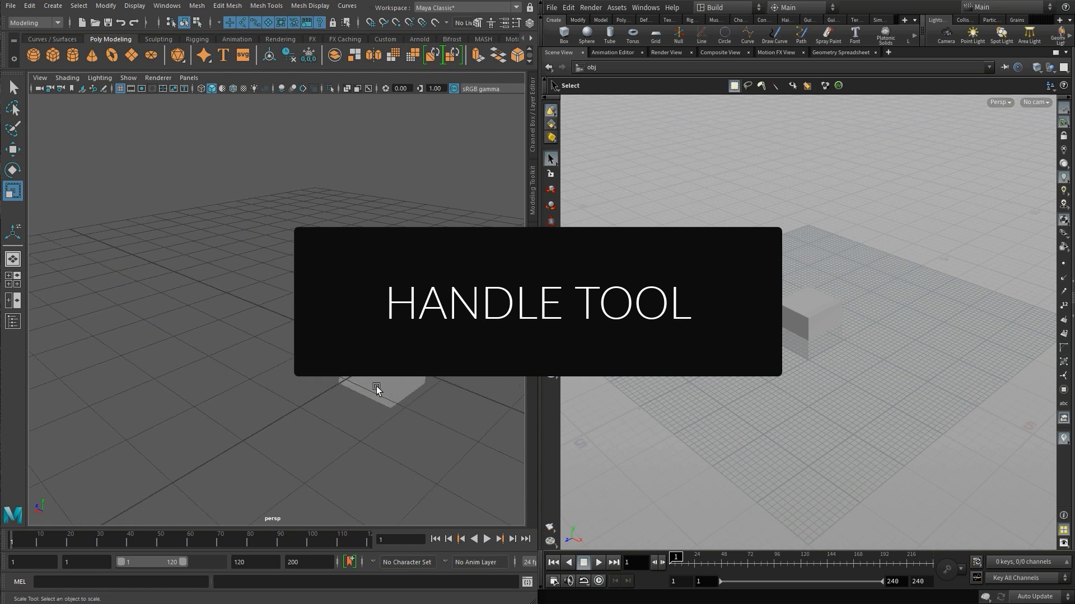
alt+middle_drag(376, 388, 271, 352)
alt+right_drag(271, 352, 392, 348)
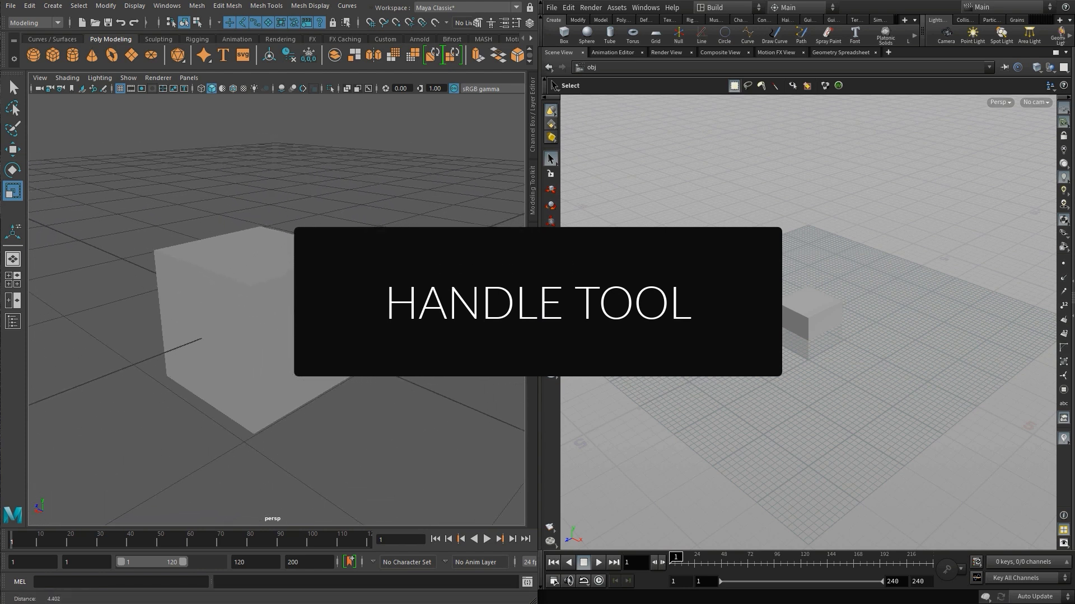
scroll(450, 311, up, 2)
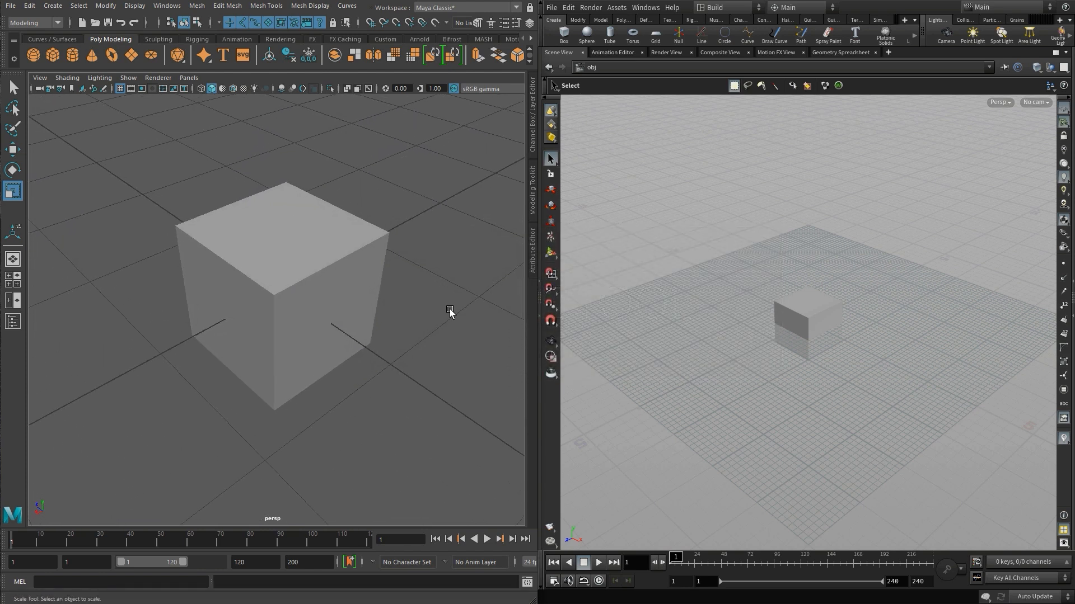
click(297, 284)
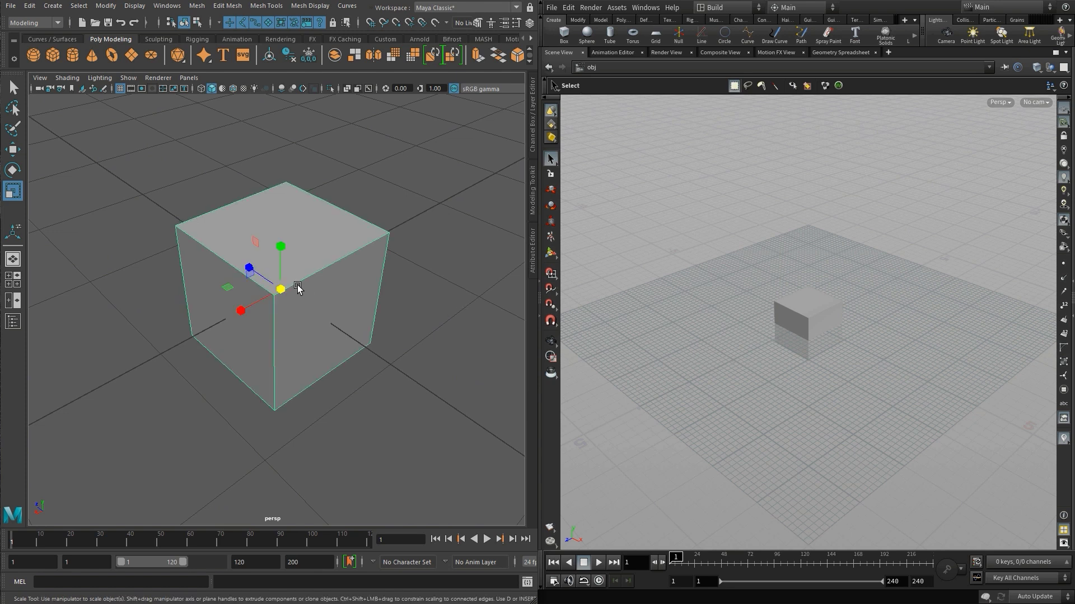
click(12, 234)
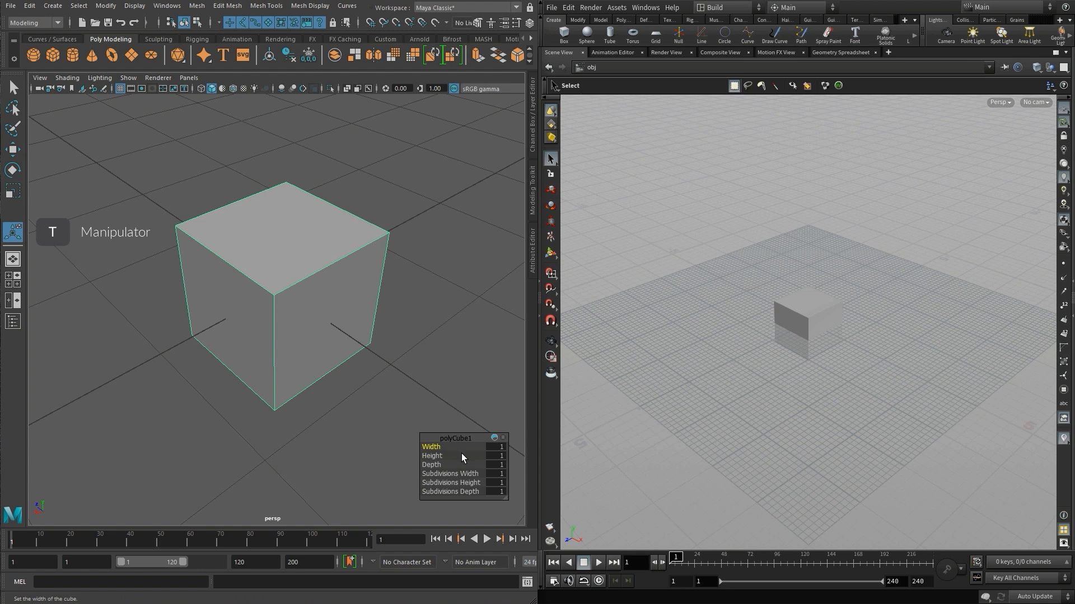
click(500, 448)
key(Tab)
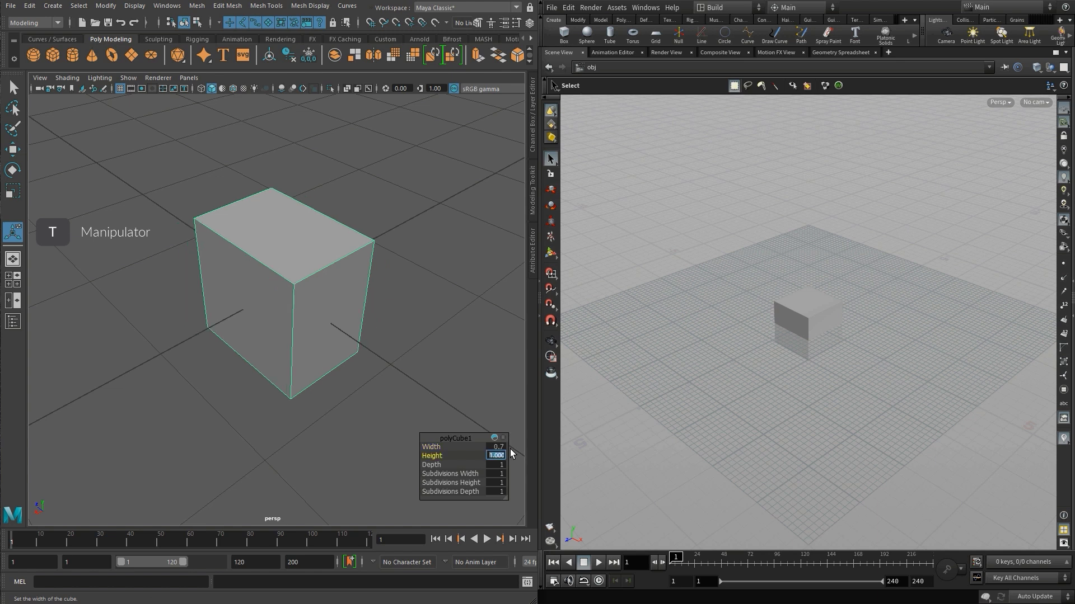
text(.7)
key(Tab)
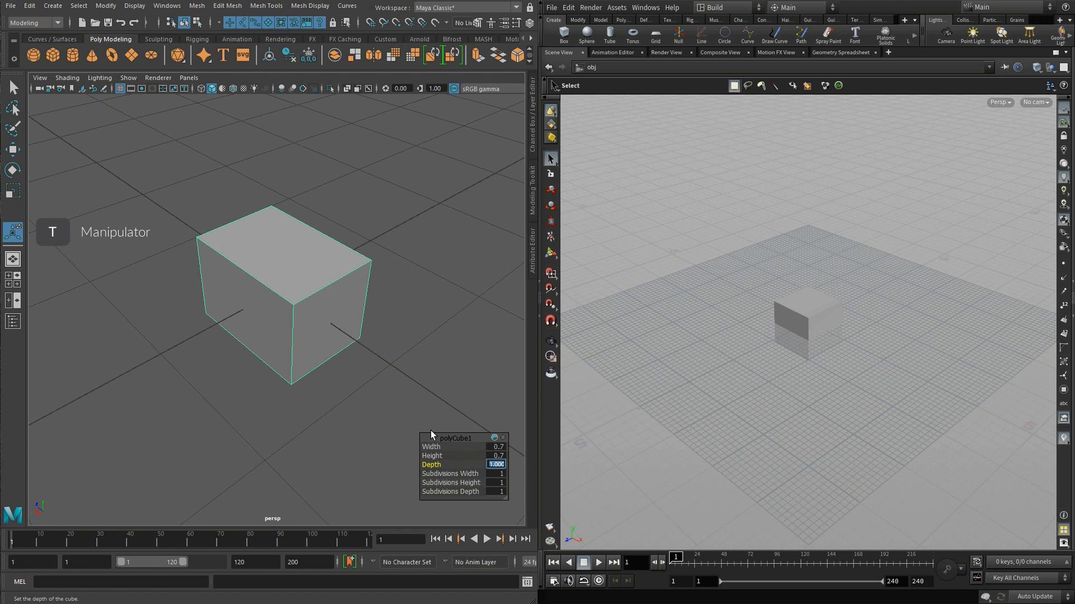
click(398, 352)
- Use Houdini's Handle tool on the box to set its X and Y size to 0.7
alt+drag(398, 345, 379, 362)
alt+right_drag(379, 362, 396, 352)
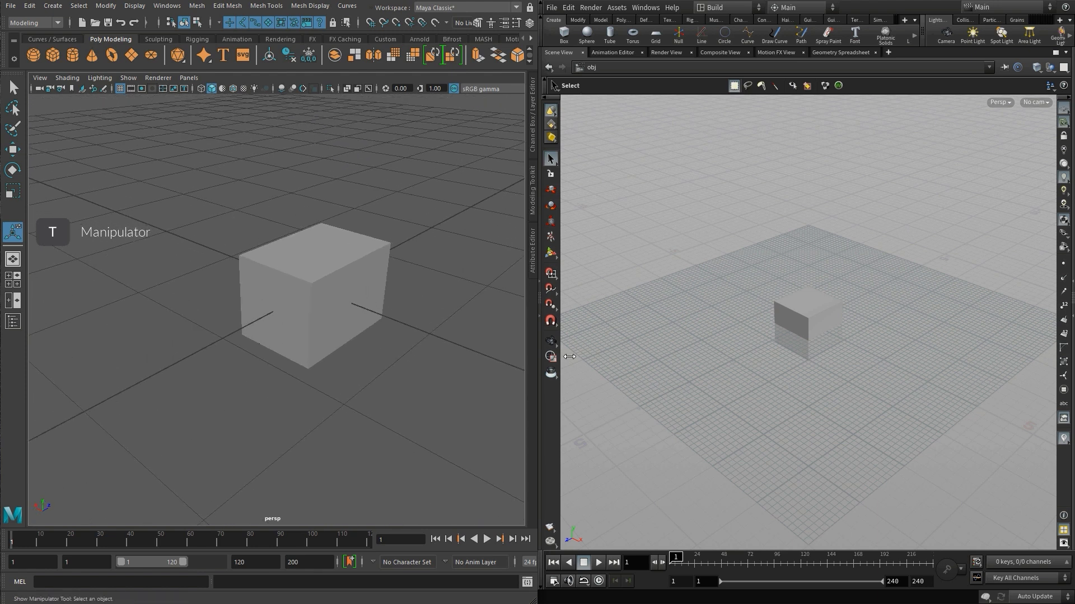
click(814, 307)
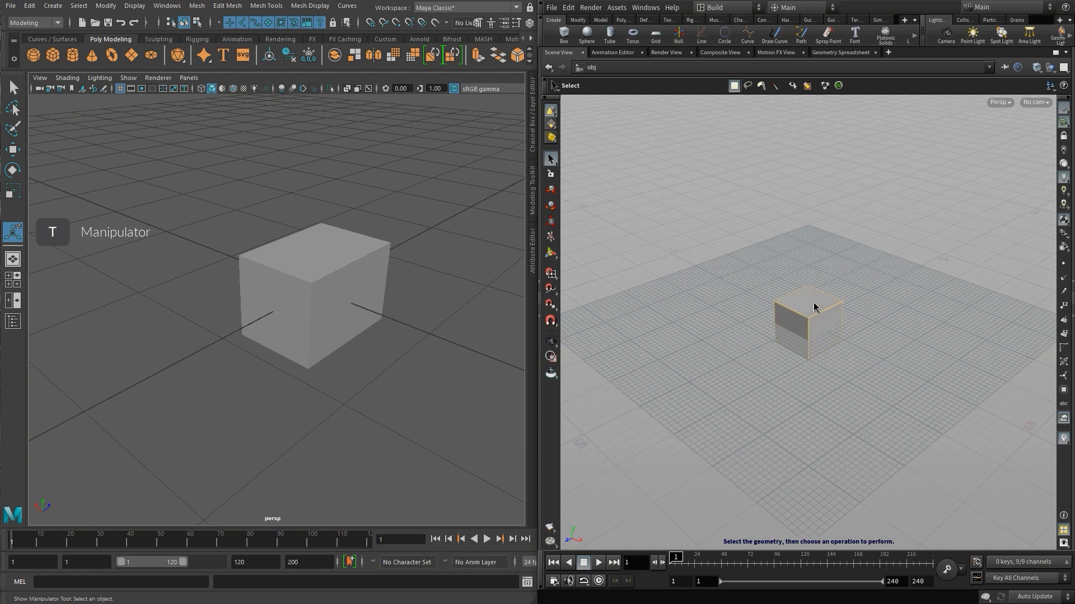
key(y)
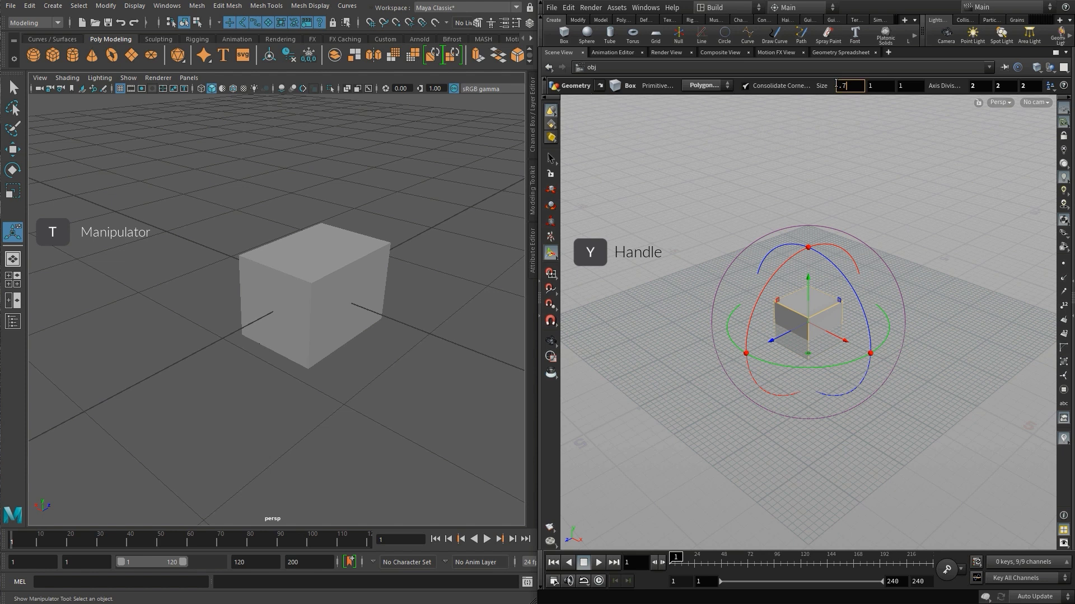
key(Tab)
key(Tab)
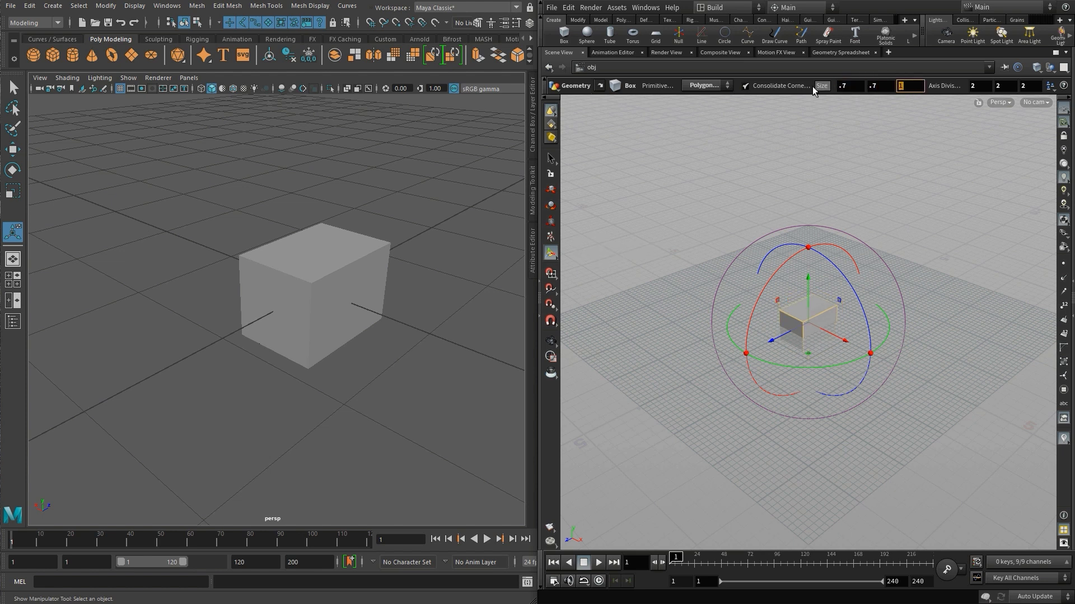
key(Escape)
mouse_move(829, 441)
mouse_down()
mouse_move(851, 351)
mouse_move(833, 466)
mouse_move(847, 417)
mouse_move(831, 453)
mouse_up()
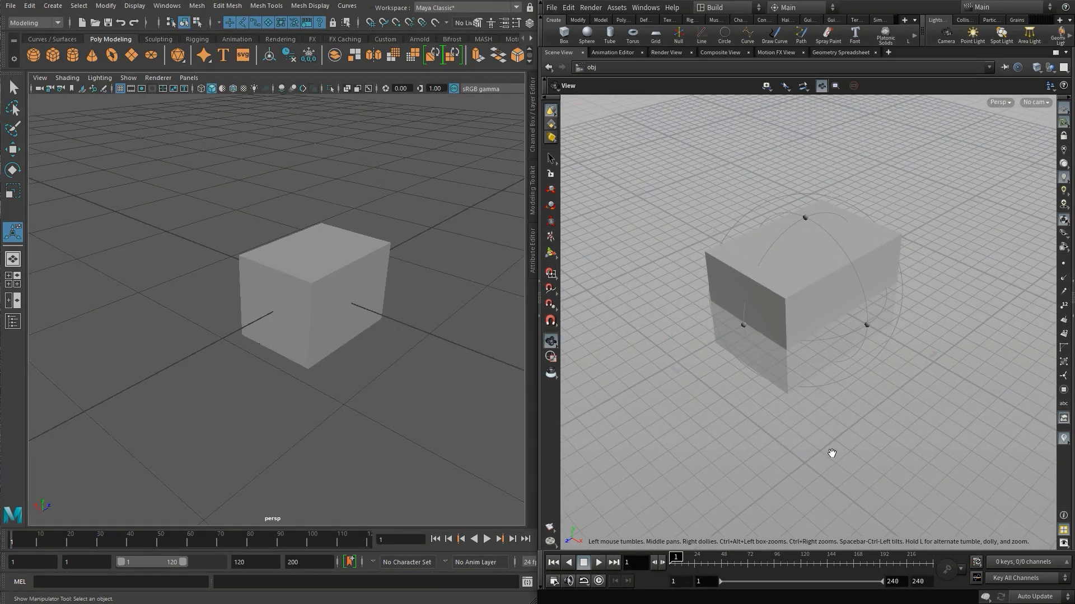
key(Return)
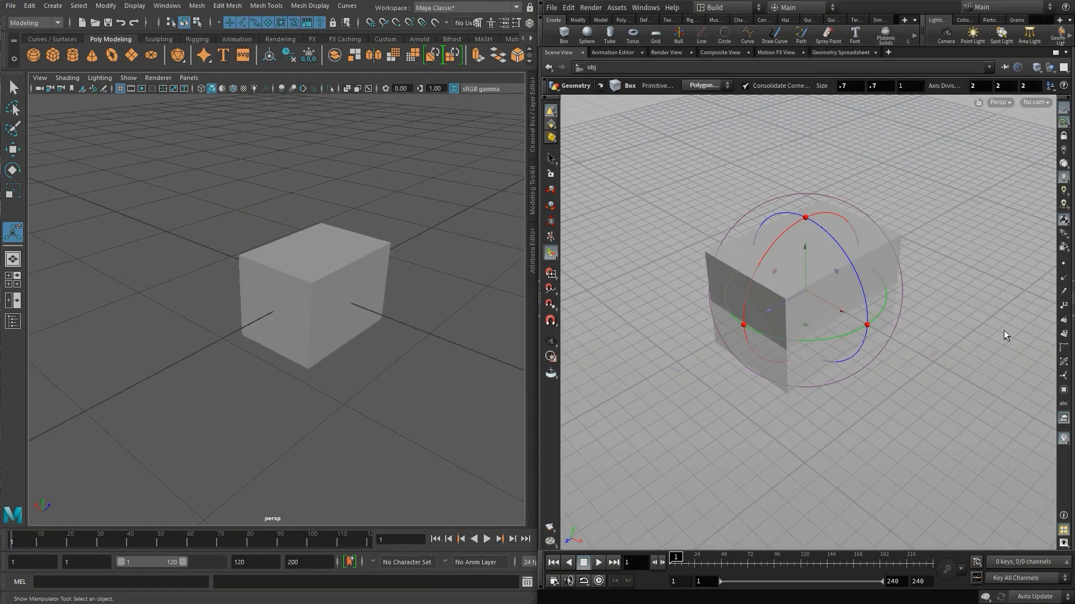
- Reveal Houdini's parameter and network panes, frame the box object's node, and enter its geometry level
click(1070, 315)
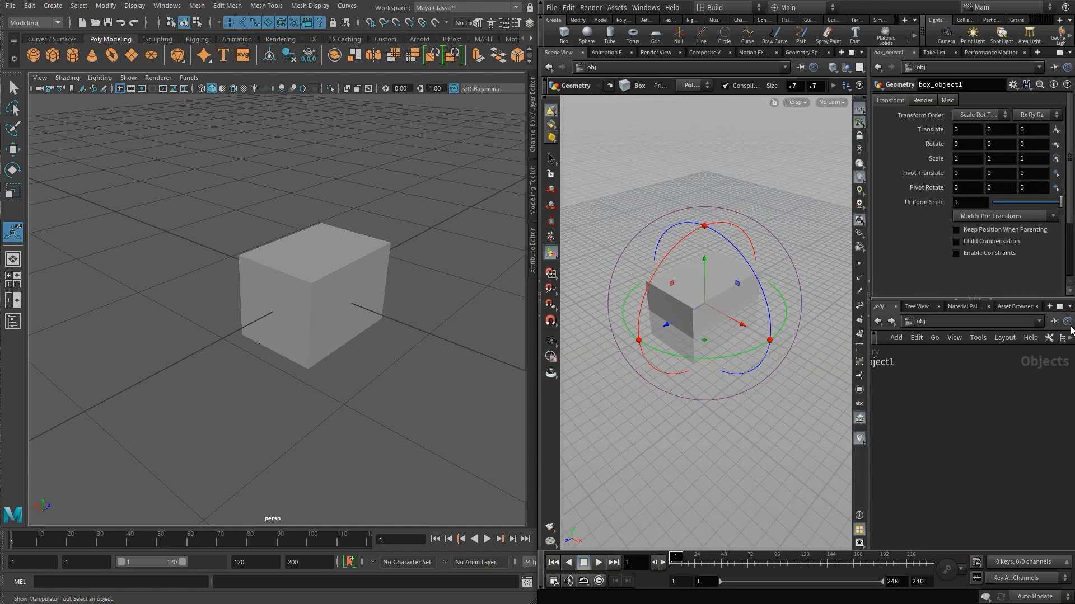
key(h)
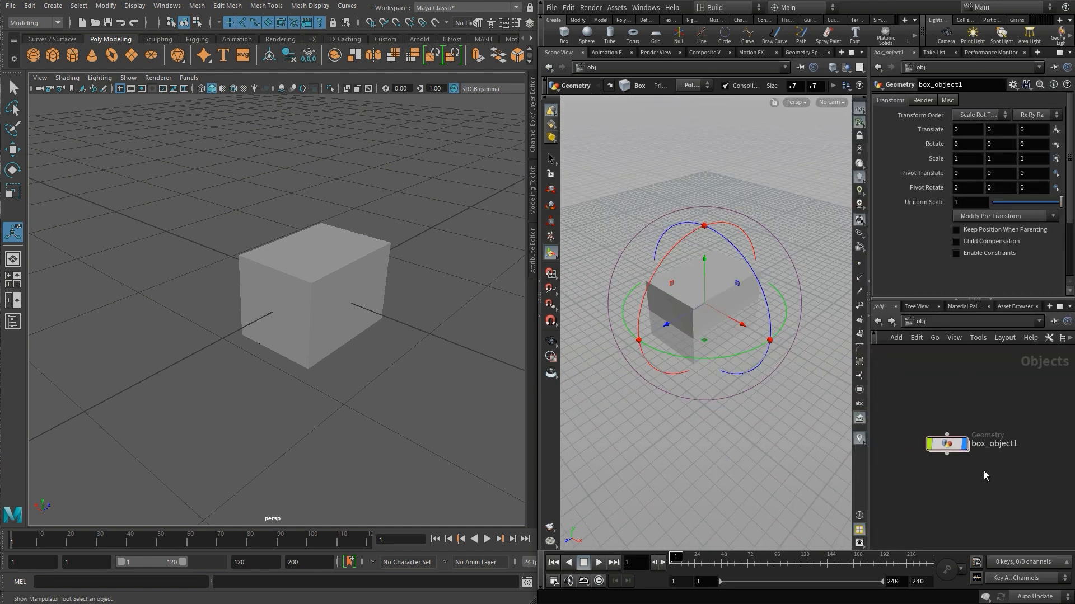
click(609, 86)
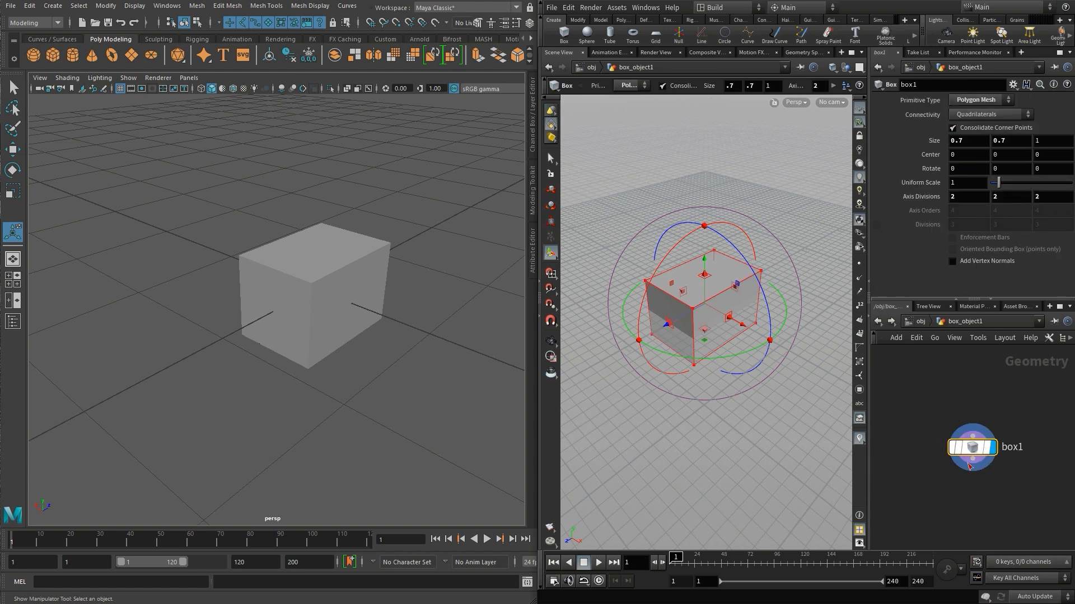
mouse_move(964, 446)
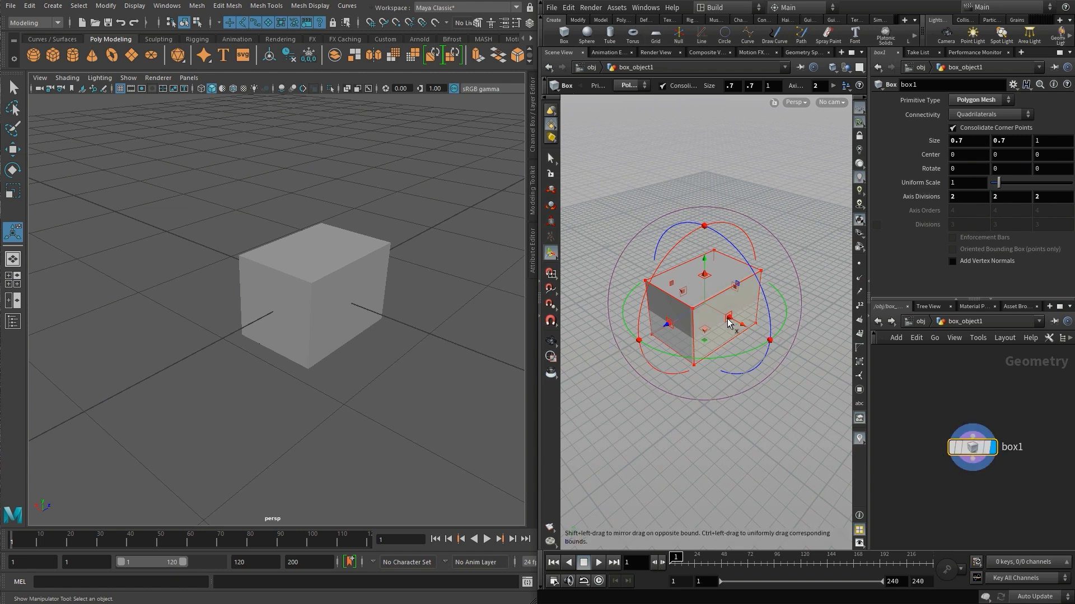
- Resize Houdini's box with its bounding handles to about 0.736 in X and 0.805 in Y, and collapse the parameter and network panes
mouse_move(728, 322)
mouse_down()
mouse_move(744, 330)
mouse_move(731, 323)
mouse_up()
mouse_move(706, 283)
mouse_down()
mouse_move(705, 262)
mouse_move(702, 276)
mouse_up()
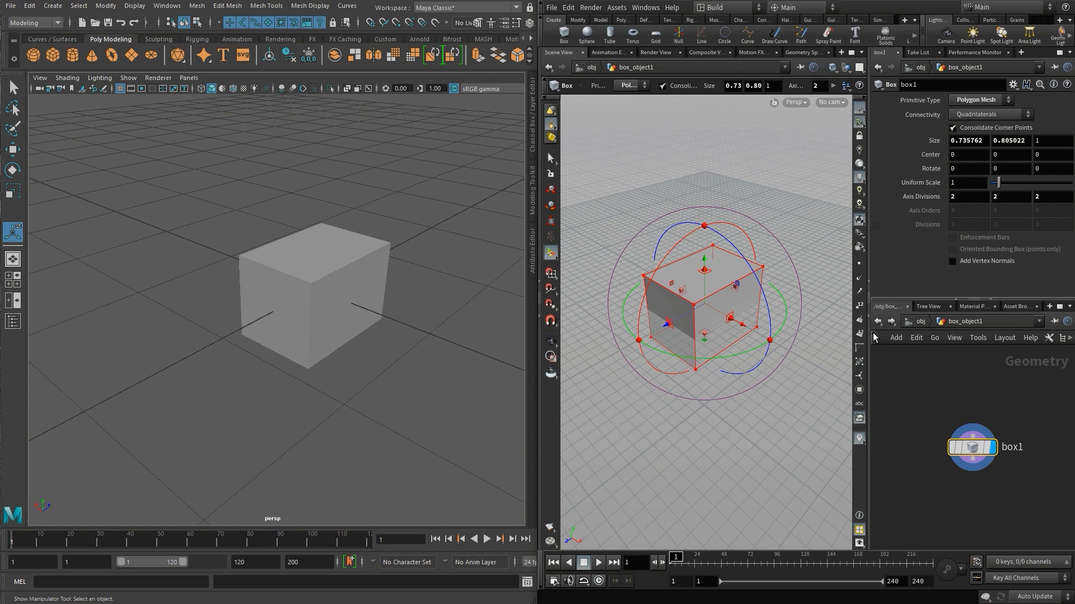
click(870, 318)
key(s)
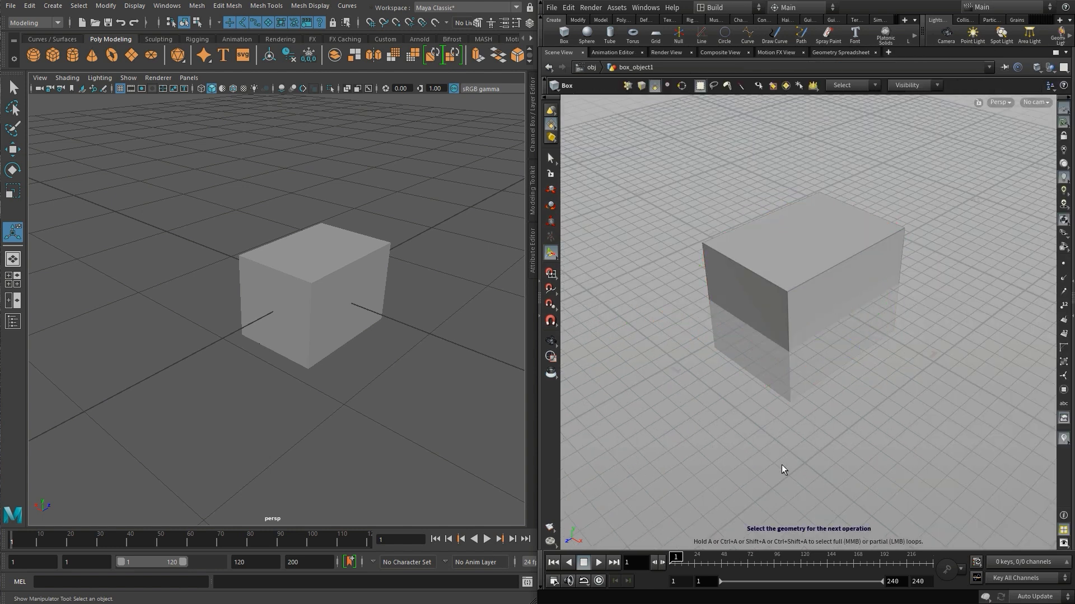
- Switch Maya's box to face component selection and select its two opposite long side faces
key(Escape)
drag(766, 448, 792, 431)
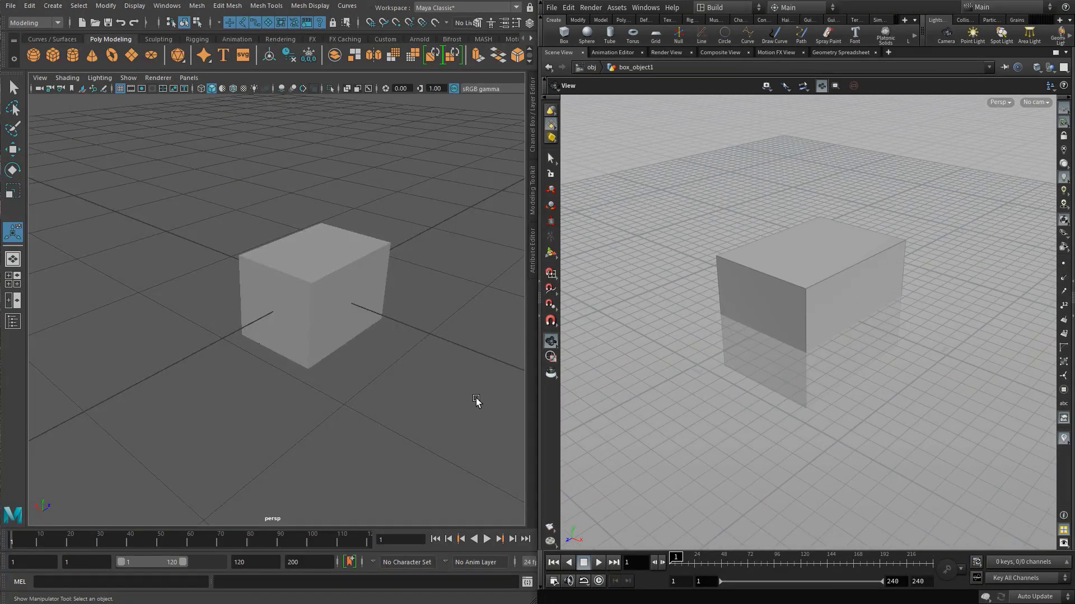
alt+drag(367, 376, 372, 386)
alt+right_drag(374, 387, 335, 365)
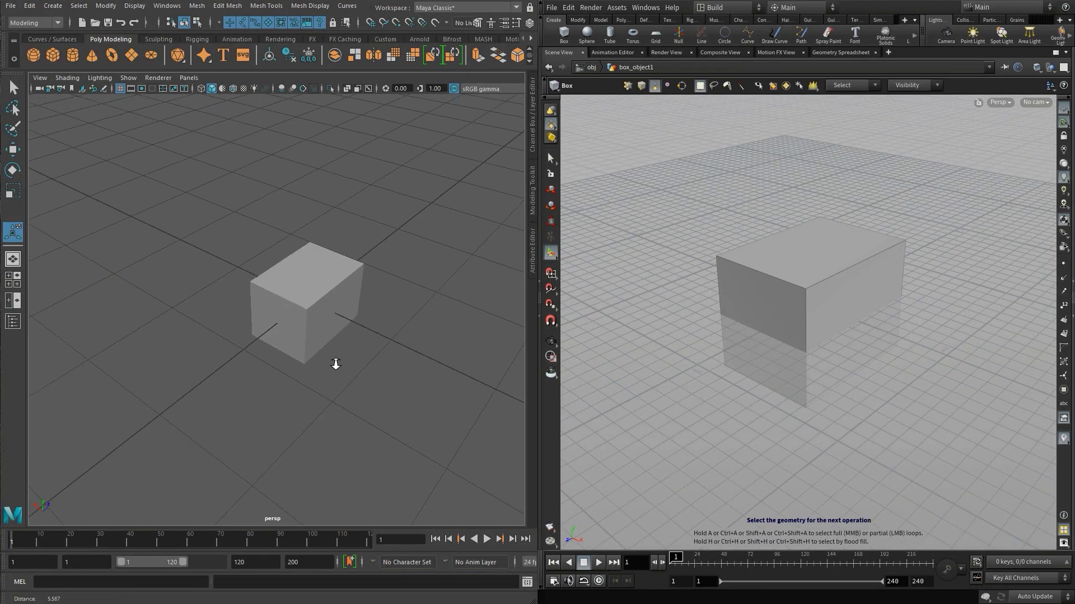
alt+middle_drag(360, 384, 331, 355)
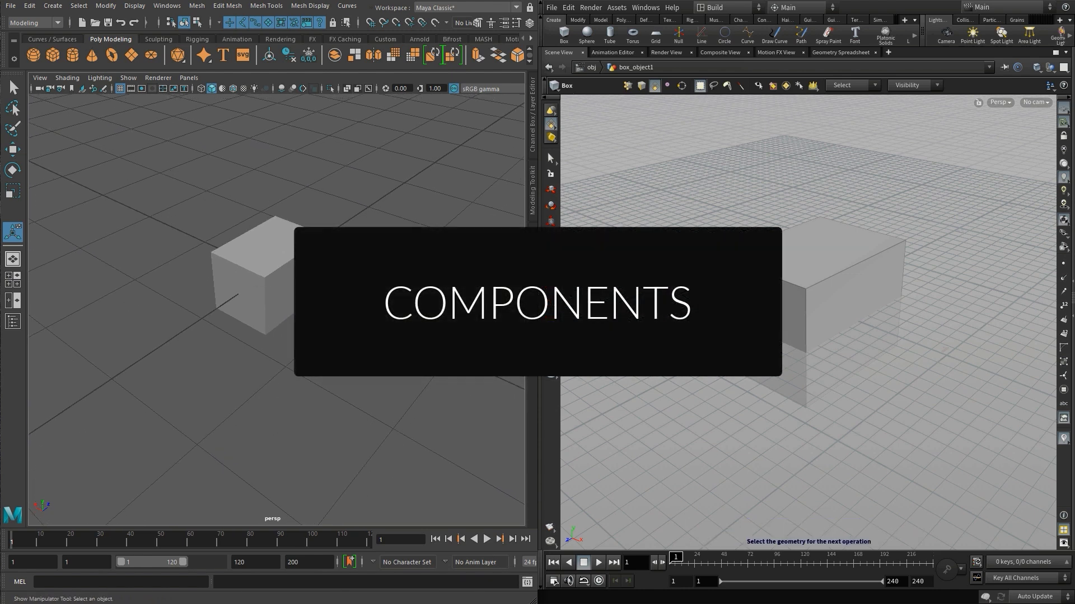
click(291, 287)
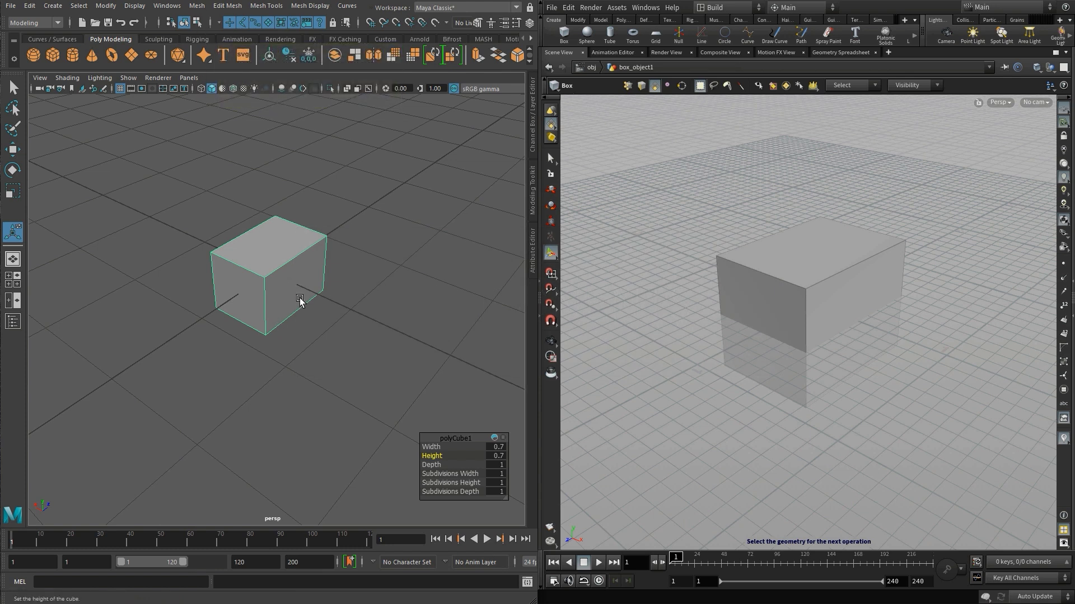
click(197, 22)
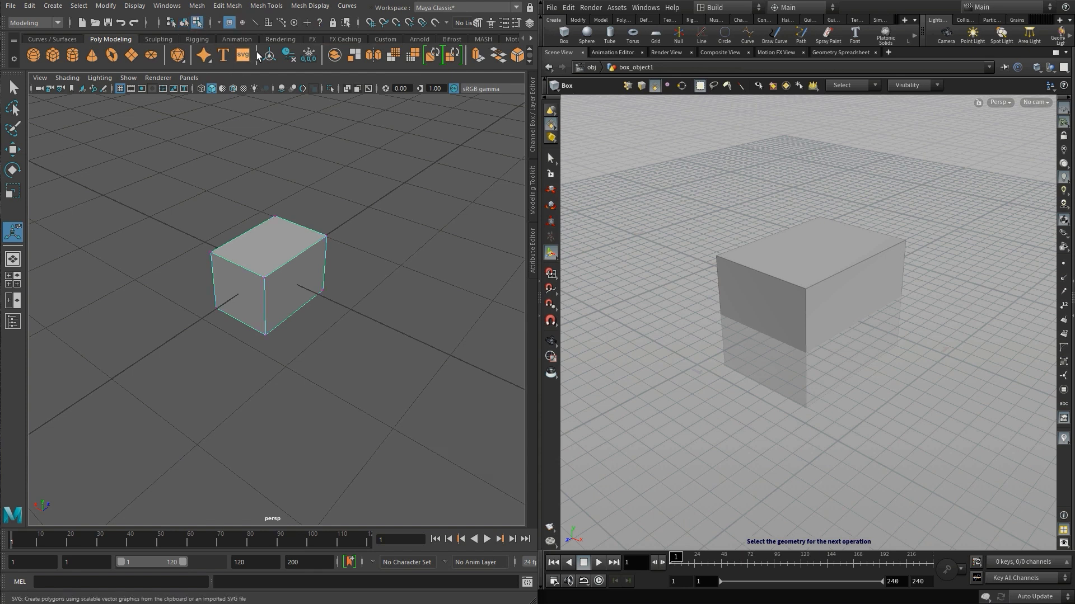
click(268, 23)
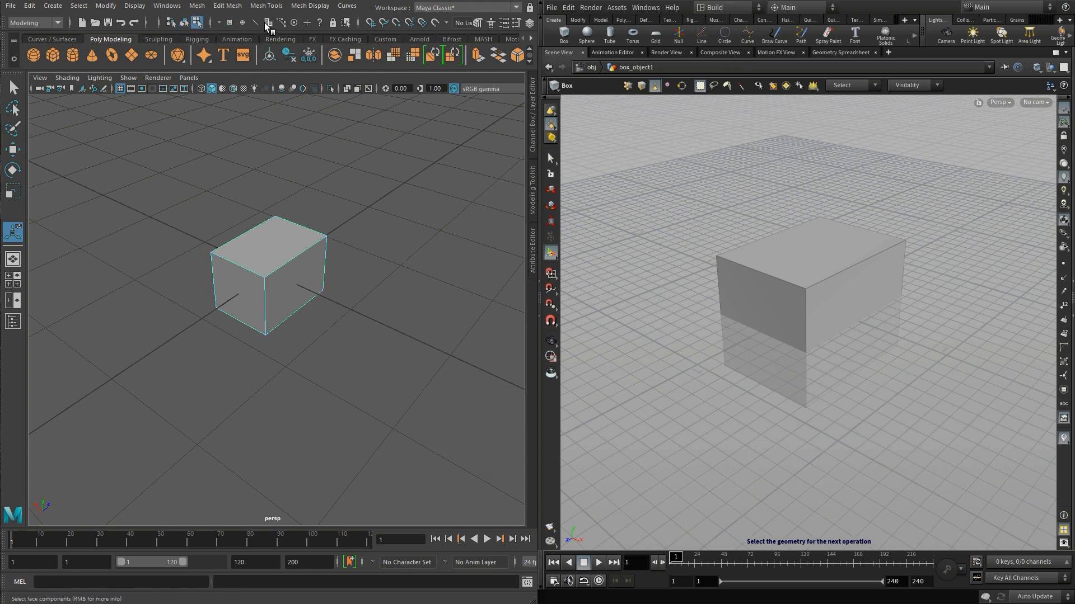
click(301, 283)
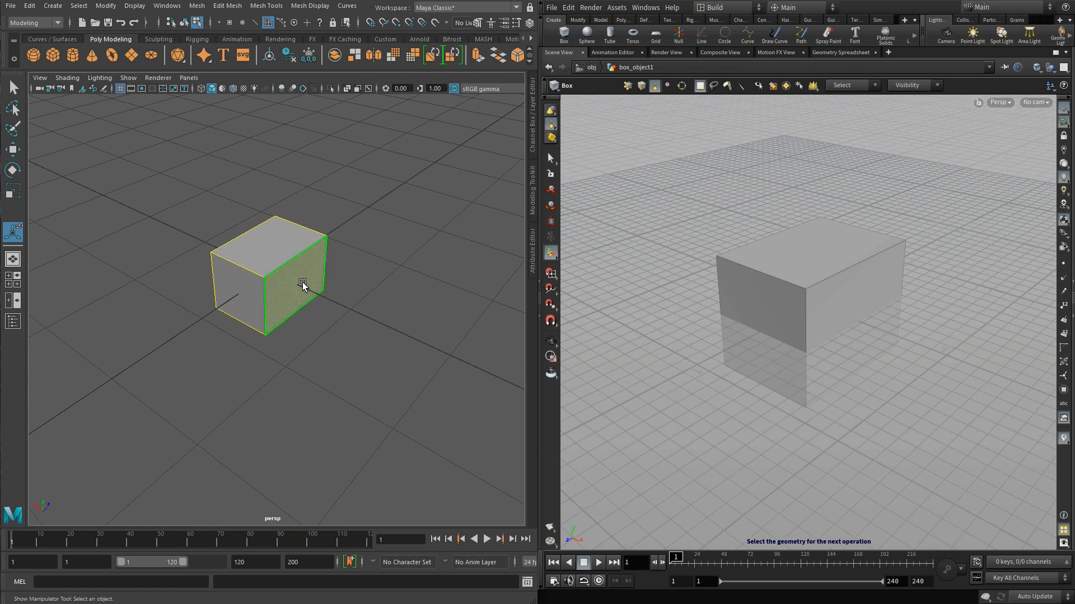
mouse_move(285, 295)
alt+mouse_down()
mouse_move(371, 283)
mouse_move(295, 283)
alt+mouse_up()
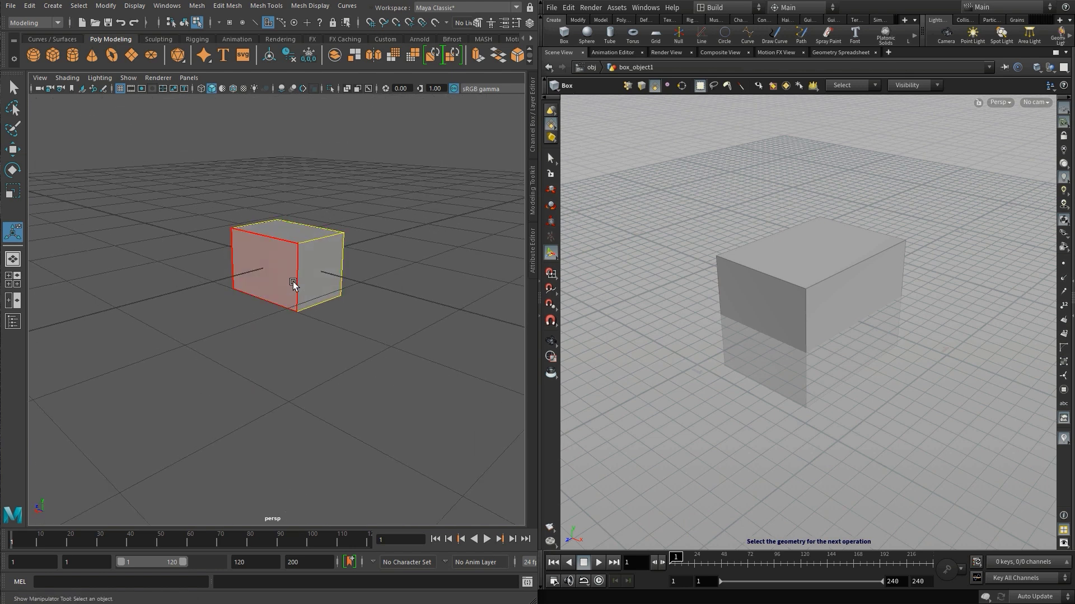
click(278, 276)
alt+drag(379, 353, 315, 364)
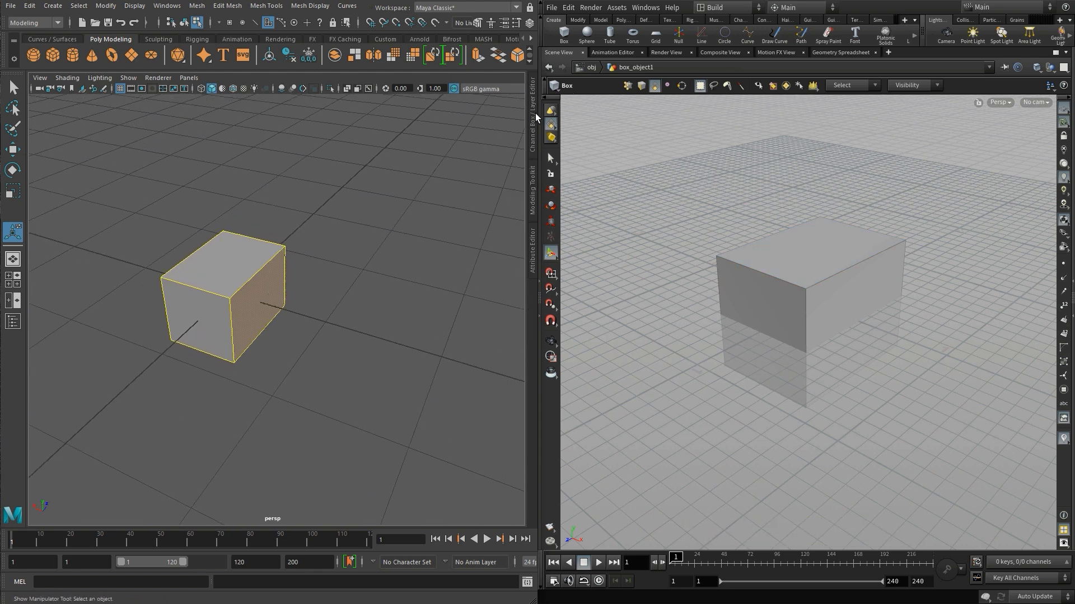
- Switch Houdini to object selection and back to geometry selection, with Points as the component type
click(551, 110)
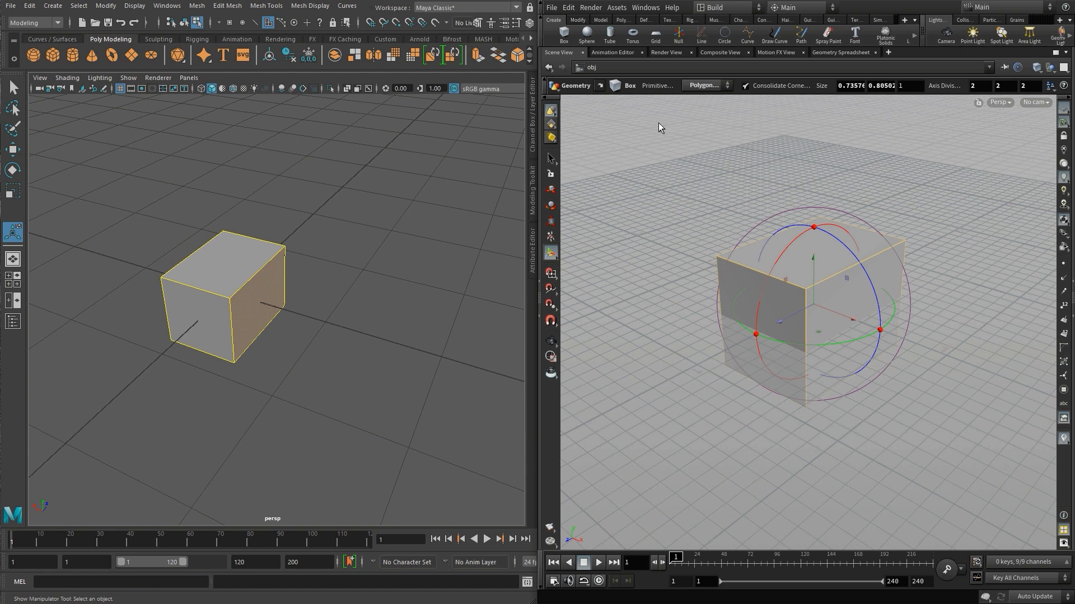
click(552, 126)
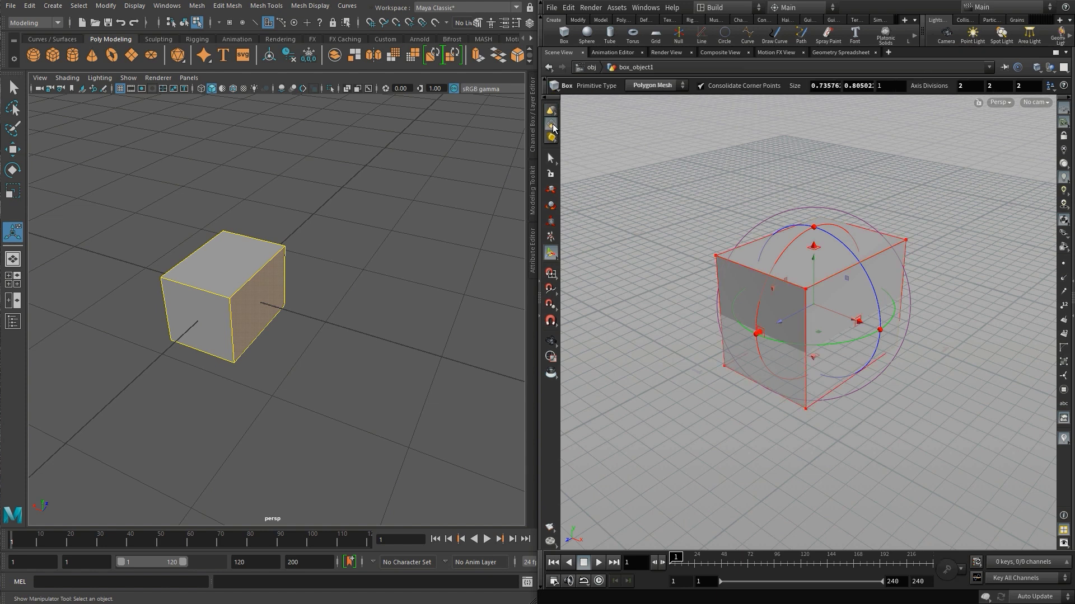
right_click(553, 124)
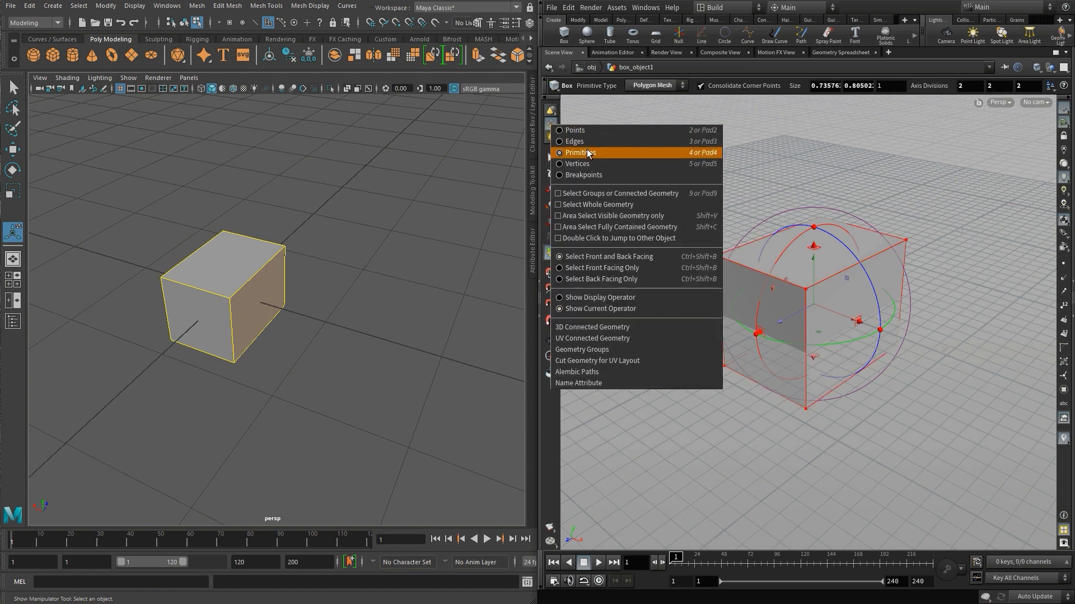
click(585, 130)
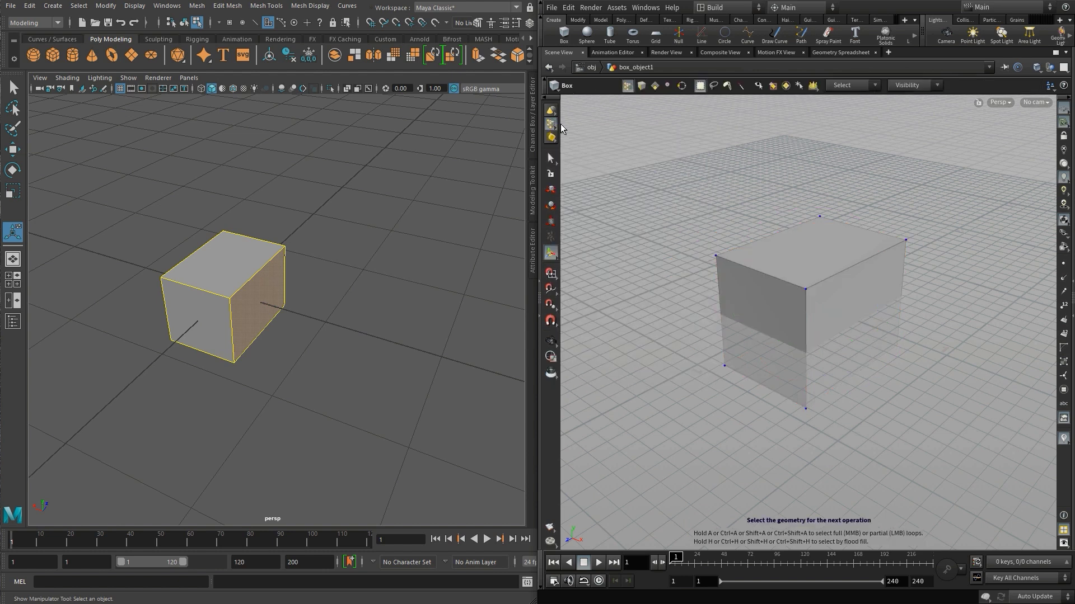
- Set Houdini's geometry selection to Primitives and select the box's two opposite long side faces
right_click(553, 124)
click(592, 149)
click(828, 314)
key(Escape)
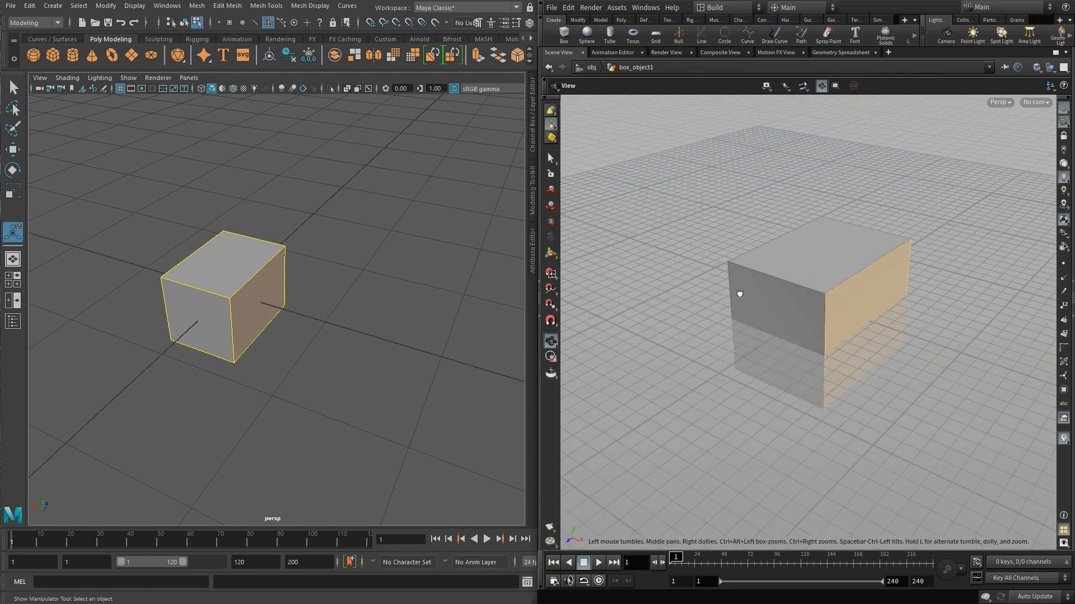
drag(736, 295, 830, 303)
key(s)
click(876, 287)
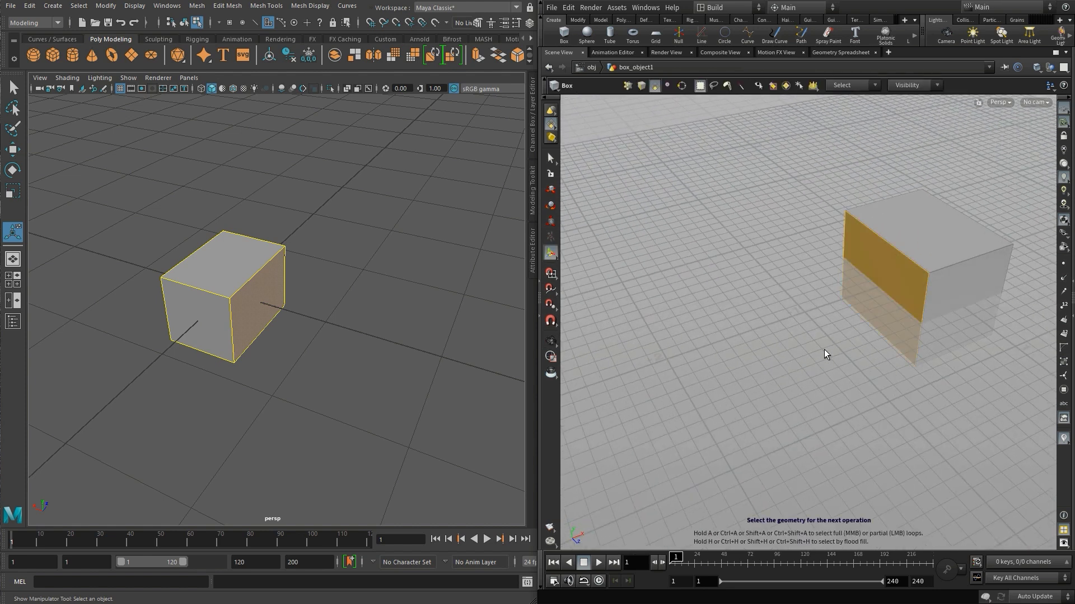
key(Escape)
drag(824, 350, 717, 347)
key(s)
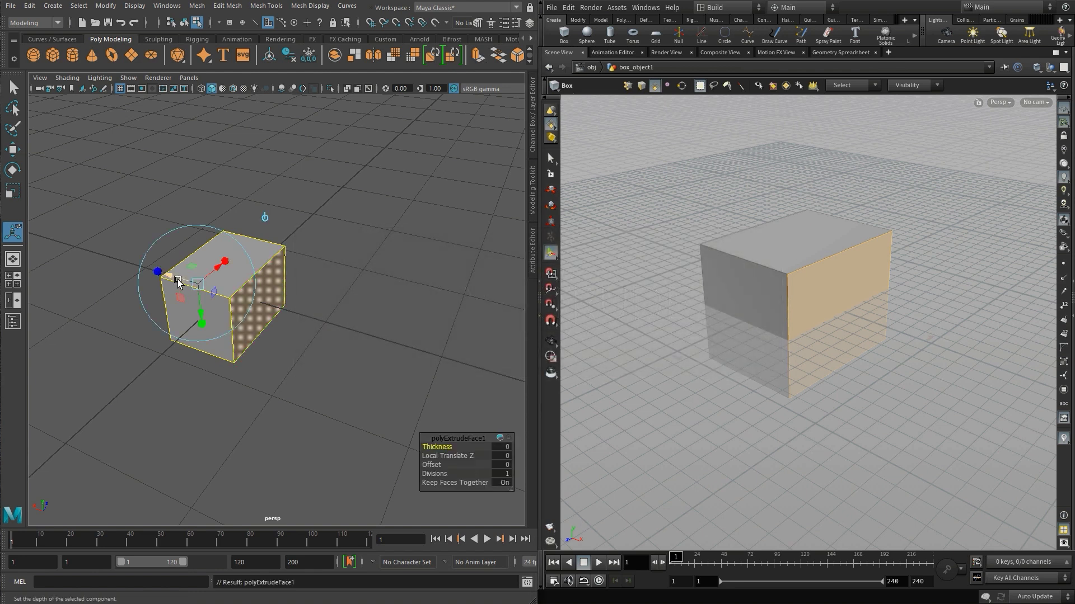
- Extrude Maya's two selected side faces to a Local Translate Z of about 0.414 and scale them down into tapered ends
drag(178, 282, 116, 262)
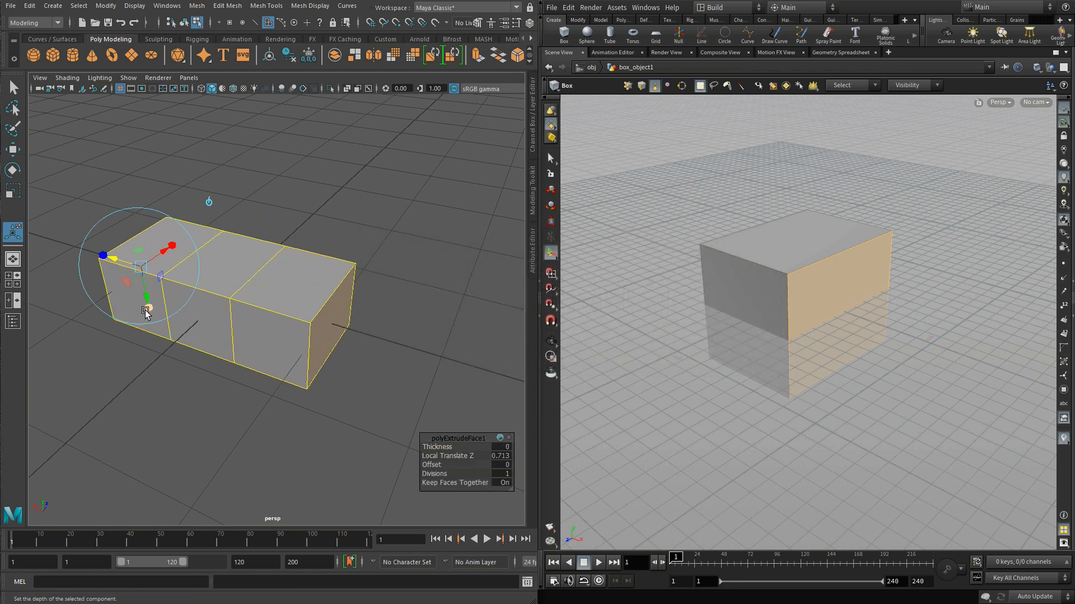
mouse_move(150, 312)
mouse_down()
mouse_move(142, 280)
mouse_move(144, 304)
mouse_up()
key(ctrl+z)
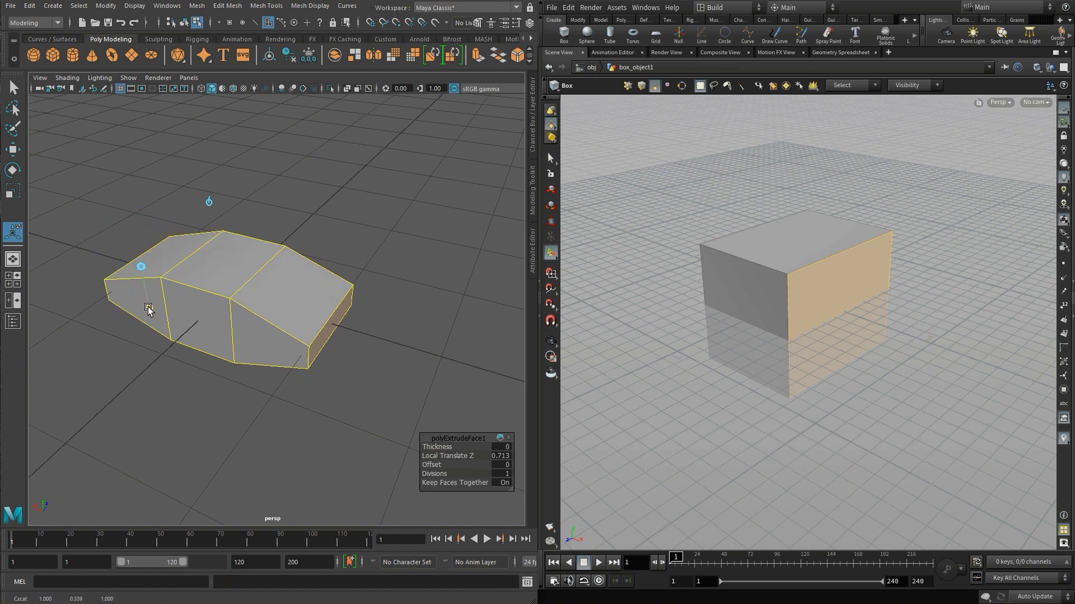
drag(126, 270, 132, 271)
click(132, 269)
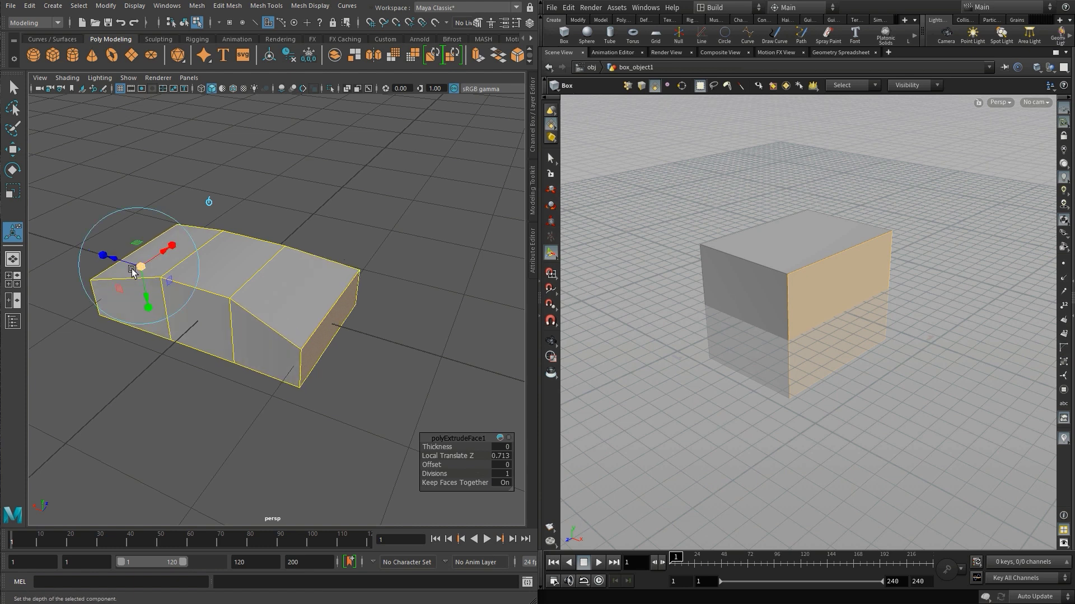
drag(132, 273, 140, 274)
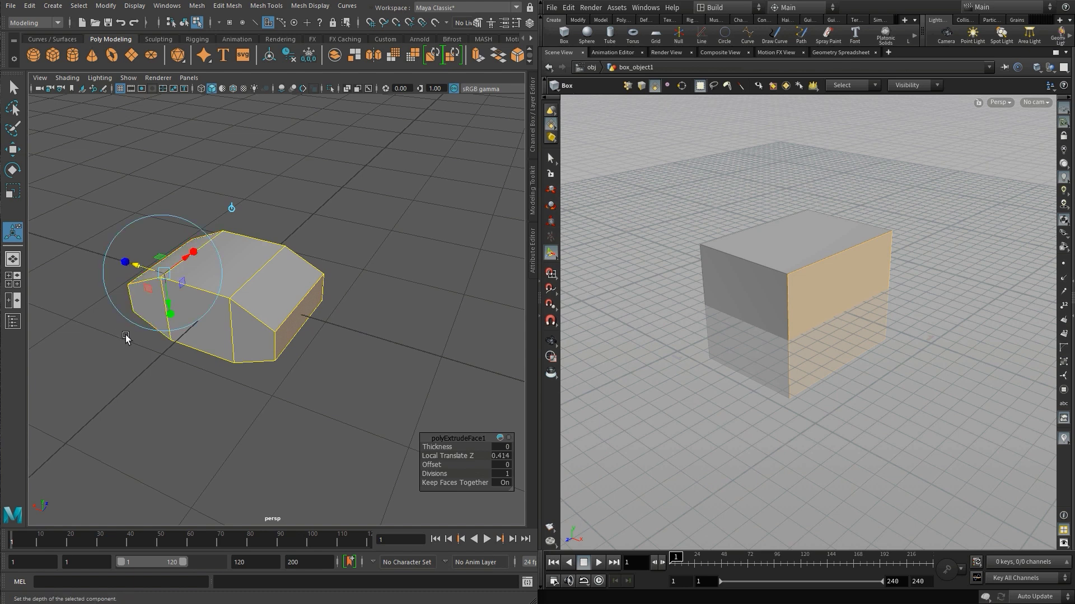
- Apply PolyExtrude to Houdini's two selected faces, reveal its parameters, and enable Transform Extruded Front
click(844, 310)
click(622, 20)
click(623, 33)
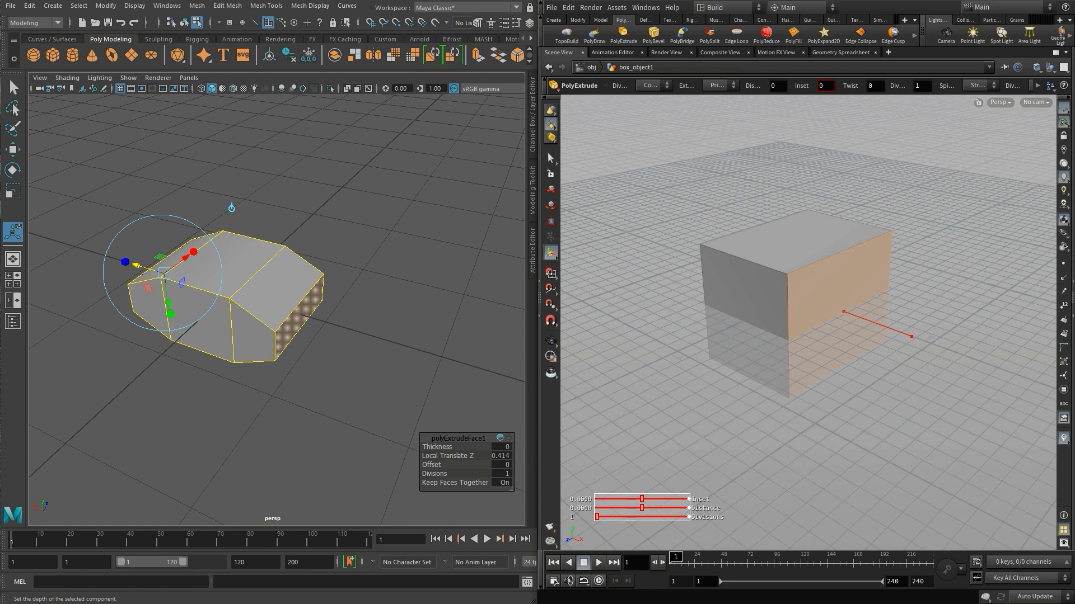
click(1069, 283)
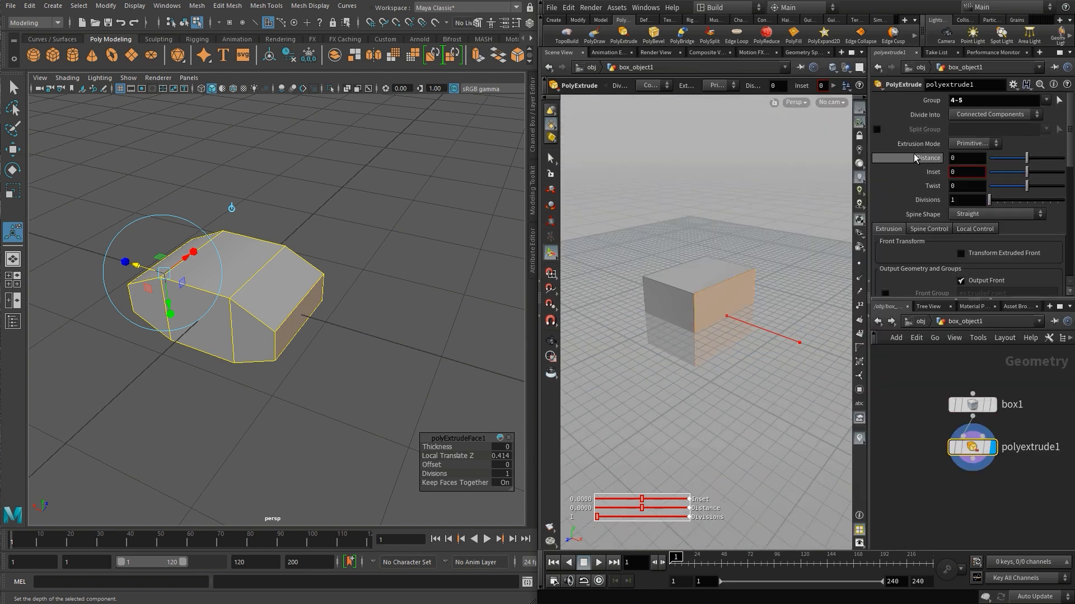
click(961, 254)
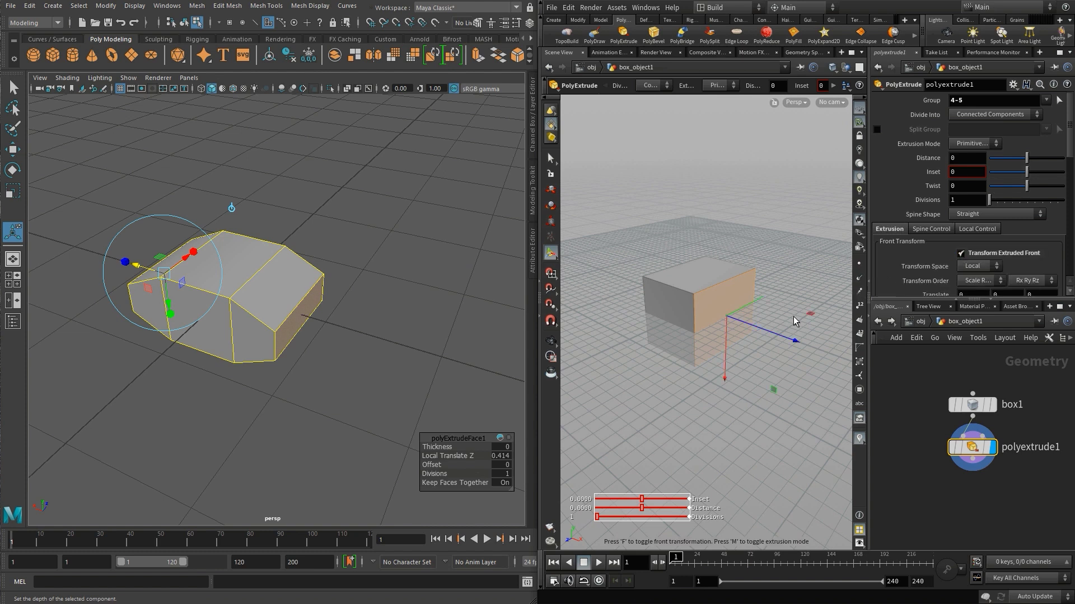
- Save the current PolyExtrude parameters as defaults in Houdini and collapse the parameter and network panes to enlarge the scene view
click(1013, 85)
click(1025, 231)
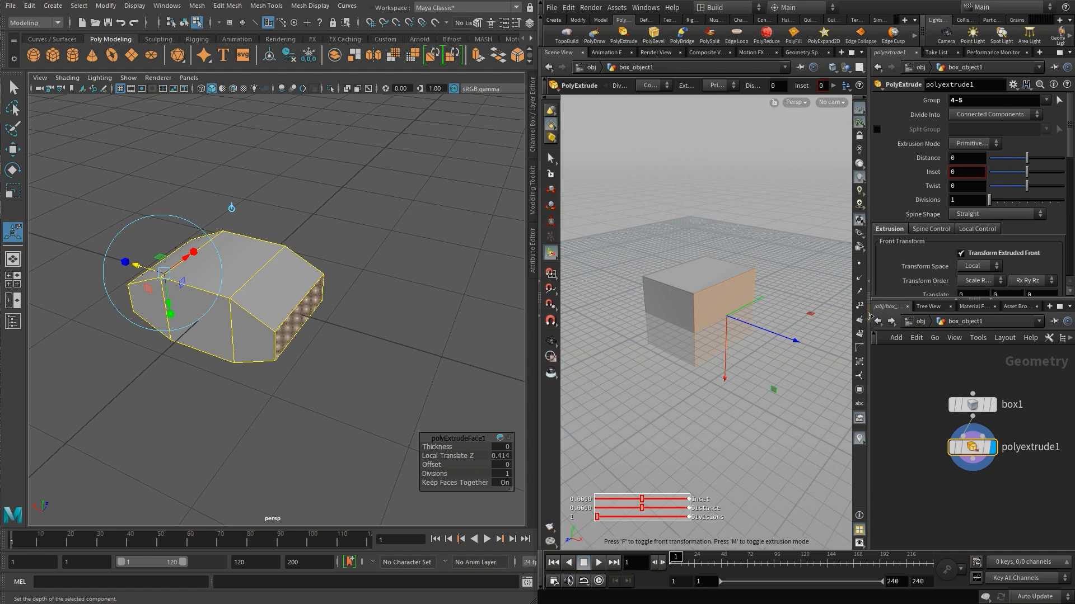
click(870, 317)
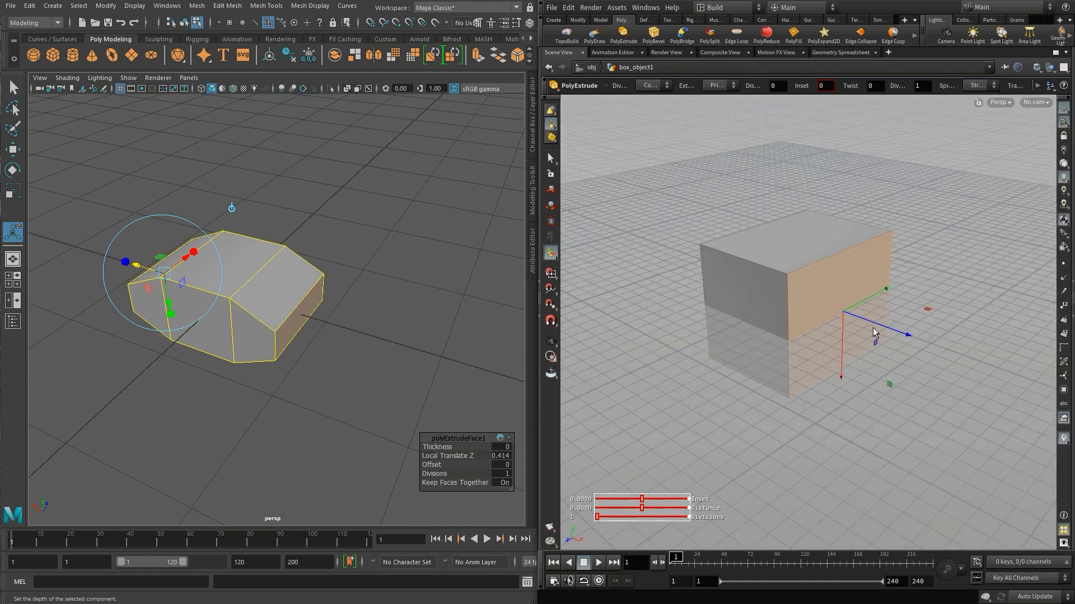
- Extrude Houdini's two selected side faces outward and scale them down vertically into tapered ends
drag(876, 327, 938, 360)
key(e)
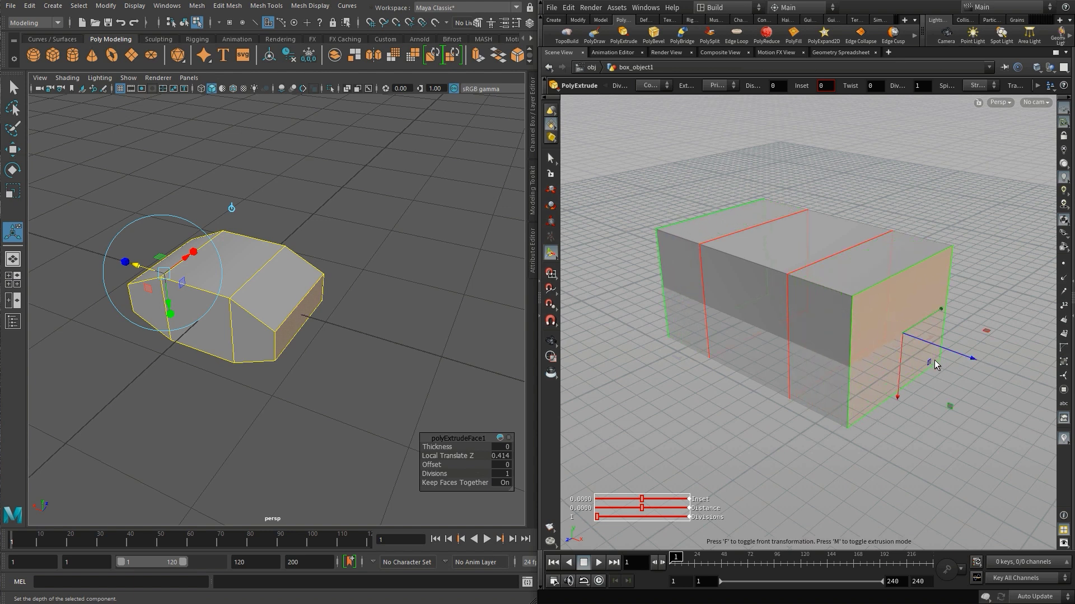
drag(897, 397, 897, 364)
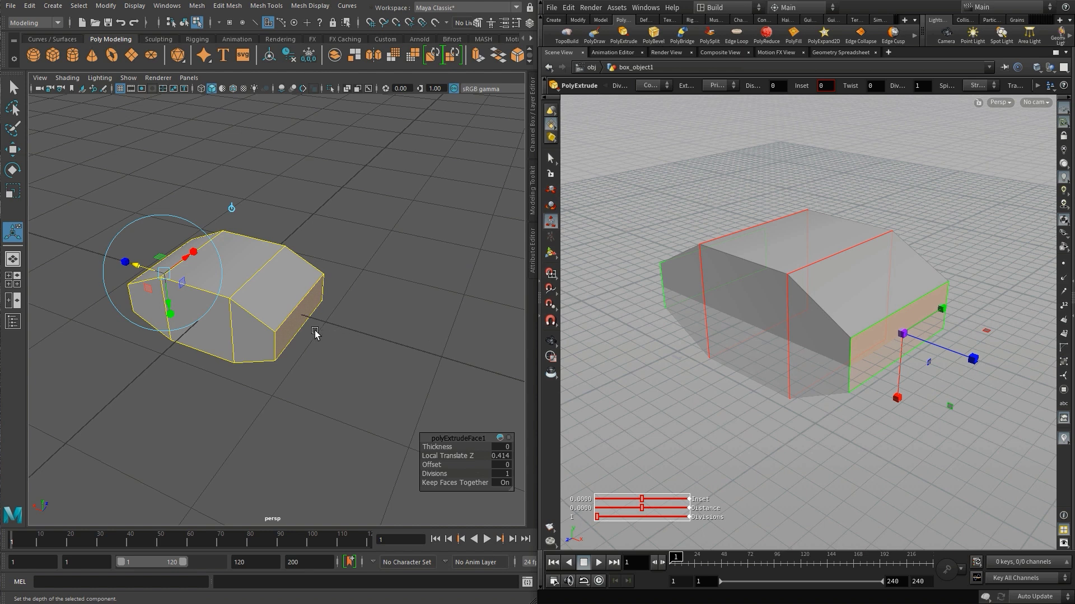
- Repeat Extrude on Maya's two end faces, flatten them into thin strips, and extrude these into swept wings with Local Translate Z about 0.618
click(295, 324)
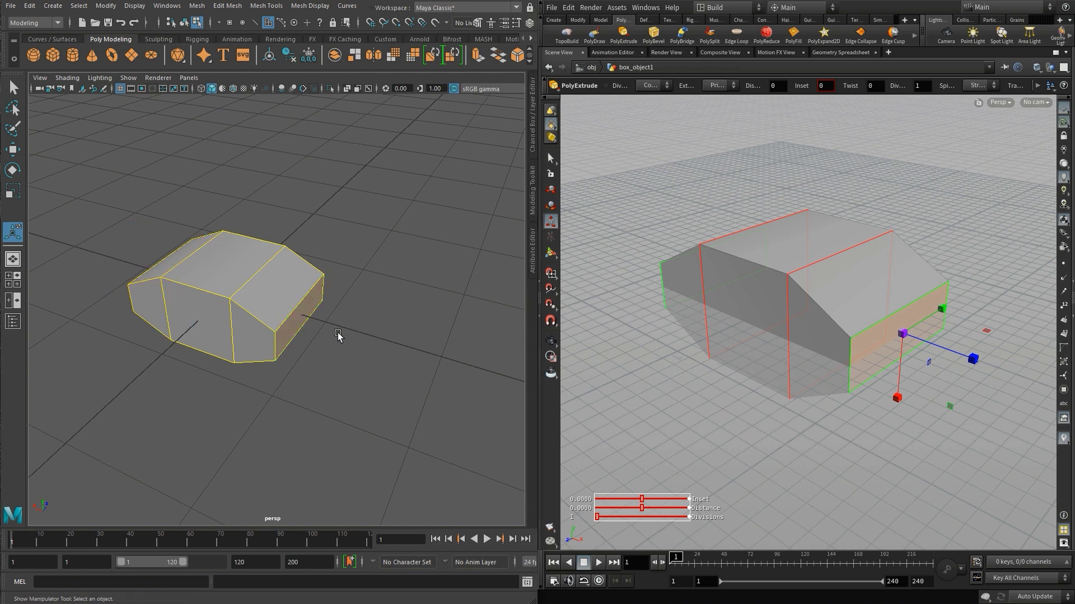
alt+drag(328, 334, 293, 331)
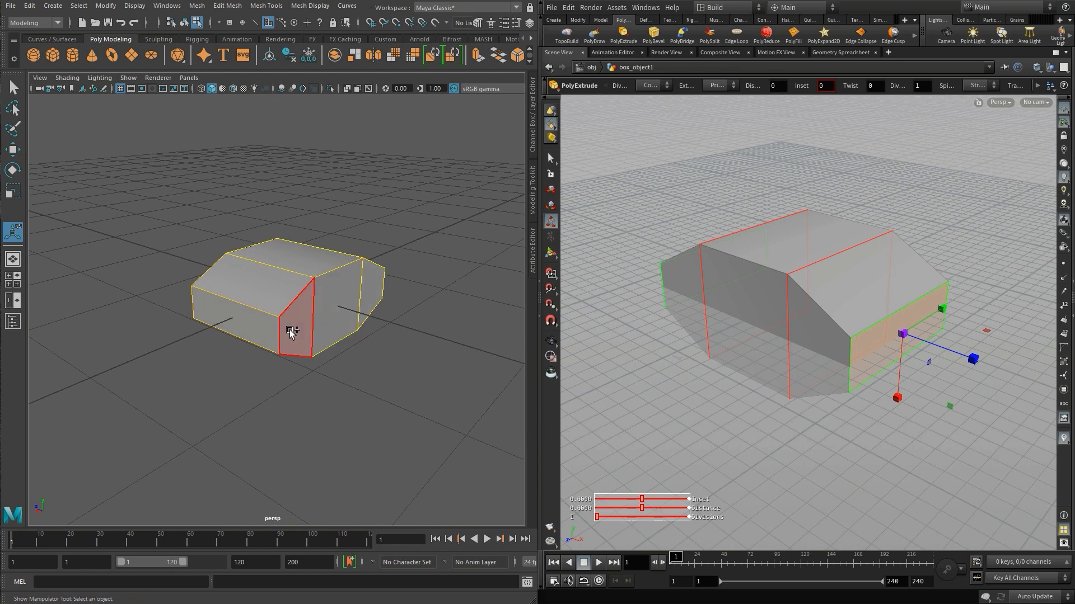
alt+drag(400, 349, 269, 350)
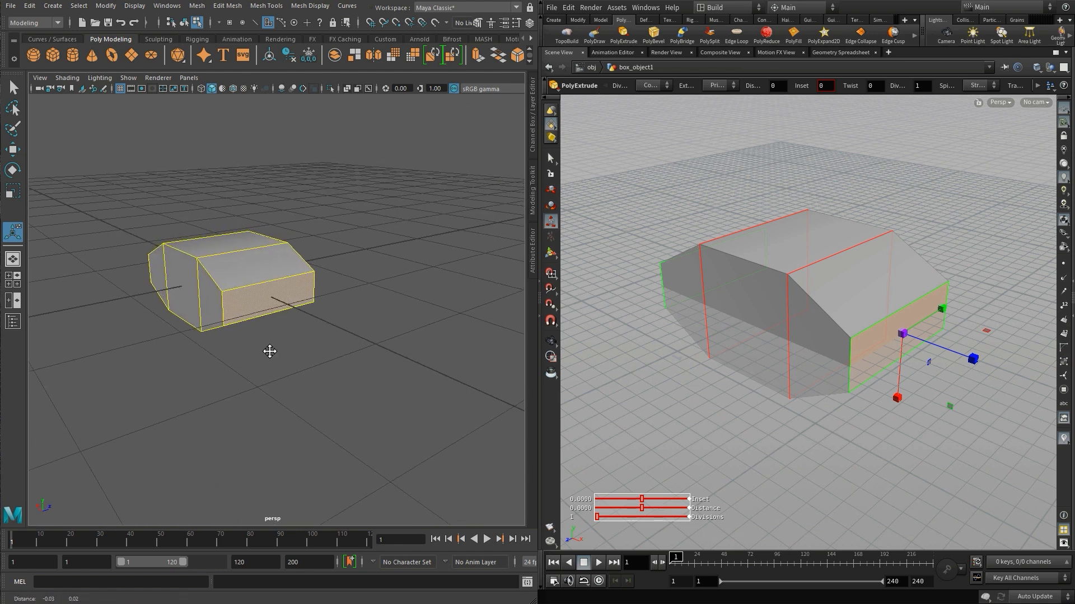
alt+right_drag(268, 351, 326, 382)
alt+middle_drag(302, 366, 341, 410)
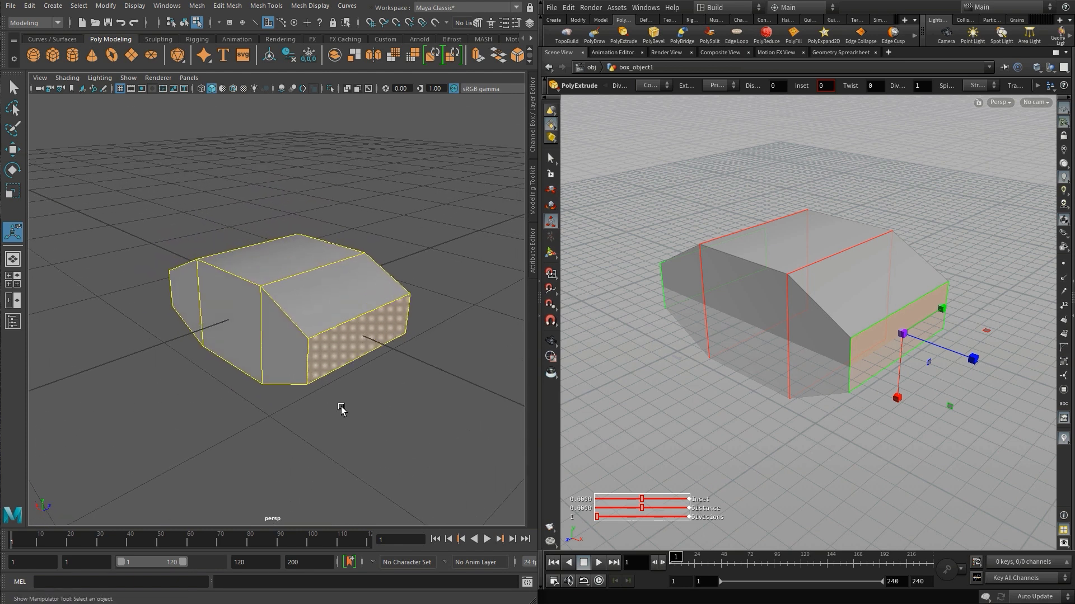
key(g)
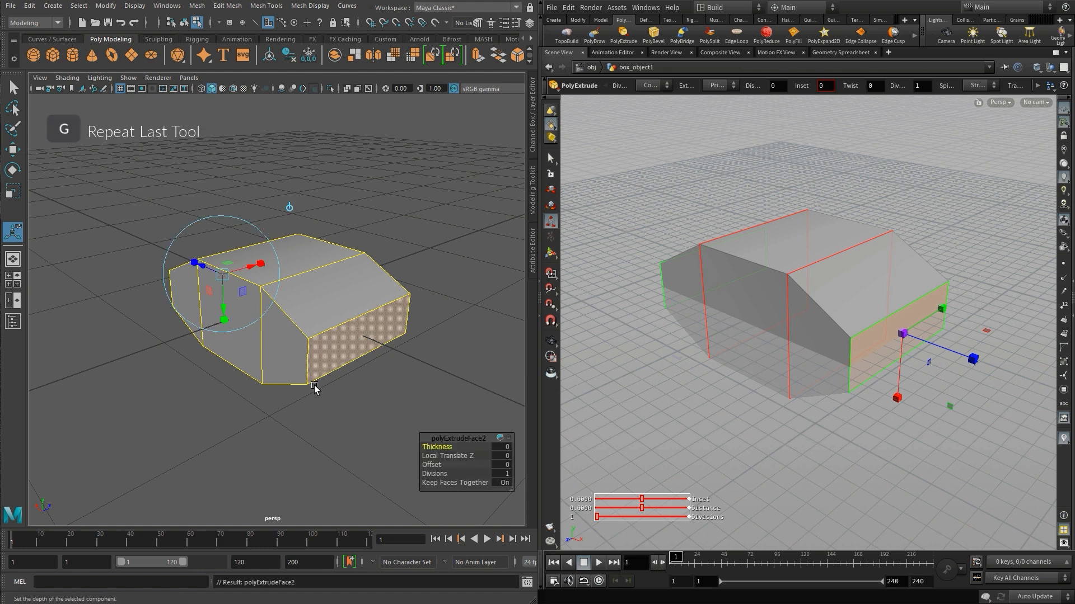
drag(227, 324, 234, 241)
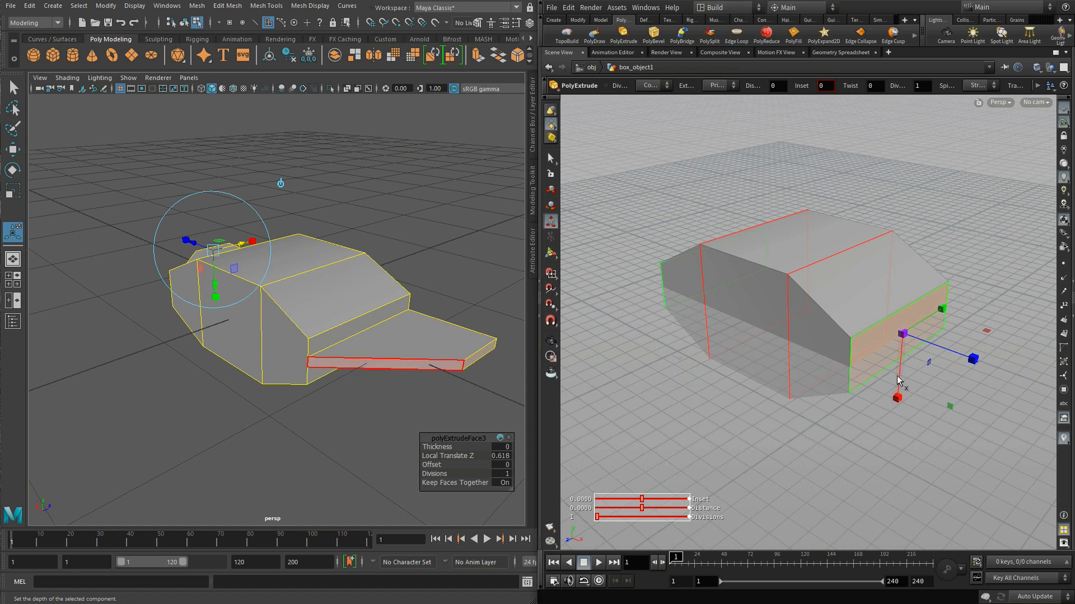
- Repeat PolyExtrude on Houdini's two end faces, flatten them into thin strips, and extrude these outward and backward as swept wings
key(q)
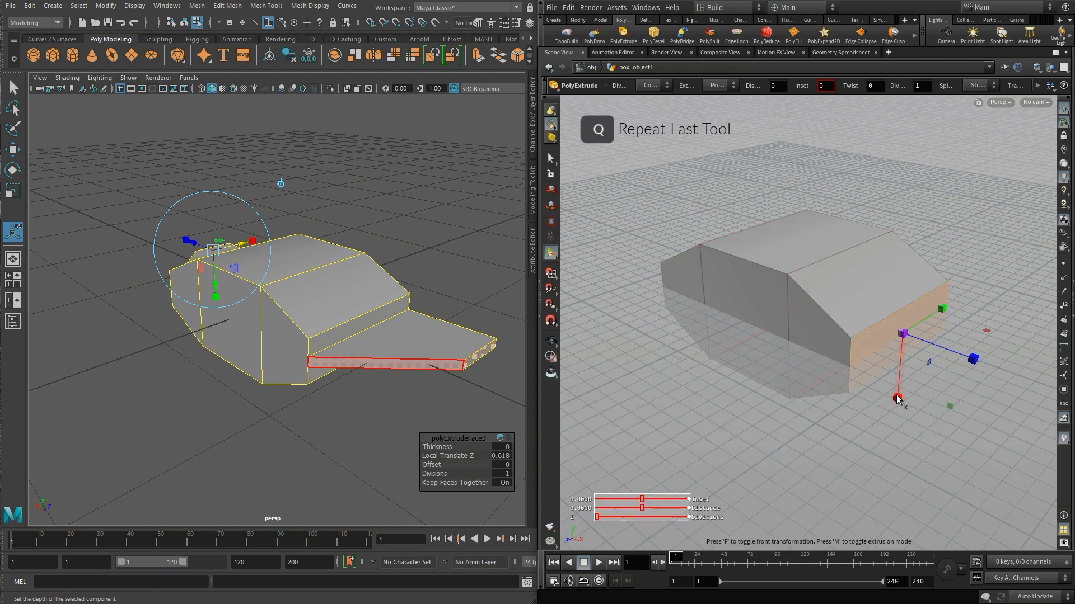
drag(897, 397, 895, 356)
key(q)
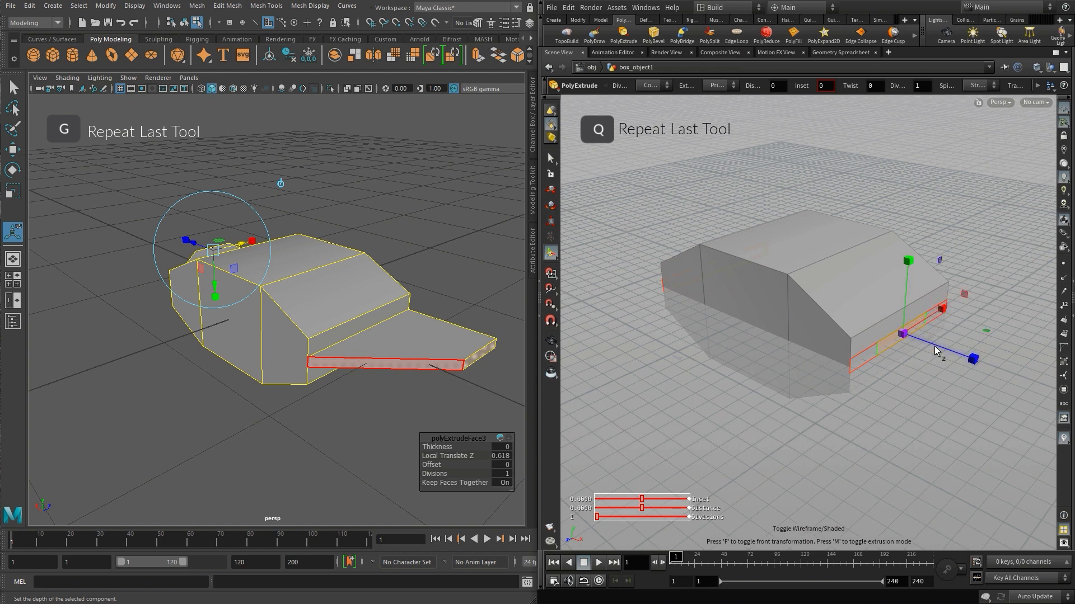
key(t)
drag(933, 345, 1038, 398)
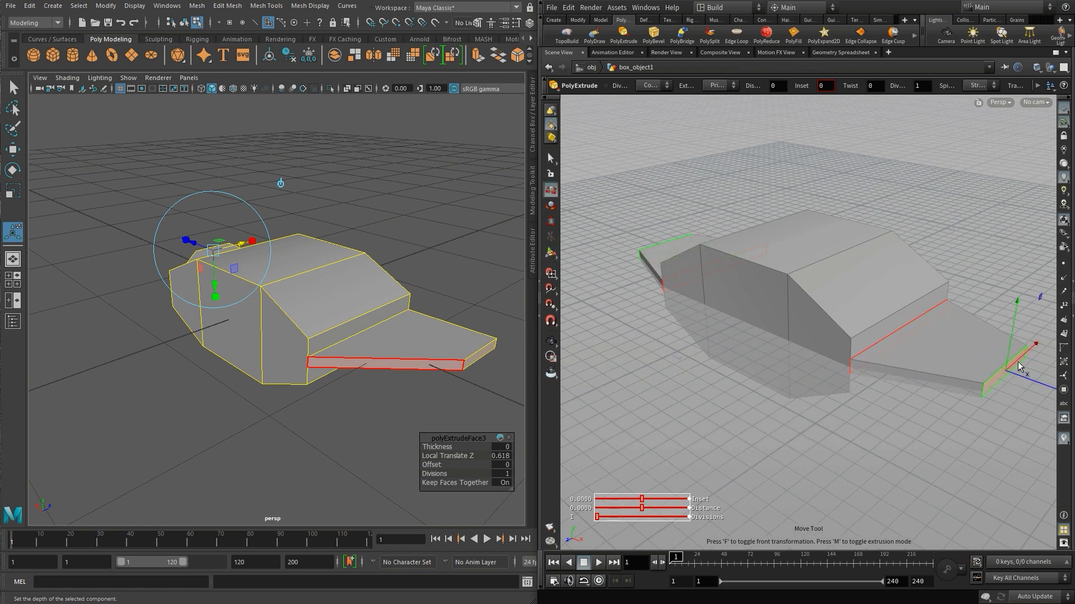
drag(1018, 362, 1034, 330)
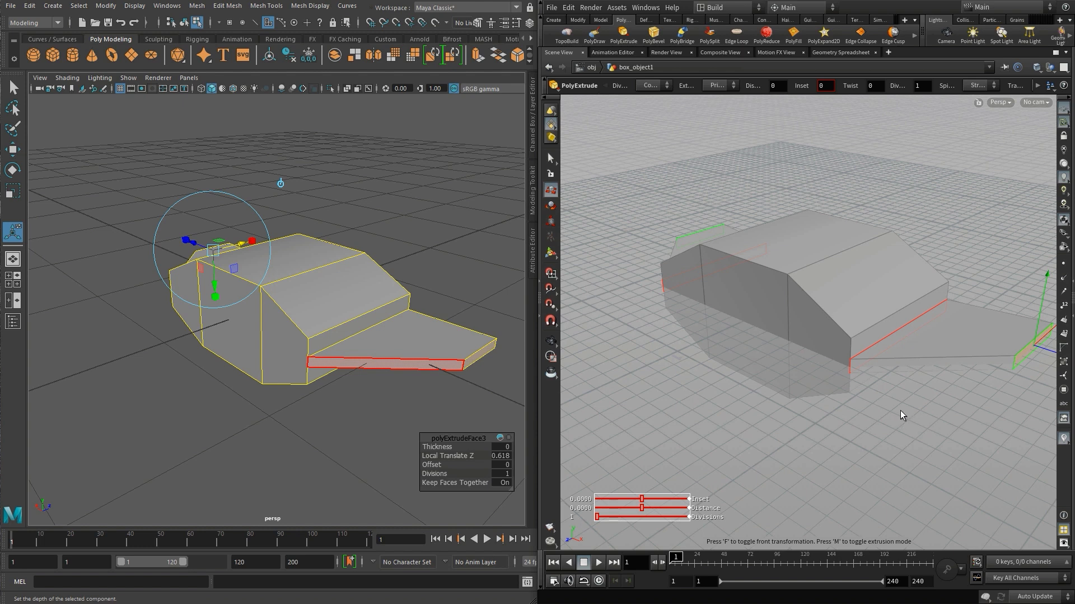
- Extrude Maya's top center face into a narrow strip, and extrude that strip upward about 0.525 into a tapered, swept-back tail fin
click(338, 209)
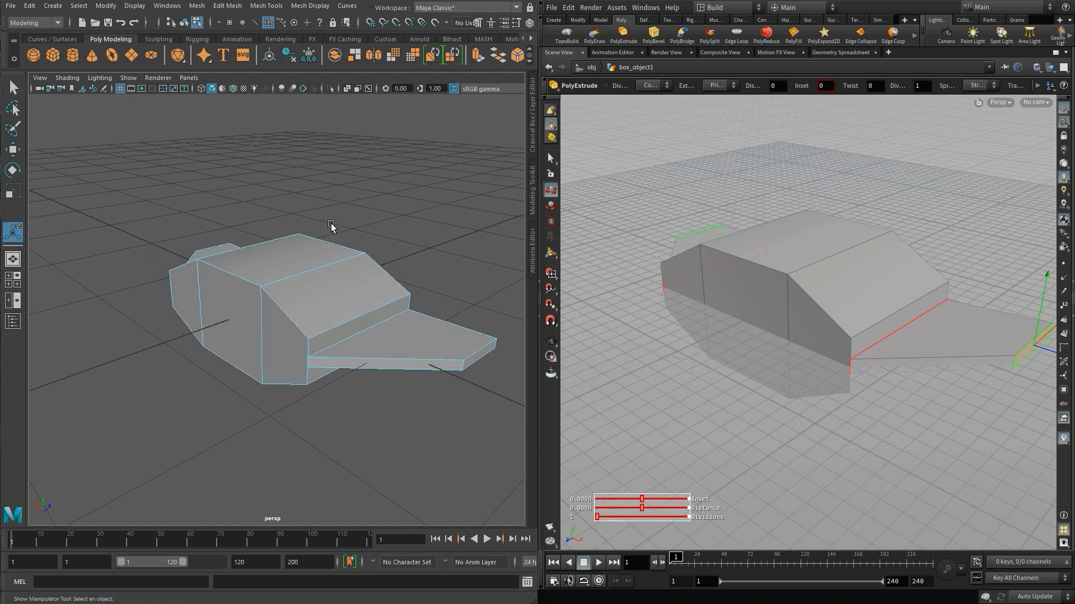
alt+drag(332, 225, 307, 271)
key(F11)
click(301, 271)
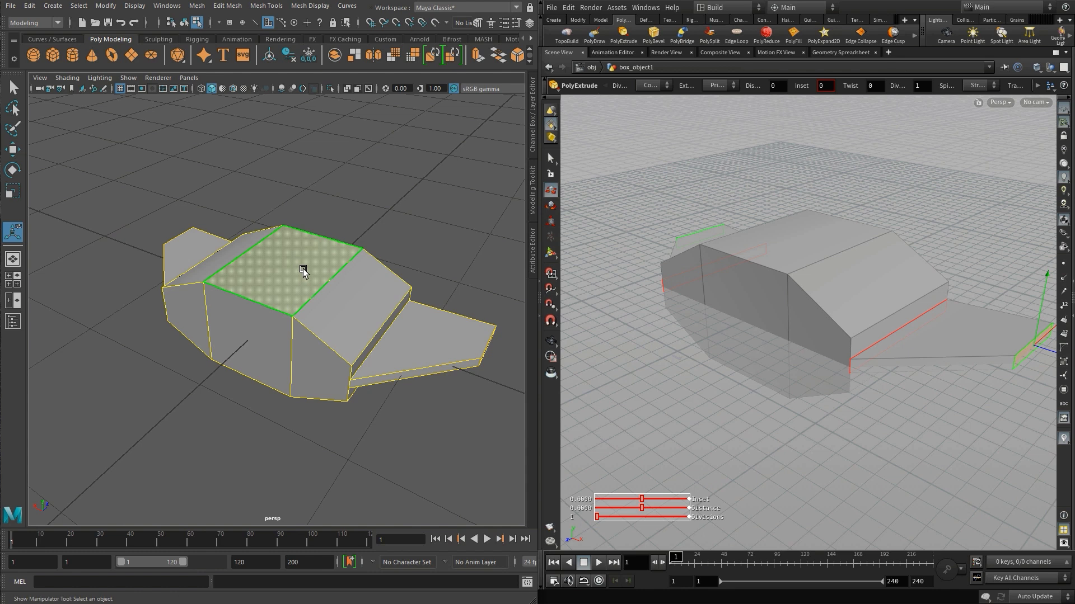
key(ctrl+e)
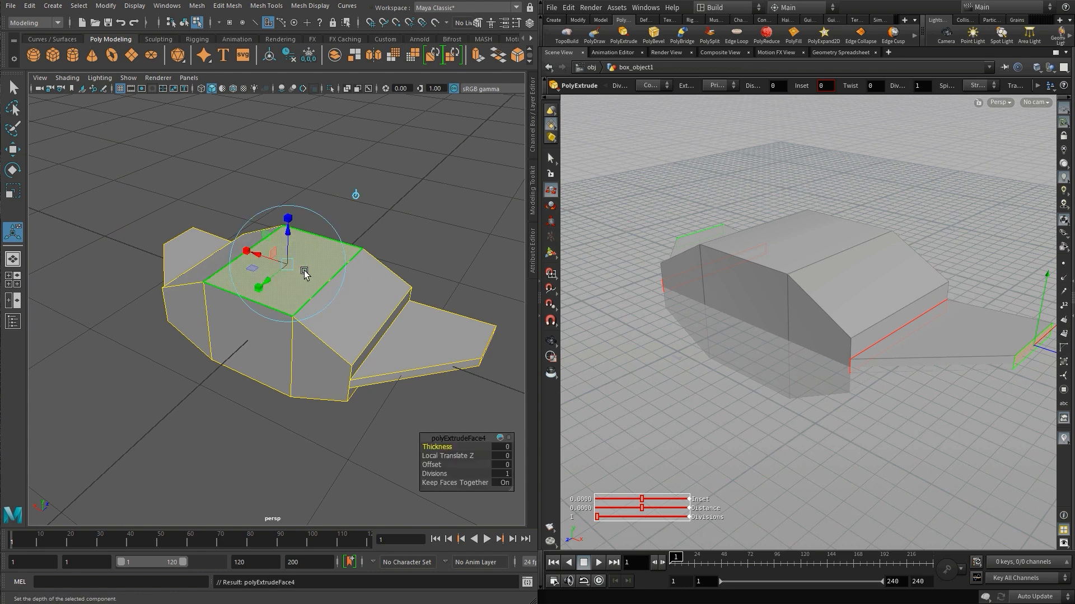
drag(247, 253, 289, 166)
key(ctrl+e)
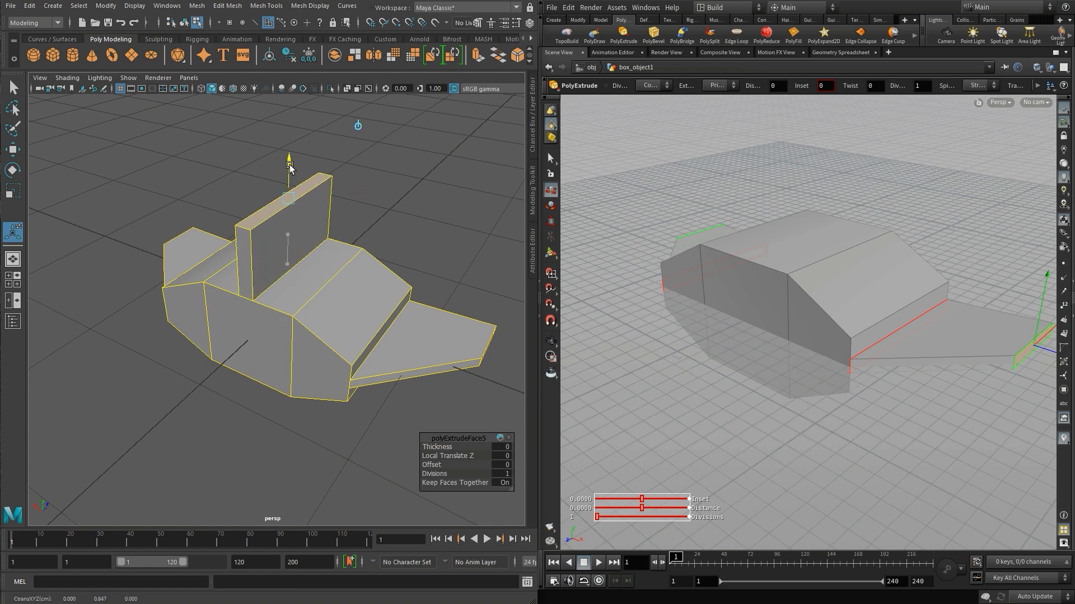
drag(272, 207, 291, 191)
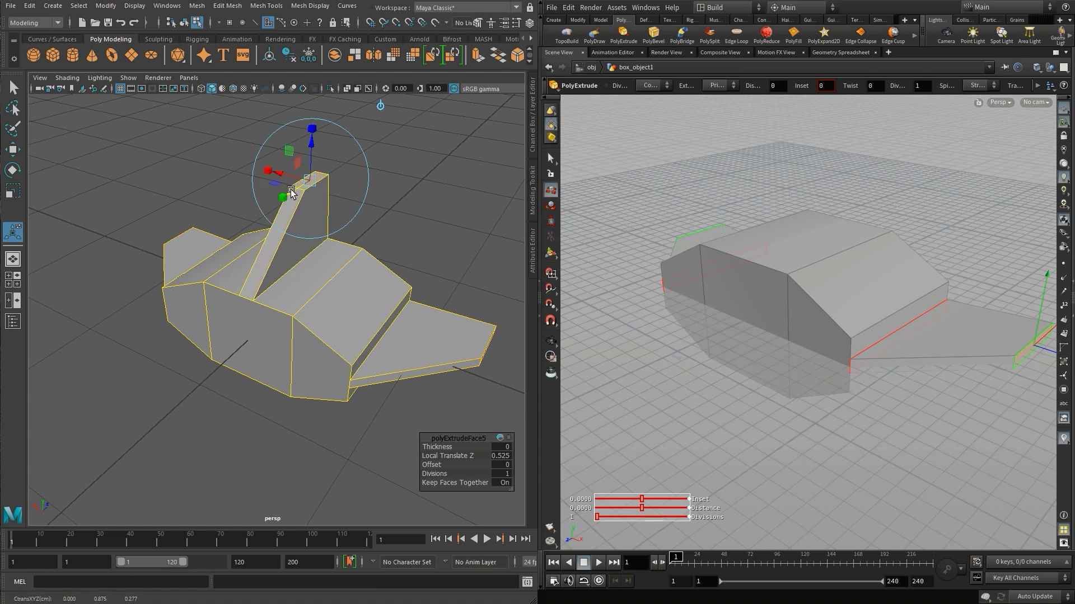
- Extrude Maya's front center face forward twice and shape the end into a smaller, lowered nose
click(255, 342)
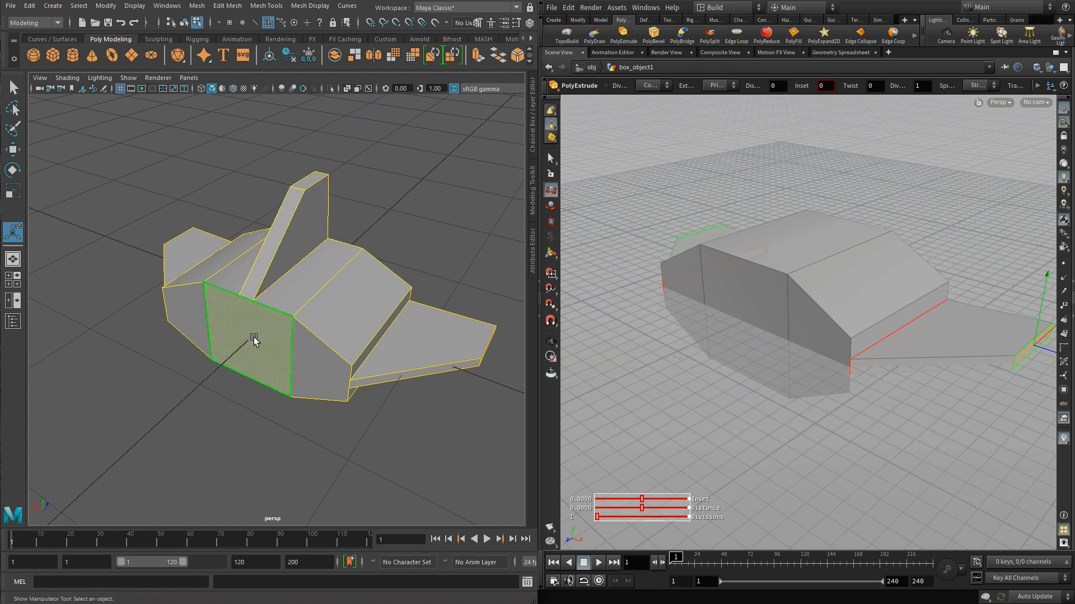
key(ctrl+e)
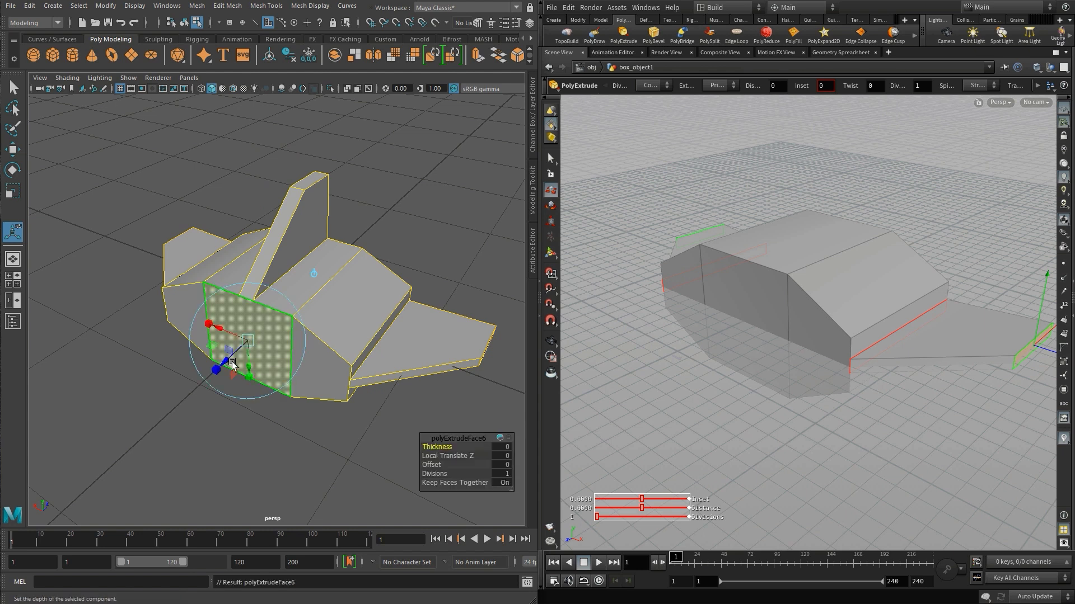
drag(224, 363, 162, 386)
key(ctrl+e)
- Select the two angled front faces beside Maya's nose and extrude them with an Offset of 0.07
alt+drag(233, 353, 235, 338)
click(191, 320)
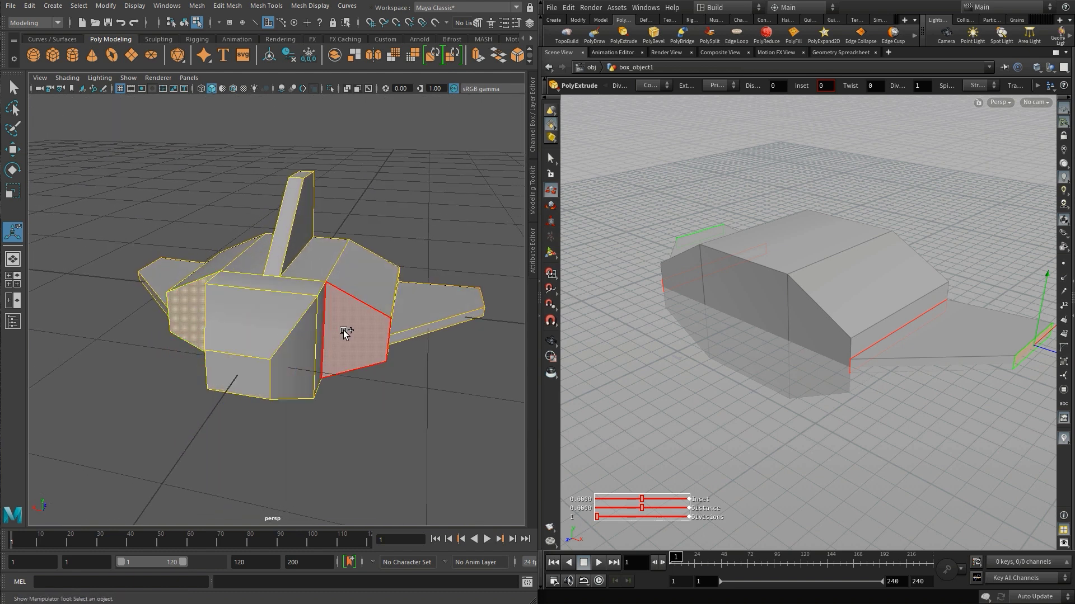
alt+drag(371, 336, 300, 342)
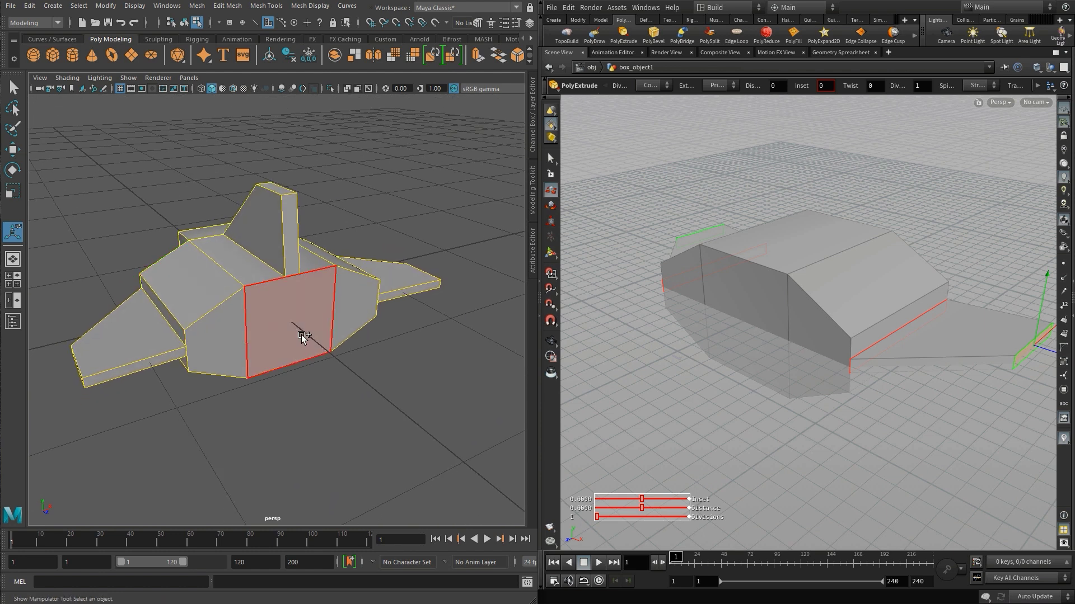
click(298, 340)
alt+drag(259, 391, 389, 341)
shift+click(311, 354)
key(ctrl+e)
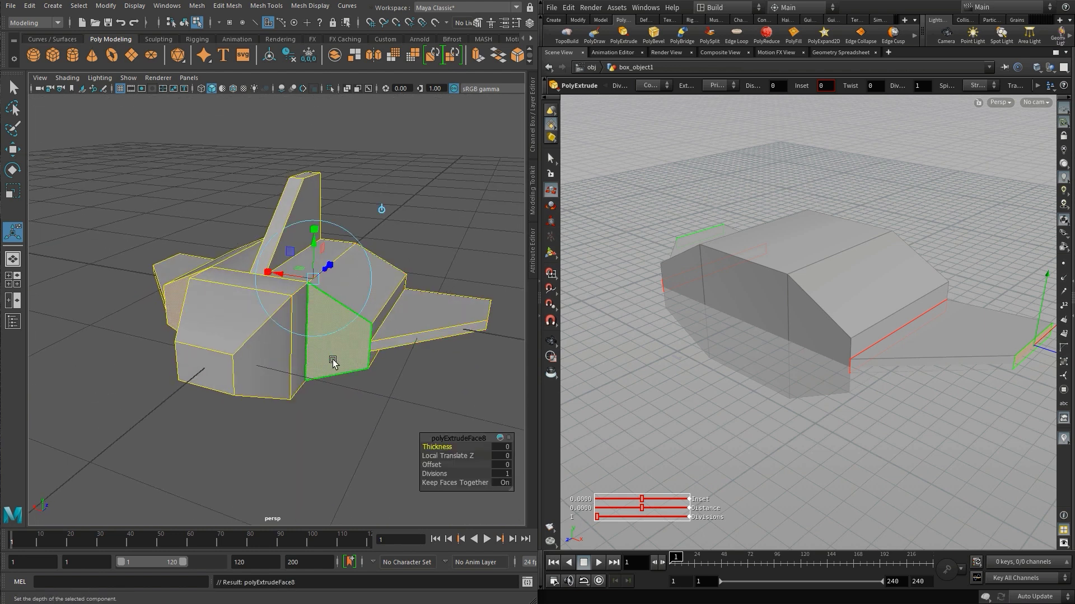
click(505, 466)
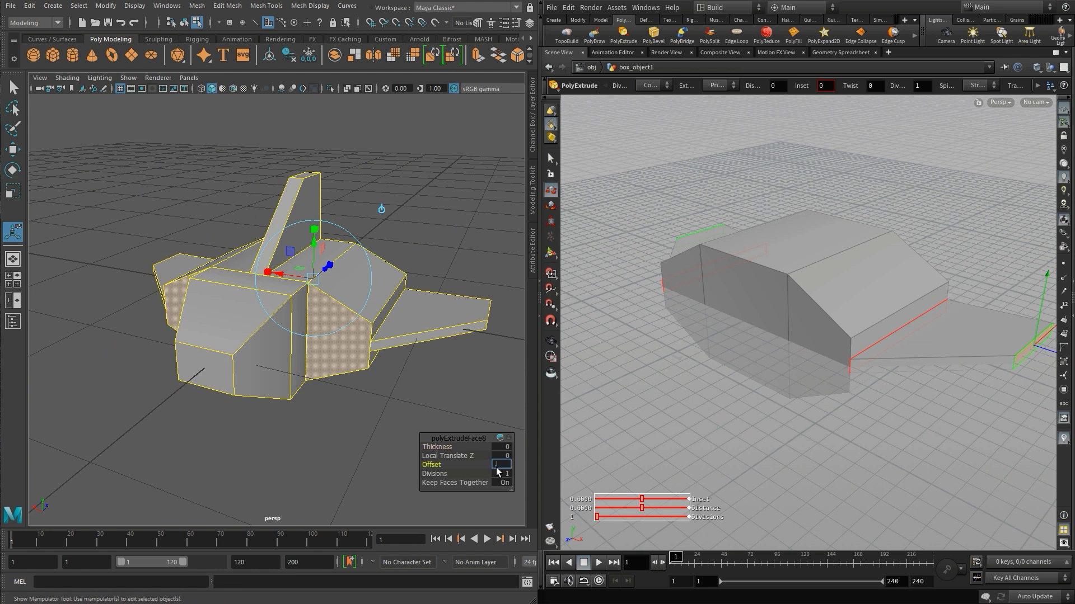
text(.07)
key(Return)
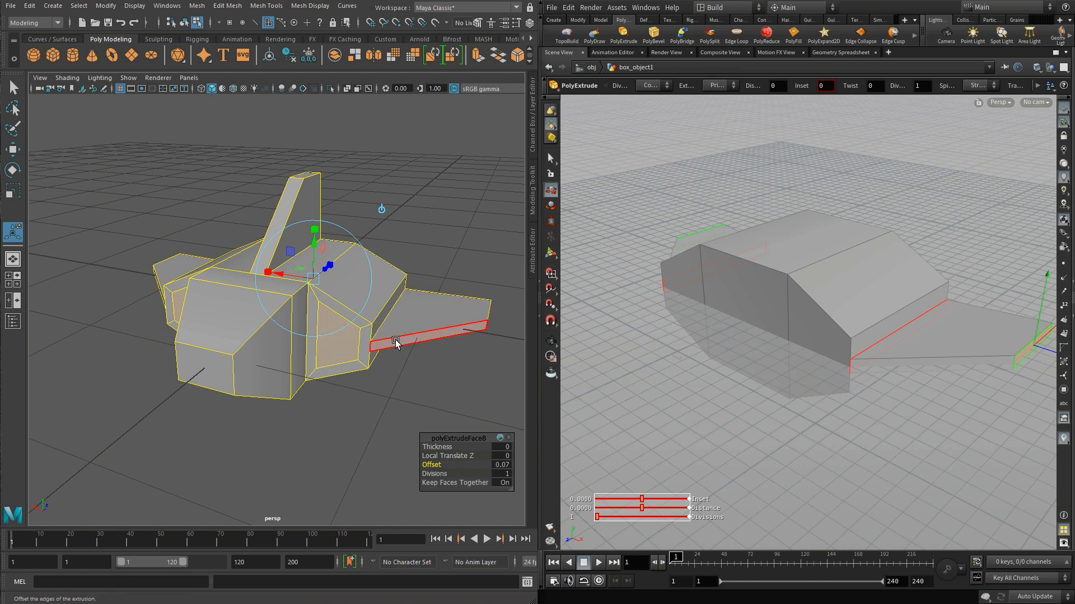
- Extrude Maya's two inset faces inward to a Local Translate Z of about -0.576 as hollow intakes, and return to the Select tool
key(ctrl+e)
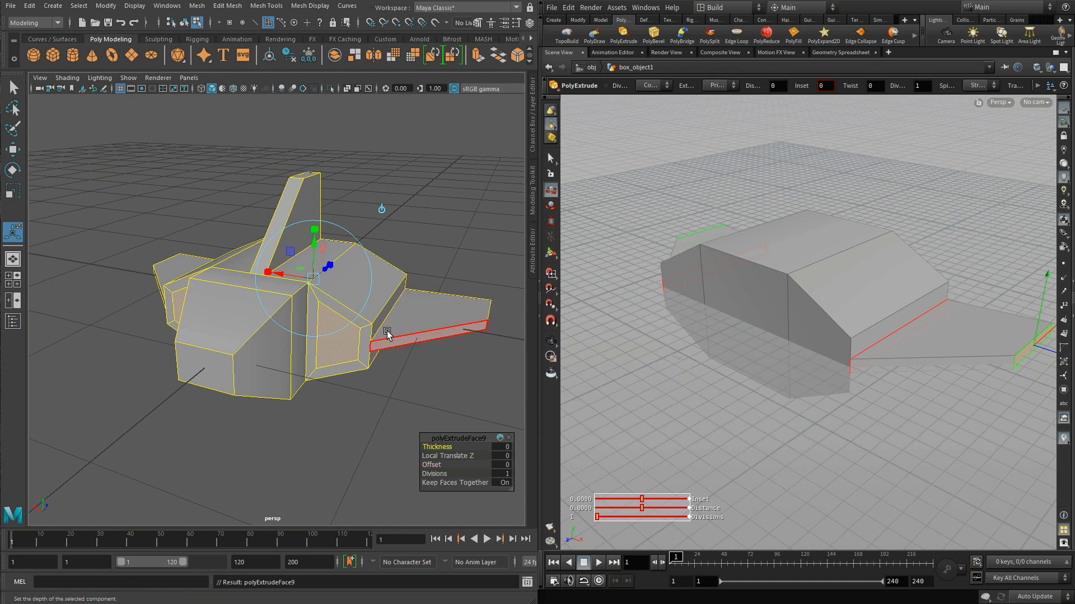
drag(325, 271, 302, 290)
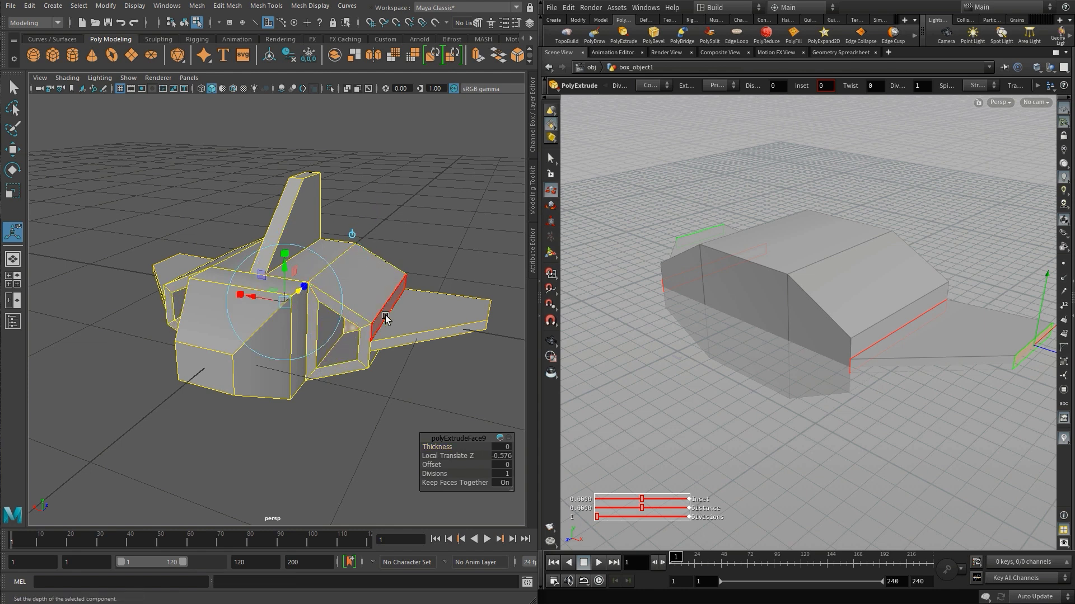
alt+drag(384, 308, 391, 360)
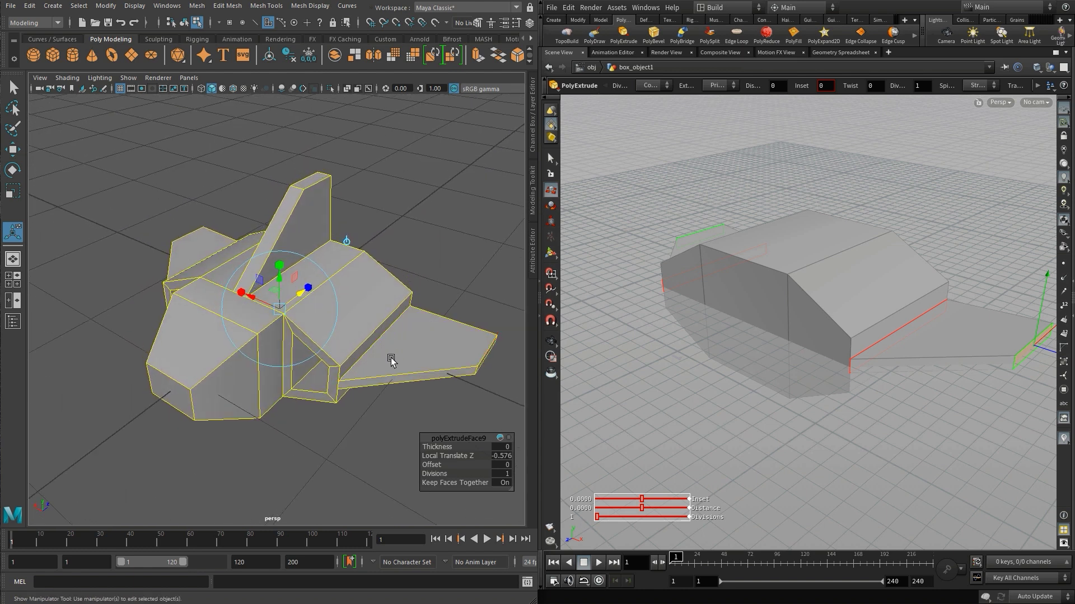
alt+middle_drag(391, 360, 353, 317)
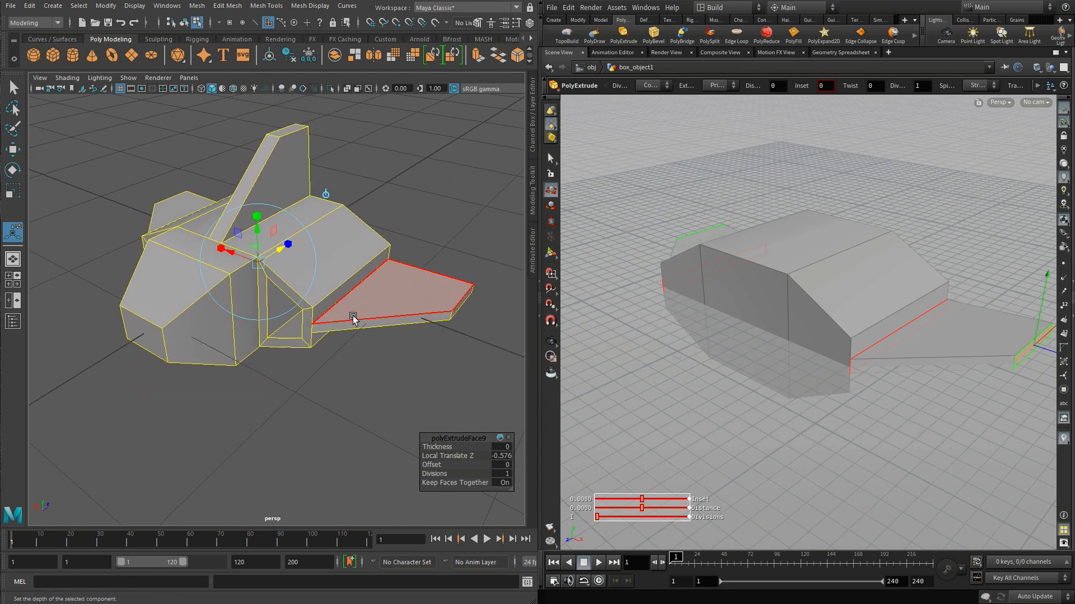
click(13, 88)
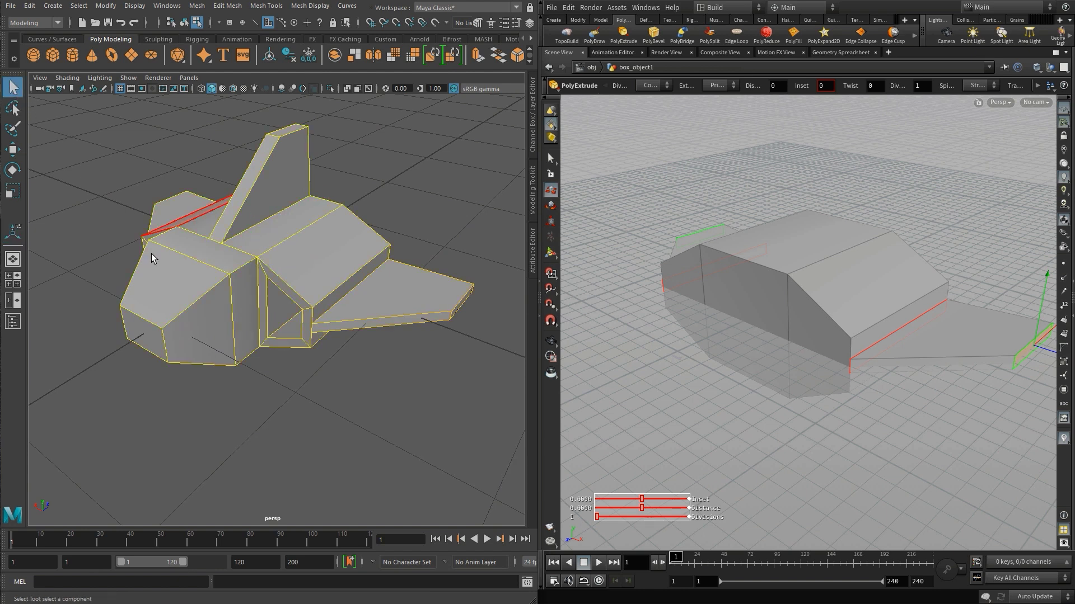
- Extrude Houdini's top center face into a narrow strip, and extrude that strip upward into a tapered, swept-back tail fin
key(s)
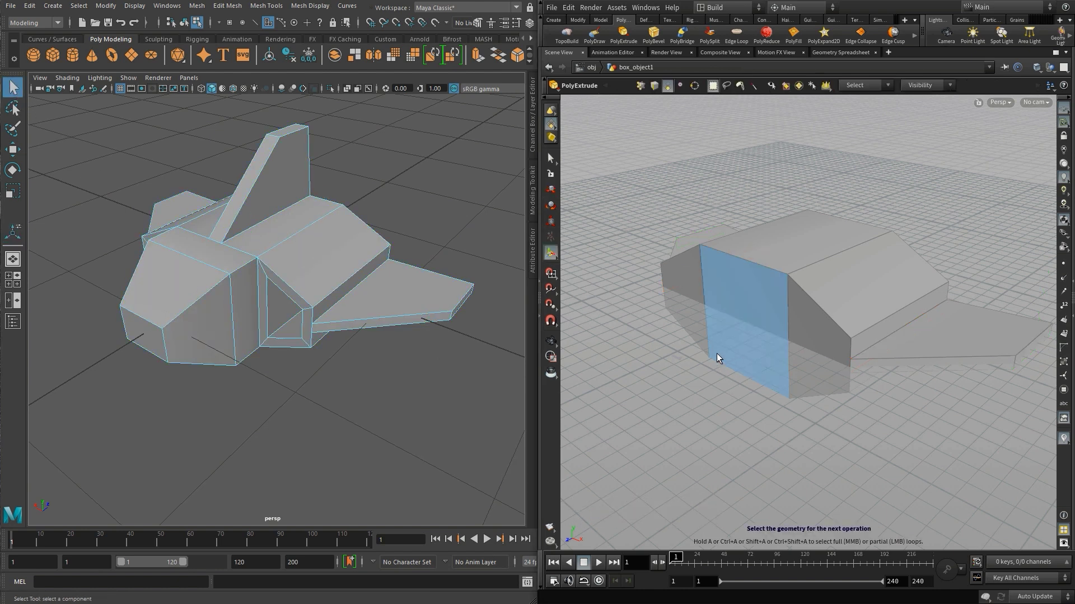
alt+drag(716, 354, 715, 330)
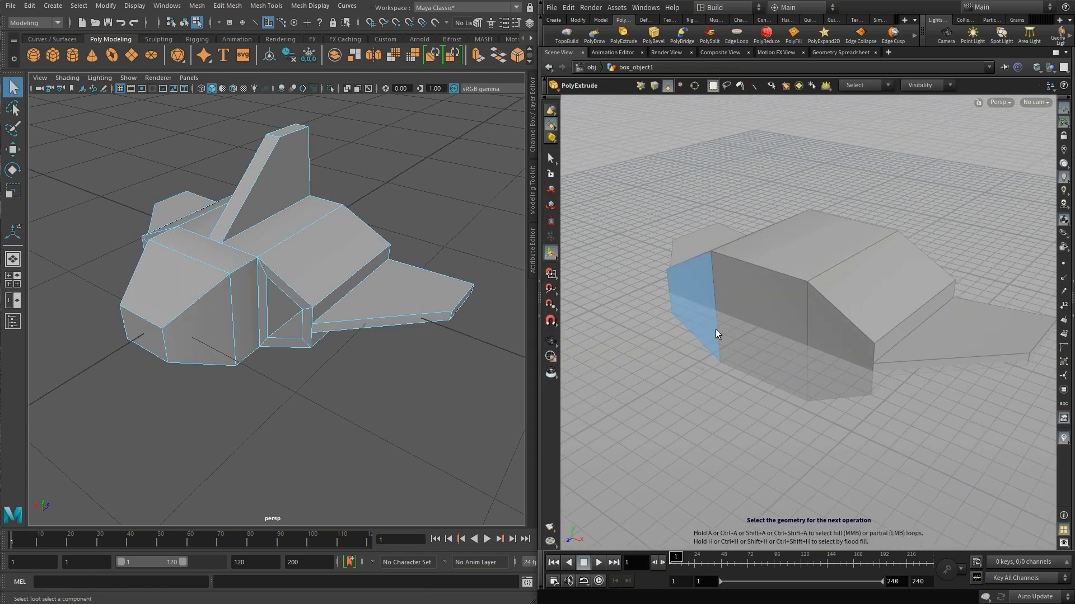
click(798, 258)
key(Return)
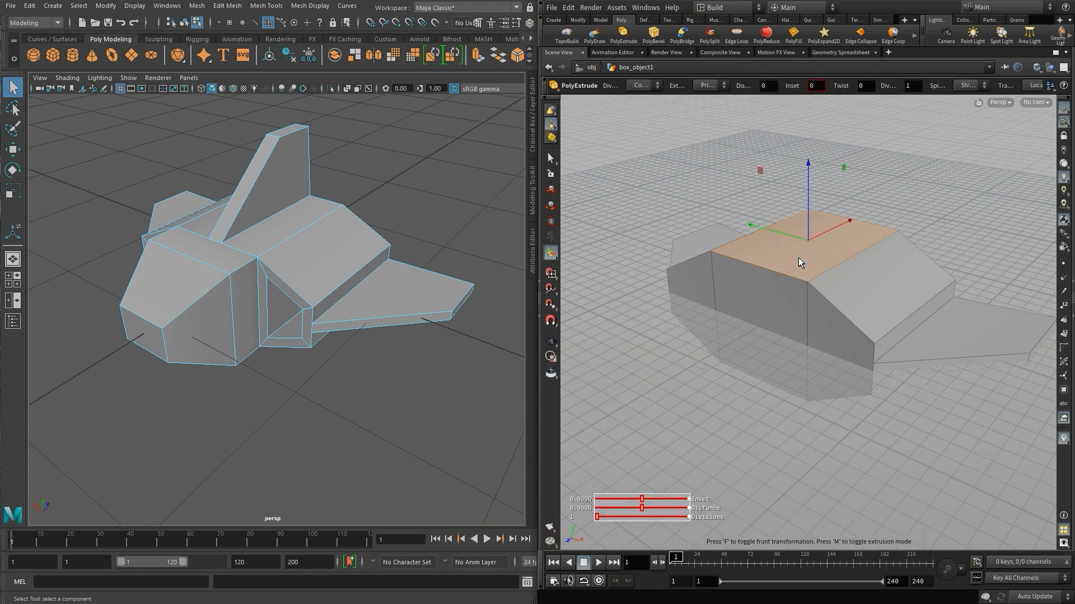
key(e)
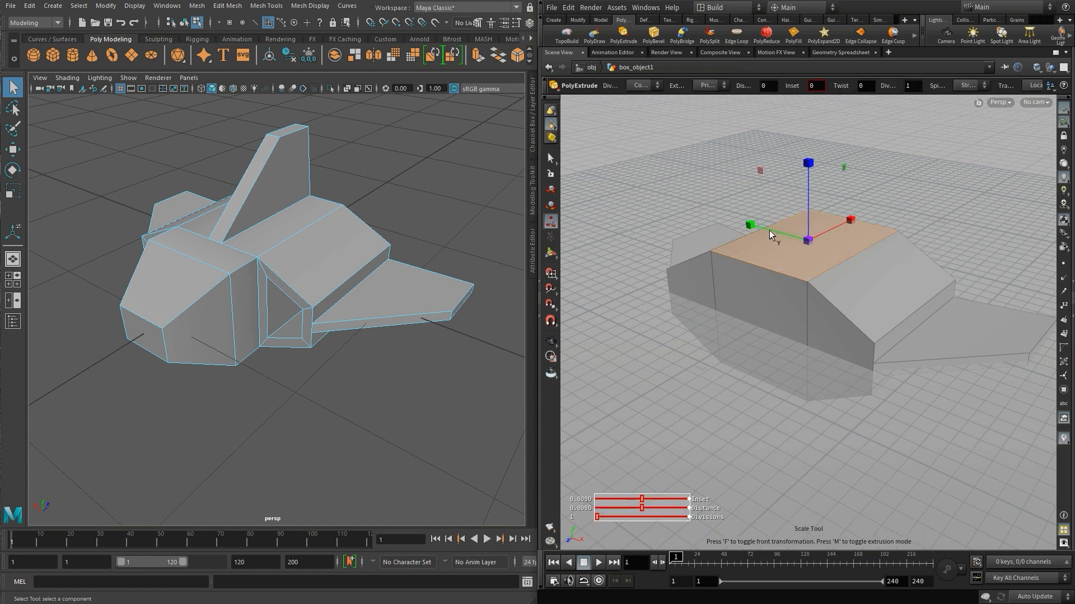
drag(750, 225, 797, 244)
key(Return)
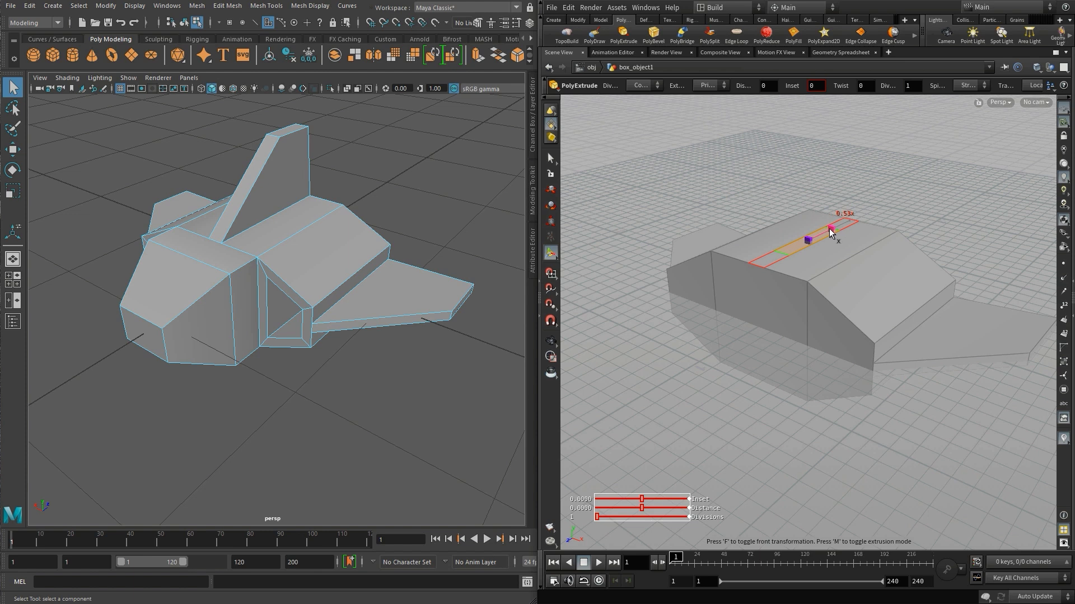
drag(826, 232, 840, 169)
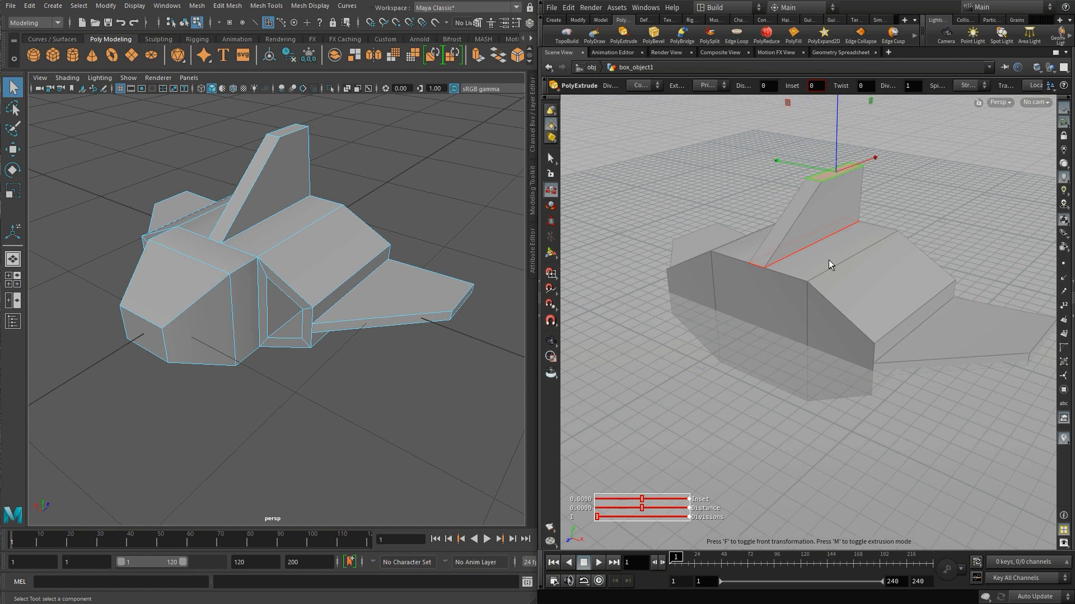
- Extrude Houdini's front center face forward twice, and shape the end face into a smaller, lowered nose
key(s)
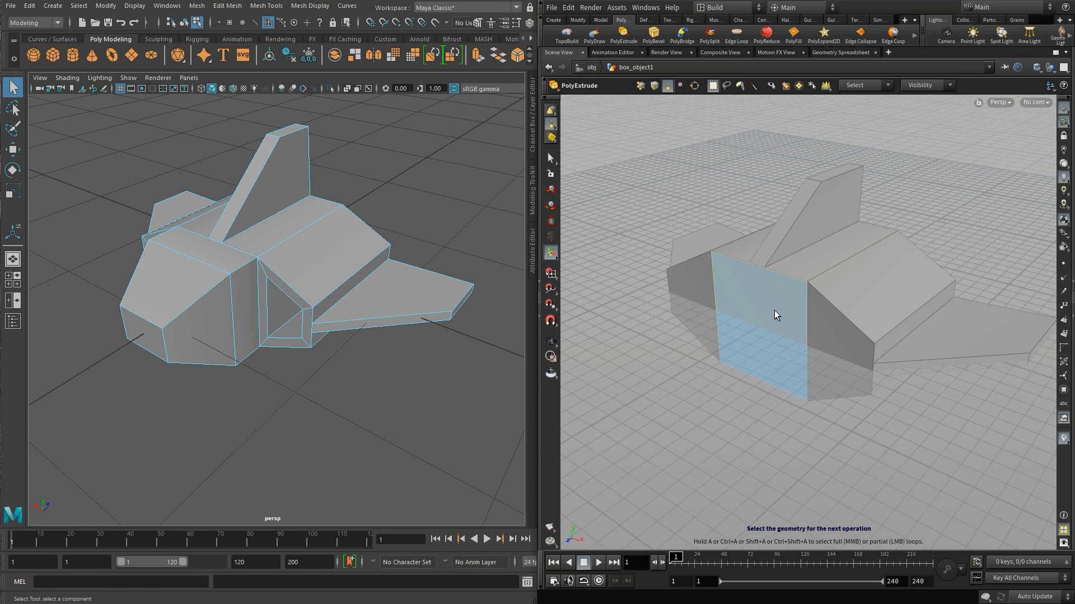
click(774, 310)
key(Return)
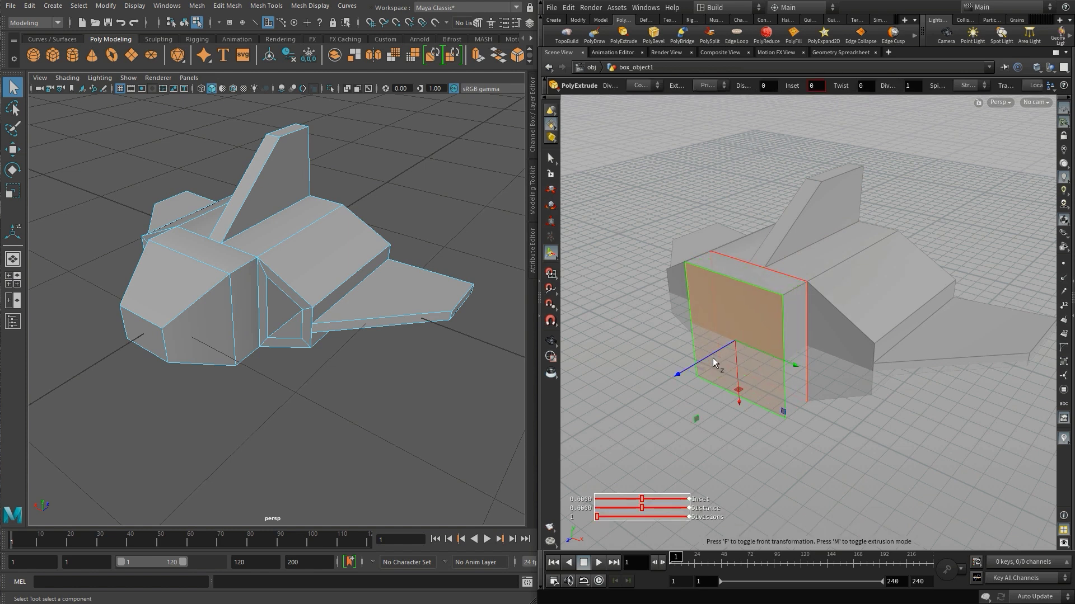
drag(706, 361, 639, 405)
key(e)
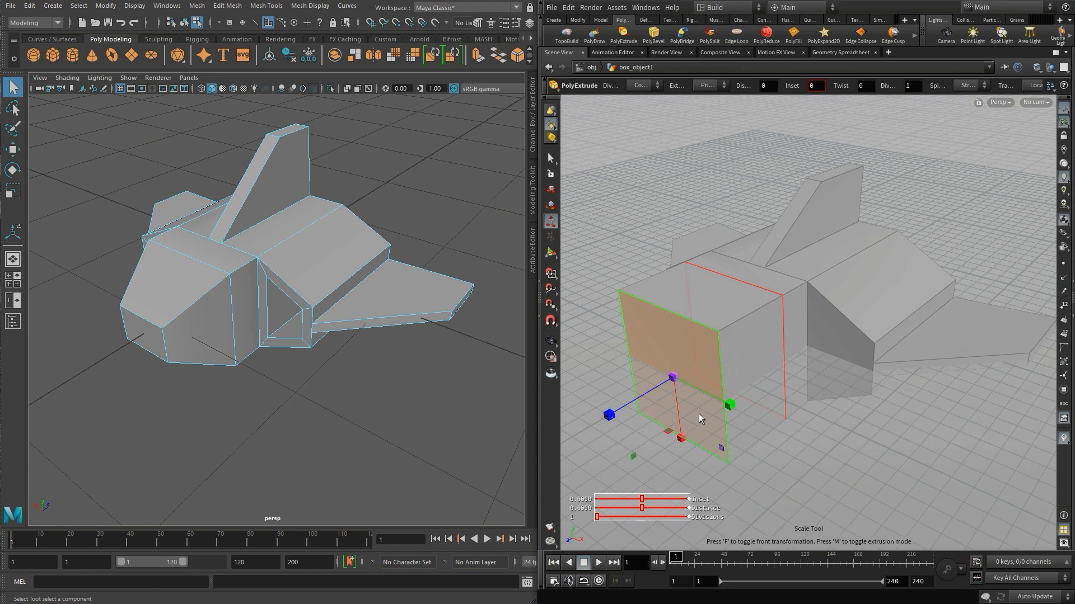
drag(681, 439, 712, 400)
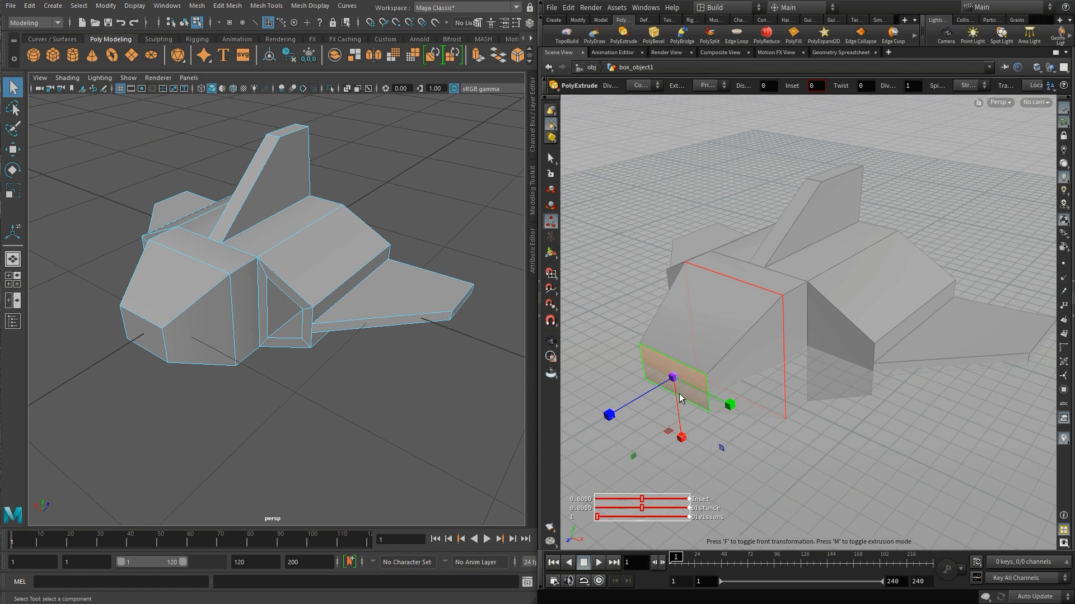
key(w)
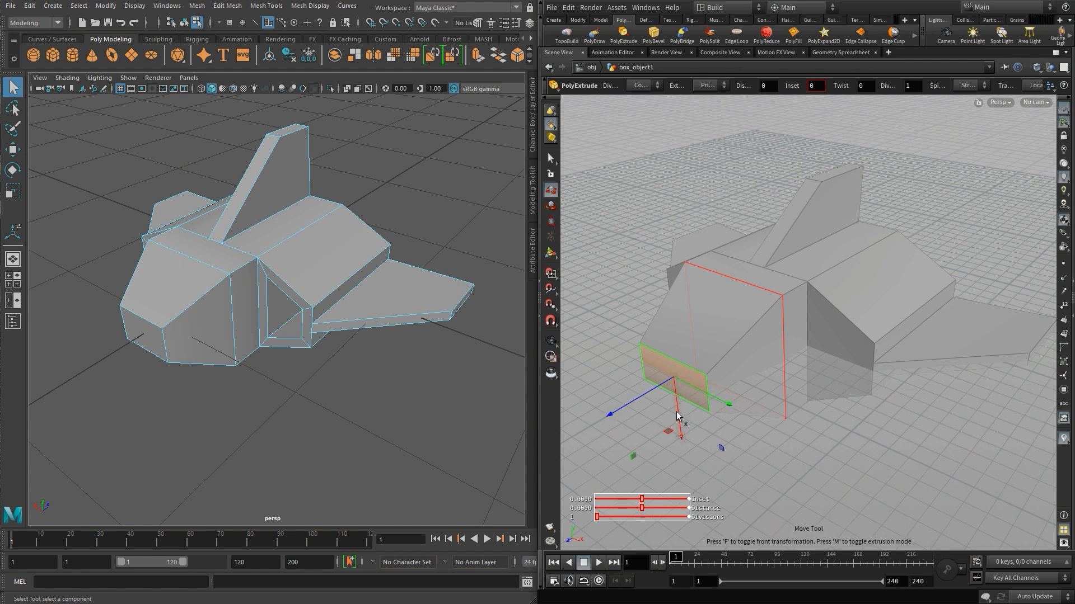
drag(676, 415, 639, 425)
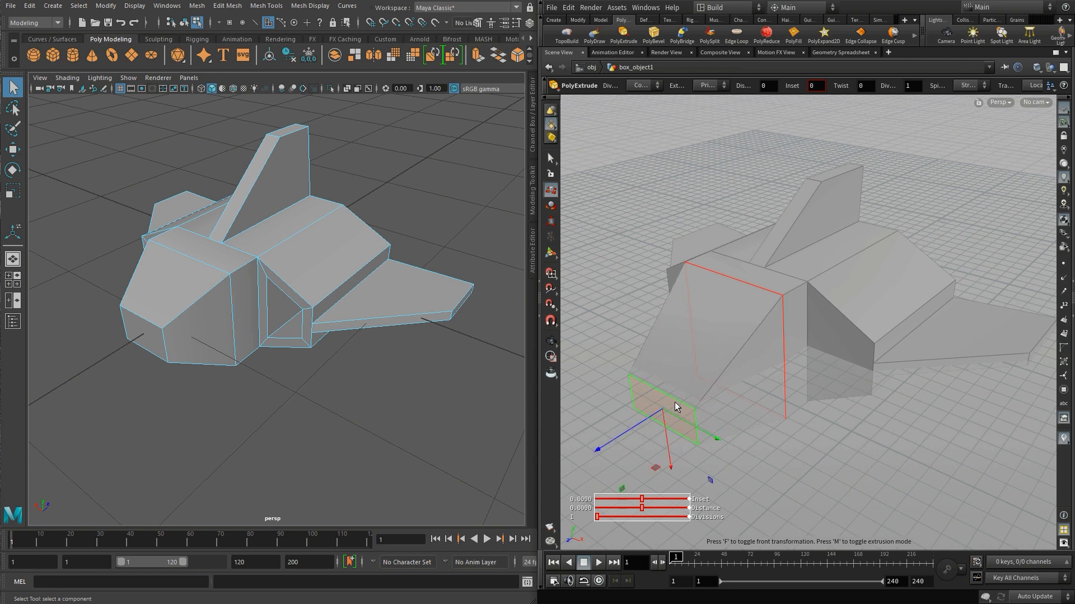
- Select the two angled front faces beside Houdini's nose and extrude them with an Inset of about 0.098
key(s)
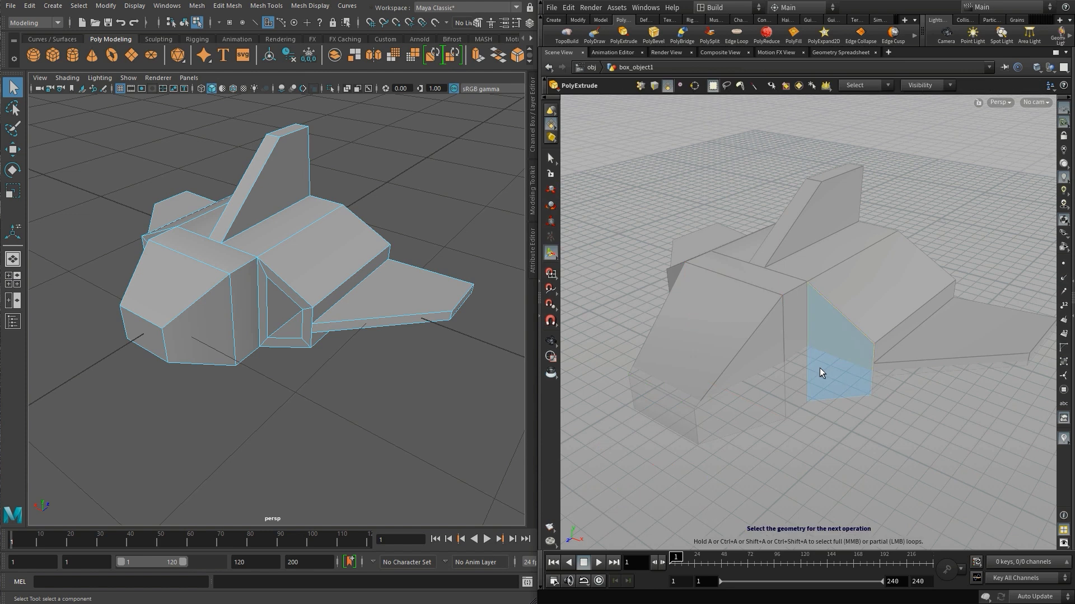
click(820, 368)
alt+drag(733, 358, 811, 343)
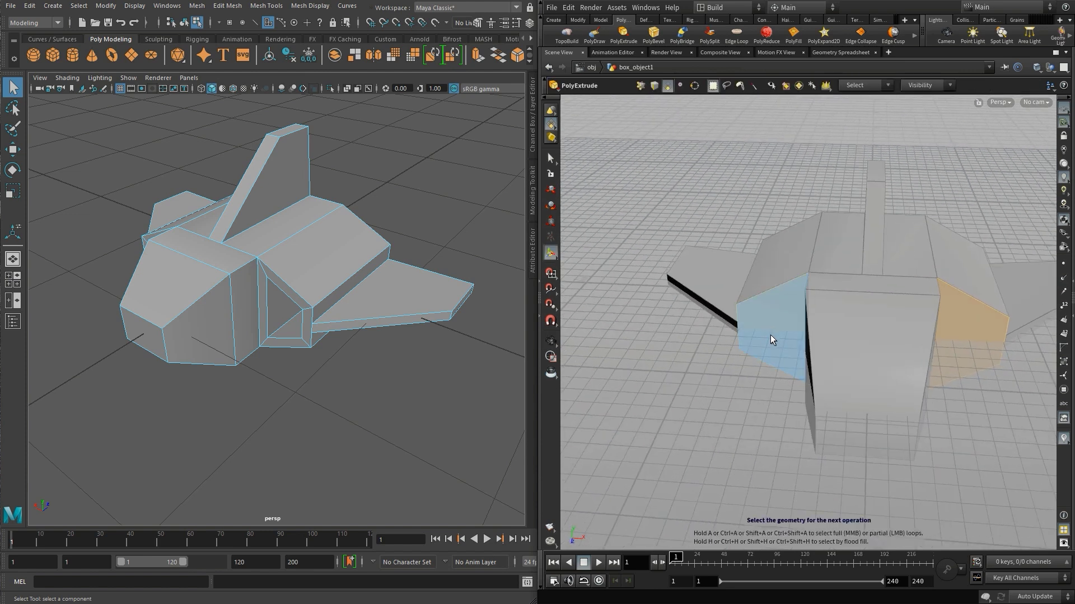
shift+click(770, 334)
alt+drag(854, 370, 677, 348)
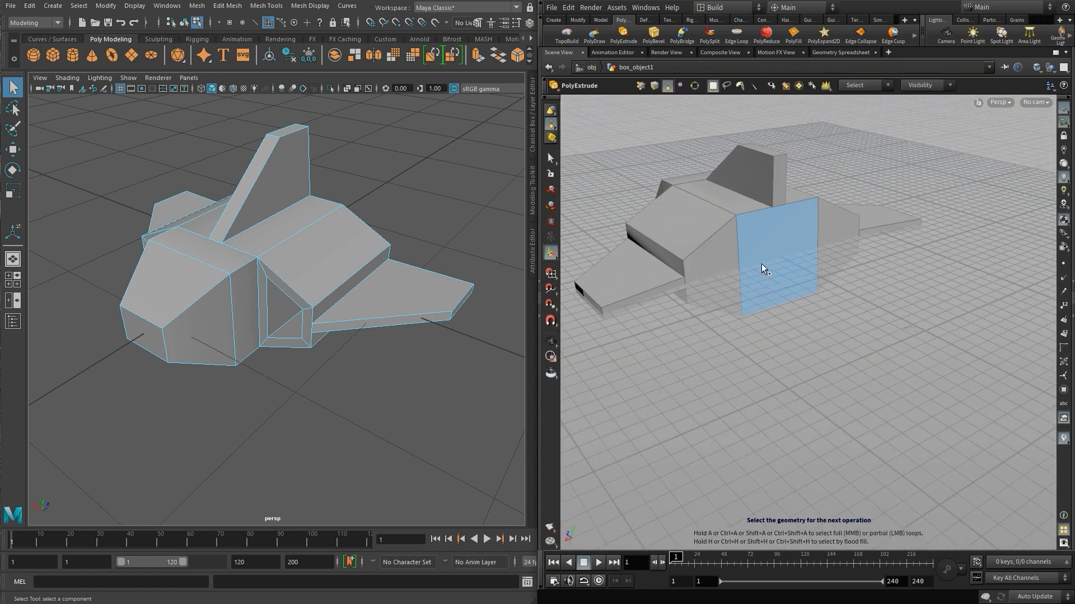
key(Return)
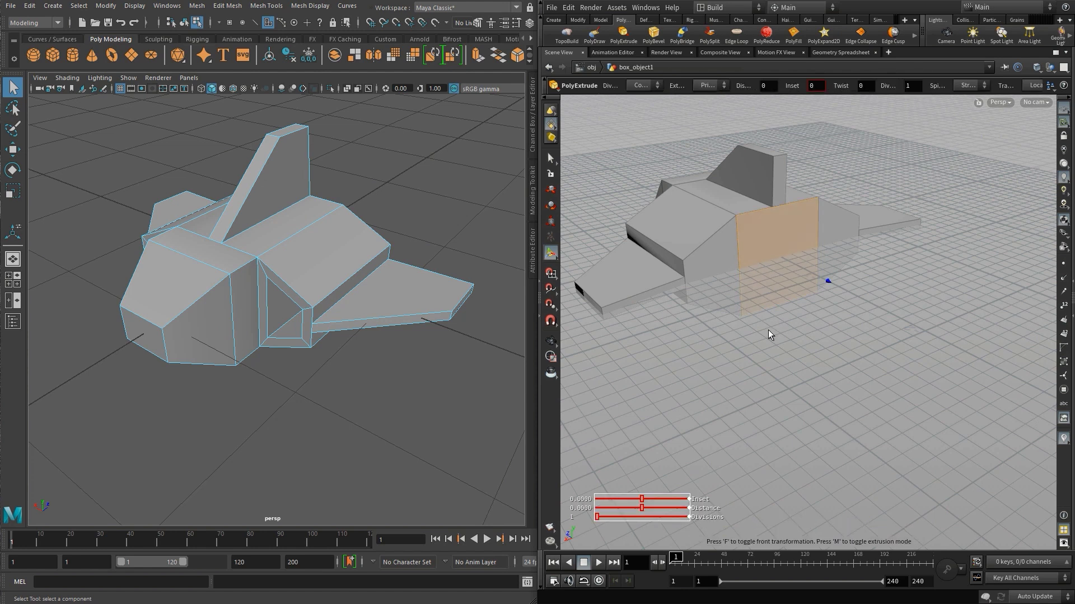
drag(642, 499, 645, 499)
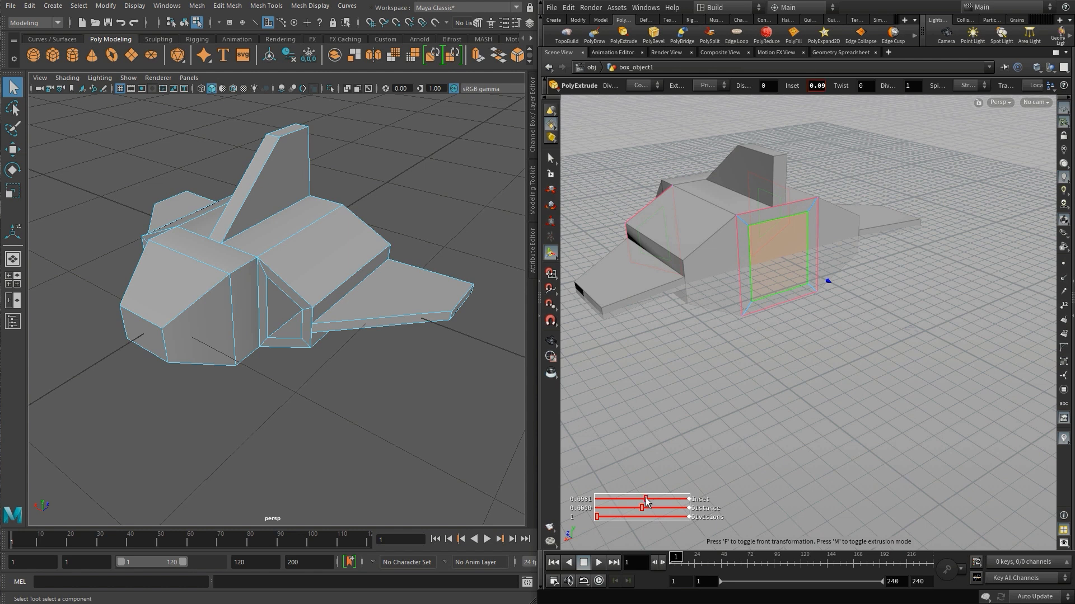
- Extrude Houdini's two inset faces inward to form hollow intakes
key(q)
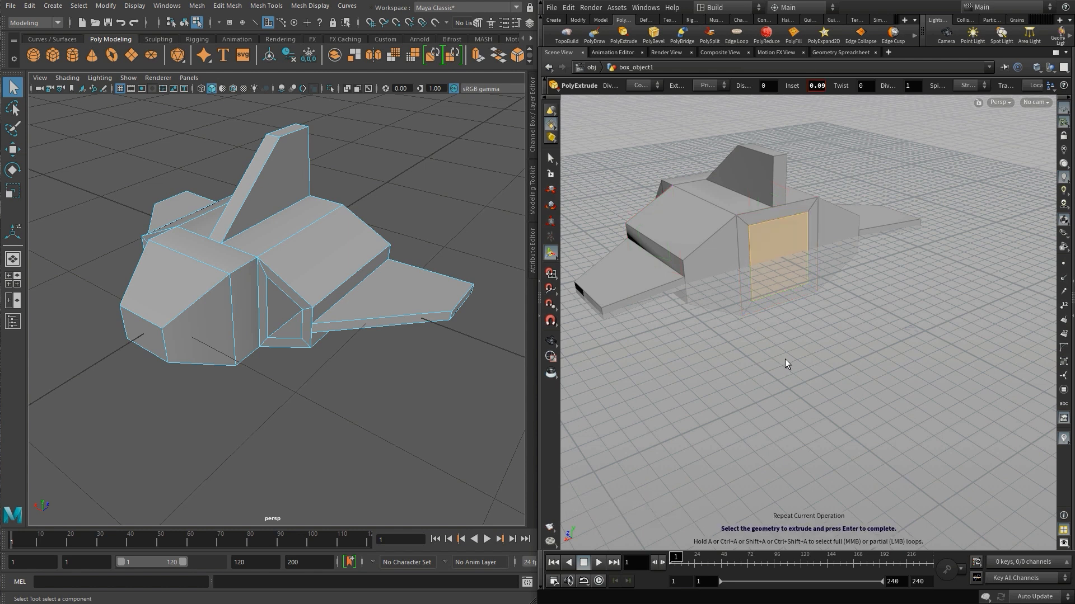
key(Return)
drag(824, 279, 777, 257)
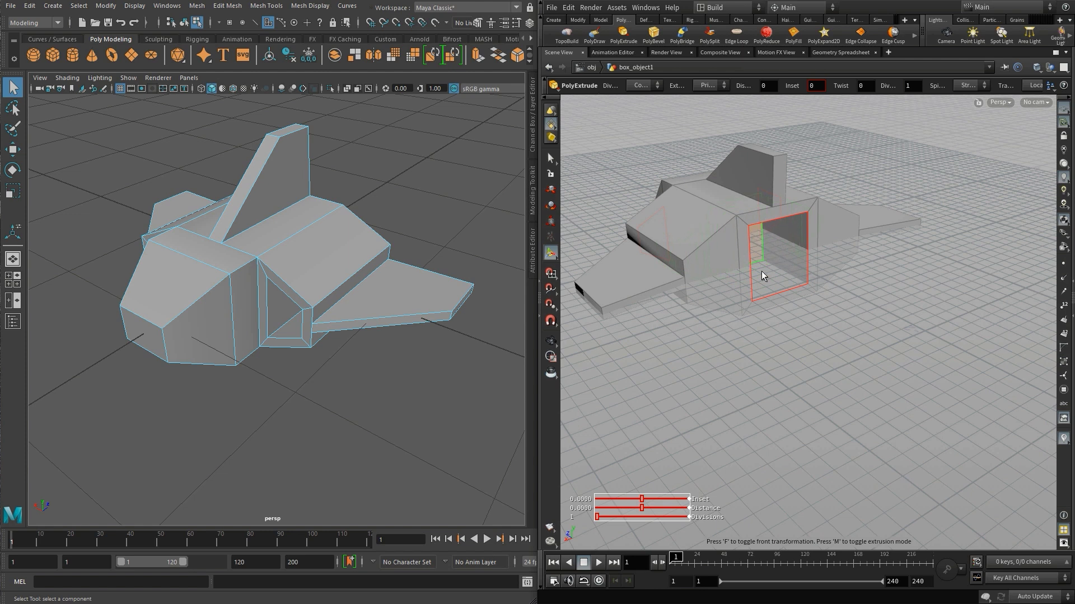
key(Escape)
- Activate Houdini's Select tool and hide the viewport's reference grid
drag(736, 298, 811, 317)
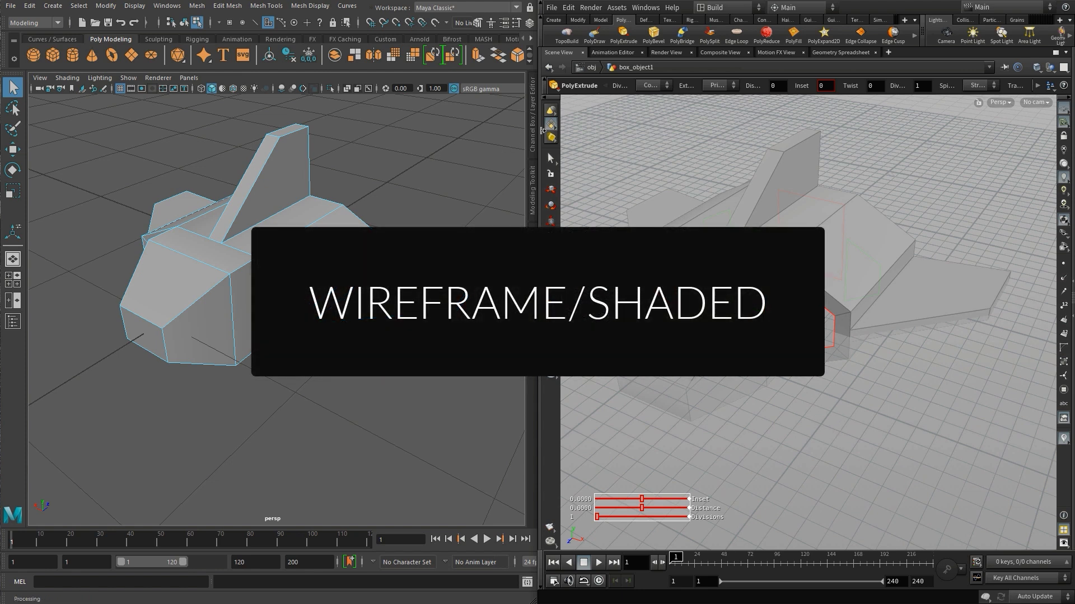
click(550, 159)
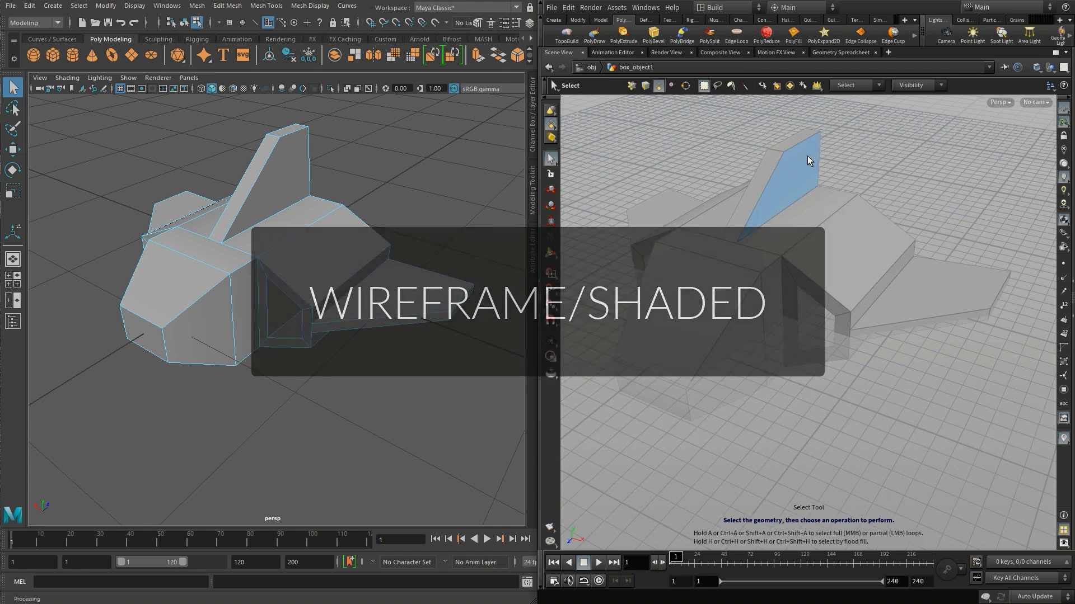
click(1058, 121)
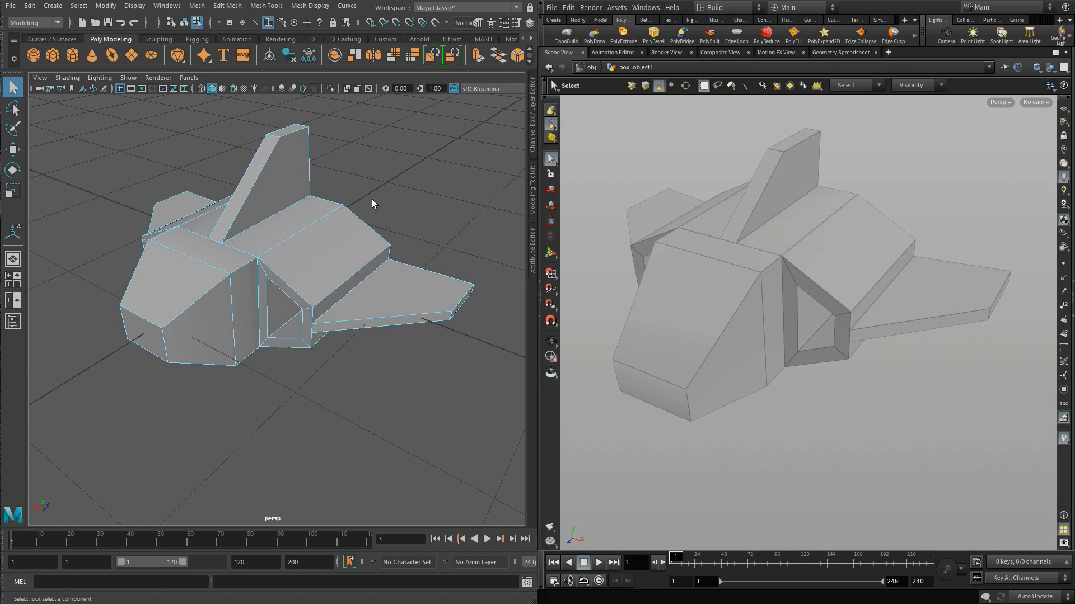
- Cycle Maya's viewport through wireframe, shaded and textured display, and end on shaded display
key(4)
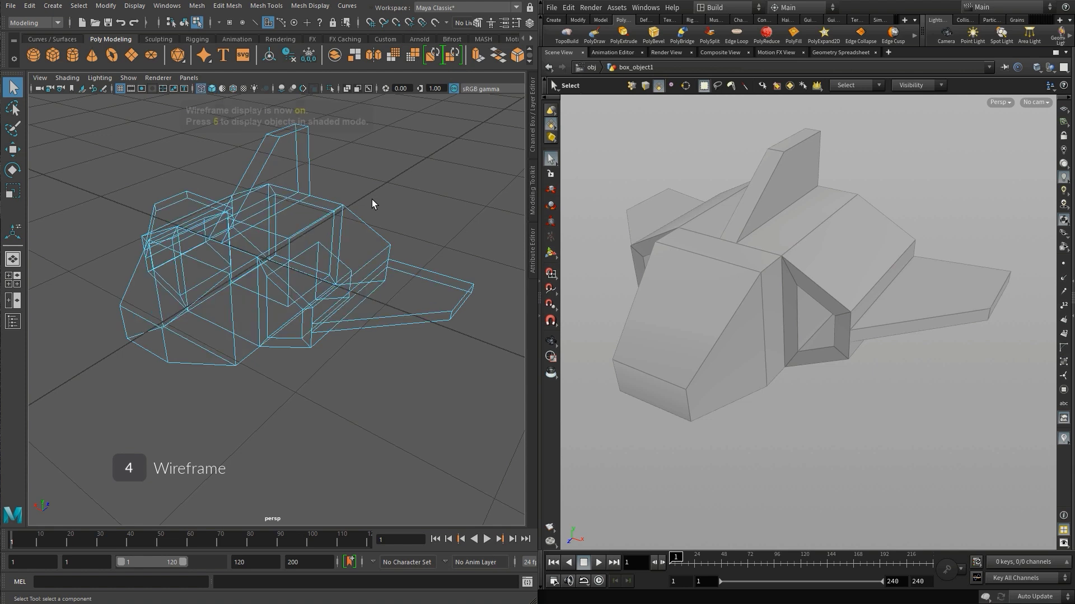
key(5)
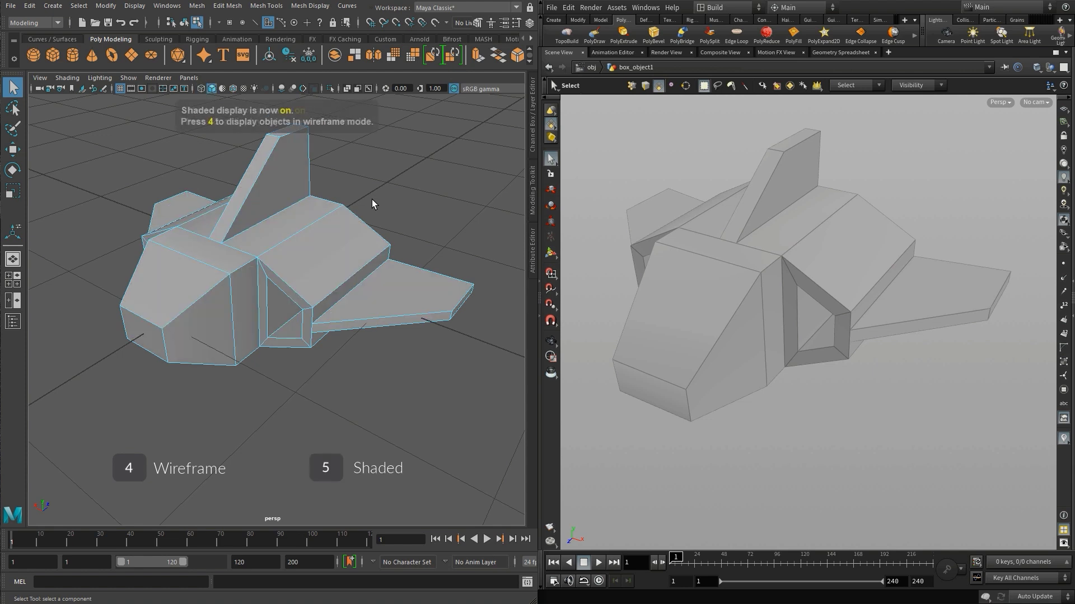
key(6)
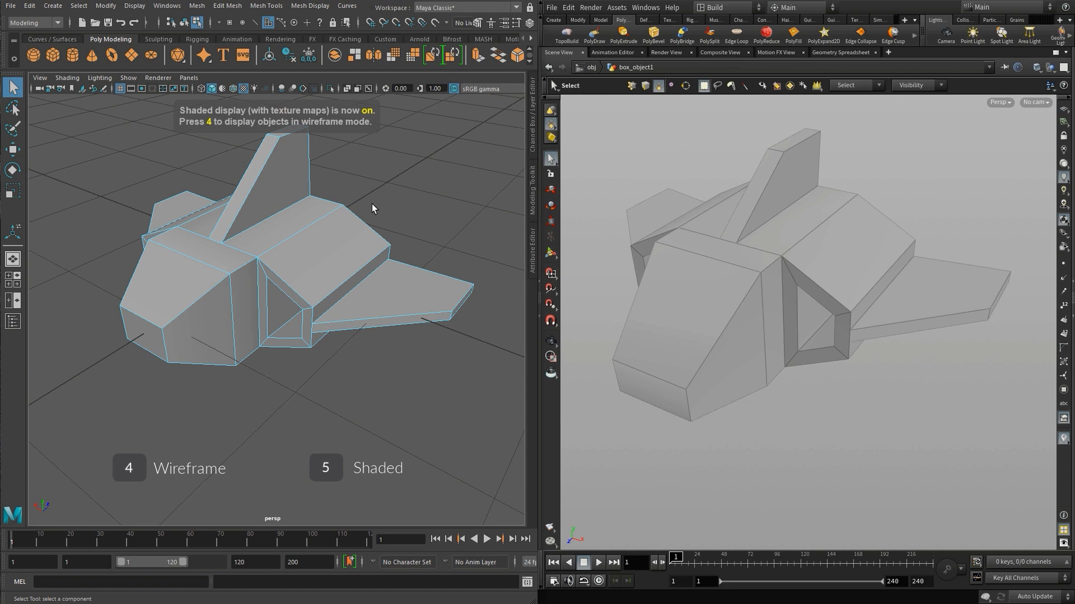
key(4)
key(5)
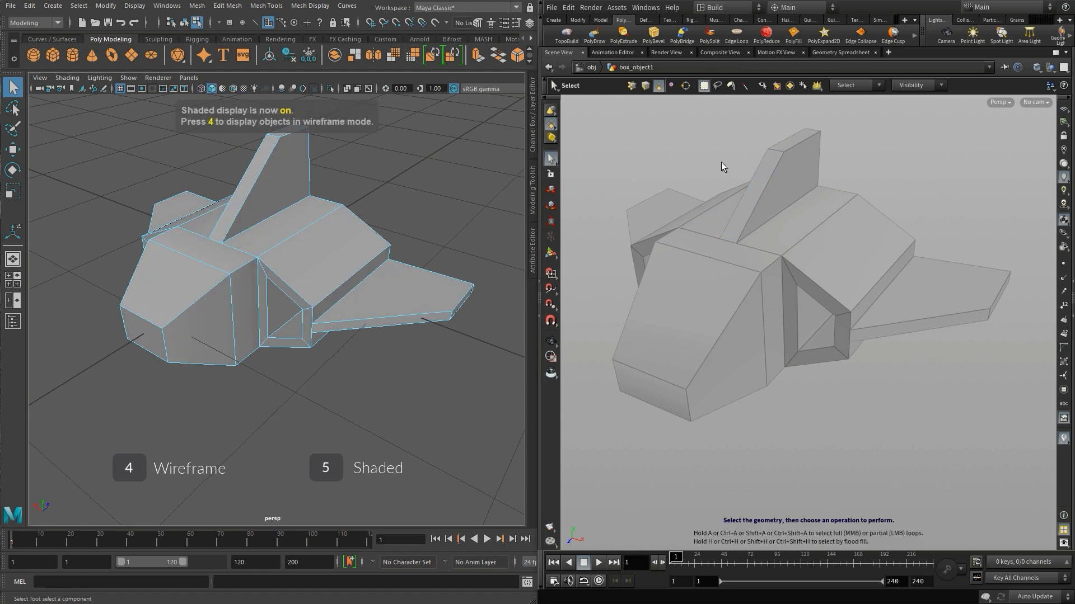
- Switch Houdini's viewport to wireframe and back to shaded, and do the same in Maya's viewport
key(w)
key(w)
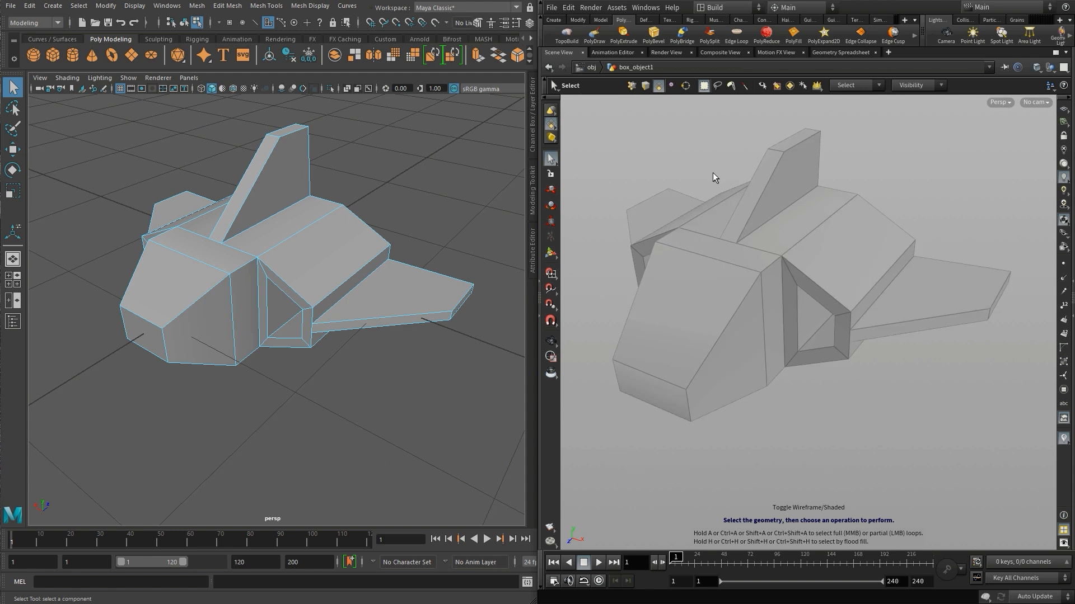
click(200, 90)
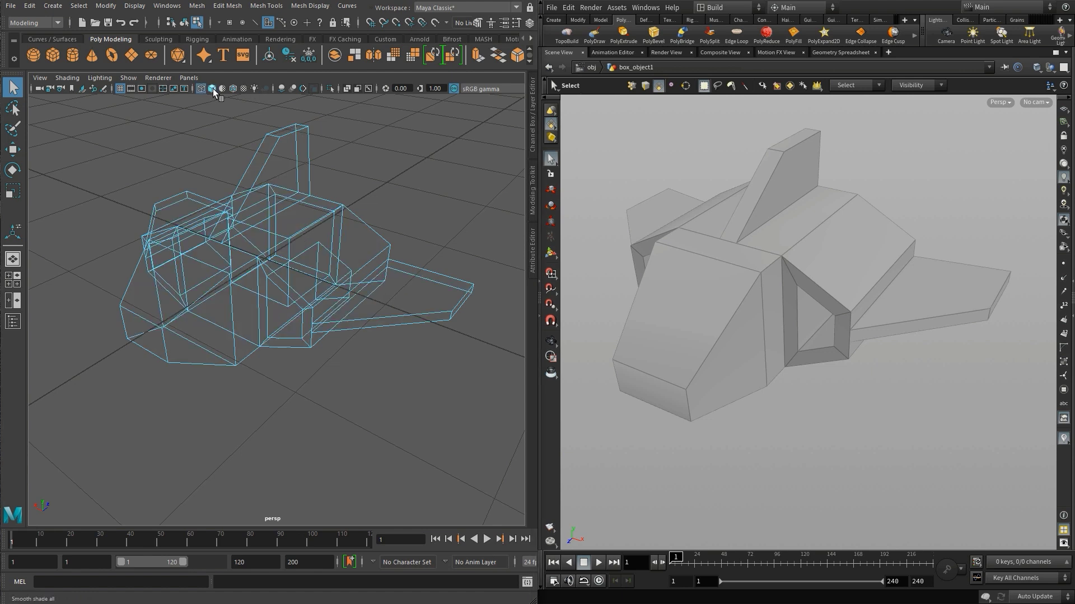
click(212, 88)
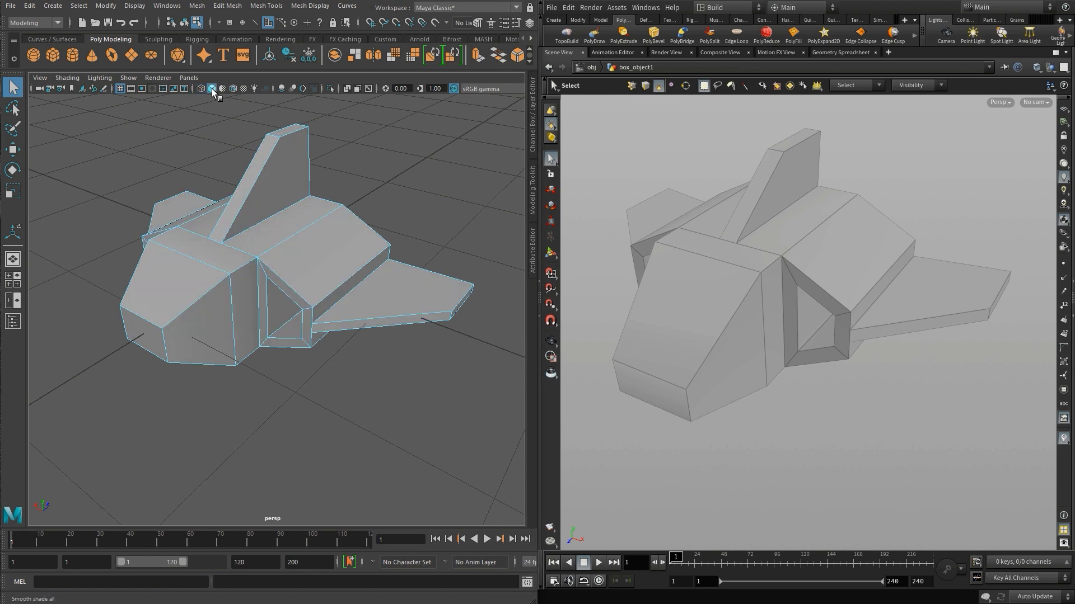
- Cycle Houdini's viewport shading through wireframe and smooth shaded, and end on smooth shaded with wireframe edges
click(1037, 68)
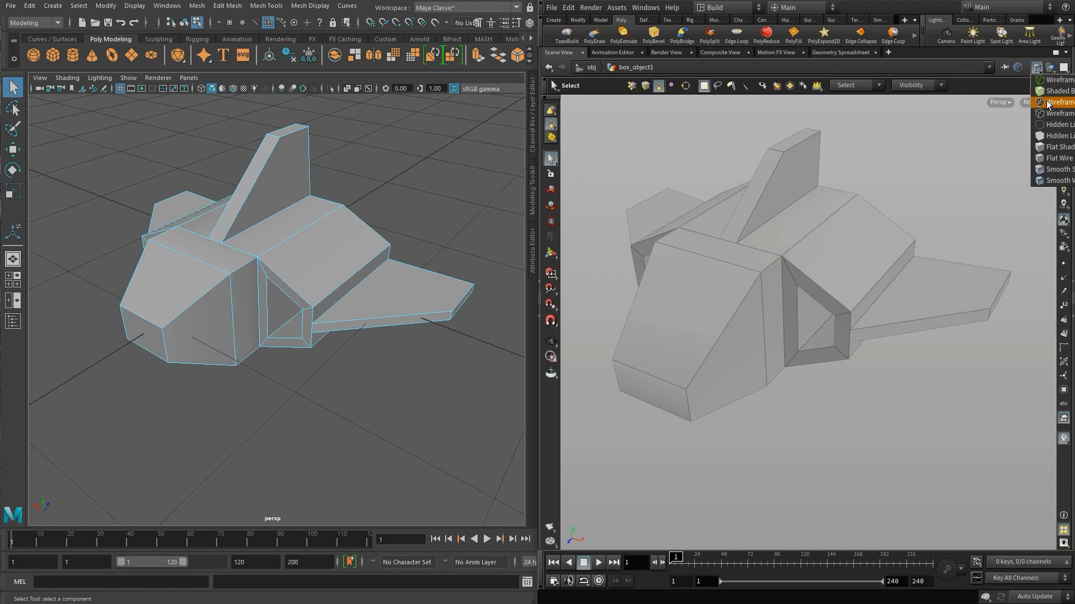
click(1046, 102)
click(1037, 68)
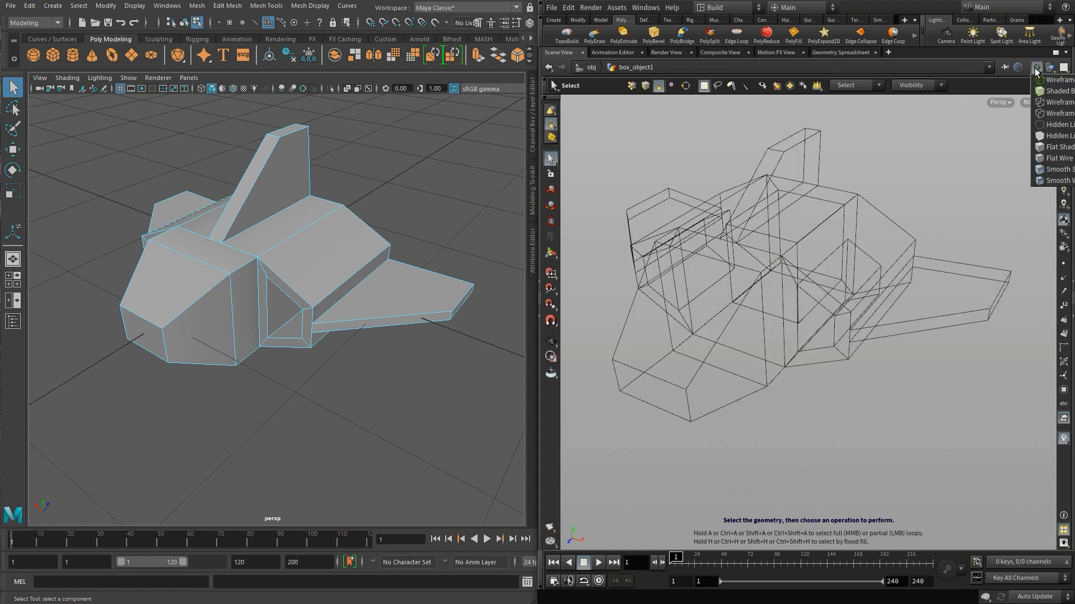
click(1057, 169)
click(1036, 67)
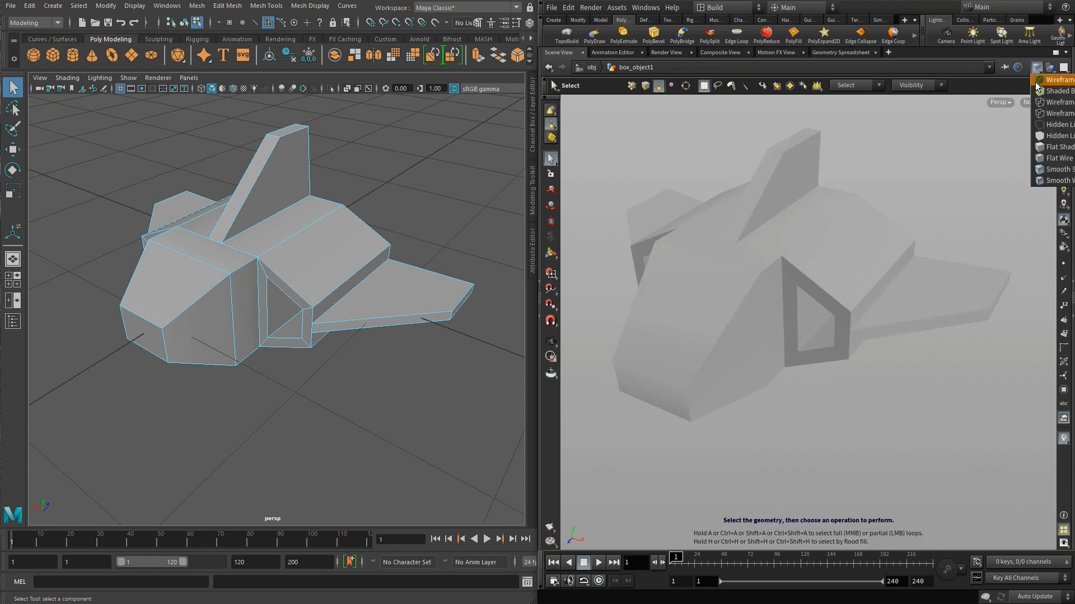
click(1055, 182)
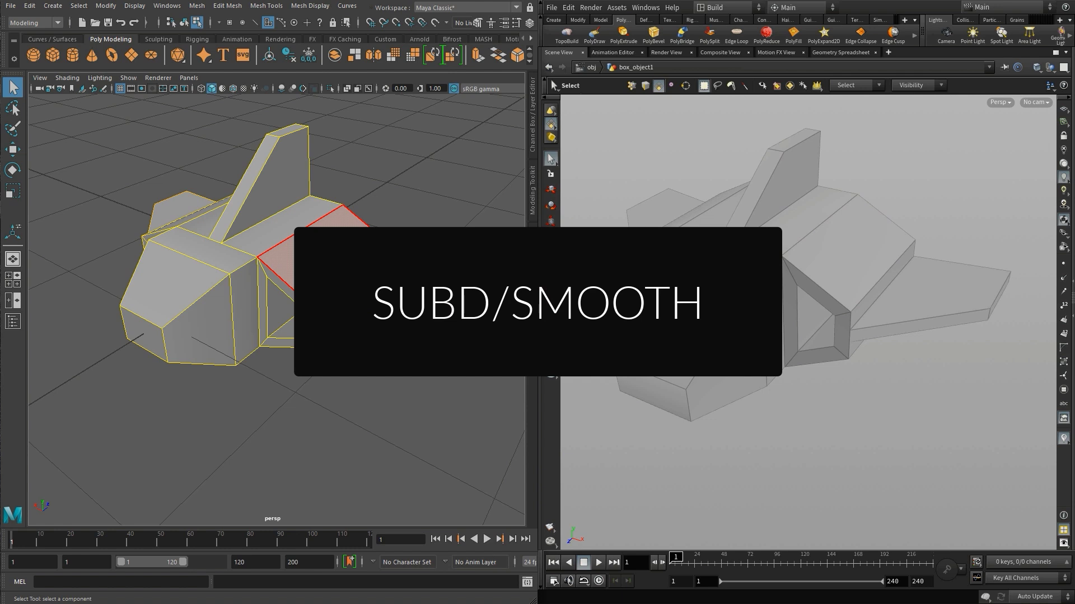
- Cycle Maya's spaceship through rough, medium and smooth mesh preview, ending on smooth
key(1)
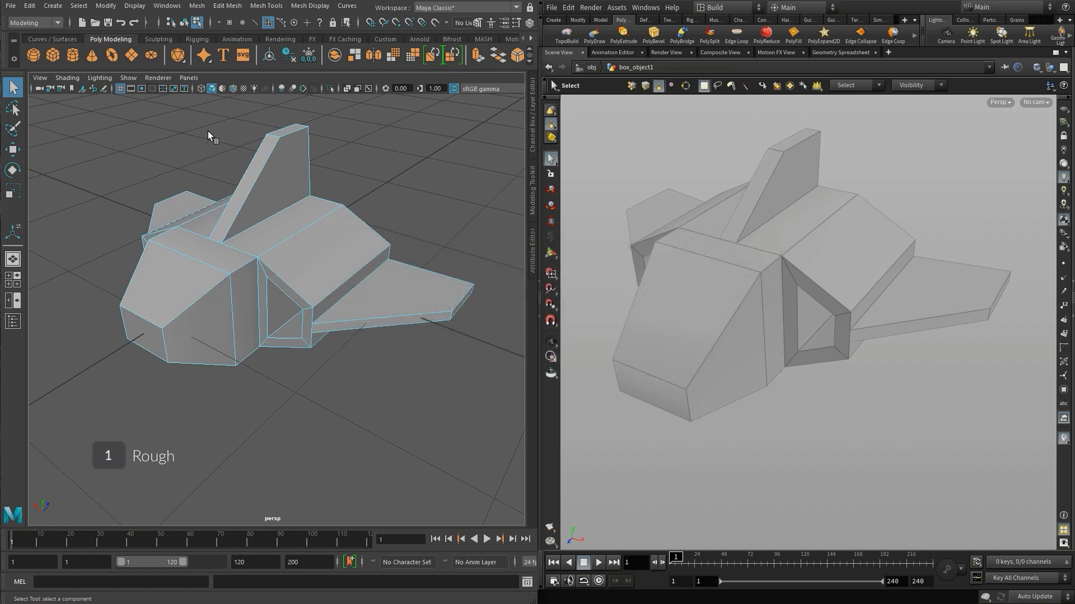
key(2)
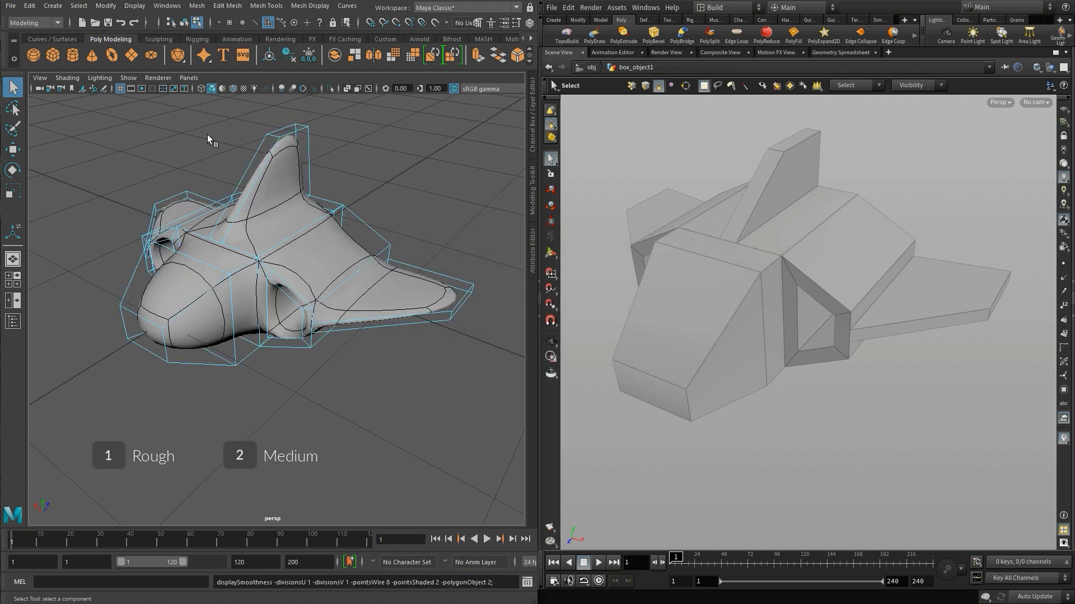
key(3)
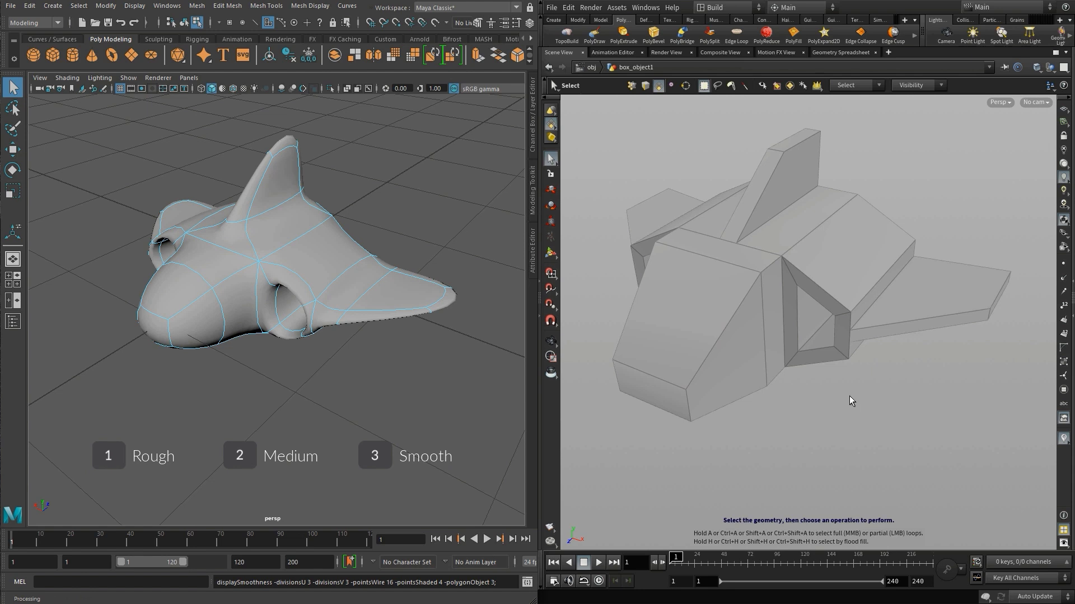
- Switch to Houdini and turn viewport subdivision display on, inspect the smoothed spaceship, and turn it off again
key(shift+plus)
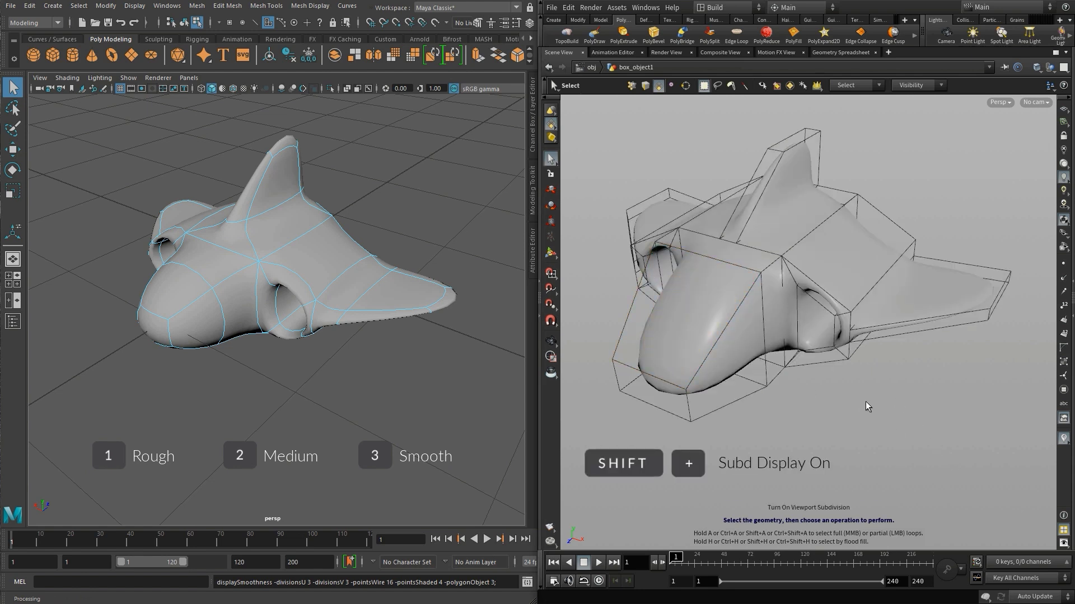
key(Escape)
mouse_move(865, 402)
mouse_down()
mouse_move(822, 391)
mouse_move(864, 393)
mouse_up()
key(s)
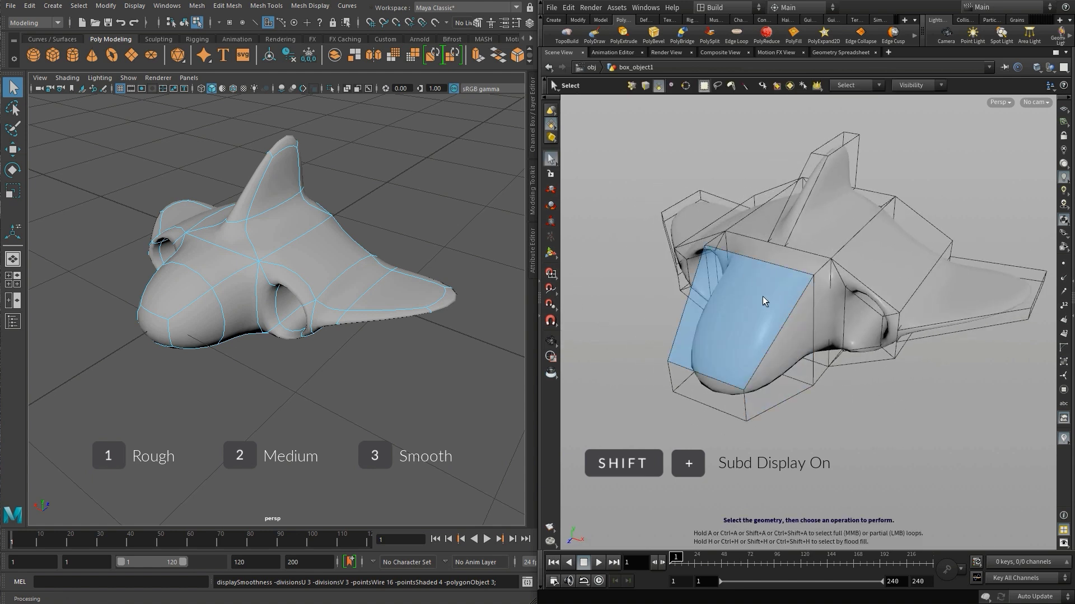
key(shift+minus)
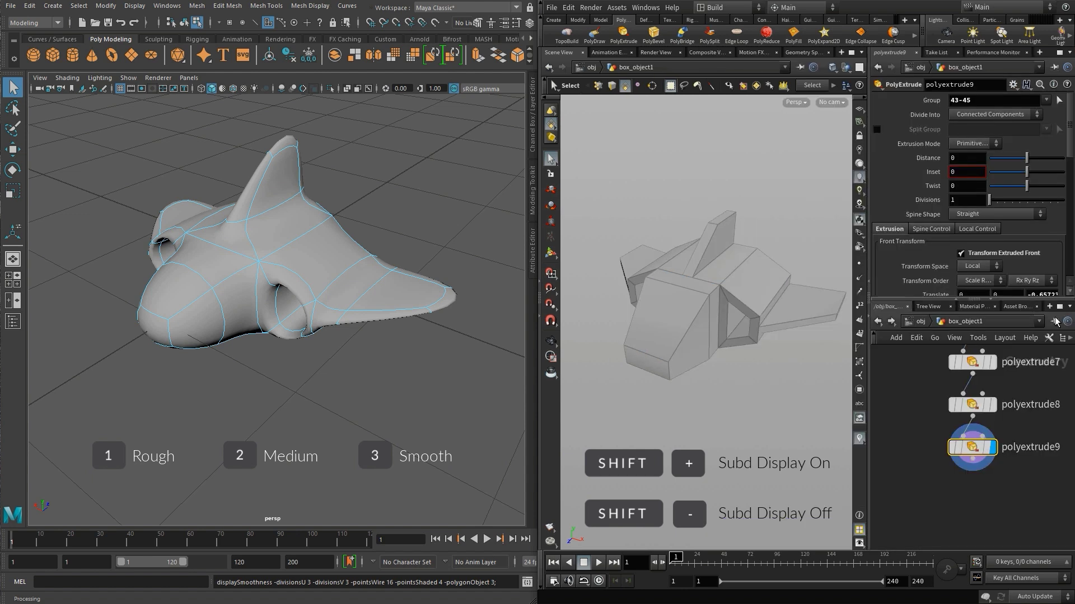
- At Houdini's object level, open box_object1's render parameters and toggle its viewport subdivision on and off, leaving it on
click(918, 321)
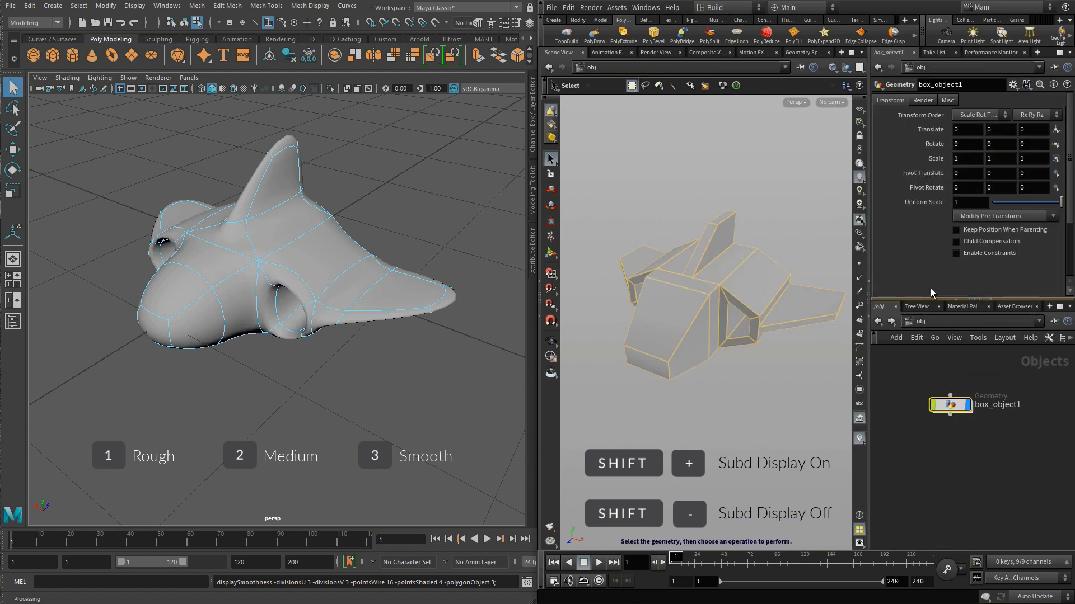
click(923, 100)
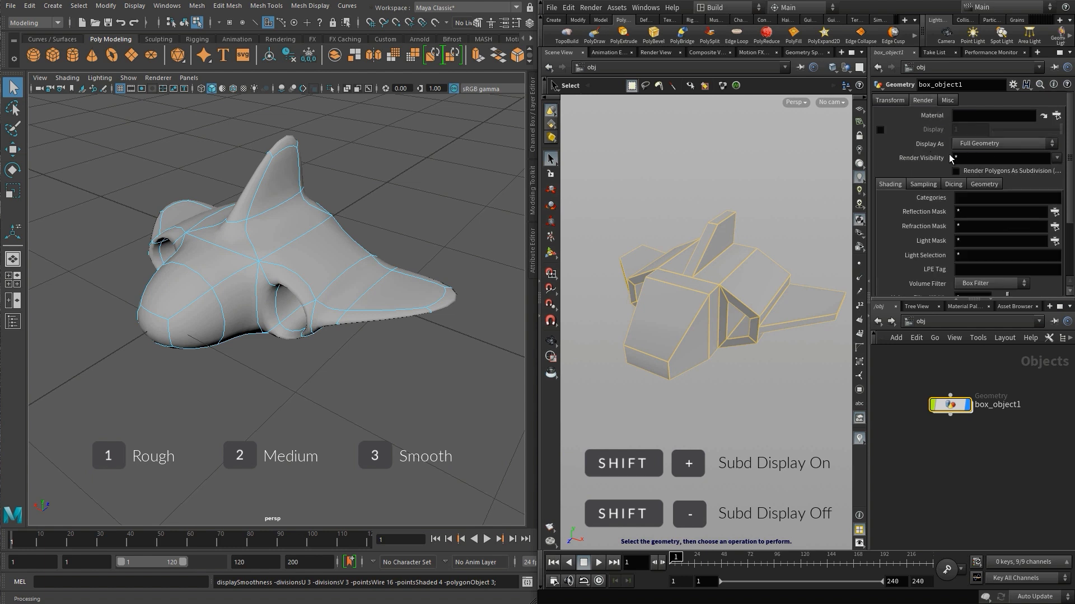
click(768, 181)
key(shift+plus)
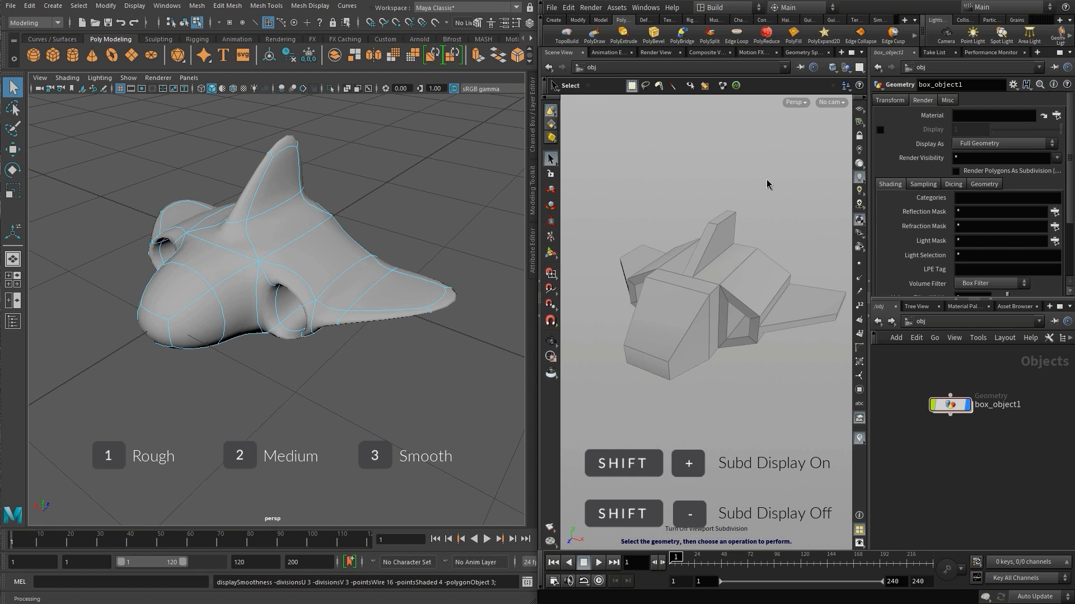
click(699, 274)
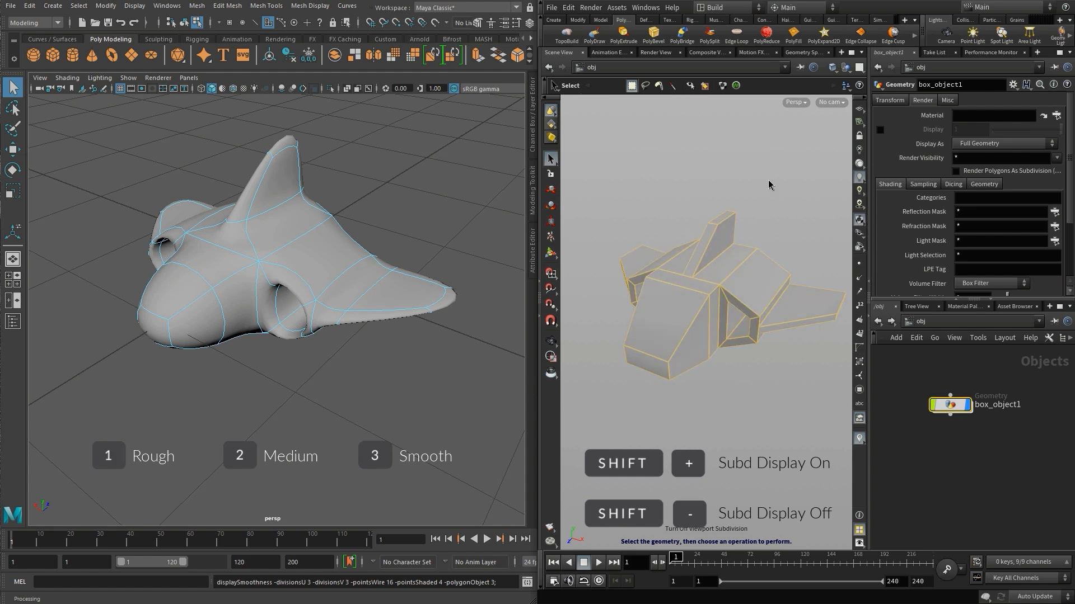
key(shift+plus)
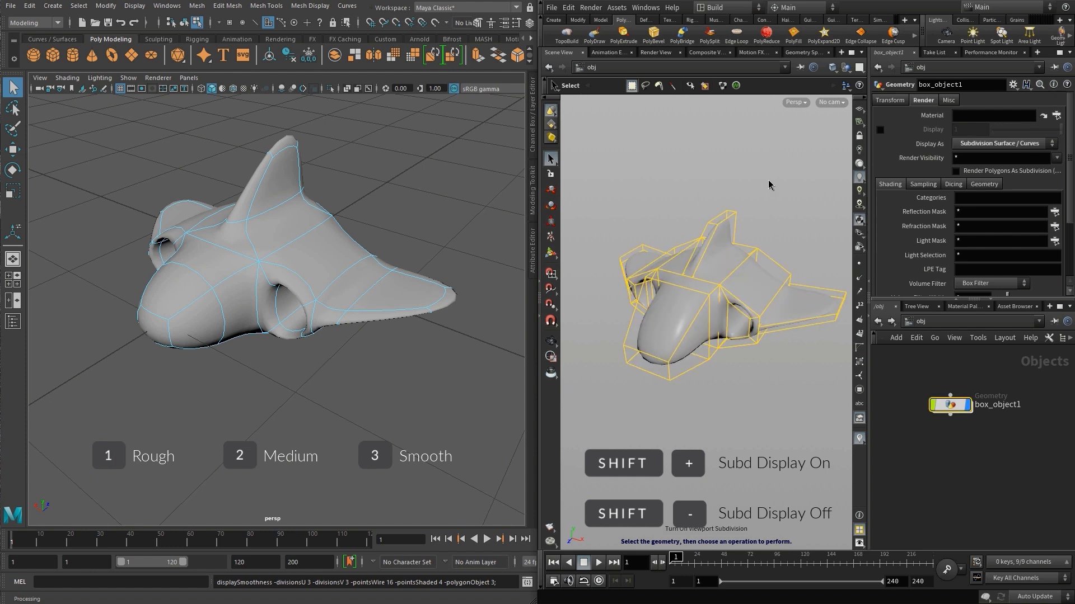
key(shift+minus)
key(shift+plus)
key(shift+minus)
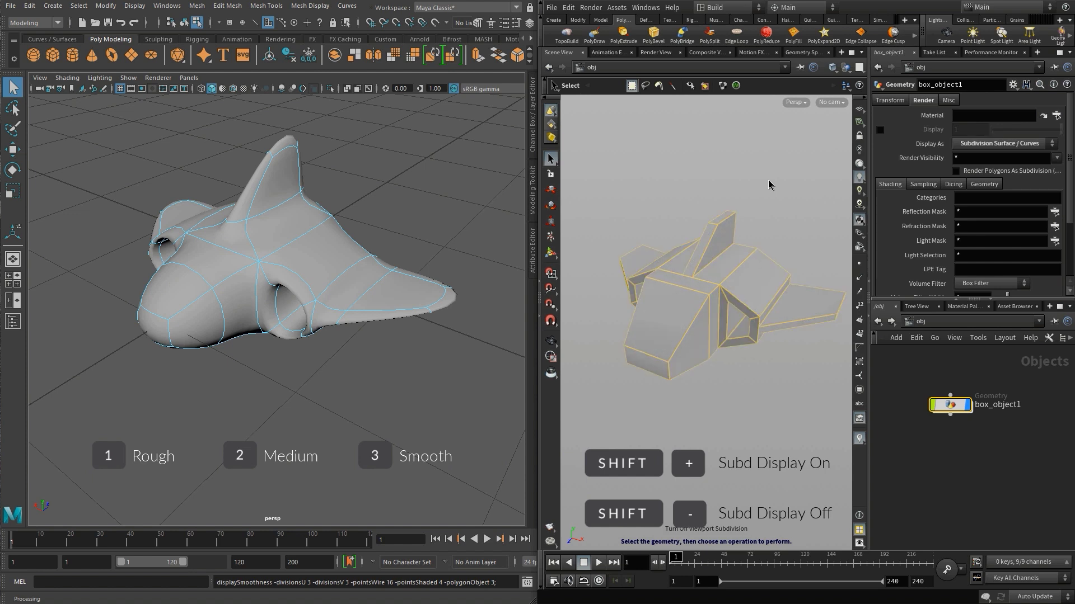
key(shift+plus)
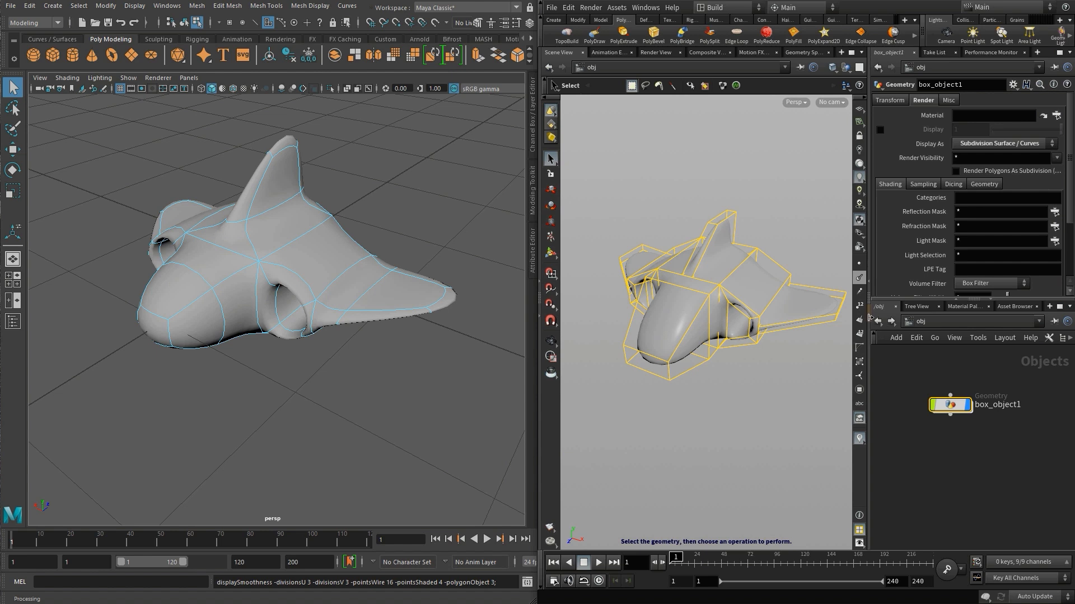
- Enter box_object1's geometry network again and maximize Houdini's viewport
double_click(949, 404)
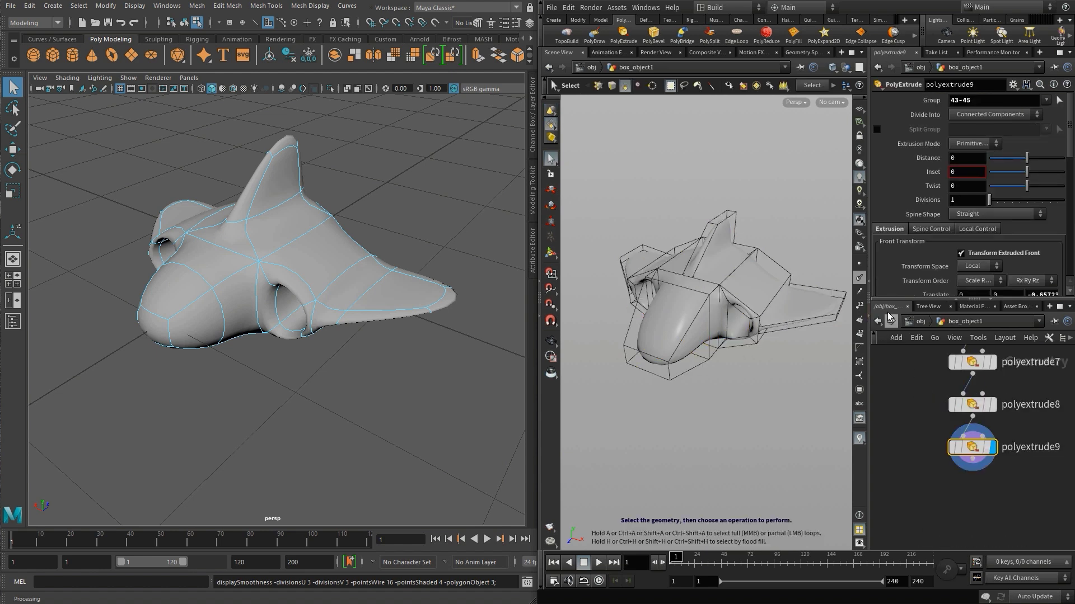
key(ctrl+b)
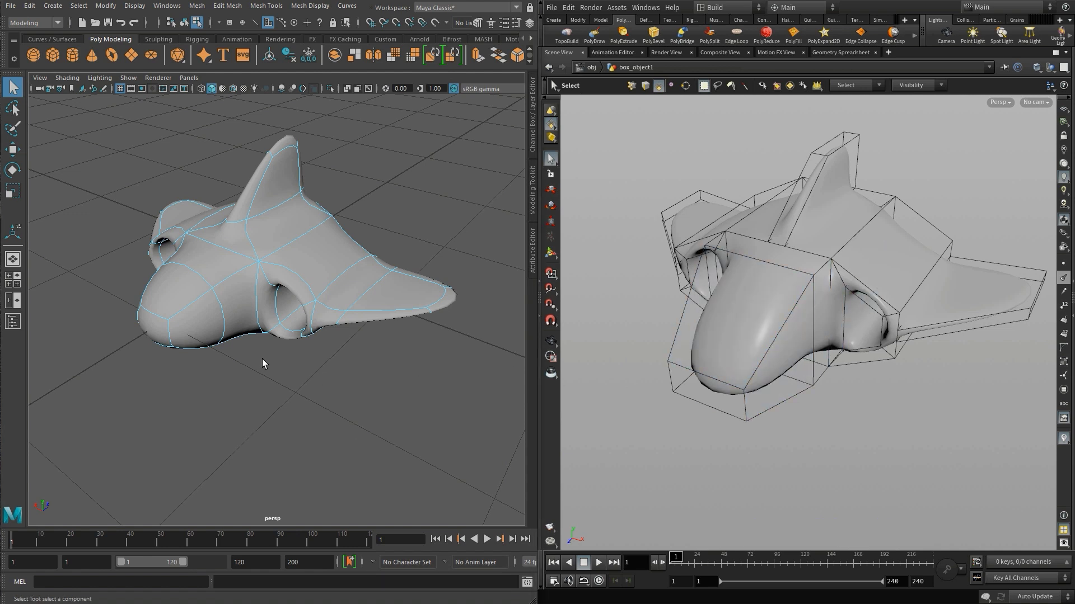
- Return Maya's spaceship to rough display, select all its faces, and apply Smooth with 2 divisions
key(1)
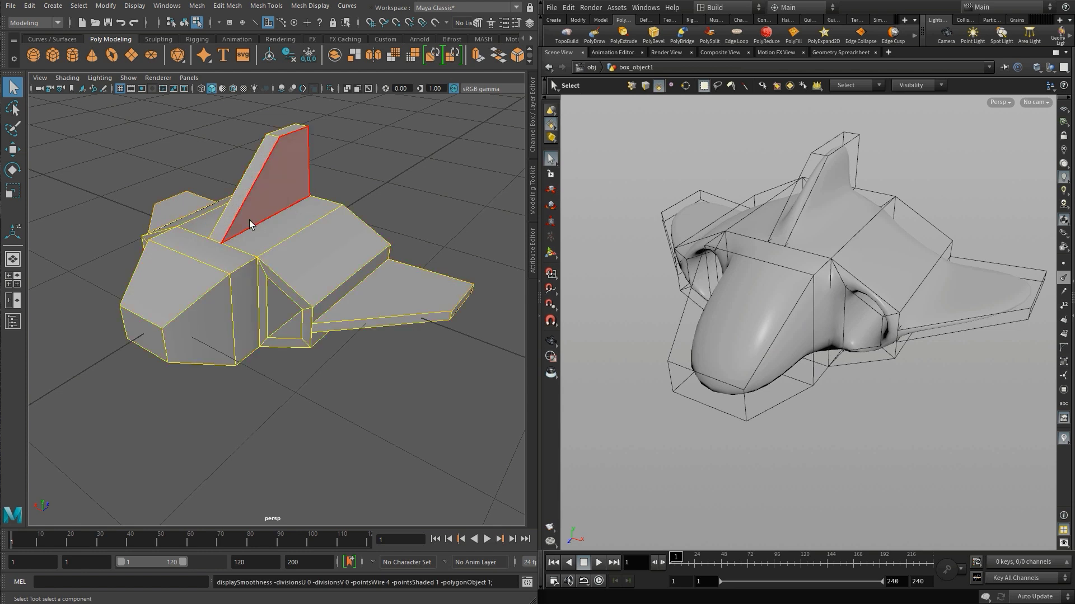
drag(93, 104, 506, 408)
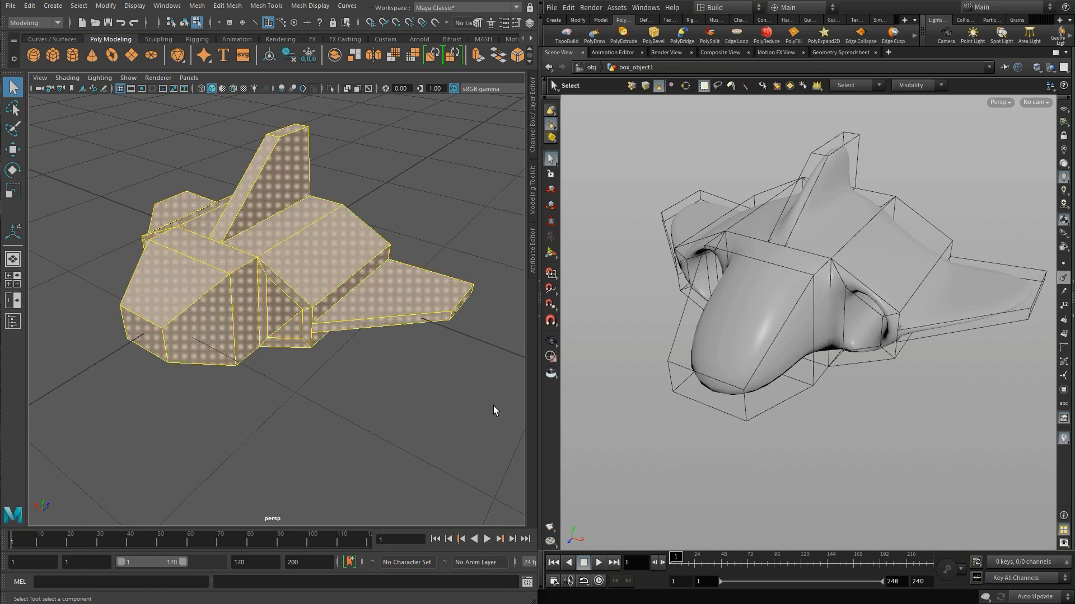
click(202, 7)
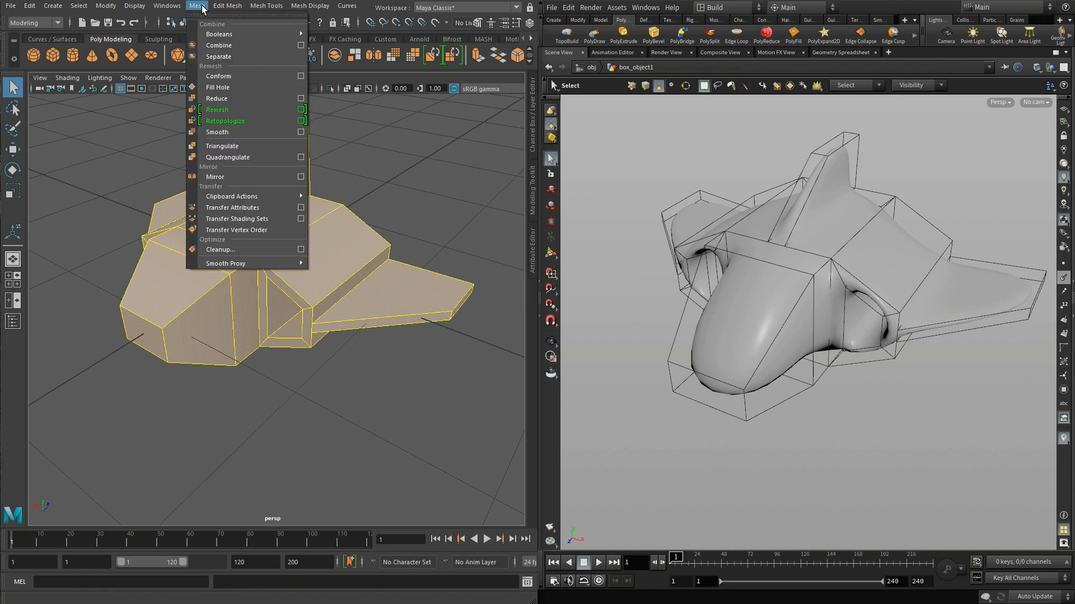
click(229, 130)
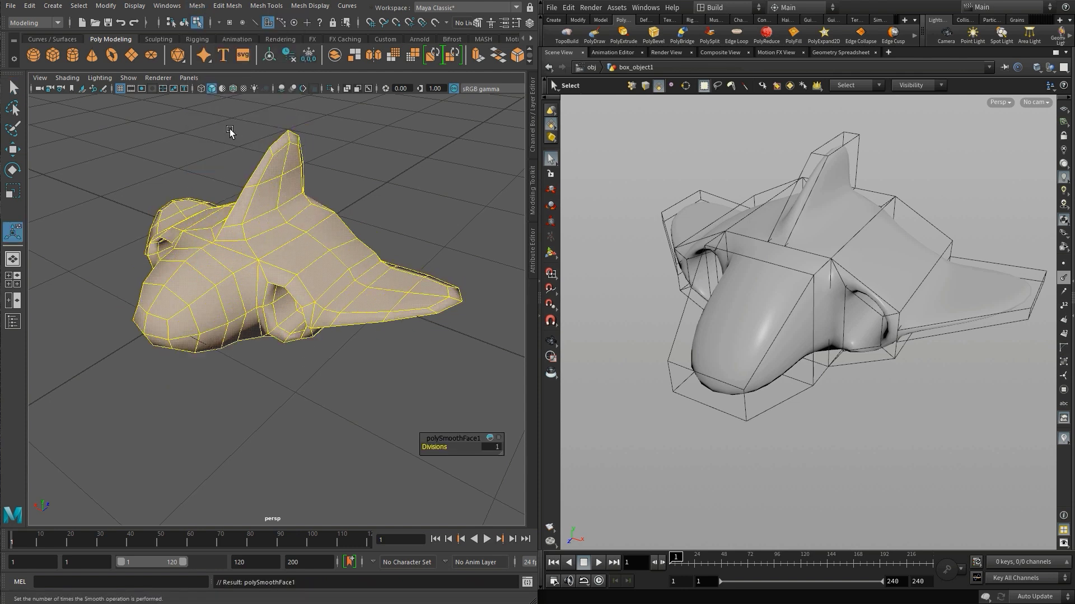
click(489, 446)
text(2)
key(Return)
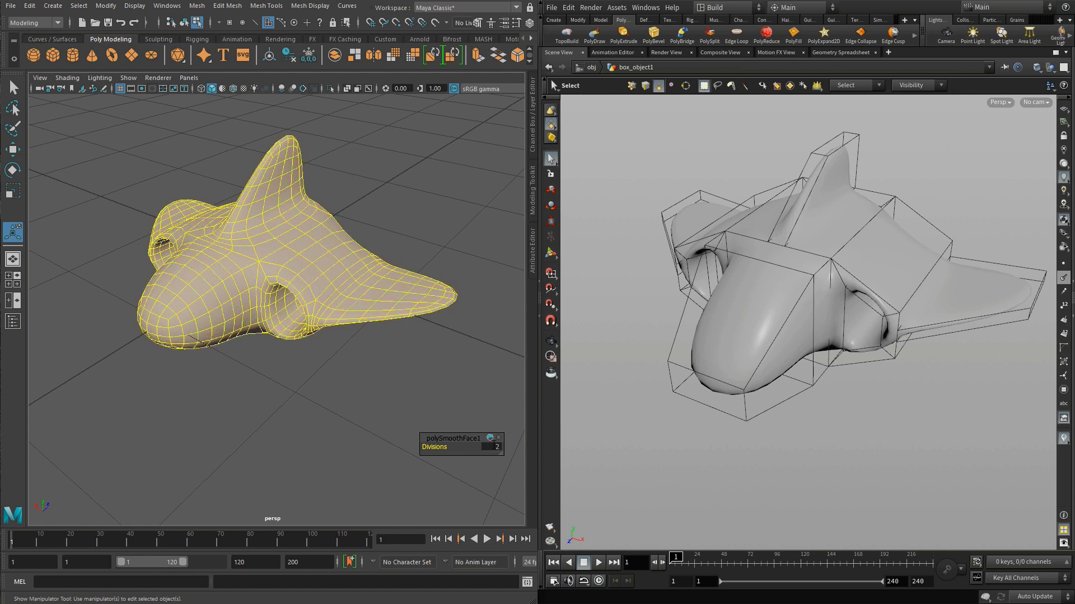
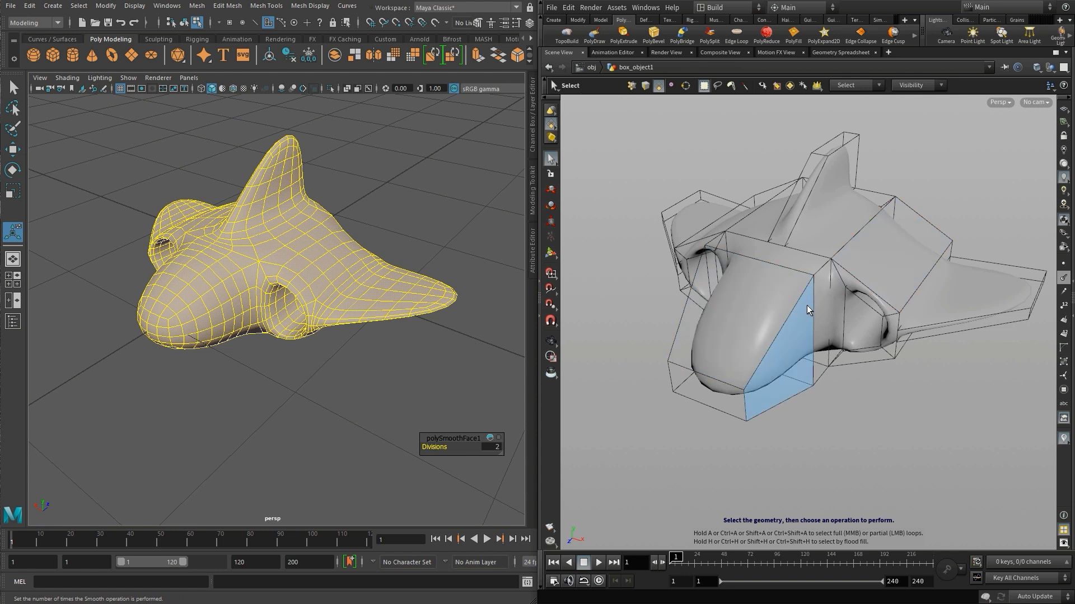
- In Houdini, turn off viewport subdivision, select the whole spaceship geometry, and apply Subdivide with a depth of 2
key(shift+c)
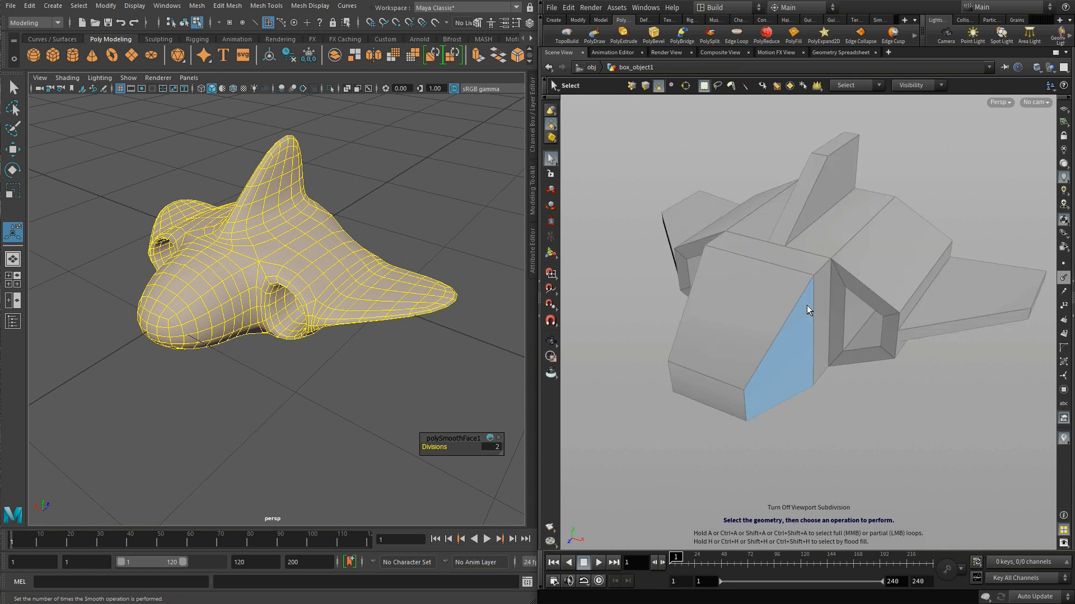
key(n)
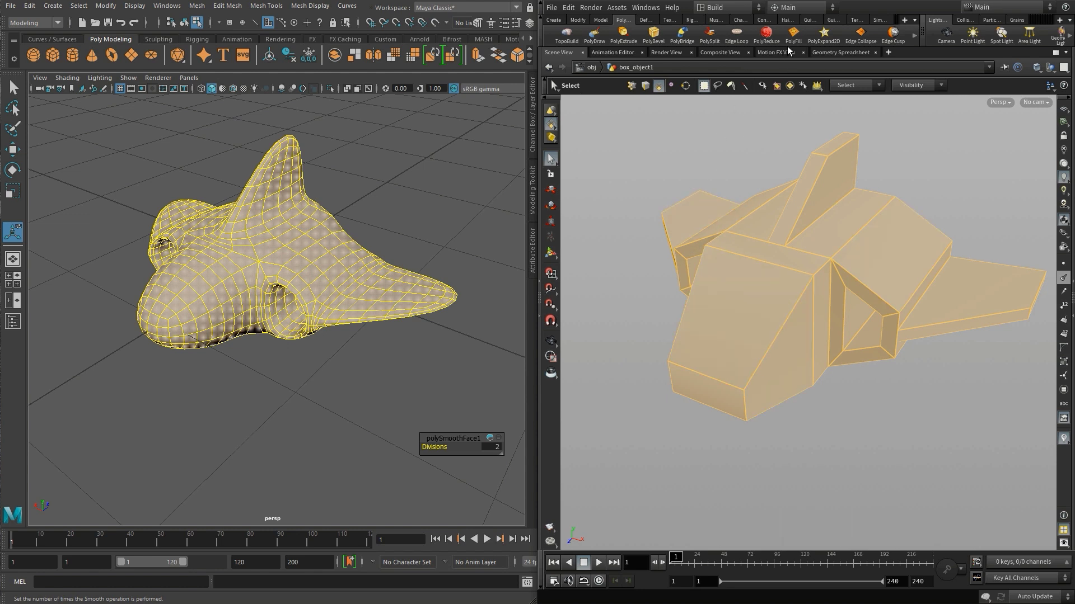
scroll(792, 40, right, 7)
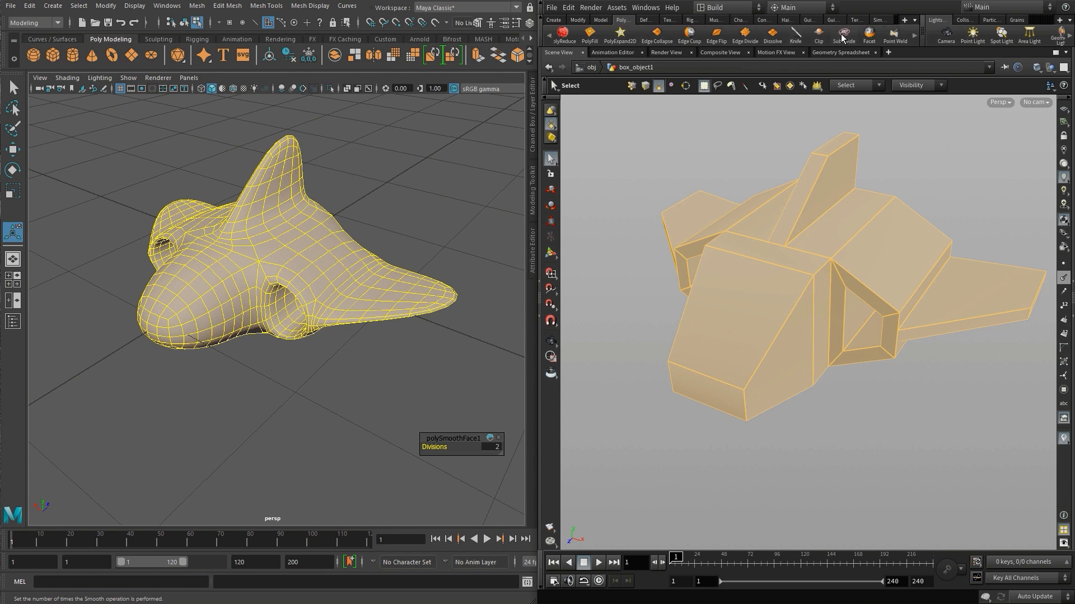
click(843, 37)
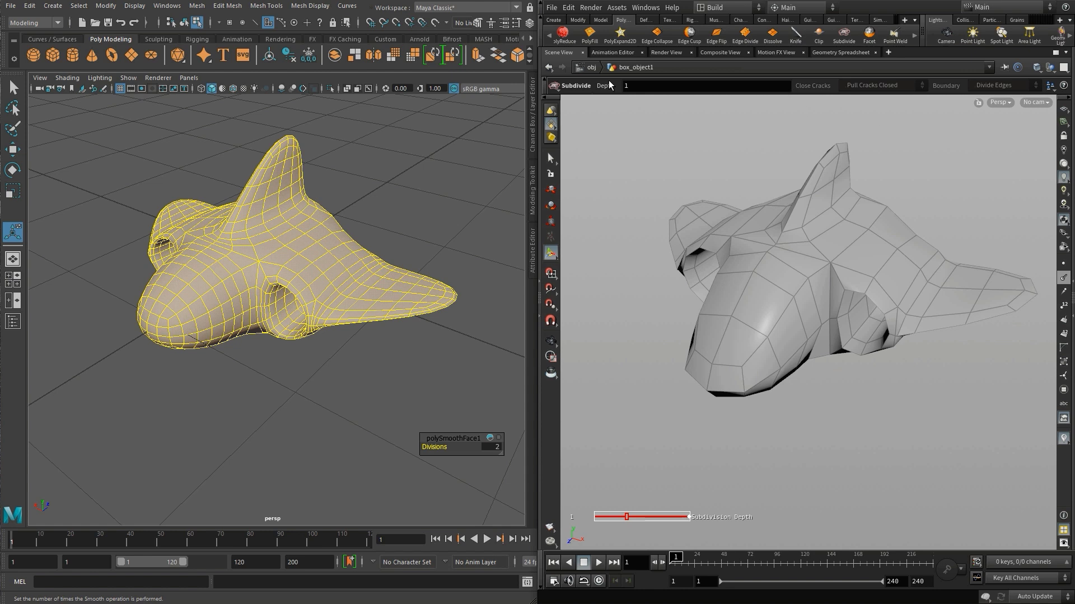
click(625, 86)
text(2)
key(Return)
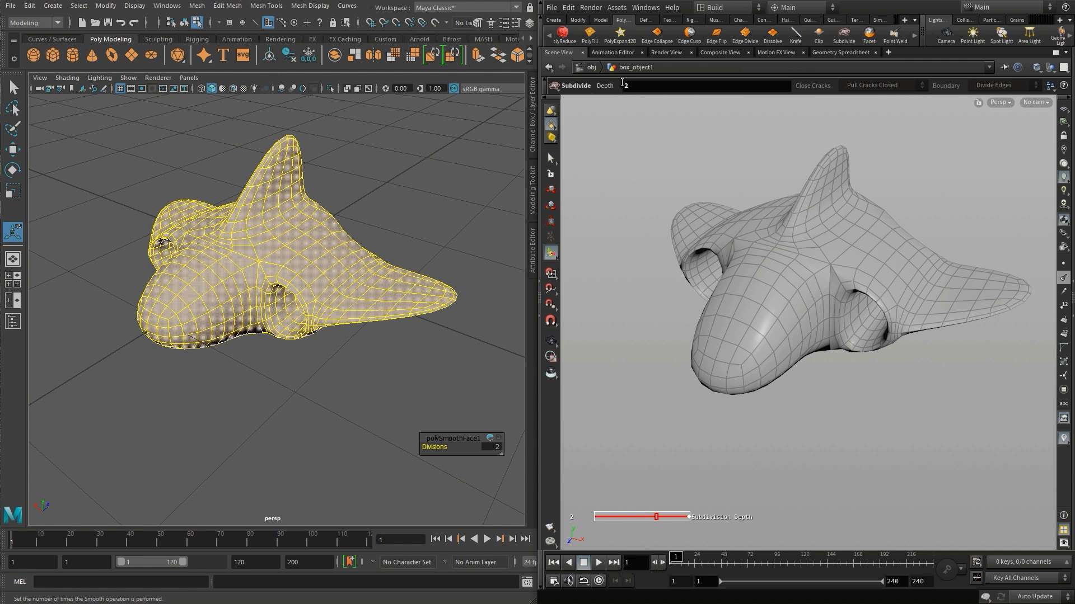
key(Escape)
mouse_move(856, 416)
mouse_down()
mouse_move(819, 388)
mouse_move(839, 411)
mouse_up()
- Change Maya to the Animation menu set and create a lattice deformer around the smoothed spaceship
mouse_move(370, 351)
alt+mouse_down()
mouse_move(387, 362)
mouse_move(379, 353)
alt+mouse_up()
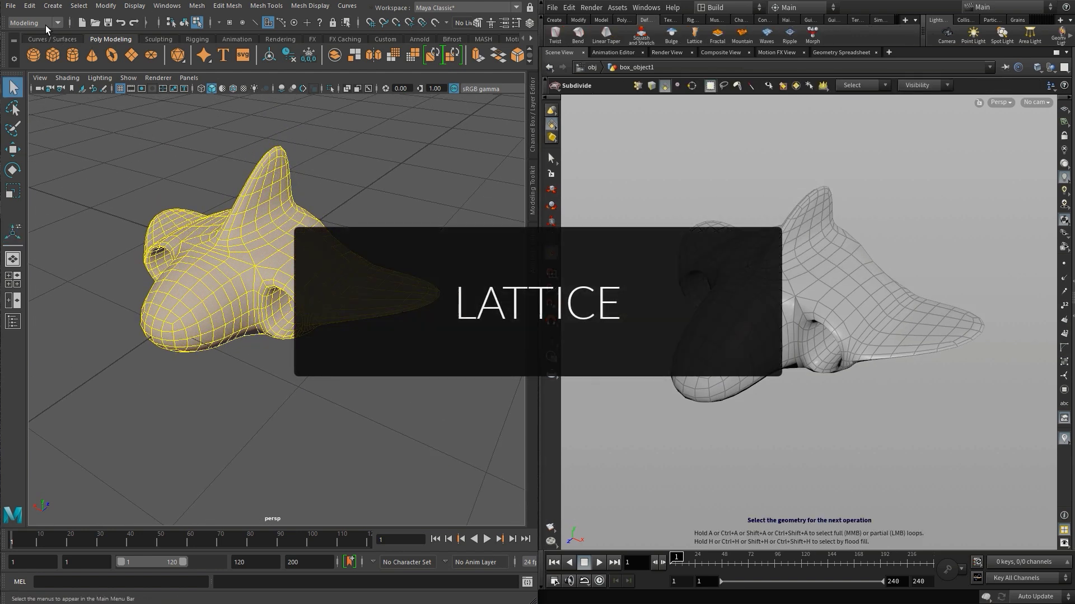
click(42, 25)
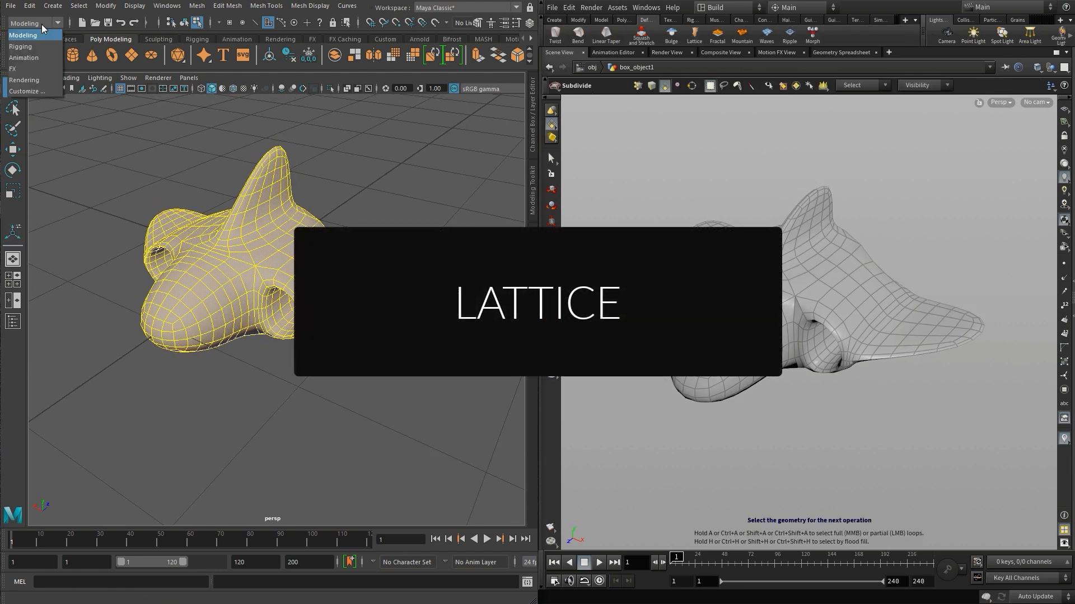
click(23, 58)
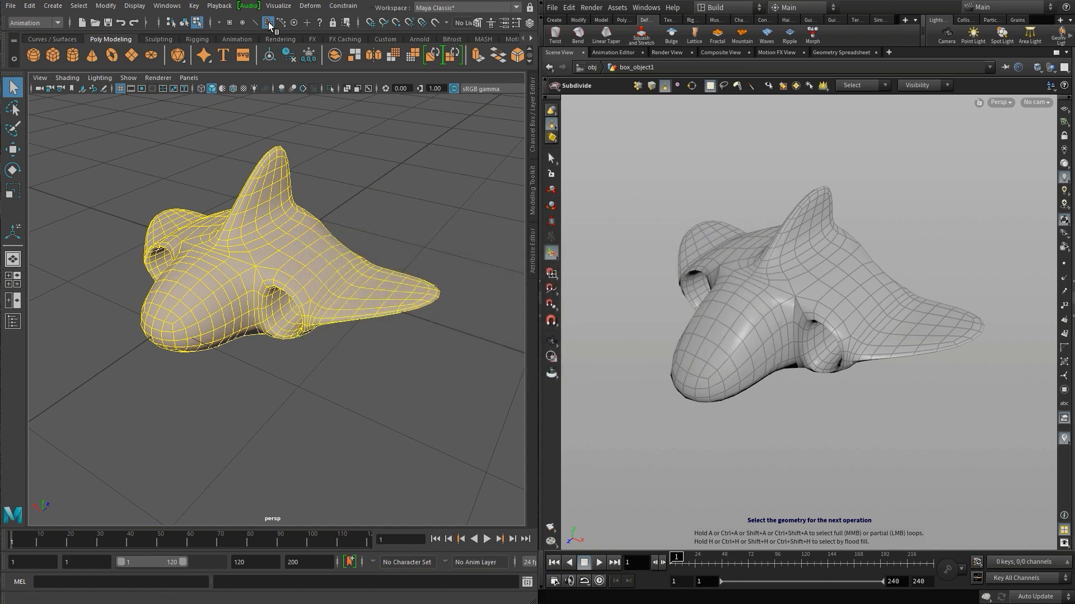
click(310, 6)
click(333, 91)
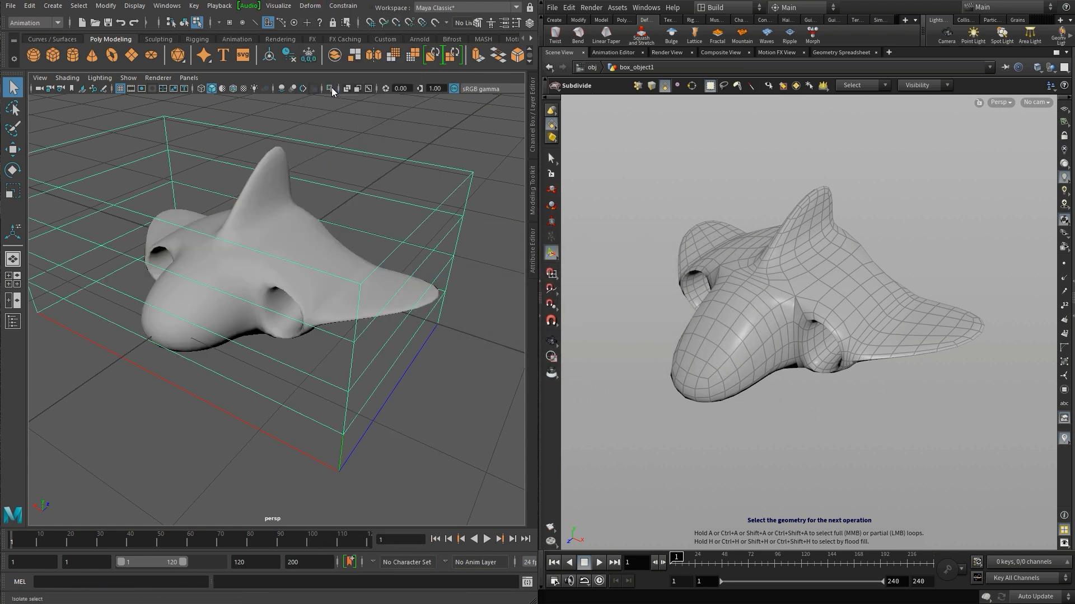
- Set the Maya lattice's divisions to S 4, T 2 and U 6, and return to the full viewport
click(532, 246)
click(350, 98)
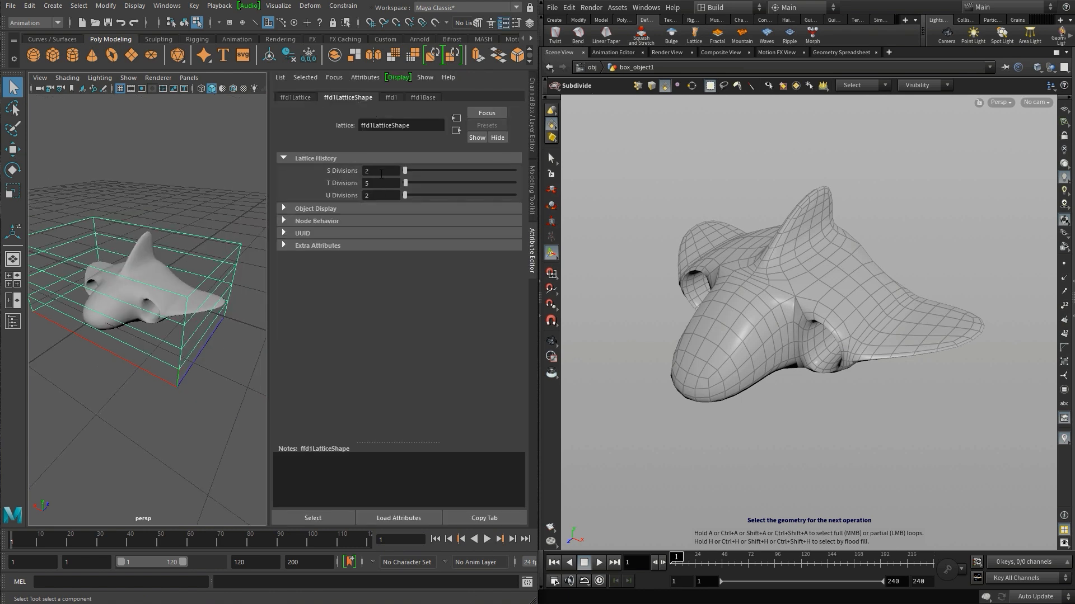
click(381, 171)
text(4)
key(Tab)
text(2)
key(Tab)
text(6)
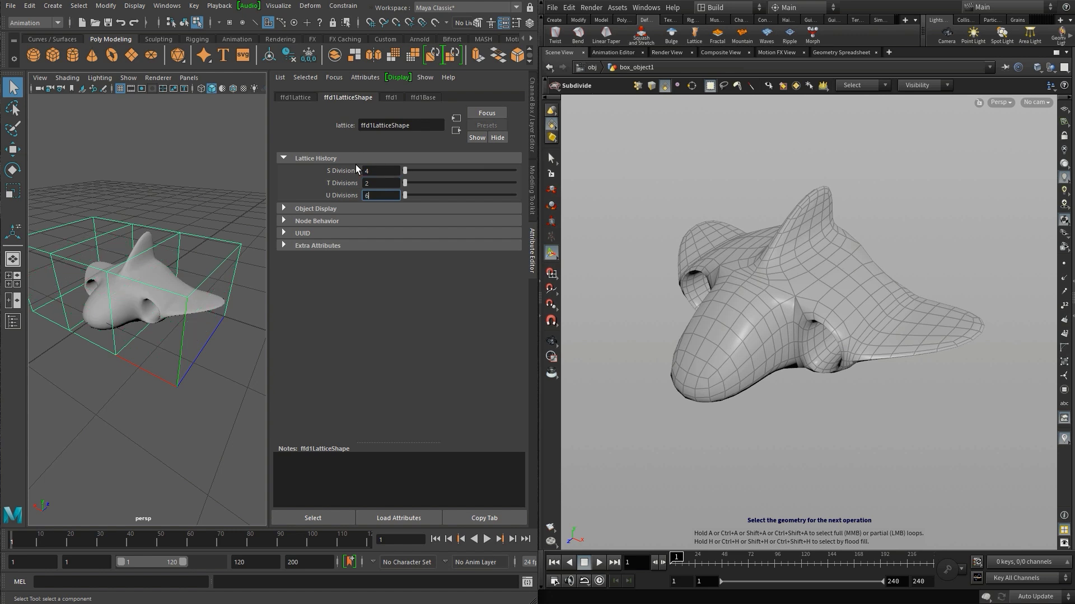
click(532, 250)
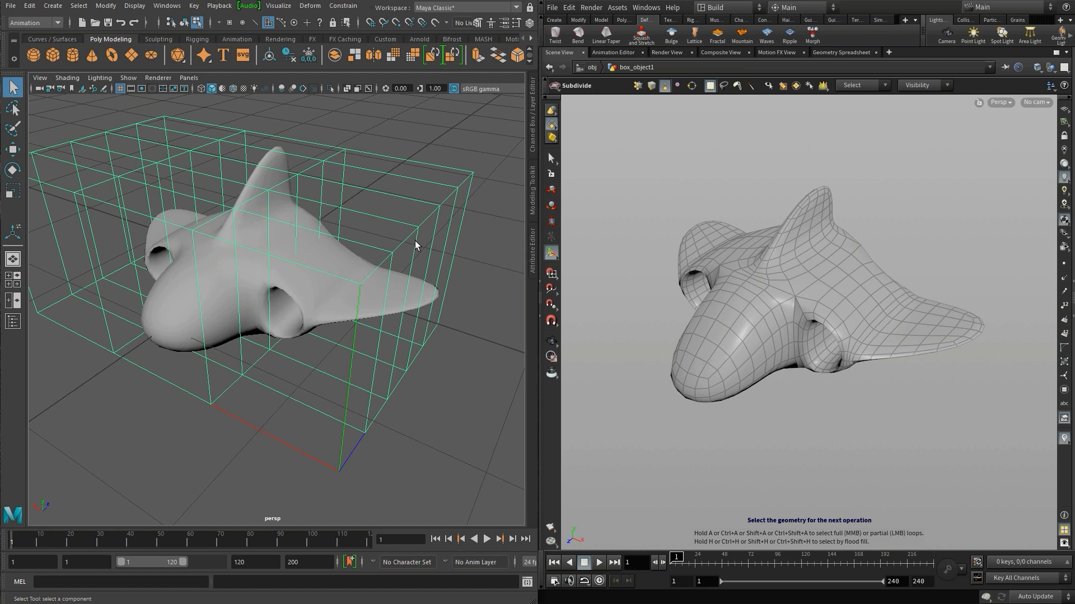
- Switch Maya to component point selection so the lattice's control points can be edited
alt+right_drag(414, 235, 322, 260)
alt+middle_drag(322, 260, 383, 265)
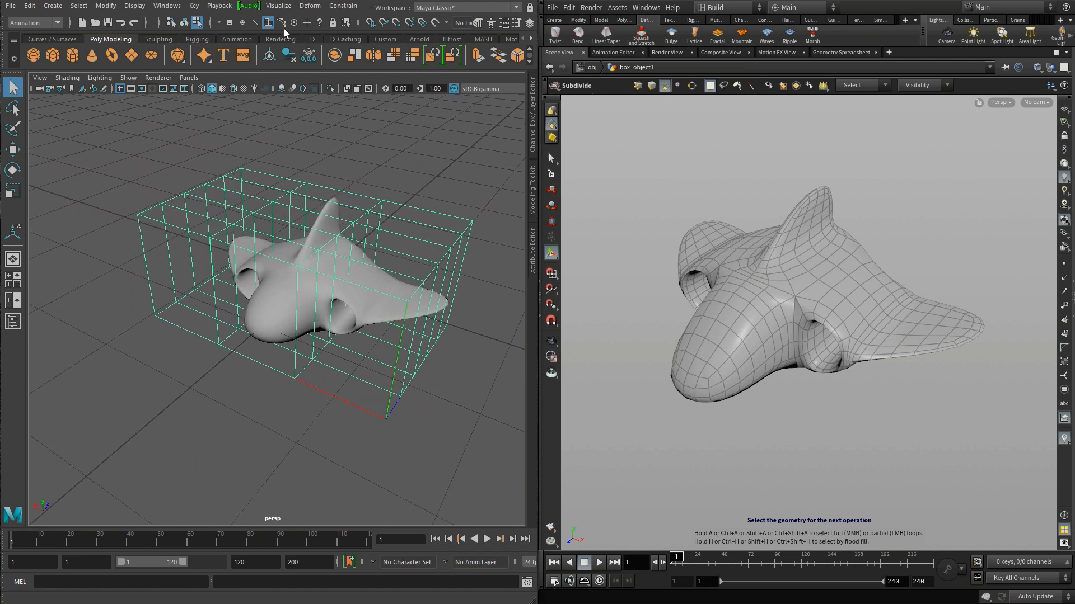
click(228, 23)
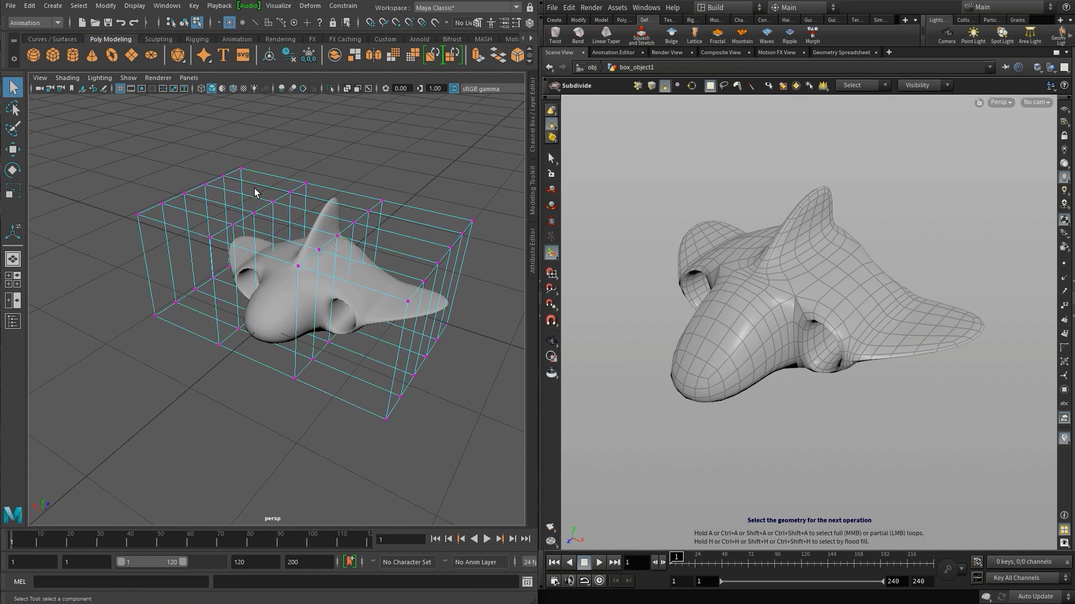
- In Maya, select the outer rear lattice points on both sides and scale them outward to widen the wings
drag(191, 156, 324, 253)
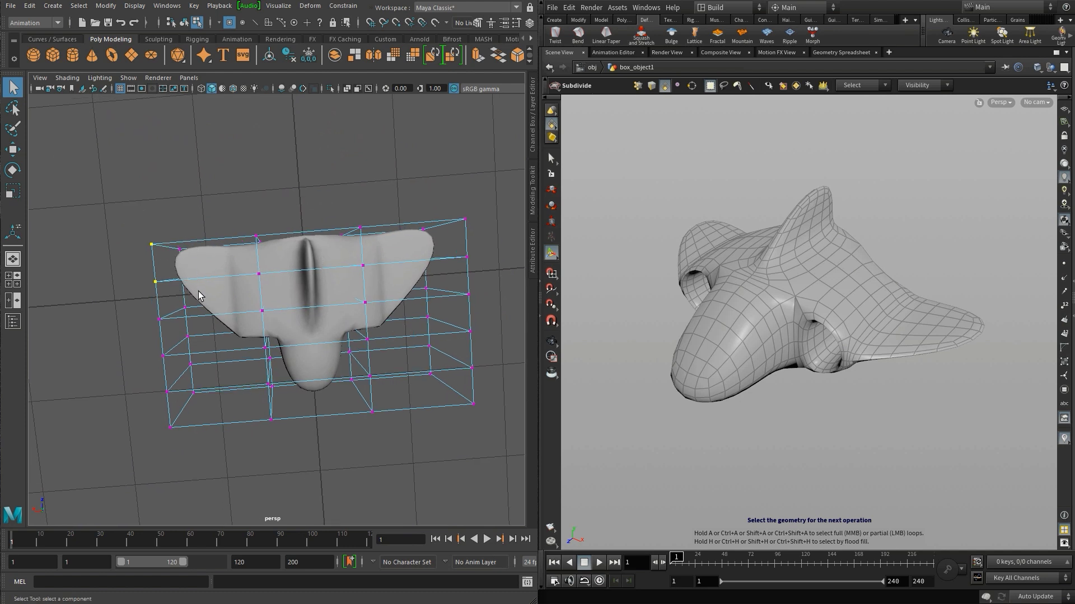
drag(487, 271, 407, 224)
key(e)
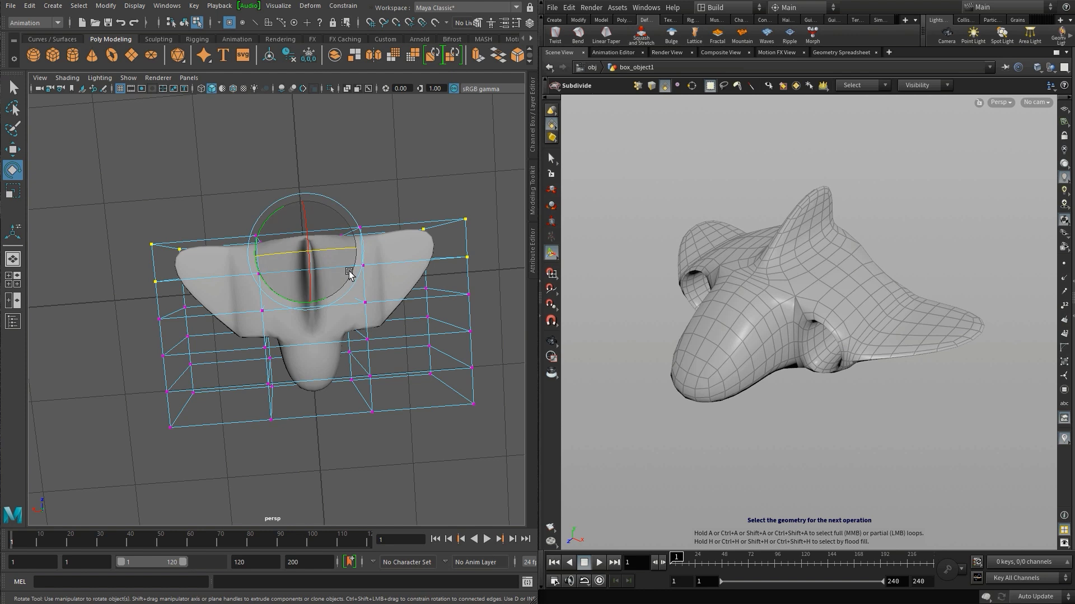
key(r)
mouse_move(252, 259)
mouse_down()
mouse_move(226, 255)
mouse_move(235, 251)
mouse_up()
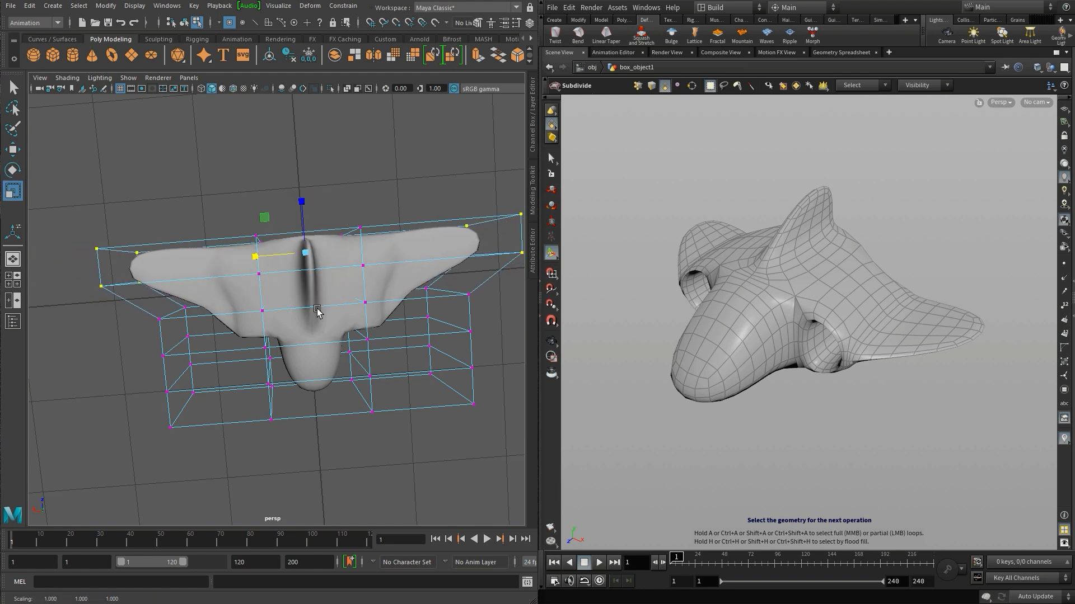
- Select the four upper middle lattice points at the rear and move them up to heighten the tail fin
alt+drag(334, 302, 315, 257)
drag(229, 168, 263, 214)
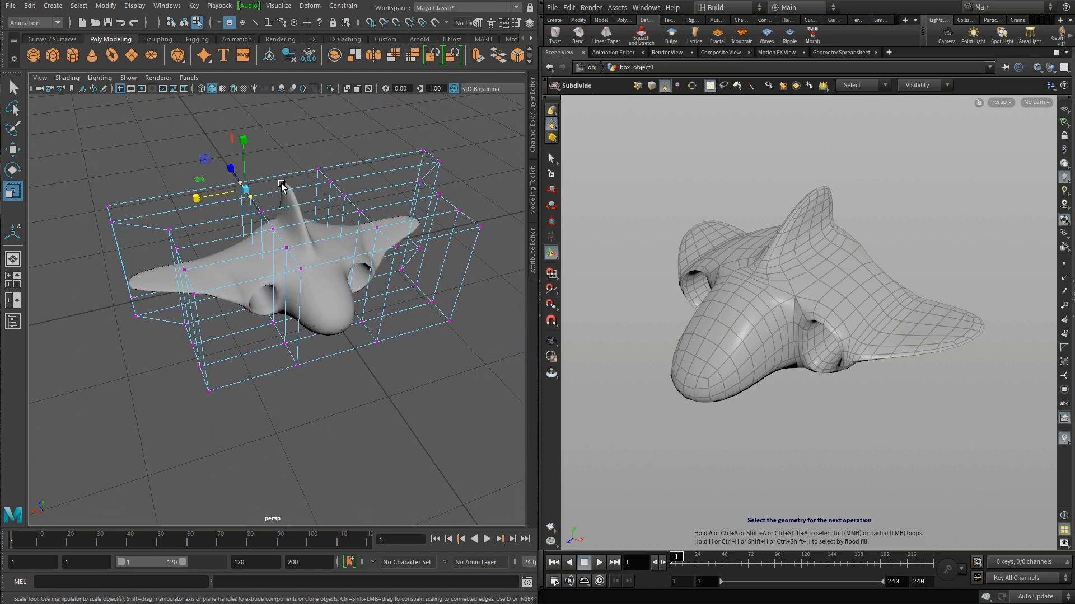
shift+drag(299, 158, 331, 196)
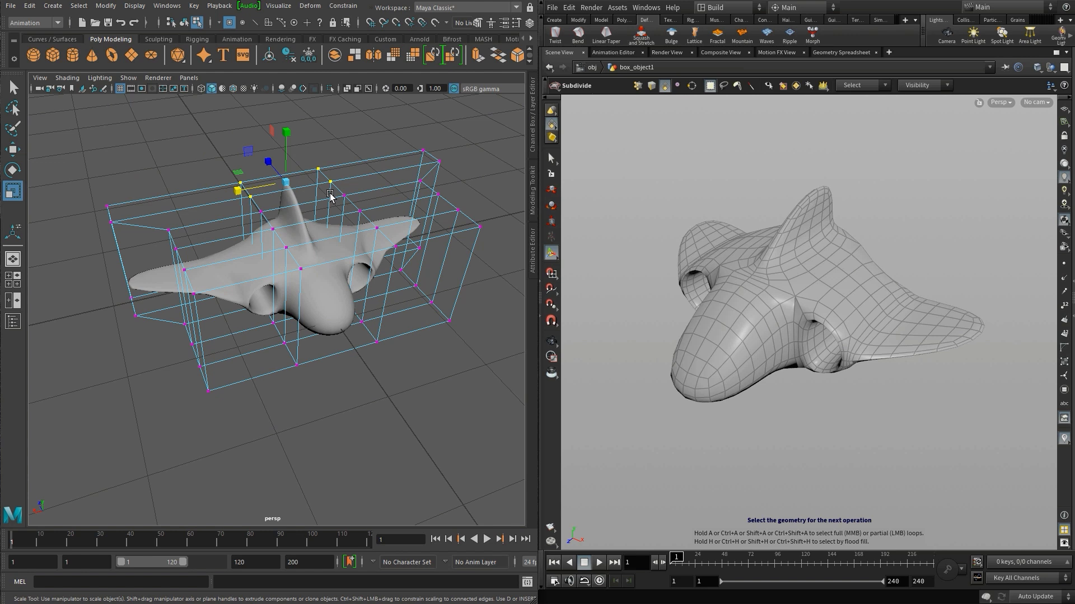
key(w)
mouse_move(287, 158)
mouse_down()
mouse_move(287, 141)
mouse_move(287, 150)
mouse_up()
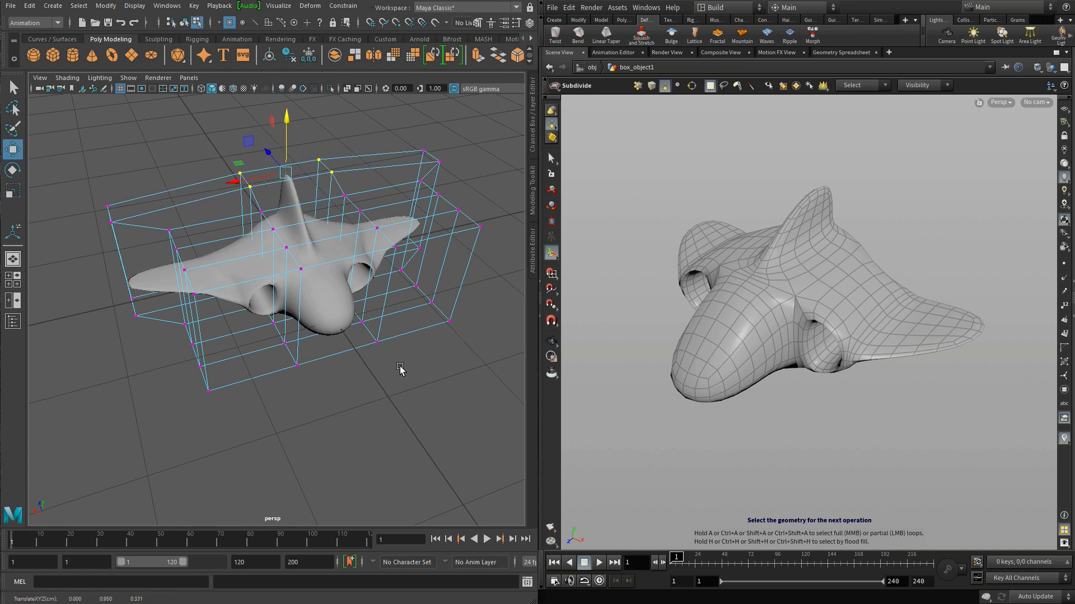
alt+drag(400, 370, 157, 159)
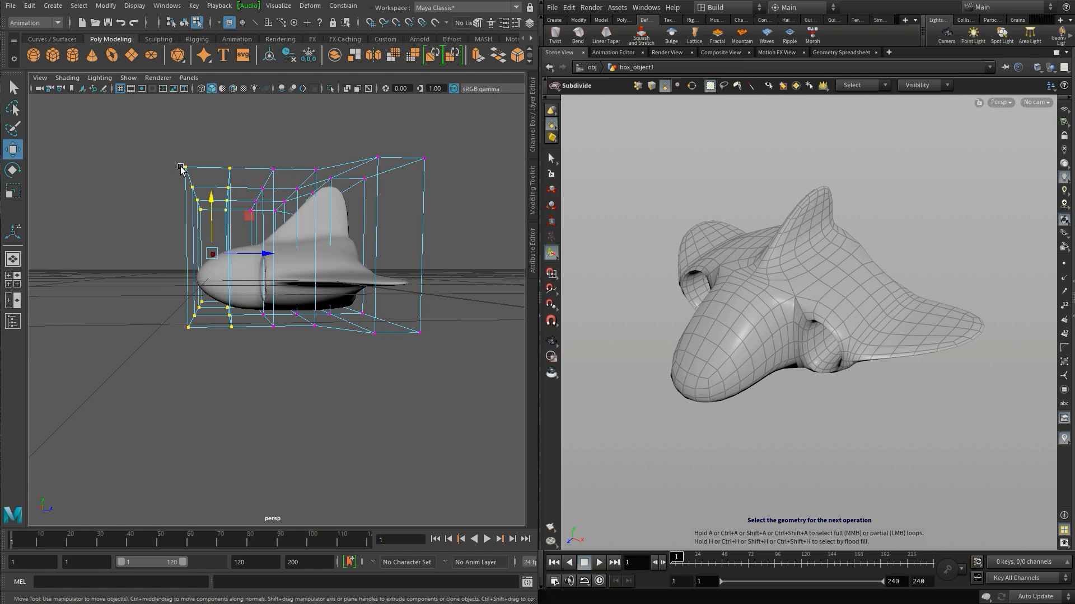
drag(210, 218, 210, 229)
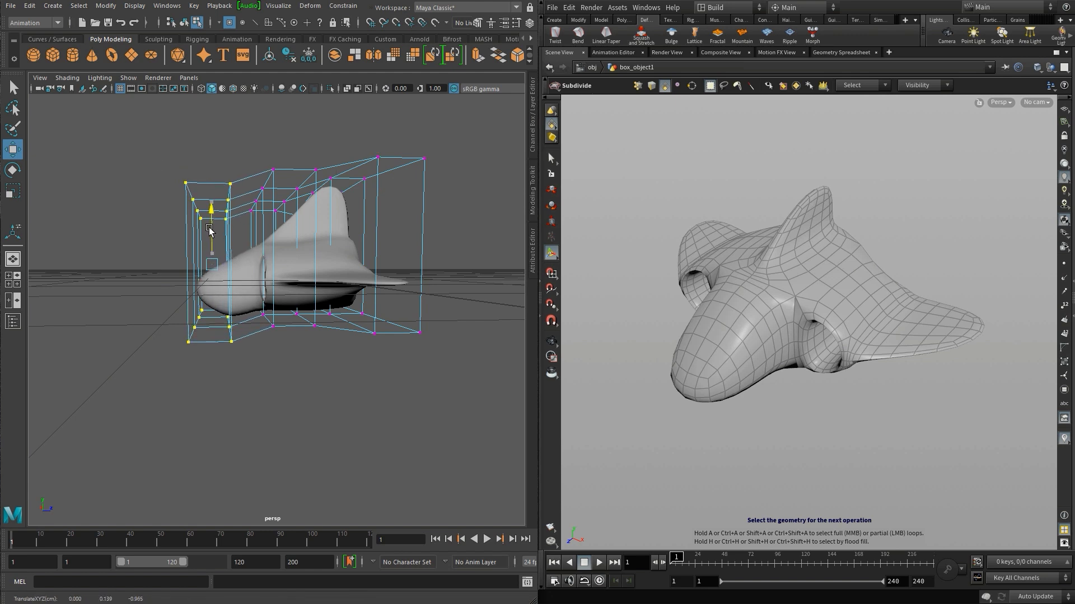
key(ctrl+z)
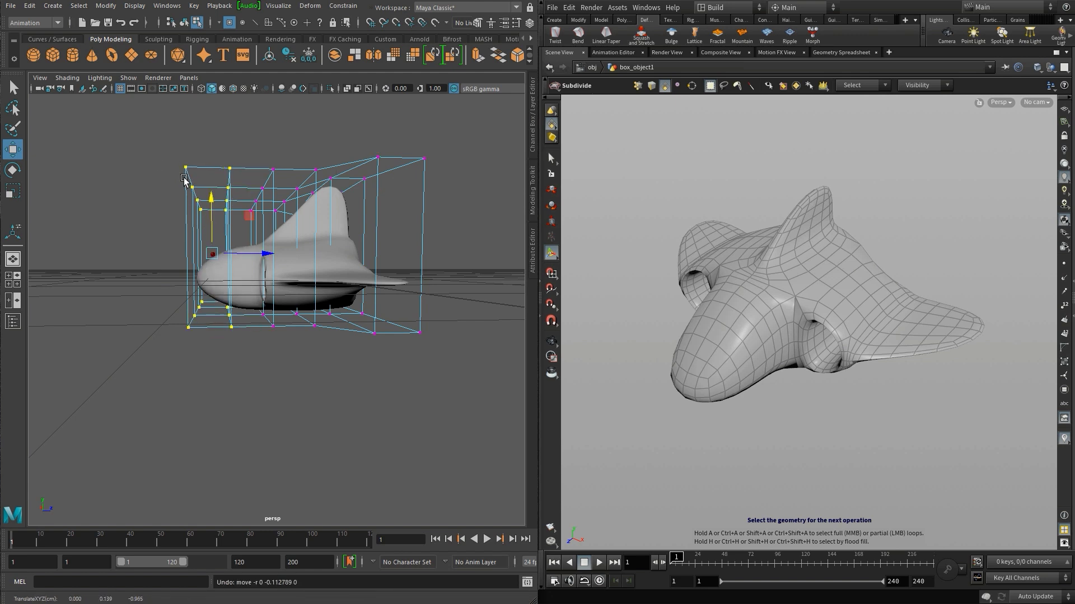
- Select only the frontmost row of lattice points and move it down and forward to stretch and droop the nose
drag(159, 146, 209, 337)
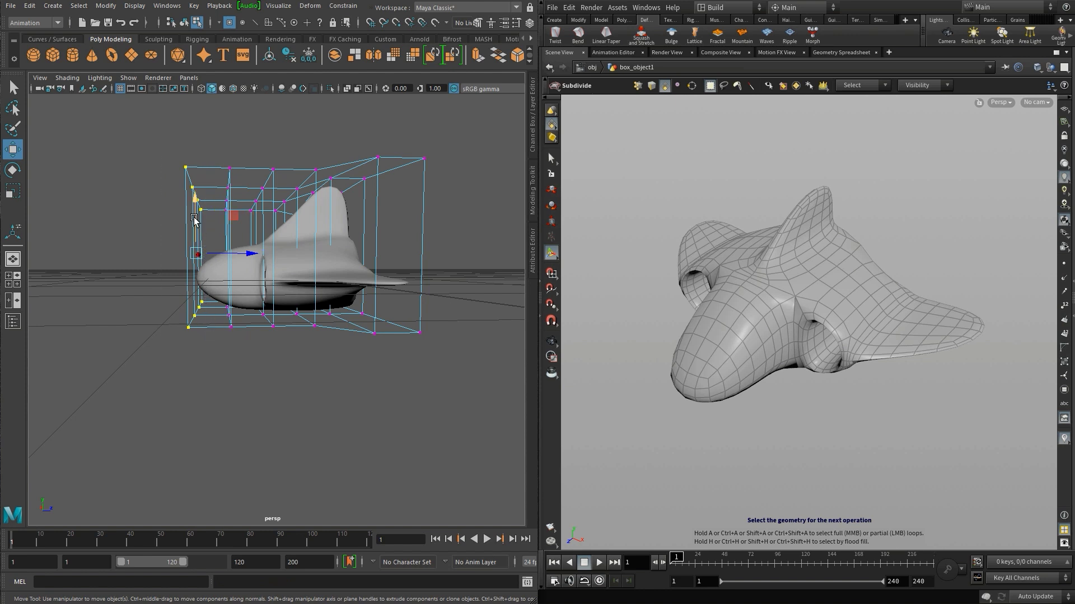
drag(195, 216, 195, 223)
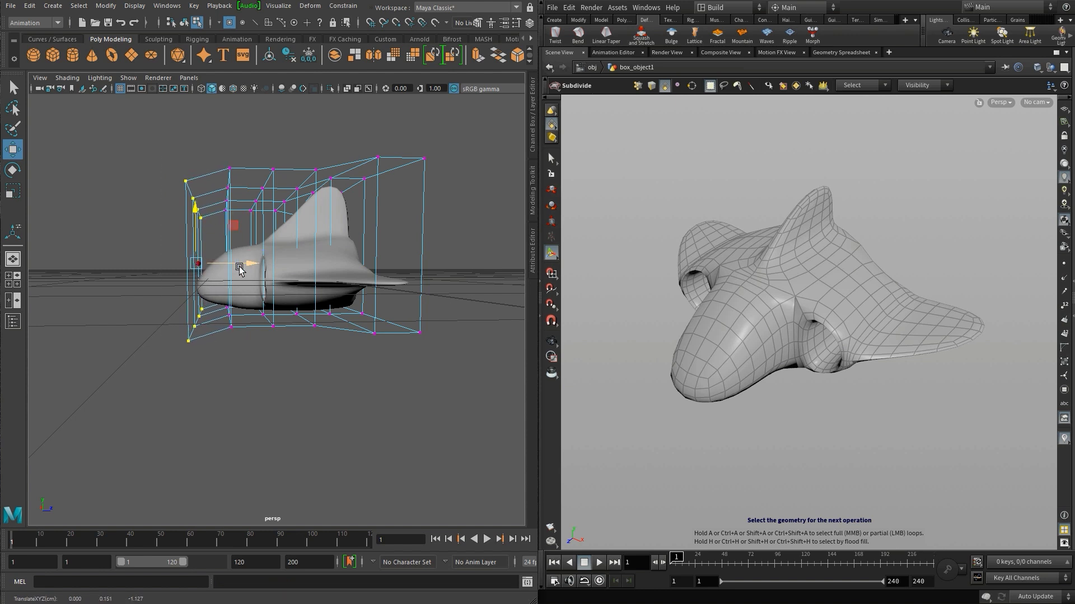
drag(247, 267, 231, 267)
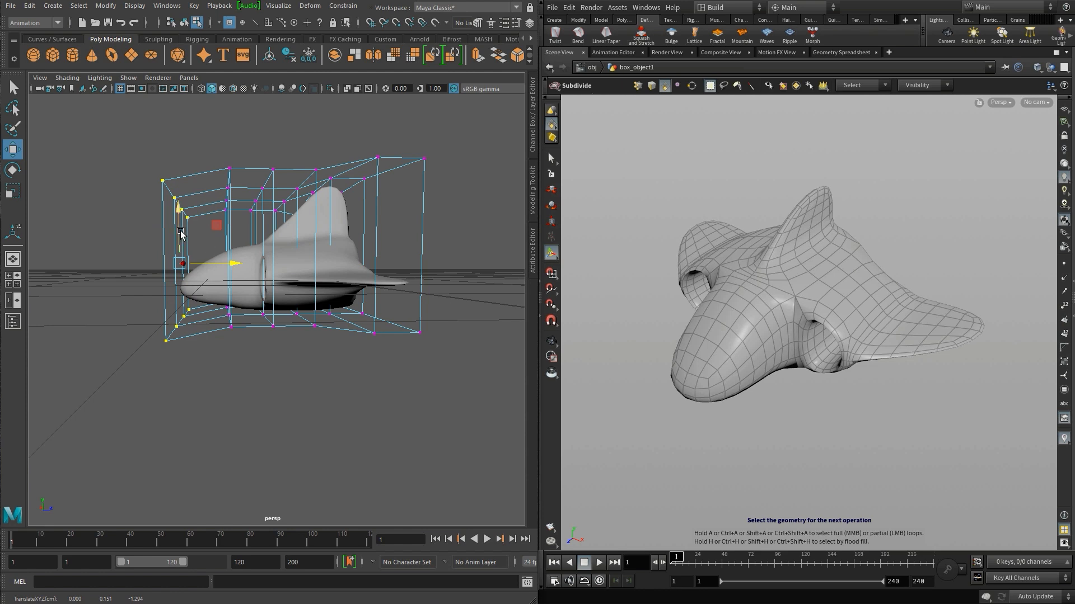
drag(179, 221, 177, 242)
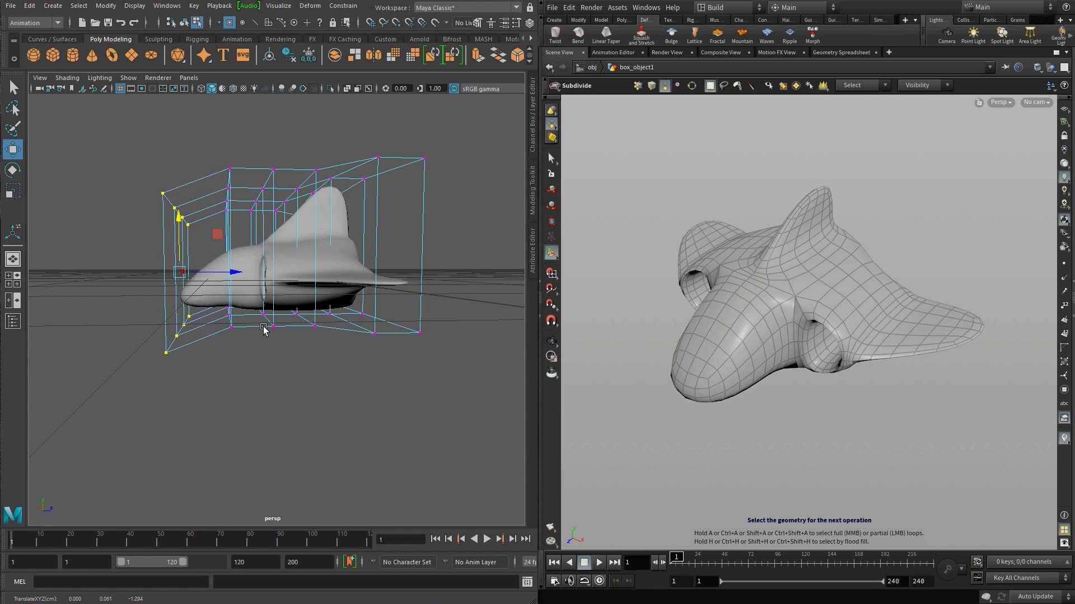
alt+drag(263, 326, 345, 344)
alt+middle_drag(368, 354, 329, 350)
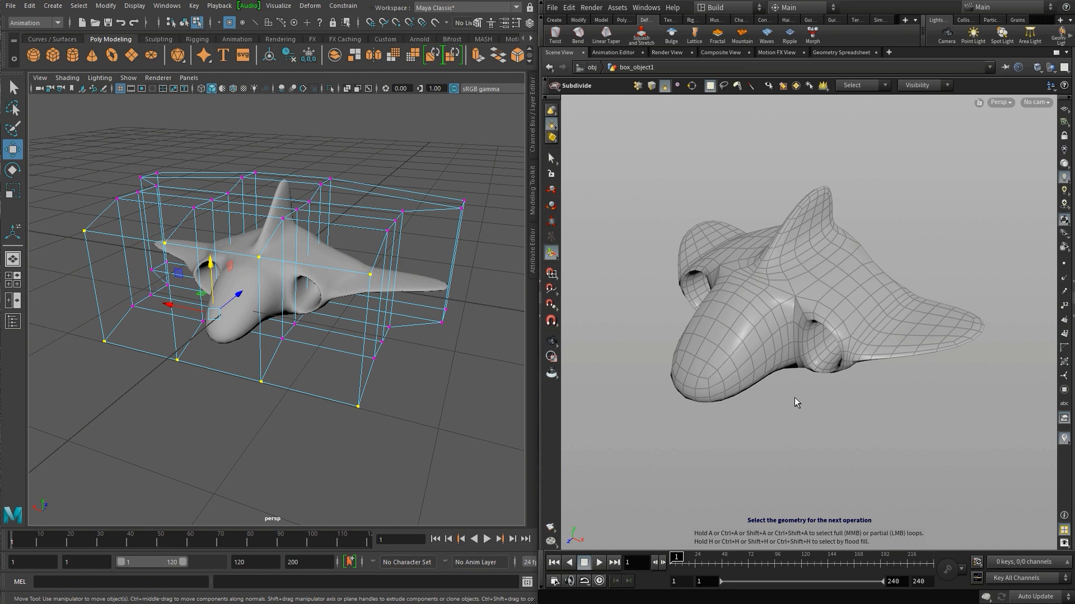
- In Houdini, apply a Lattice deformer to all points of the subdivided spaceship without choosing a deforming point cloud
click(802, 282)
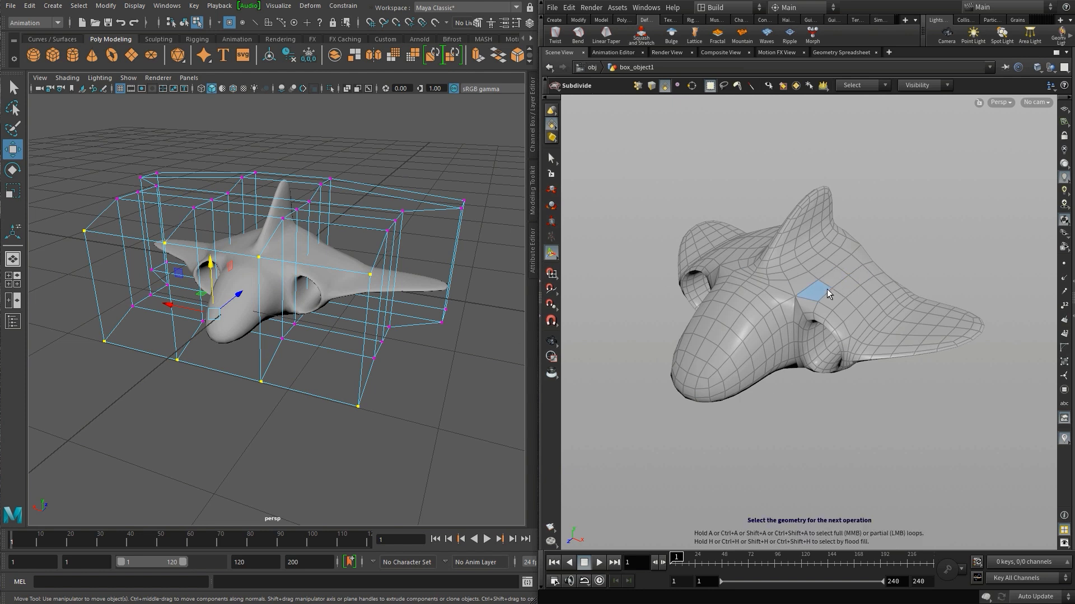
drag(832, 298, 755, 300)
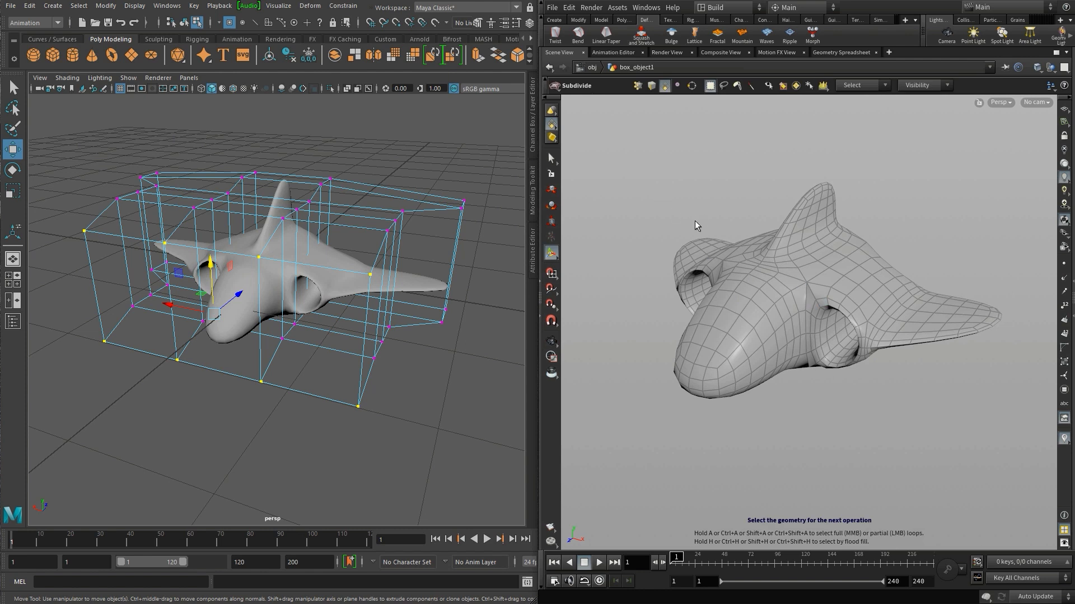
key(n)
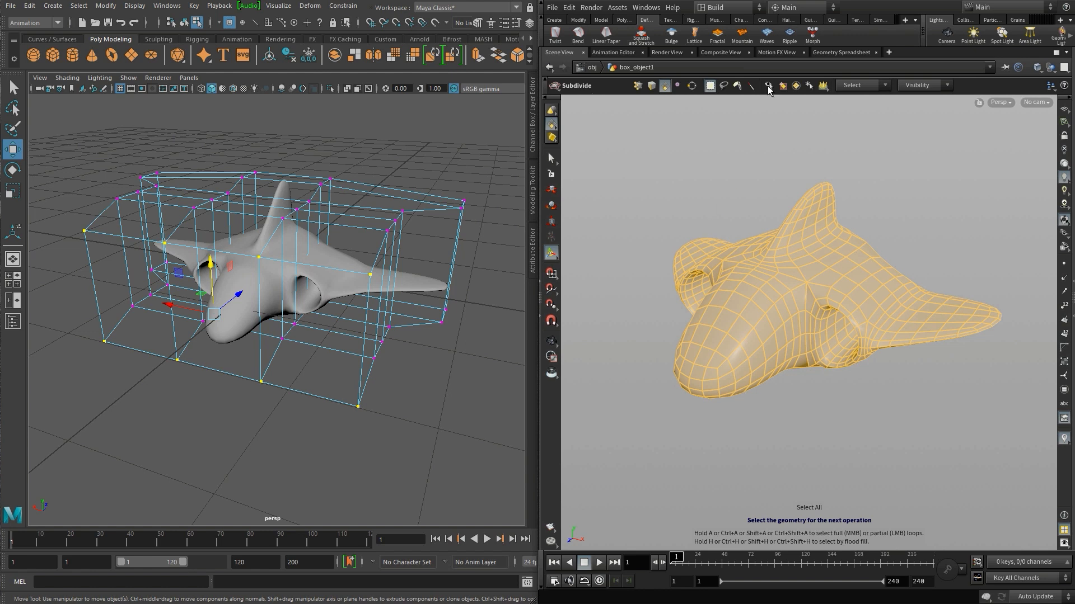
click(694, 35)
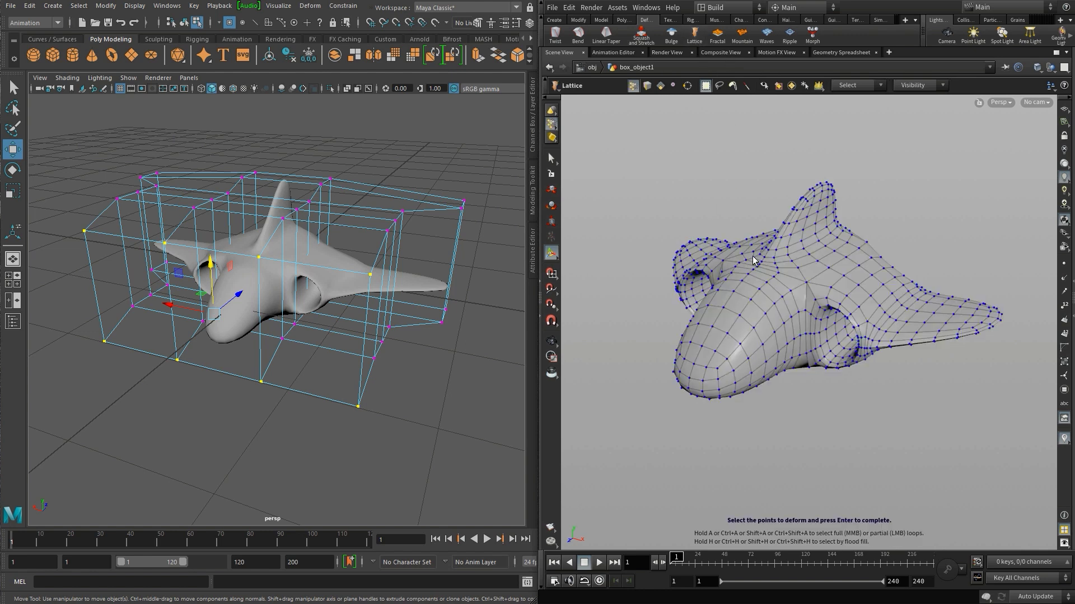
drag(658, 159, 1021, 441)
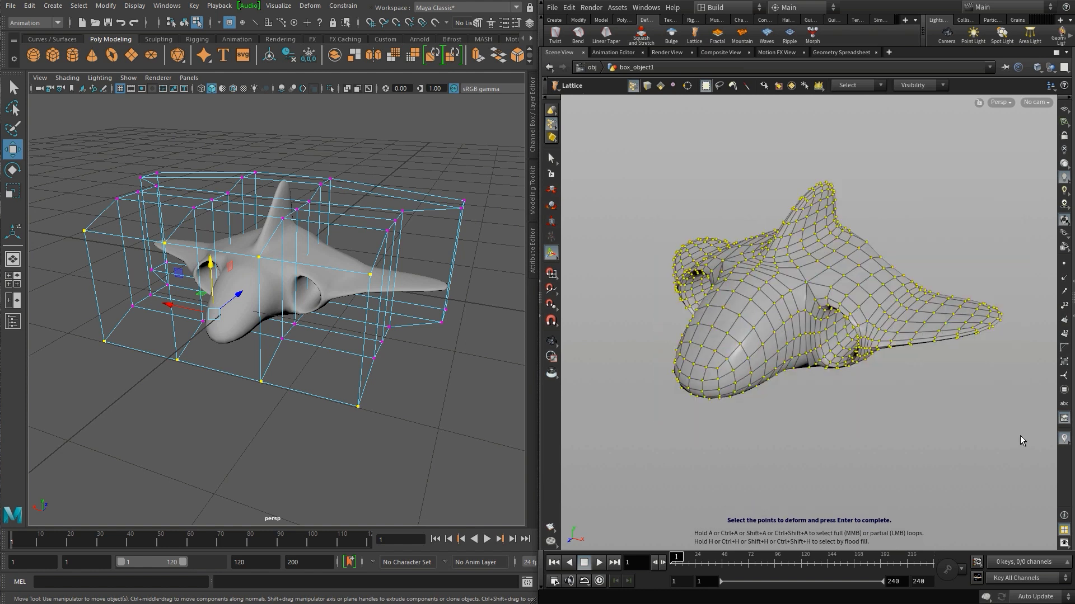
key(Return)
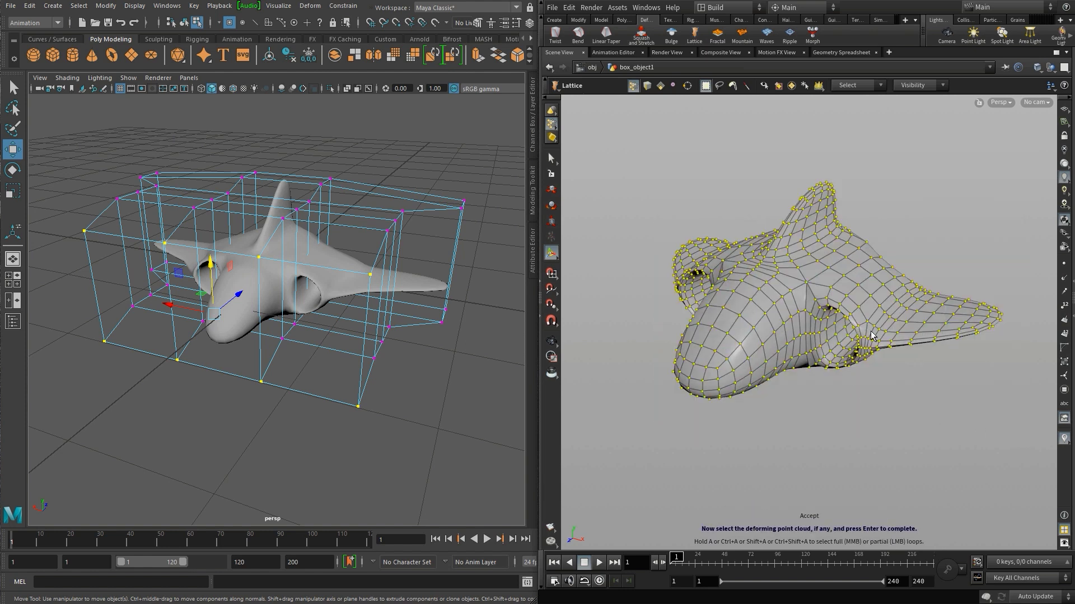
key(Return)
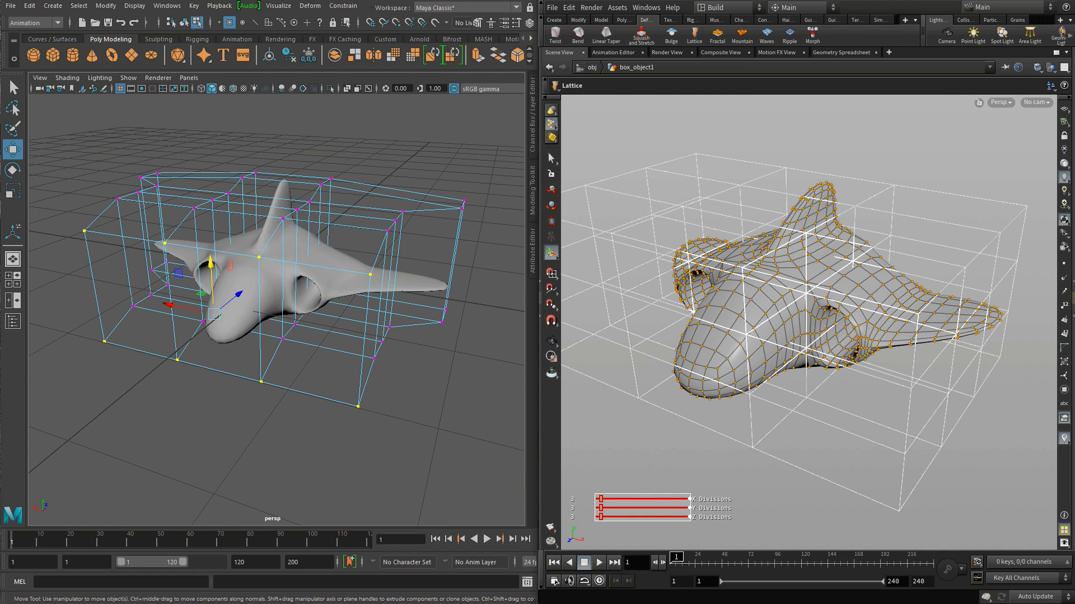
- Show the lattice1 node's parameters and set its divisions to 3, 1 and 5
click(1070, 317)
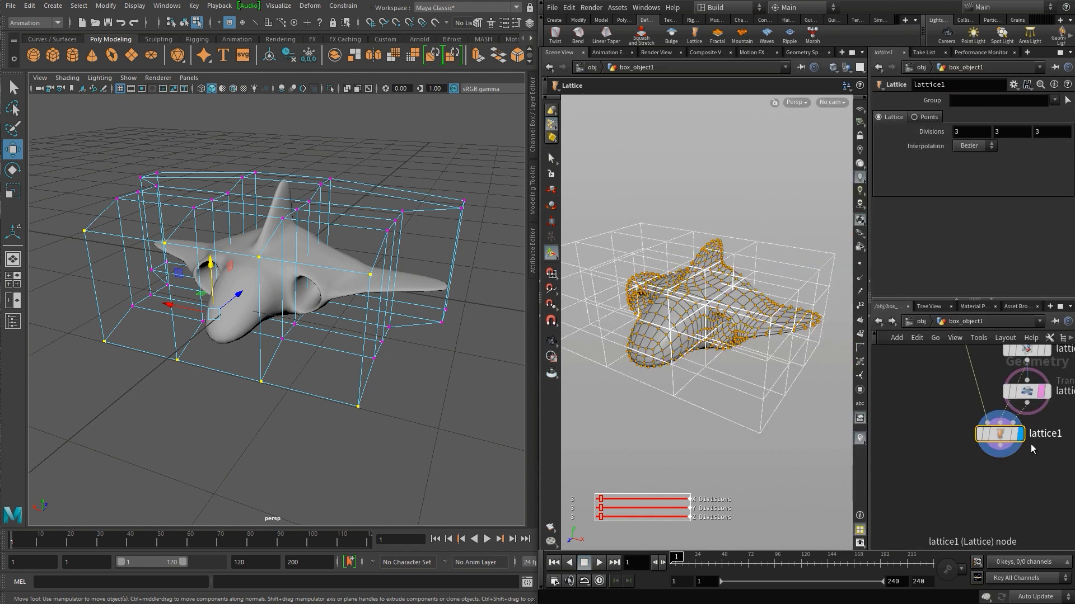
key(h)
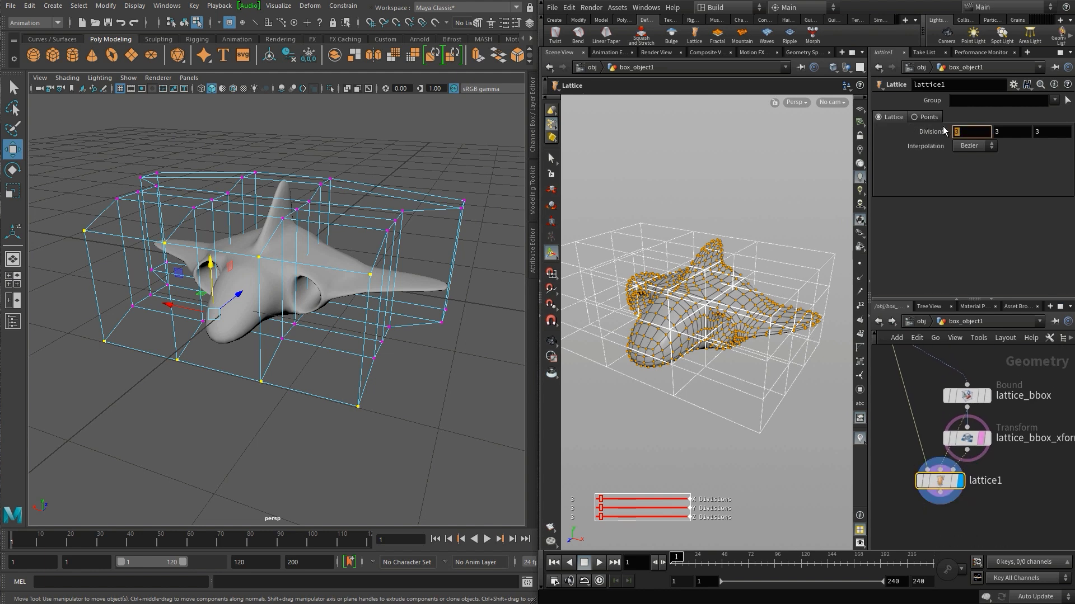
key(Tab)
text(1)
key(Tab)
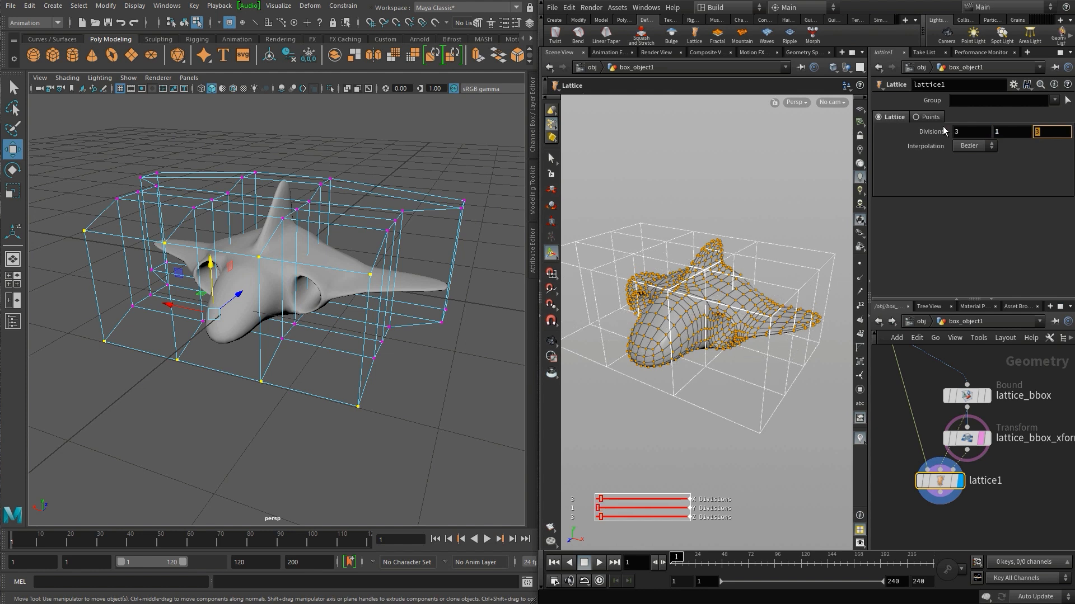
key(Tab)
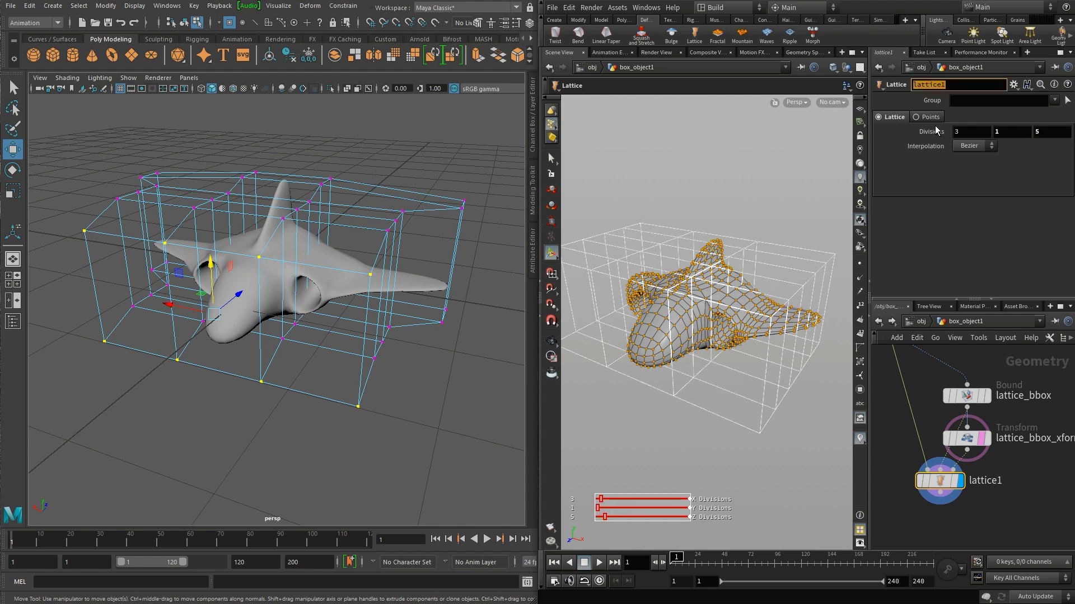
- Select the lattice_bbox_xform node, then scale the cage's outer rear points on both sides outward to widen the wings
click(966, 441)
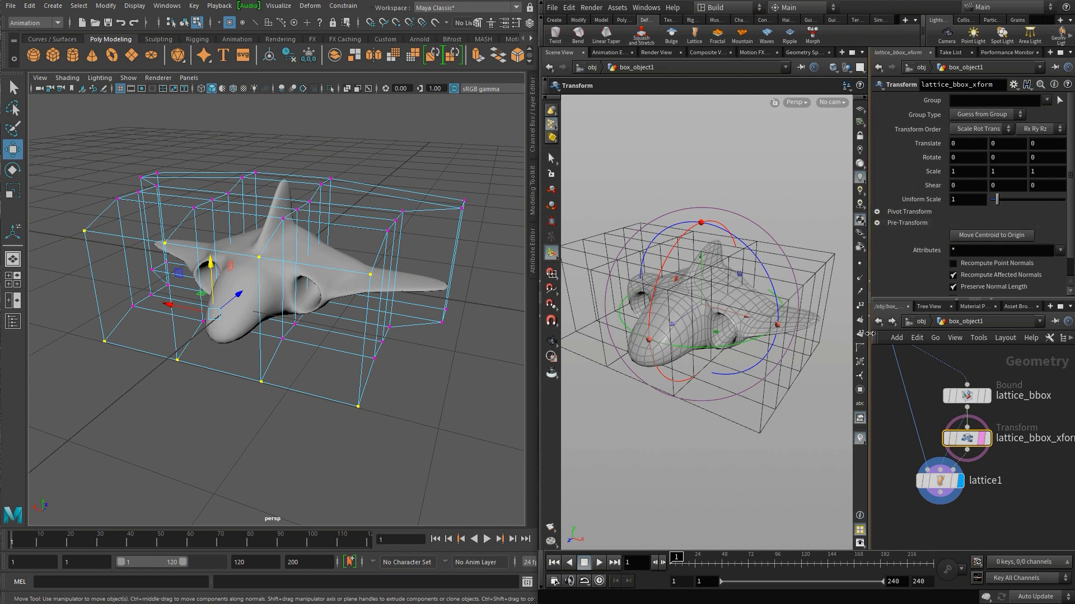
alt+right_drag(847, 331, 707, 347)
alt+drag(777, 334, 819, 428)
key(s)
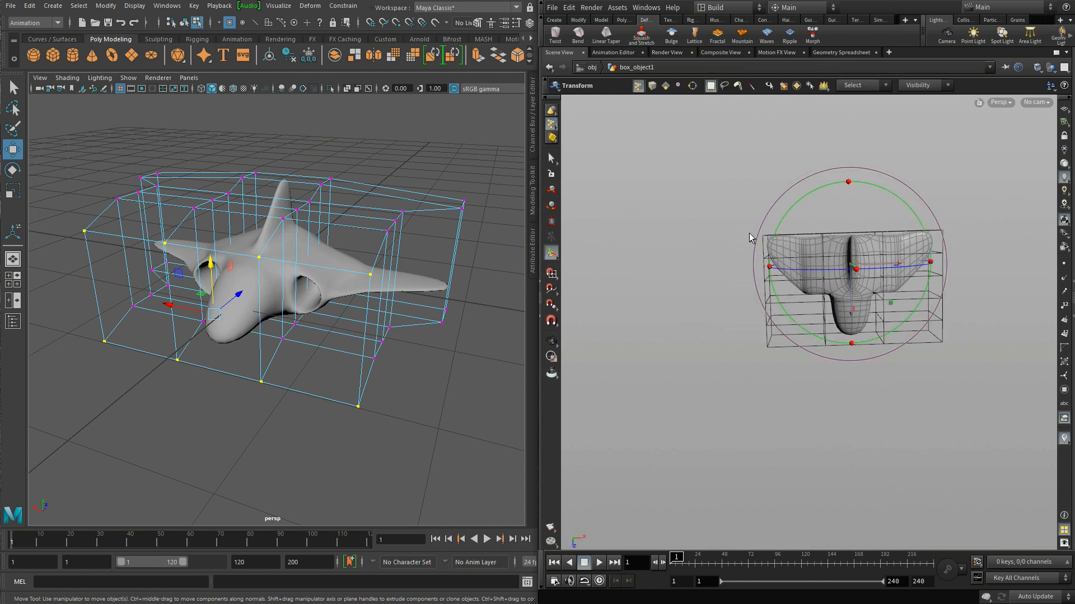
drag(749, 233, 789, 266)
shift+drag(924, 220, 955, 265)
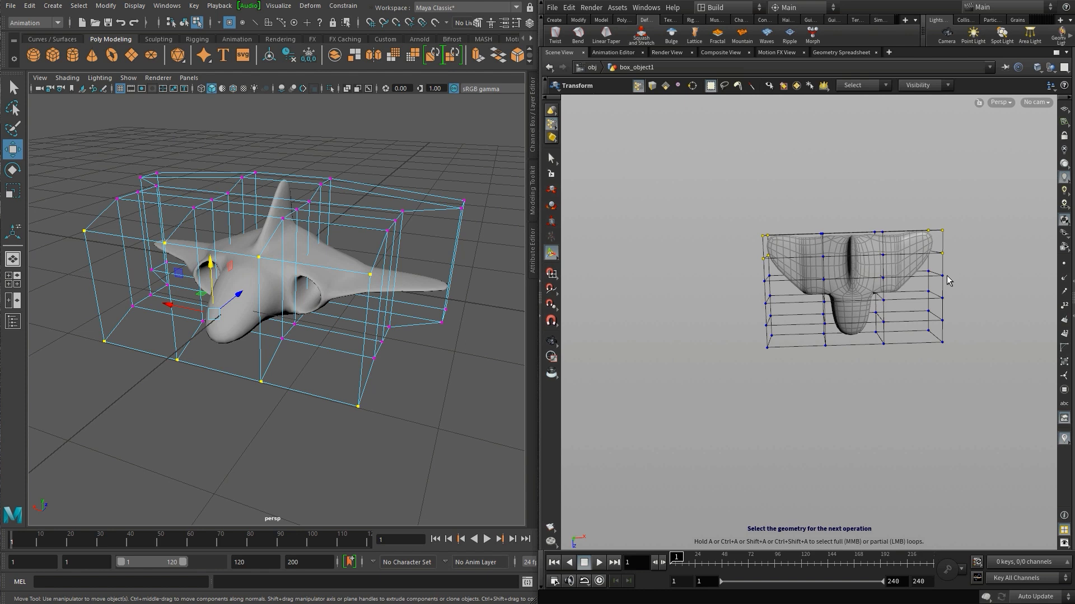
key(e)
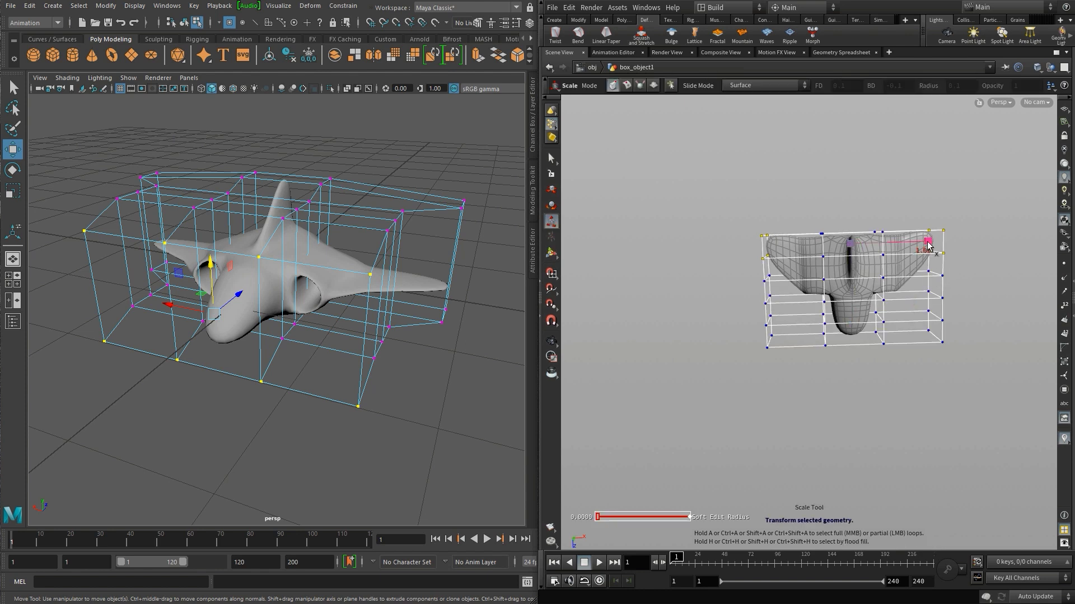
drag(927, 241, 806, 249)
- Move the four upper middle points at the rear of the Houdini lattice cage up to raise the tail fin
key(Escape)
key(e)
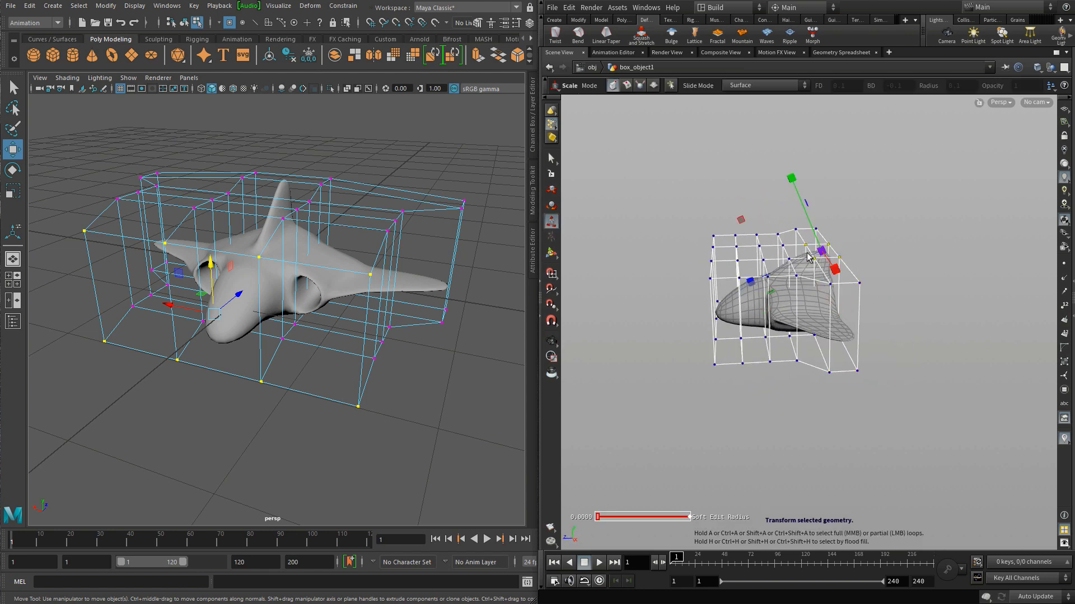
key(w)
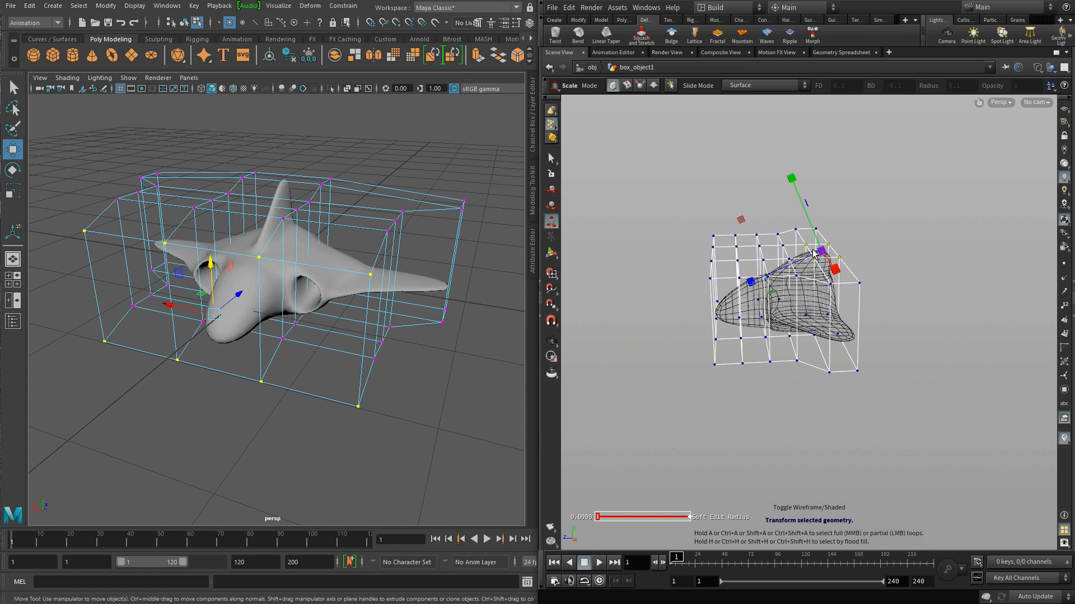
key(w)
key(t)
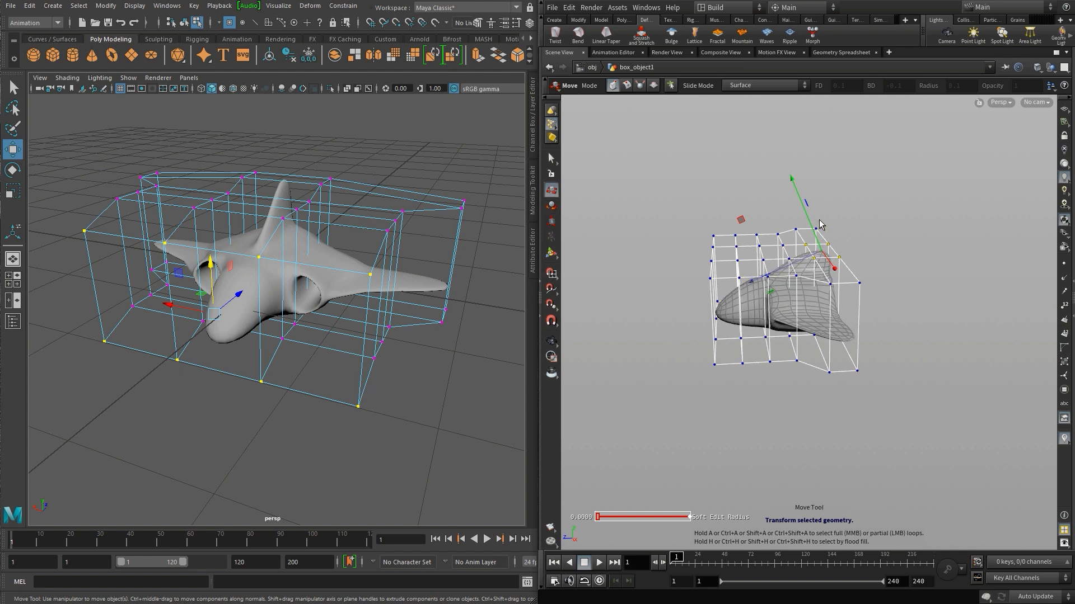
drag(812, 234, 804, 243)
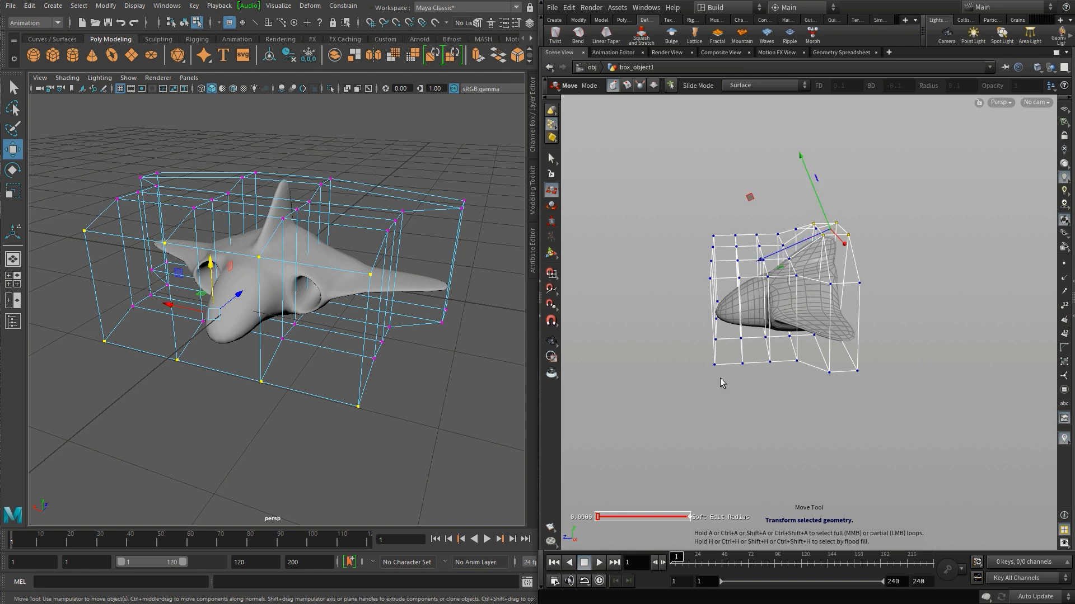
- Select the front face points of the Houdini lattice cage and move them forward and down to reshape the nose
alt+drag(724, 379, 718, 352)
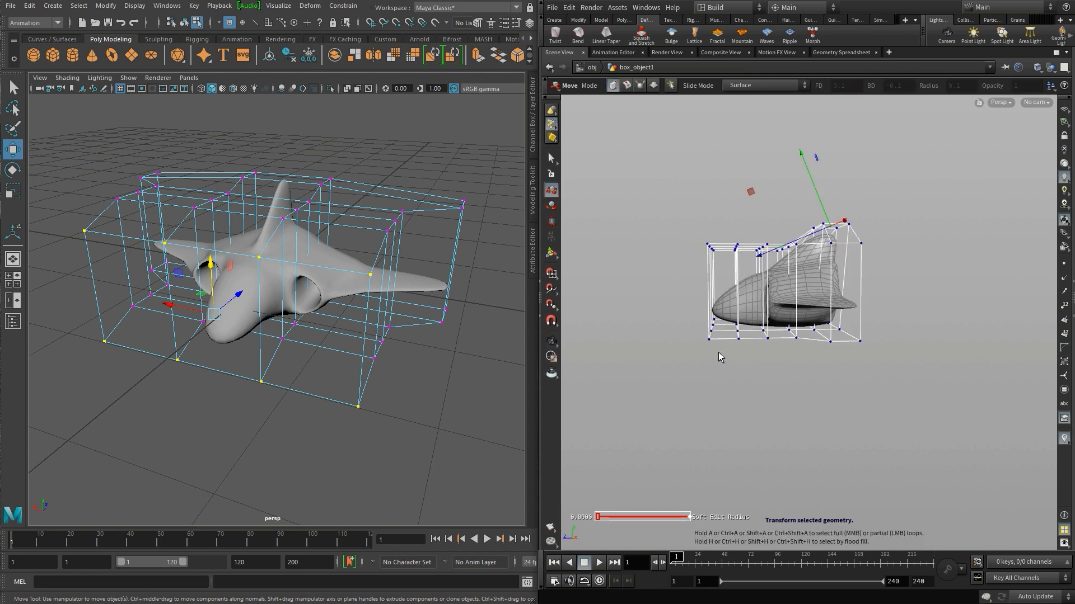
drag(676, 233, 726, 350)
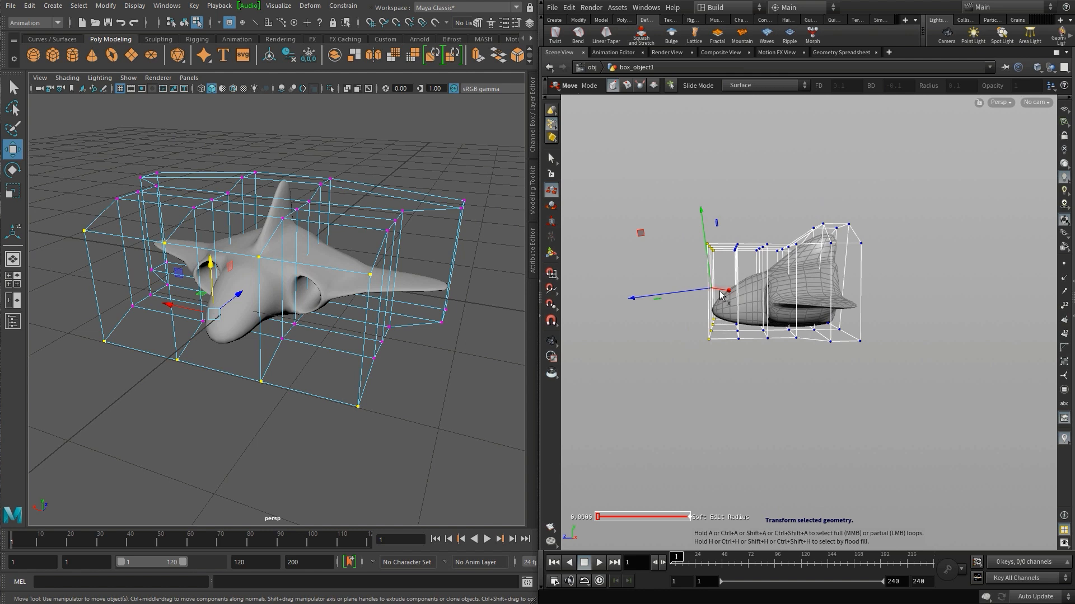
alt+drag(720, 295, 837, 374)
alt+right_drag(837, 374, 856, 350)
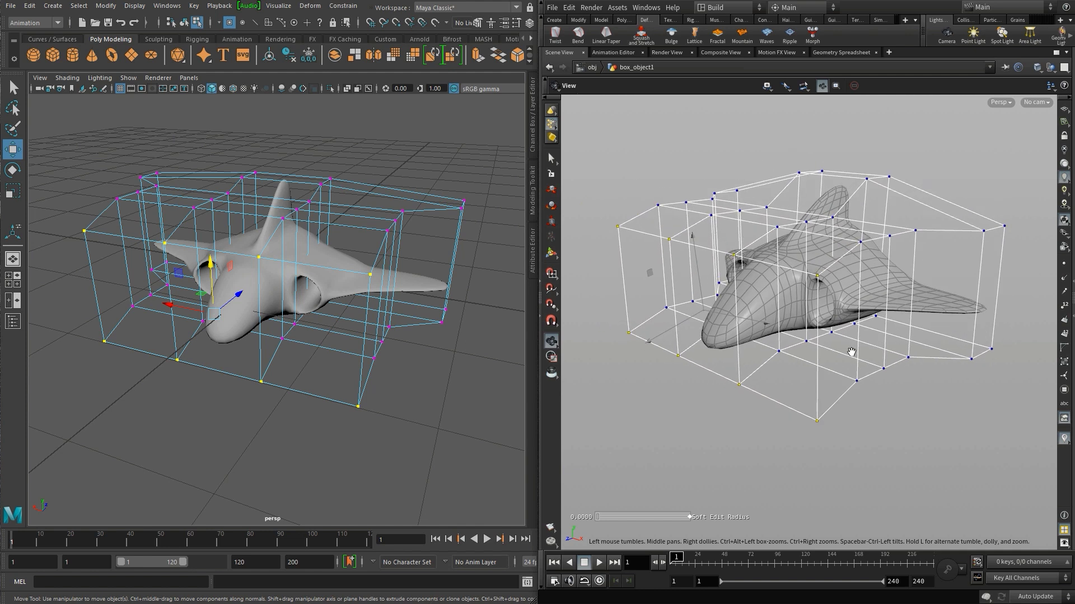
alt+drag(851, 352, 851, 375)
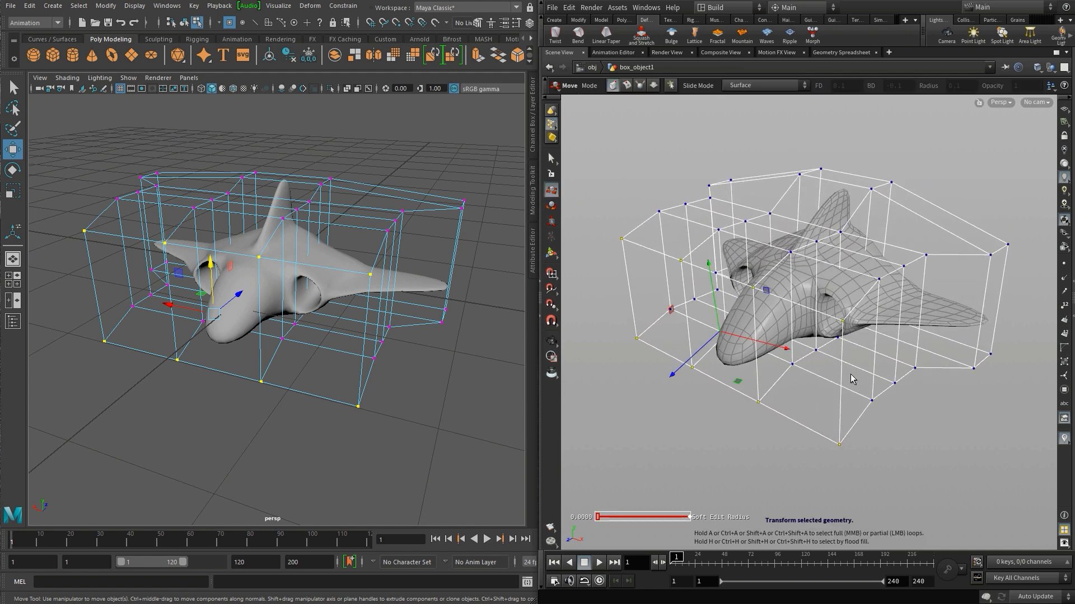
- Leave the lattice edit, go up to the object level and deselect the spaceship
key(s)
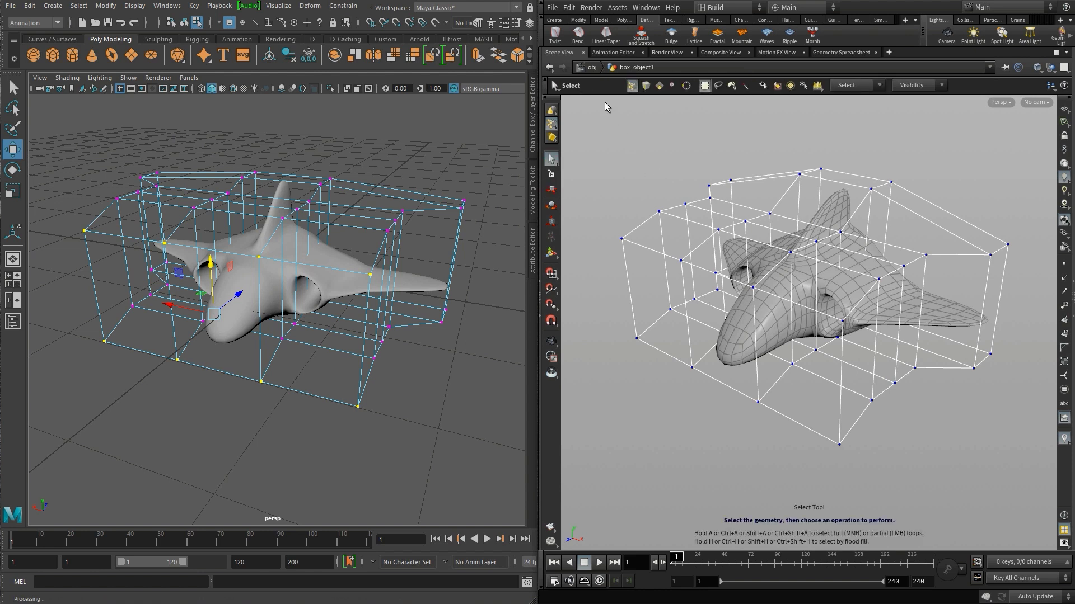
key(u)
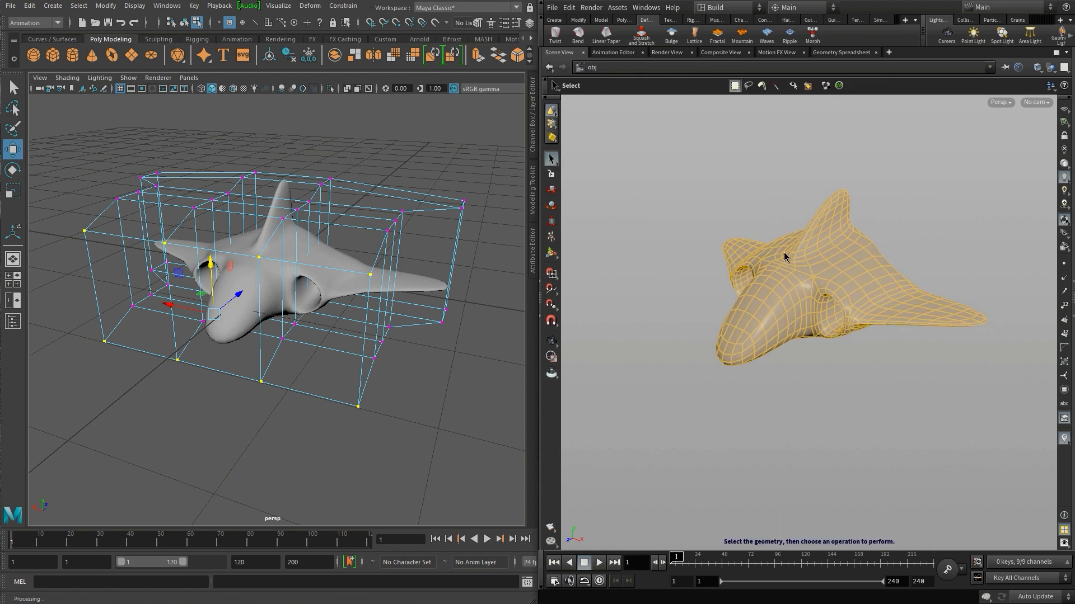
click(866, 439)
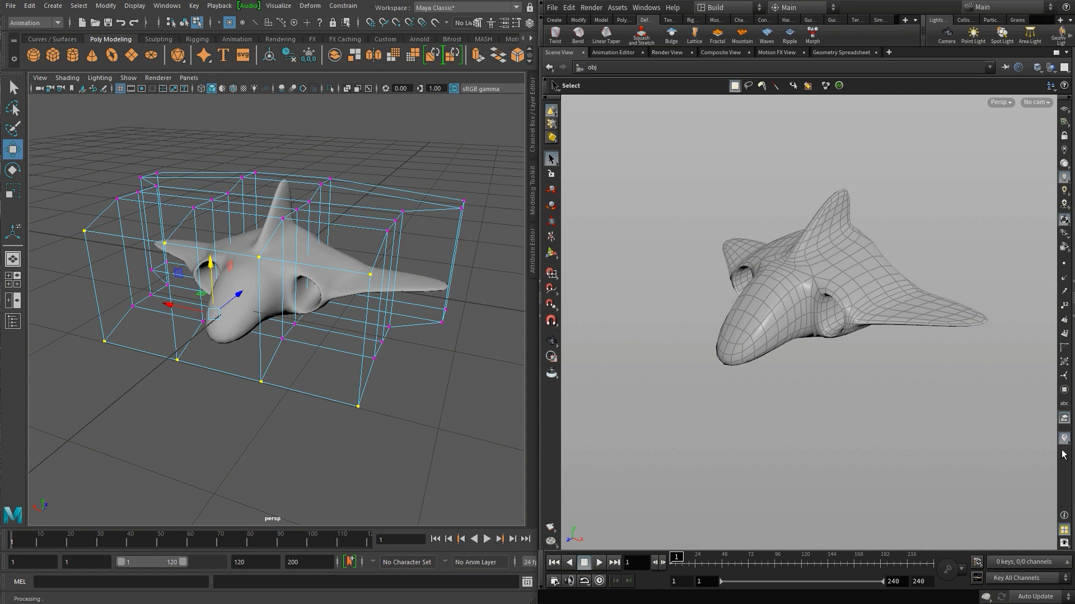
- Show the parameter and network panes, and examine the lattice nodes inside box_object1 before returning to the object level
click(1070, 315)
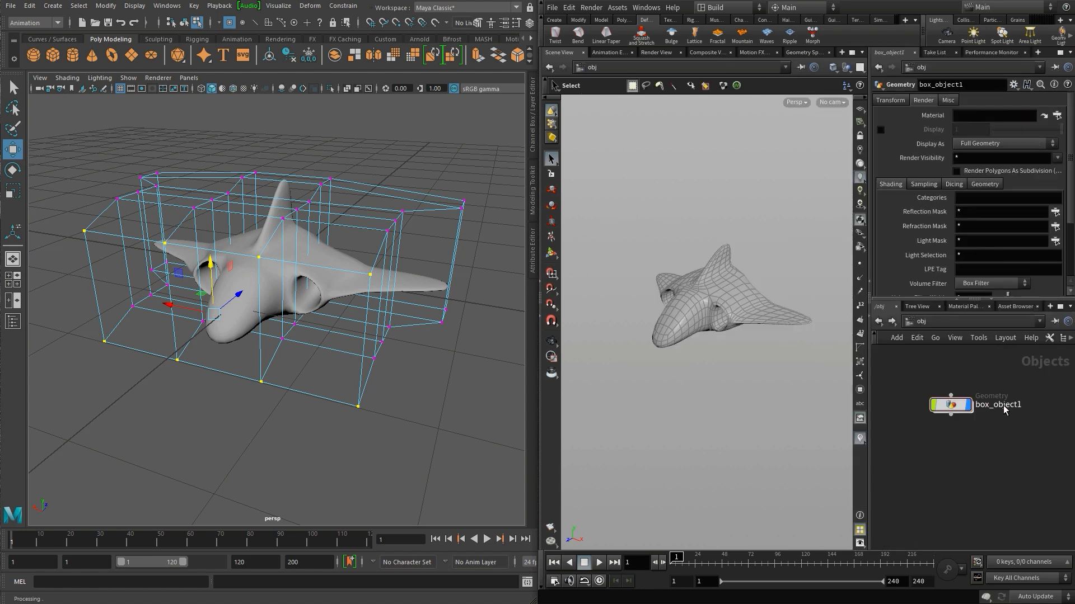
double_click(953, 406)
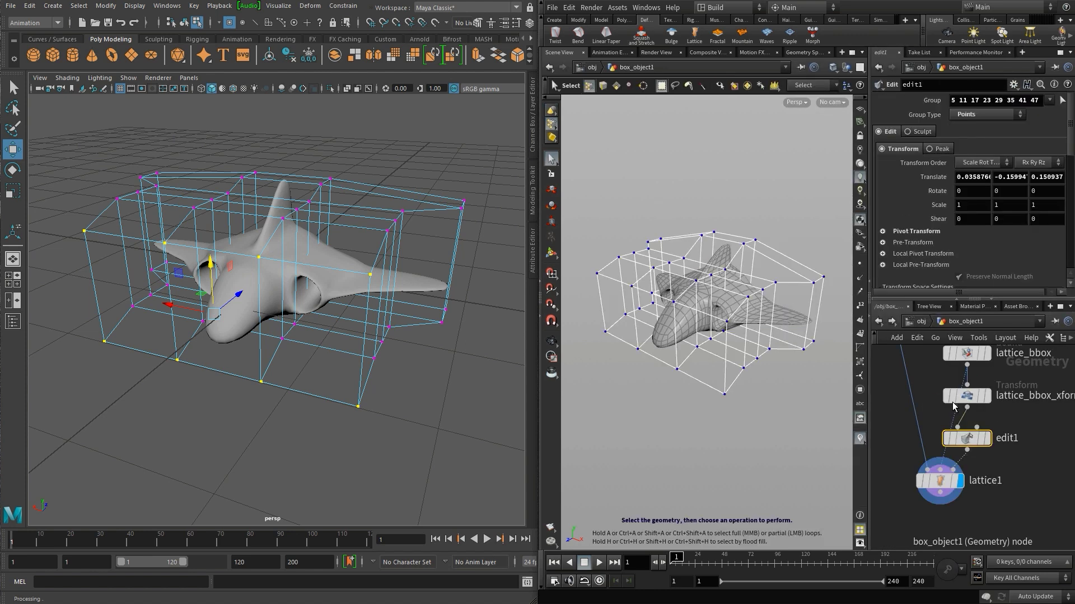
click(919, 322)
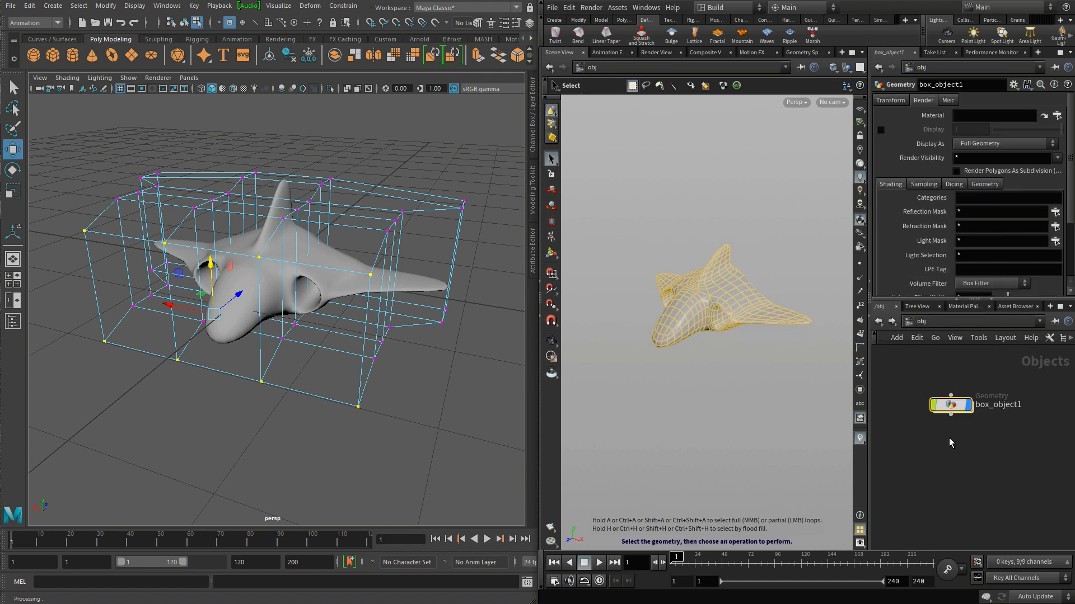
click(924, 474)
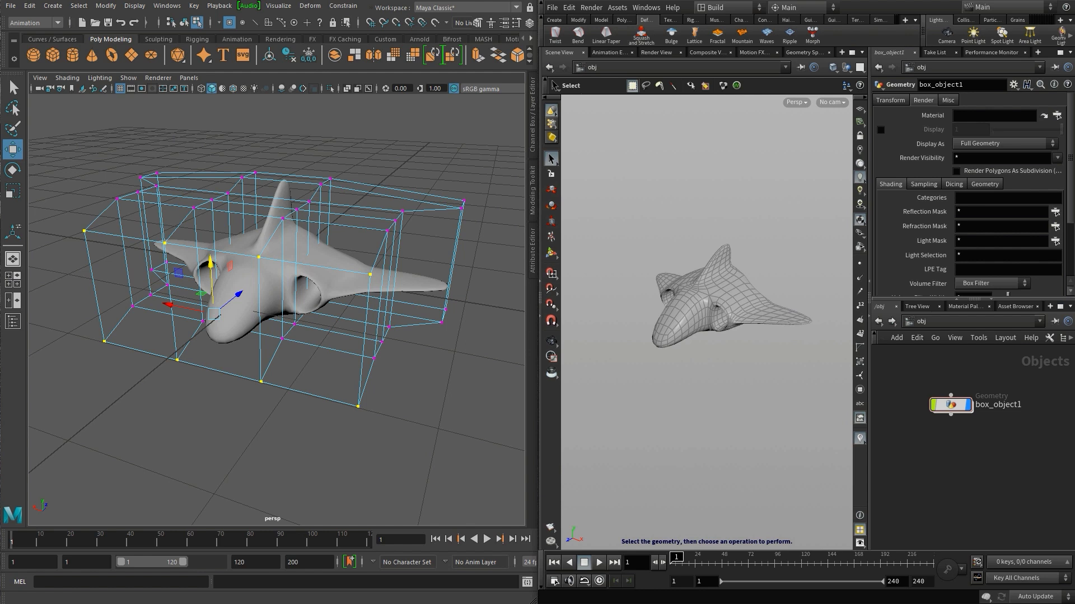
- In Maya, deselect the lattice points and switch from component to object selection mode
click(300, 153)
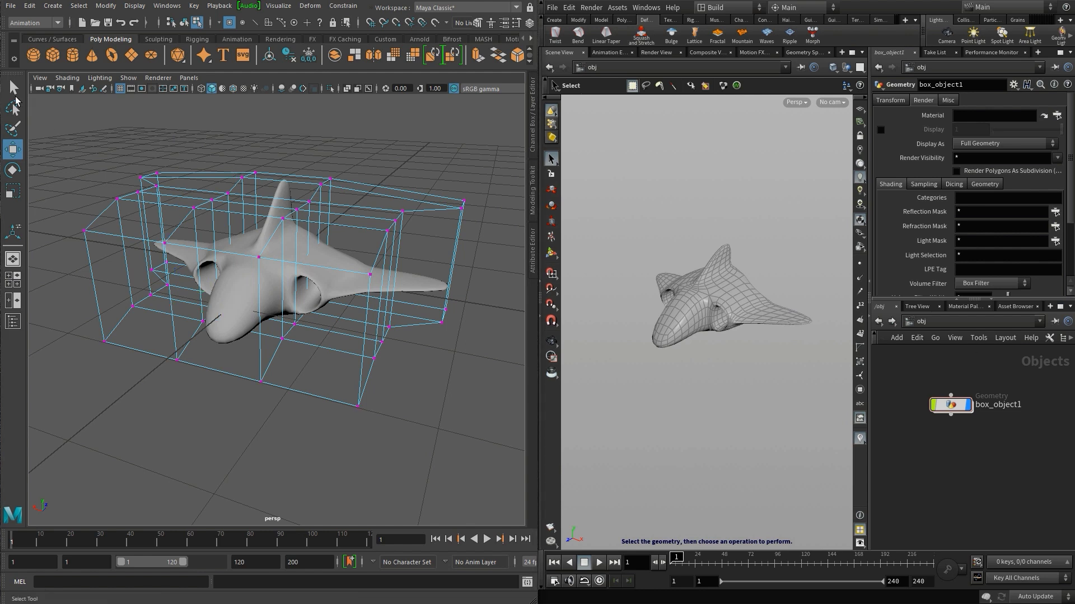
key(q)
click(184, 22)
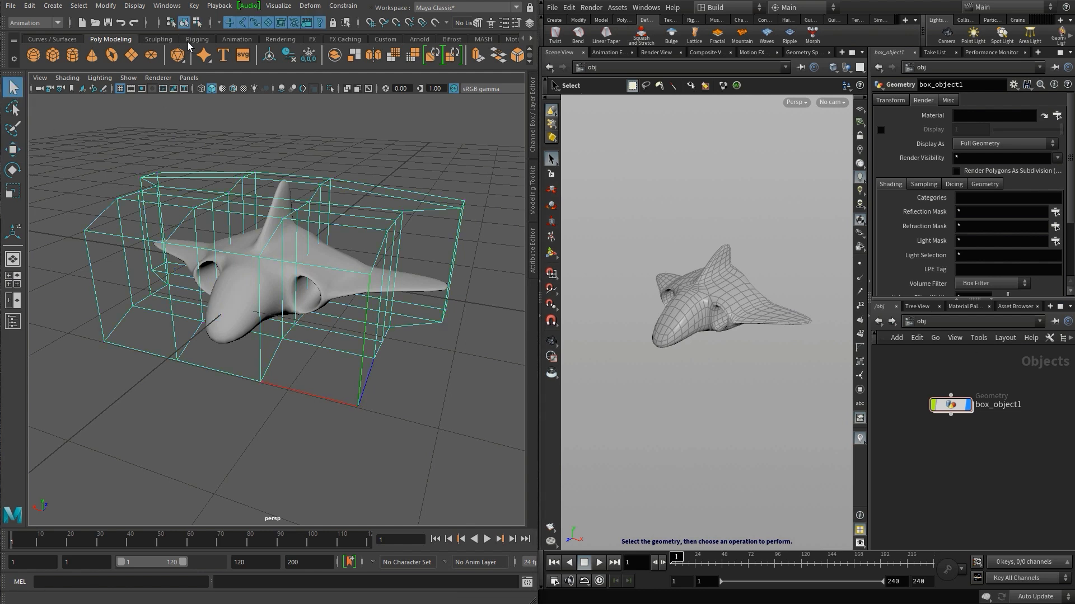
- Select the spaceship mesh and the lattice one after the other to check they are separate objects, and clear the selection
click(284, 144)
click(373, 219)
click(241, 295)
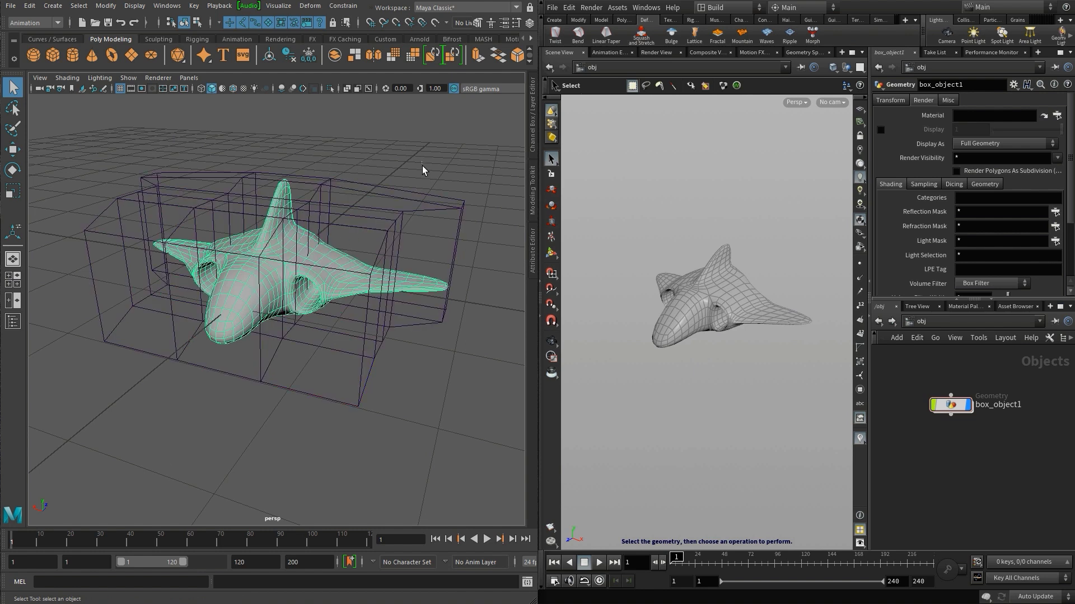
click(464, 243)
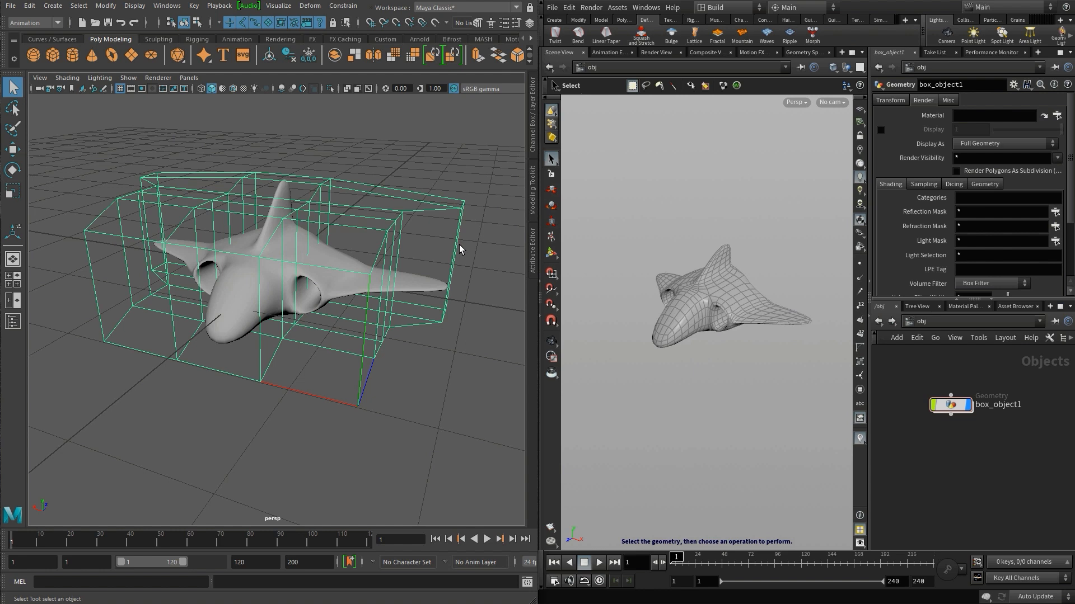
click(72, 161)
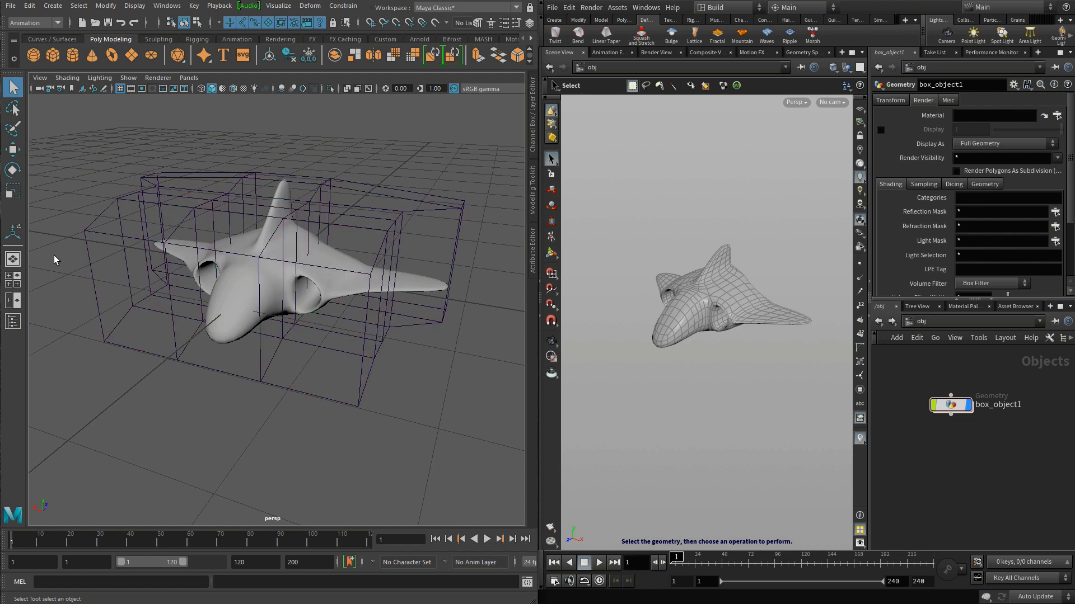
- Show the Outliner and select the spaceship mesh pCube1
click(13, 321)
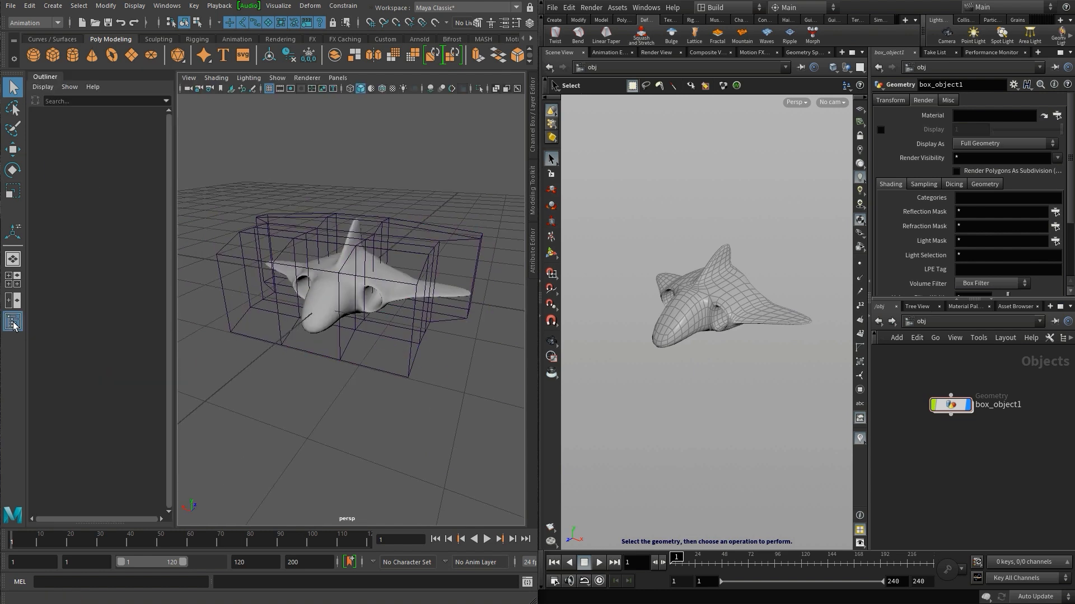
click(321, 307)
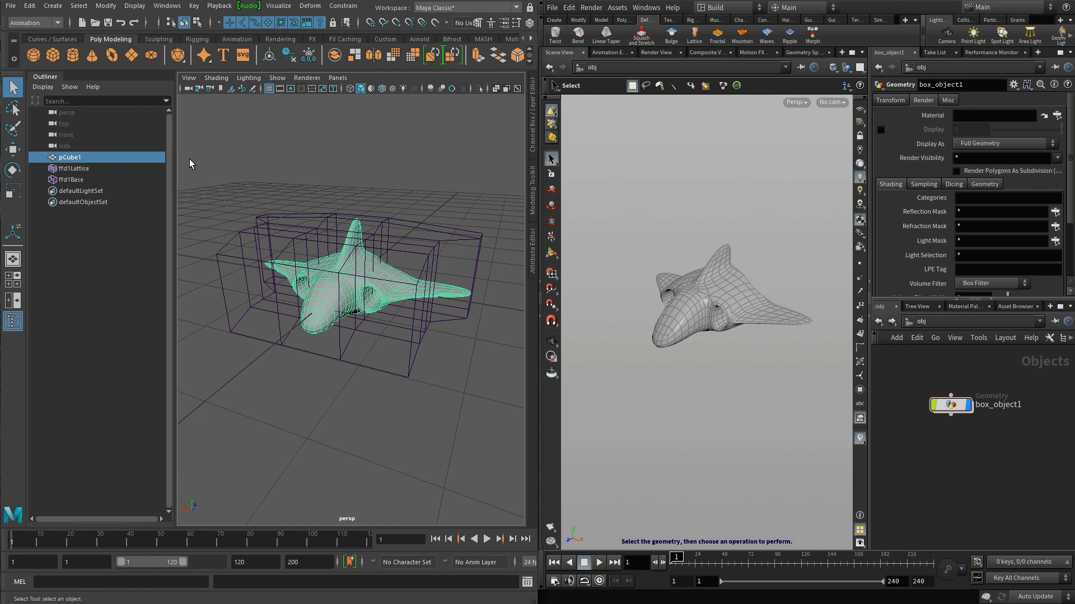
- Try moving pCube1 about -0.81 along Z without its lattice, and undo the move
key(w)
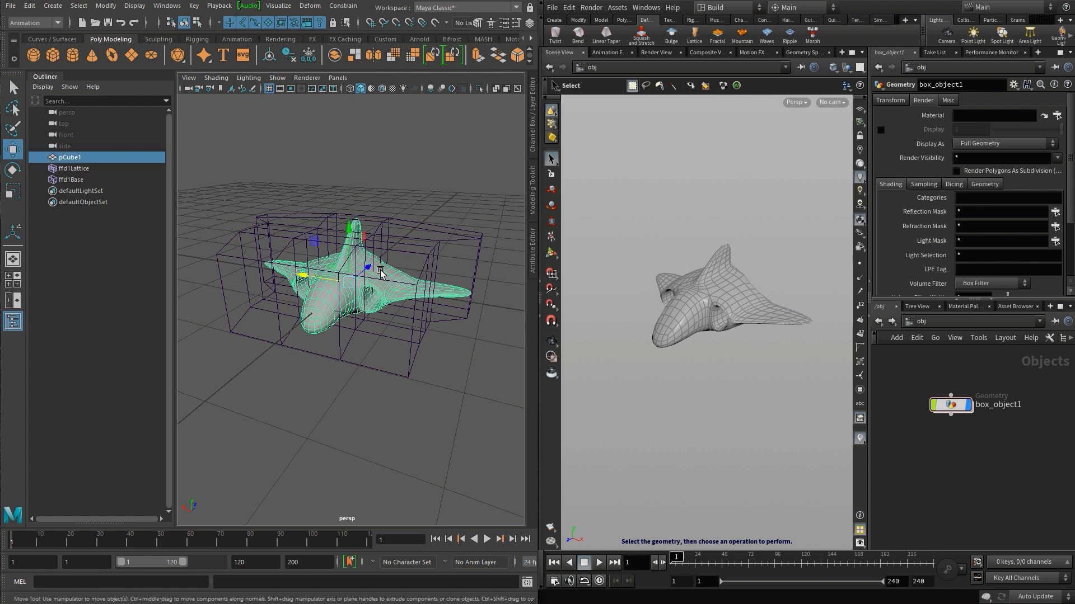
drag(380, 273, 359, 290)
key(ctrl+z)
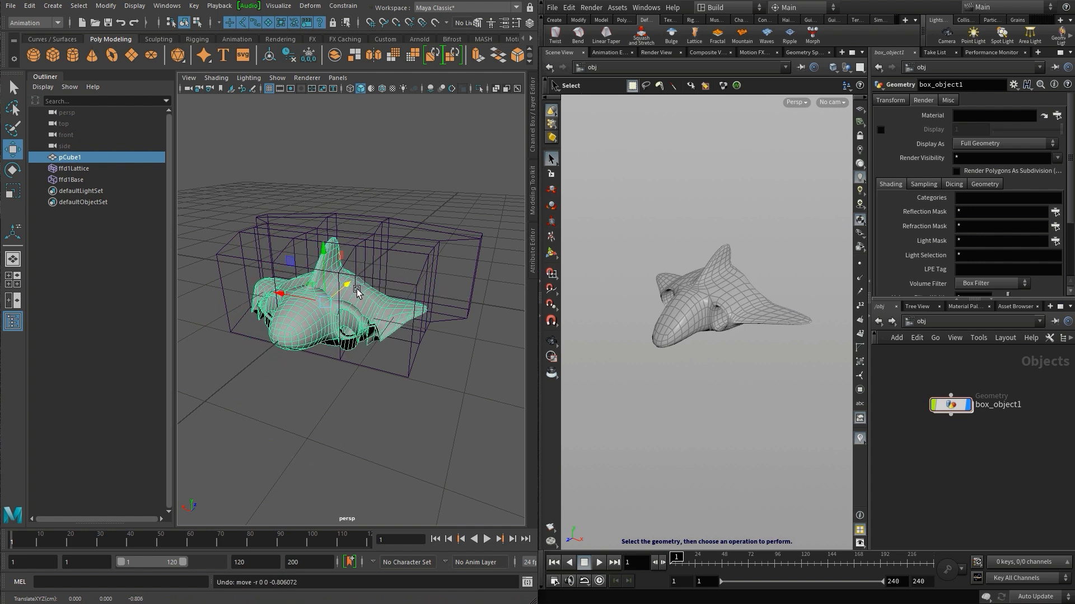
- Parent ffd1Lattice and ffd1Base under pCube1
click(73, 167)
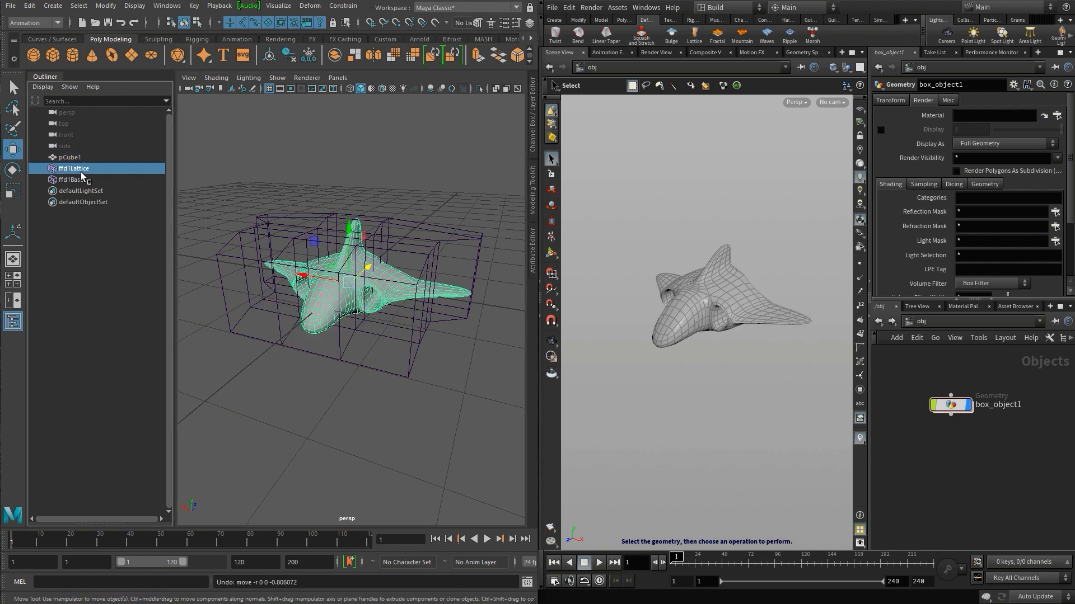
shift+click(70, 178)
middle_drag(52, 173, 64, 158)
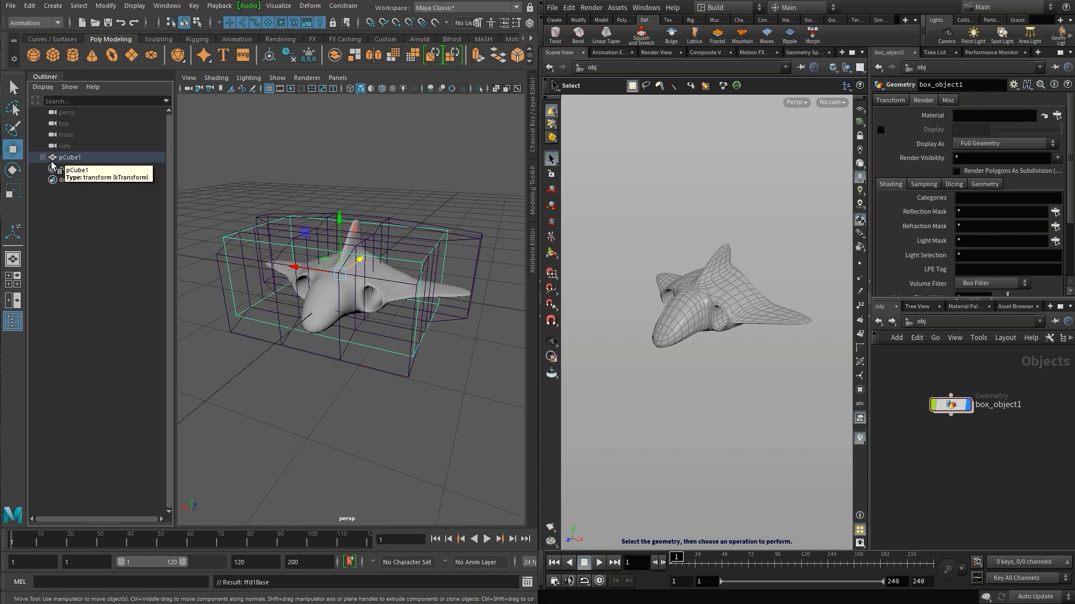
- Try moving pCube1 along Z together with its parented lattice, and undo the moves
click(63, 161)
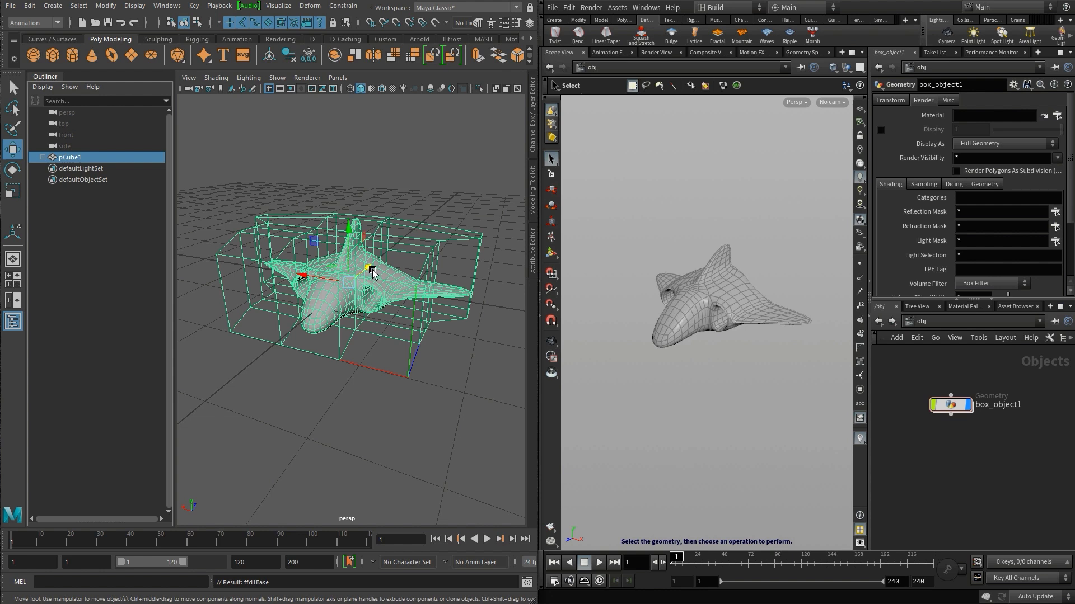
mouse_move(373, 272)
mouse_down()
mouse_move(215, 385)
mouse_move(374, 252)
mouse_up()
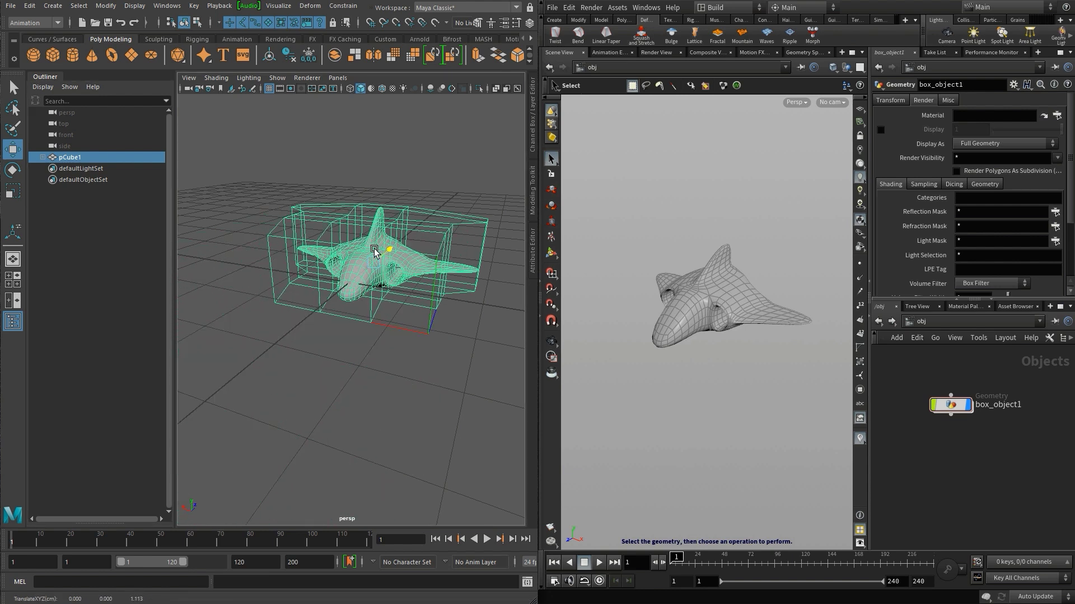
key(ctrl+z)
key(ctrl+z)
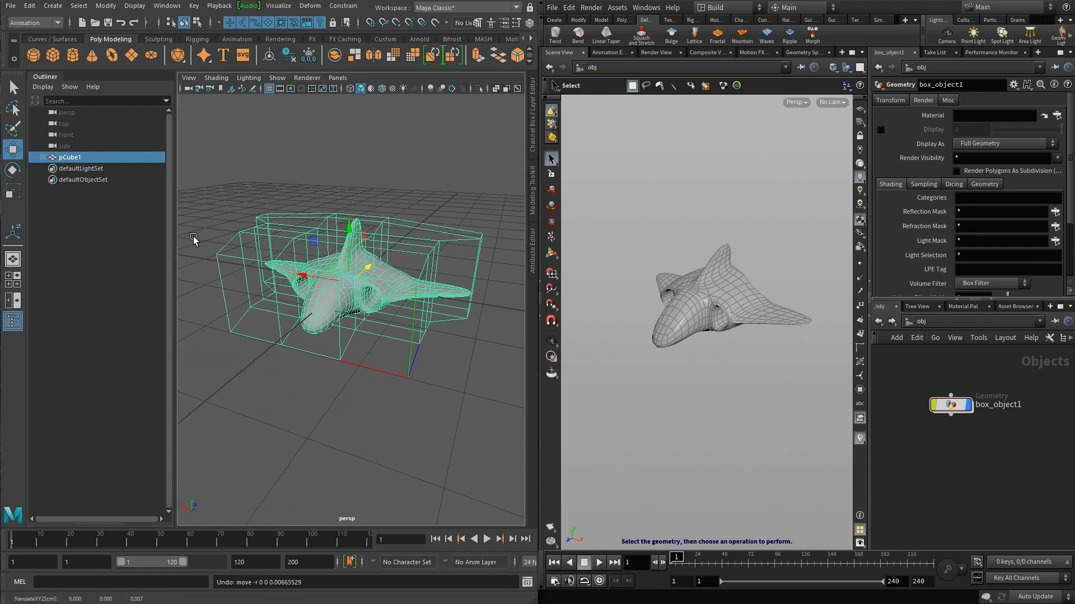
- Expand pCube1 in the hierarchy, hide its children ffd1Lattice and ffd1Base, and deselect them
click(43, 158)
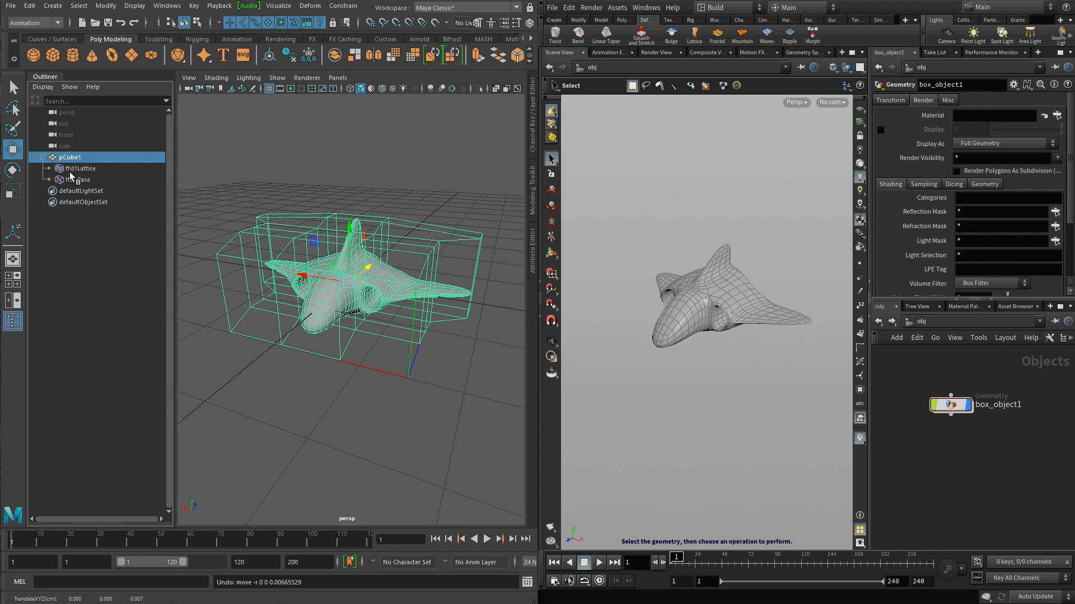
click(73, 168)
shift+click(74, 180)
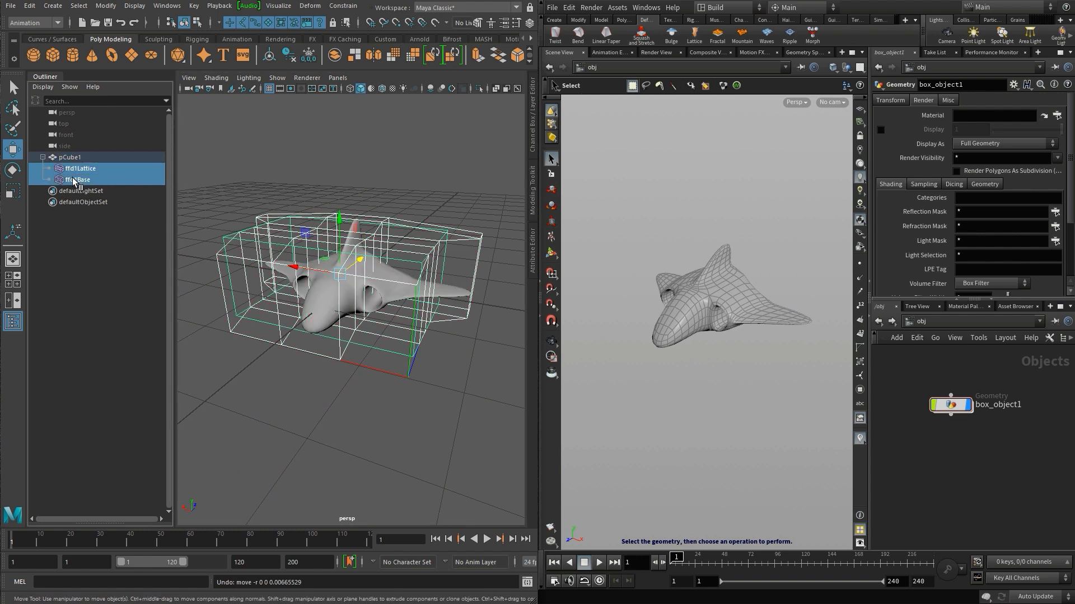
key(ctrl+h)
click(354, 369)
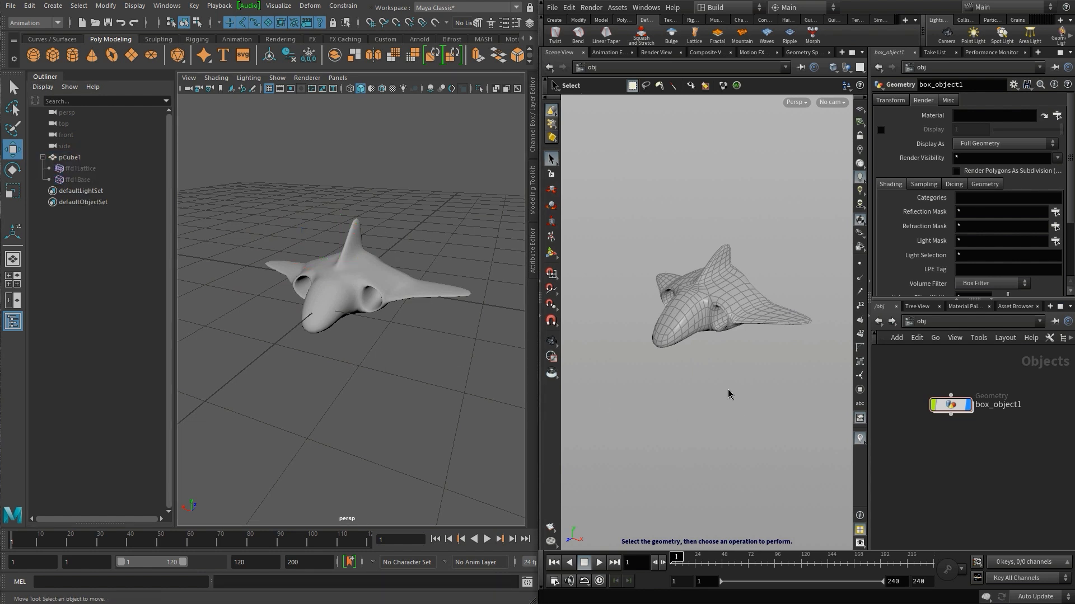
- In Houdini, select the spaceship box_object1, try moving it along Z at object level, and undo the move
alt+drag(708, 381, 717, 377)
click(713, 313)
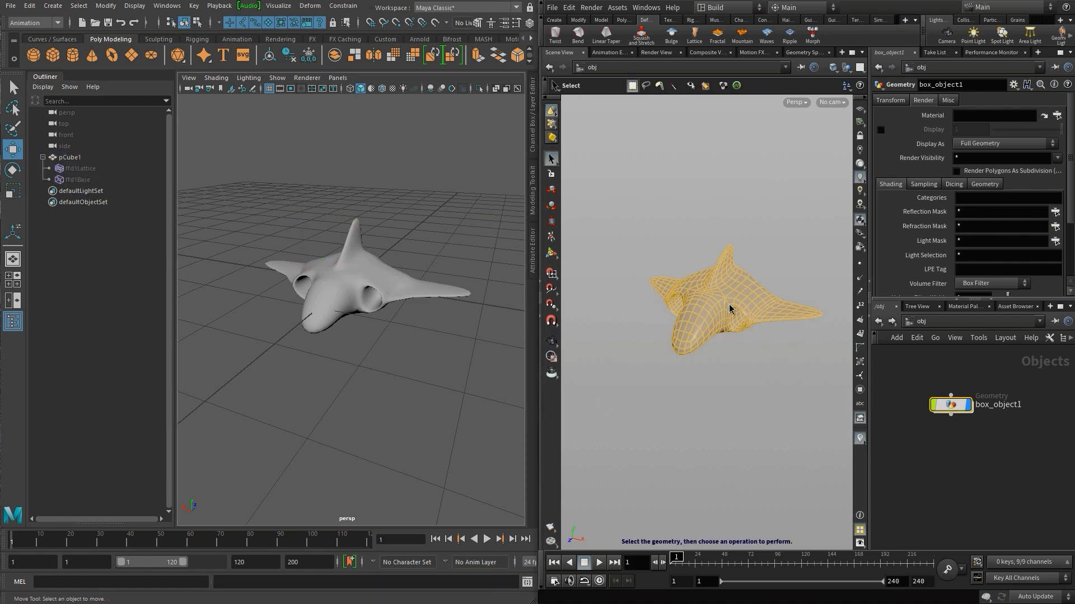
key(Escape)
drag(700, 434, 681, 374)
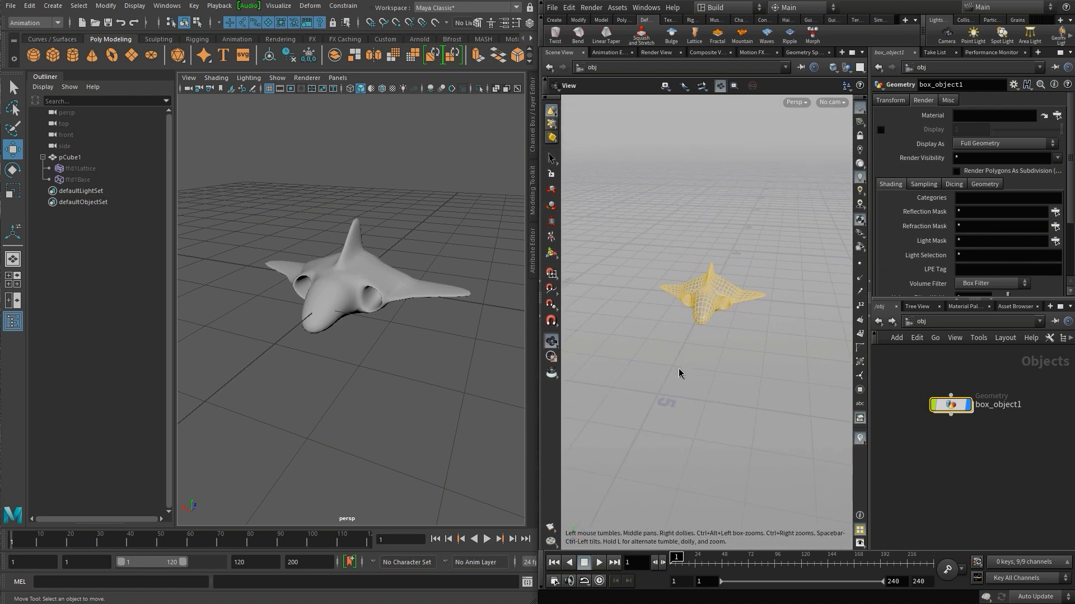
key(t)
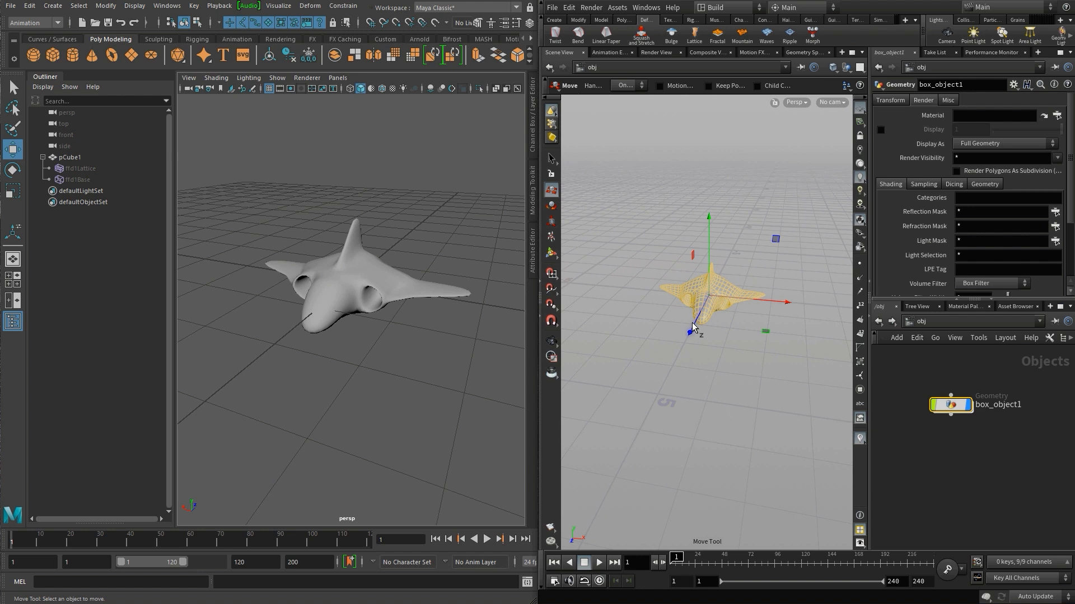
drag(692, 328, 680, 353)
key(ctrl+z)
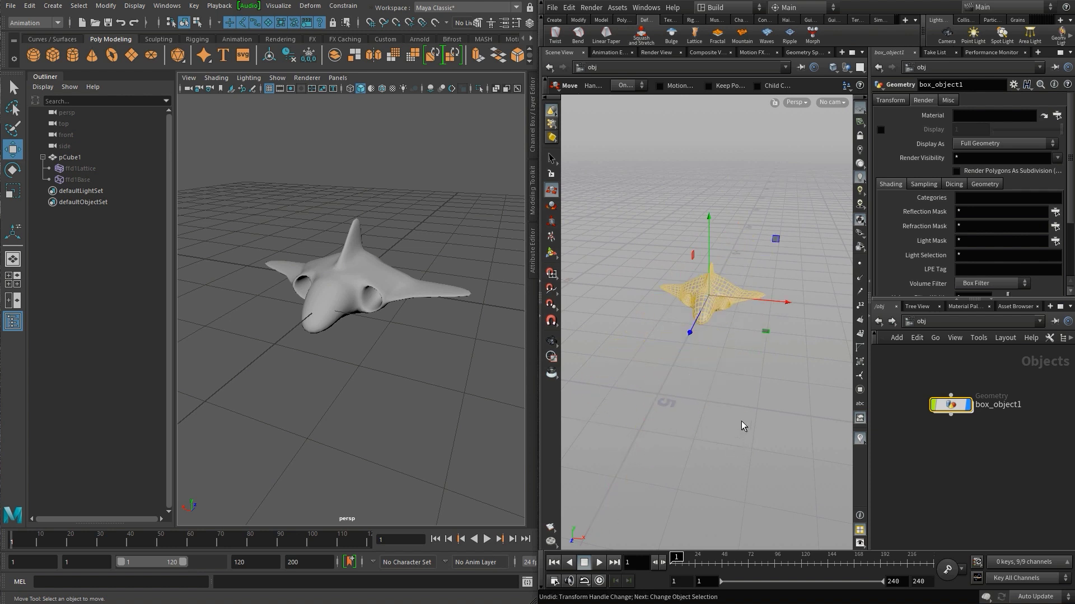
mouse_move(742, 426)
alt+mouse_down()
mouse_move(723, 408)
mouse_move(732, 412)
alt+mouse_up()
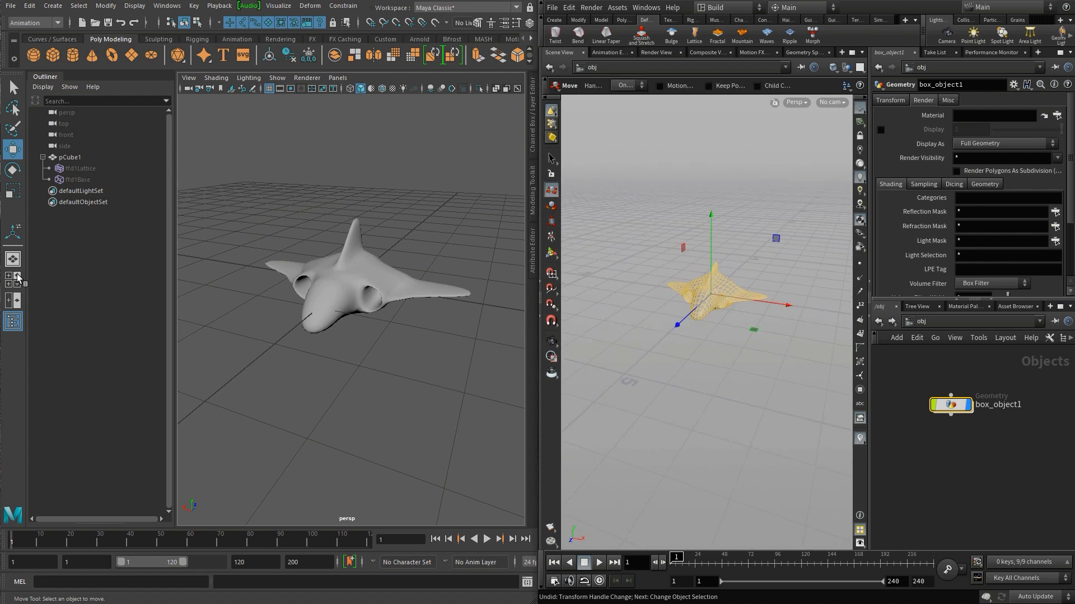
- In Maya, hide the Outliner to give the spaceship the full viewport
click(13, 321)
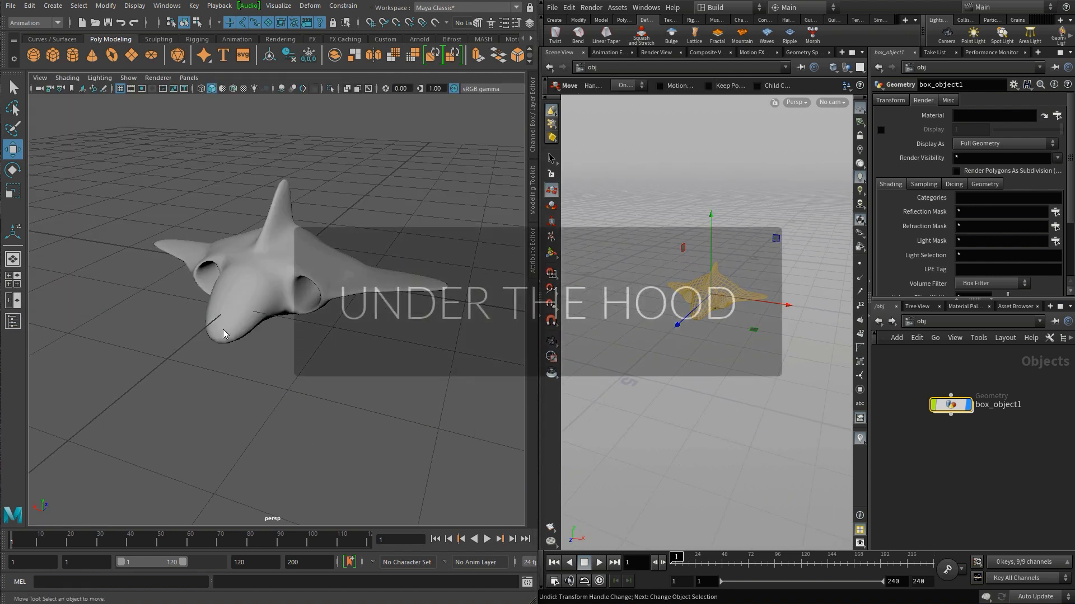
mouse_move(227, 322)
alt+mouse_down()
mouse_move(292, 291)
mouse_move(336, 295)
mouse_move(226, 329)
alt+mouse_up()
alt+middle_drag(226, 329, 262, 298)
alt+drag(261, 298, 282, 313)
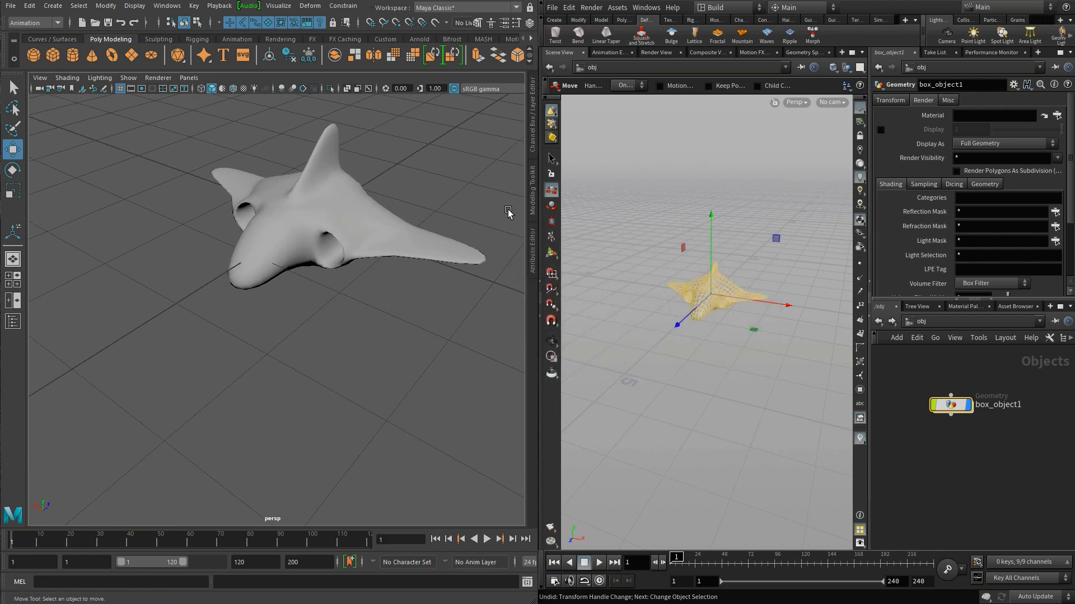
- In Maya, examine the chain of construction history nodes listed in the spaceship's attributes, and deselect it
click(531, 252)
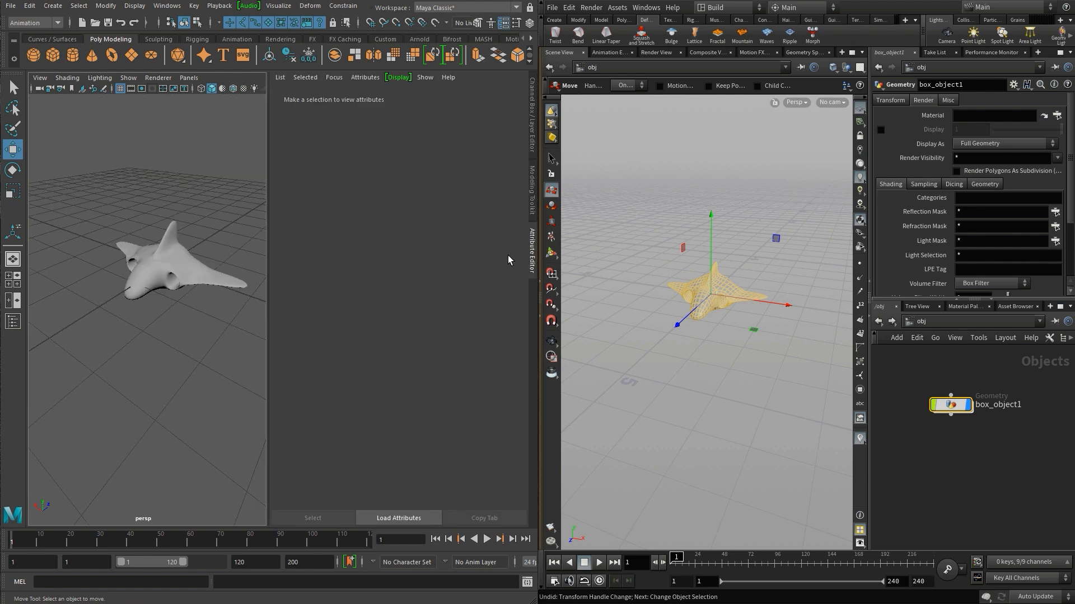
click(164, 258)
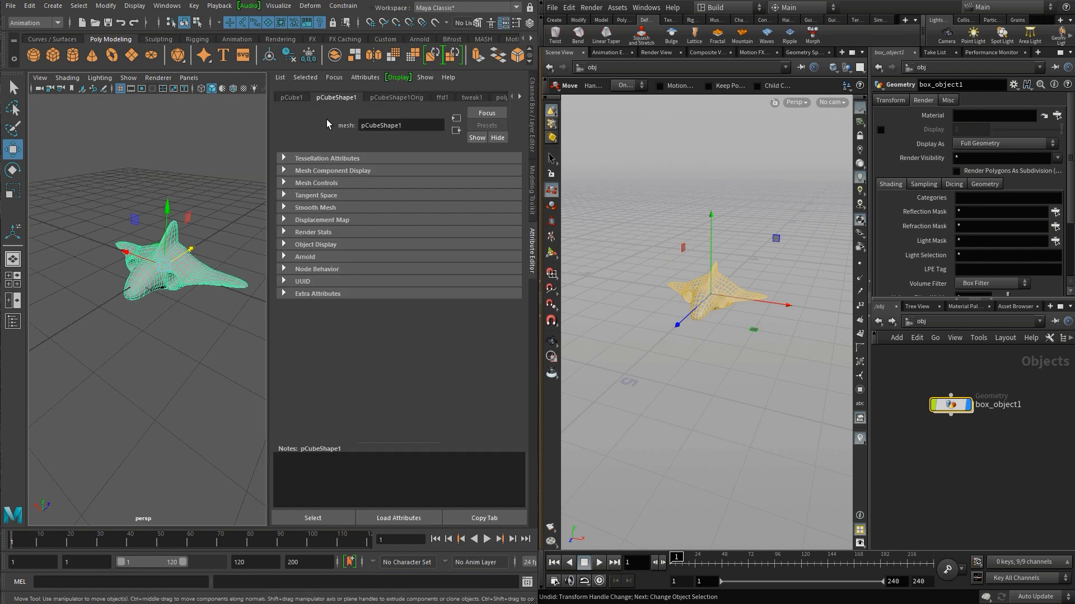
click(518, 97)
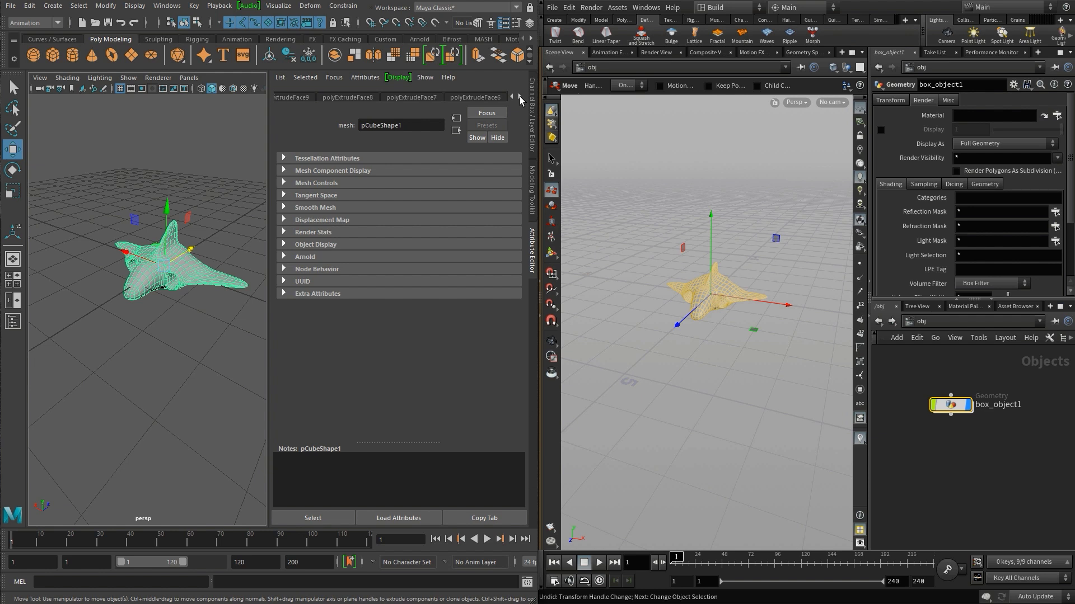
click(519, 99)
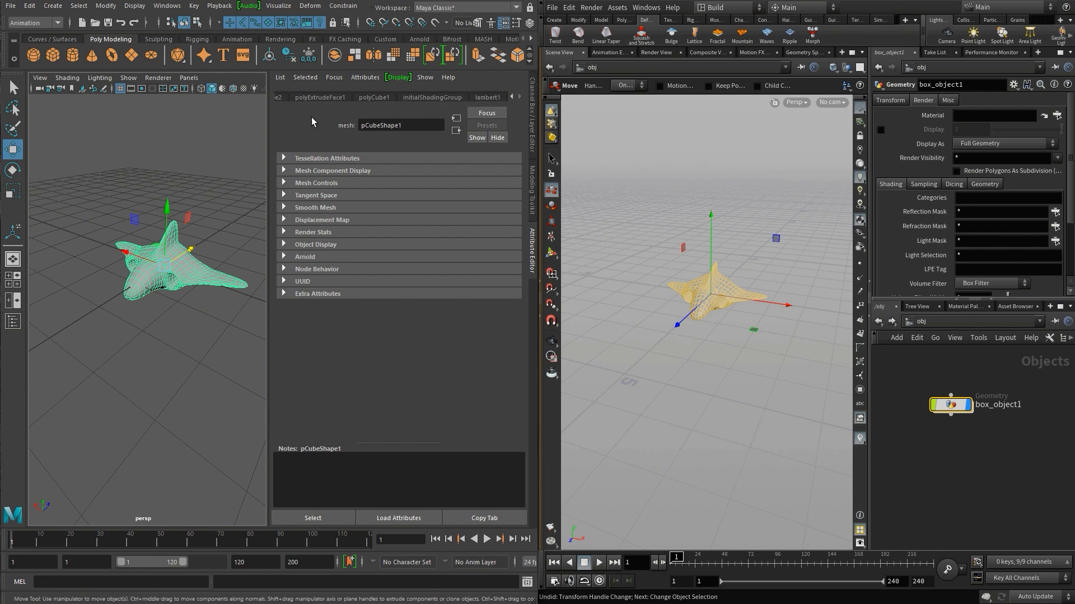
click(172, 399)
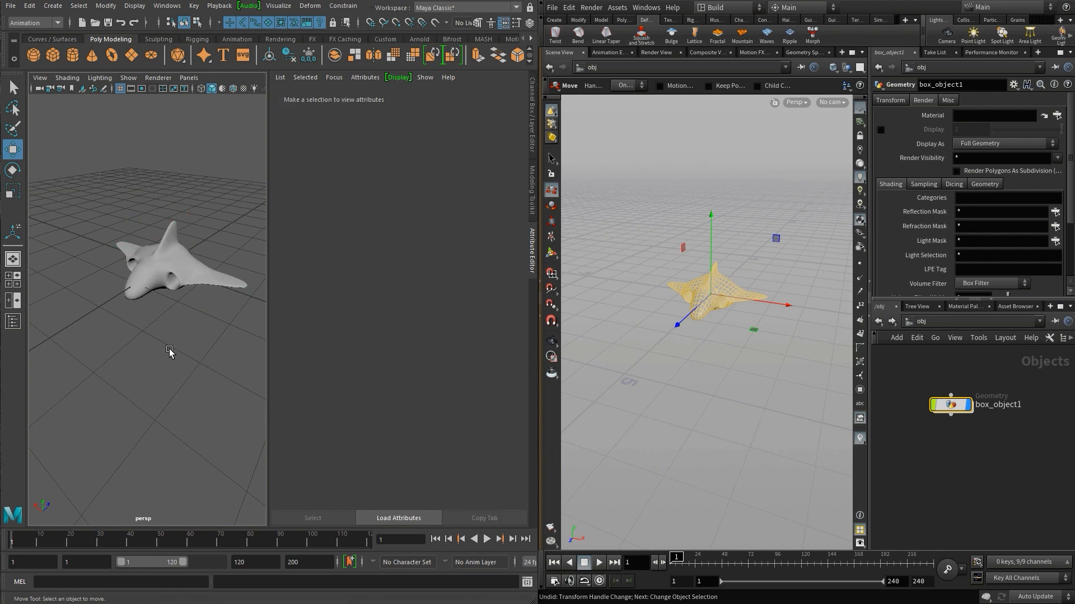
- Split the Maya view into two stacked panes and show the Hypergraph hierarchy in the lower one
click(193, 79)
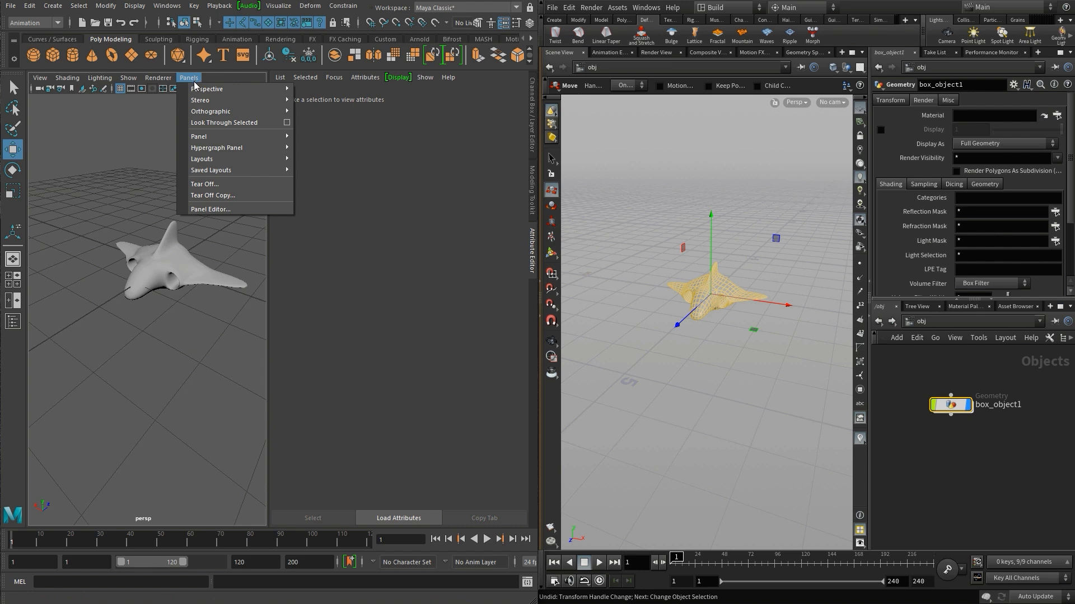
mouse_move(203, 159)
click(341, 178)
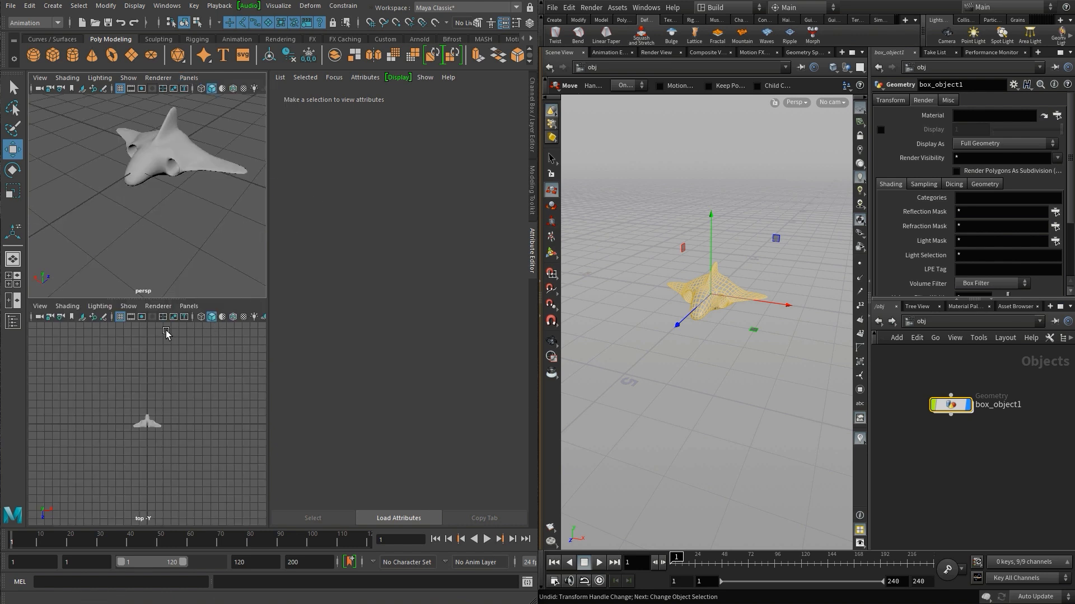
click(188, 306)
mouse_move(211, 387)
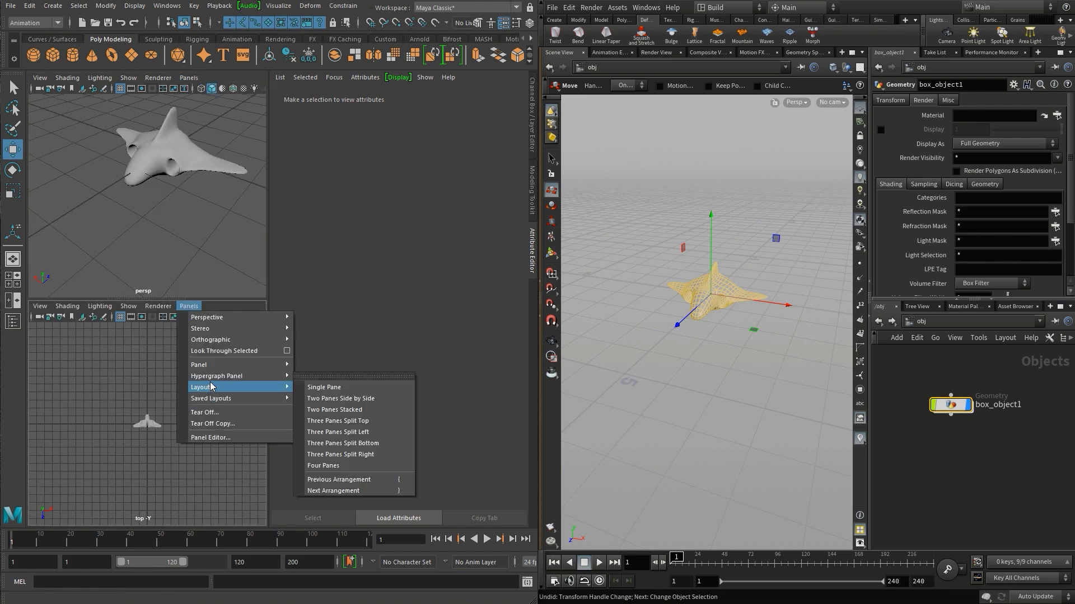
click(317, 378)
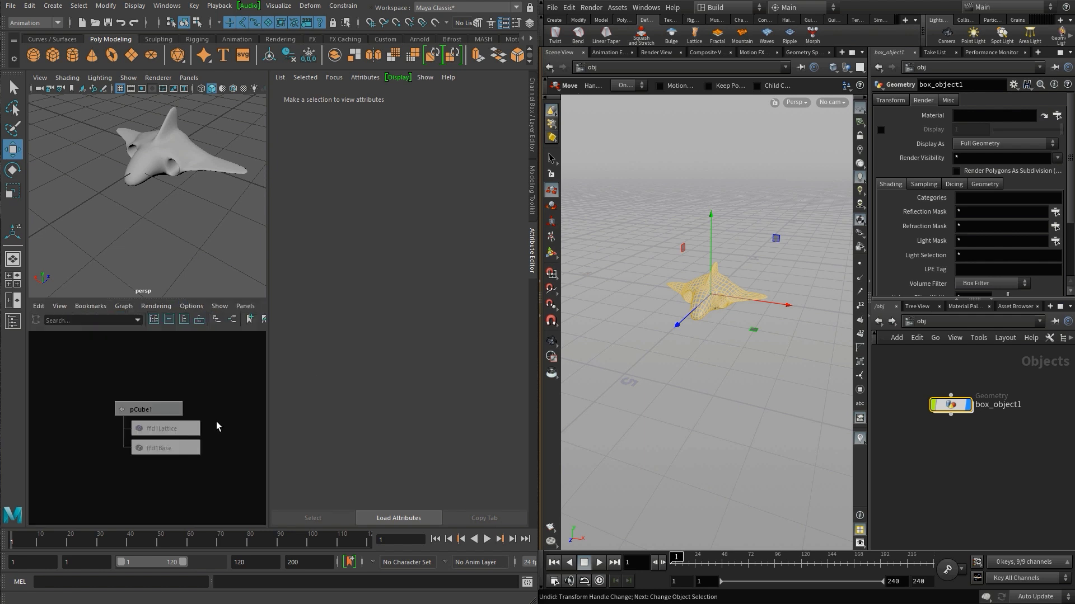
- Graph the input and output connections of pCube1 in the Hypergraph, and hide the Attribute Editor to see the whole network
click(159, 409)
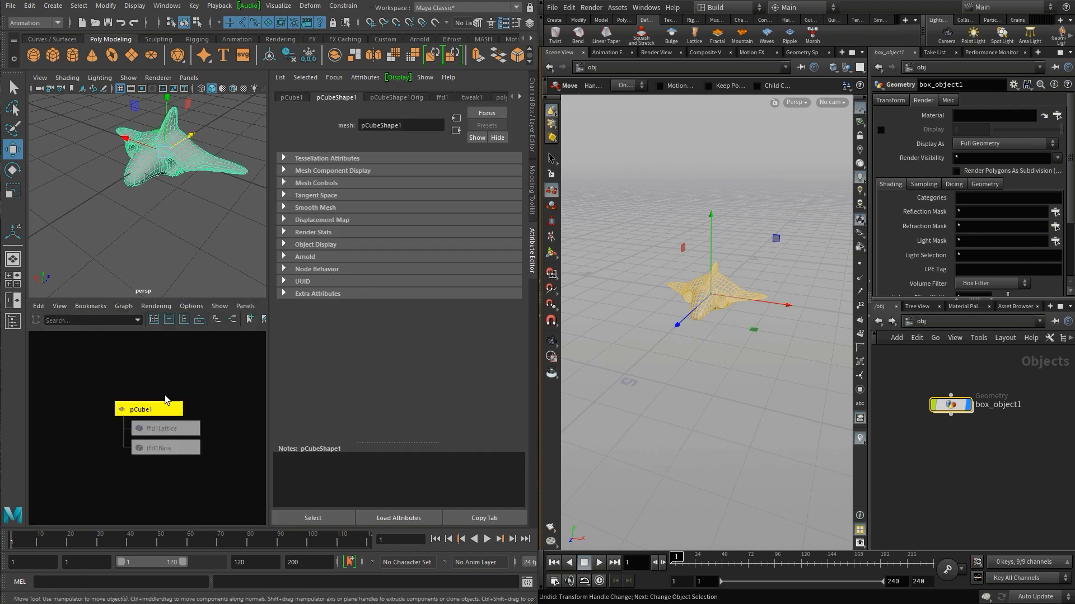
click(231, 318)
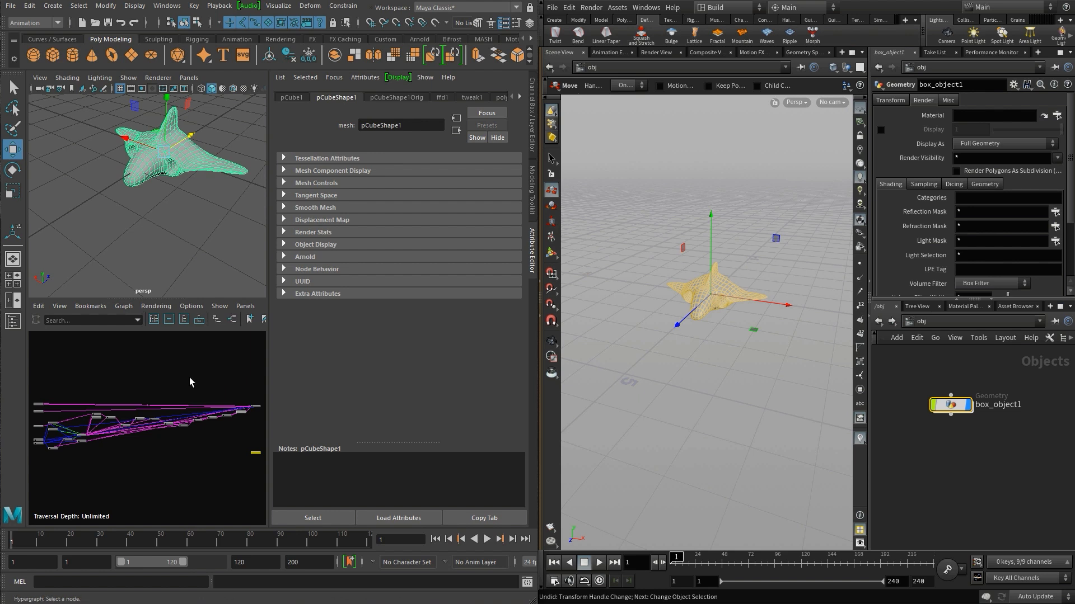
click(532, 258)
click(532, 259)
click(532, 259)
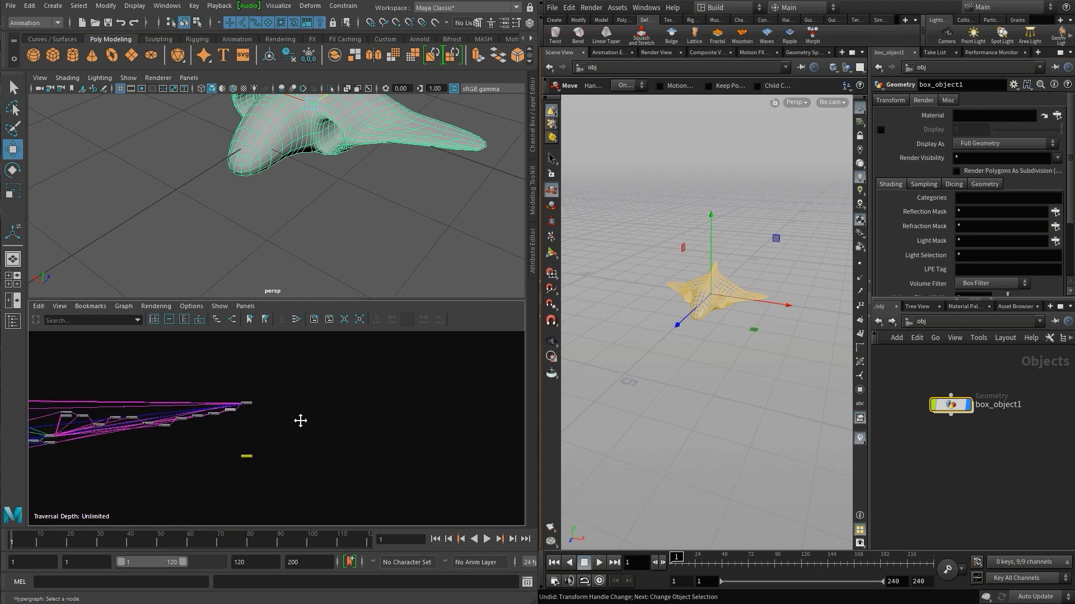
alt+middle_drag(300, 420, 450, 429)
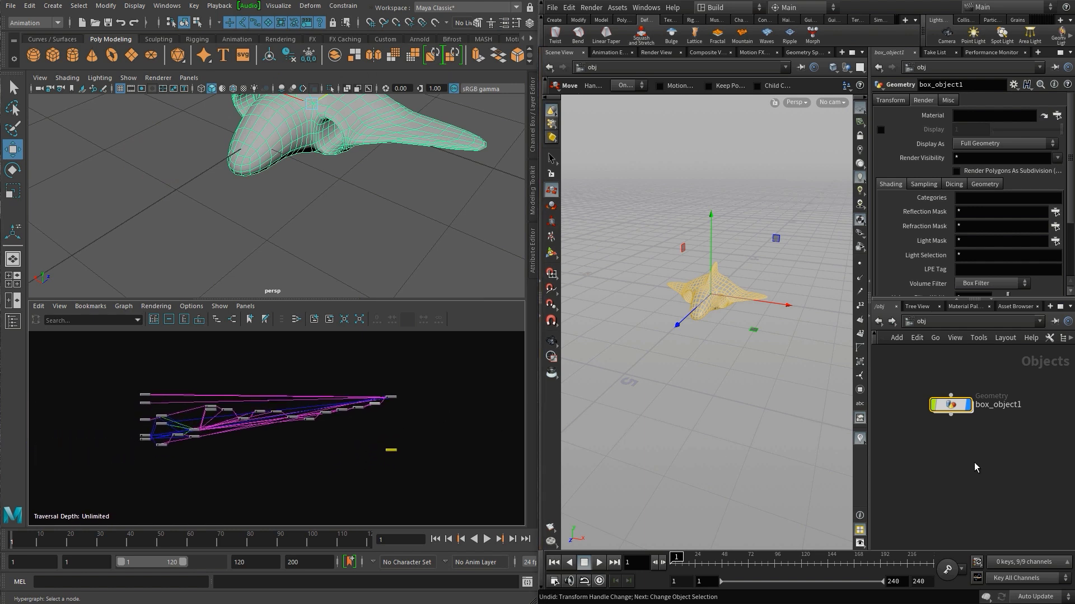
- In Houdini, open the node network inside box_object1 and bring its full node chain into view
double_click(950, 404)
right_drag(1019, 450, 948, 451)
middle_drag(948, 451, 914, 528)
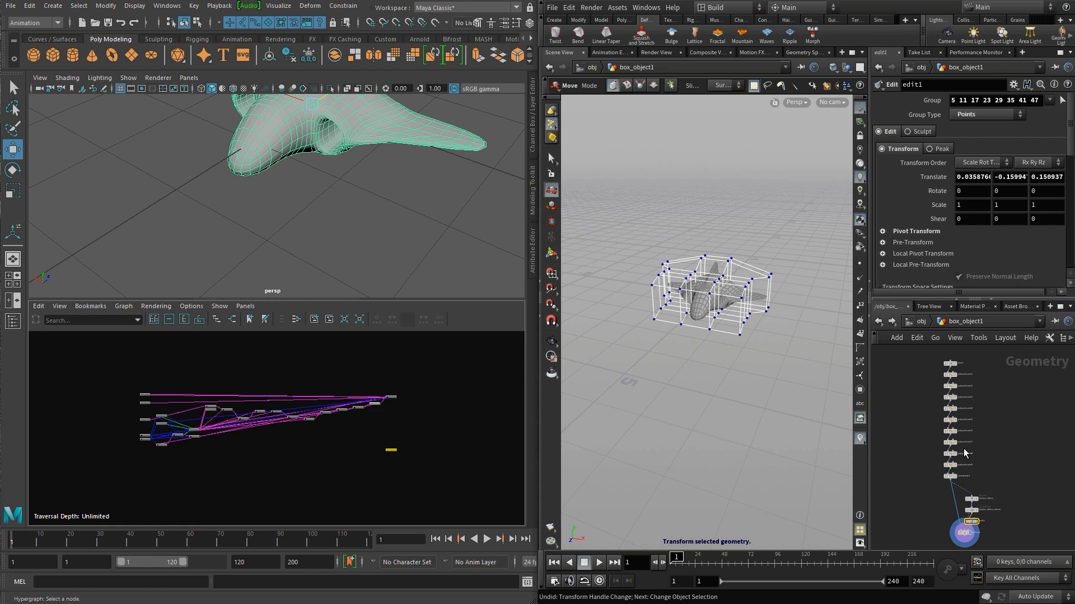
- In Maya, delete the construction history of pCube1 and deselect the spaceship
alt+drag(328, 209, 335, 240)
alt+middle_drag(336, 239, 340, 235)
alt+drag(340, 235, 326, 261)
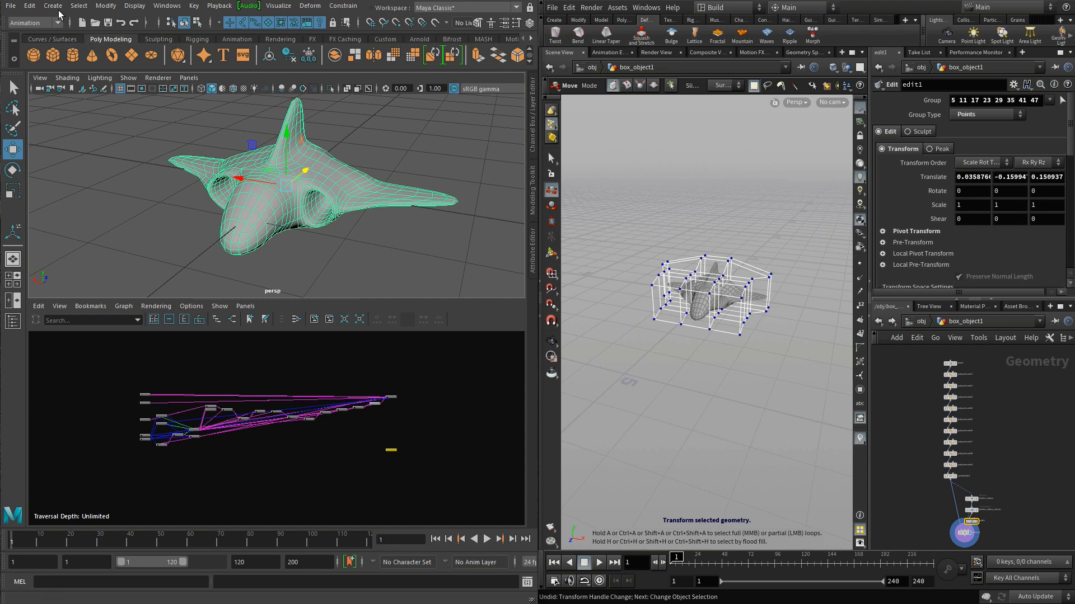
click(30, 5)
mouse_move(49, 140)
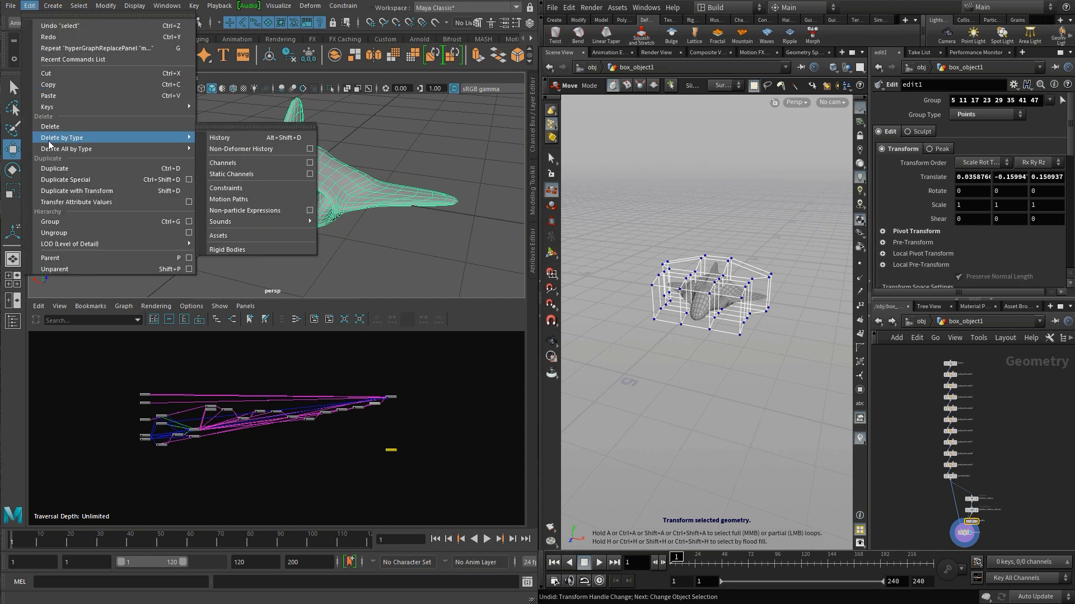
click(219, 138)
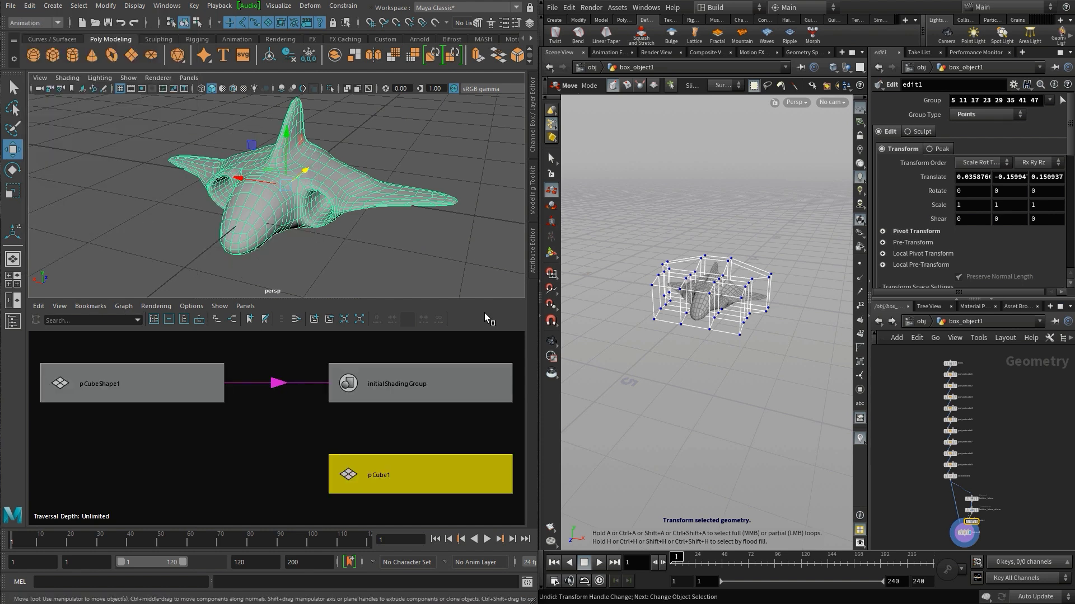
click(459, 275)
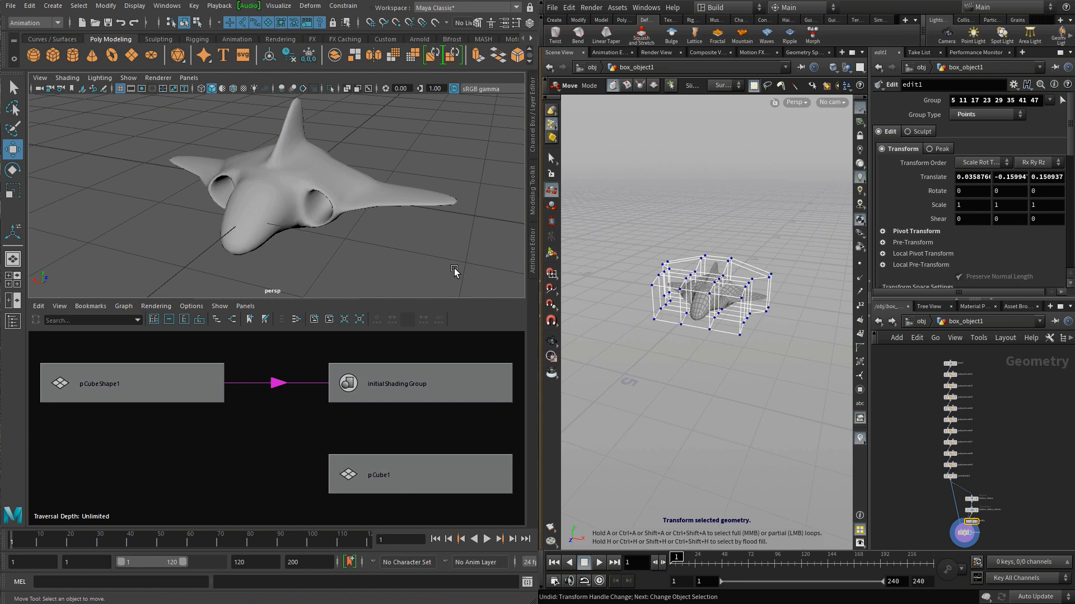
- Maximize the perspective view, check which nodes remain in the spaceship's attributes, and hide the Attribute Editor again
key(space)
click(532, 263)
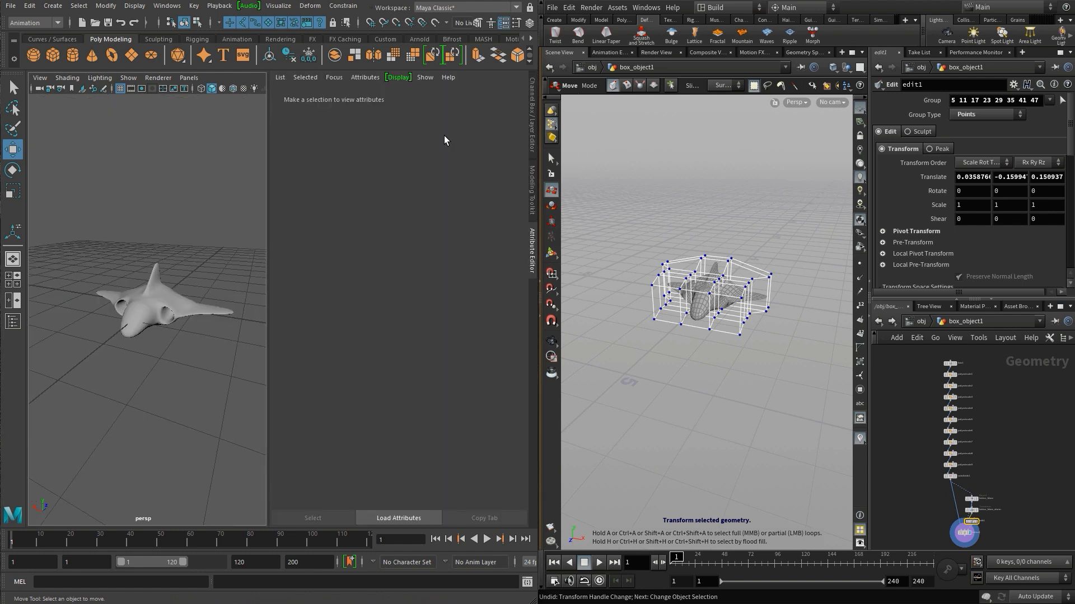
click(176, 297)
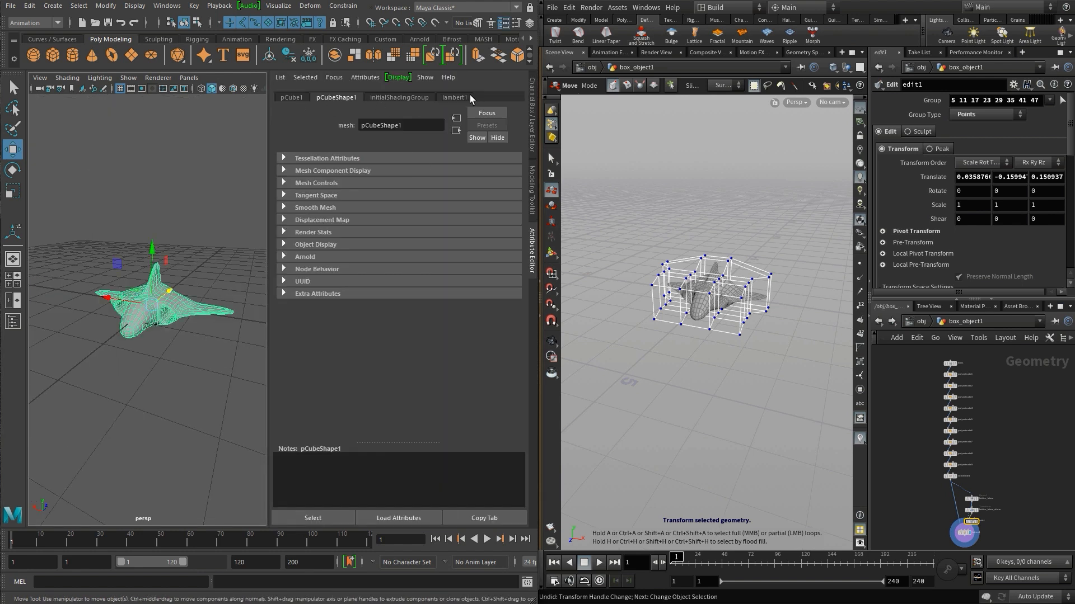
click(223, 193)
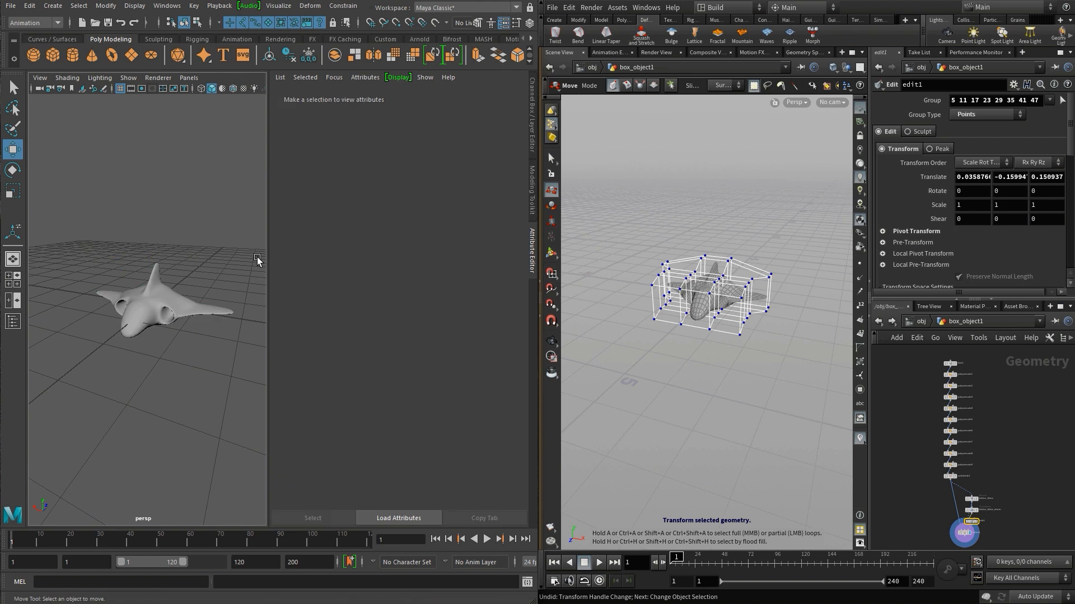
click(533, 259)
mouse_move(392, 311)
alt+mouse_down()
mouse_move(361, 321)
mouse_move(380, 305)
alt+mouse_up()
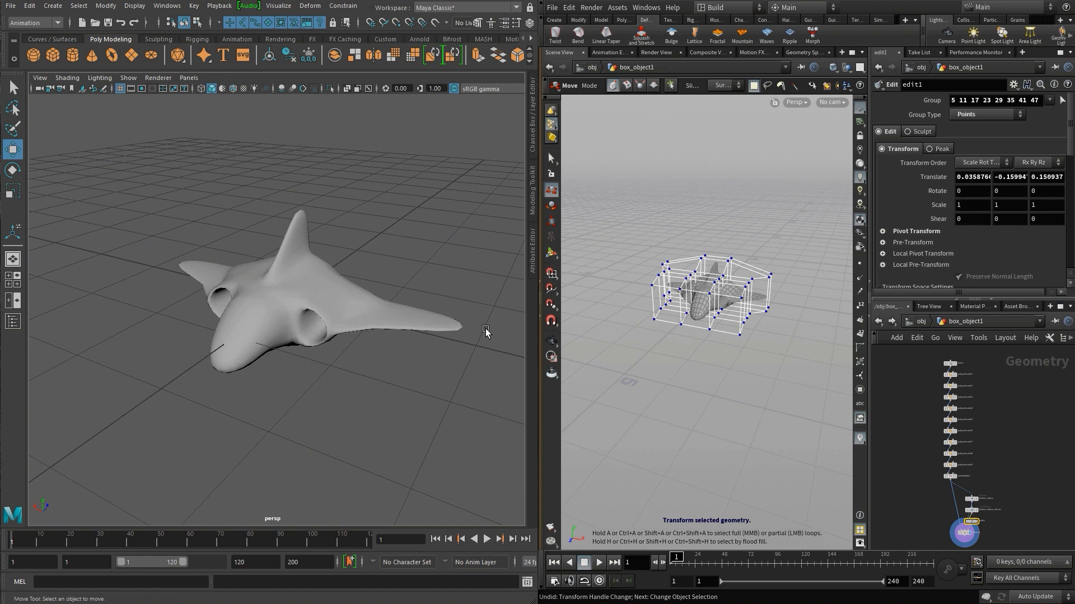
- In Houdini, add a Null node below lattice1 and connect it to the output of lattice1
click(1024, 477)
scroll(1024, 477, down, 1)
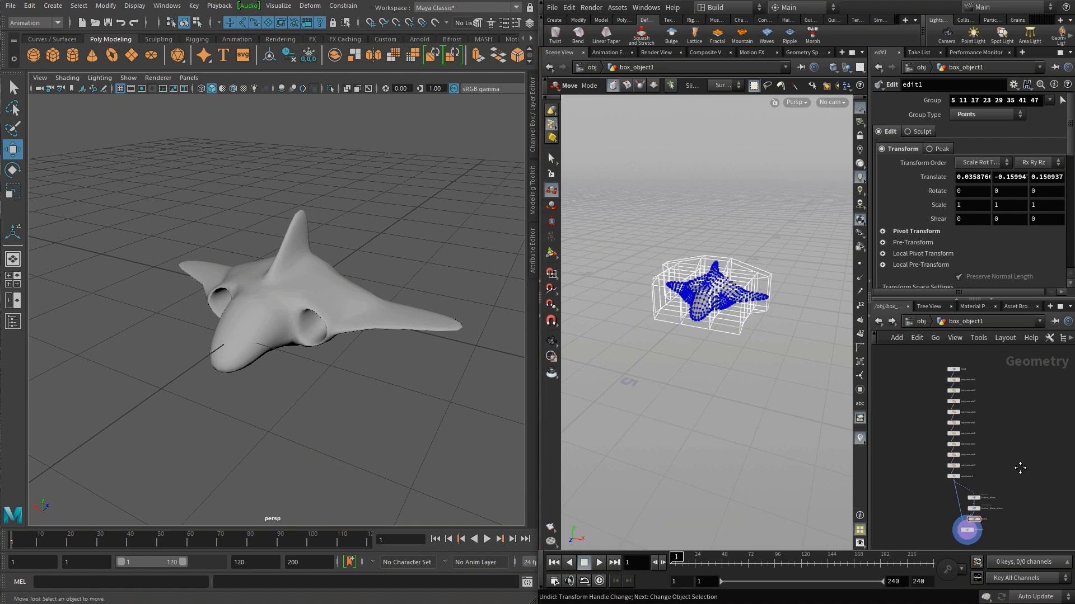
middle_drag(1019, 467, 1011, 396)
right_drag(1004, 463, 1037, 443)
middle_drag(949, 475, 1002, 474)
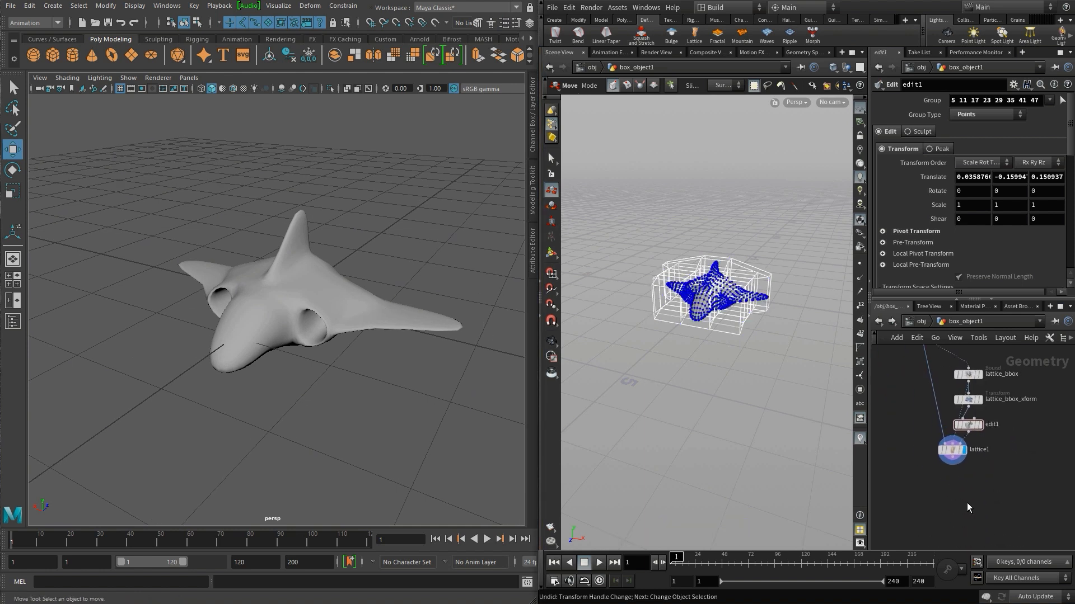
key(Tab)
key(Escape)
click(954, 525)
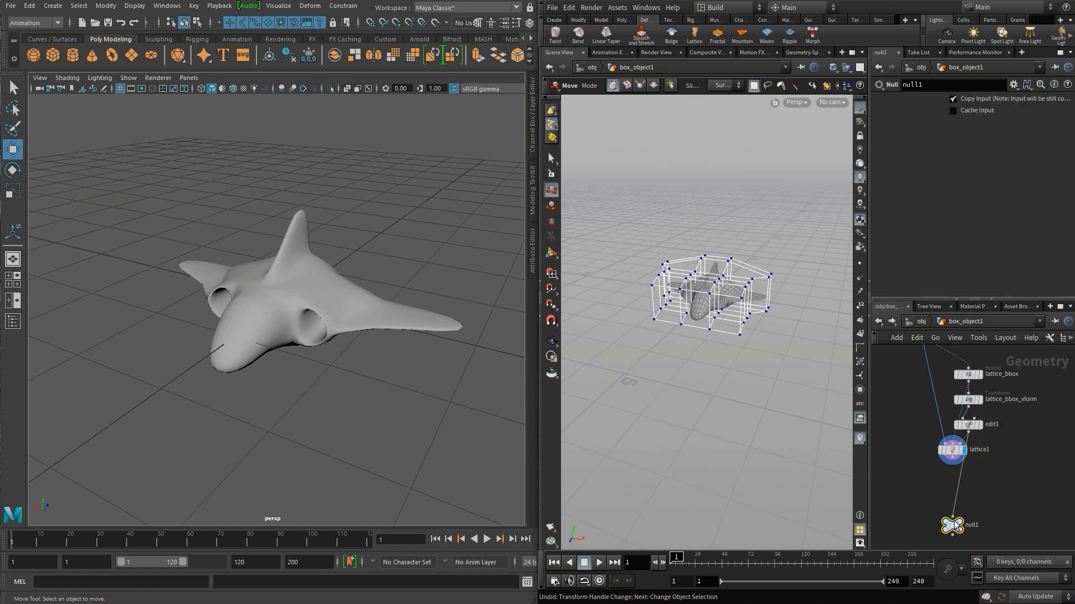
click(955, 520)
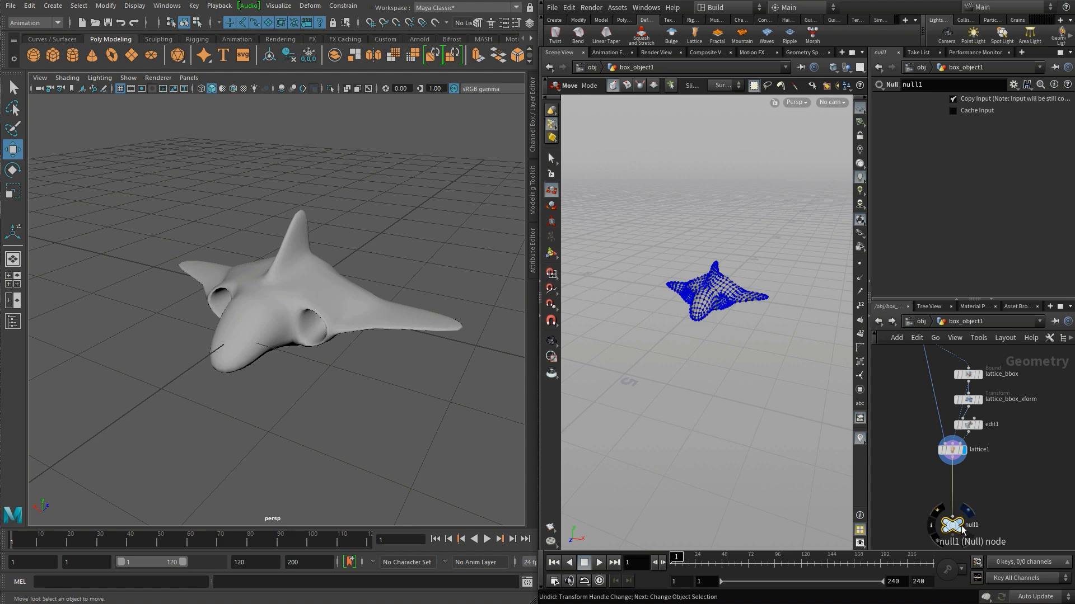
- Rename the Null node as SPACESHIP_OUT
double_click(971, 526)
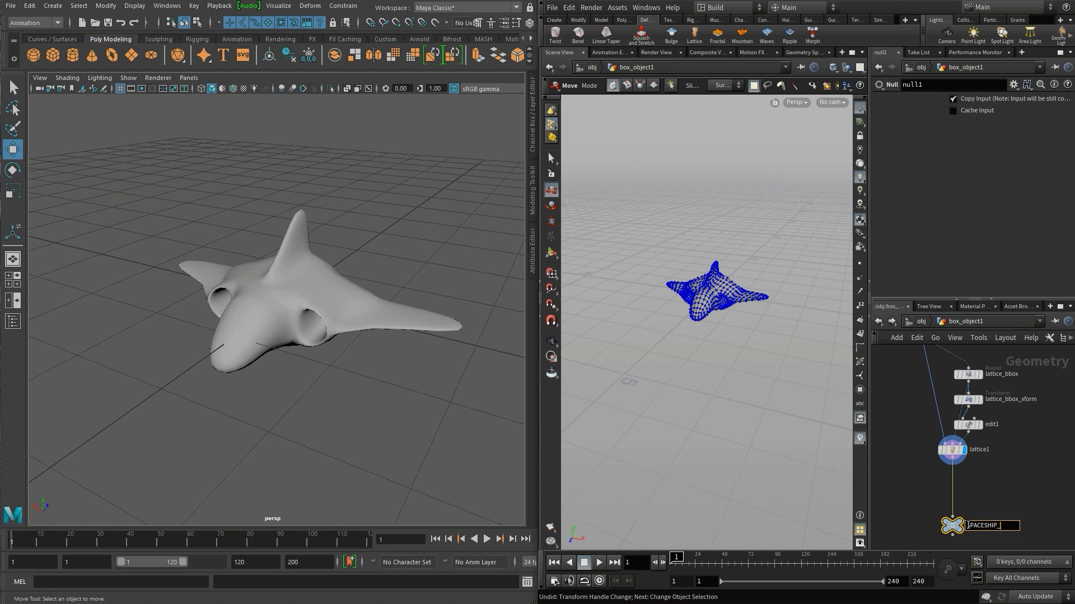
text(SPACESHIP_OUT)
key(Return)
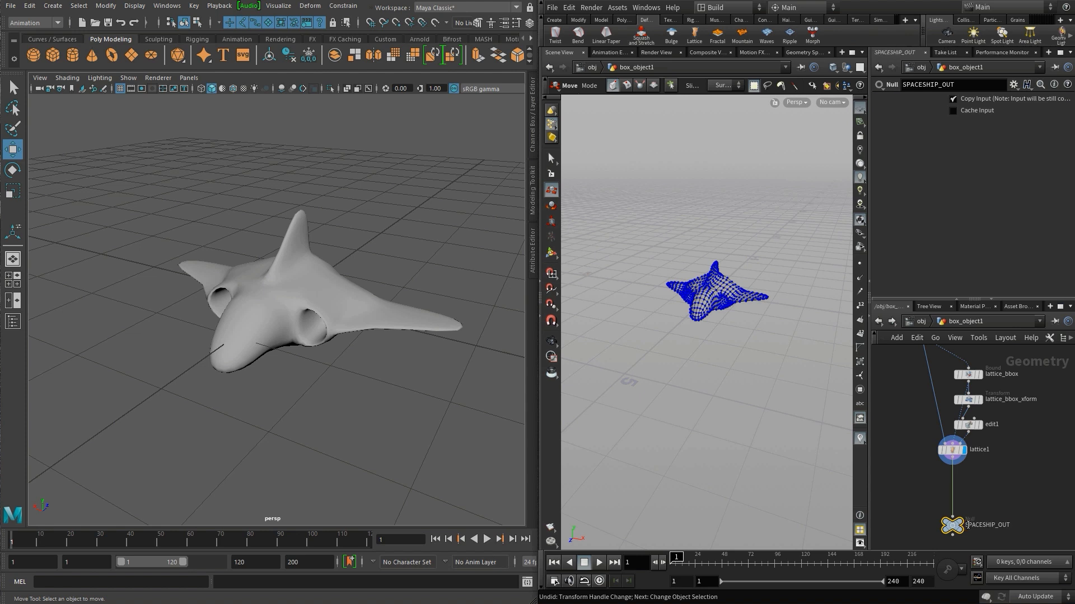
- Select all the modeling nodes above SPACESHIP_OUT and enclose them in a network box
scroll(1004, 493, down, 2)
scroll(1004, 493, down, 3)
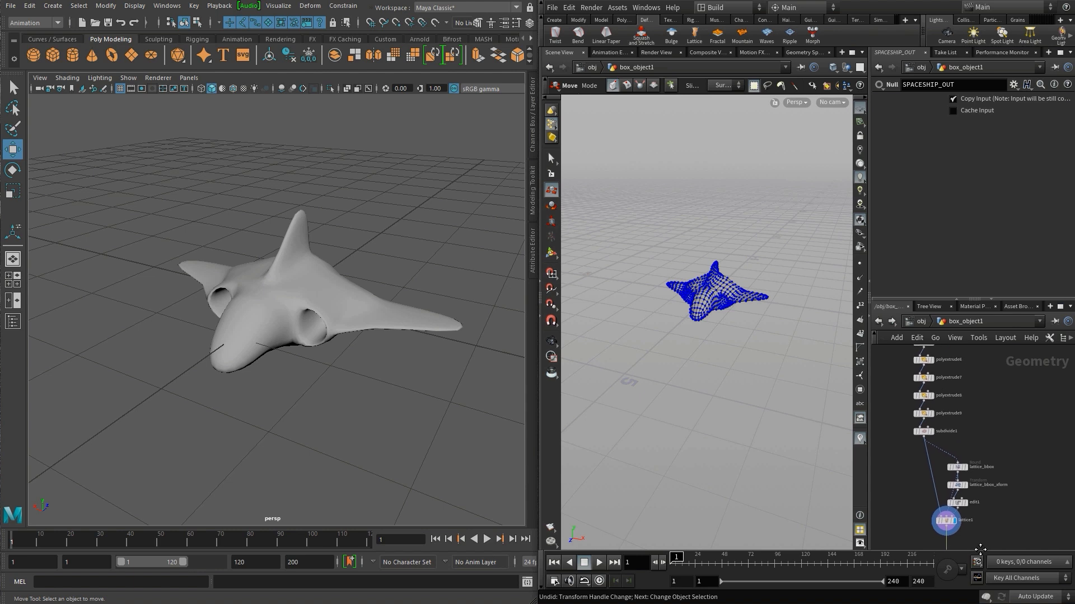
key(ctrl+a)
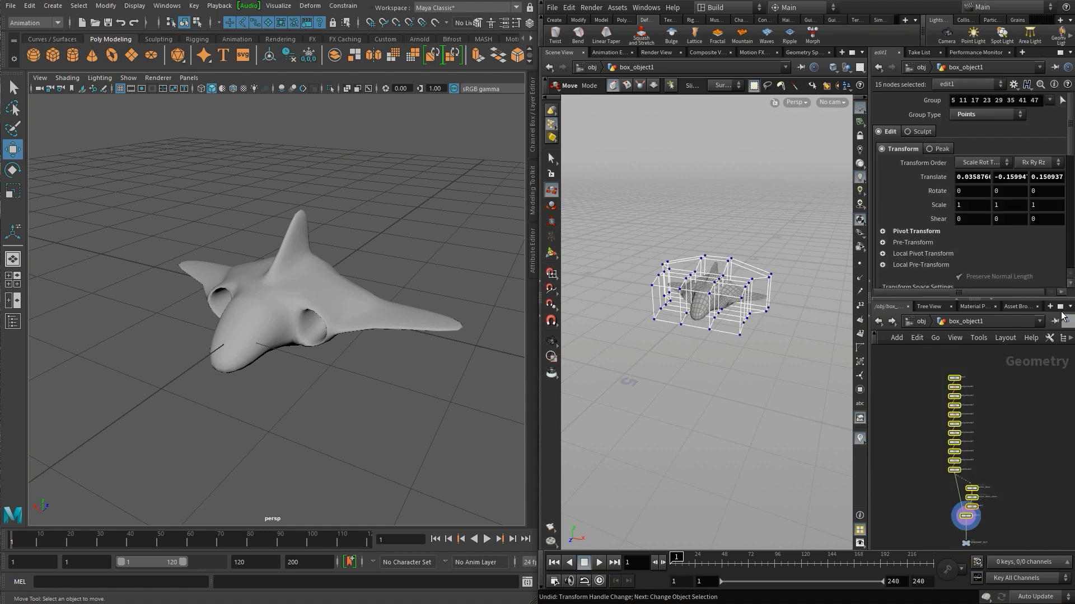
key(ctrl+b)
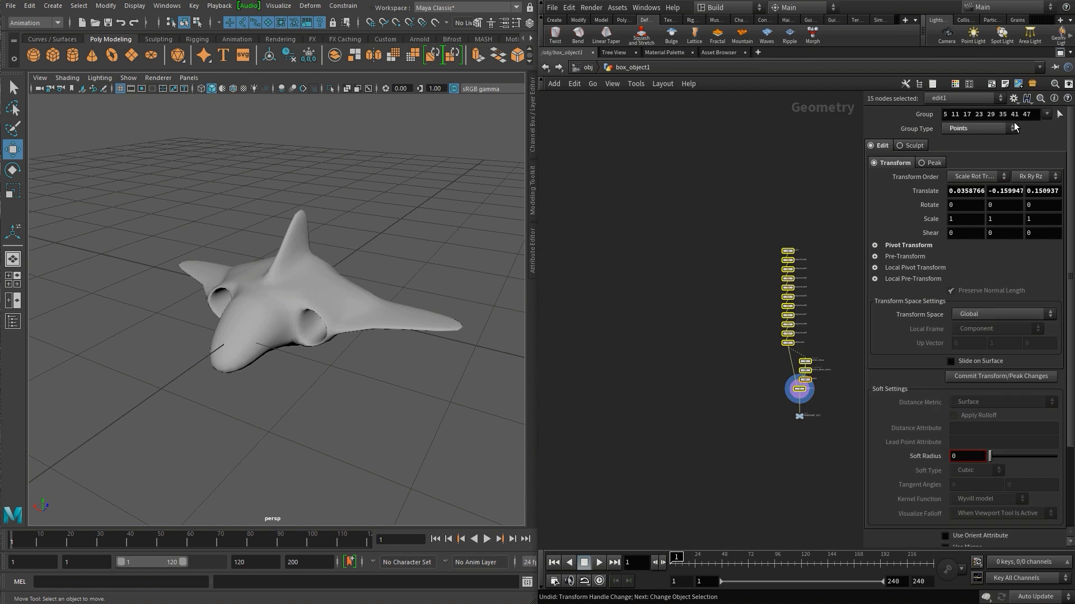
click(992, 85)
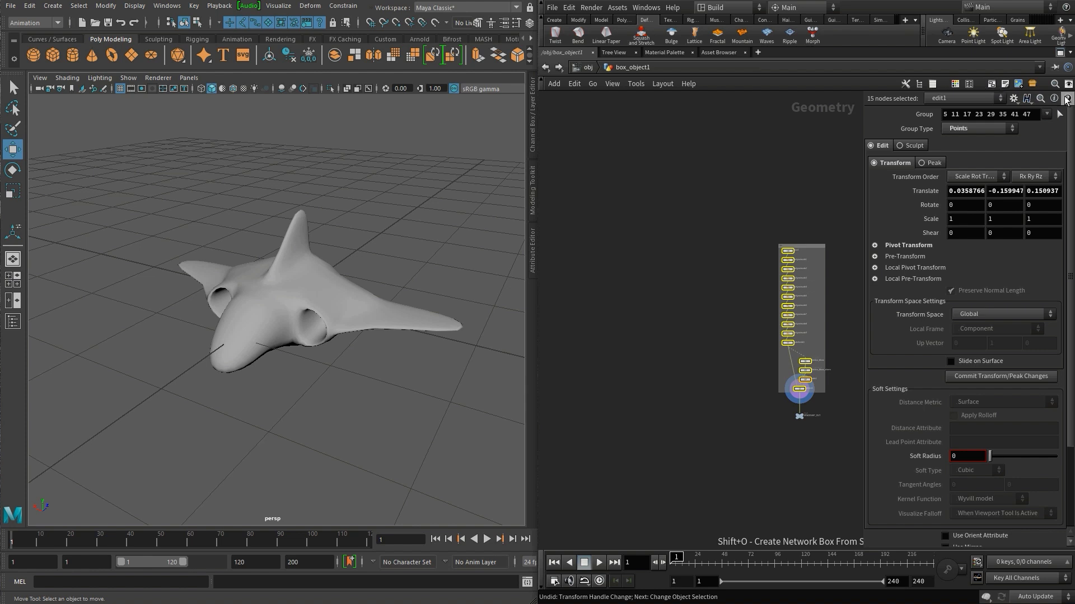
click(1059, 52)
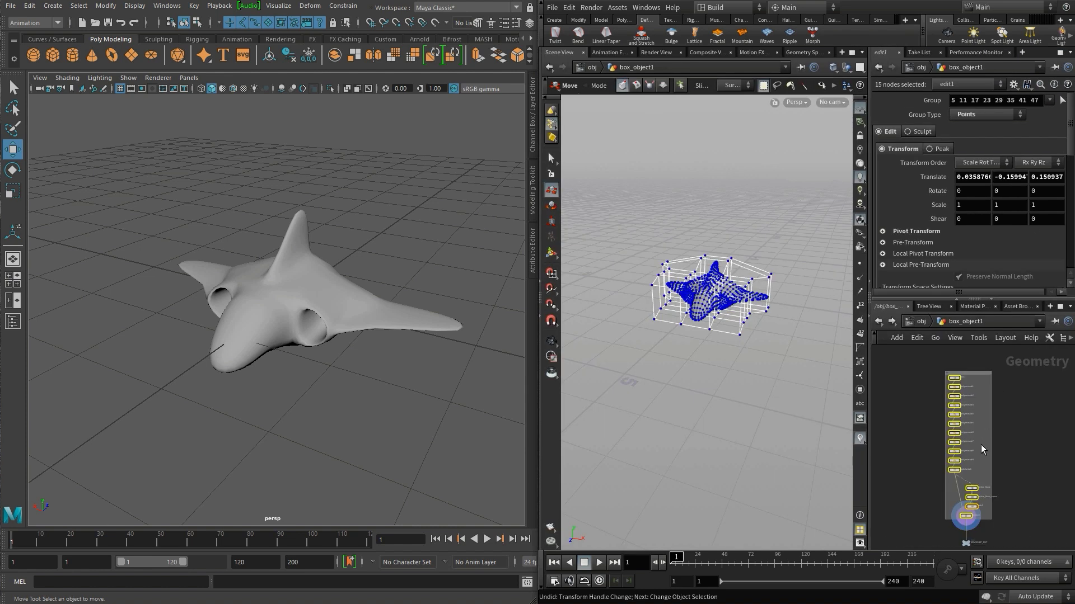
- Enlarge the network box to surround its nodes, reposition it, and collapse it
drag(991, 522, 997, 538)
drag(973, 373, 950, 385)
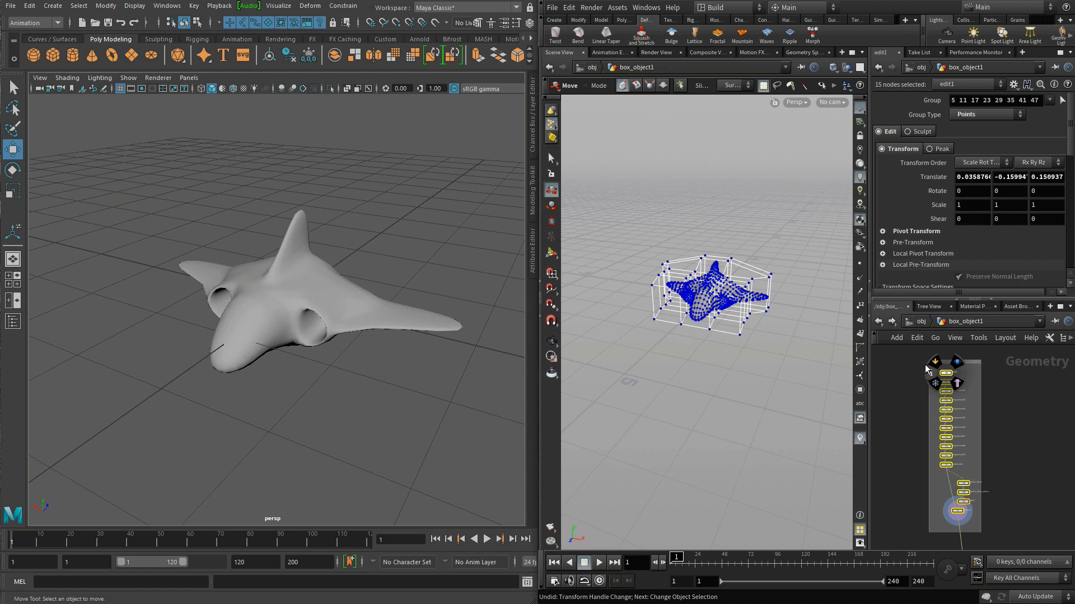
click(931, 370)
scroll(931, 371, up, 2)
scroll(944, 361, up, 3)
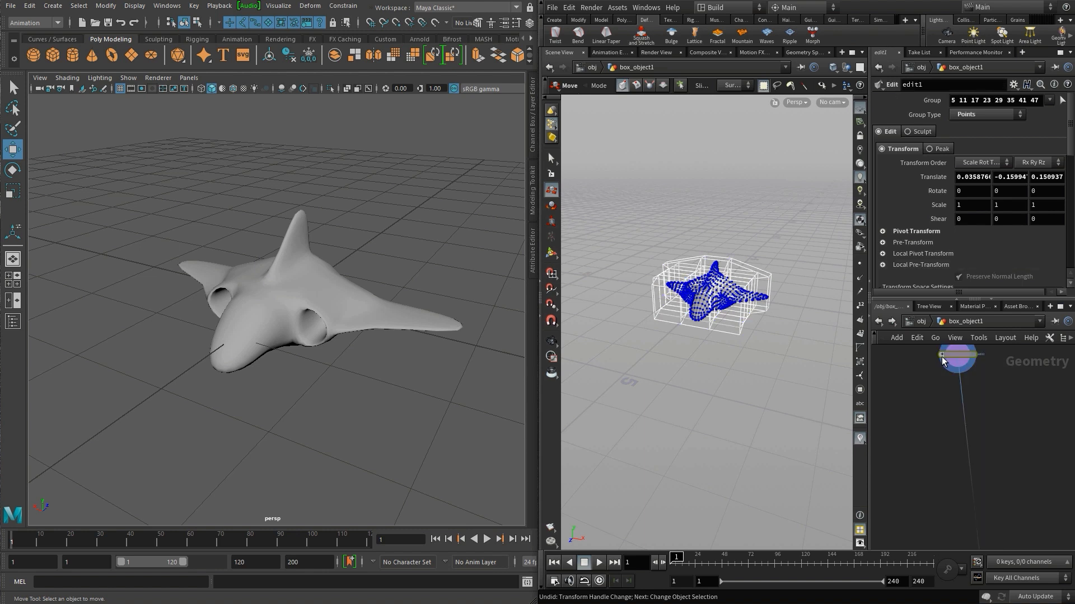
- Reposition the collapsed network box and turn off the lock flag on the SPACESHIP_OUT null
drag(957, 360, 994, 455)
middle_drag(949, 492, 907, 383)
scroll(908, 386, down, 2)
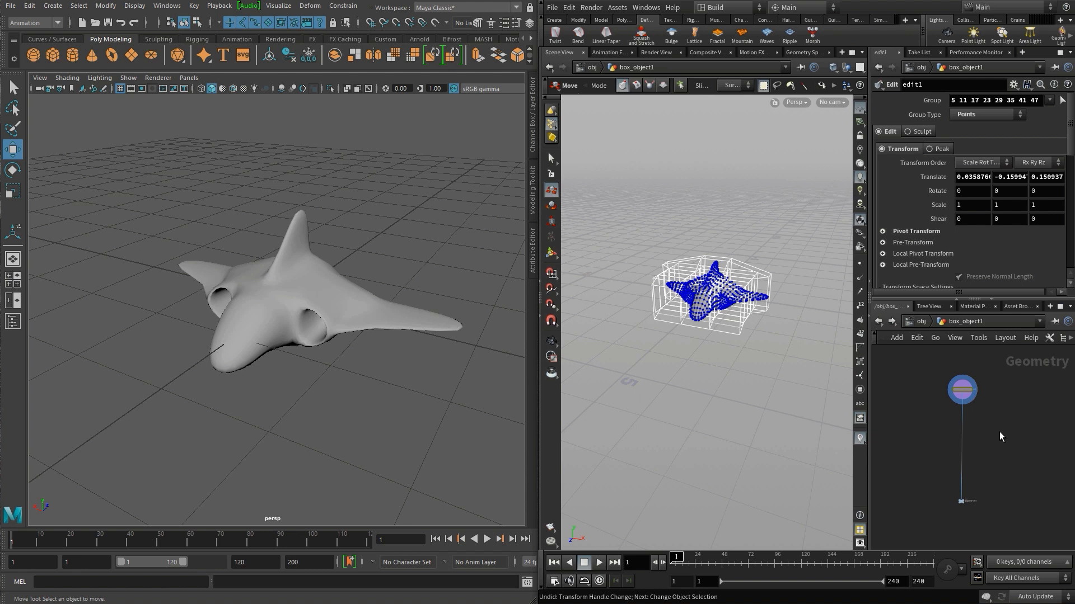
right_drag(992, 458, 1043, 406)
middle_drag(935, 502, 1016, 339)
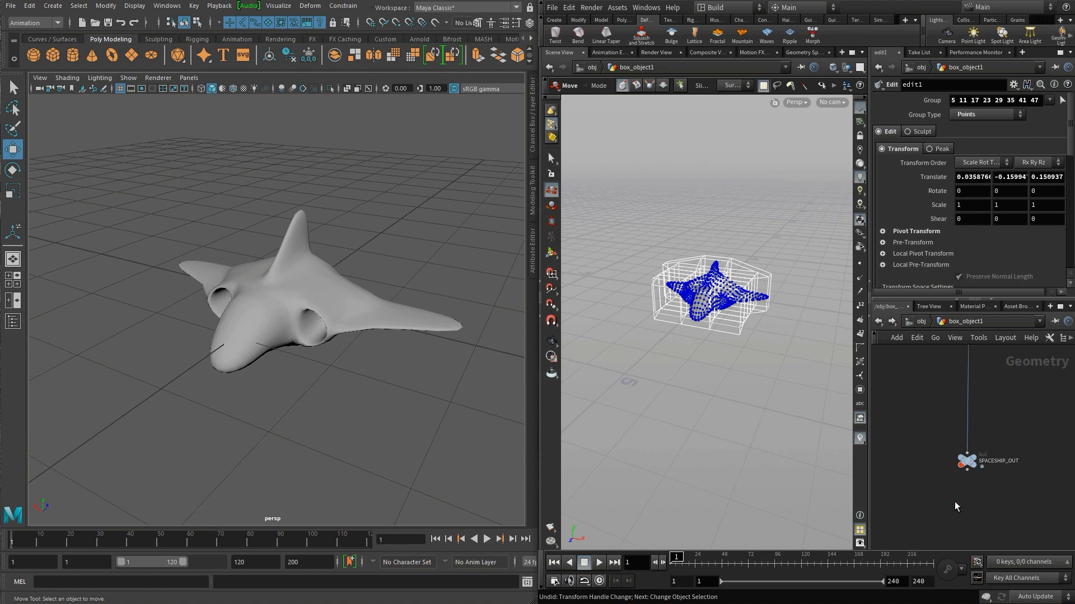
right_drag(955, 503, 1003, 476)
middle_drag(1002, 476, 961, 523)
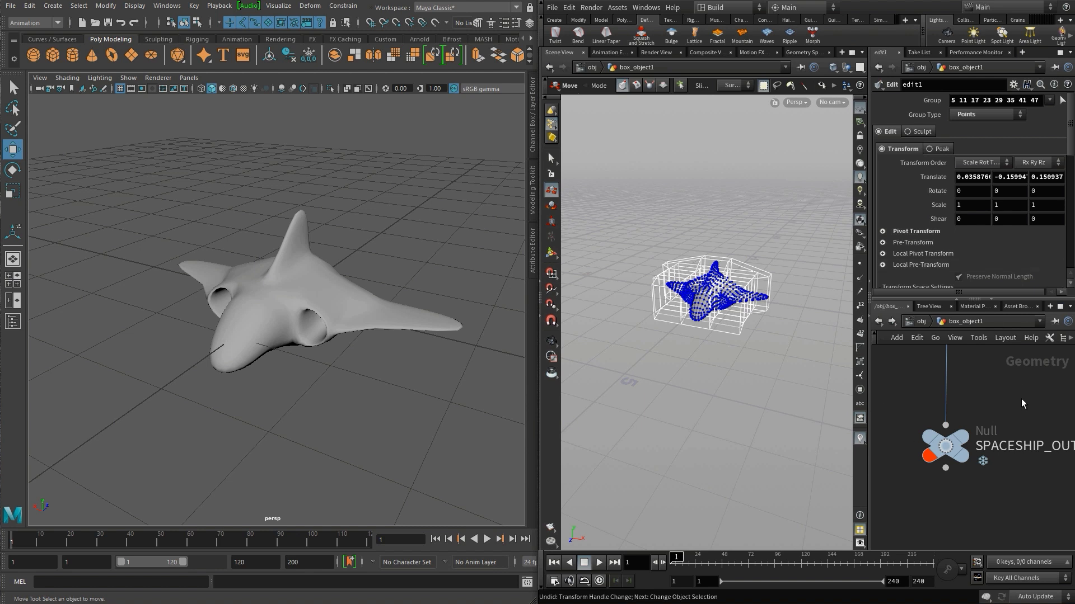
mouse_move(957, 447)
click(907, 485)
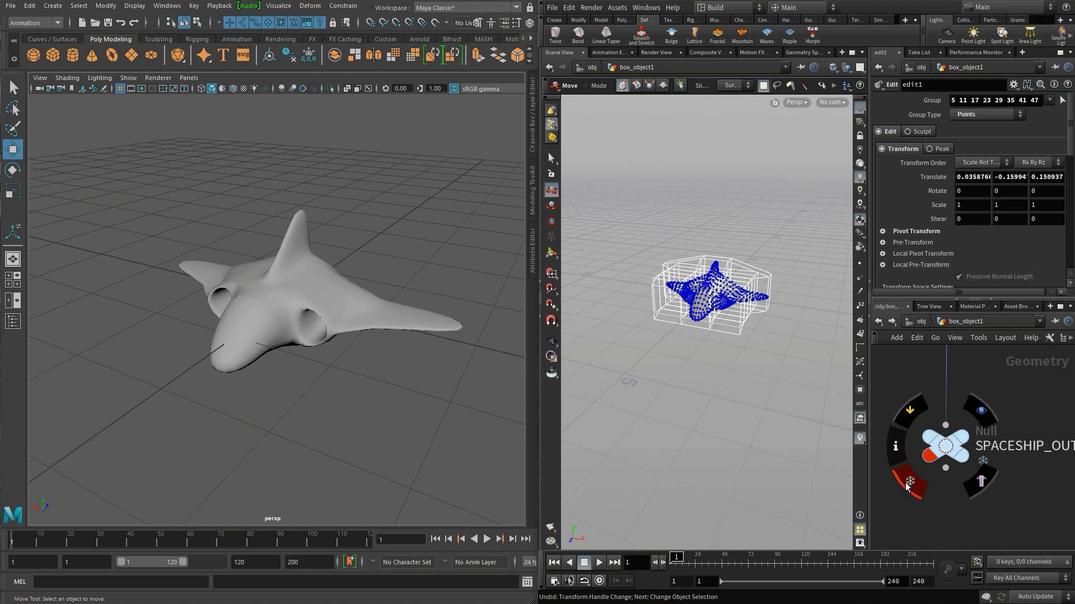
click(925, 520)
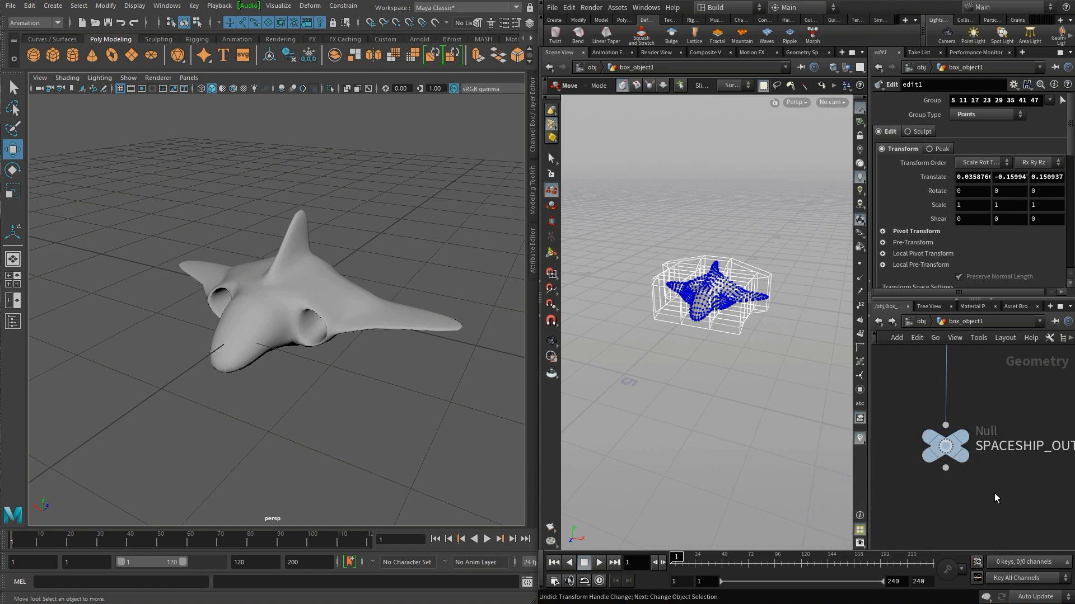
- Expand the network box, select the polyextrude4 node, and show its handles in the viewport
middle_drag(914, 375, 924, 533)
mouse_move(954, 470)
middle_drag(954, 470, 914, 424)
scroll(934, 445, up, 3)
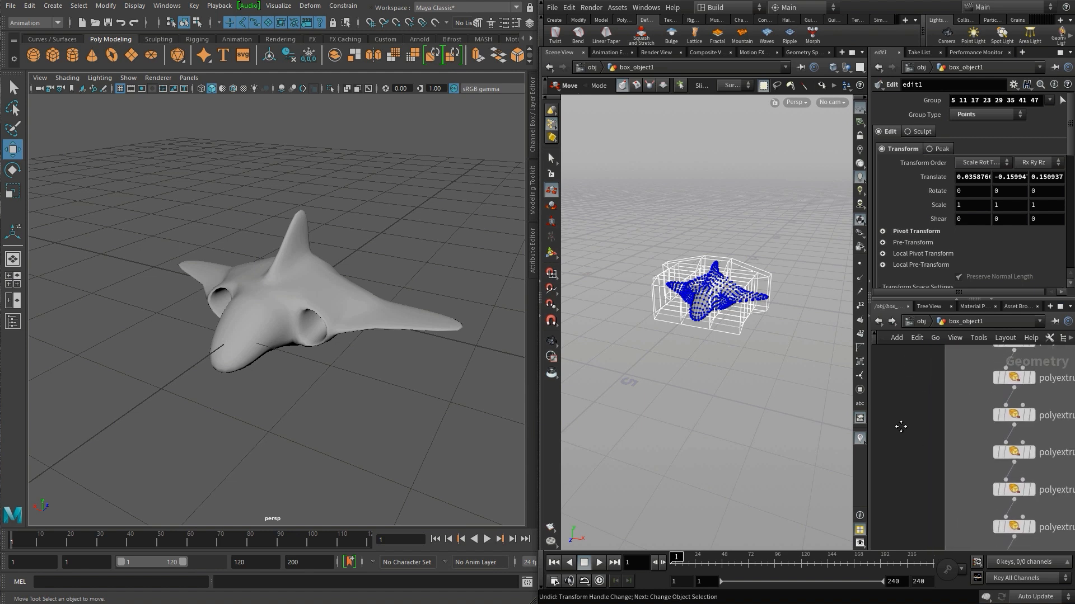
click(995, 432)
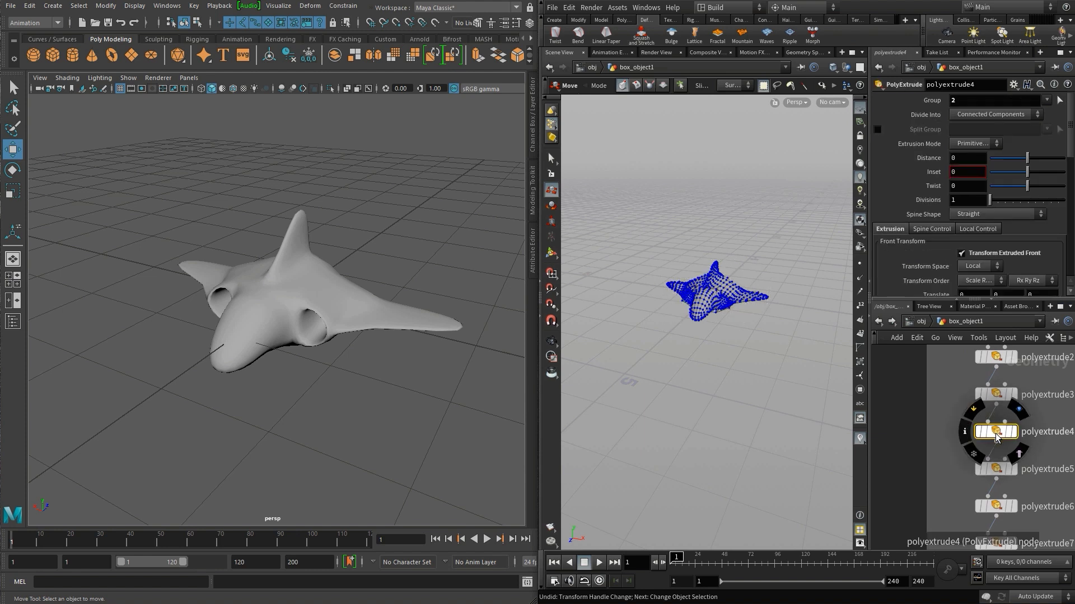
click(551, 254)
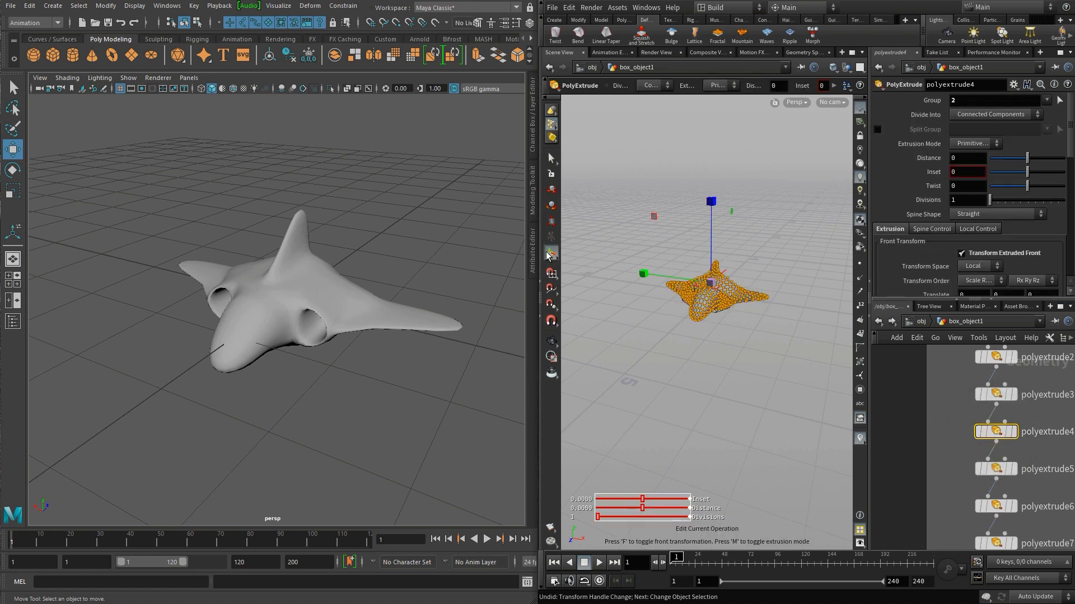
key(Escape)
scroll(722, 347, up, 5)
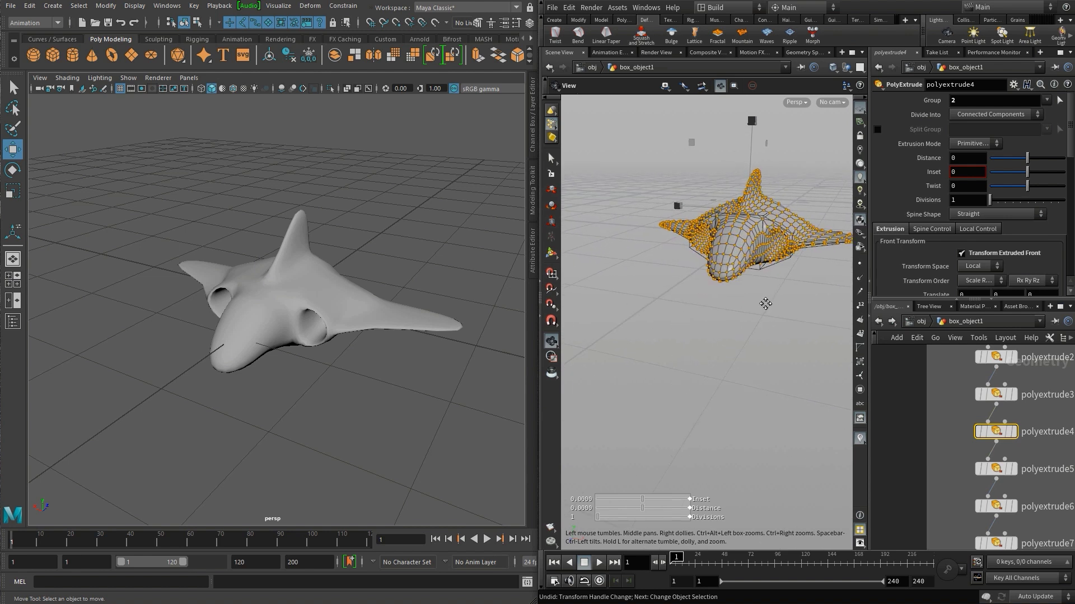
drag(738, 367, 644, 257)
key(Return)
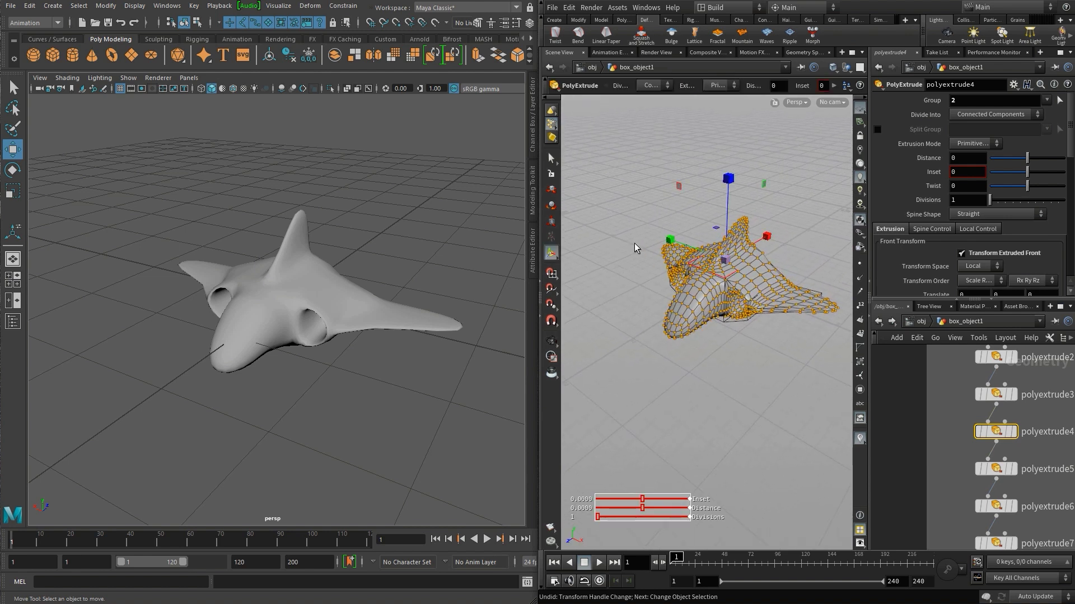
- Select polyextrude3 and pull its wing extrusion inward, to a Z translate of about 0.559
key(s)
key(Escape)
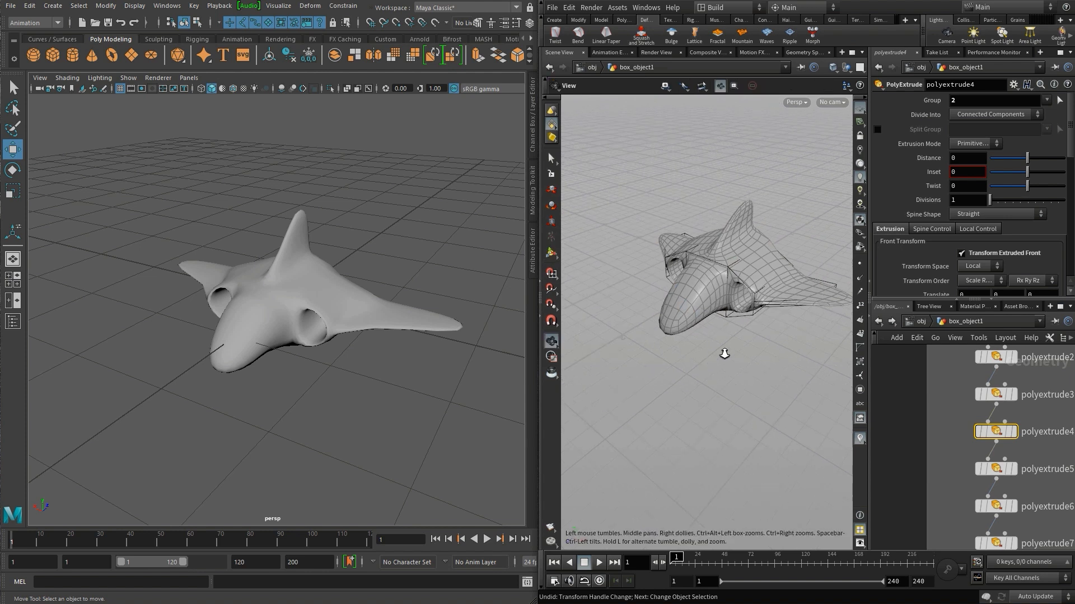
alt+right_drag(724, 354, 755, 341)
alt+middle_drag(756, 341, 699, 368)
alt+right_drag(699, 368, 707, 367)
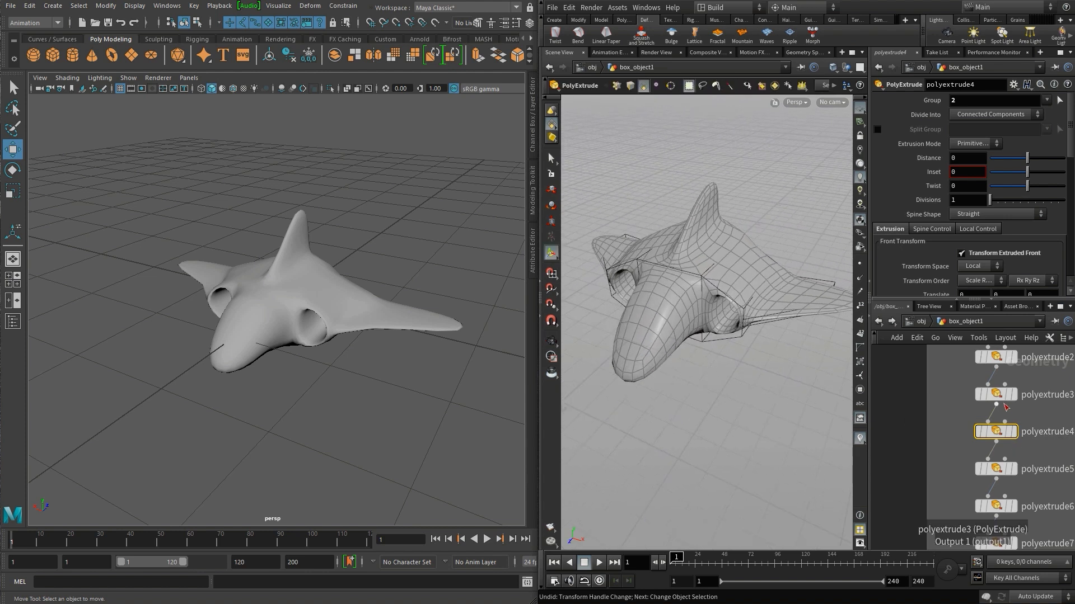
click(1001, 396)
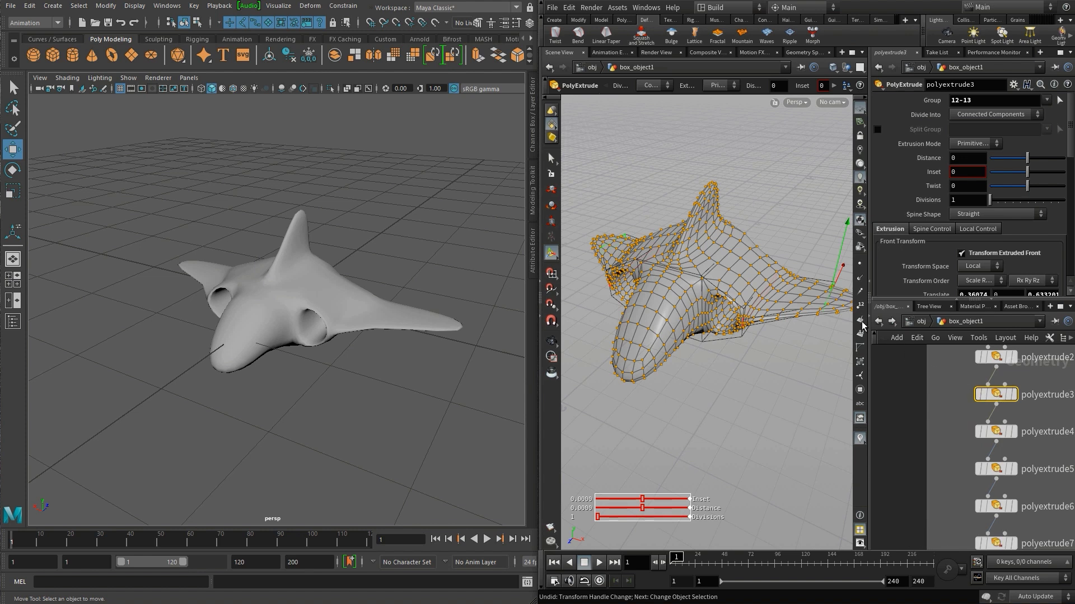
alt+drag(823, 347, 795, 318)
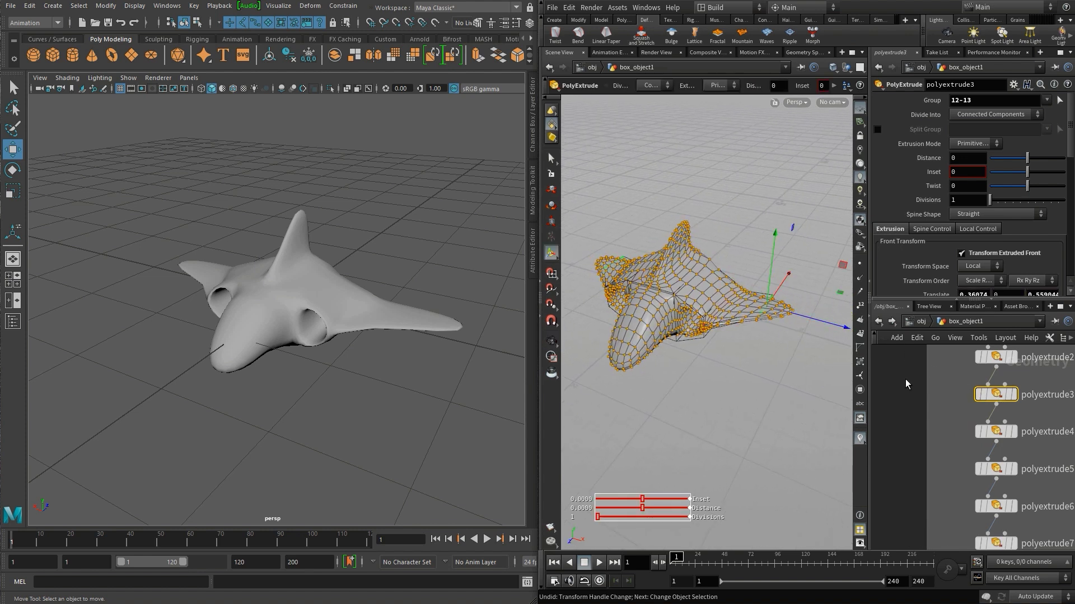
- Shorten the nose by reducing the Z translate of polyextrude6 to about 0.135 and of polyextrude7 to about 0.538
click(996, 507)
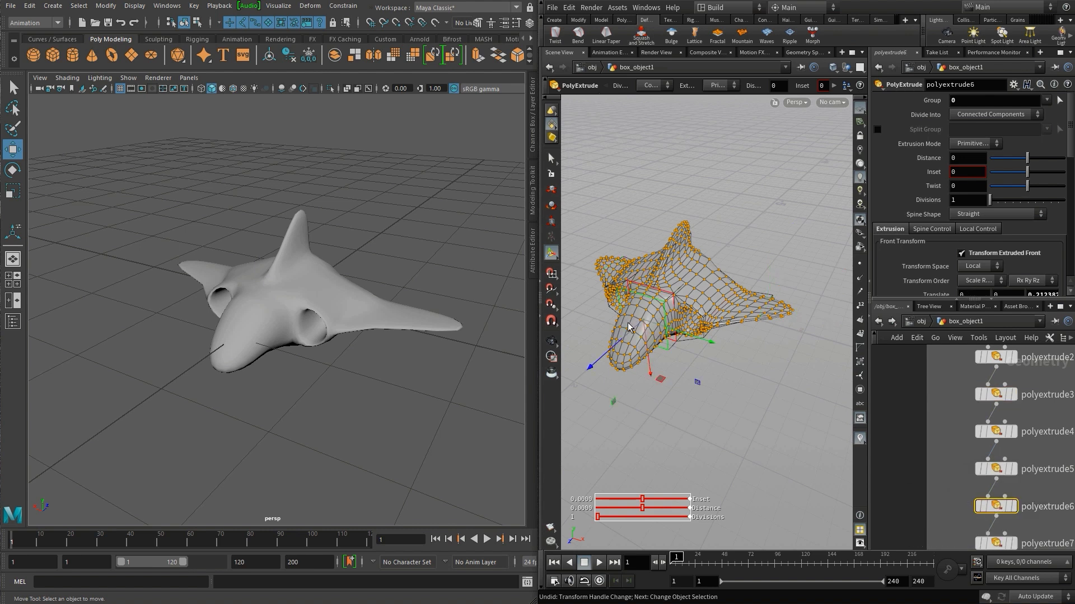
drag(618, 354, 621, 331)
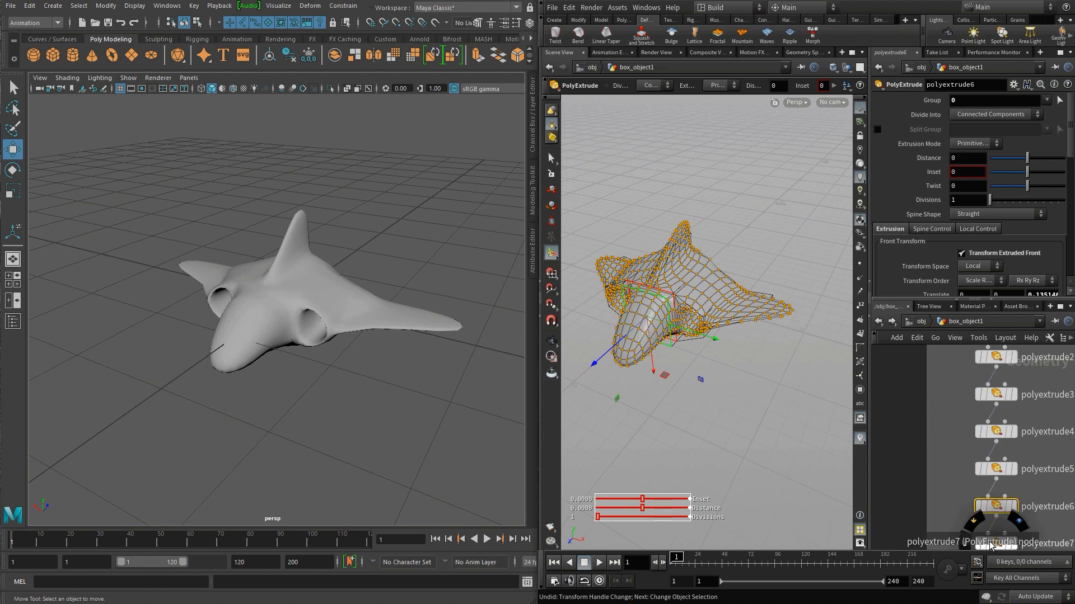
click(990, 545)
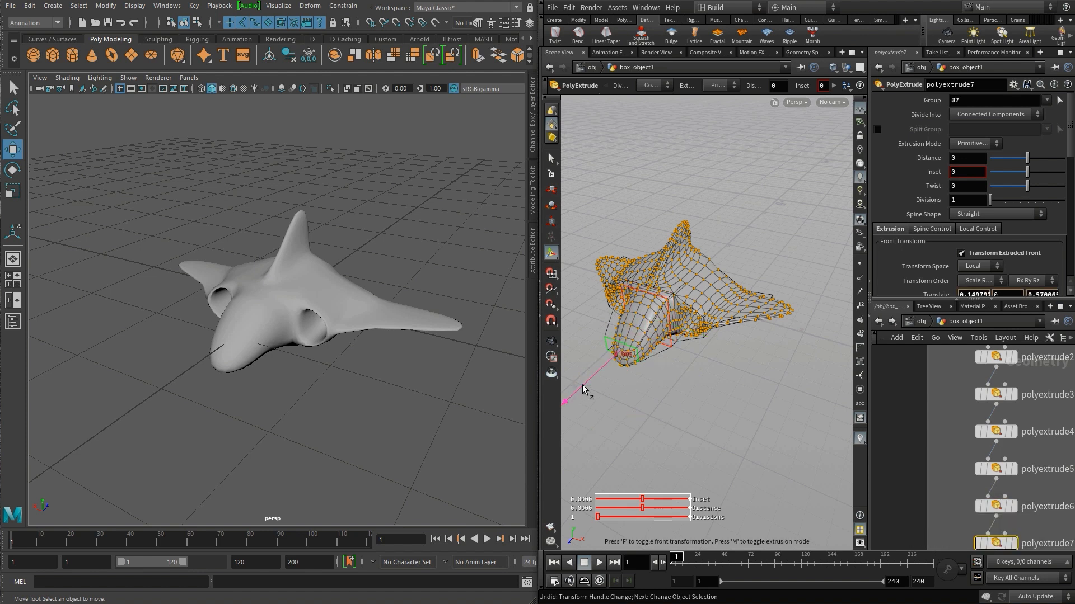
drag(582, 388, 585, 385)
click(713, 379)
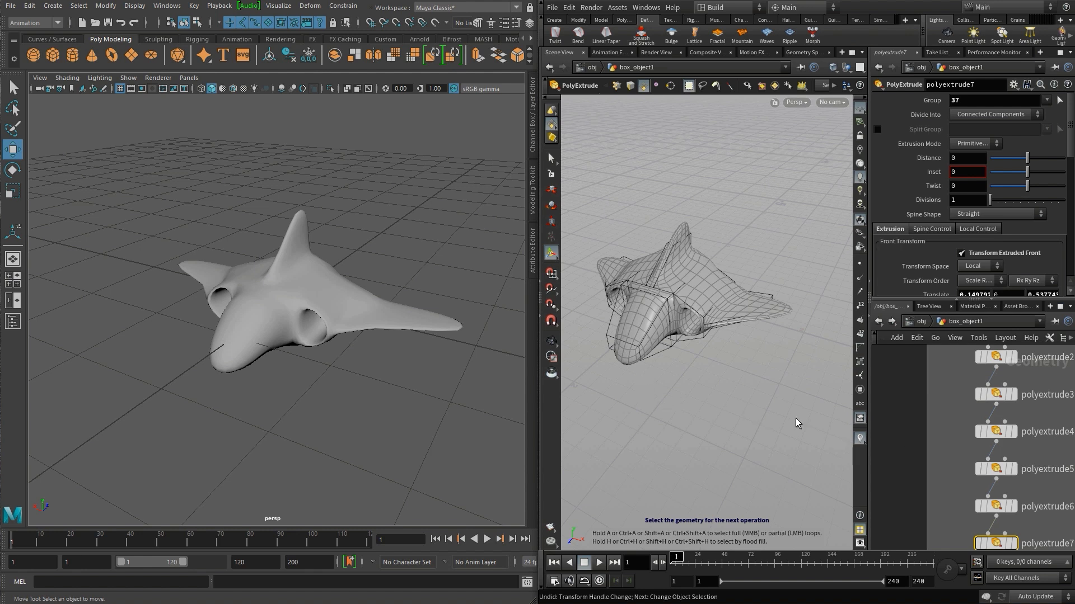
- Move the SPACESHIP_OUT null out of the network box to a spot below it
key(h)
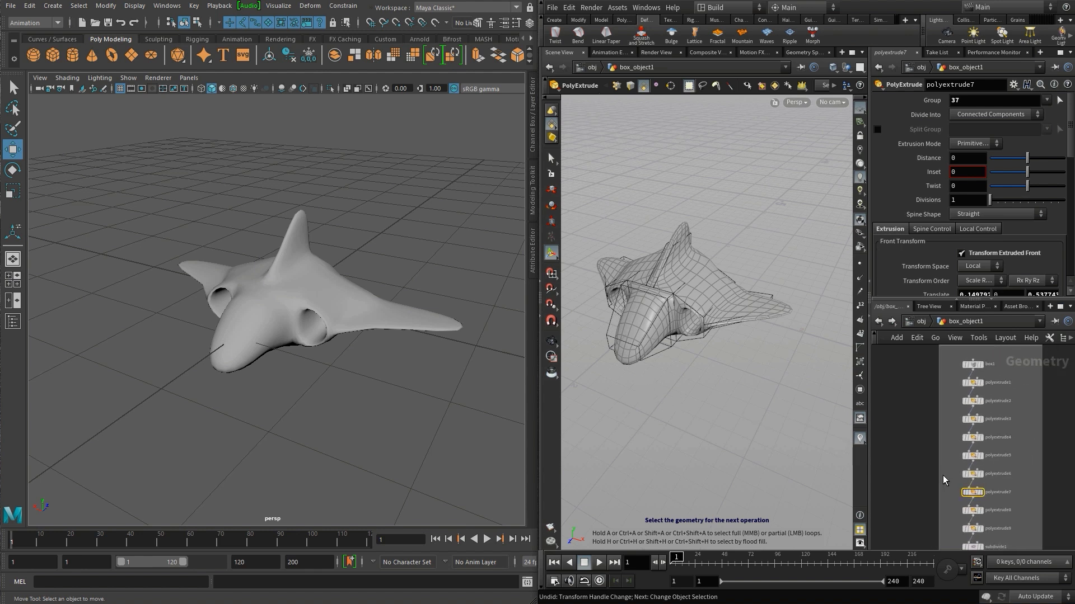
middle_drag(944, 480, 899, 356)
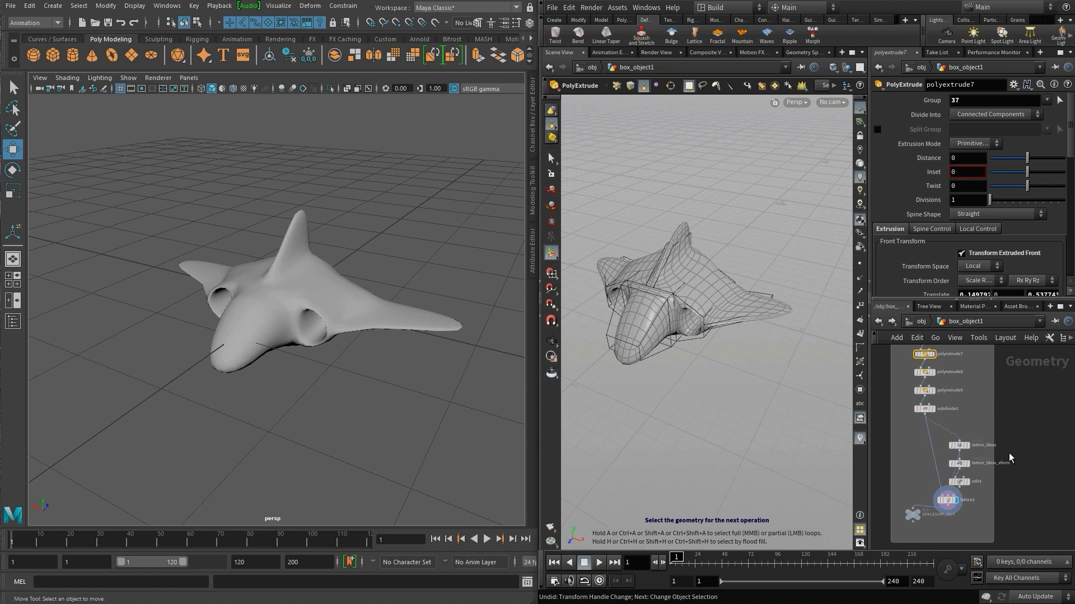
scroll(1008, 481, up, 3)
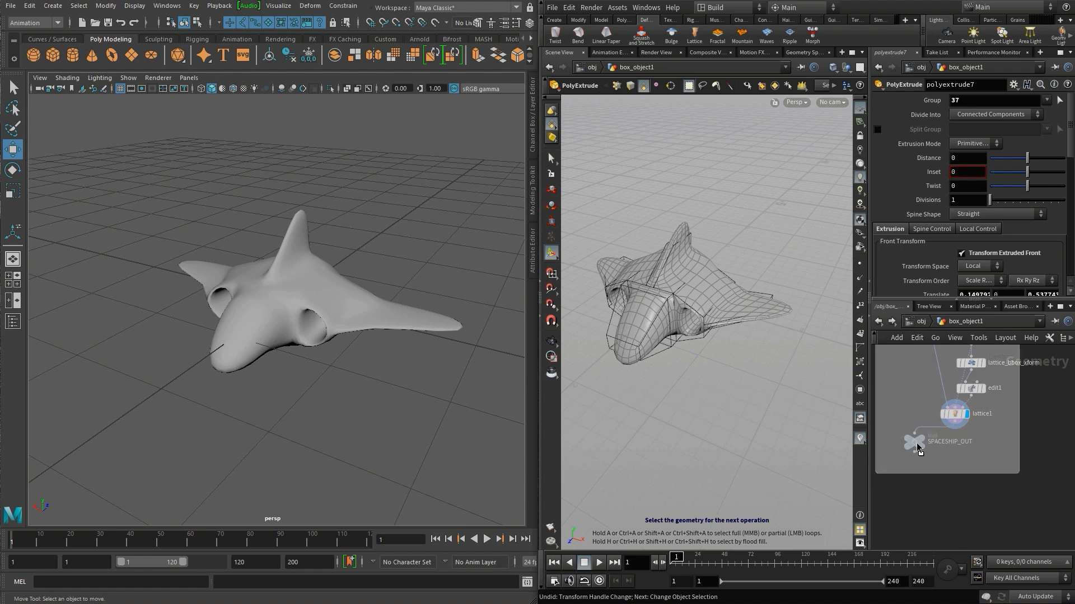
drag(909, 437, 963, 515)
scroll(963, 515, up, 2)
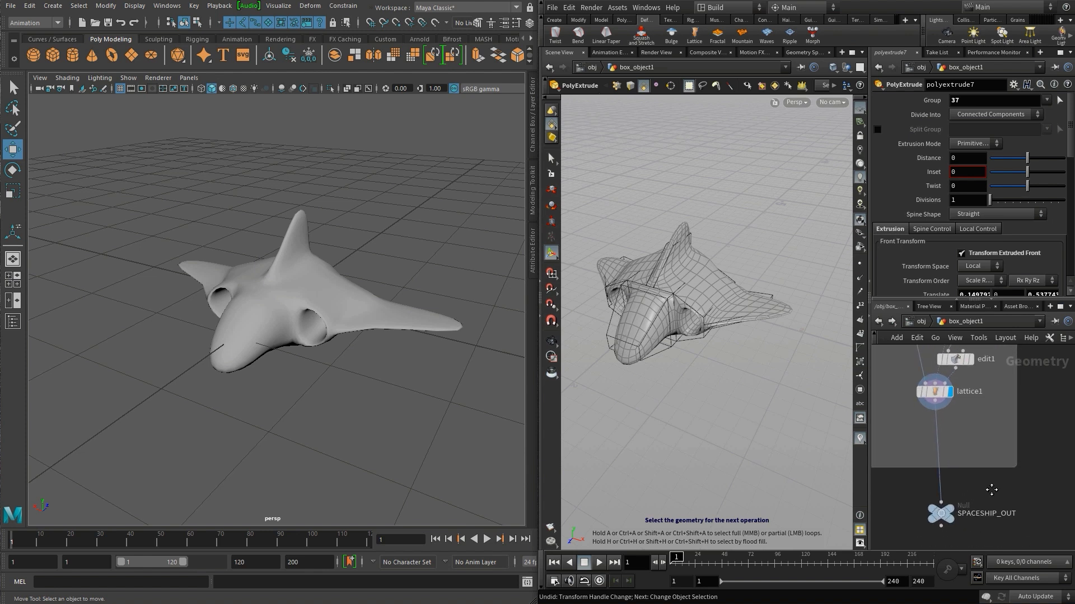
- Save the SPACESHIP_OUT geometry to the $HIP/geo folder as spaceship_geo.bgeo
middle_drag(962, 515, 925, 452)
right_click(925, 452)
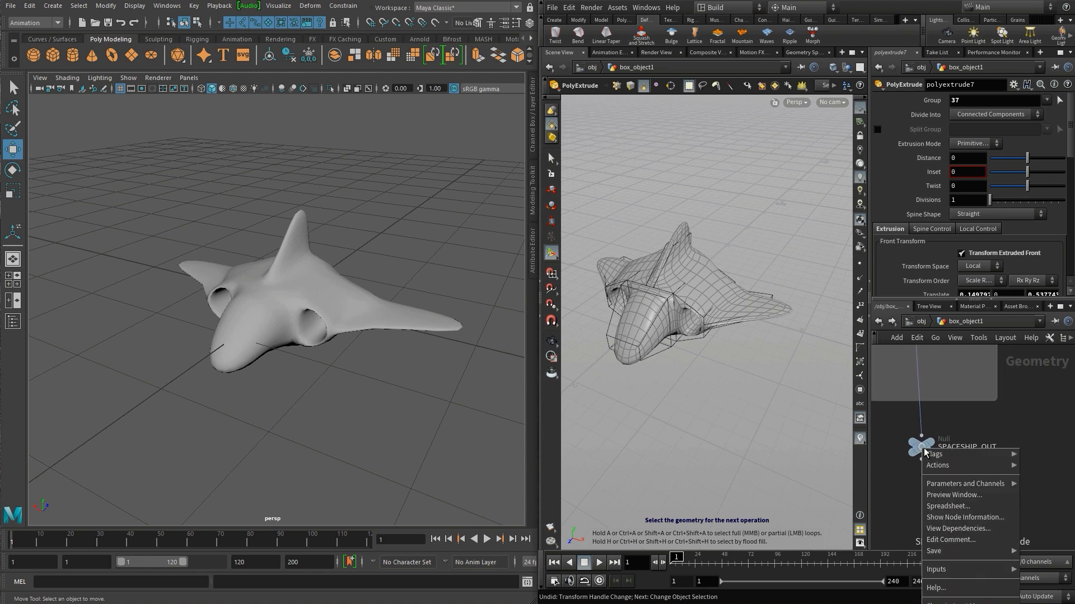
mouse_move(946, 551)
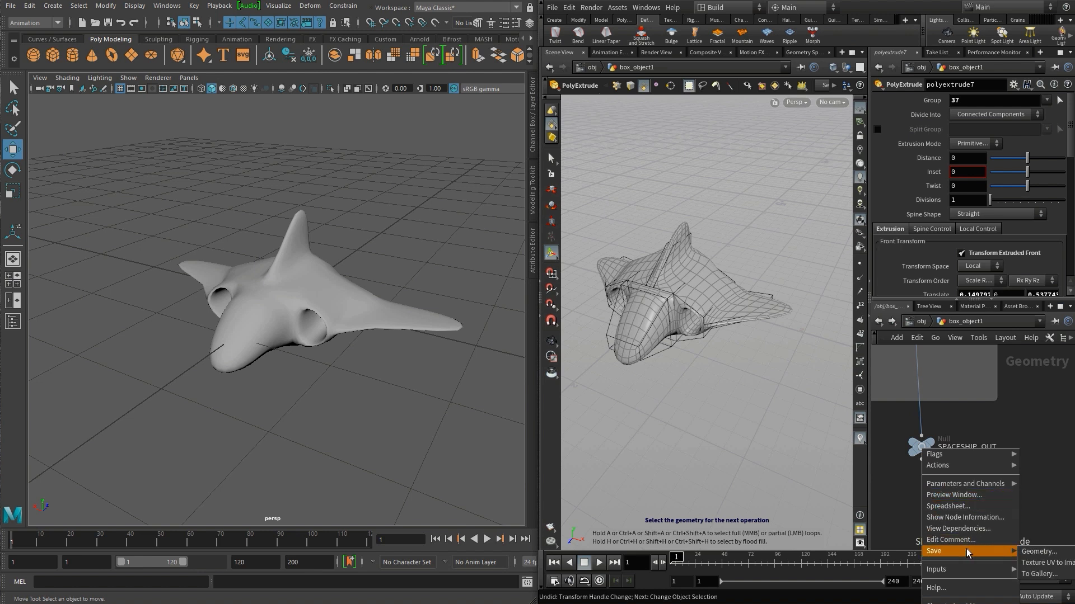
click(1029, 552)
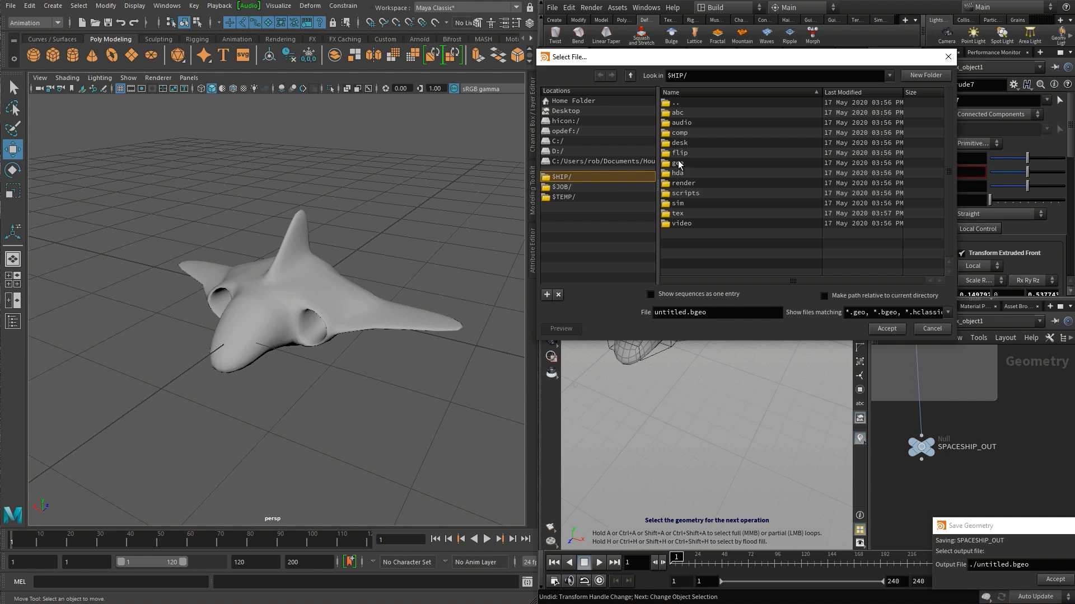
double_click(678, 163)
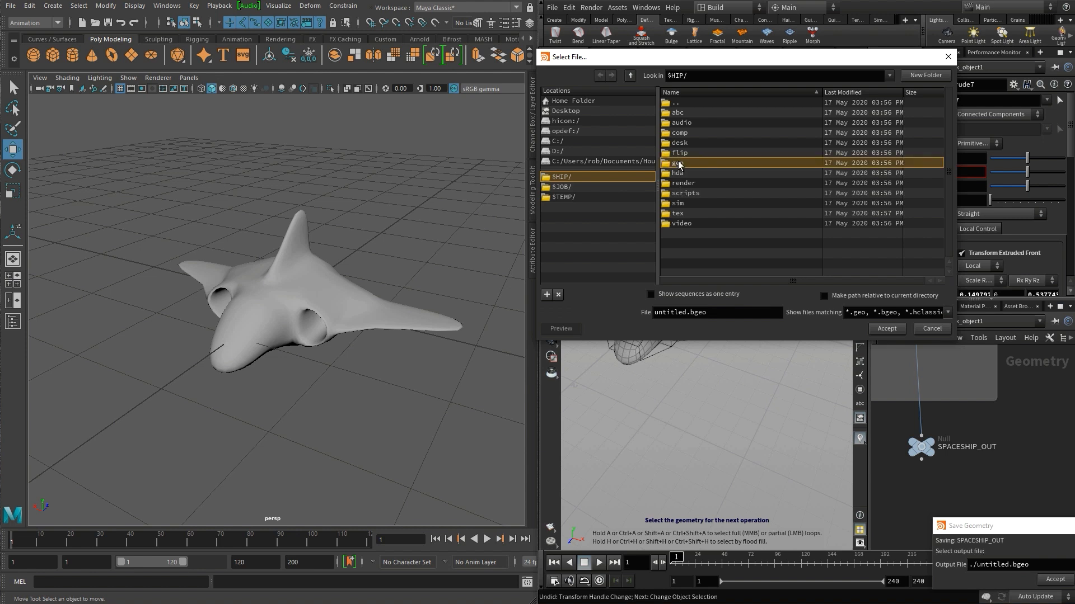
double_click(685, 312)
text(space)
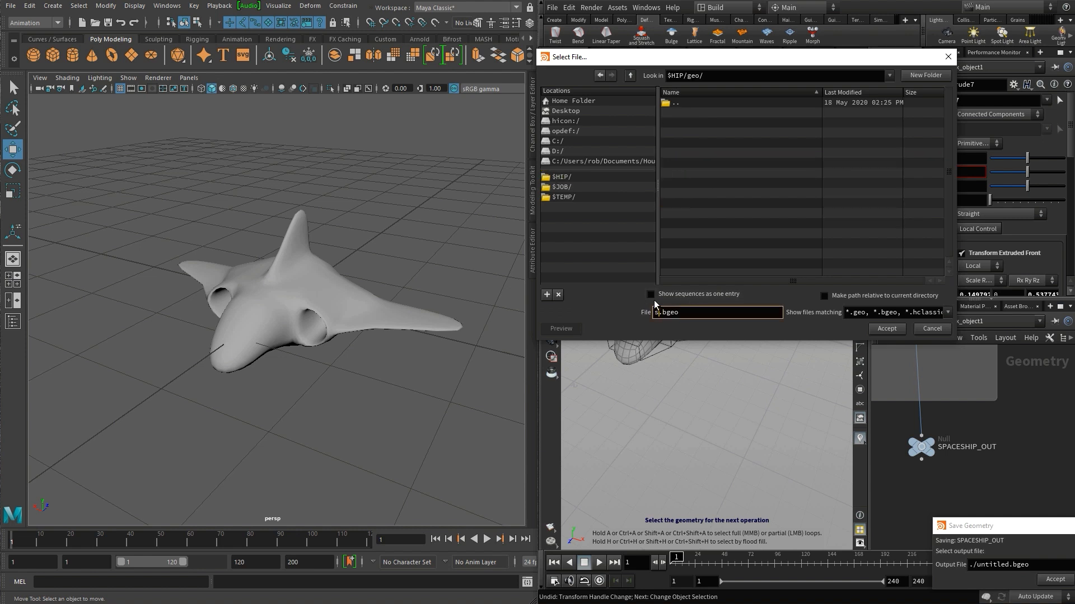
text(ship_geo)
key(Return)
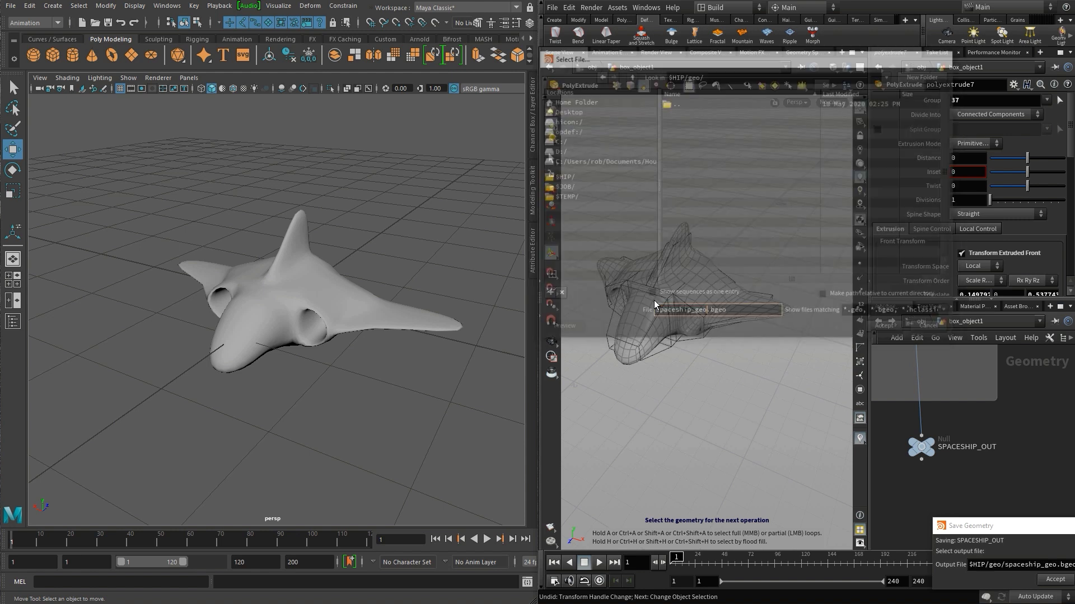
click(1055, 580)
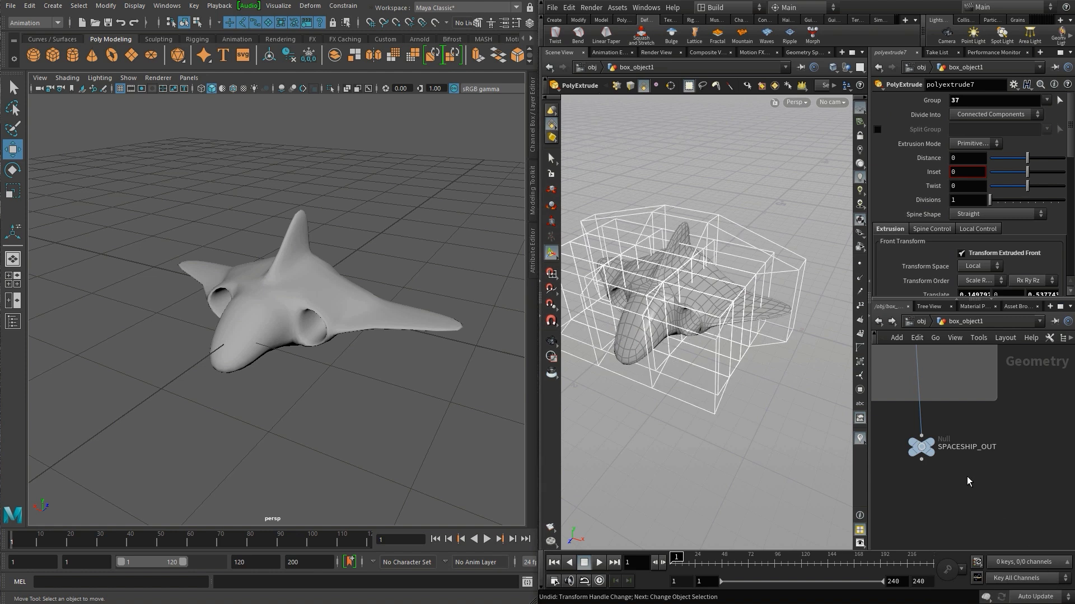
- Add a File node to the network just below SPACESHIP_OUT
key(Tab)
text(file)
key(Return)
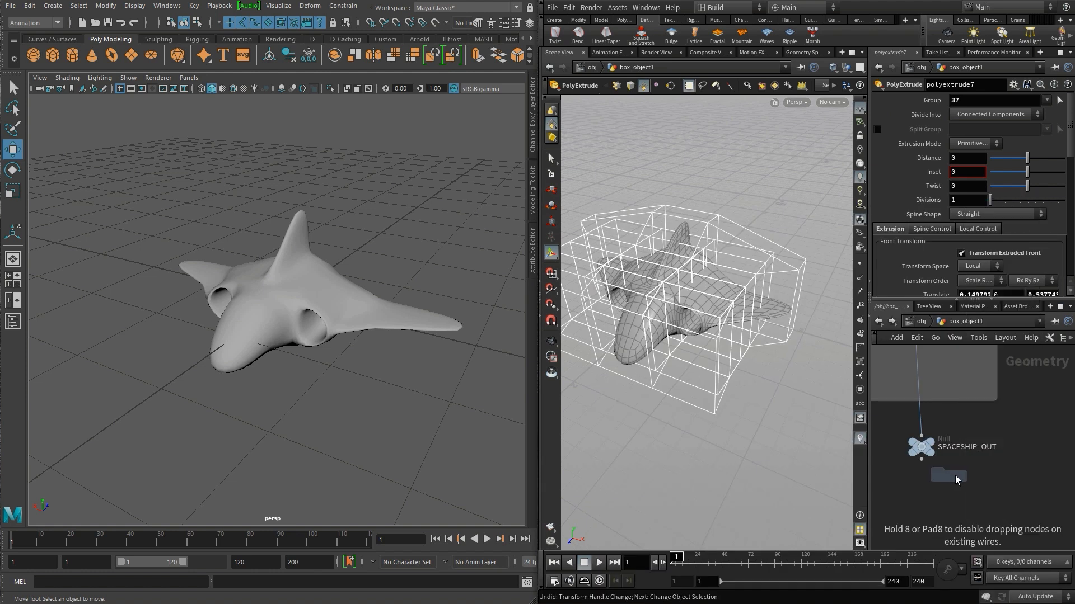
click(956, 480)
- Load spaceship_geo.bgeo from $HIP/geo into the File node, turn on its display flag, and reposition the node
click(1067, 115)
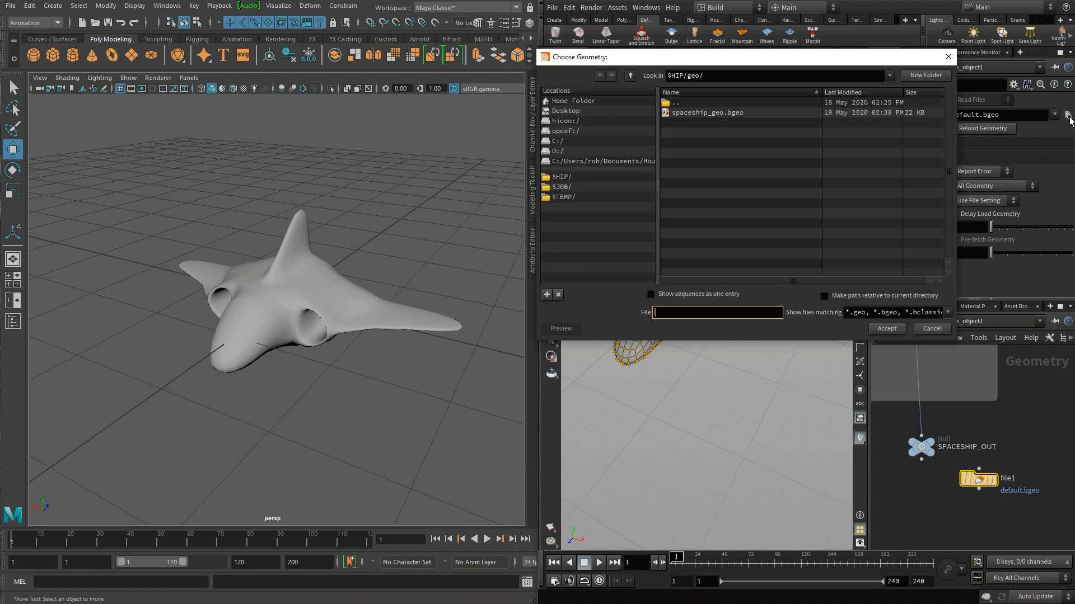
click(688, 113)
click(885, 329)
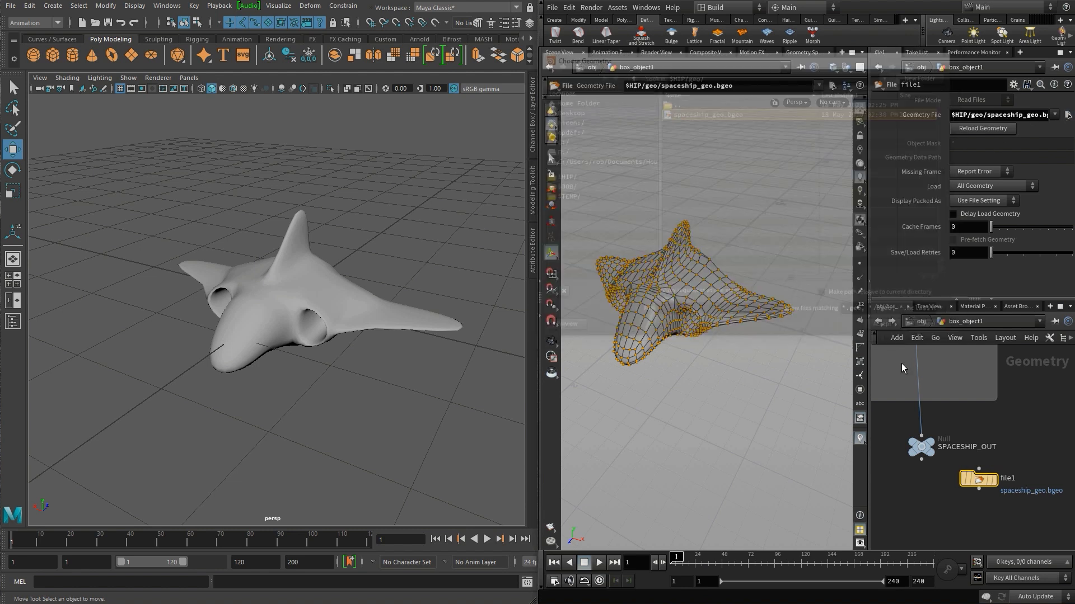
mouse_move(986, 495)
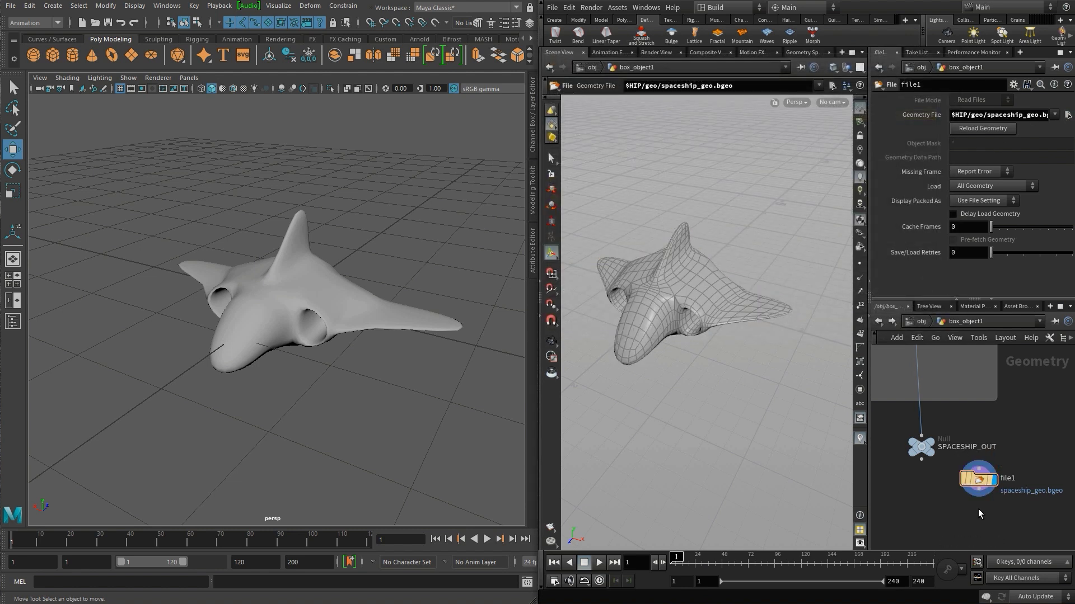
drag(978, 481, 1003, 495)
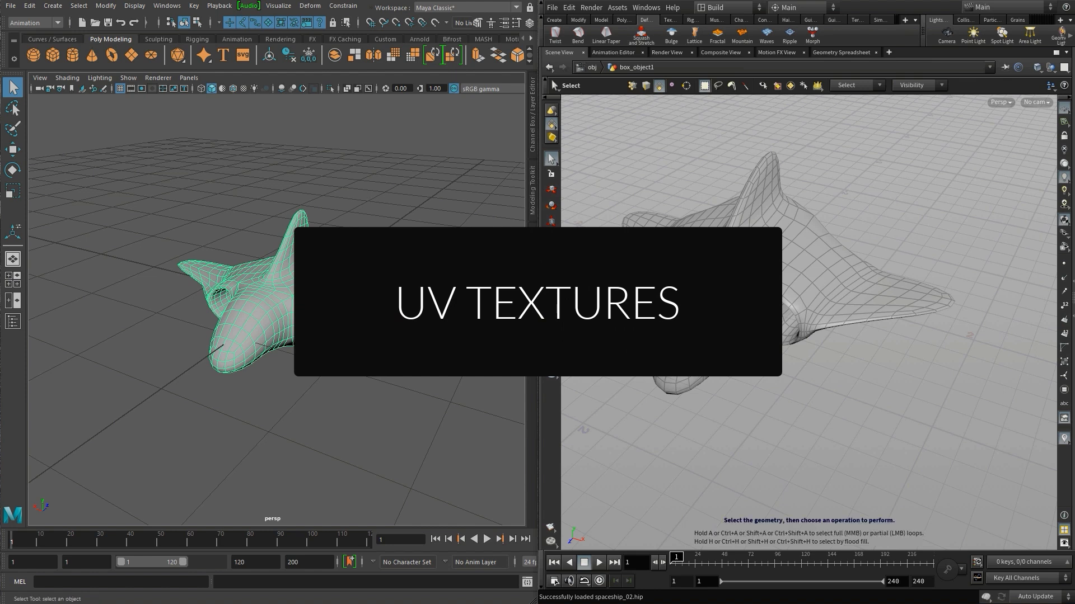
- Switch to Maya, assign a new Standard Surface material to the spaceship, and show the material's attributes
click(274, 36)
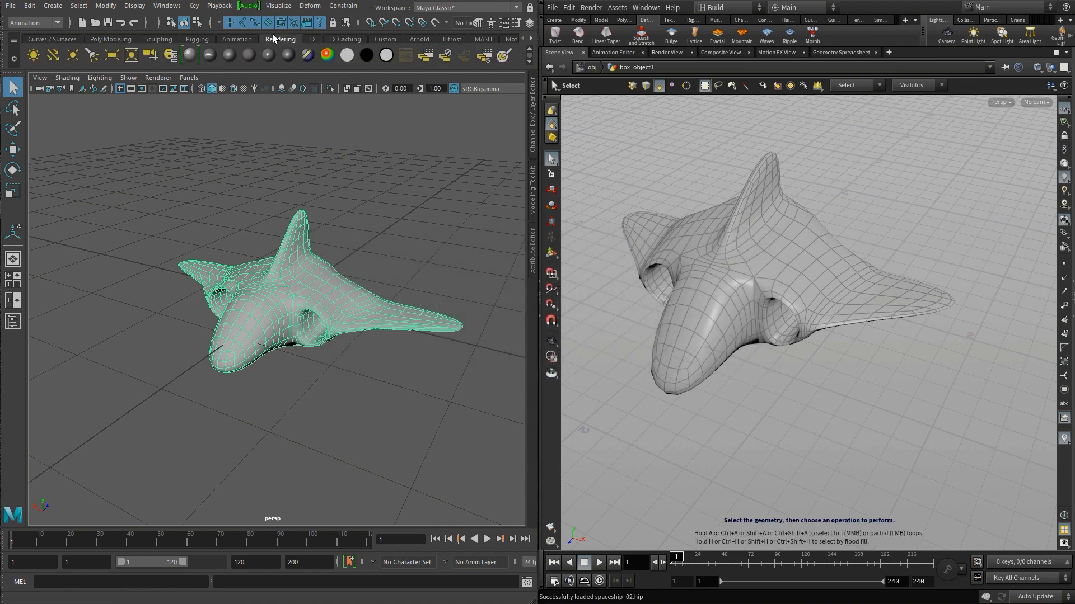
click(190, 55)
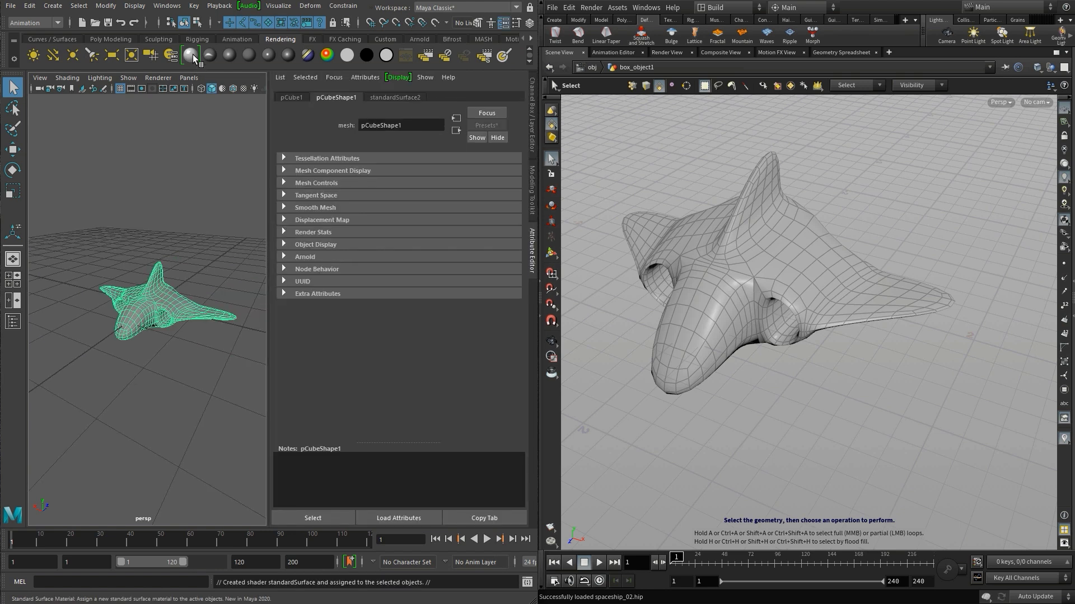
click(372, 98)
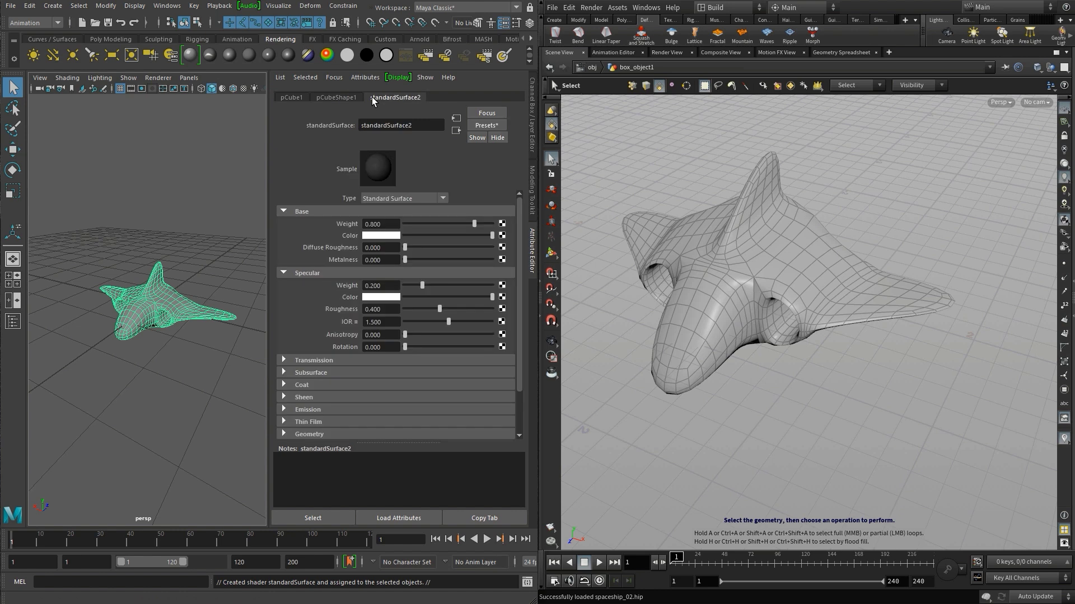
- Connect a File texture to the material's base color and choose spaceship_texture.jpg as its image
click(501, 235)
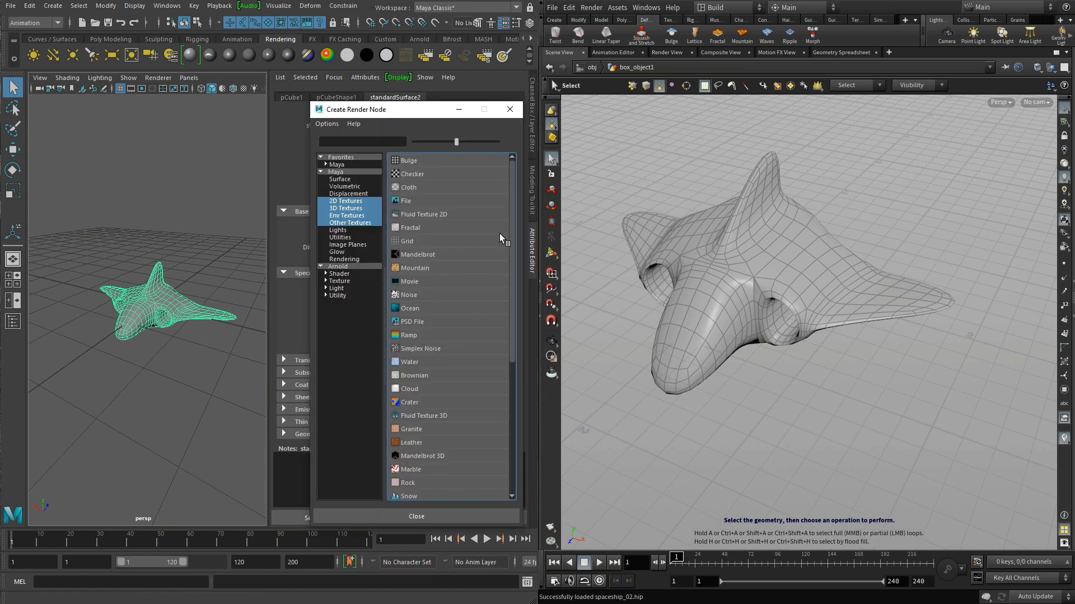
click(408, 200)
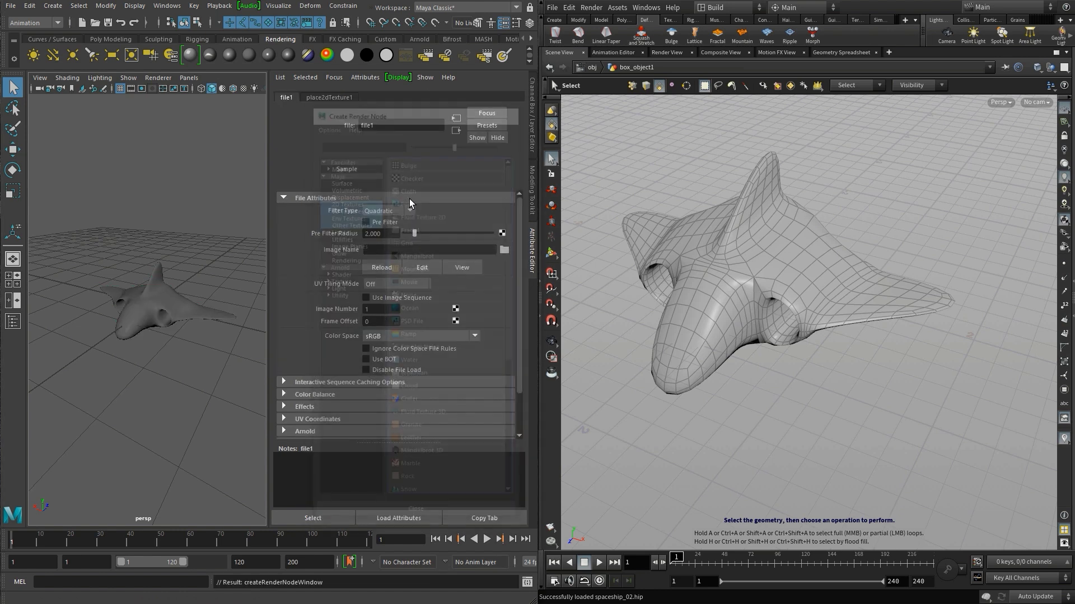
click(504, 250)
click(259, 197)
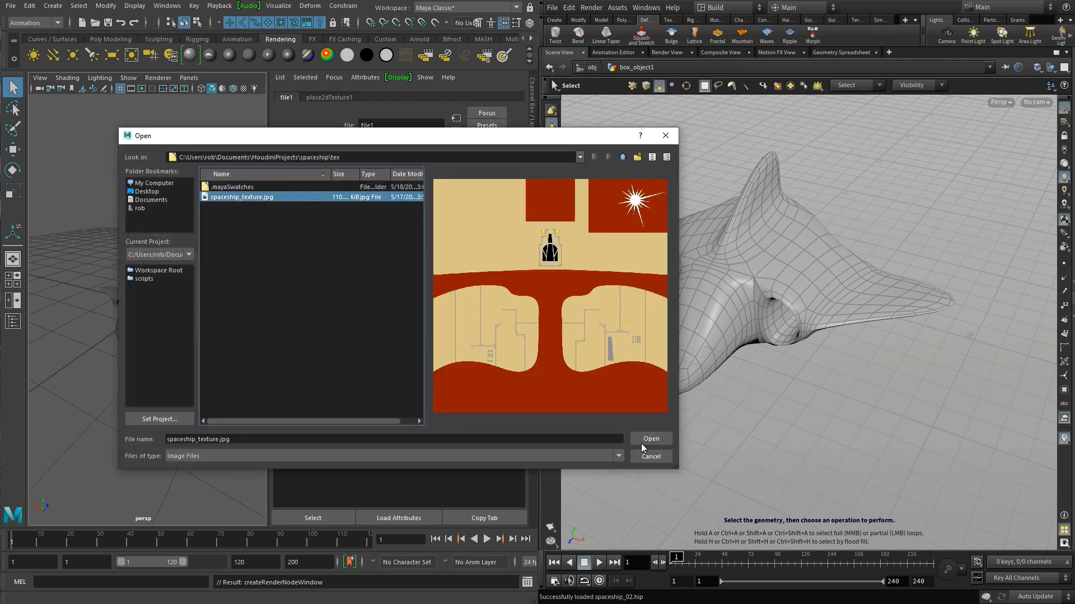
- Load spaceship_texture.jpg into the file texture and display the spaceship with texture maps in a full-width viewport
click(649, 438)
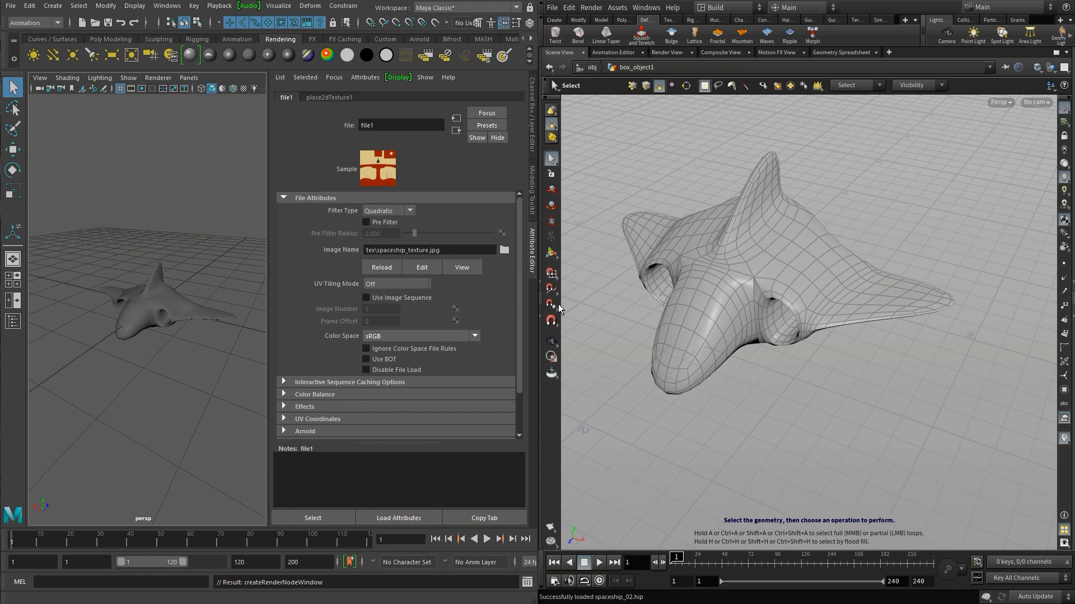
click(533, 262)
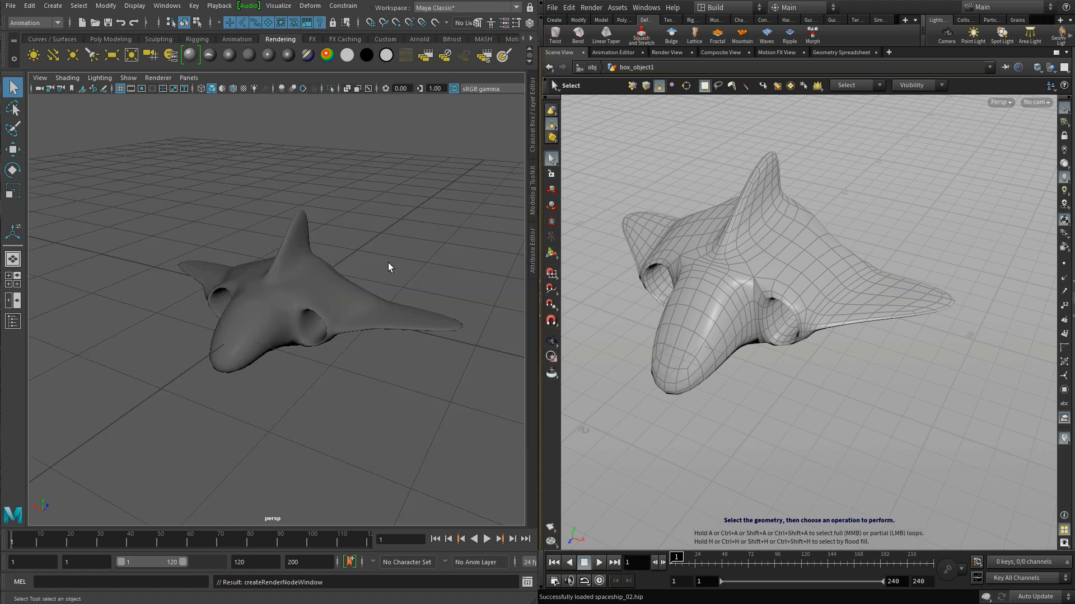
key(6)
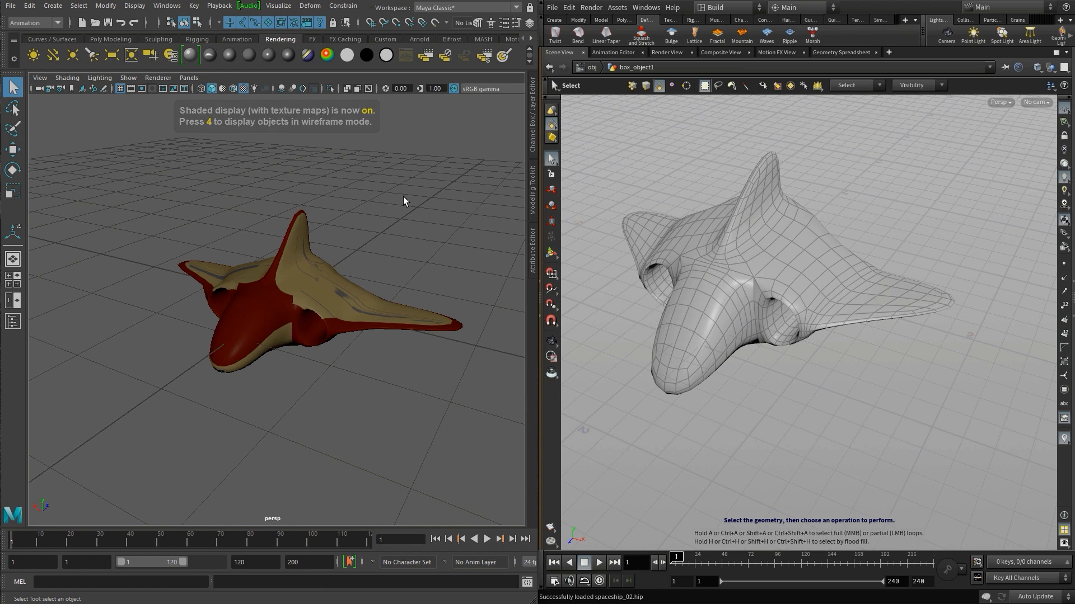
- Change the view layout to show the perspective view above the UV editor
click(189, 77)
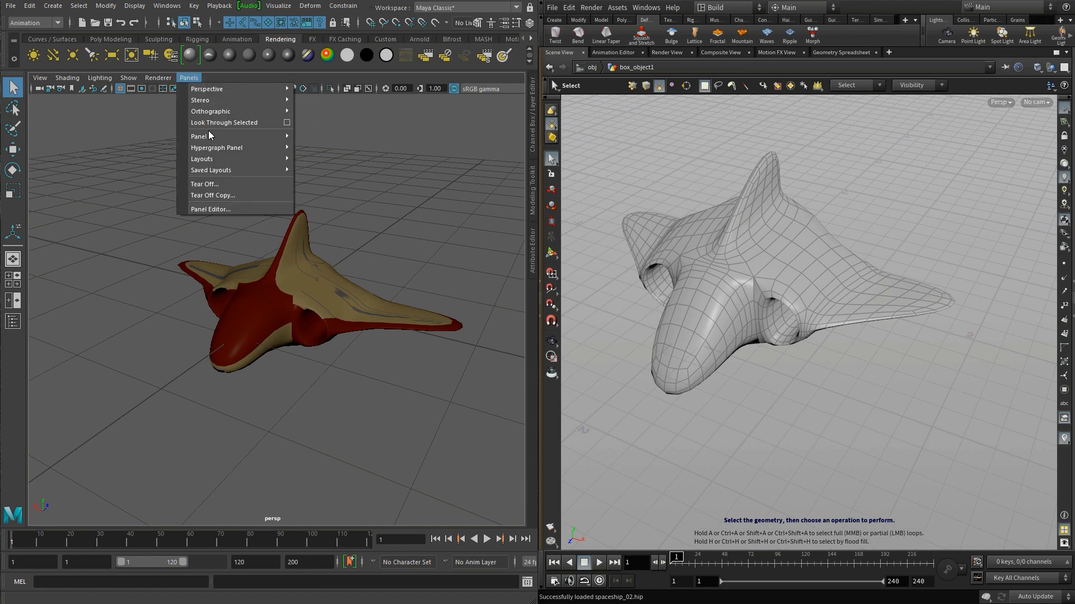
mouse_move(235, 159)
click(322, 181)
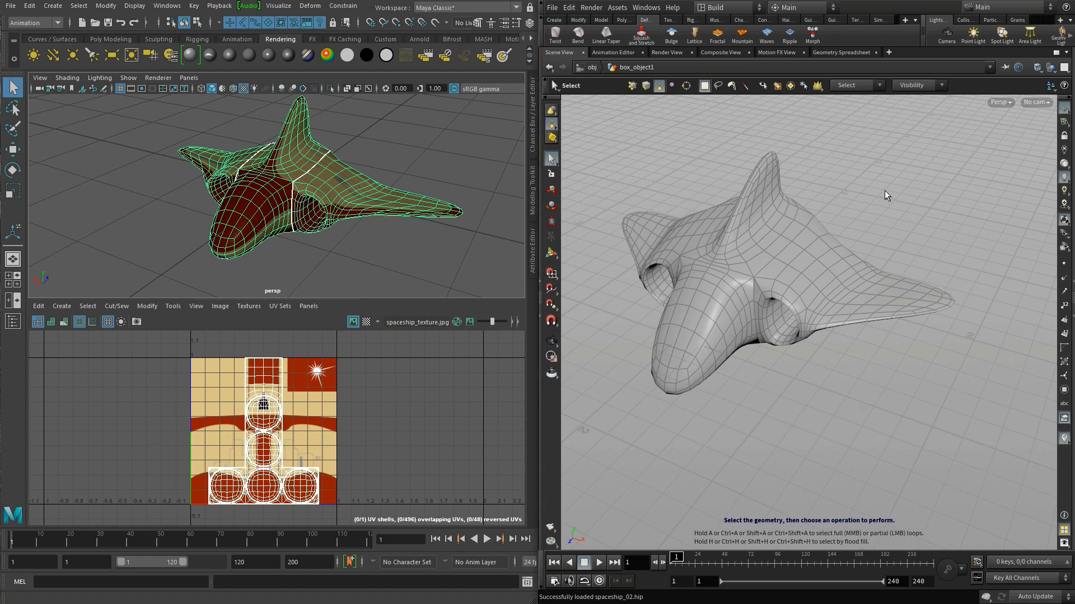
- In Houdini, return to object level and assign a Principled Shader from the material palette to the spaceship
click(774, 251)
click(591, 67)
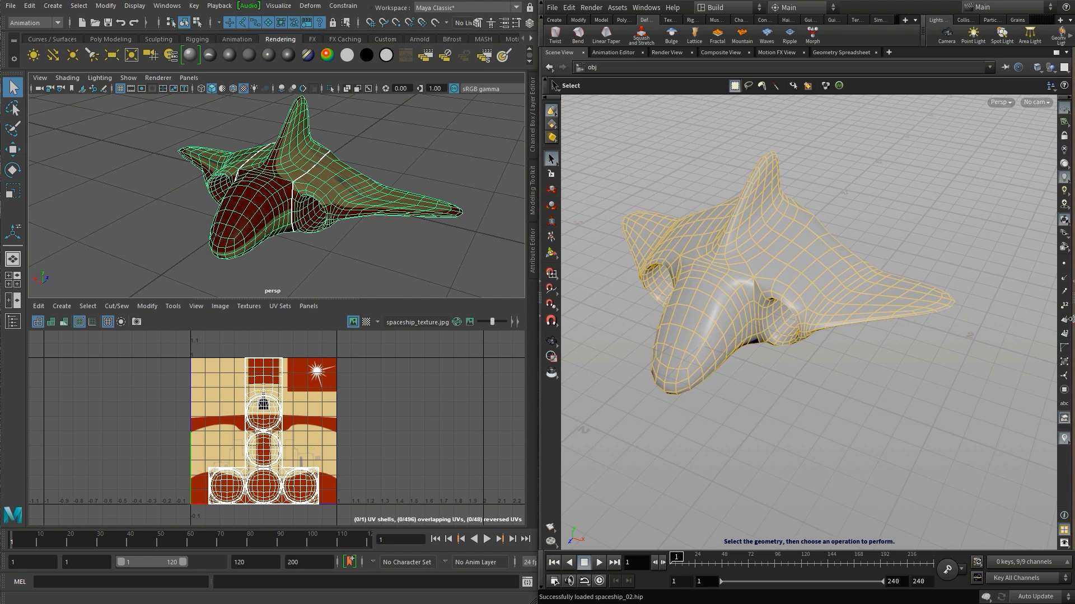
click(1072, 342)
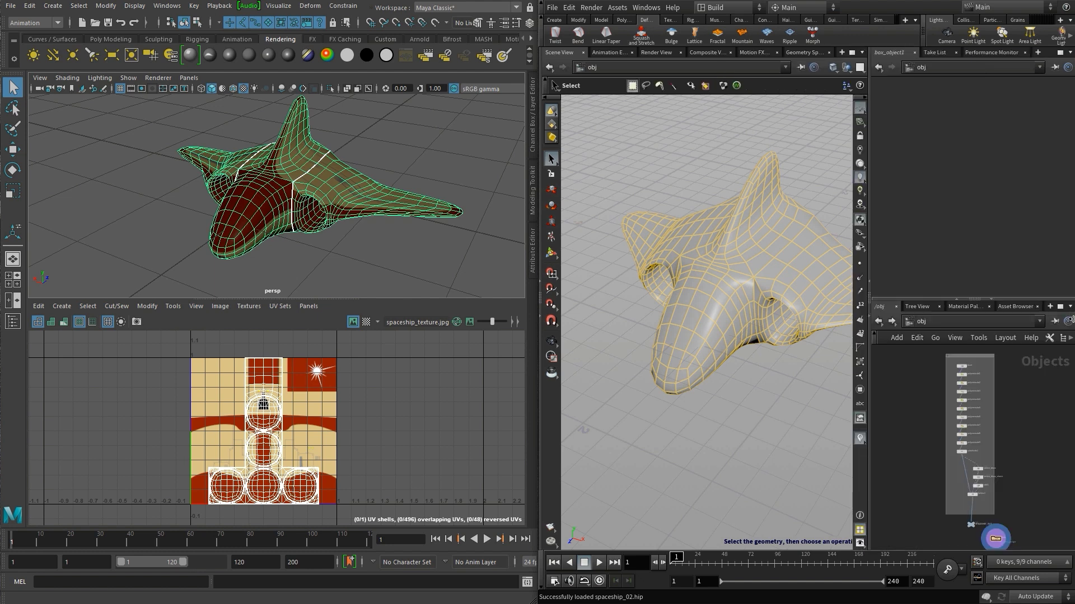
click(965, 306)
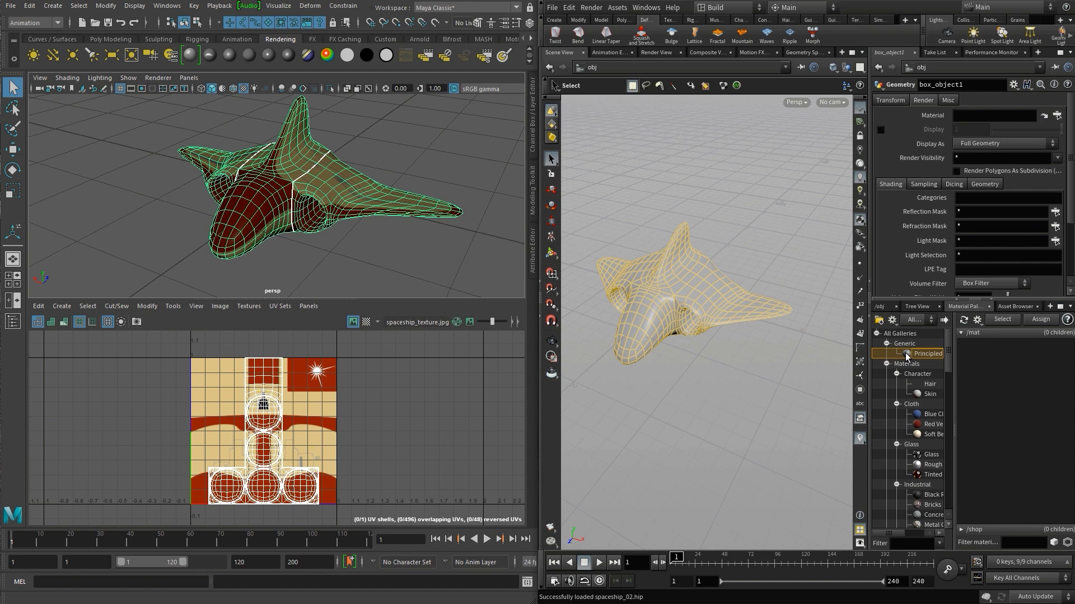
mouse_move(907, 357)
mouse_down()
mouse_move(647, 322)
mouse_move(654, 306)
mouse_up()
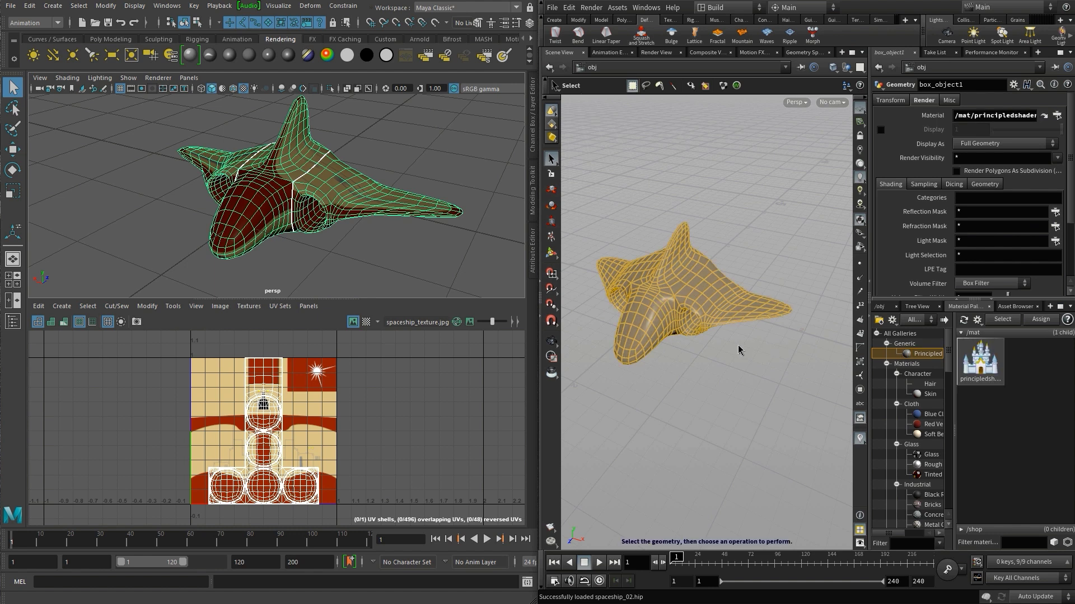
- Set the spaceship shader's base color to white (FFFFFF)
click(981, 362)
click(966, 128)
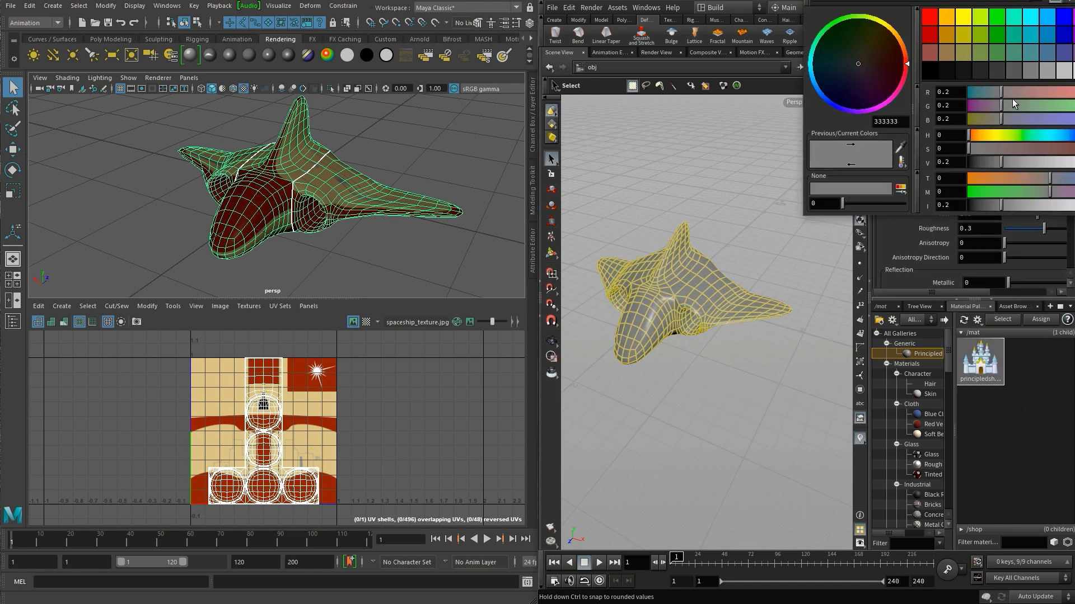
click(1033, 177)
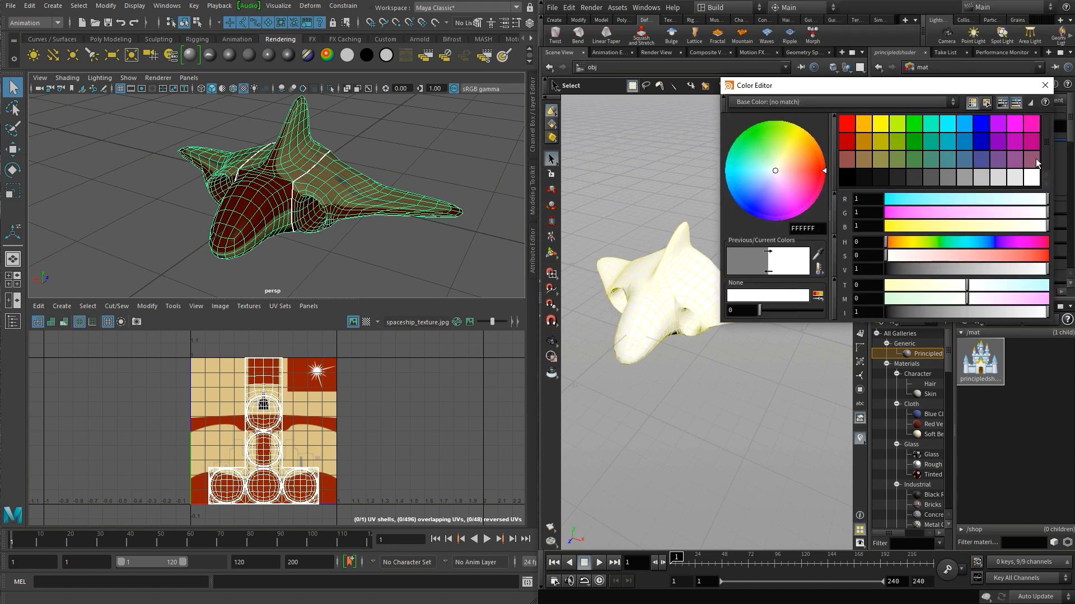
click(1044, 85)
- Enable a texture for the shader's base color and load spaceship_texture.jpg from the project's tex folder
click(948, 100)
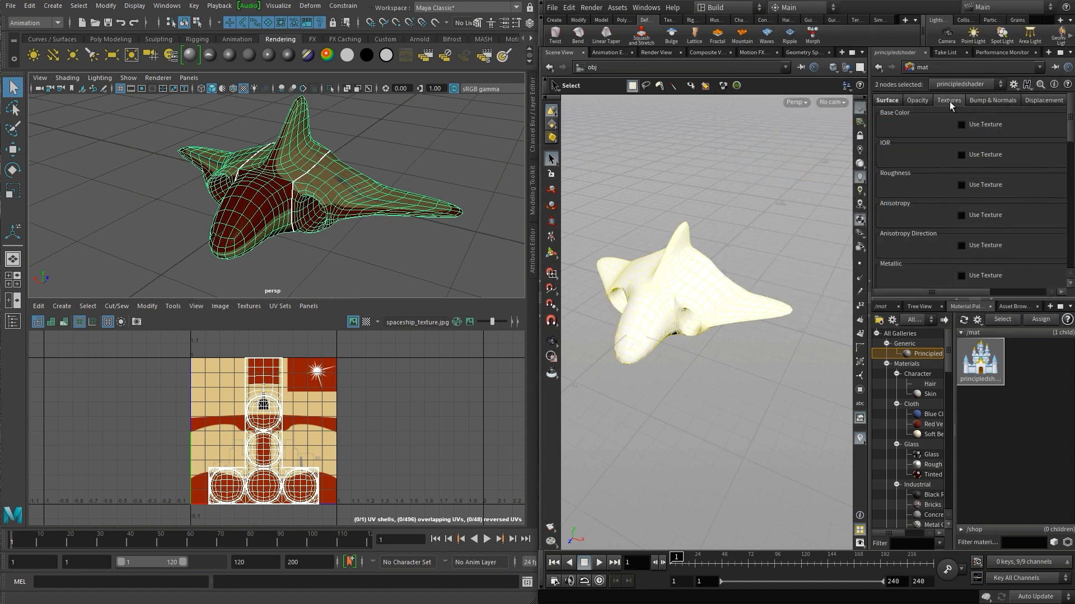
click(961, 125)
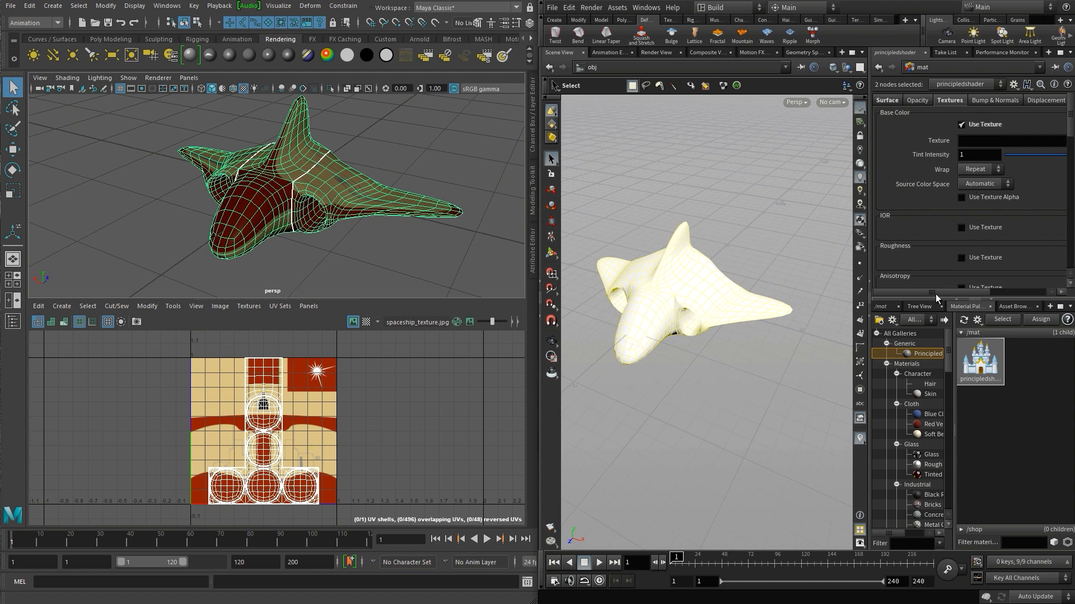
drag(930, 292, 1023, 295)
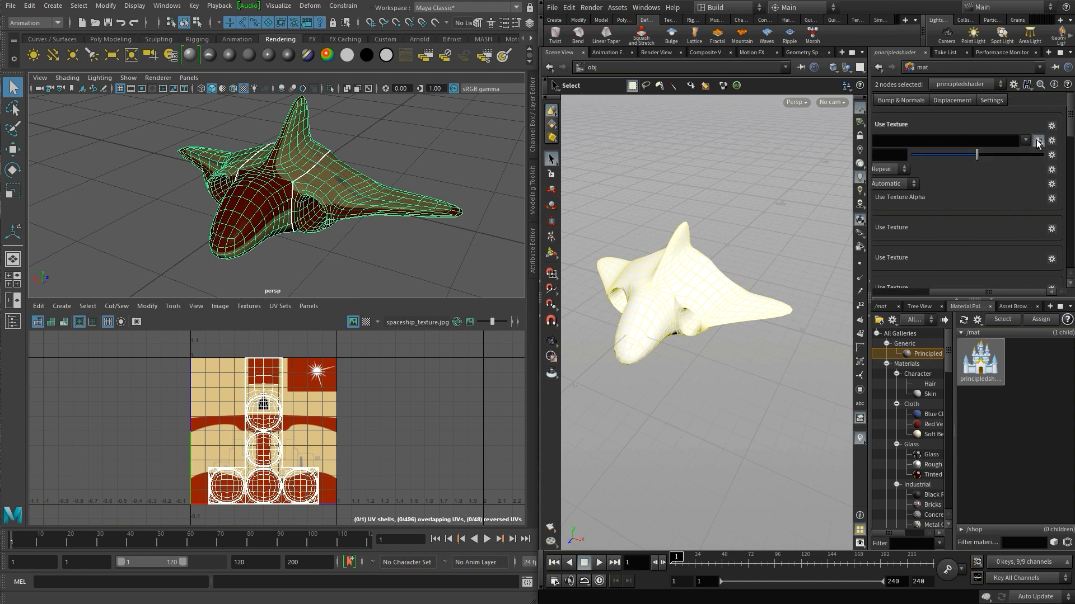
click(1038, 141)
click(763, 122)
click(884, 274)
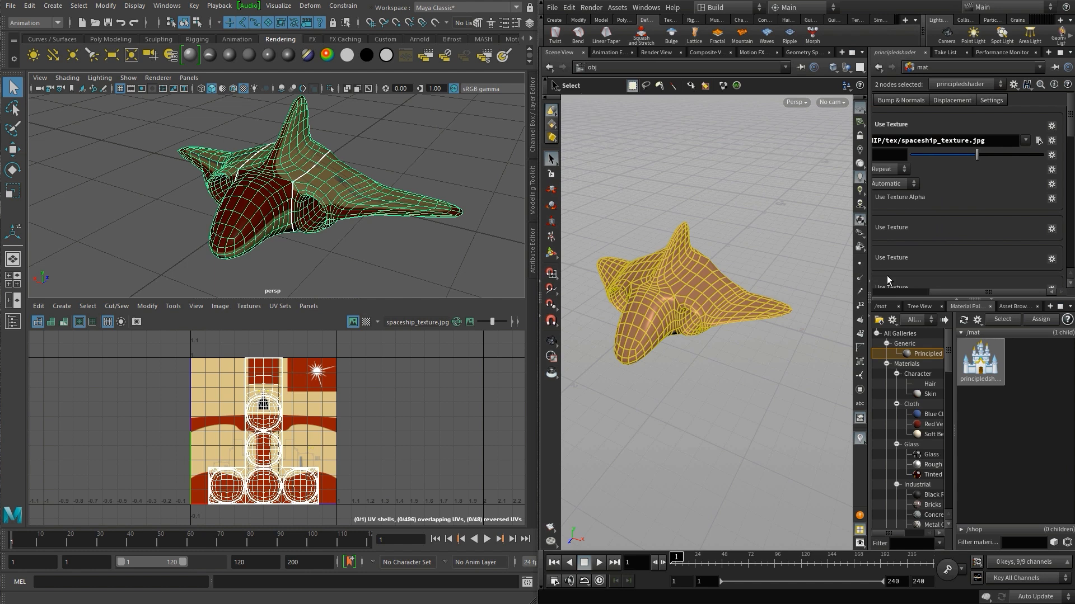
- Hide the parameter and network panes, split the viewport into two stacked views, and set the lower one to UV View
click(870, 317)
click(848, 391)
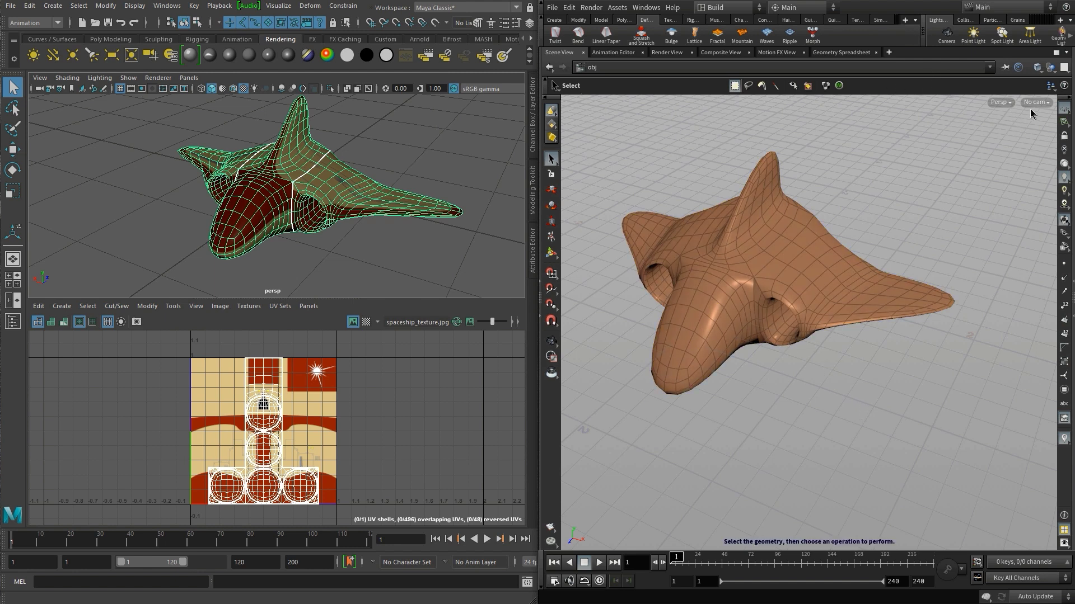
click(1064, 67)
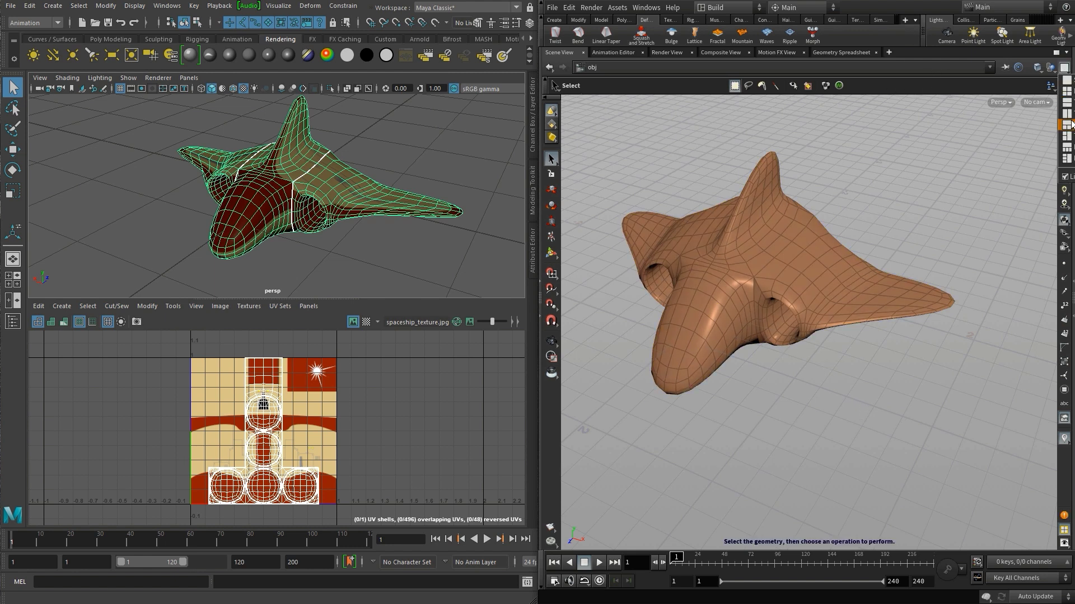
click(1067, 102)
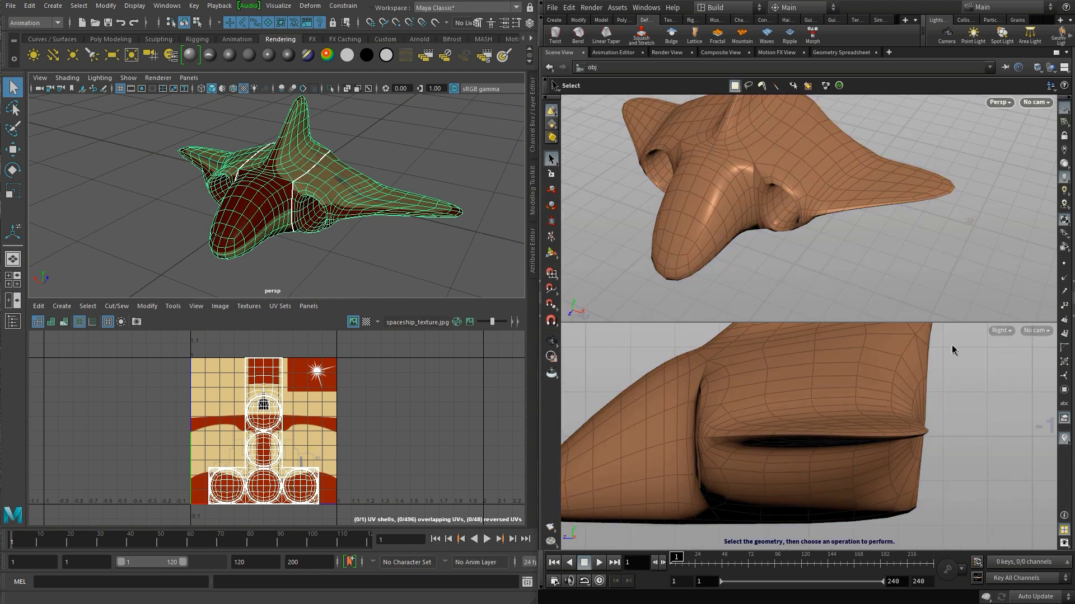
click(997, 331)
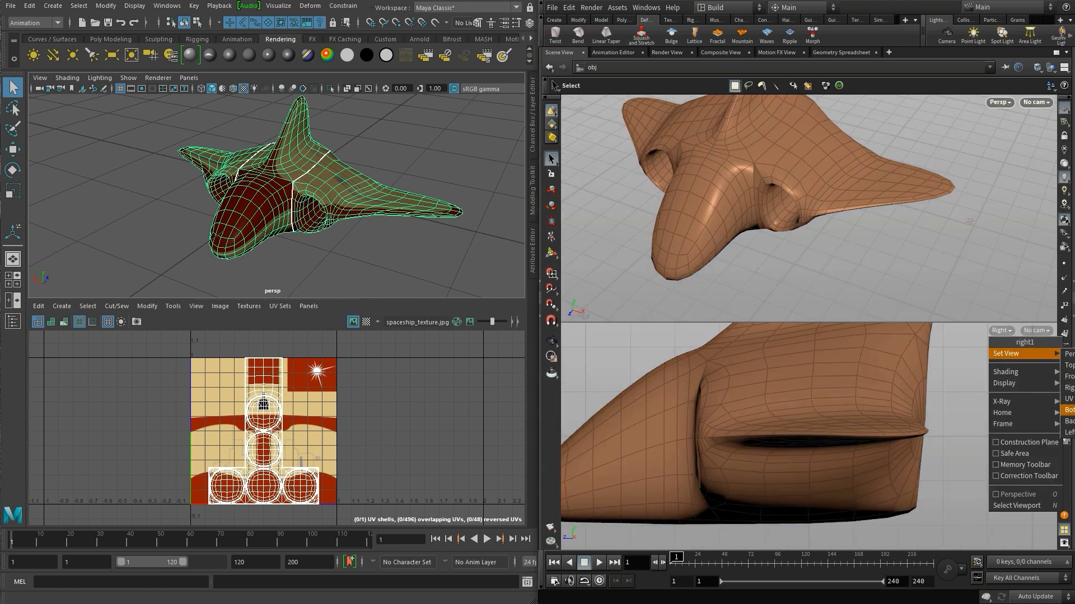
click(947, 407)
key(Escape)
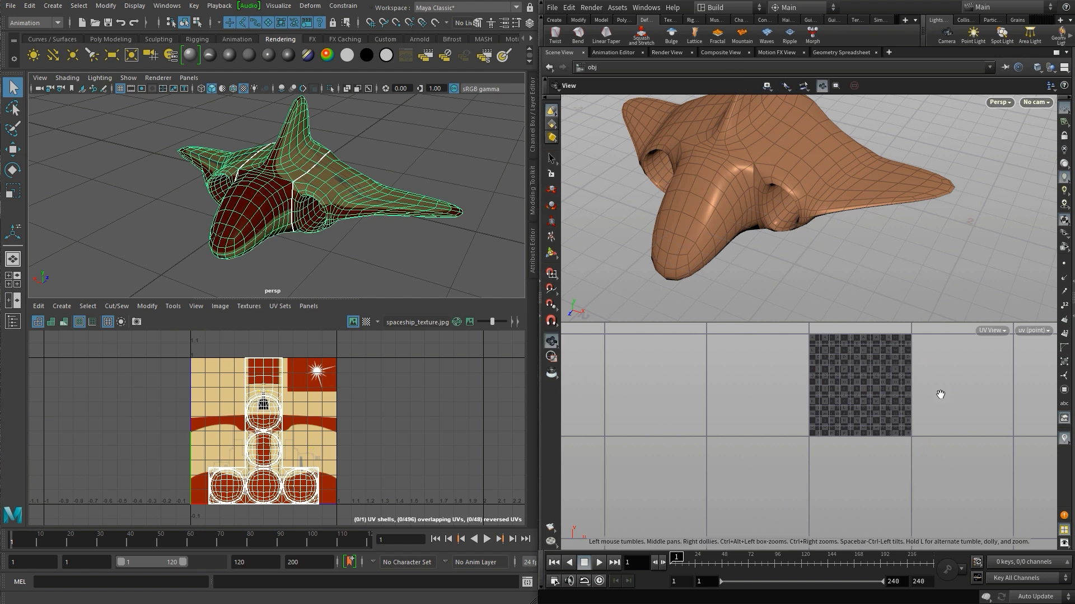
middle_drag(935, 396, 845, 451)
scroll(856, 437, up, 3)
middle_drag(876, 418, 892, 408)
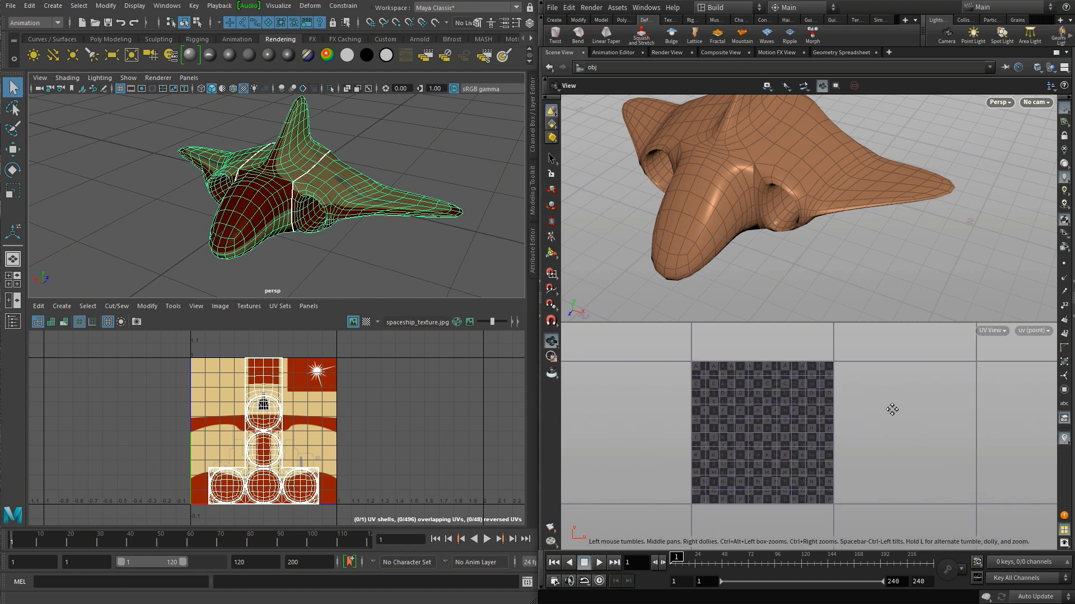
- Select the spaceship, show its texture as the UV view background, and save the scene
key(s)
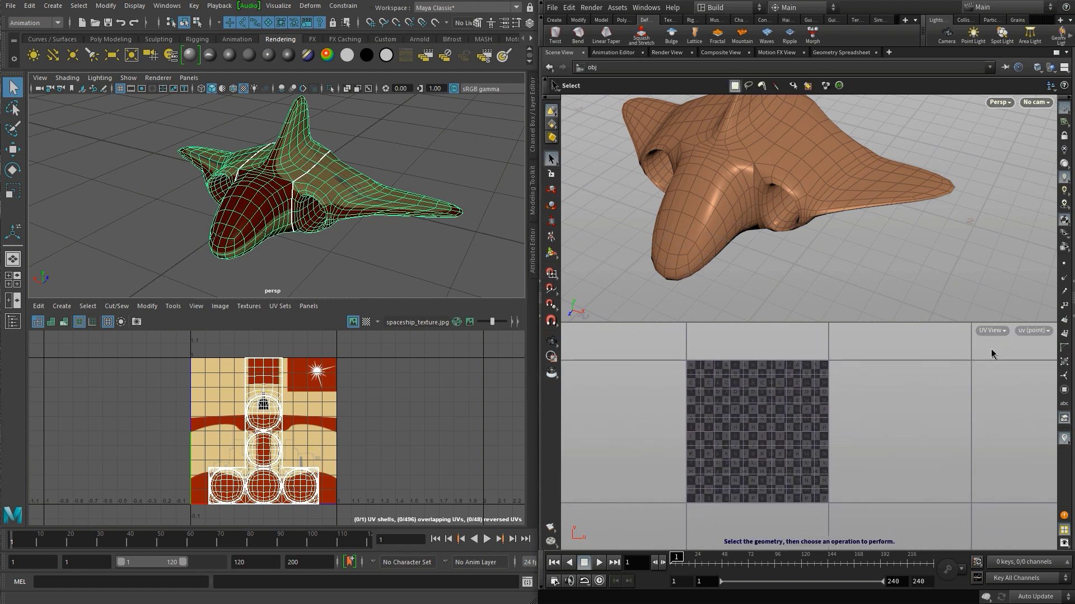
click(731, 180)
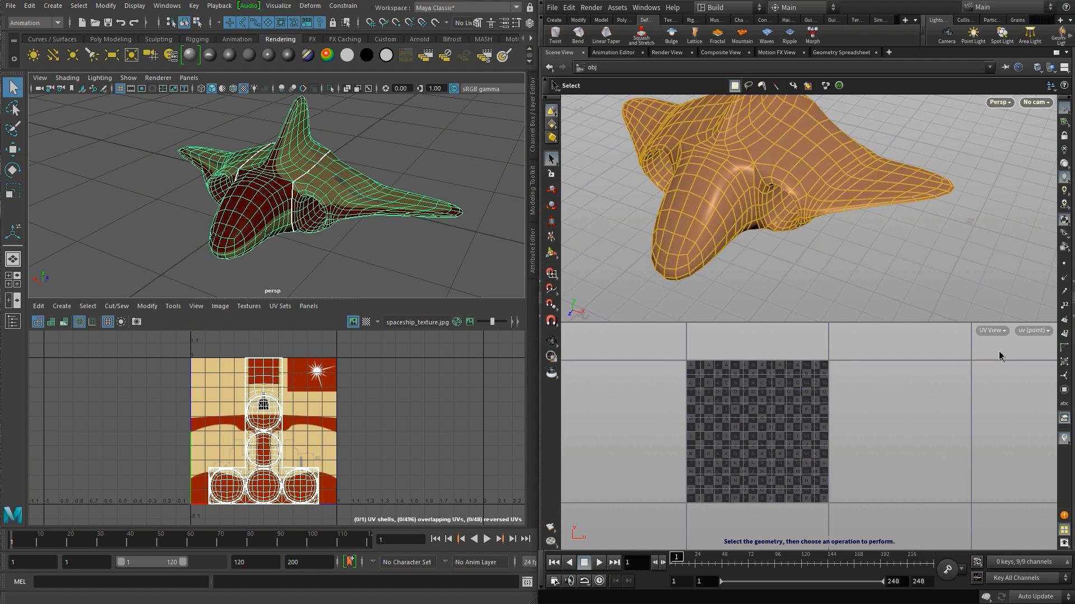
click(1027, 331)
mouse_move(1036, 385)
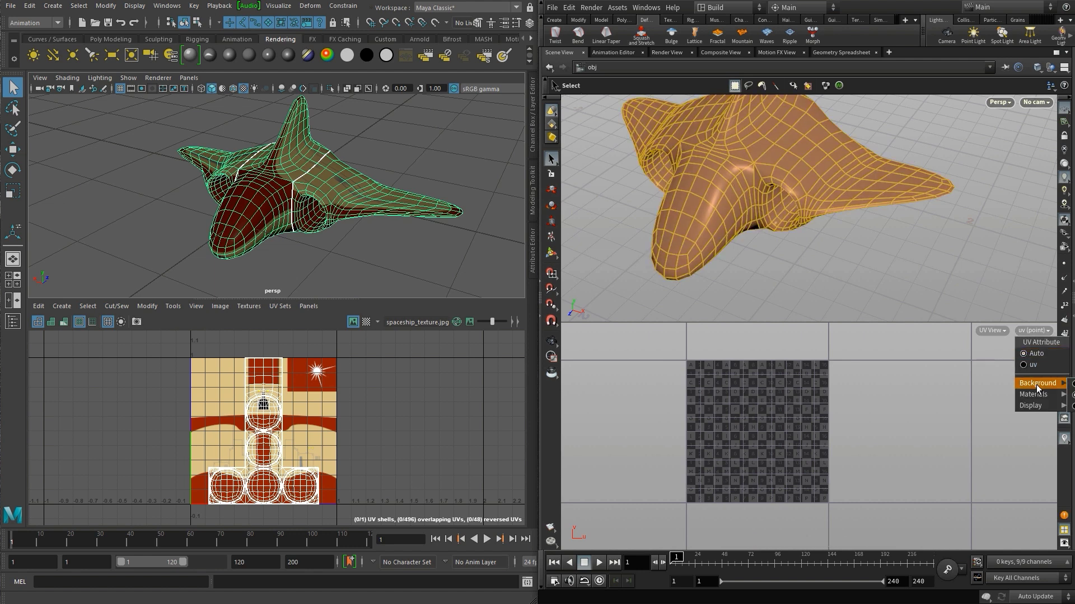
click(1070, 407)
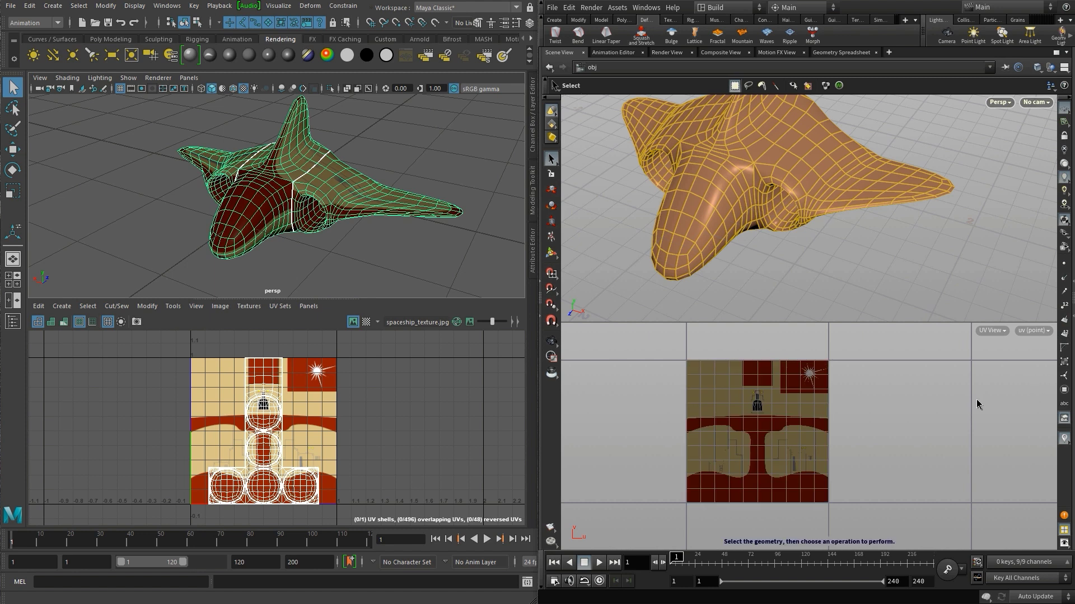
key(ctrl+s)
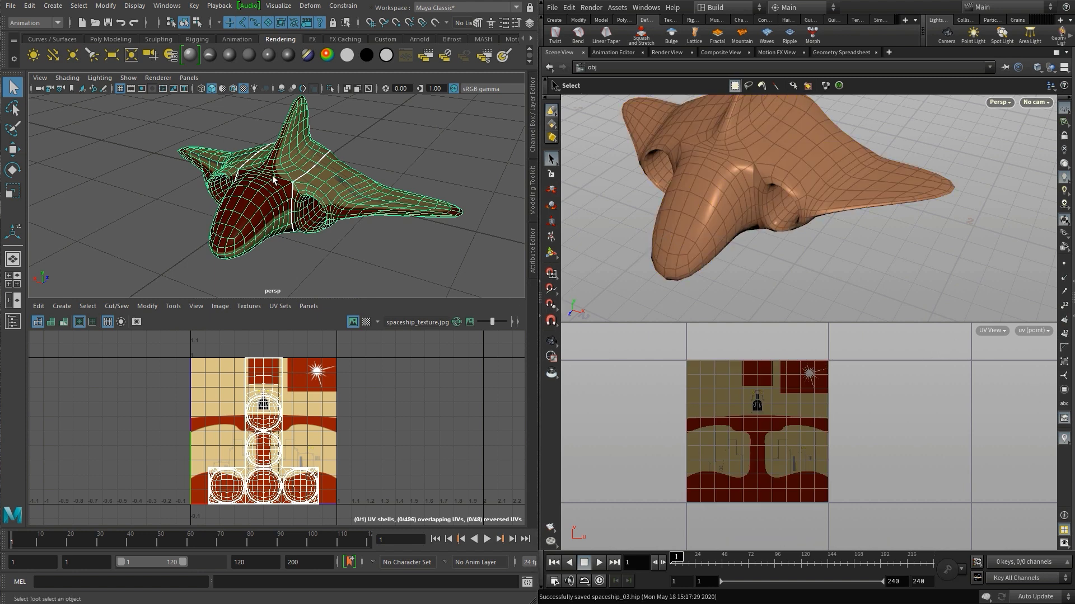
- In Maya, apply a planar UV projection to the spaceship and show the projection's attributes
click(111, 40)
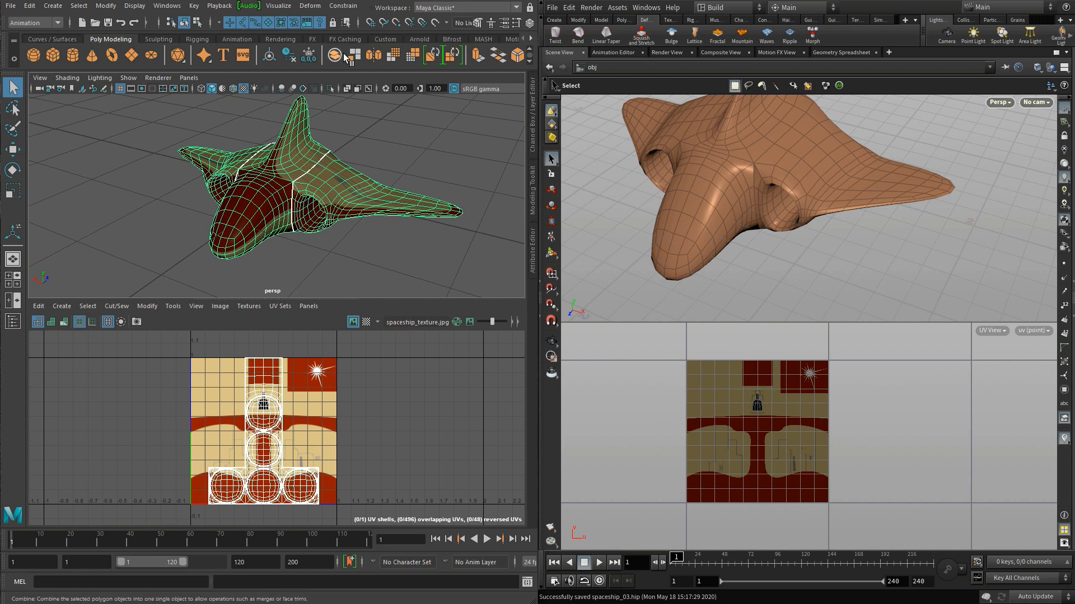
scroll(346, 58, down, 1)
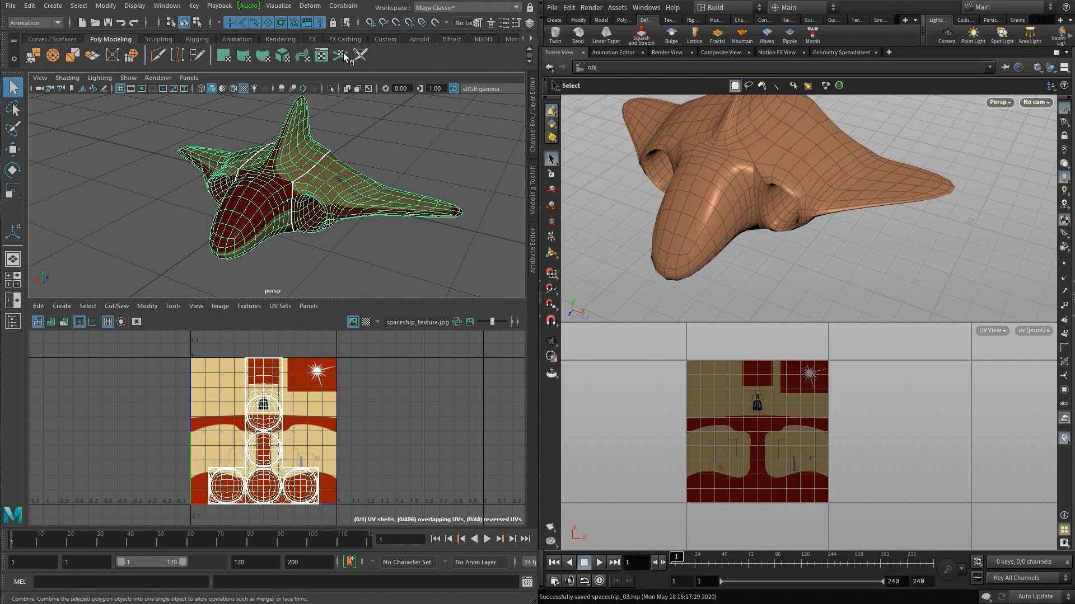
click(223, 56)
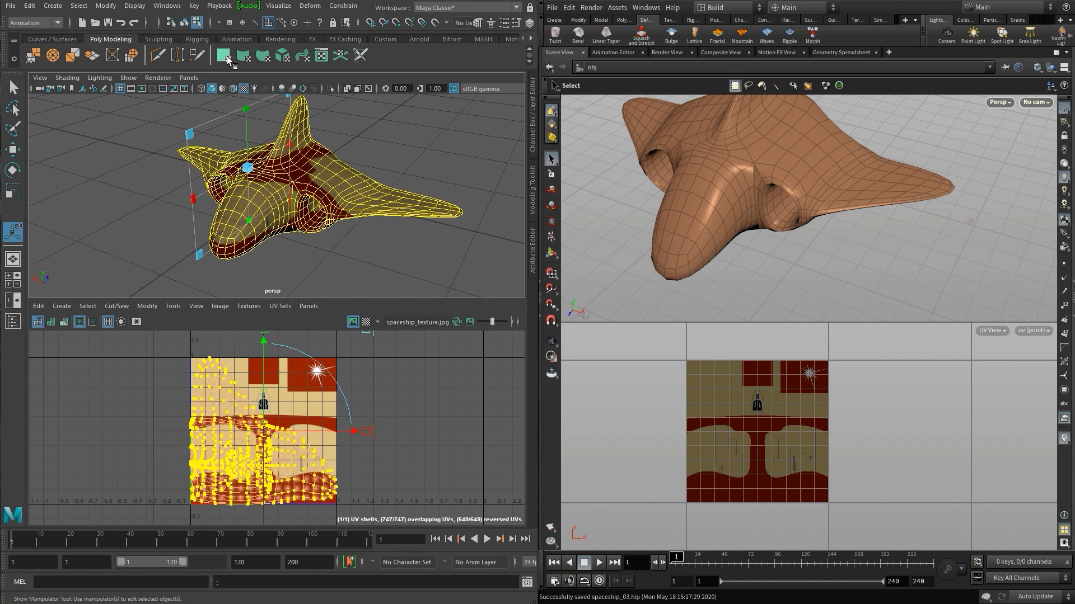
click(533, 259)
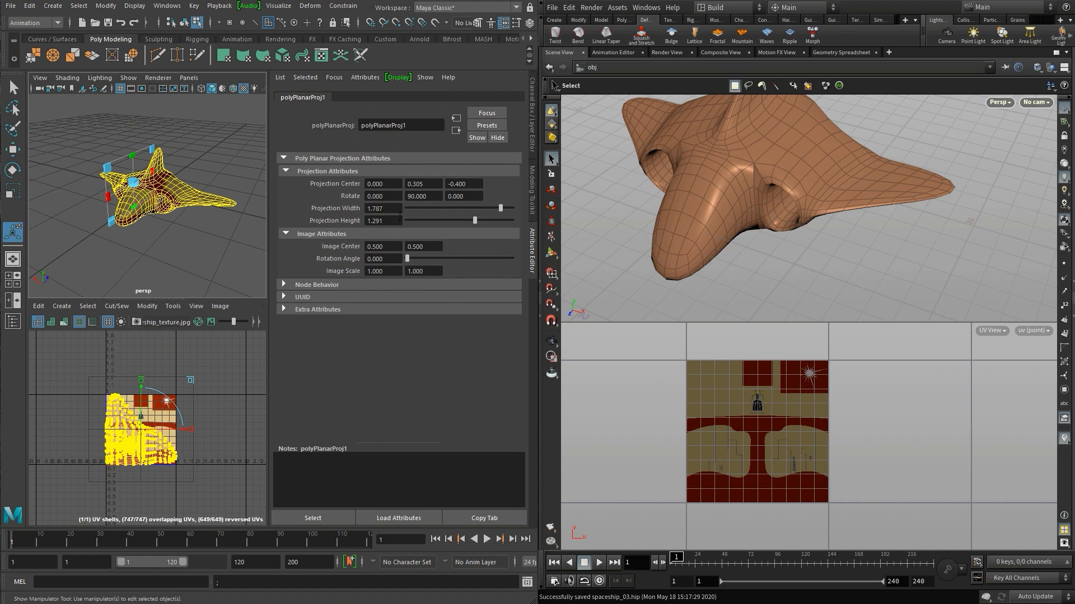
- Set the planar projection's X rotation to 90 and enlarge it to about 2.387 wide and 3.851 high
drag(384, 197, 362, 196)
key(Tab)
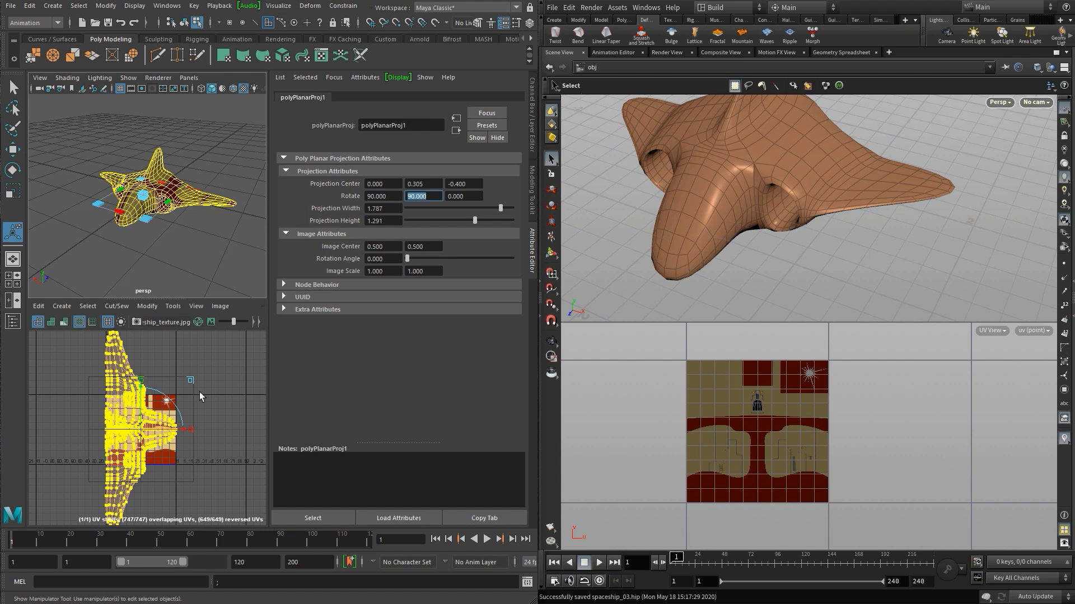
drag(171, 206, 231, 232)
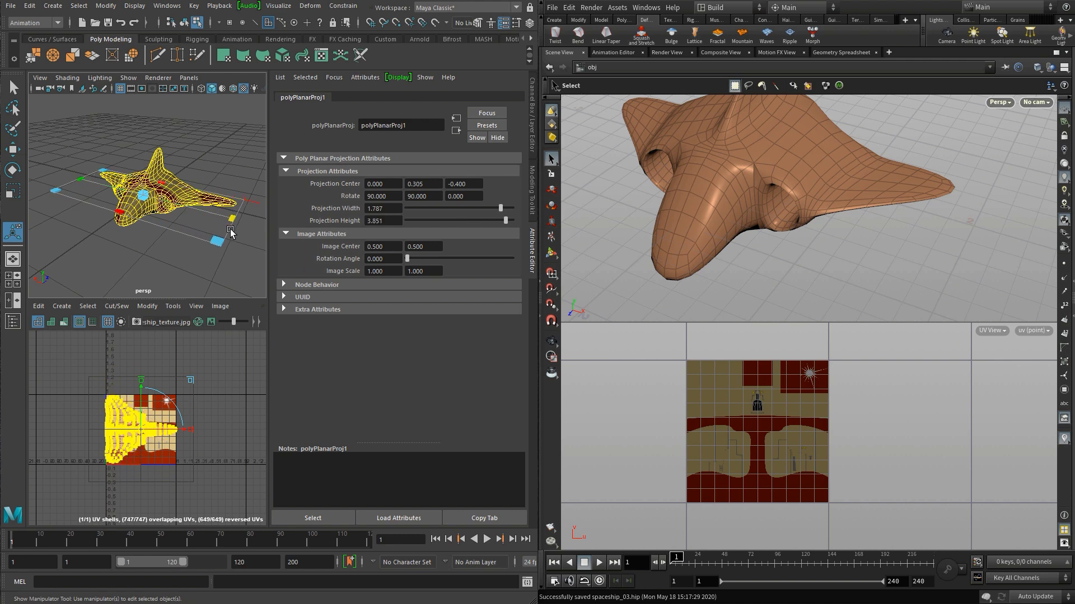
drag(121, 215, 114, 222)
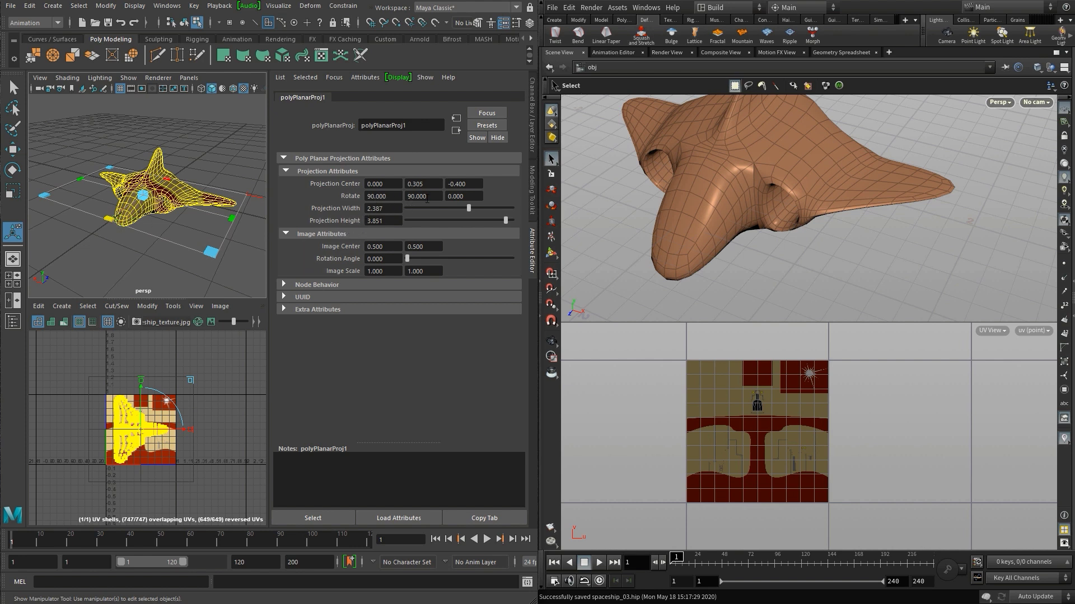
- Try a Z rotation of 90 on the planar projection and undo it
click(449, 196)
text(9)
key(Return)
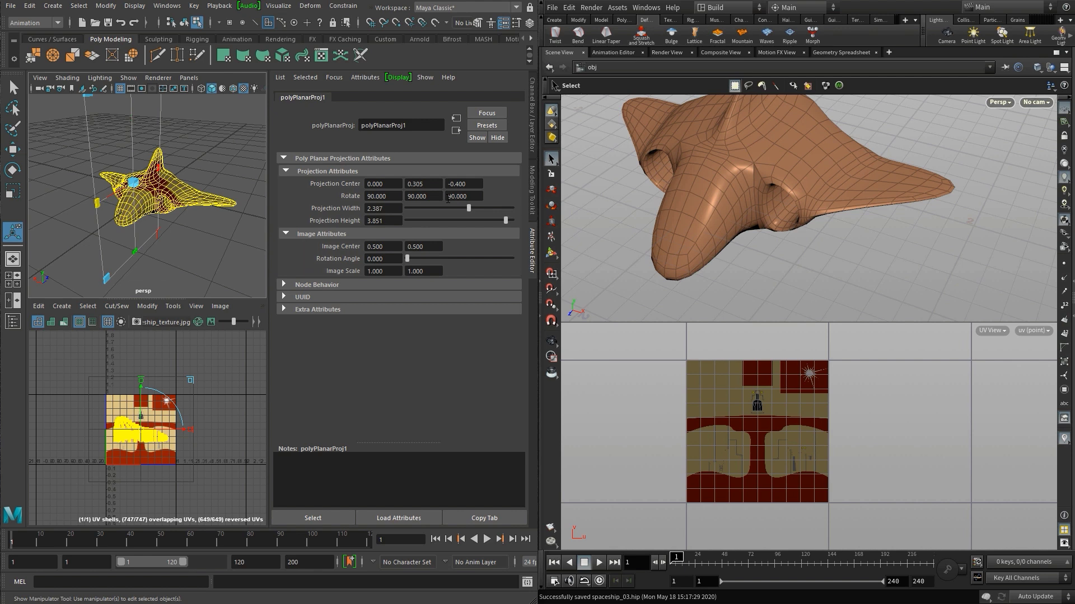
key(ctrl+z)
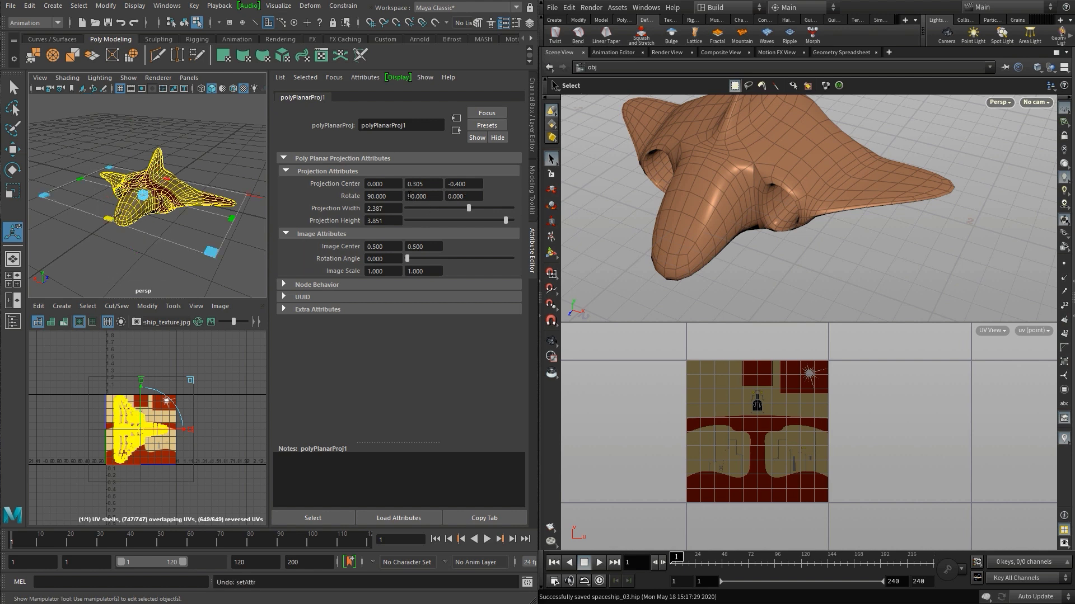
- Set the planar projection's Y rotation to 180
double_click(423, 196)
text(1)
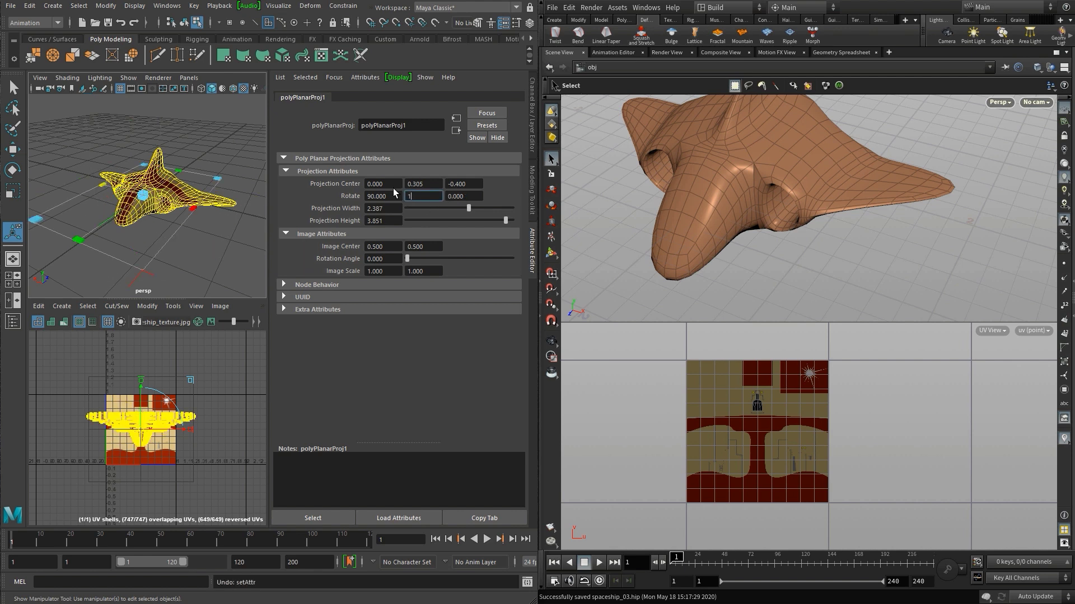
text(80)
key(Return)
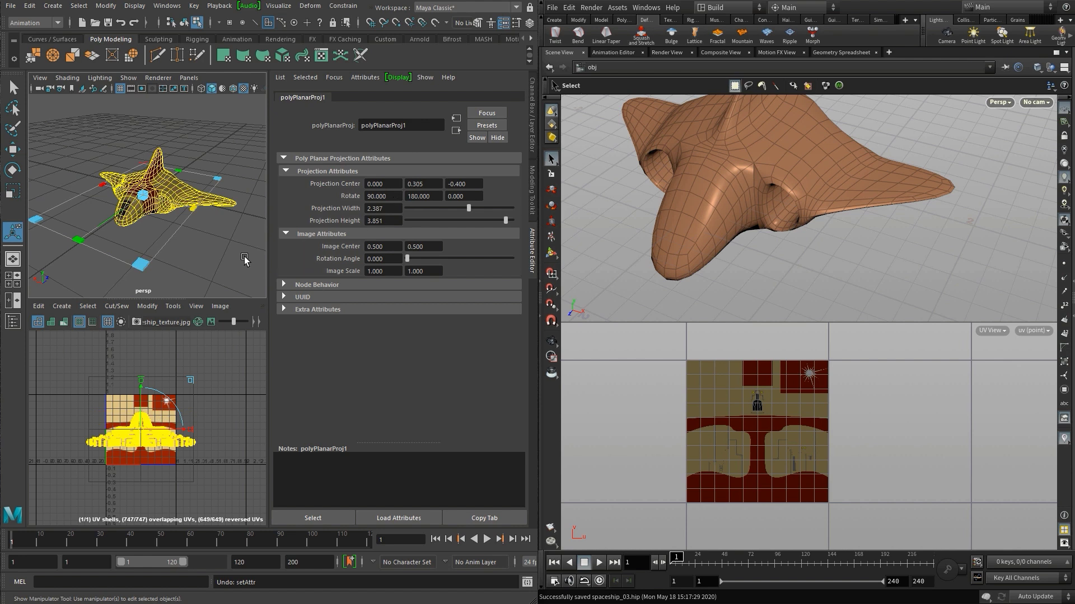
- Resize the planar projection to about 3.848 wide and 2.119 high so the UVs fit the texture, and clear the selection
drag(193, 208, 232, 218)
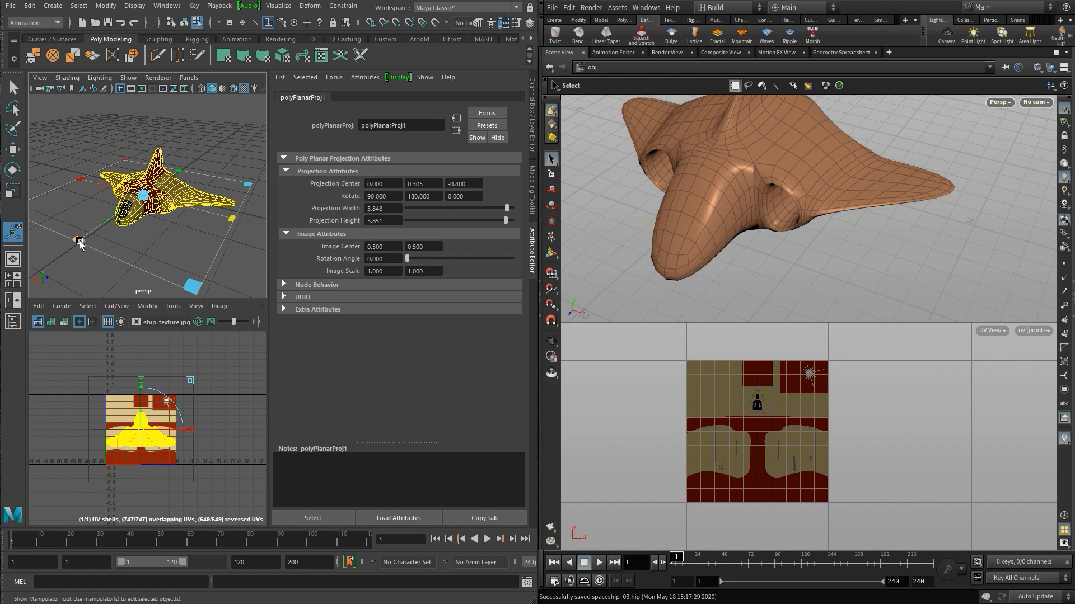
drag(79, 241, 103, 213)
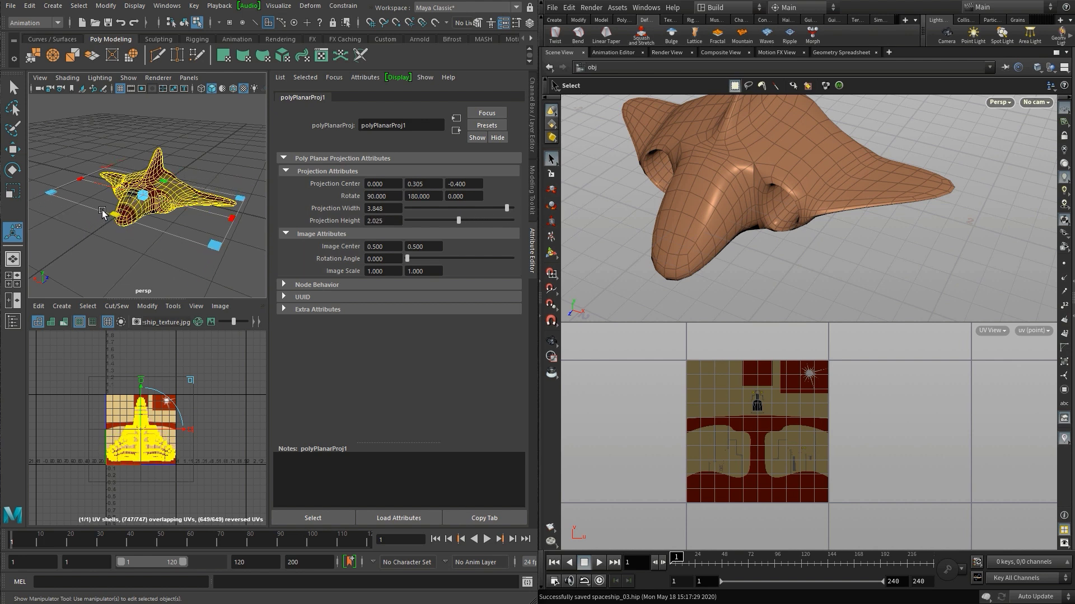
alt+drag(171, 223, 269, 211)
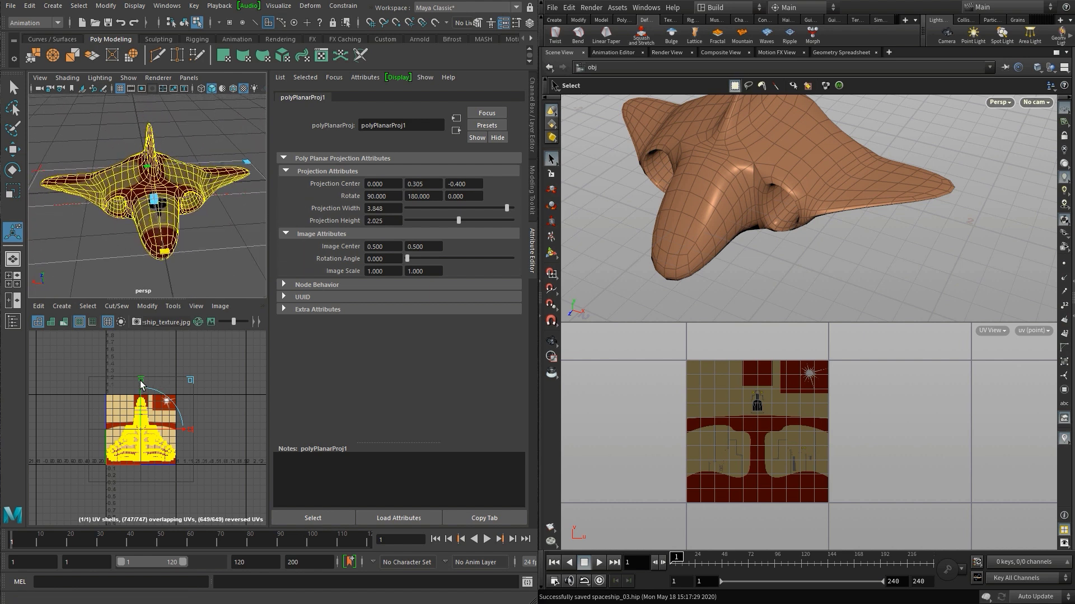
drag(165, 252, 169, 261)
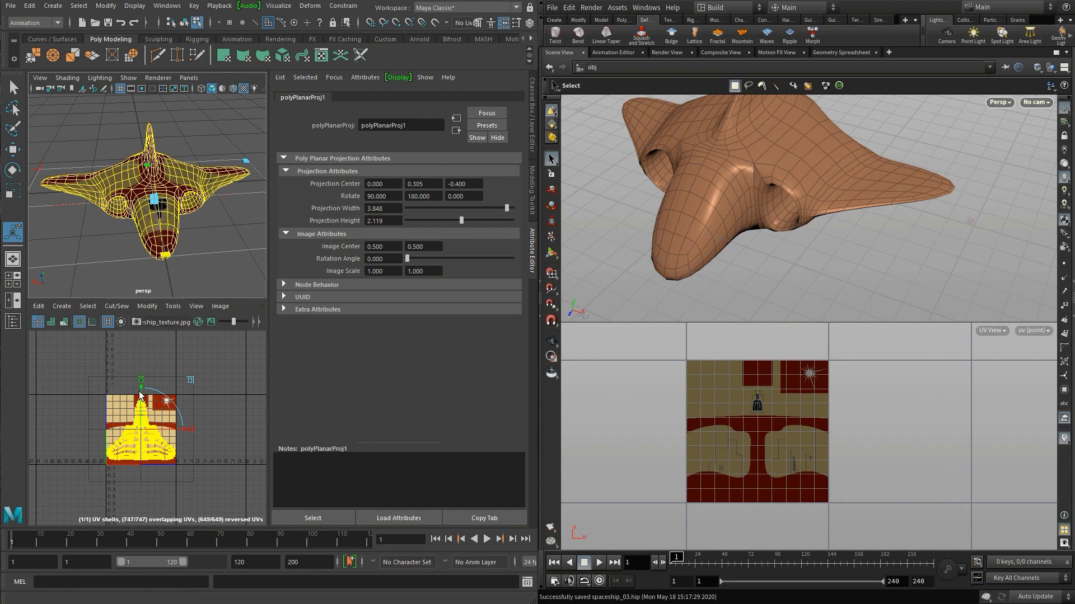
click(140, 395)
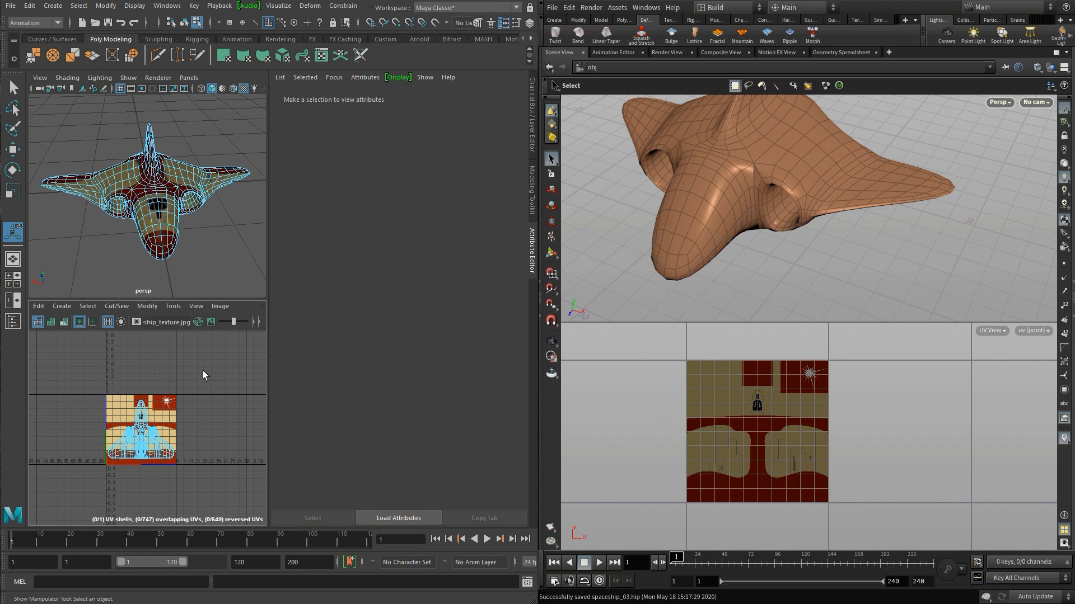
- Hide the Attribute Editor and select the faces of the spaceship's tail fin from a side view
click(533, 259)
alt+drag(392, 243, 376, 251)
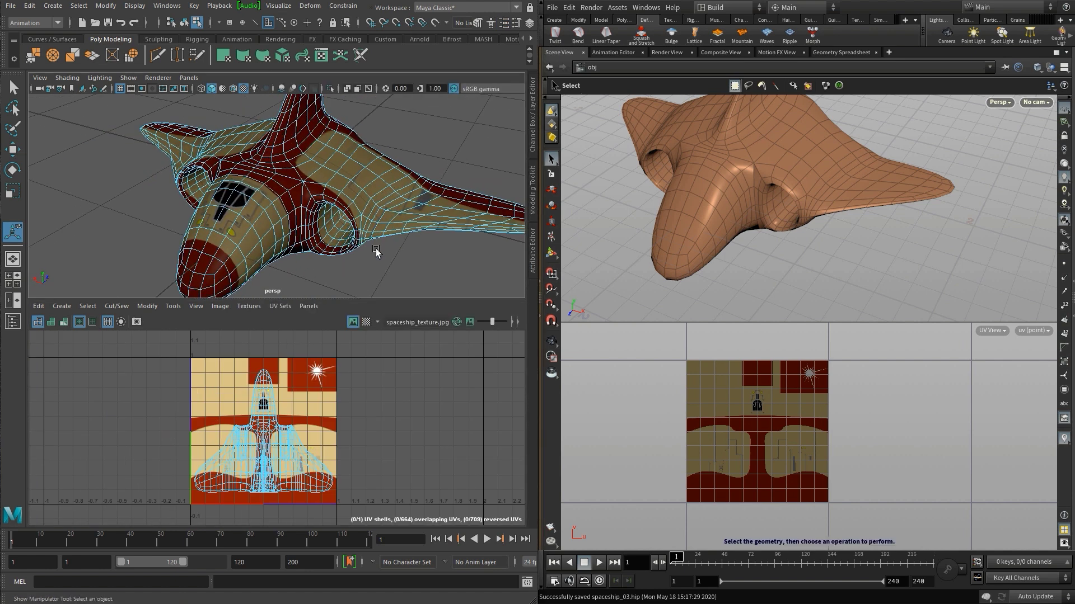
alt+right_drag(376, 251, 315, 273)
alt+drag(353, 261, 321, 262)
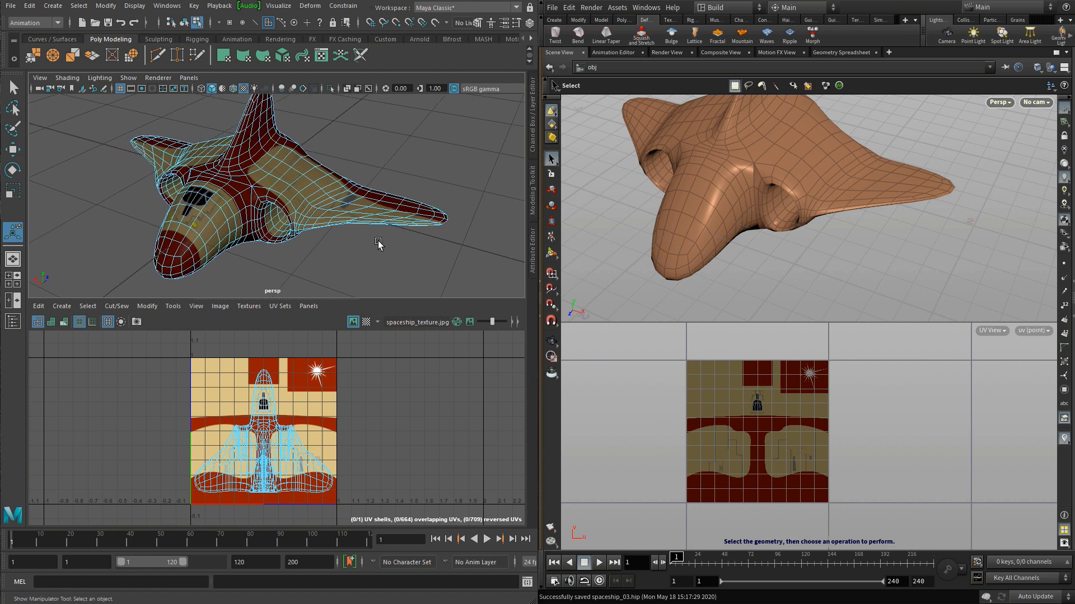
alt+drag(381, 244, 335, 185)
key(super)
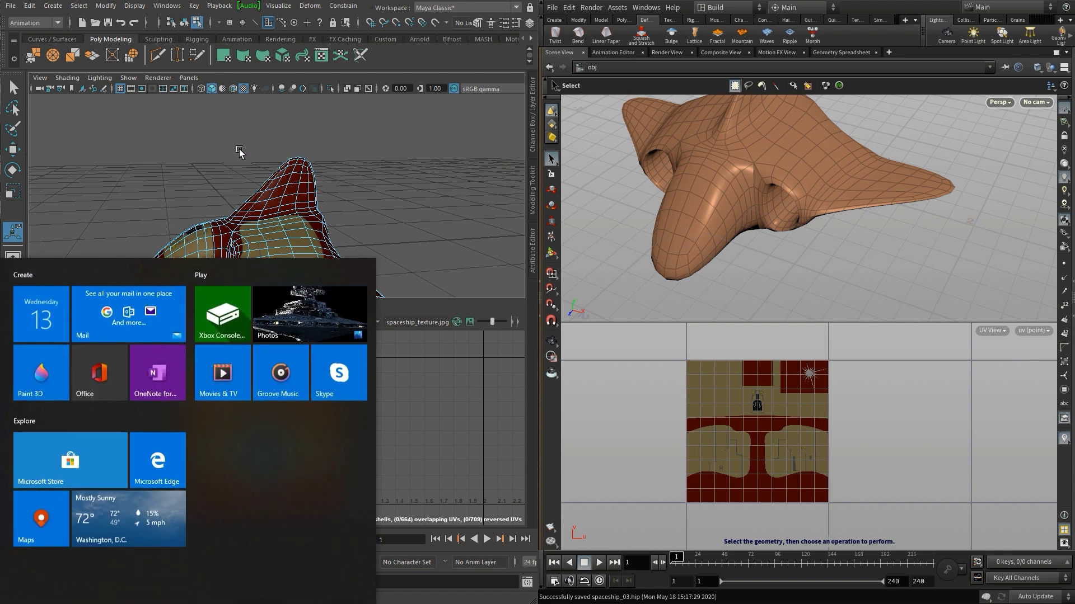
drag(240, 150, 323, 159)
drag(238, 150, 356, 215)
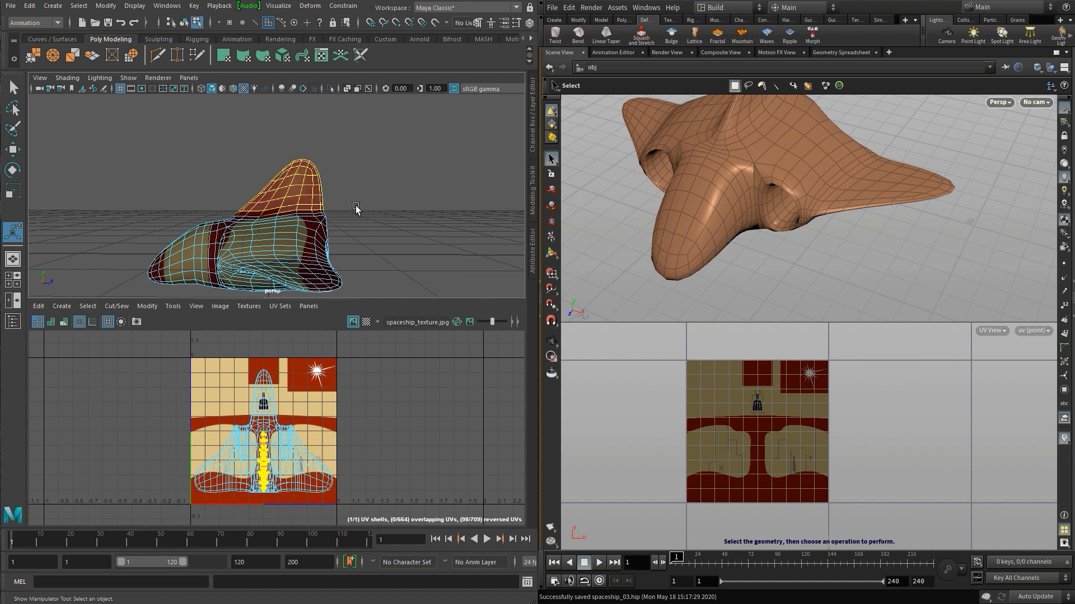
- Apply a separate planar UV projection to the tail fin faces and scale the projected UVs down
click(224, 56)
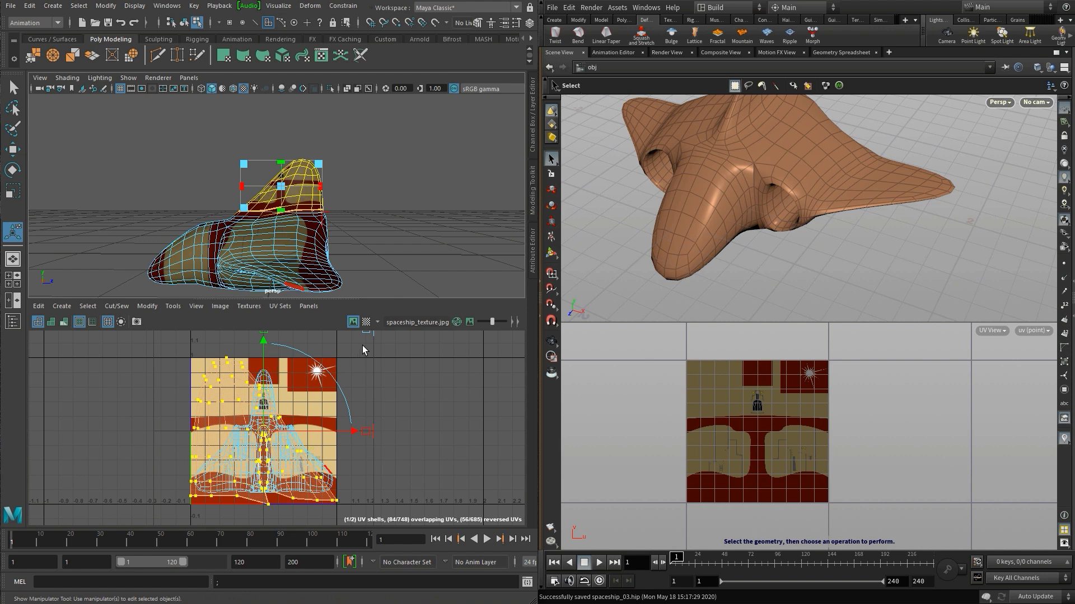
scroll(386, 378, down, 3)
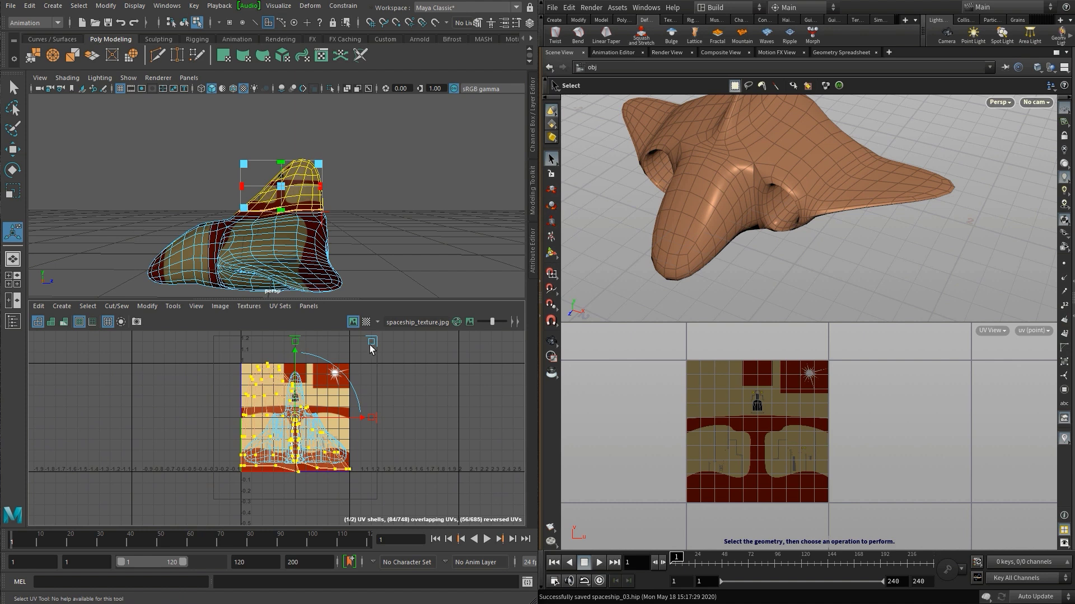
drag(373, 345, 325, 411)
- Move and widen the fin projection so its UVs sit on the red starburst square and the starburst is centered on the fin
drag(281, 186, 385, 300)
alt+middle_drag(394, 266, 397, 231)
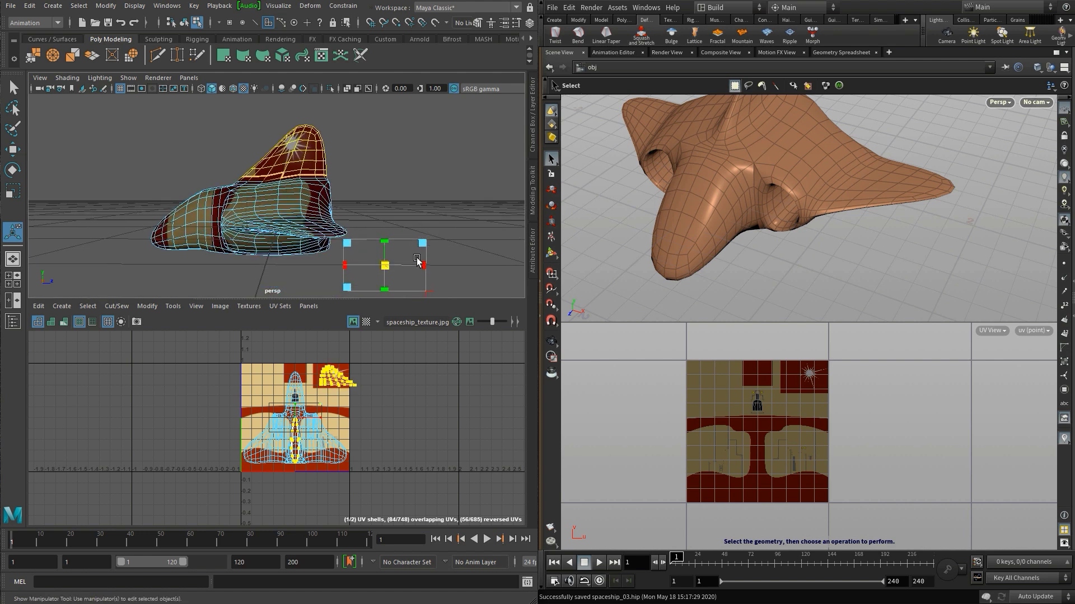
drag(426, 268, 427, 268)
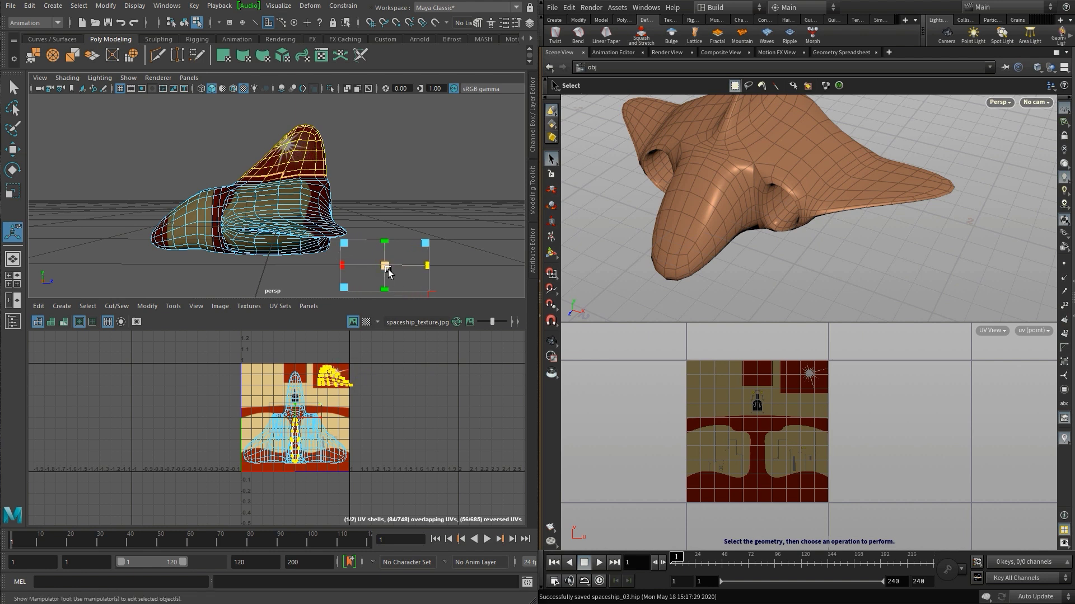
drag(384, 266, 429, 276)
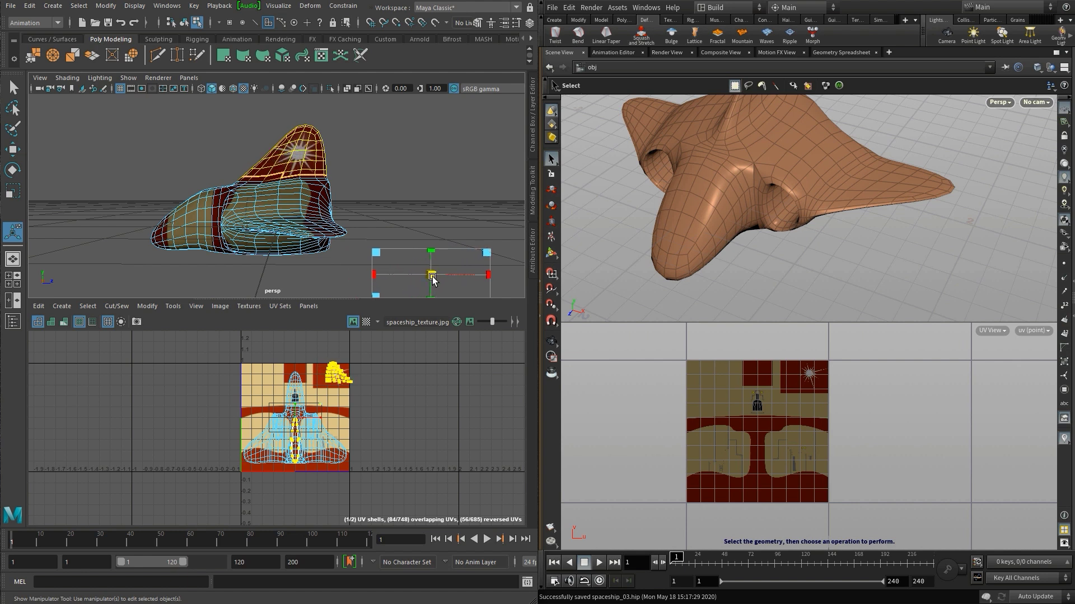
click(370, 206)
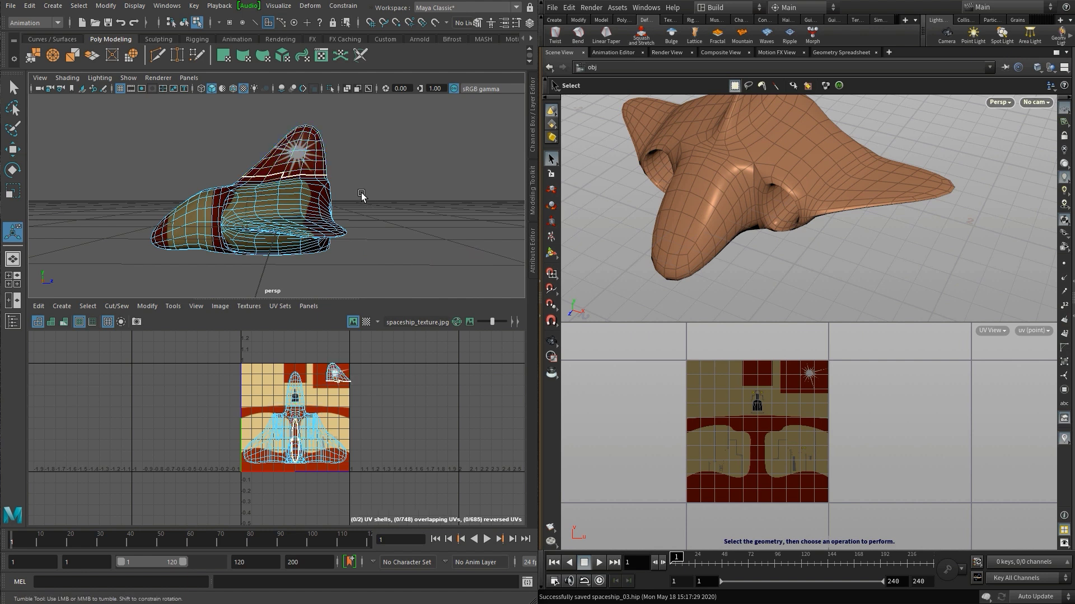
alt+drag(364, 201, 335, 207)
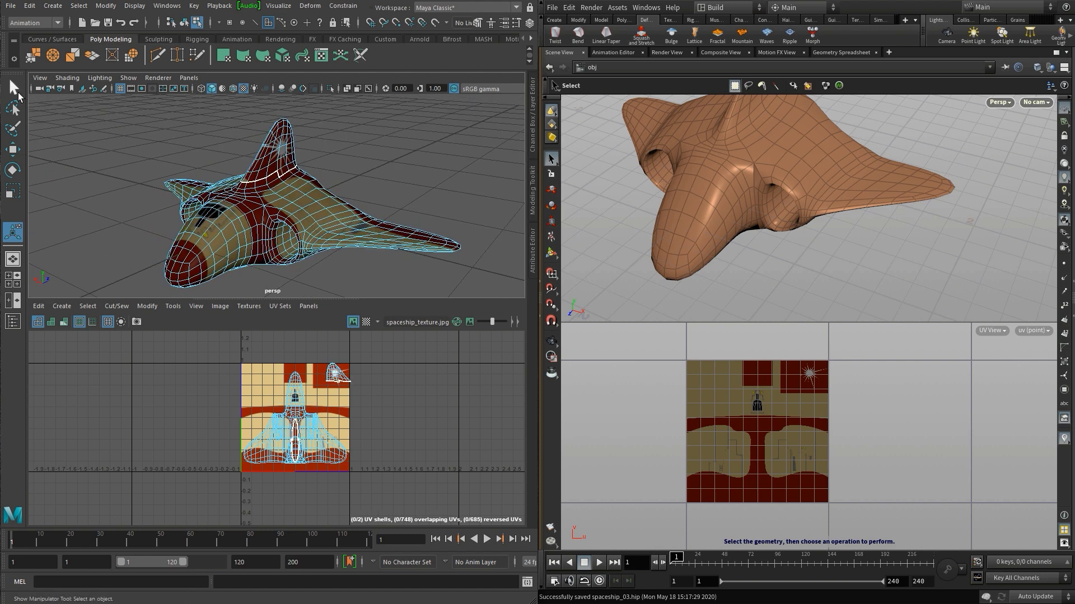
key(q)
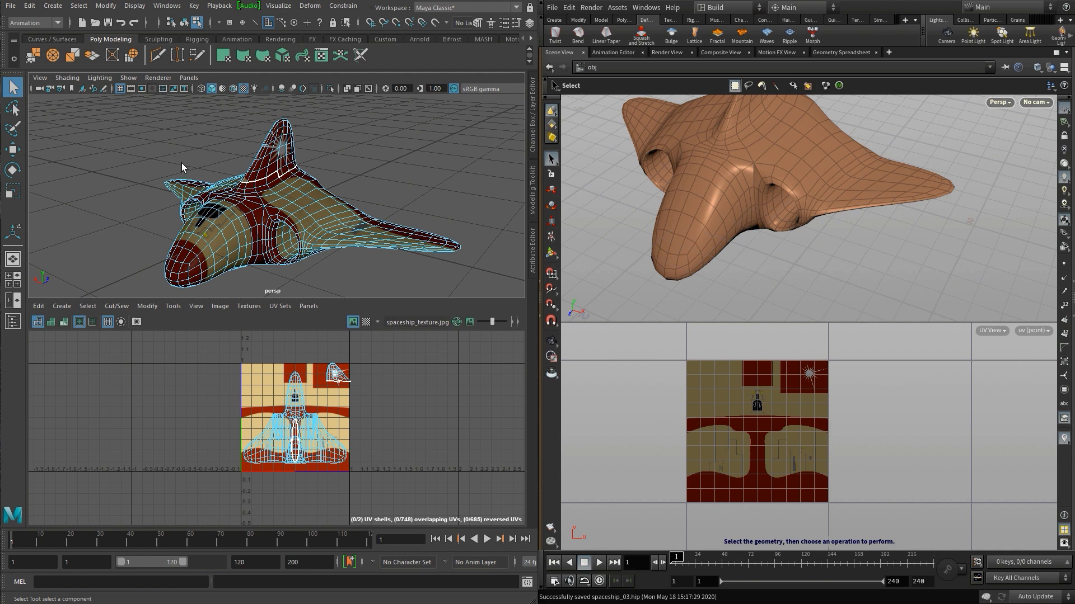
alt+drag(179, 139, 191, 150)
key(t)
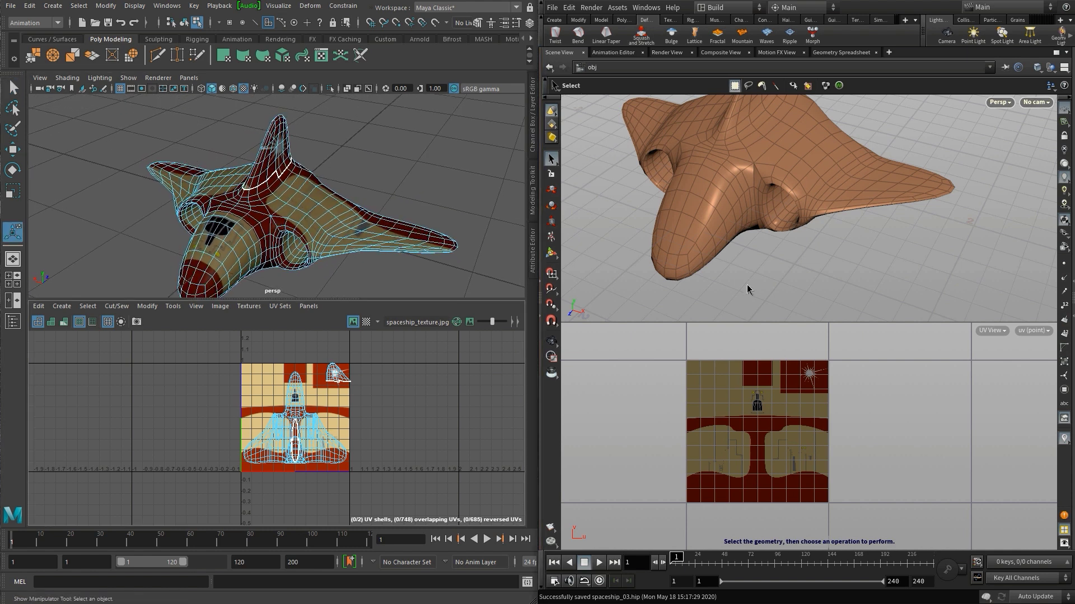
- In Houdini, enter the spaceship's geometry level and apply UV Project to the whole model
alt+drag(807, 251, 765, 250)
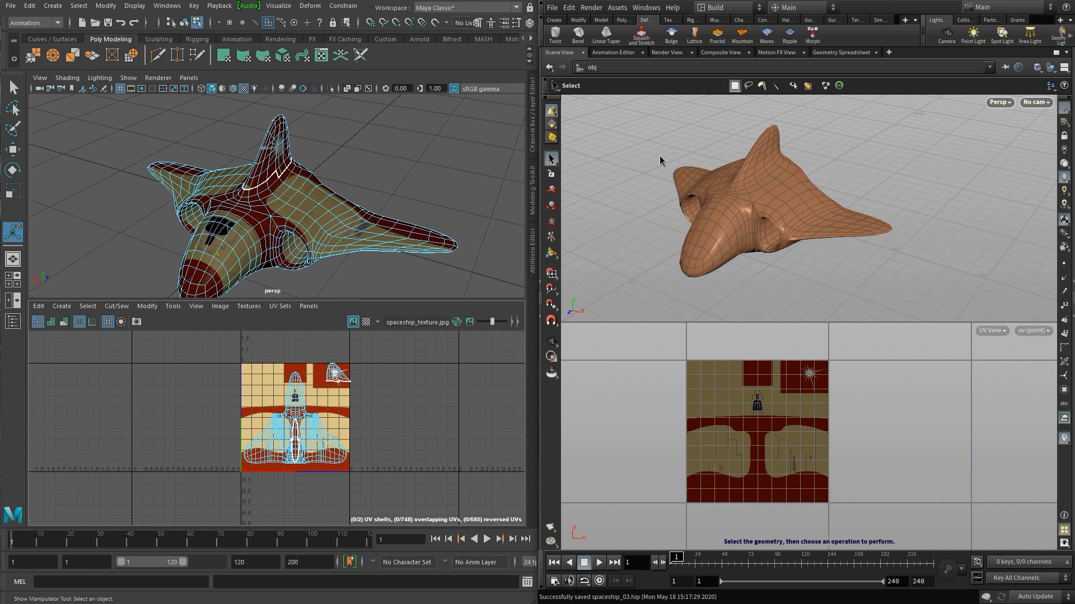
key(Return)
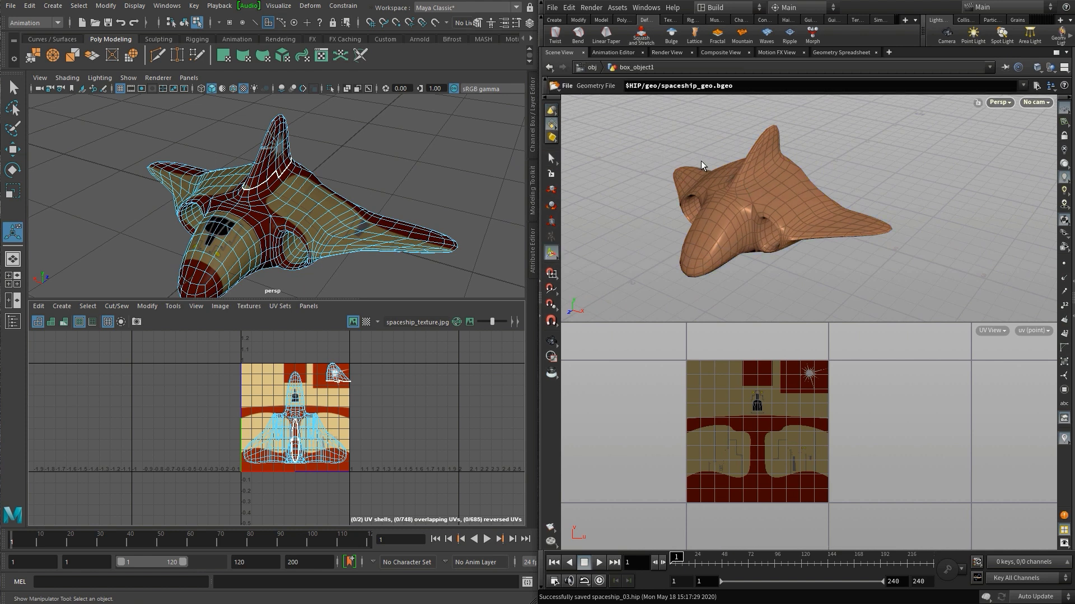
key(s)
key(n)
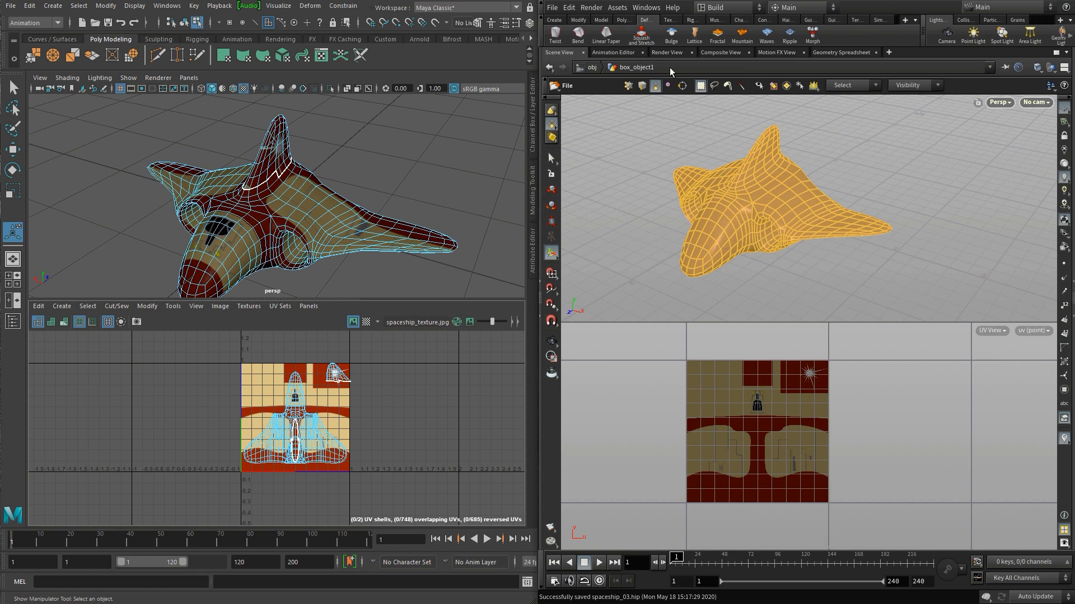
click(669, 21)
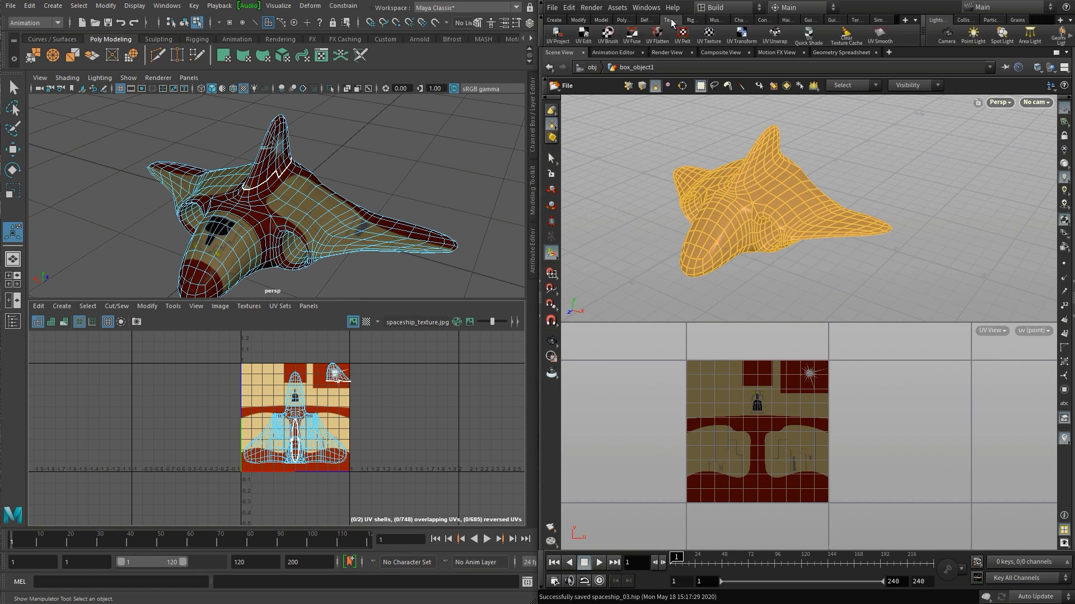
click(556, 32)
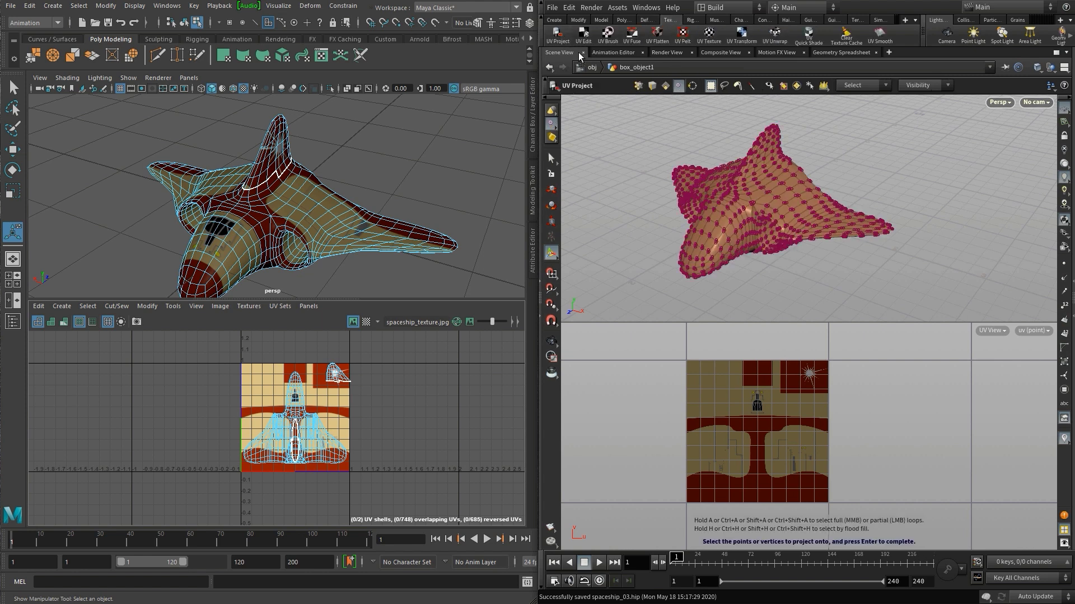
key(n)
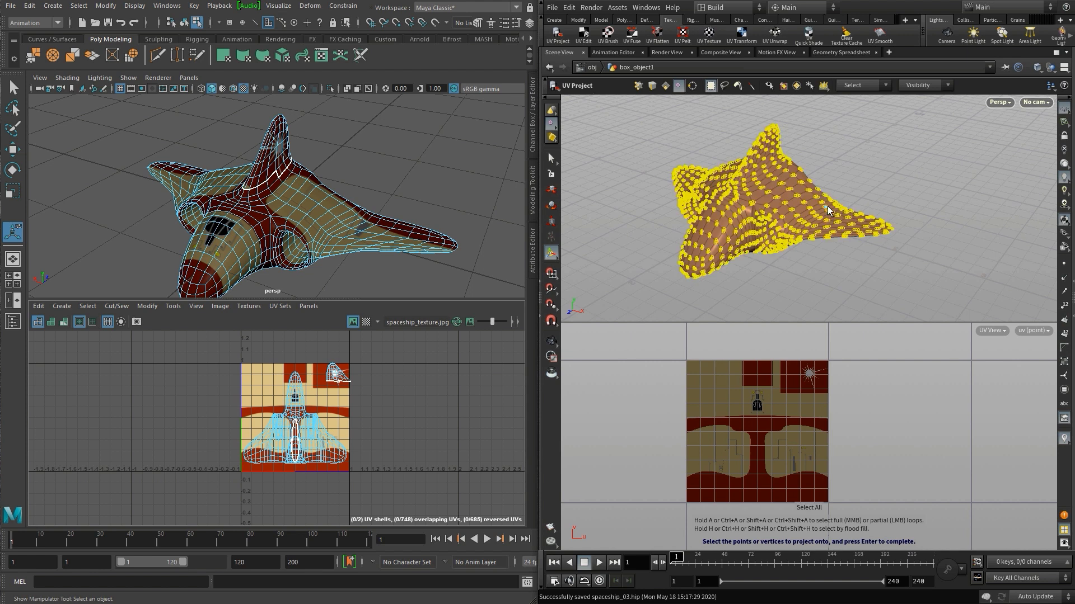
key(Return)
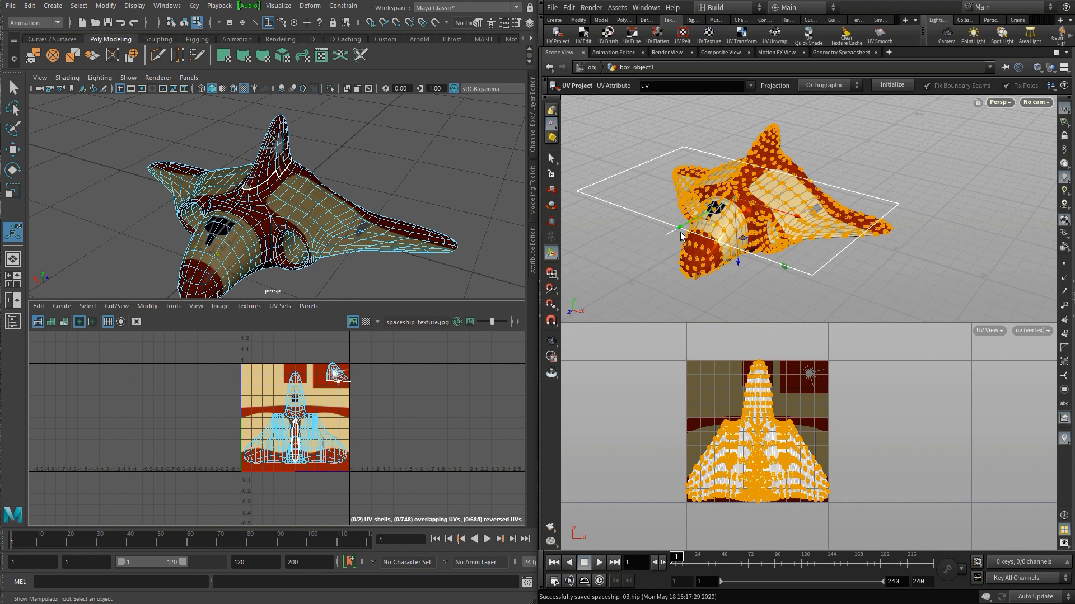
- Scale the projection plane up slightly along the spaceship's length and width
key(e)
drag(680, 234, 673, 236)
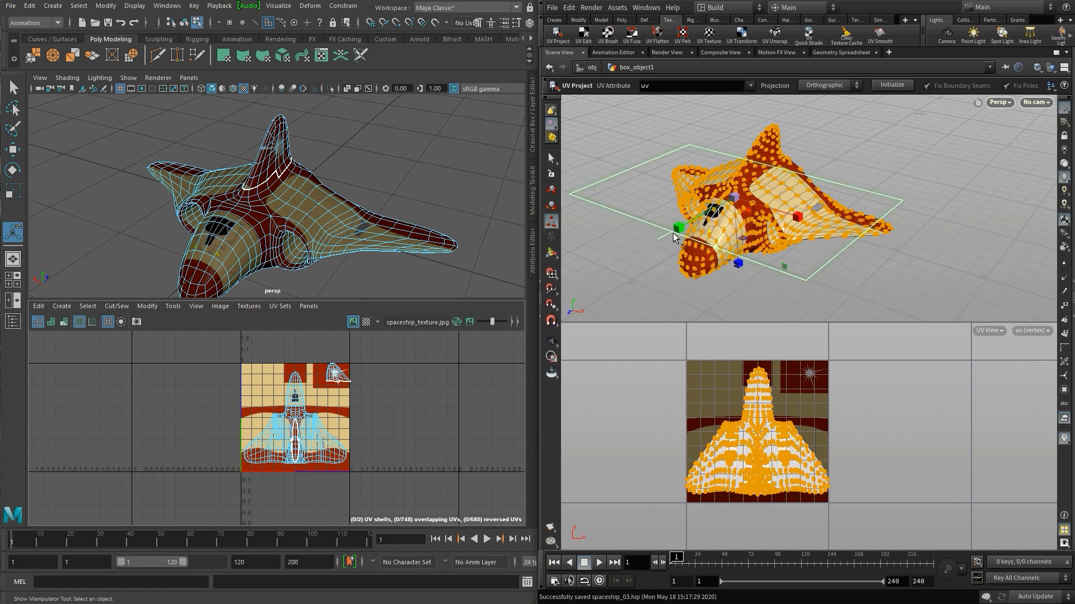
drag(803, 218, 770, 199)
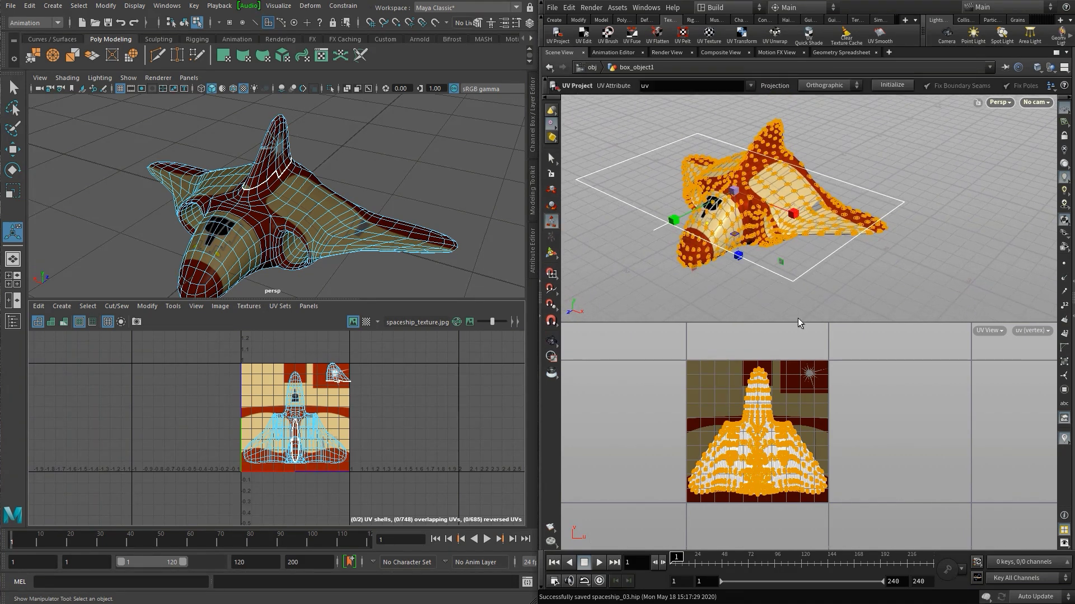
- Select the tail fin's primitives and convert the selection to vertices
alt+drag(813, 233, 819, 211)
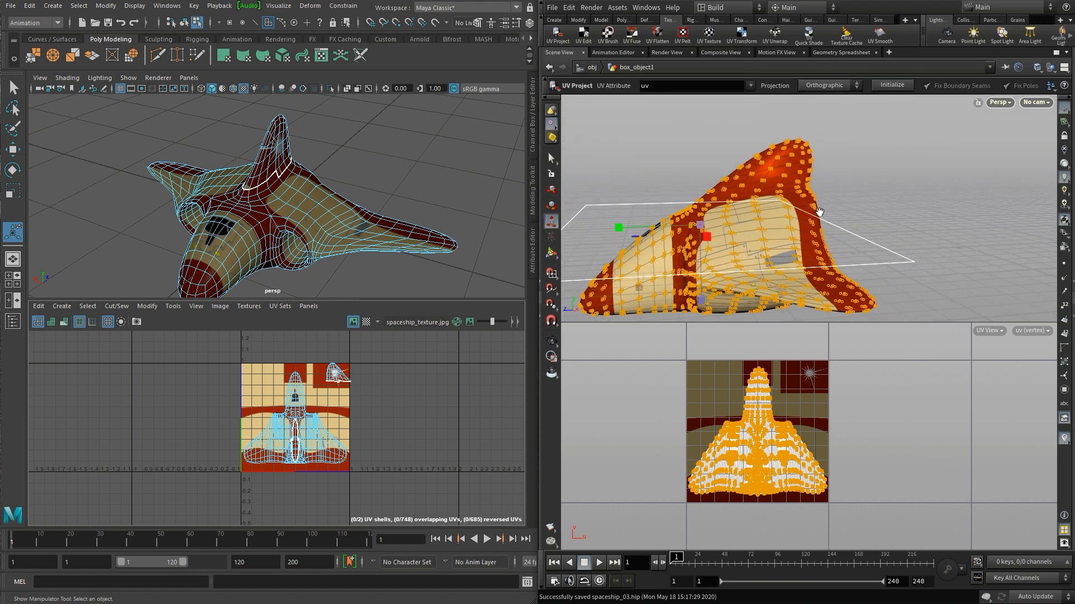
key(s)
drag(705, 127, 828, 197)
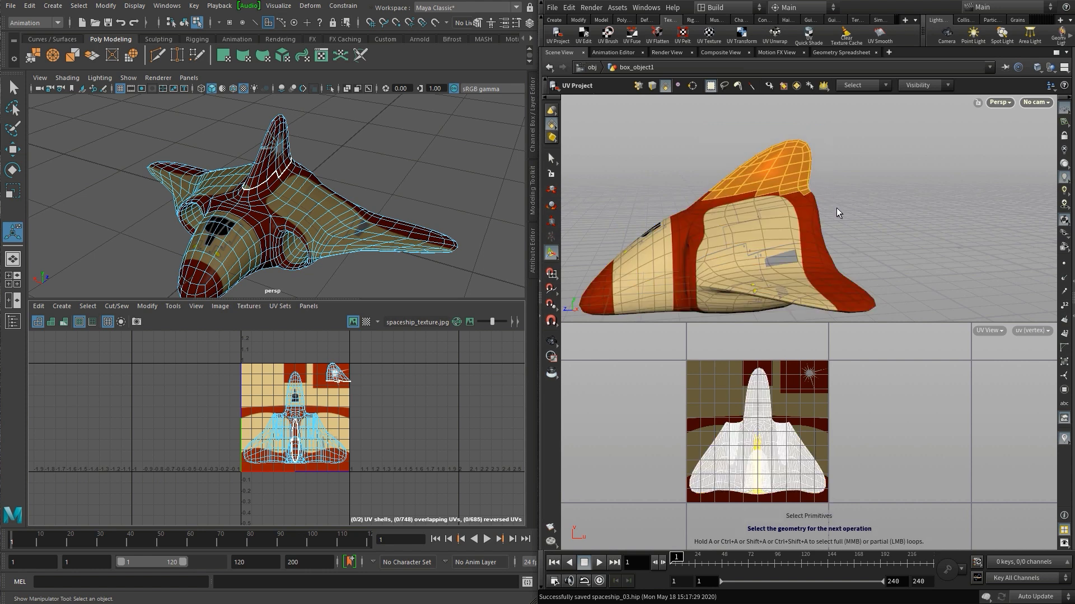
right_click(853, 173)
mouse_move(938, 323)
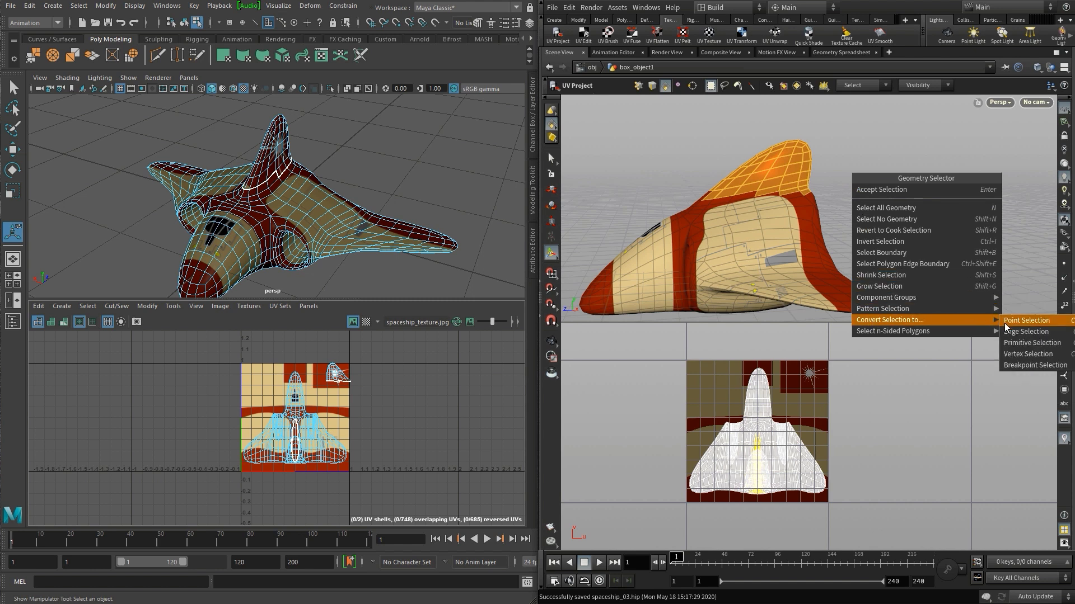
click(1027, 354)
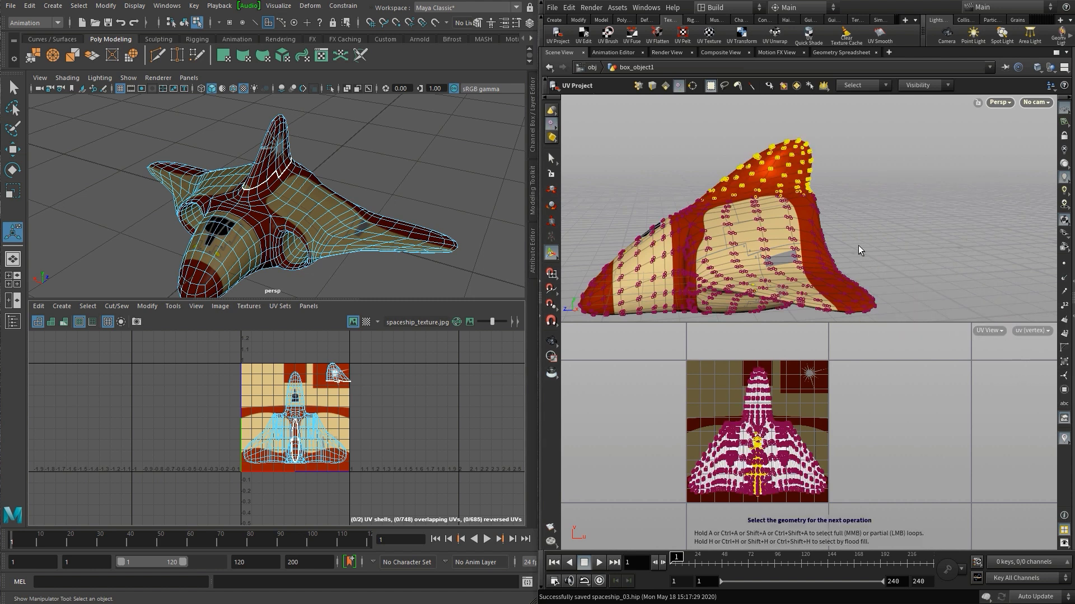
- Apply a second UV Project to the selected fin vertices and show its parameters
click(557, 35)
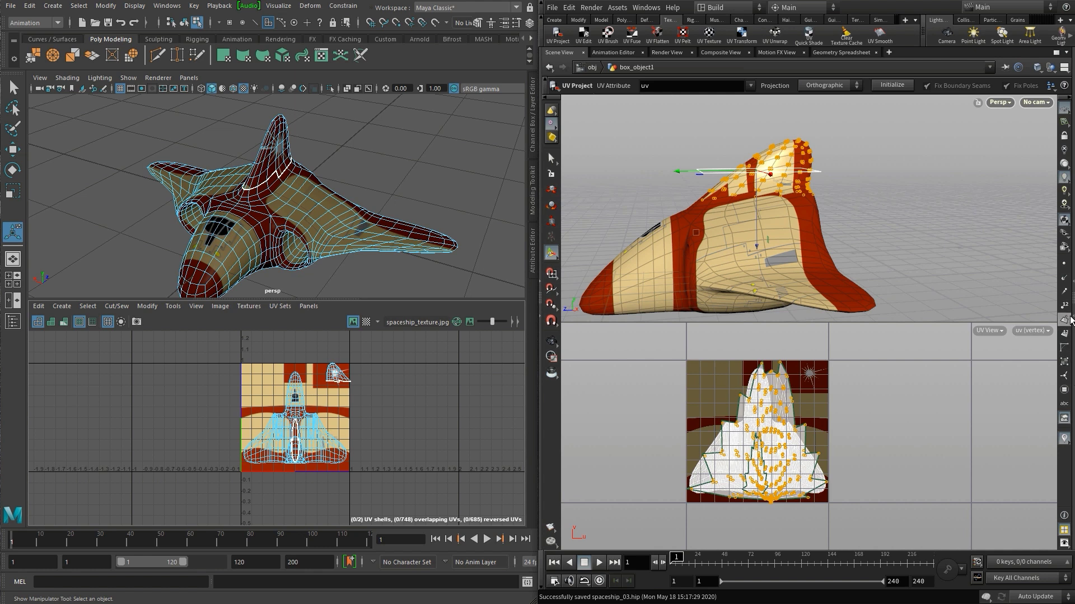
click(1071, 321)
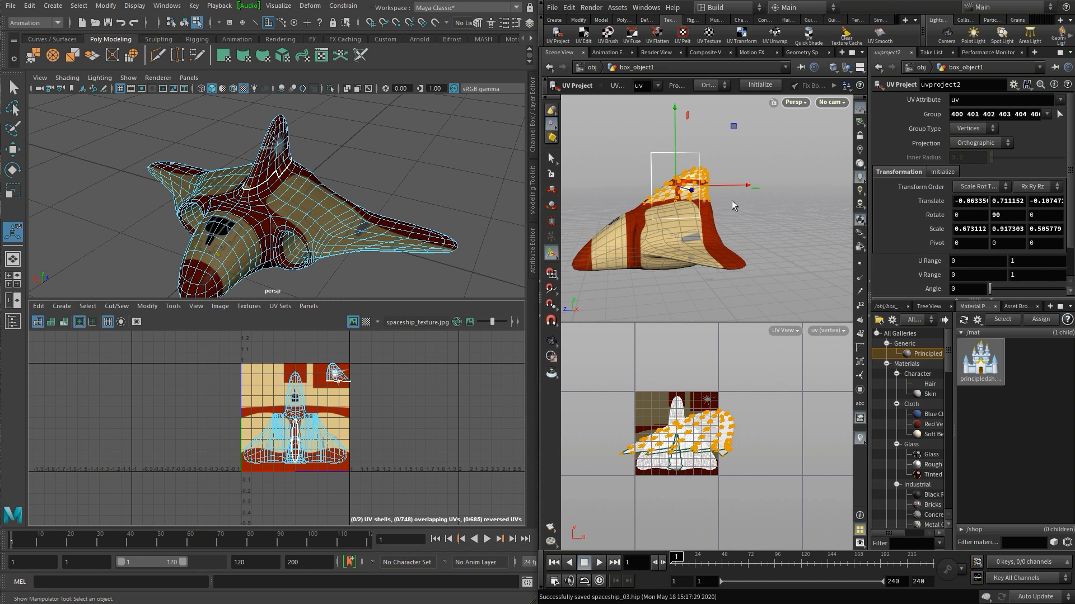
- Scale the fin's projection plane up to about 2.57 × 2.97 × 1.01 to shrink the fin's UVs
key(e)
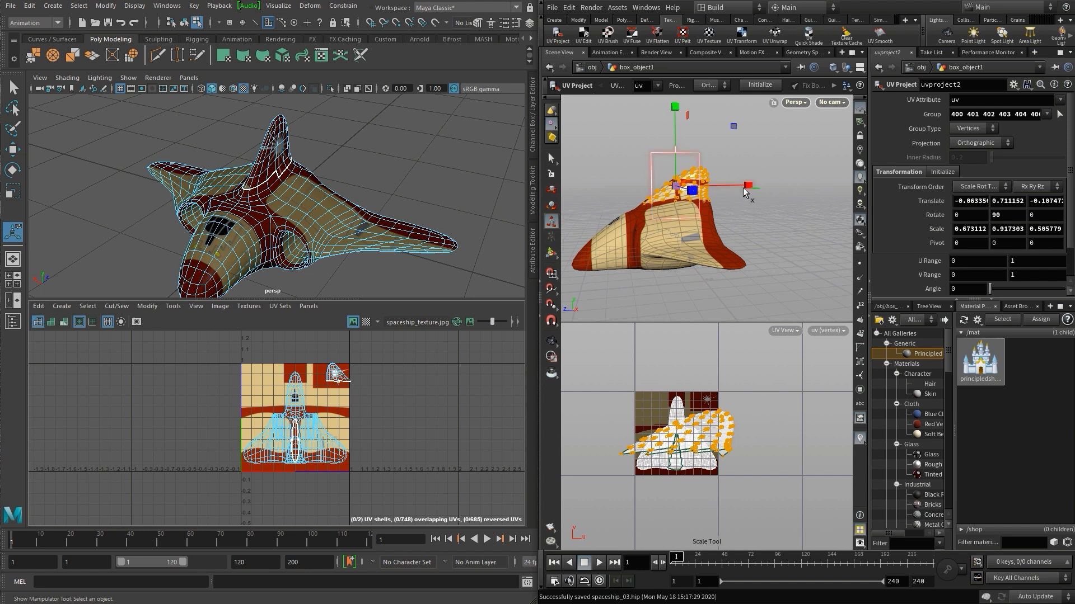
drag(750, 185, 795, 183)
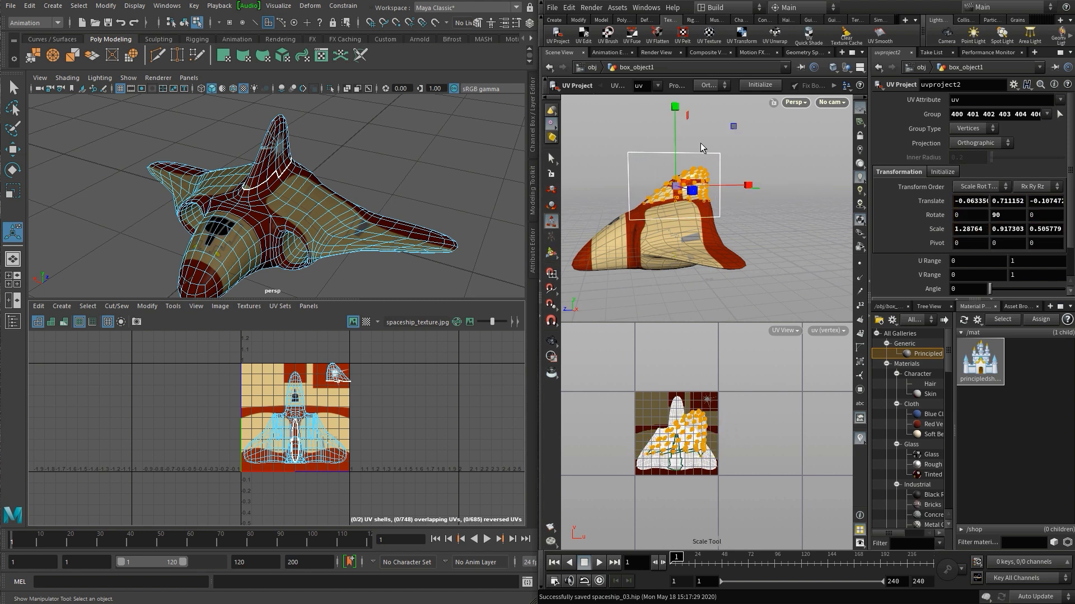
drag(672, 111, 675, 91)
drag(674, 179, 719, 188)
- Move the fin's projection to about -0.49 in Y and 0.98 in Z and widen it to 3.43, fitting the UVs over the starburst patch
key(t)
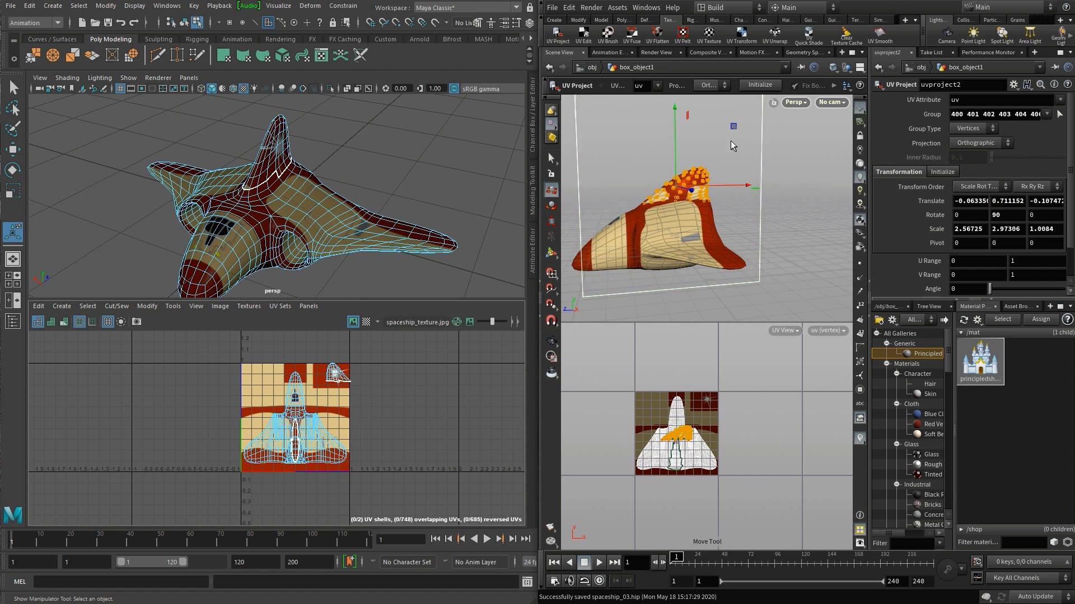
drag(733, 126, 681, 206)
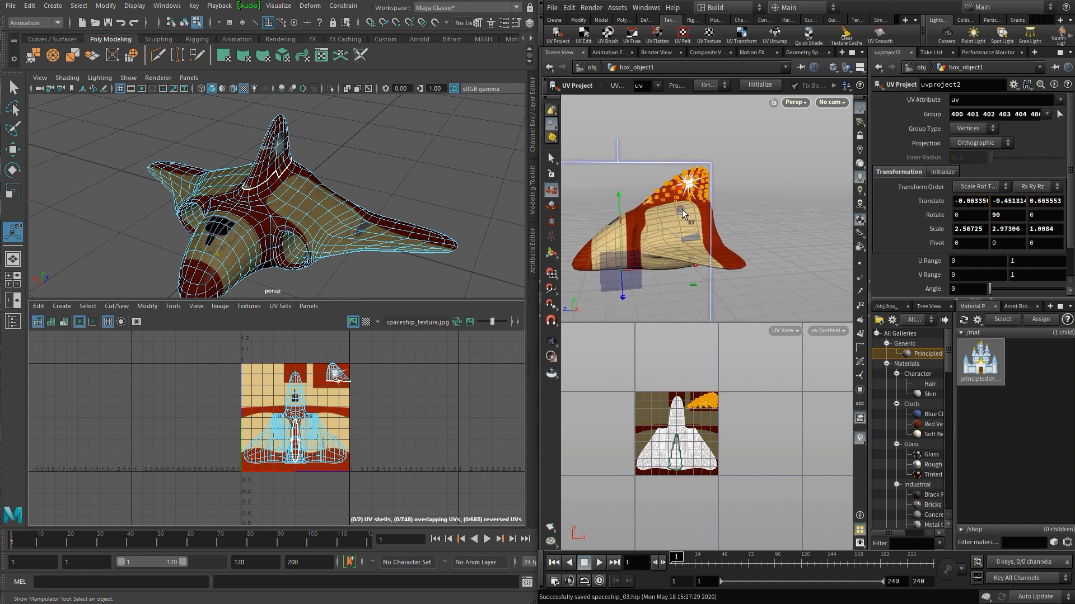
key(e)
drag(697, 267, 720, 265)
key(w)
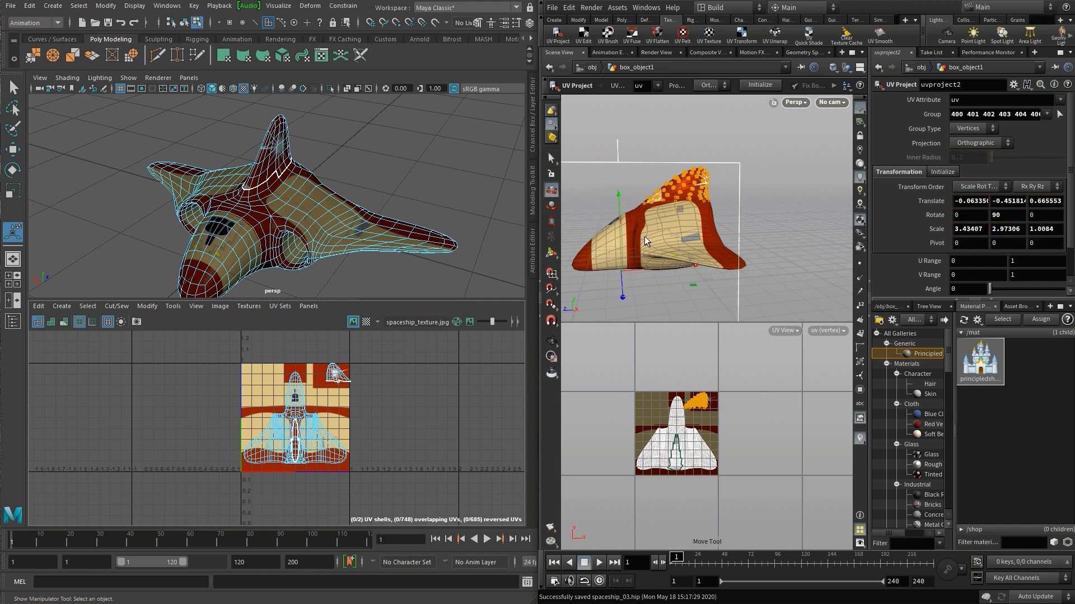
drag(639, 271, 616, 273)
drag(593, 214, 599, 216)
- Check the textured spaceship at the object level and reopen its geometry network to view the UV Project nodes
key(s)
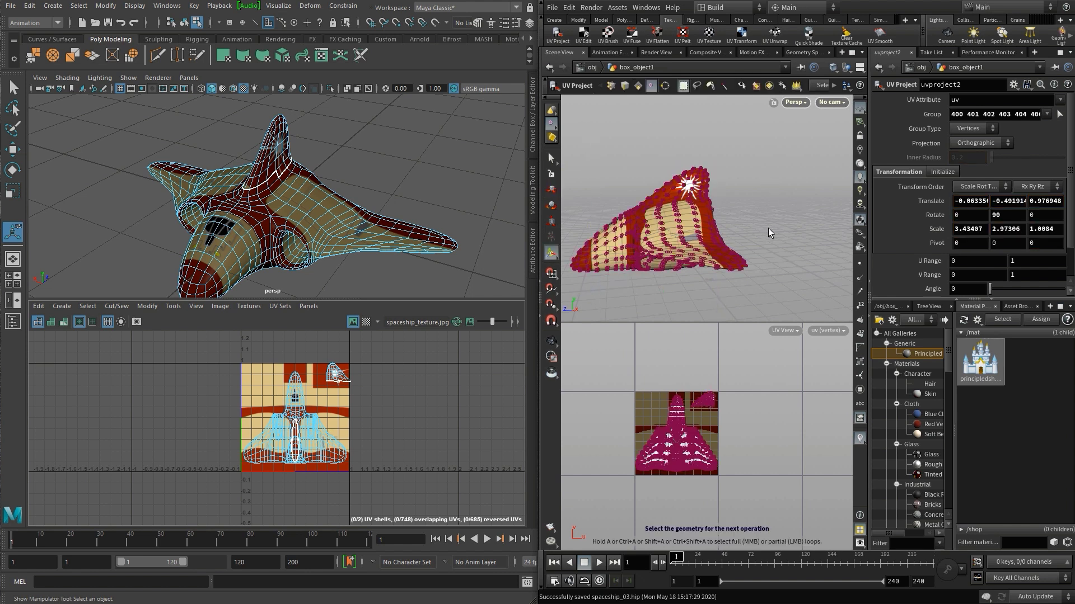
key(Escape)
drag(760, 232, 596, 209)
click(592, 67)
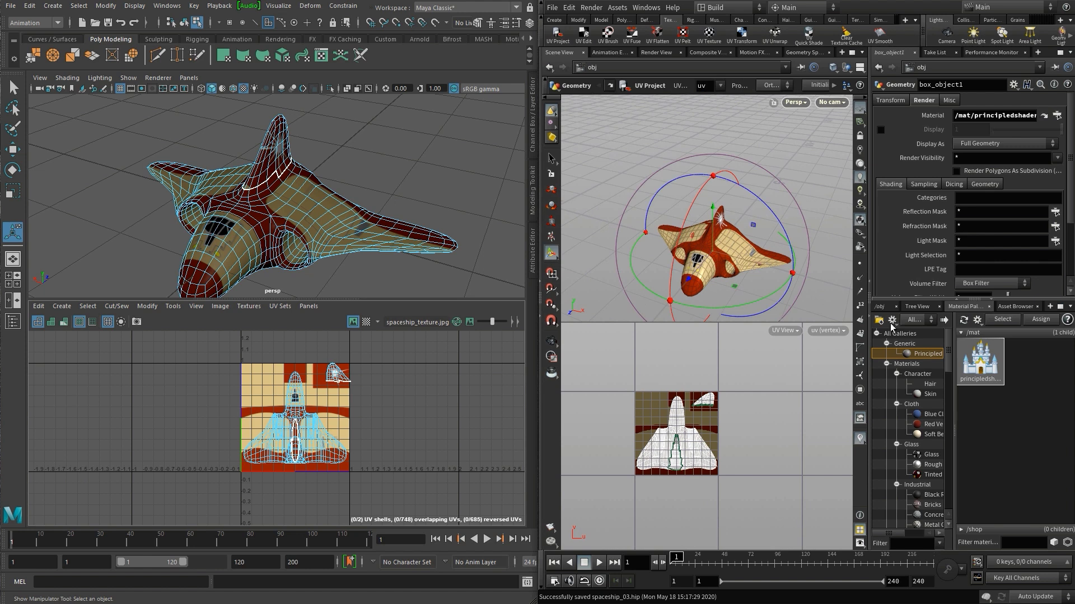
click(882, 307)
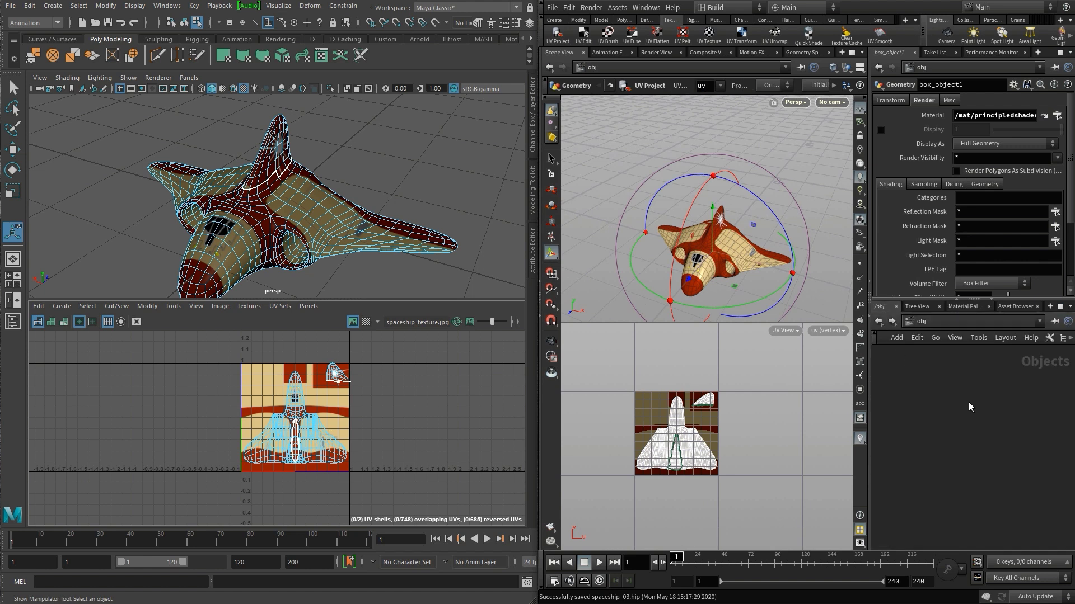
double_click(974, 448)
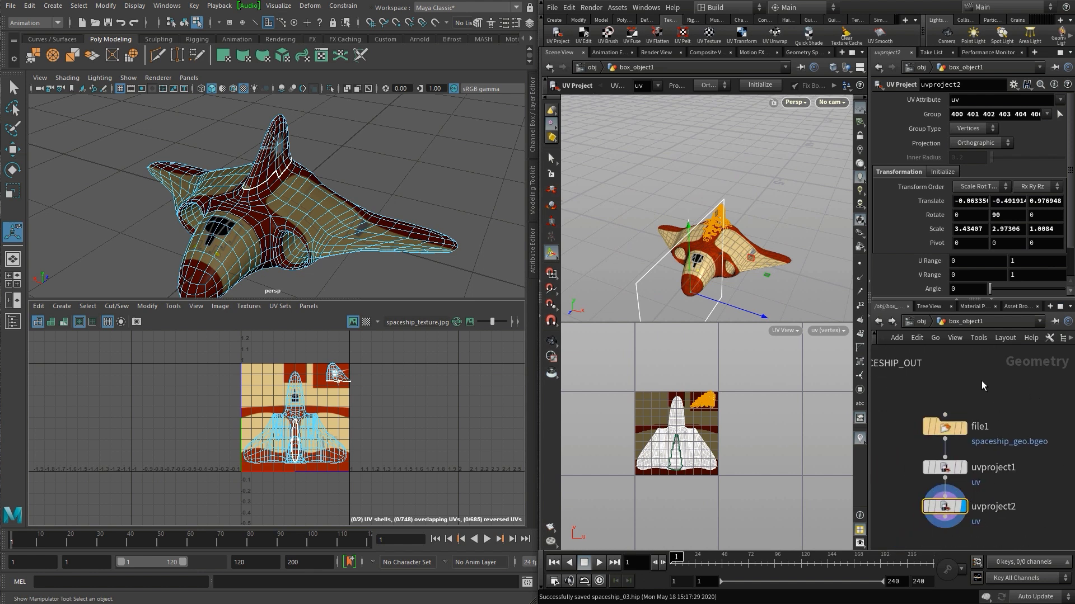
- In Maya, display the spaceship's planar projection history attributes, clear the selection and hide the attributes again
click(534, 263)
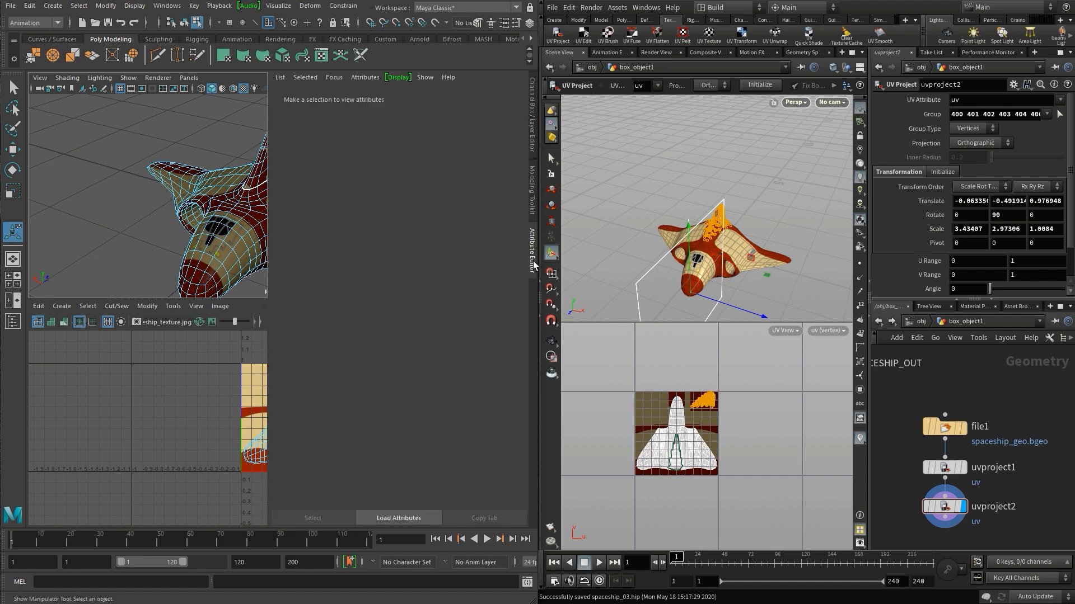
click(168, 214)
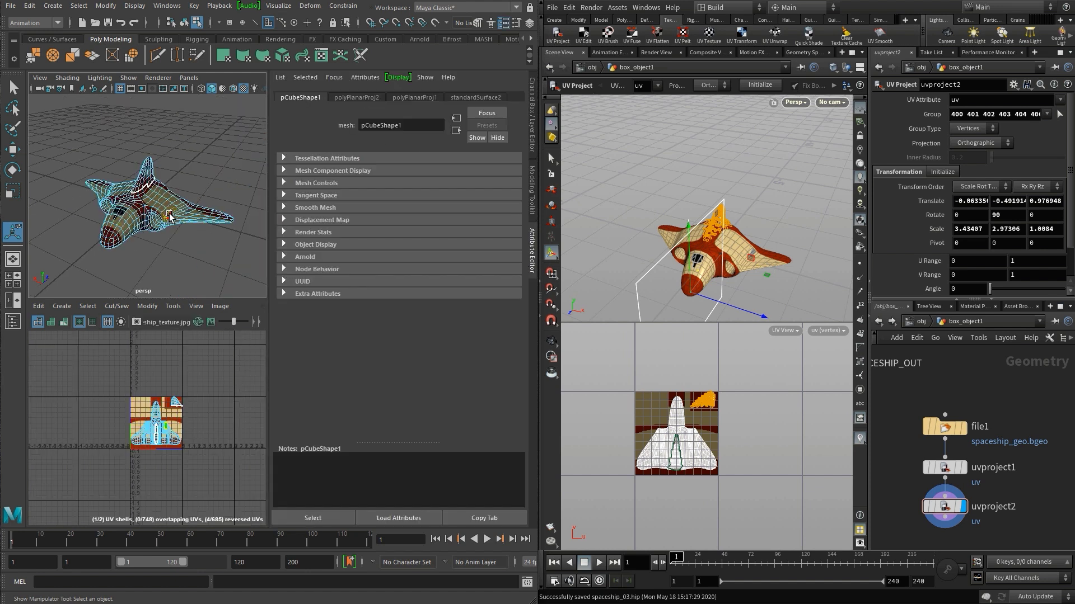
click(417, 98)
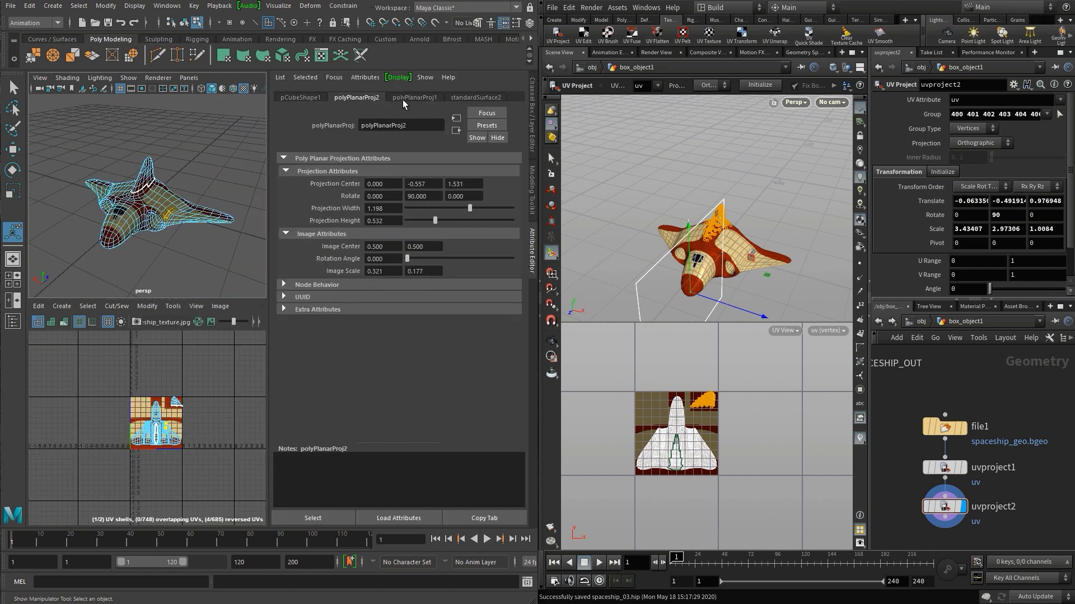
click(224, 118)
click(17, 96)
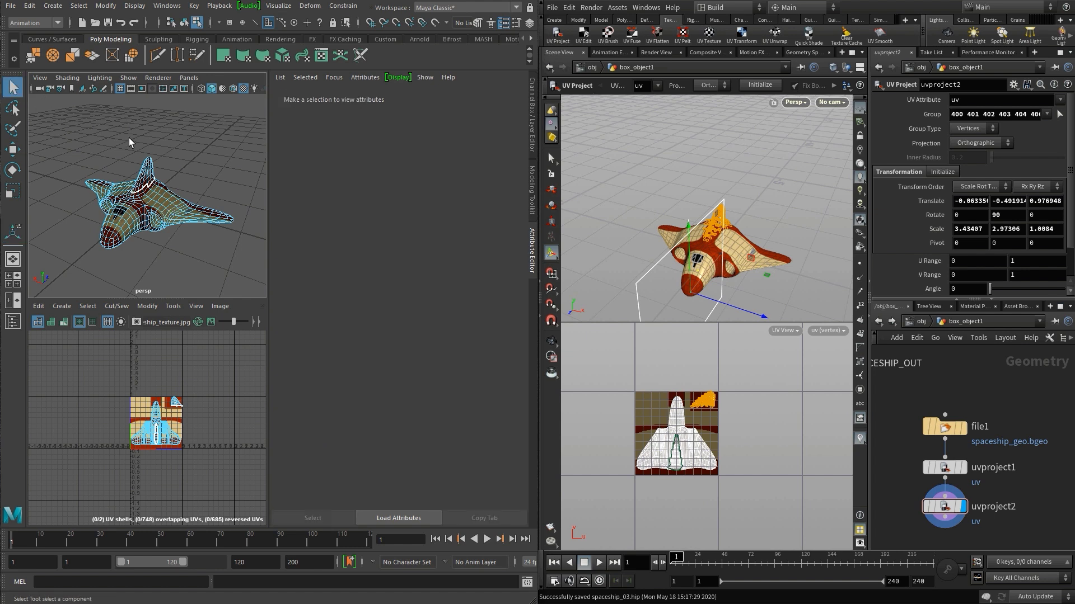
click(533, 252)
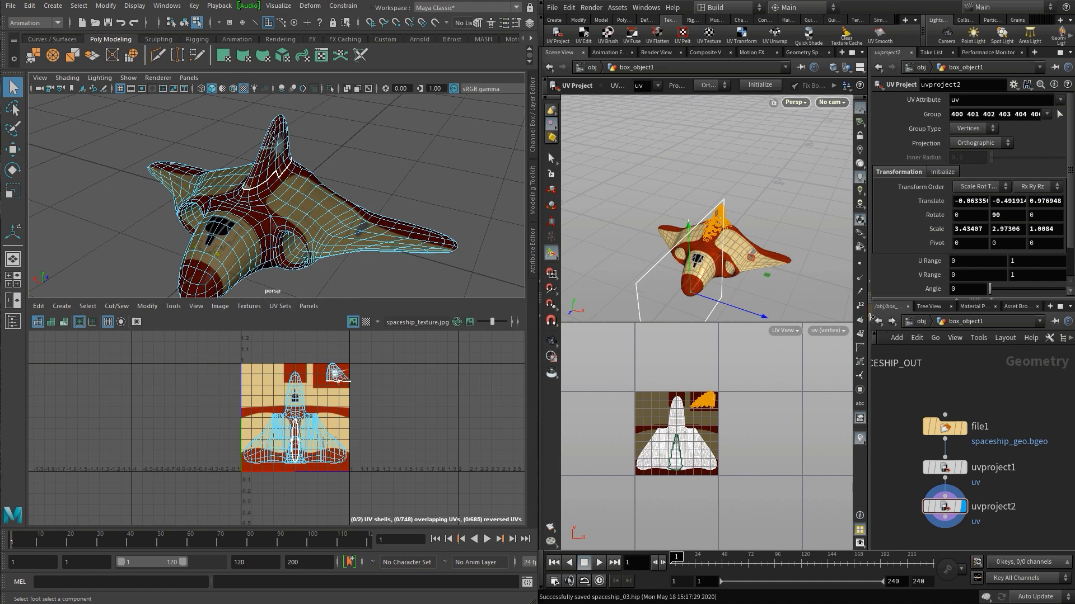
- In Houdini, enlarge the scene view, return to the object level and show the textured spaceship with nothing selected
key(ctrl+b)
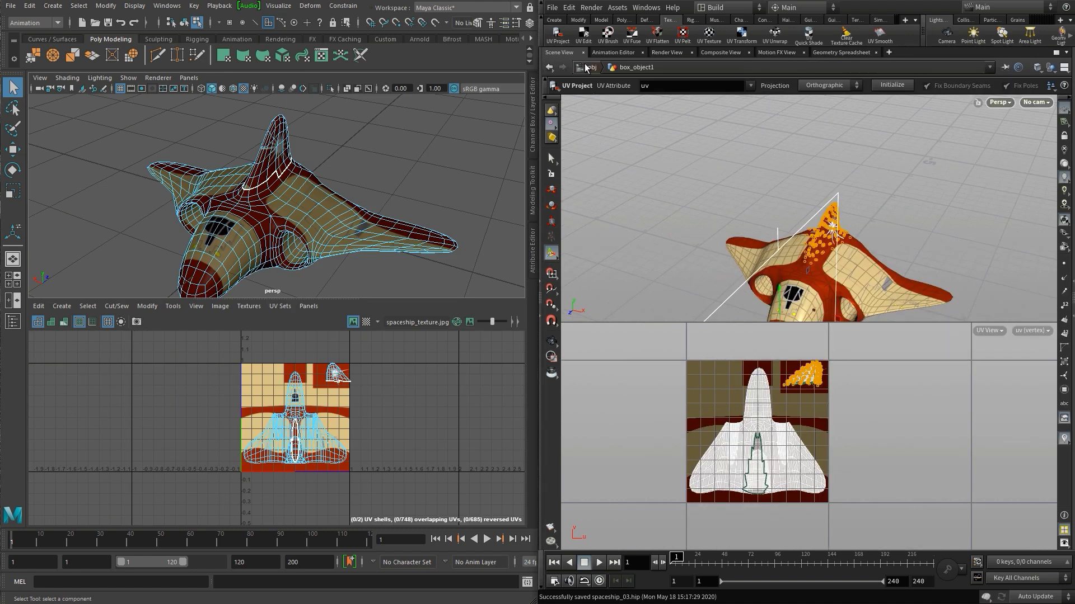
click(547, 152)
alt+middle_drag(681, 263, 650, 167)
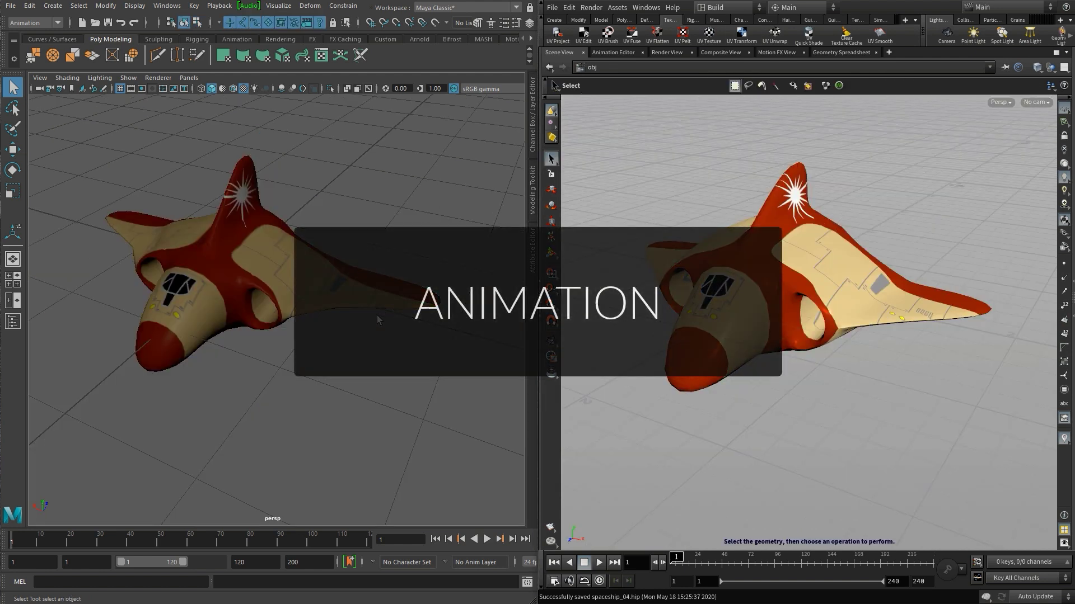
- In Maya, select the spaceship and set a keyframe at frame 1
scroll(255, 332, down, 6)
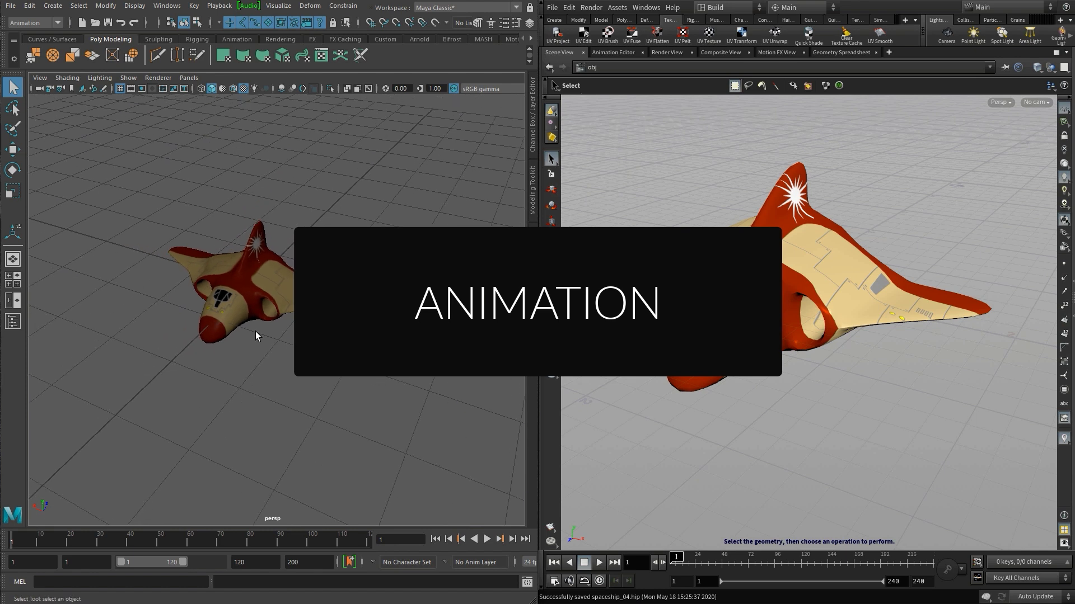
alt+drag(373, 221, 349, 233)
click(386, 184)
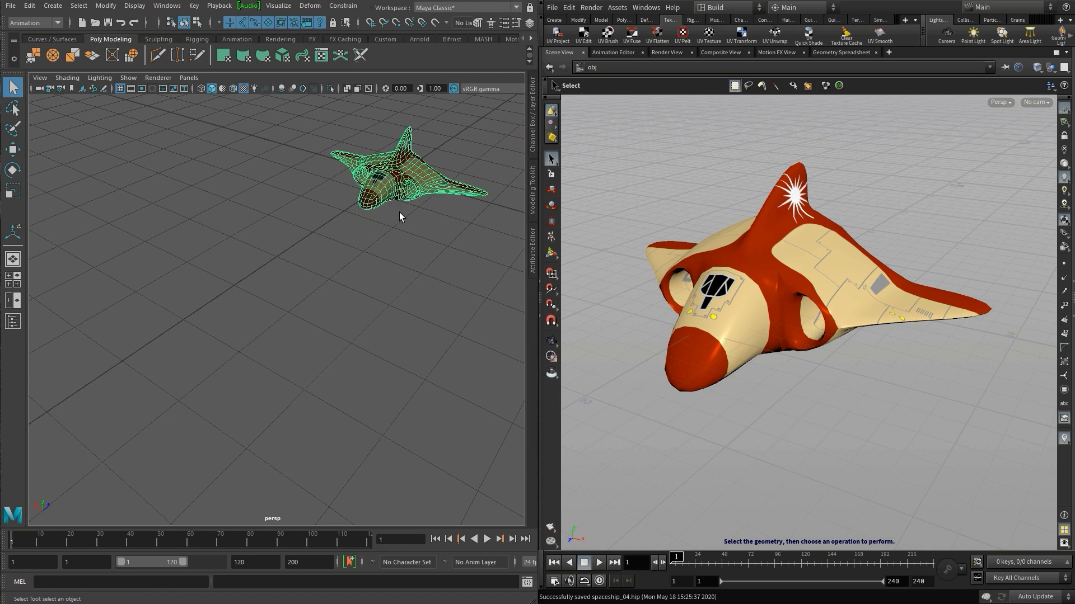
mouse_move(415, 221)
alt+middle_down()
mouse_move(379, 233)
mouse_move(419, 222)
mouse_move(409, 215)
alt+middle_up()
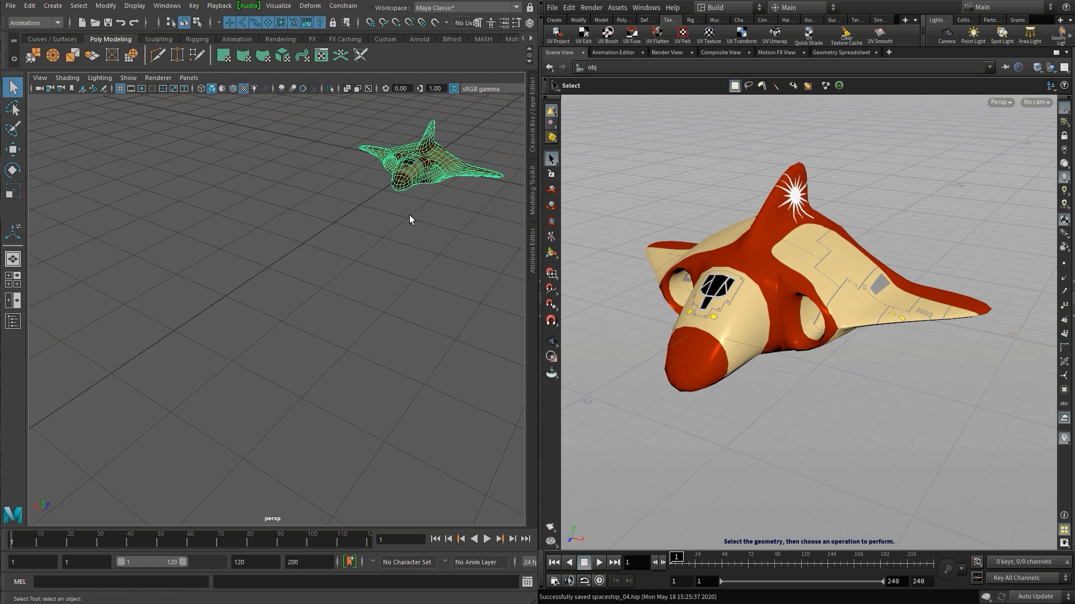
alt+right_drag(409, 215, 226, 276)
alt+drag(226, 276, 372, 219)
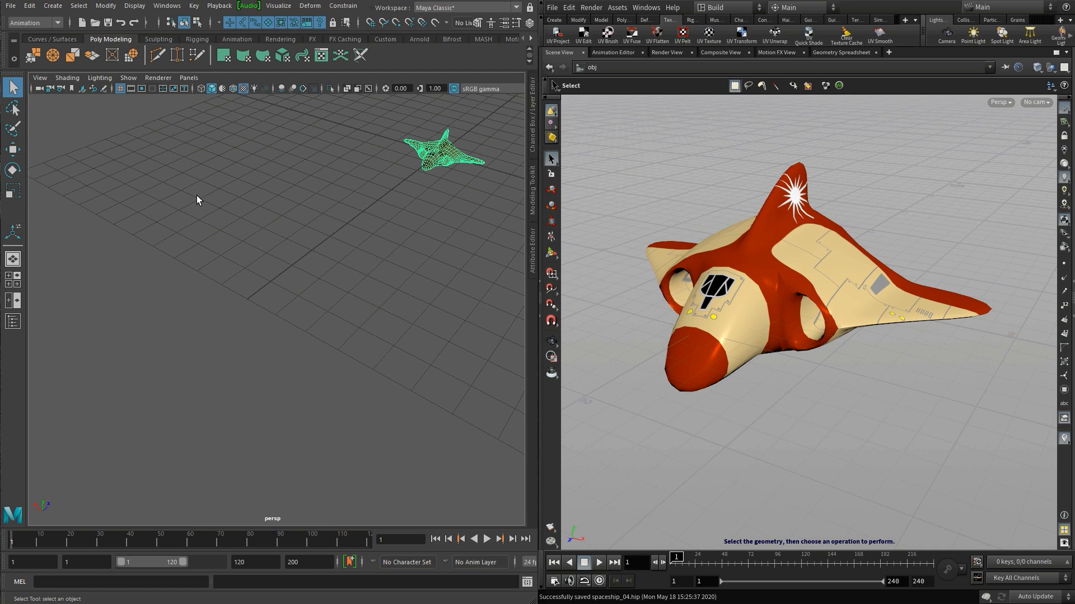
key(s)
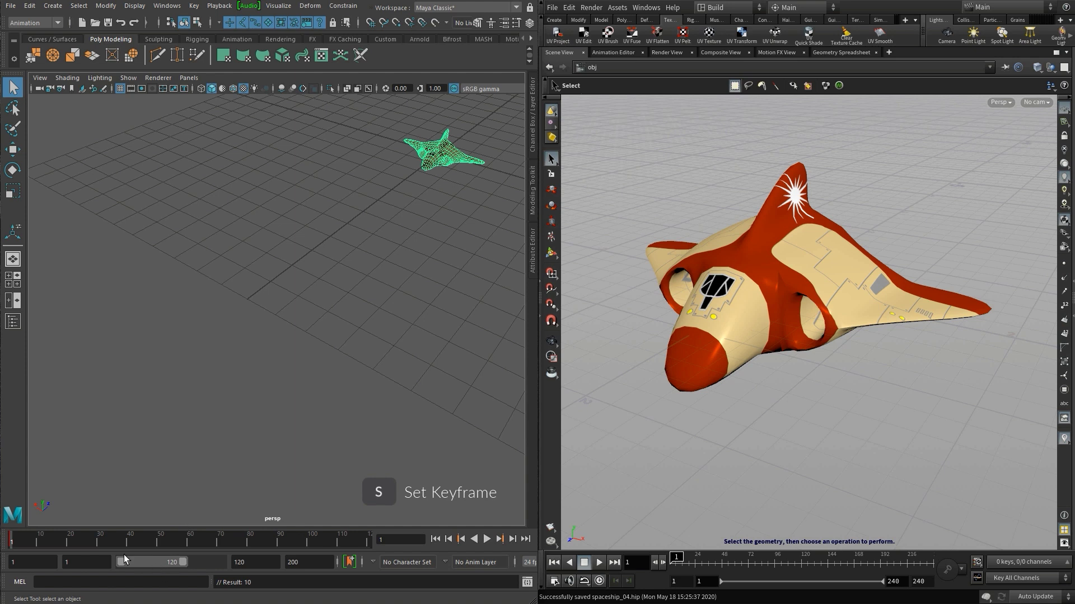
- At frame 120, move the spaceship forward about 16.17 cm along negative Z, roll it about 37.3° around Z and keyframe it
key(alt+v)
click(12, 149)
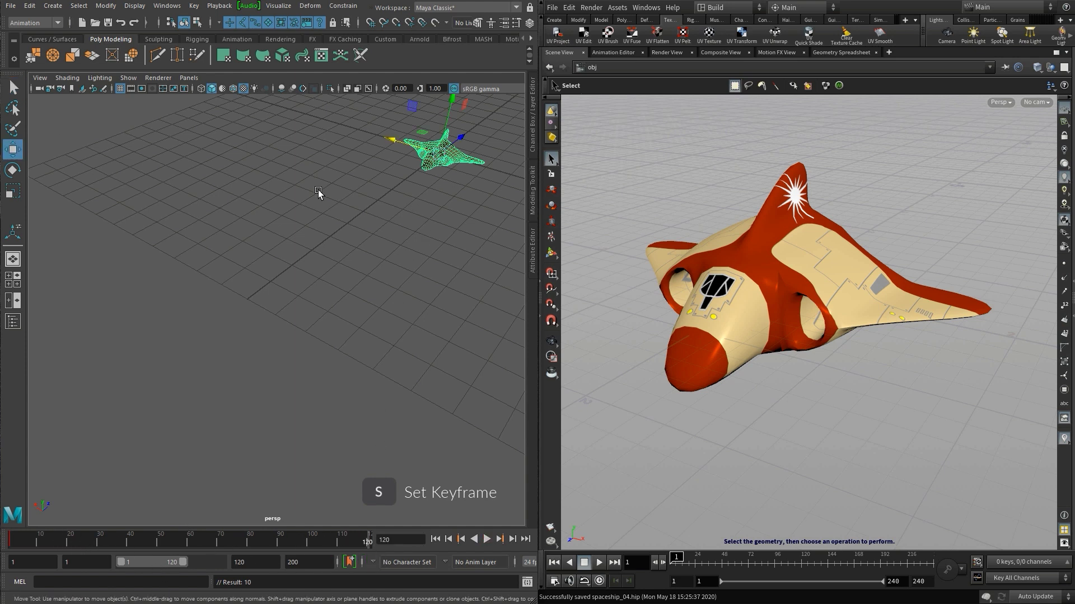
drag(432, 161, 194, 334)
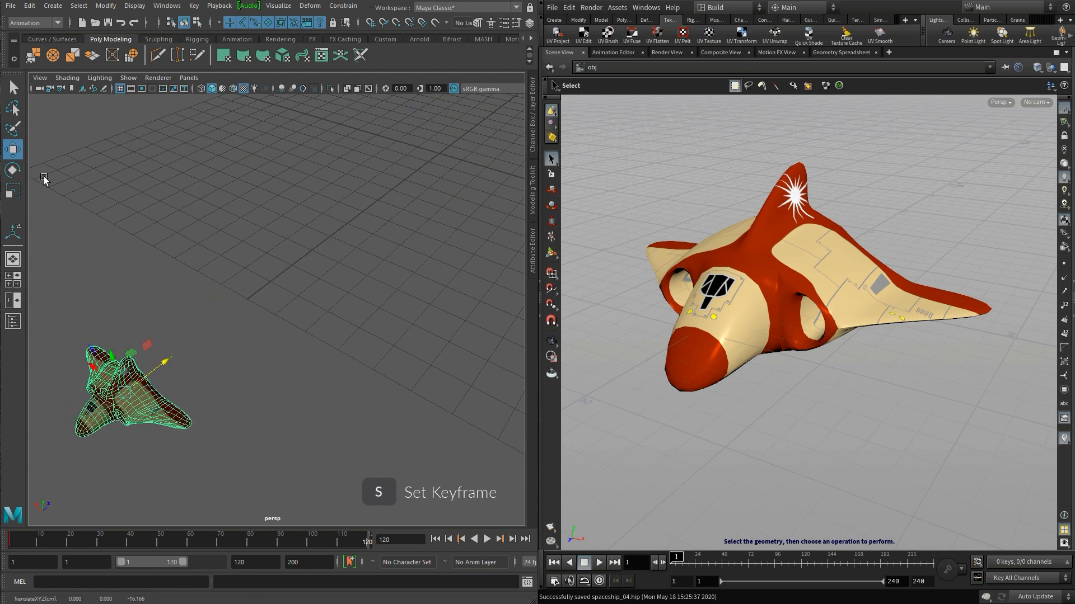
click(14, 176)
drag(133, 380, 149, 409)
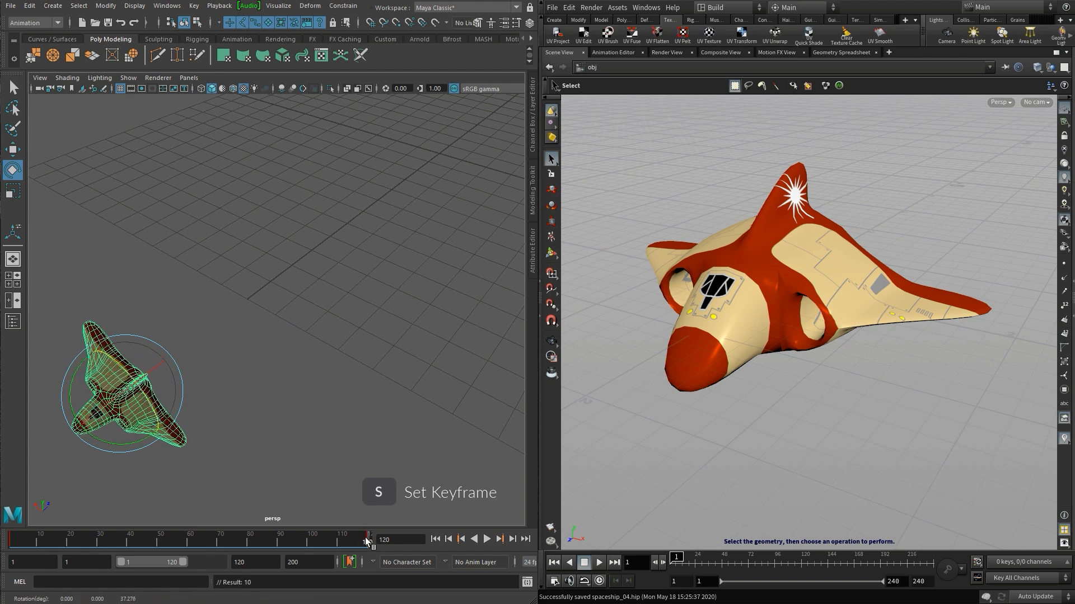
- At frame 55, roll the spaceship to about -12.4° around Z, keyframe it and preview the motion through the timeline
key(alt+v)
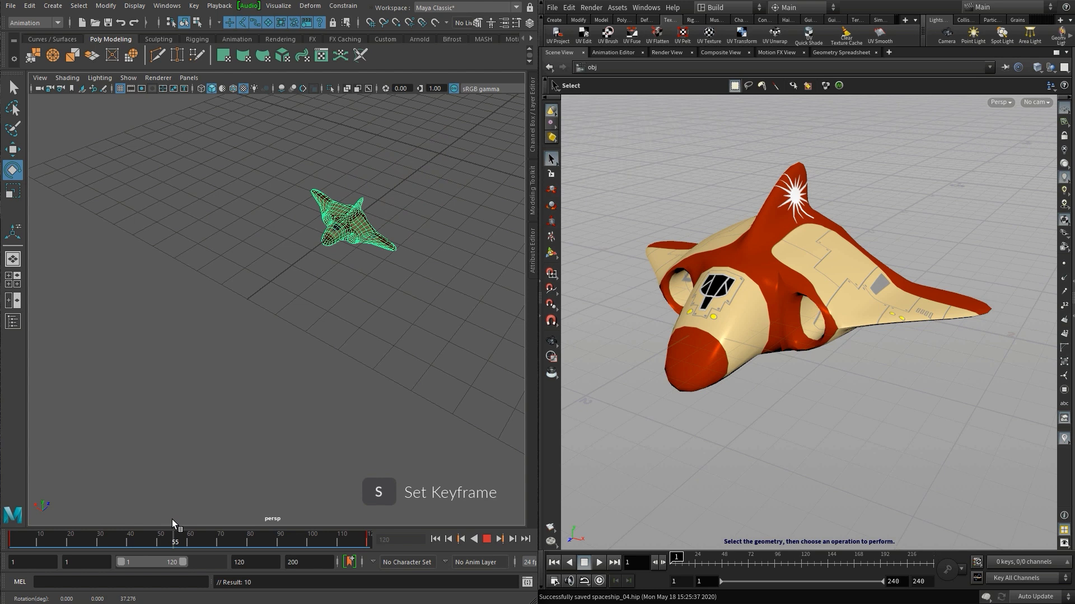
key(alt+v)
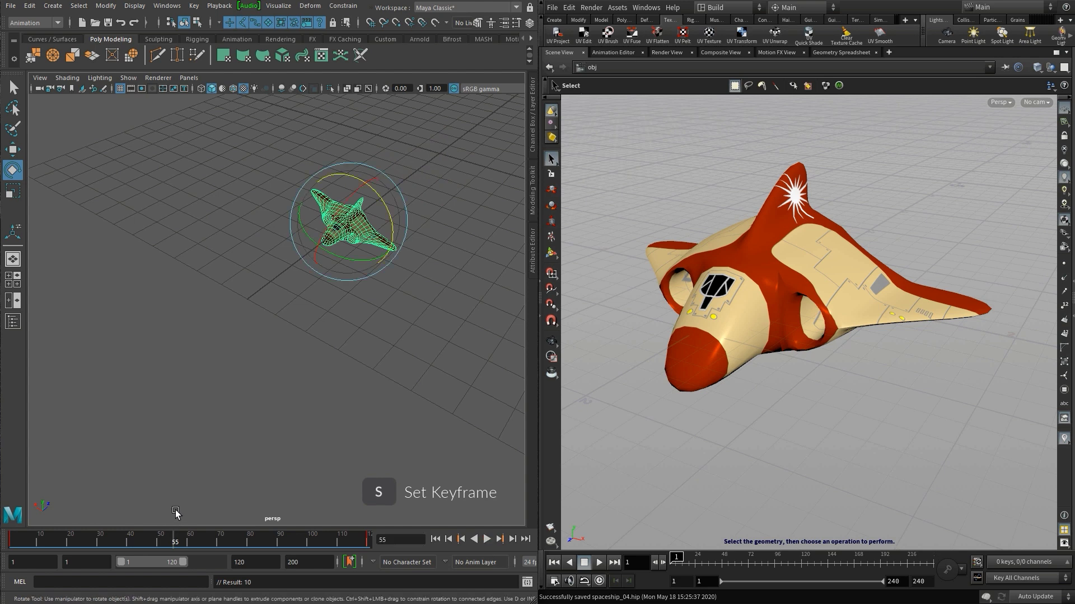
drag(392, 230, 382, 205)
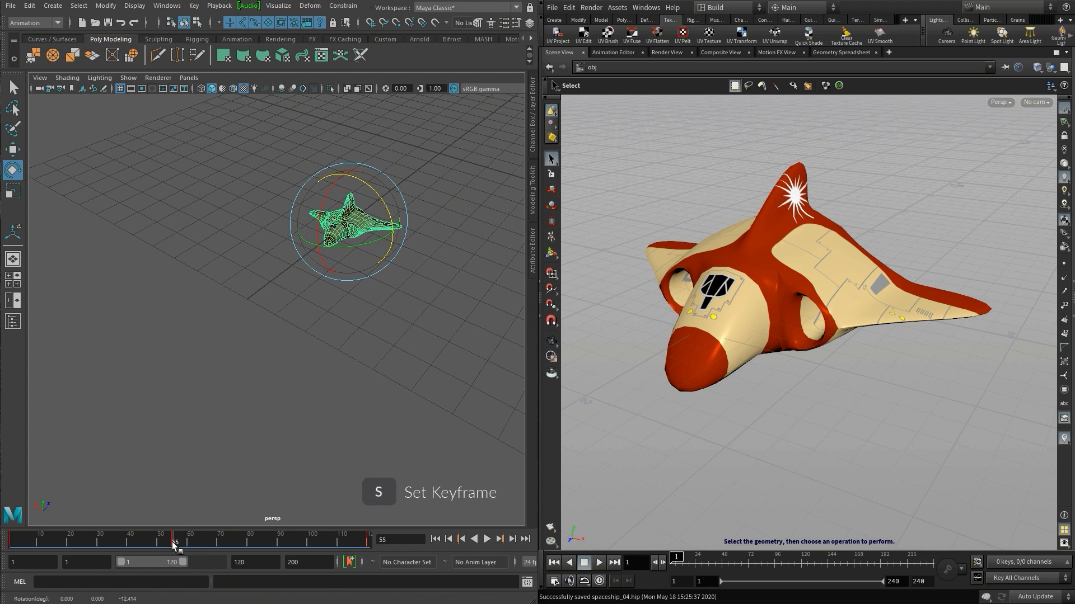
drag(174, 544, 474, 542)
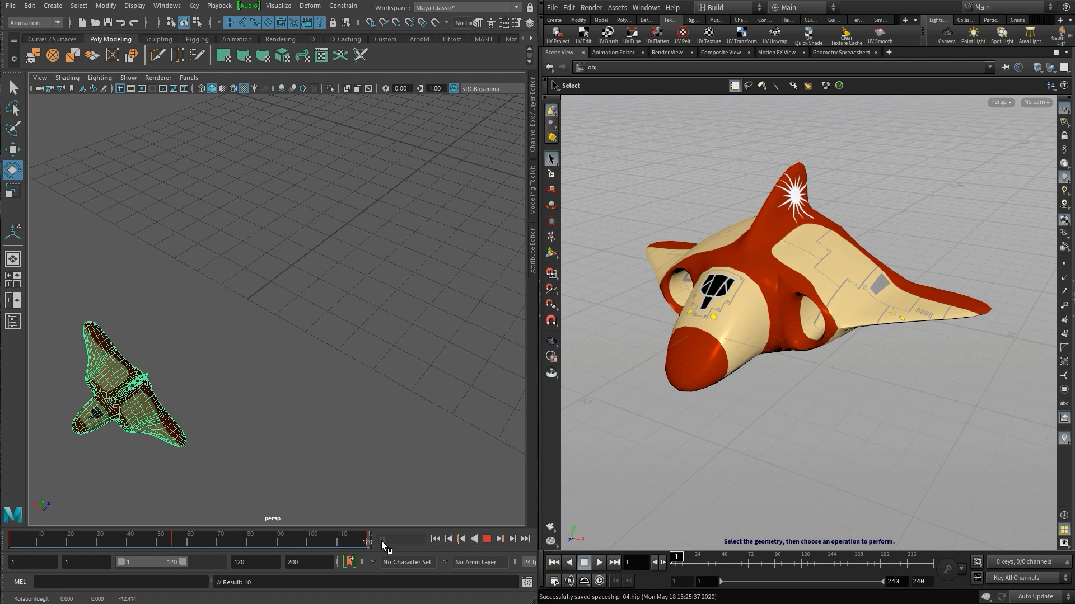
drag(381, 542, 1, 524)
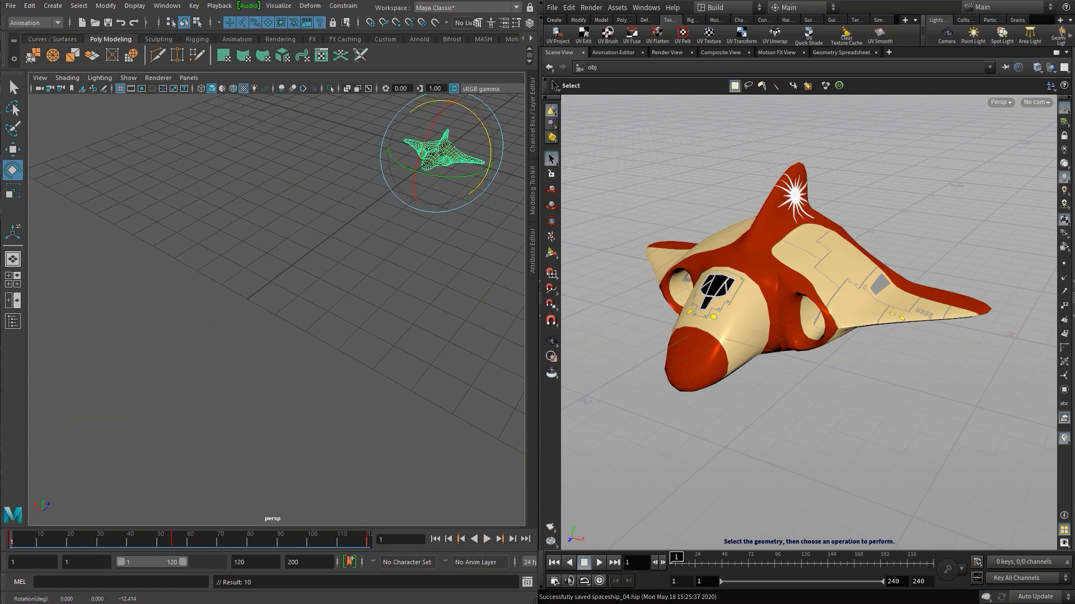
- Switch to the split layout and show the Graph Editor in place of the UV Editor
key(space)
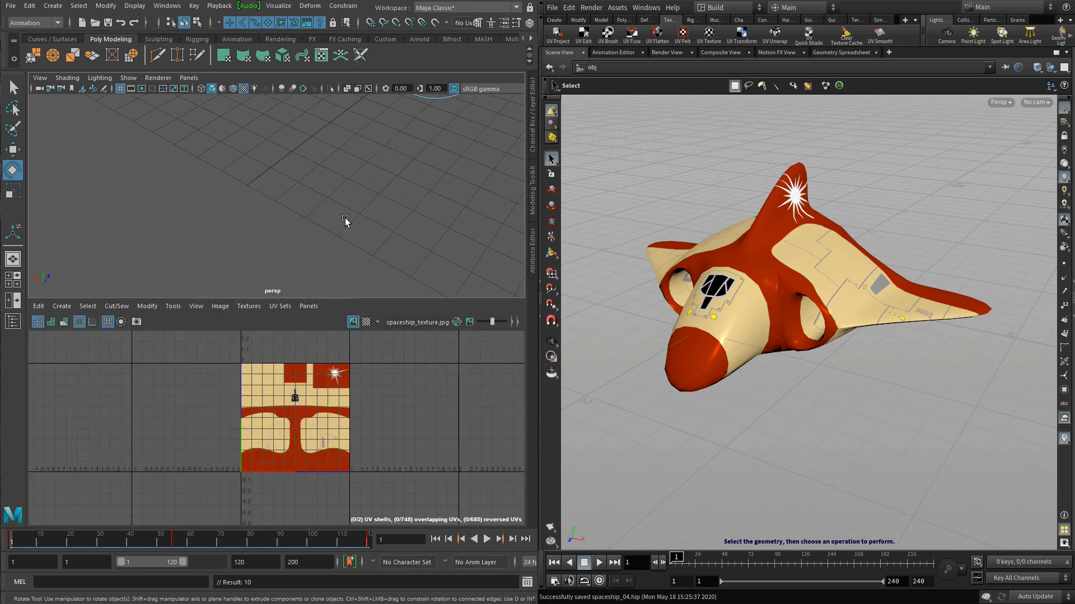
click(307, 306)
mouse_move(318, 365)
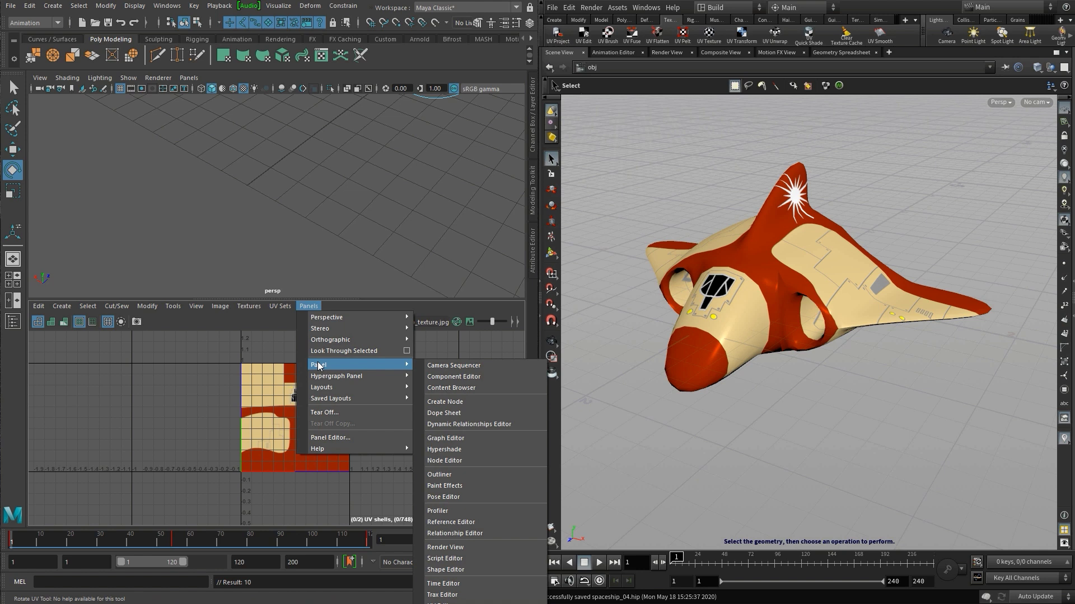
click(490, 438)
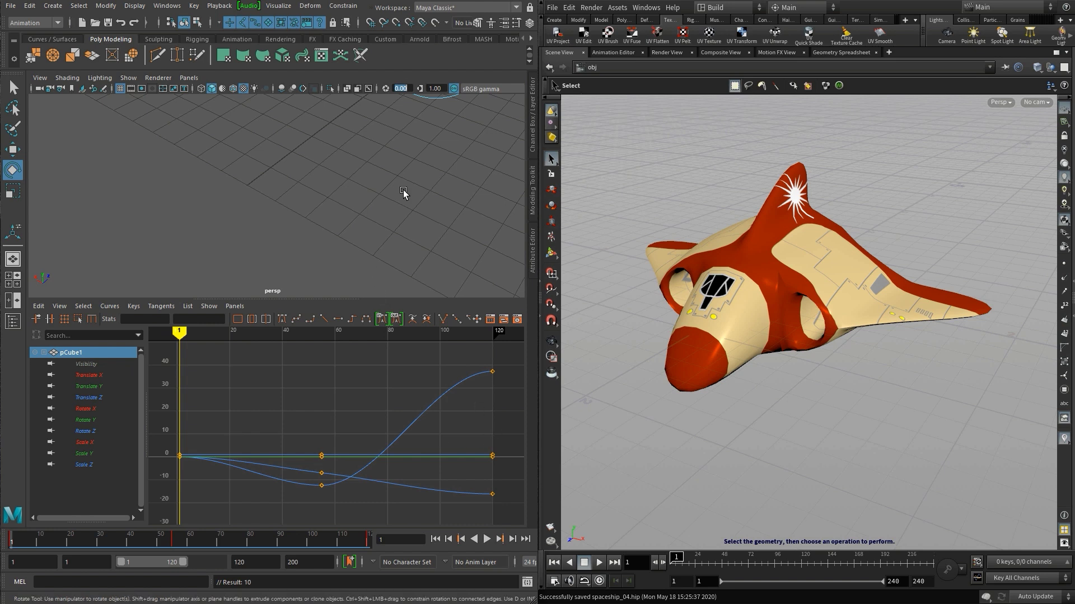
- Shift the middle Rotate Z key to frame 57 with a value of about -15.1 and play back the animation
alt+drag(400, 189, 343, 245)
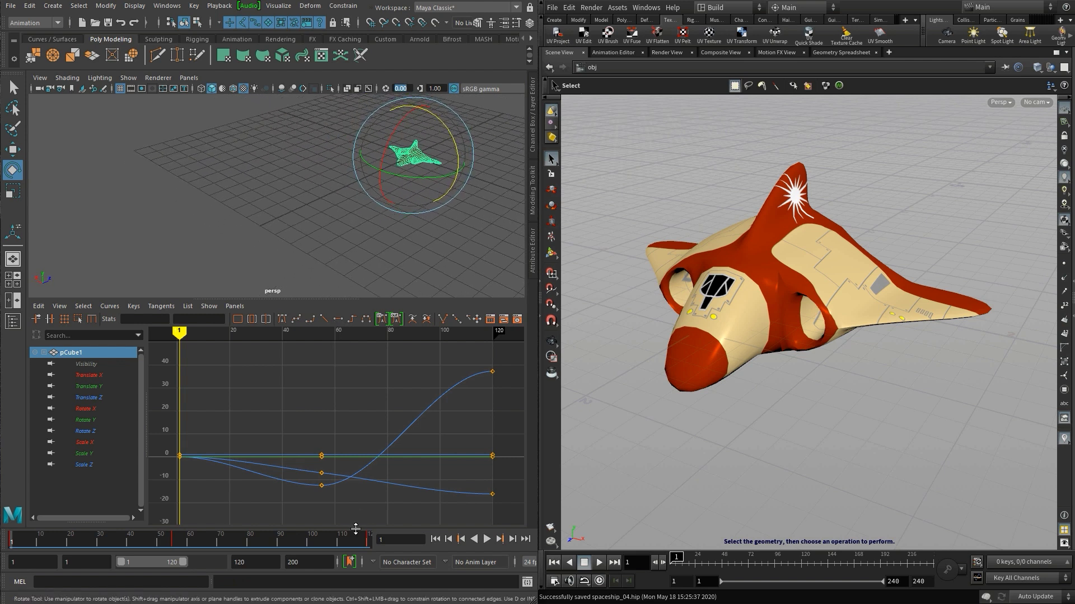
click(312, 486)
drag(317, 485, 355, 490)
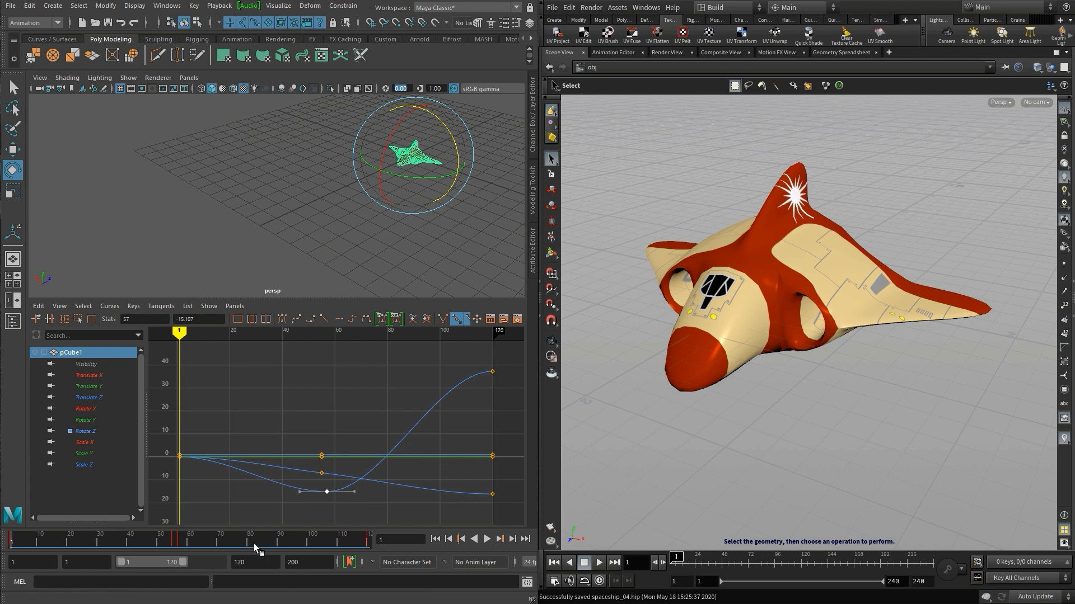
key(alt+v)
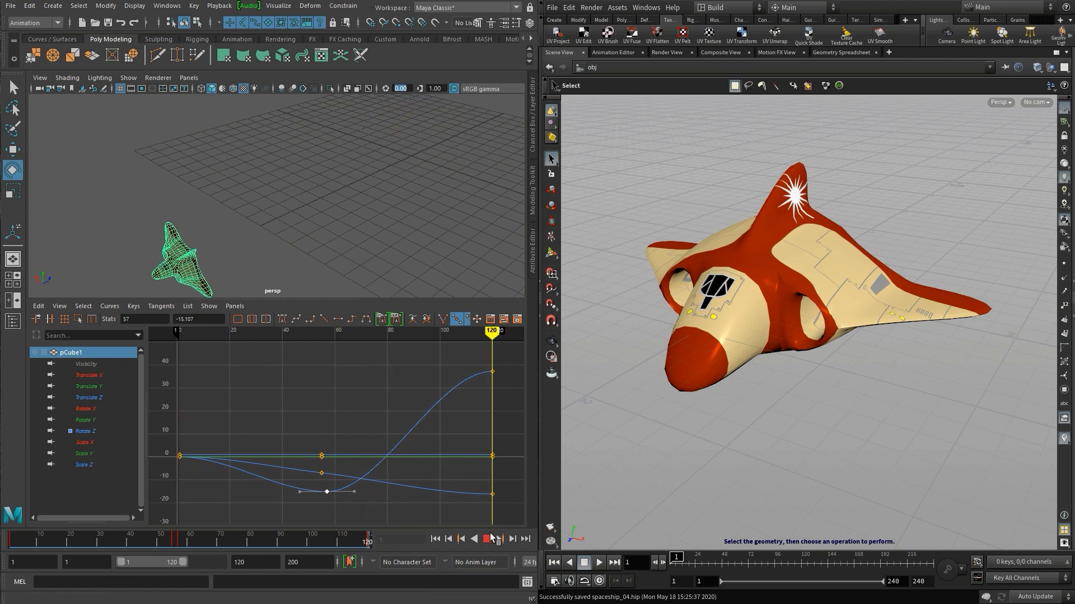
- Stop the playback at frame 1 and maximize the perspective view
drag(345, 540, 2, 536)
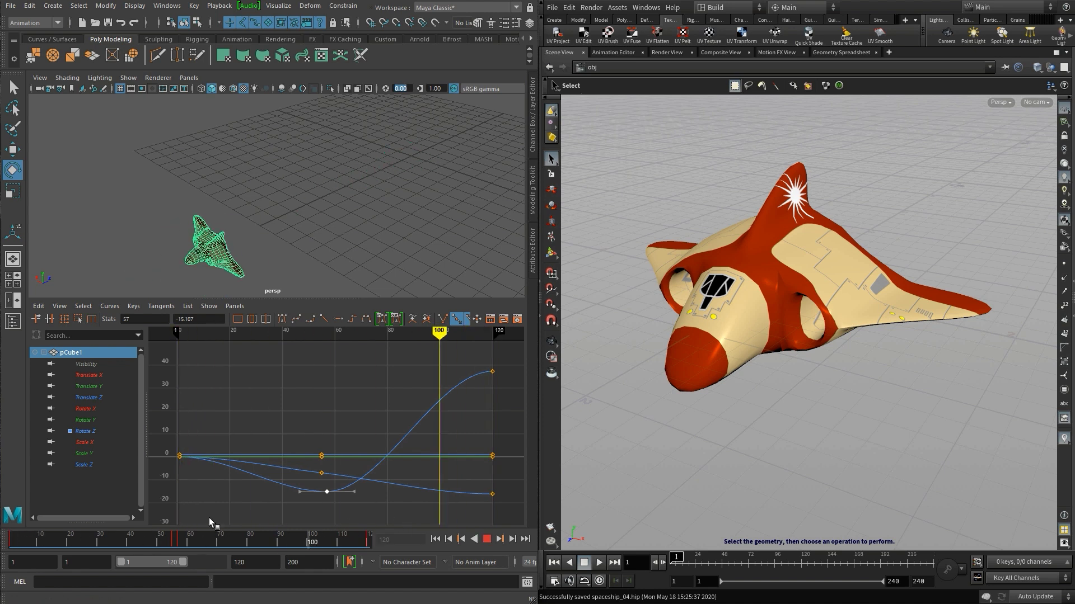
click(2, 536)
key(space)
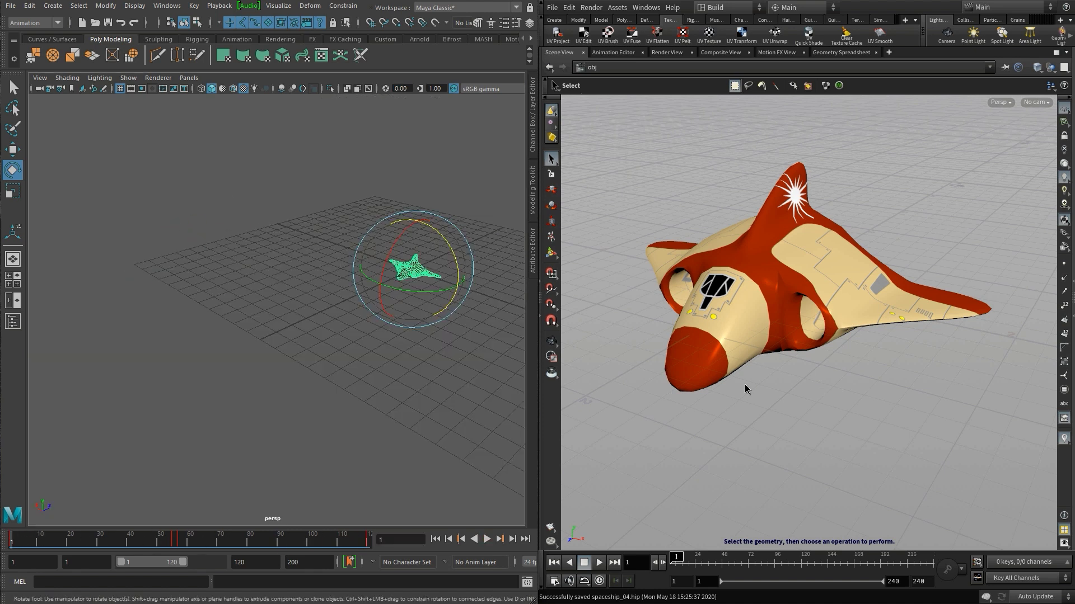
- Switch to Houdini, select the spaceship, zoom out to leave room for its flight and keyframe its transforms at frame 1
key(shift+w)
key(Escape)
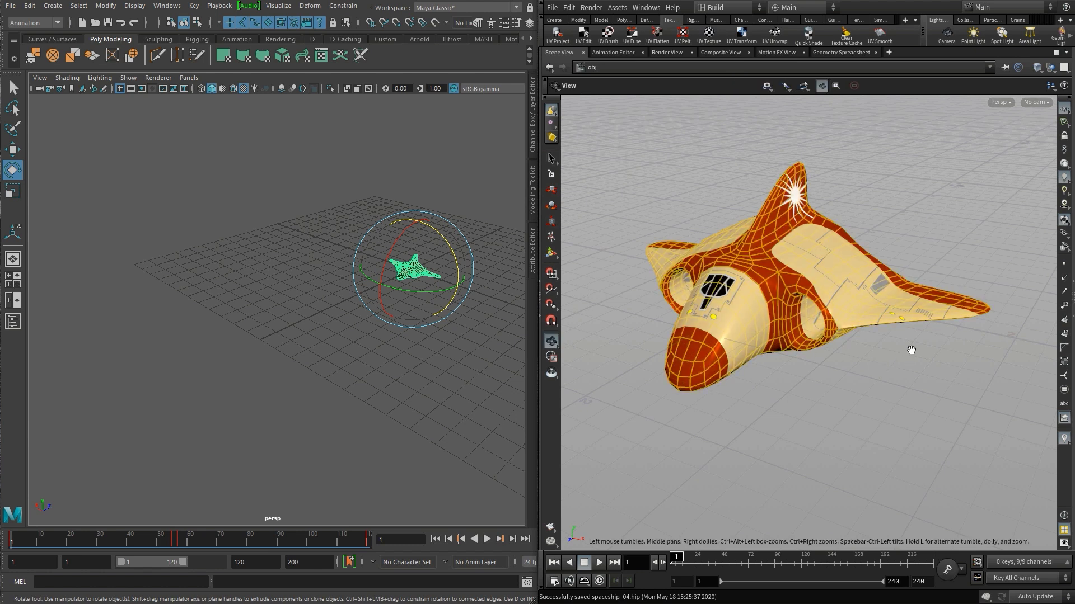
right_drag(911, 350, 775, 434)
middle_drag(775, 435, 784, 307)
right_drag(783, 307, 806, 406)
middle_drag(807, 406, 887, 292)
drag(887, 293, 881, 306)
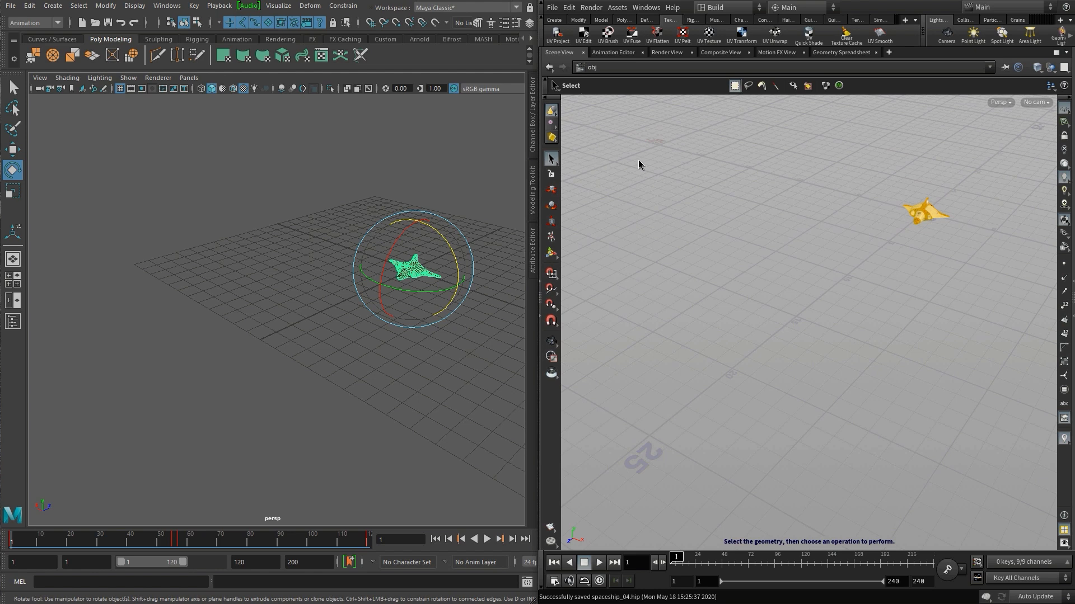
key(t)
key(k)
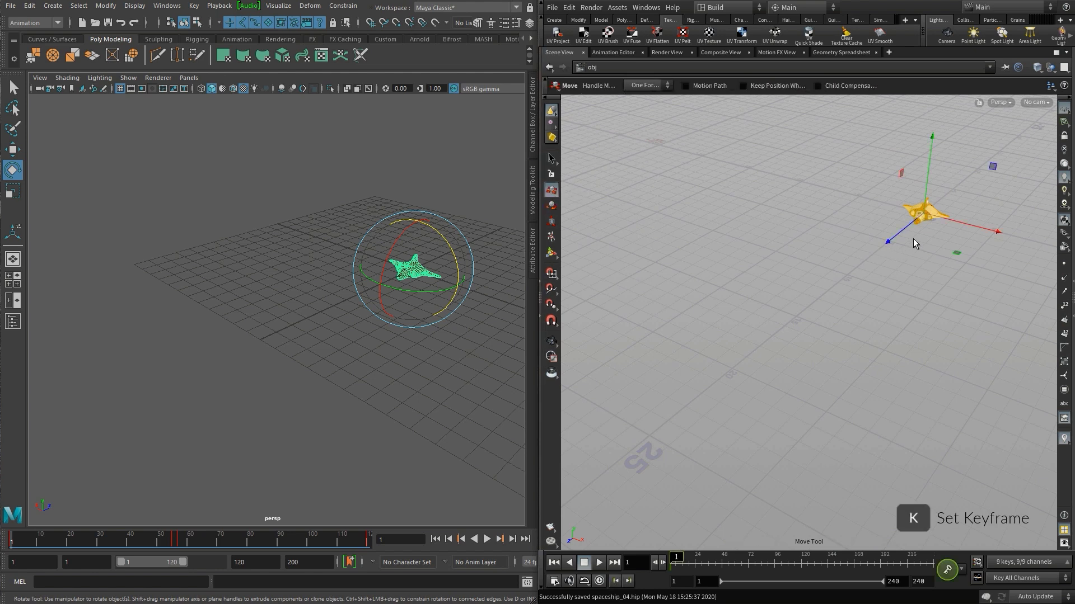
- Set the end of the playback range to frame 120
double_click(898, 581)
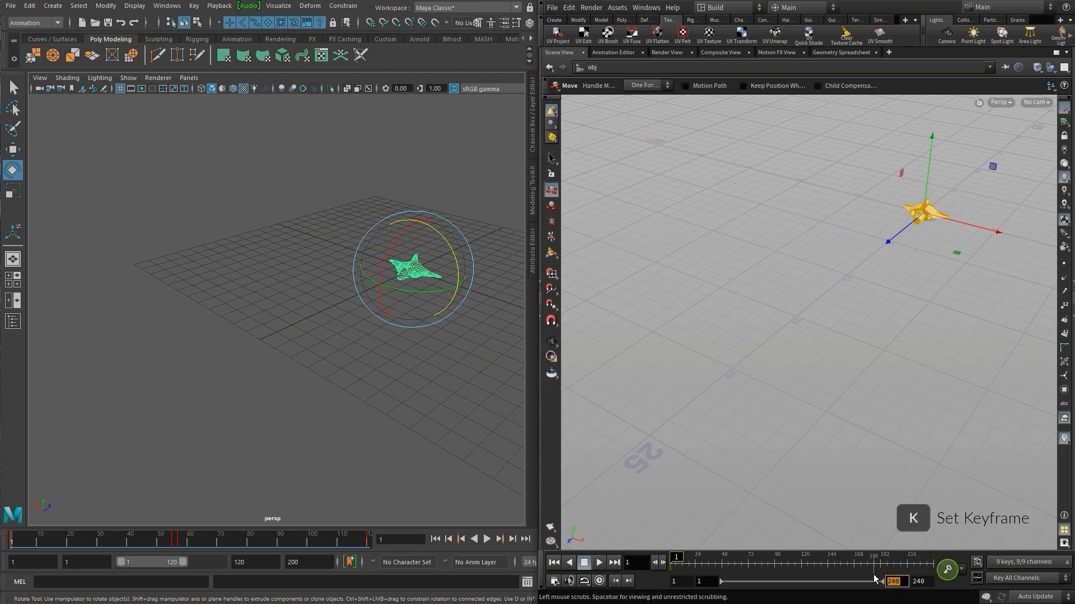
text(120)
key(Return)
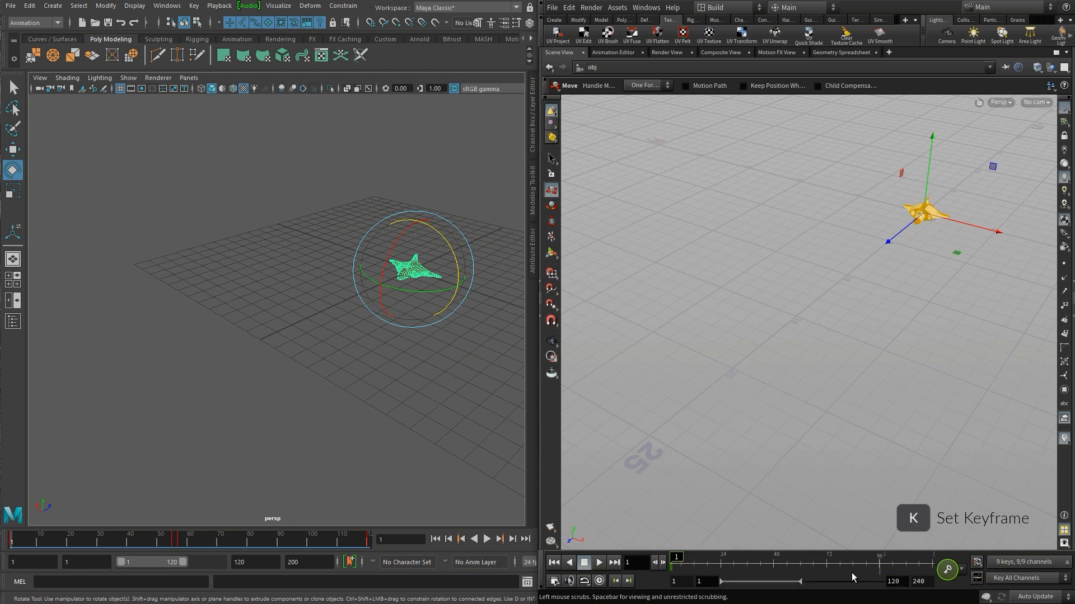
- At frame 120, move the spaceship forward about 20.5 units along positive Z and roll it to about -35° around Z
drag(801, 560, 932, 561)
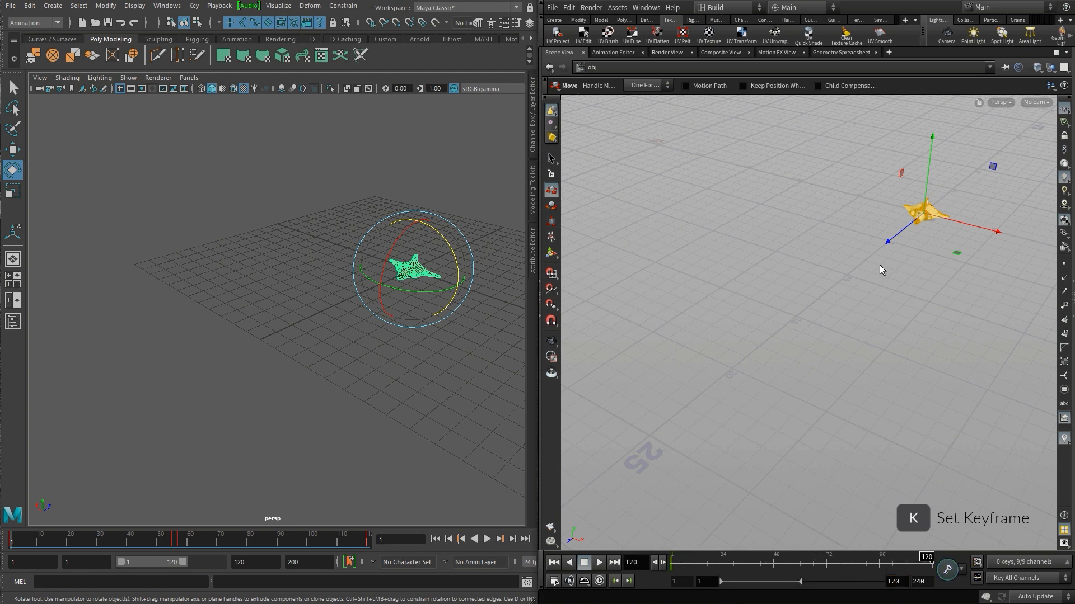
drag(887, 240, 625, 431)
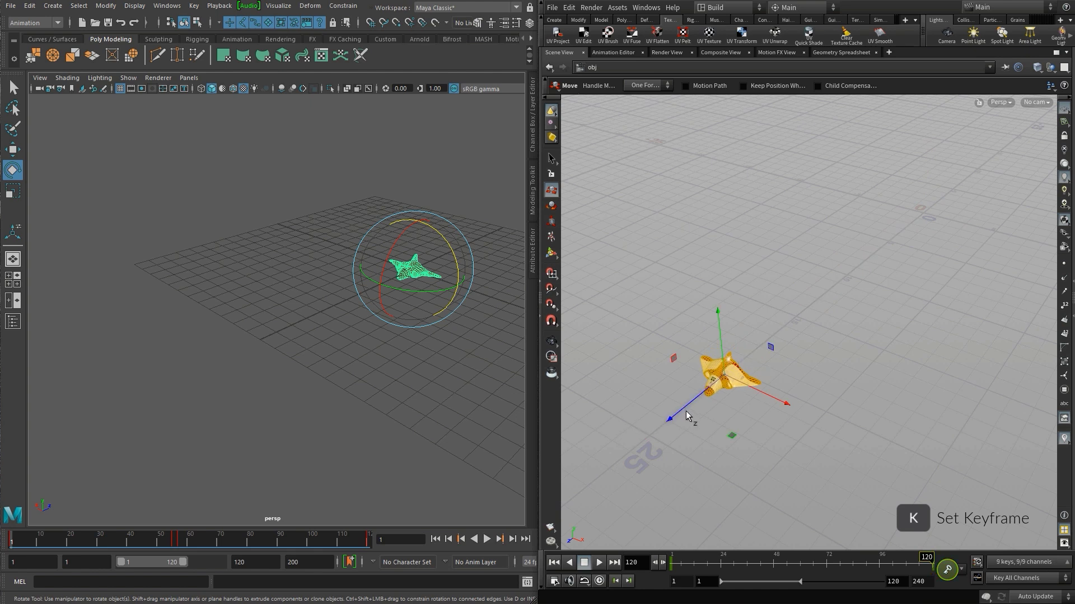
key(r)
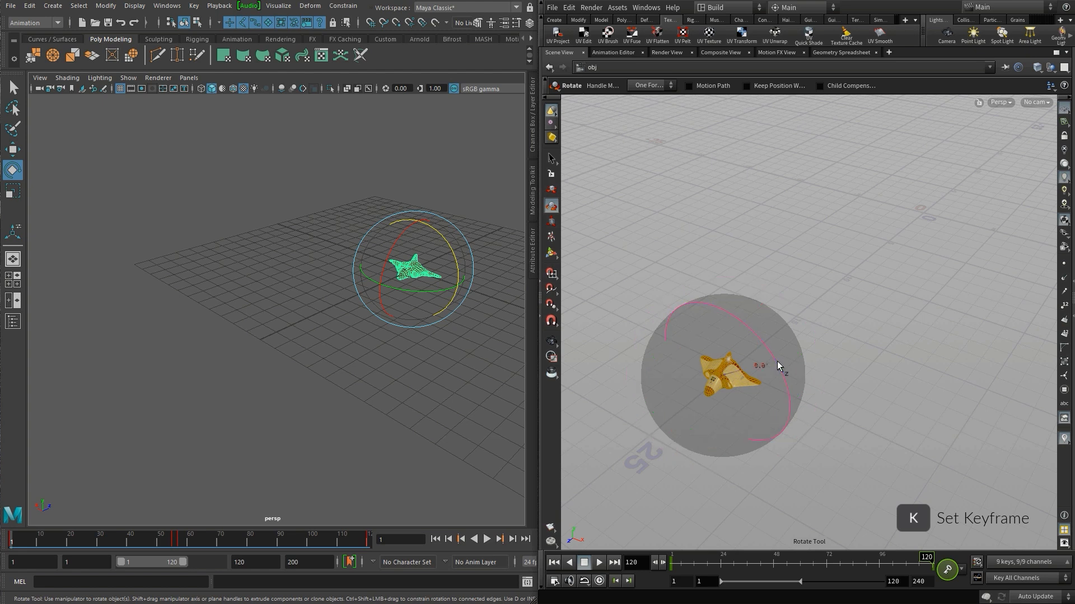
drag(780, 368, 792, 406)
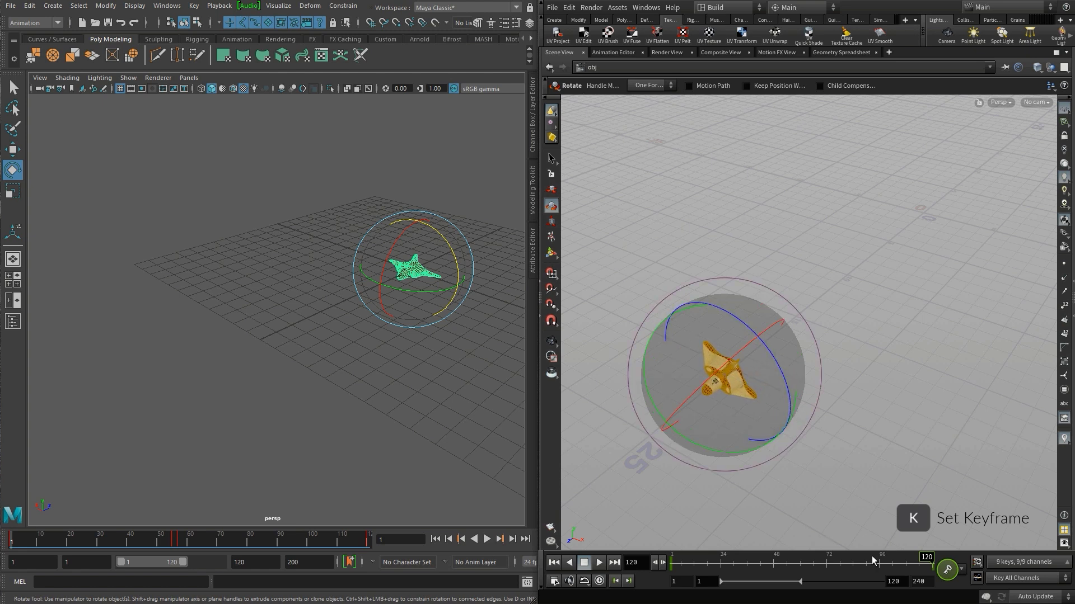
- Keyframe the spaceship at frame 64, roll it to about 23° around Z and preview the motion through the timeline
drag(926, 561, 804, 562)
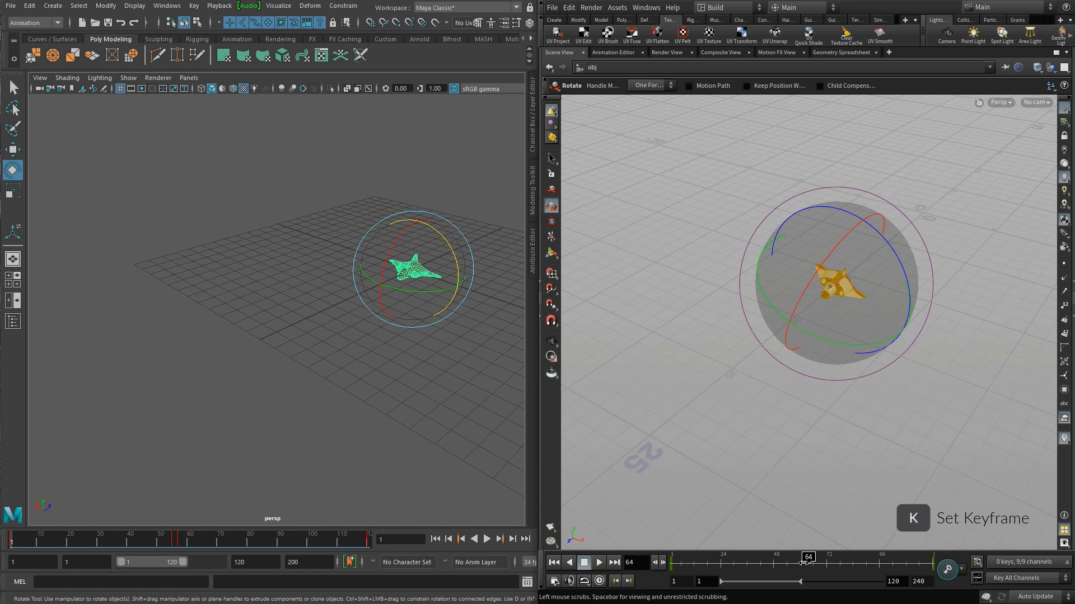
key(k)
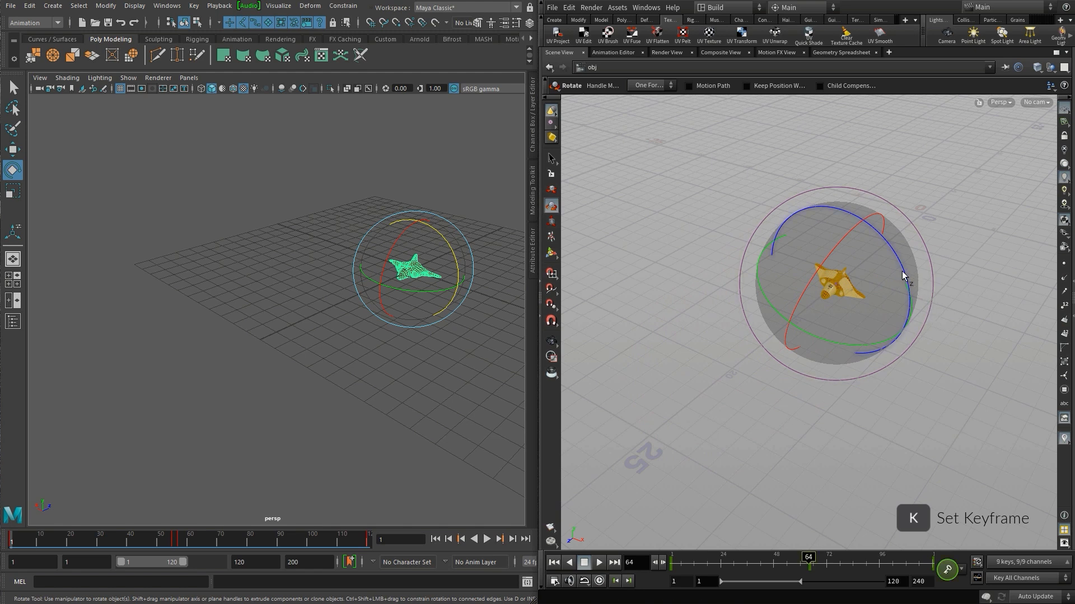
drag(903, 275, 862, 220)
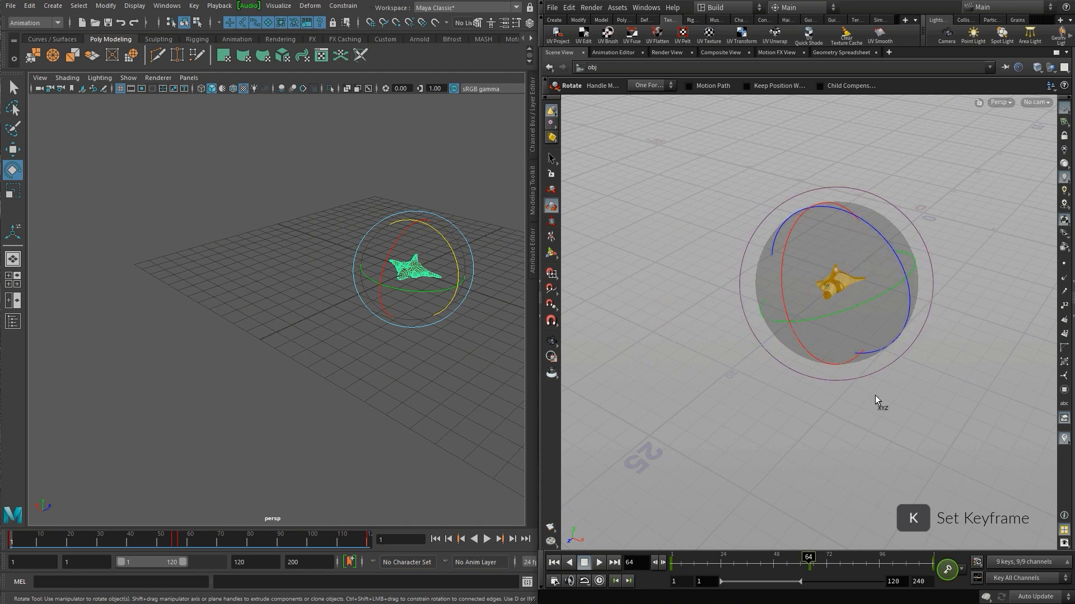
drag(794, 562, 1044, 516)
drag(872, 523, 706, 497)
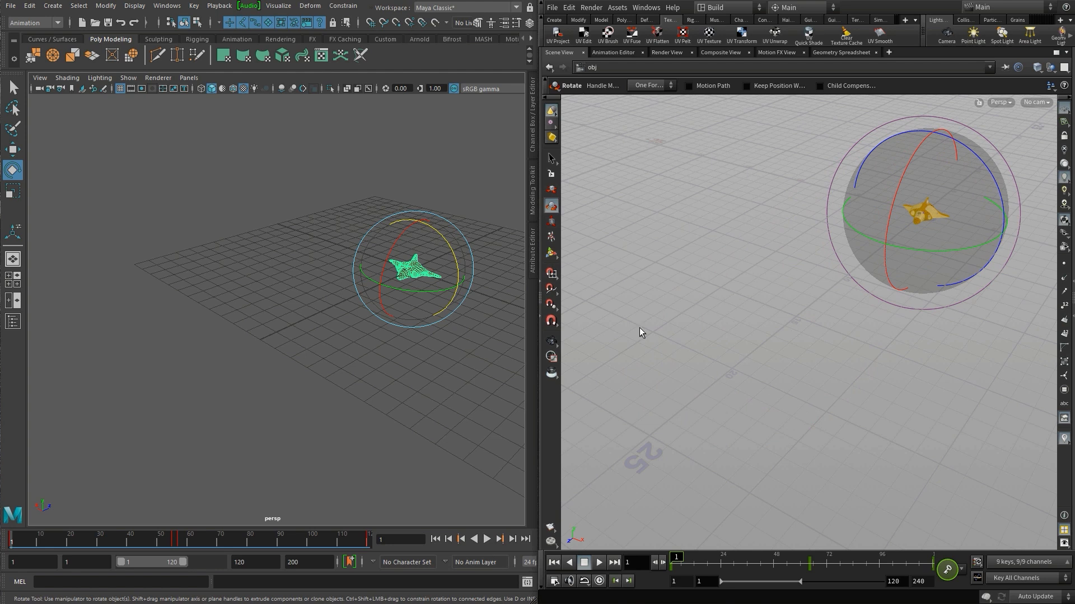
- Reselect the spaceship from a slightly turned view and display all its curves in the Animation Editor
click(552, 159)
click(667, 212)
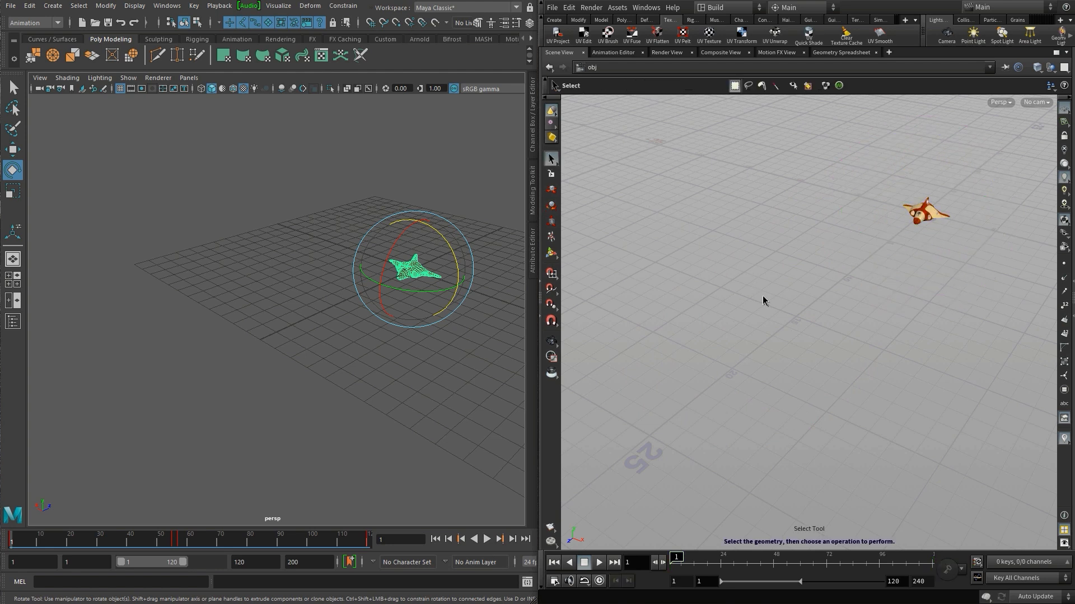
alt+drag(756, 302, 901, 264)
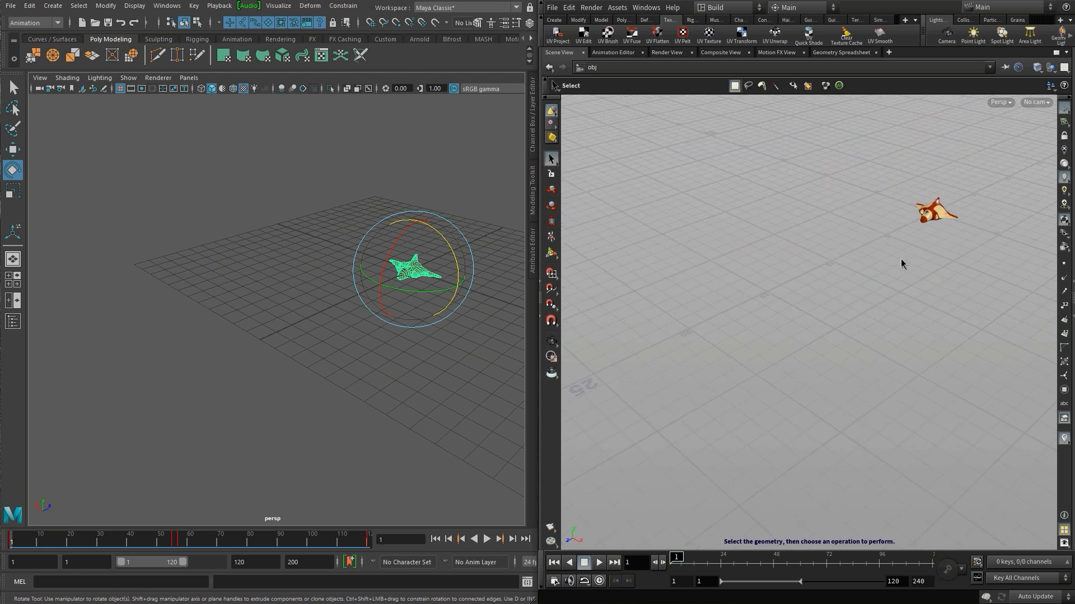
click(923, 220)
click(616, 52)
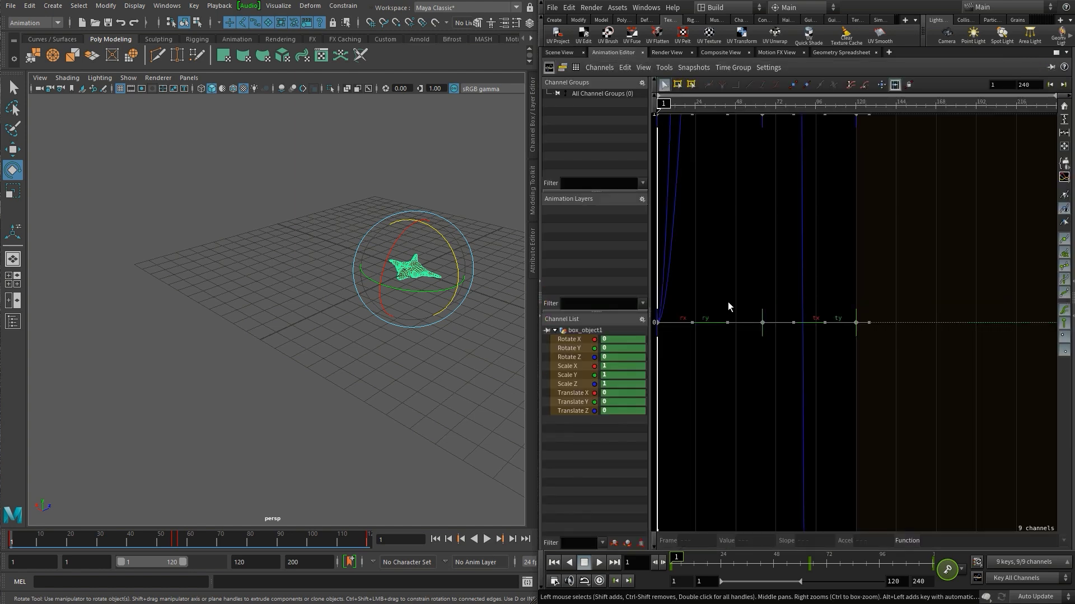
key(h)
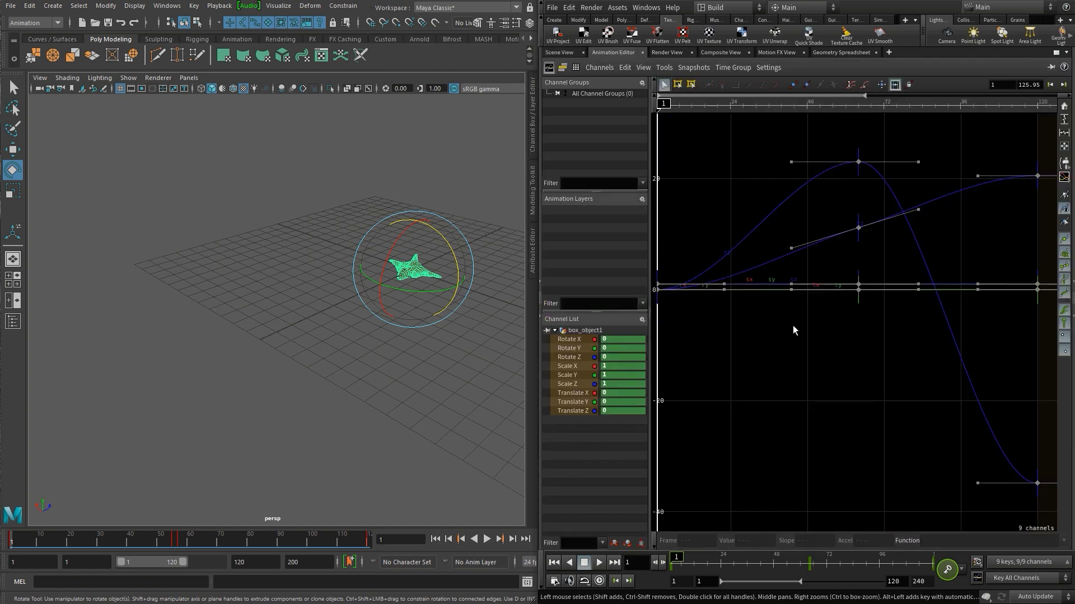
- Lower the Rotate Z key at frame 64 to about 20.21, then isolate individual rotation curves and redisplay all channels
drag(858, 163, 857, 186)
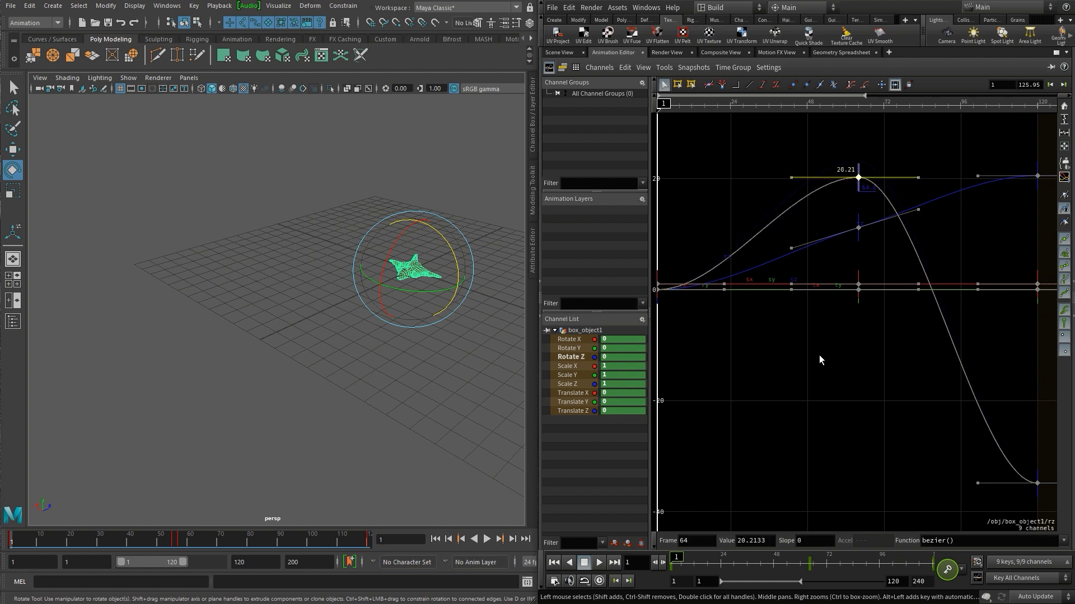
click(571, 359)
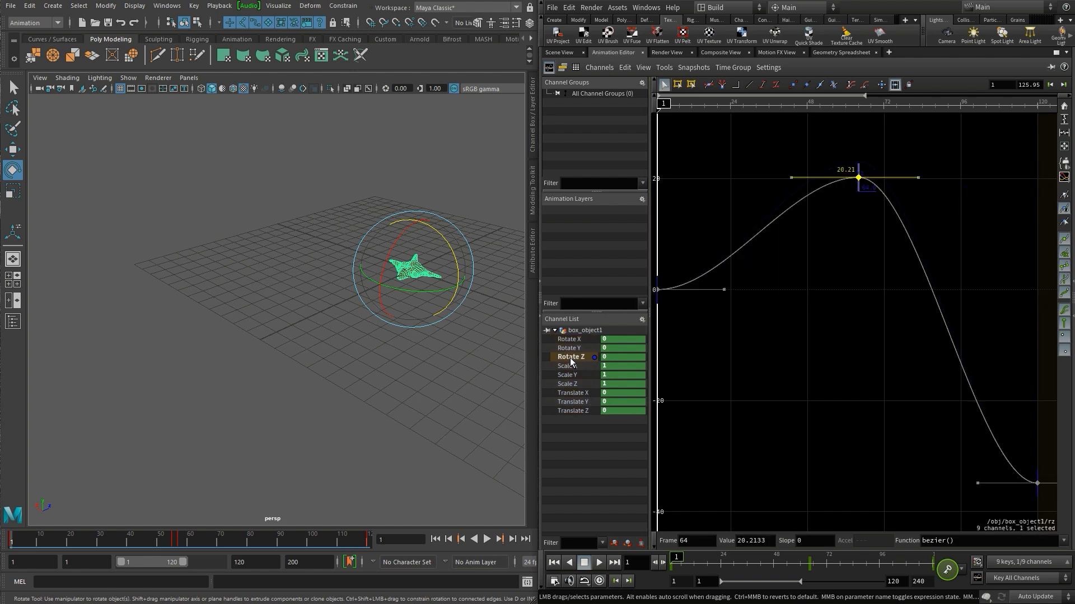
click(574, 348)
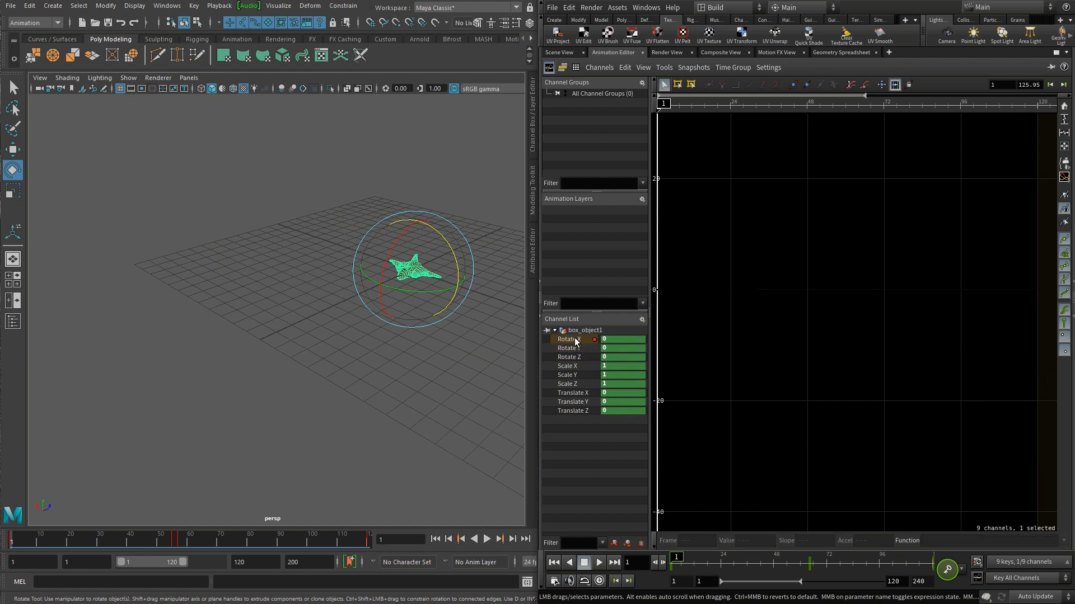
click(571, 359)
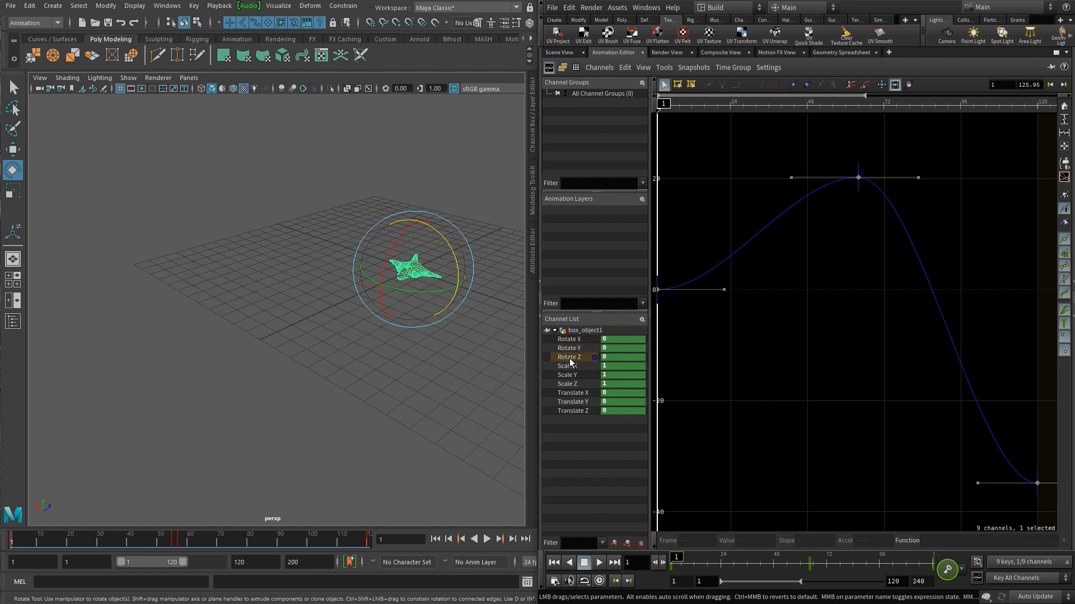
click(576, 333)
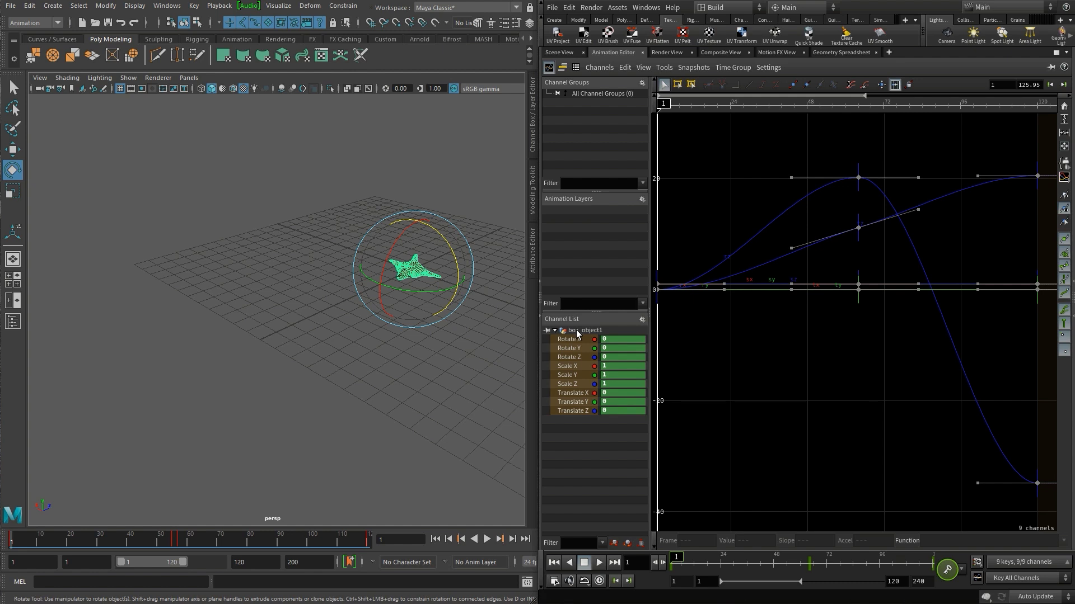
- Return to the Scene View, scrub through the spaceship animation back to frame 1 and deselect the ship
click(561, 53)
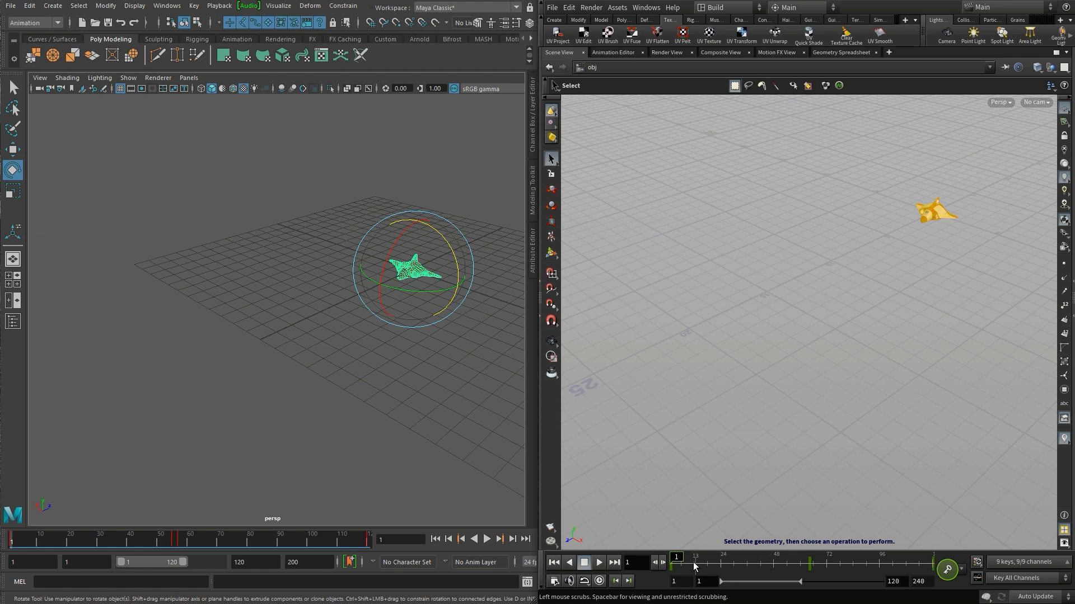
drag(696, 563, 633, 550)
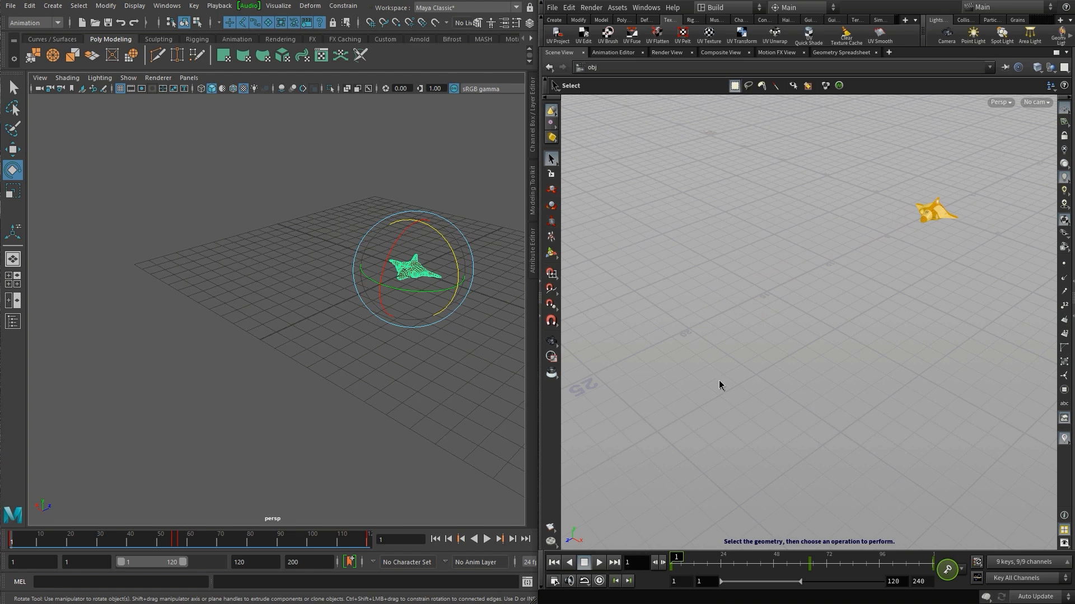
click(700, 357)
- Compose a close front three-quarter view of the banking spaceship at frame 103 for rendering
alt+drag(840, 303, 966, 328)
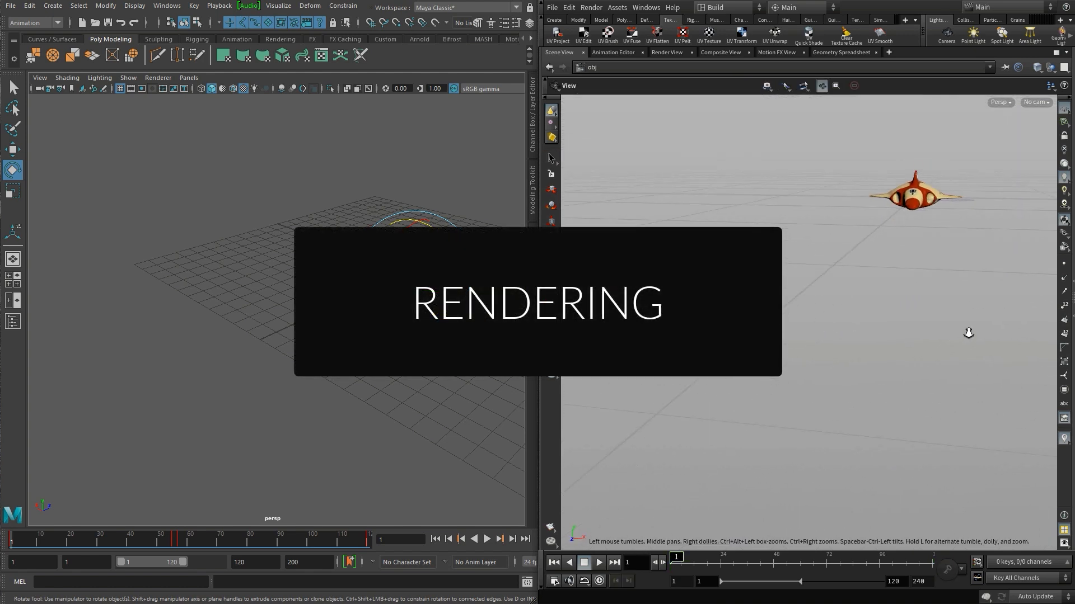
key(s)
click(691, 558)
mouse_move(715, 554)
mouse_down()
mouse_move(926, 555)
mouse_move(731, 555)
mouse_up()
key(Escape)
drag(839, 423, 822, 422)
key(s)
drag(731, 557, 898, 556)
key(Escape)
middle_drag(818, 501, 857, 354)
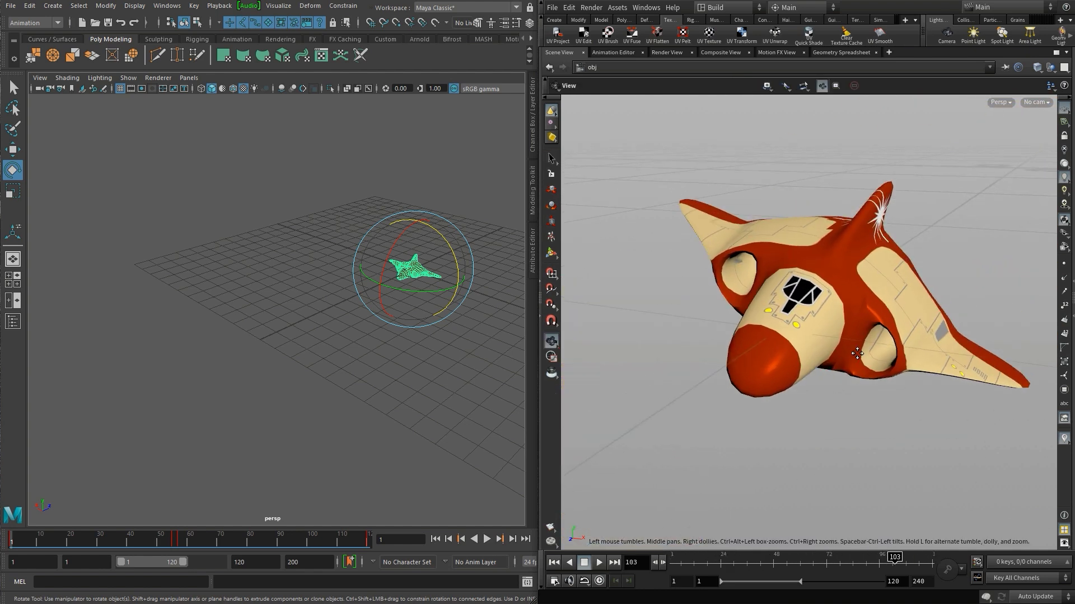
alt+drag(856, 354, 828, 359)
- Switch to Maya, go to frame 120 and frame the banking spaceship in a similar close front three-quarter view
alt+drag(397, 343, 395, 340)
alt+middle_drag(395, 340, 293, 360)
drag(230, 546, 369, 540)
alt+drag(337, 408, 239, 370)
alt+right_drag(239, 370, 327, 339)
alt+drag(327, 339, 333, 283)
alt+right_drag(334, 283, 364, 337)
alt+drag(364, 337, 356, 336)
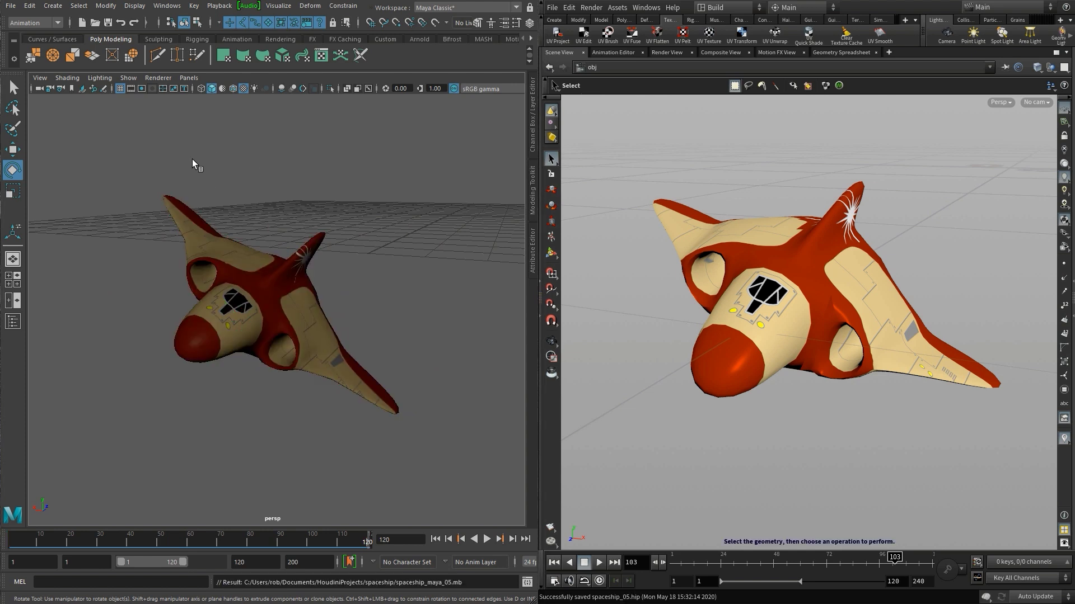
- Show the Resolution Gate for the perspective camera
click(40, 78)
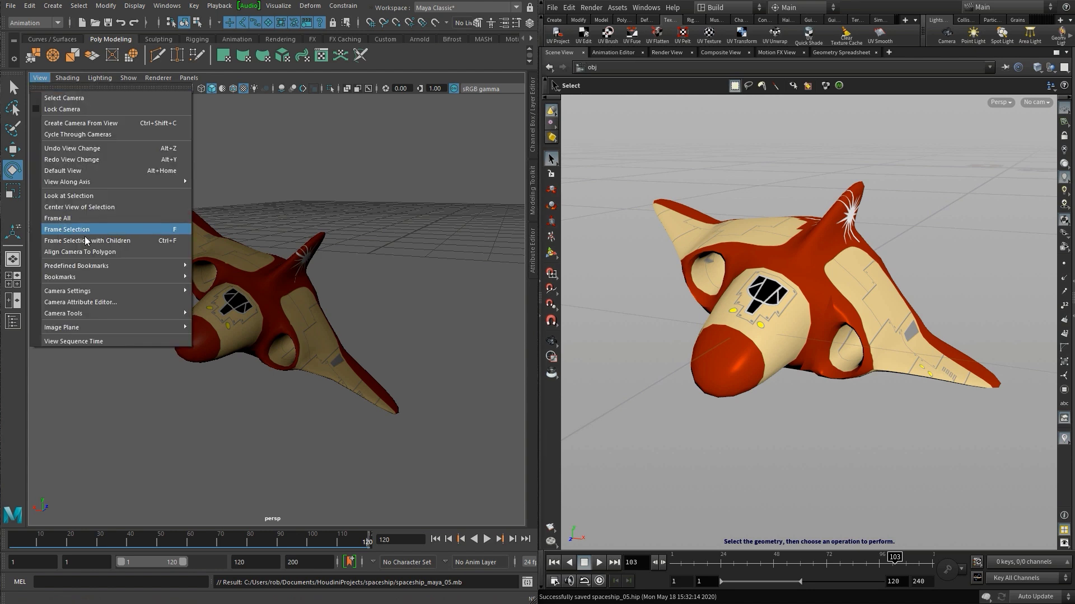
mouse_move(113, 291)
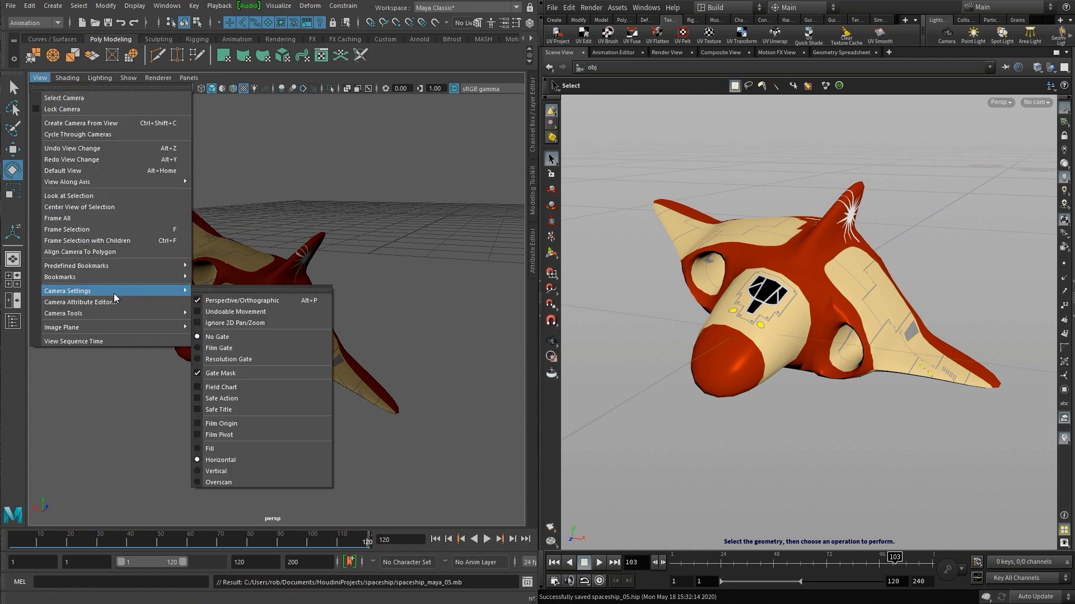
click(227, 359)
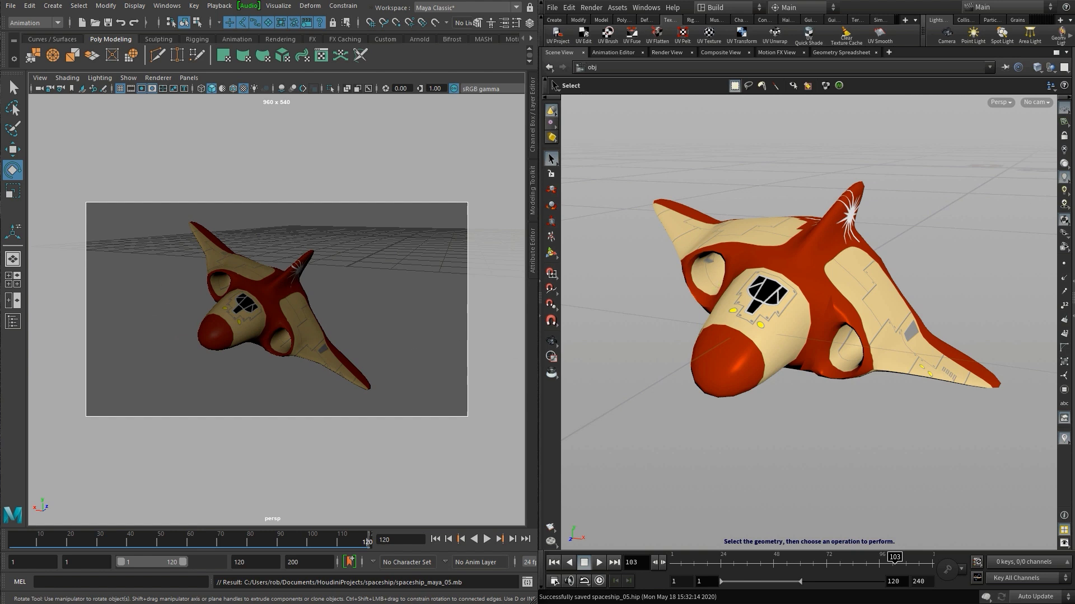
- Create a new camera from Houdini's current view and fine-tune the spaceship's framing inside Maya's resolution gate
click(1035, 103)
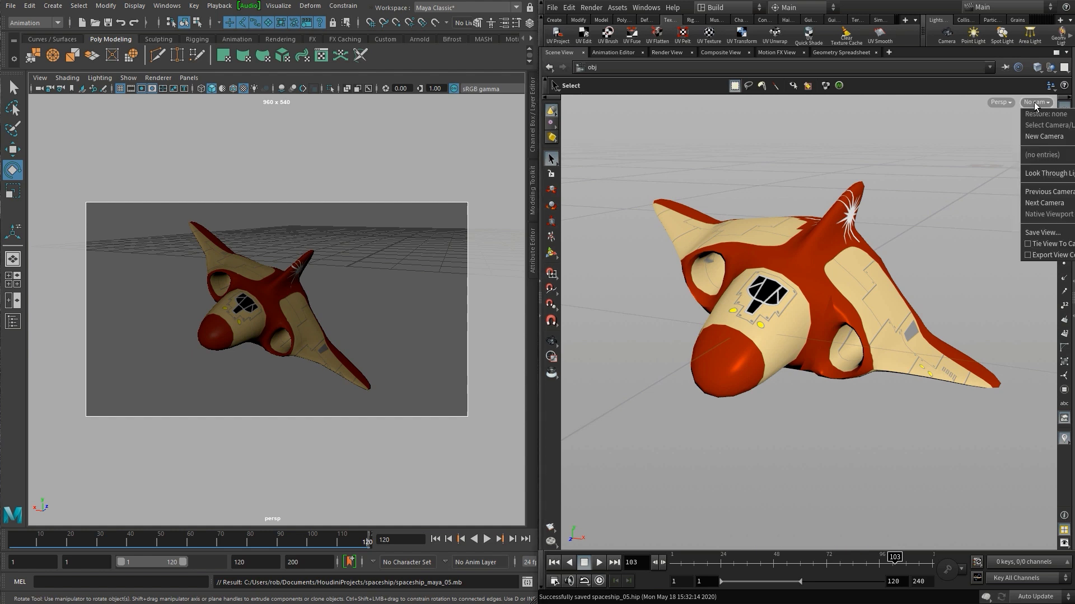
click(1041, 134)
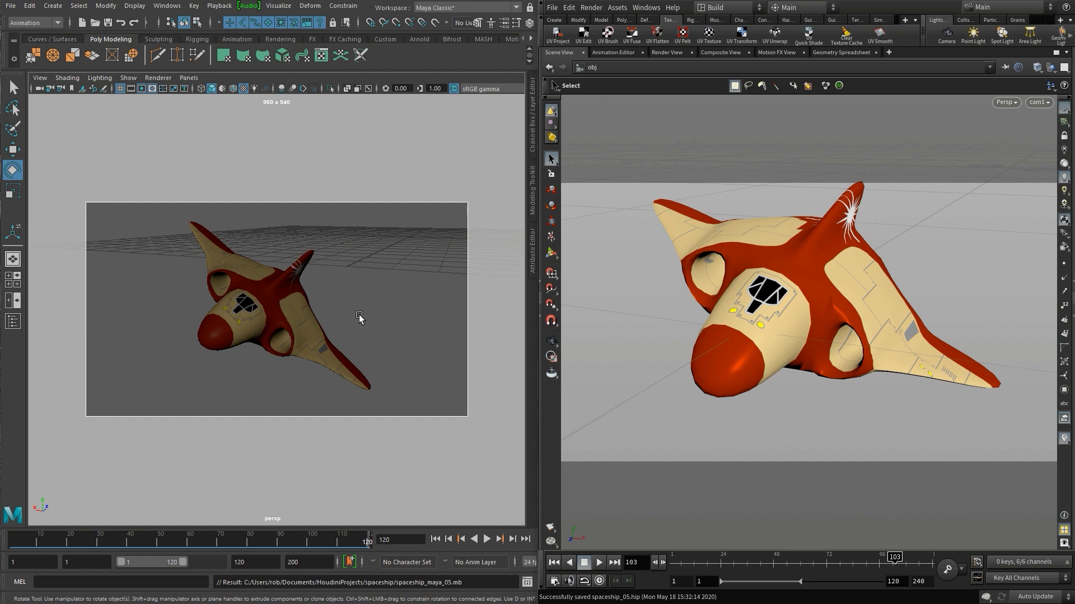
alt+drag(358, 311, 357, 315)
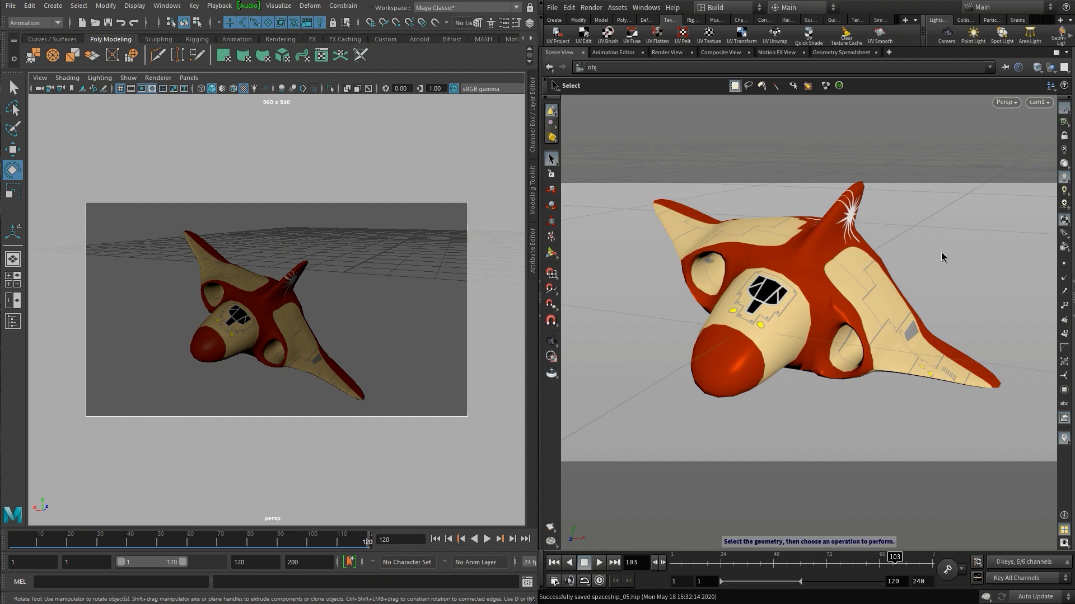
- Look through Houdini's cam1 again, lock the camera to the view and reposition the spaceship inside the frame
alt+drag(942, 257, 902, 203)
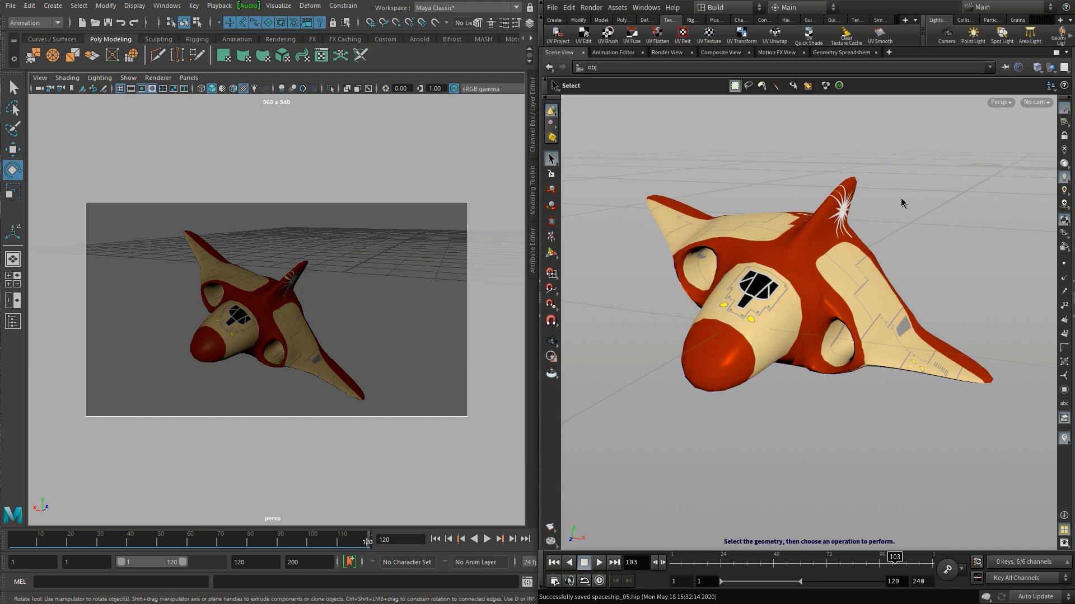
click(1033, 103)
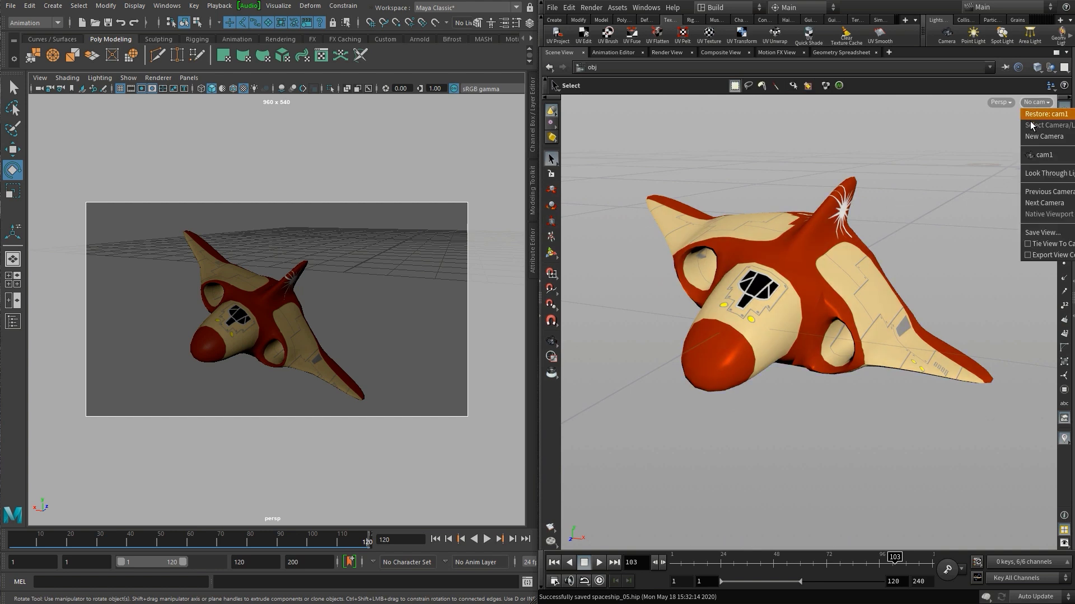
click(1037, 155)
key(Escape)
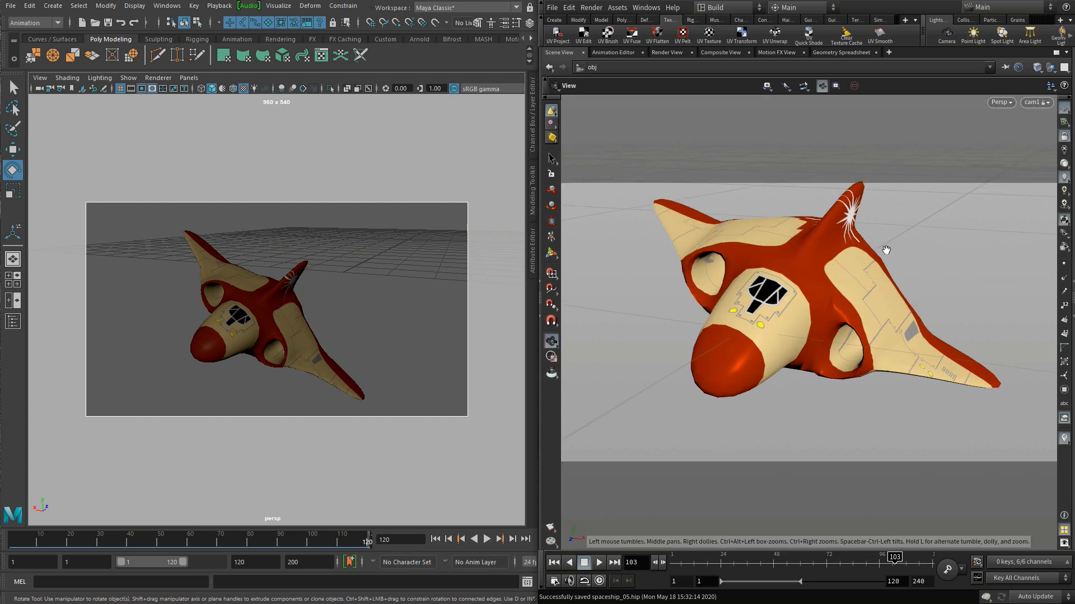
alt+middle_drag(886, 250, 883, 257)
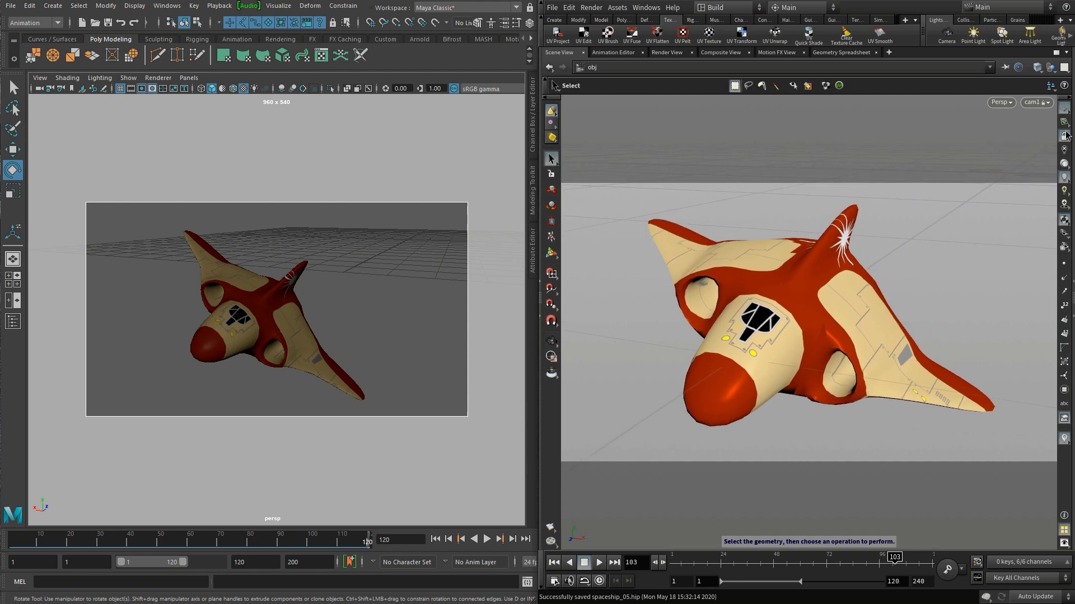
- Switch to Maya's Rendering tools, create a directional light and rotate it to shine down on the spaceship
click(35, 23)
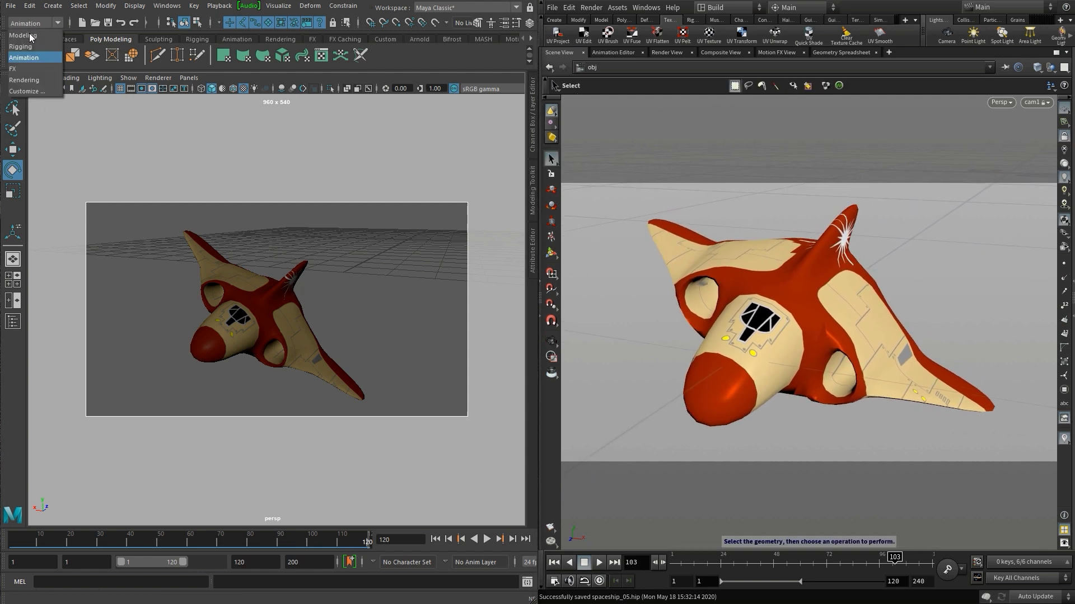
click(28, 81)
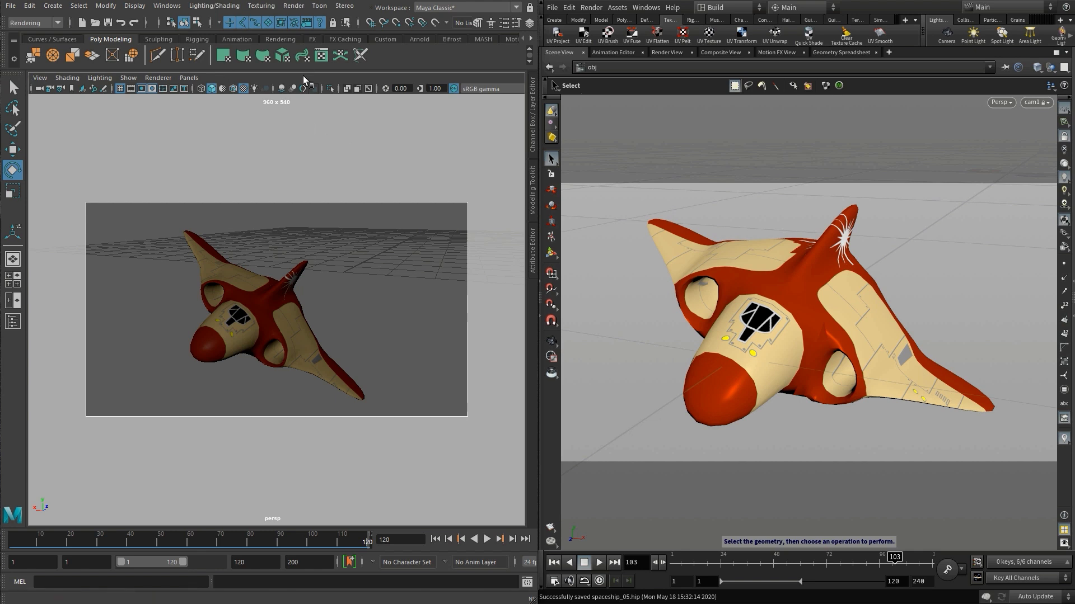
click(279, 39)
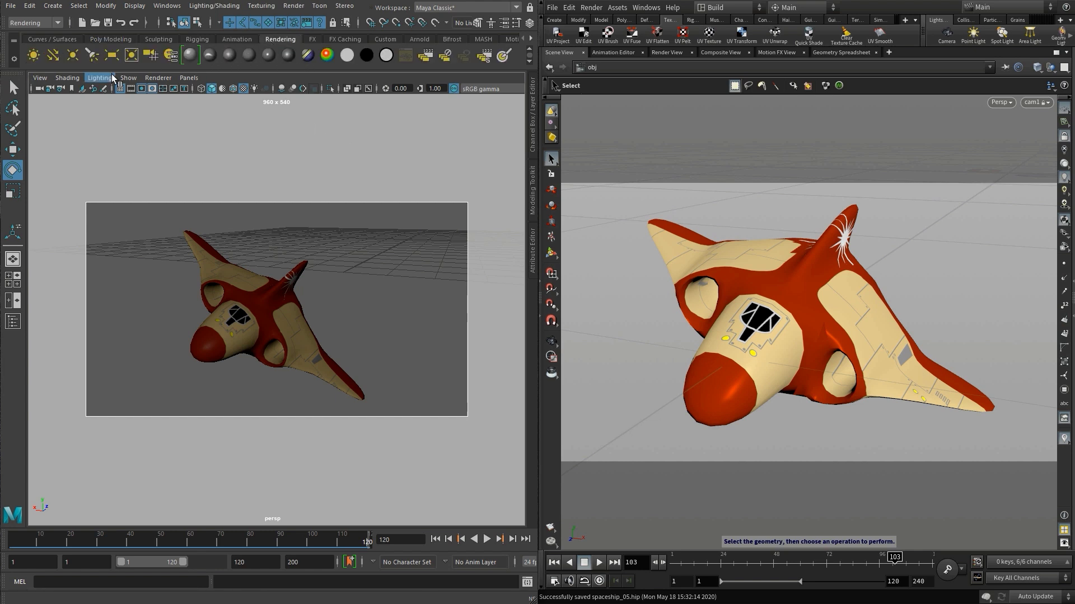
click(54, 55)
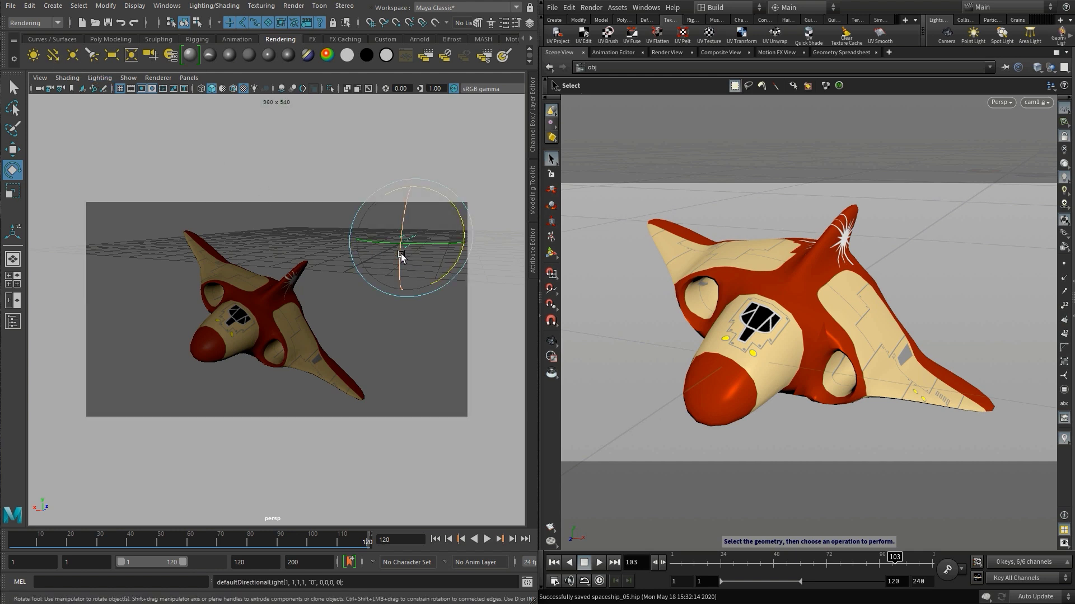
drag(406, 225, 392, 272)
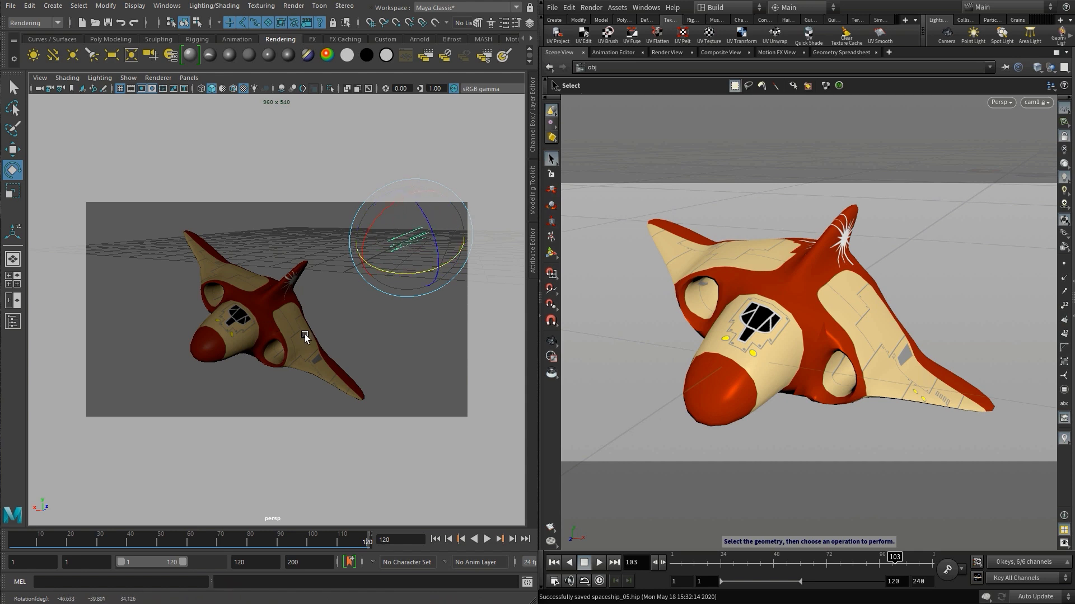
- Display Maya's textured view with all lights and rotate the directional light to about -74, -36, 47 degrees
key(6)
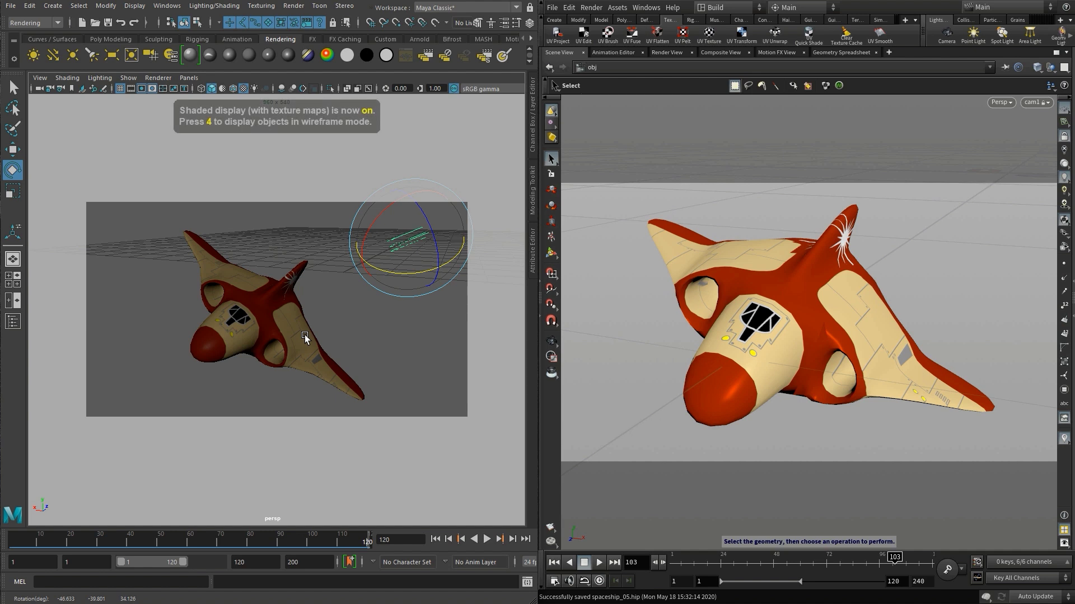
key(7)
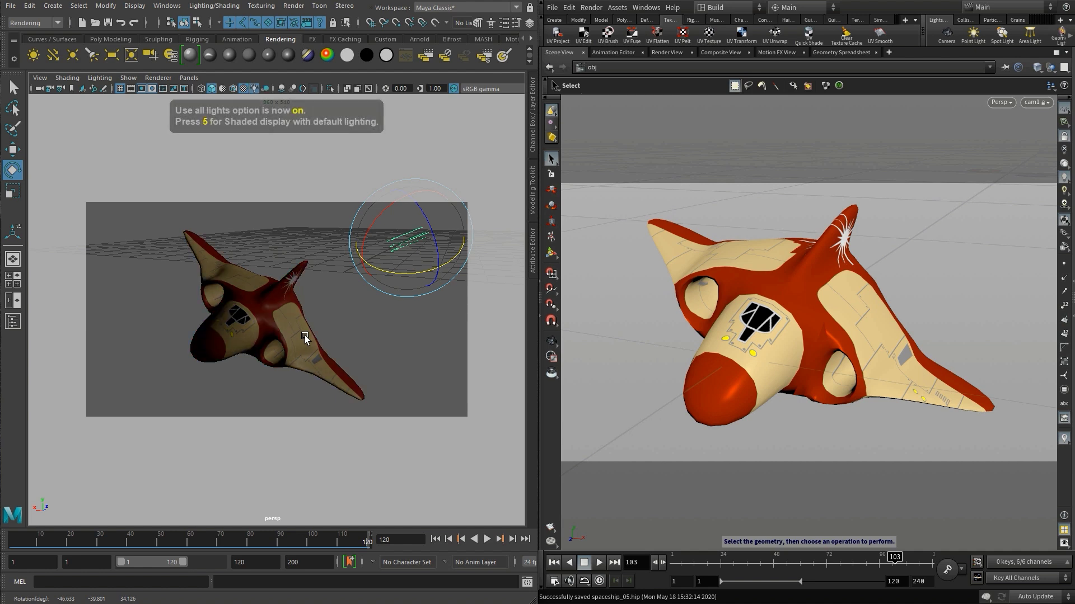
drag(407, 239, 343, 263)
drag(446, 218, 402, 203)
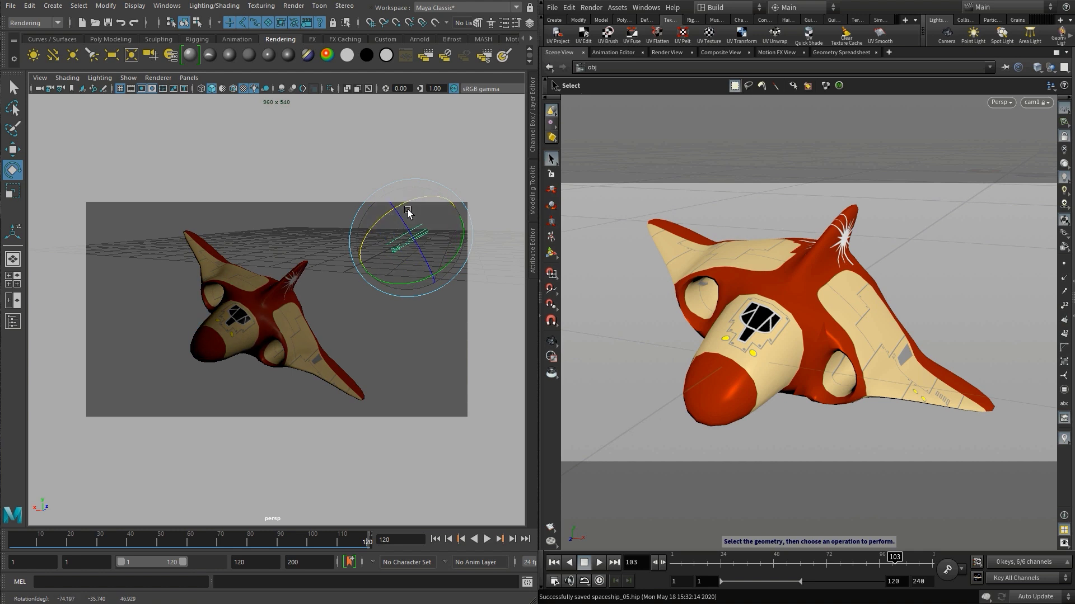
- Set the directional light's intensity to 2
click(532, 259)
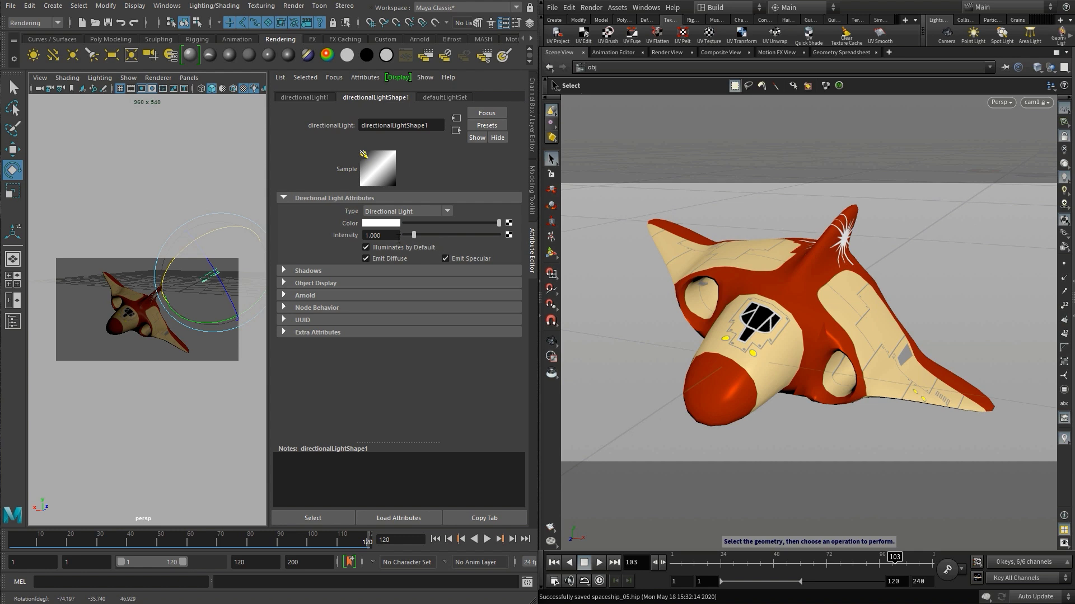
click(381, 236)
key(Return)
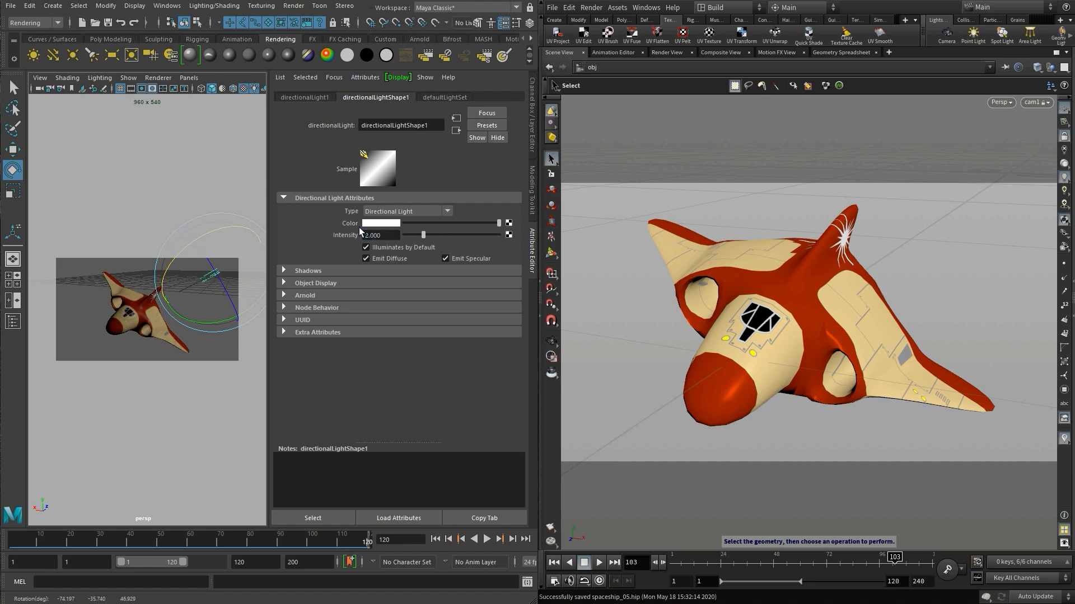
click(532, 250)
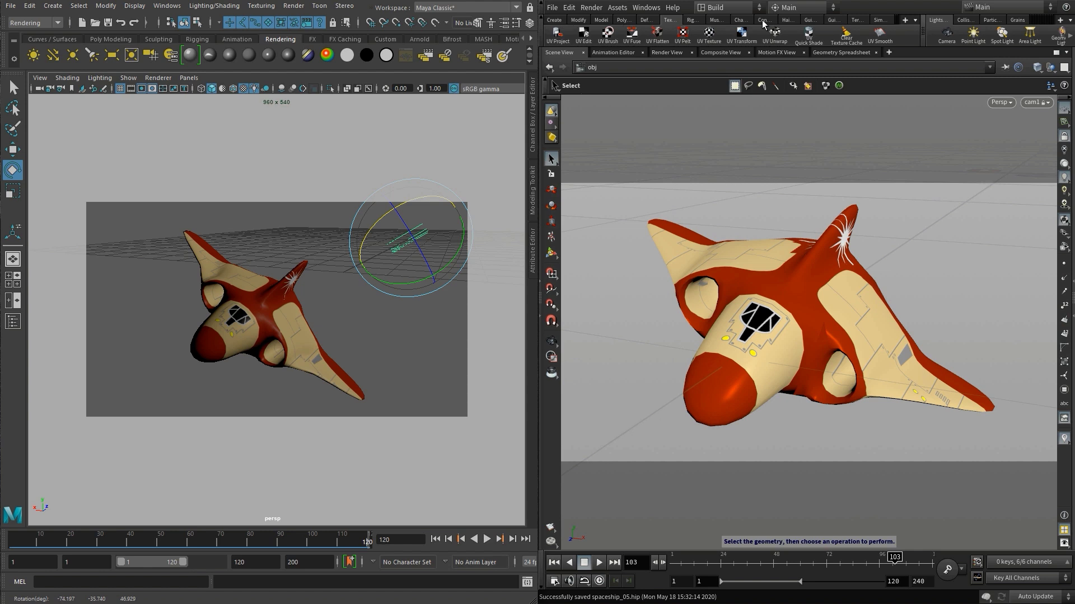
- Switch to Houdini and place a Distant Light beside the spaceship's tail fin
key(Escape)
scroll(1019, 34, down, 3)
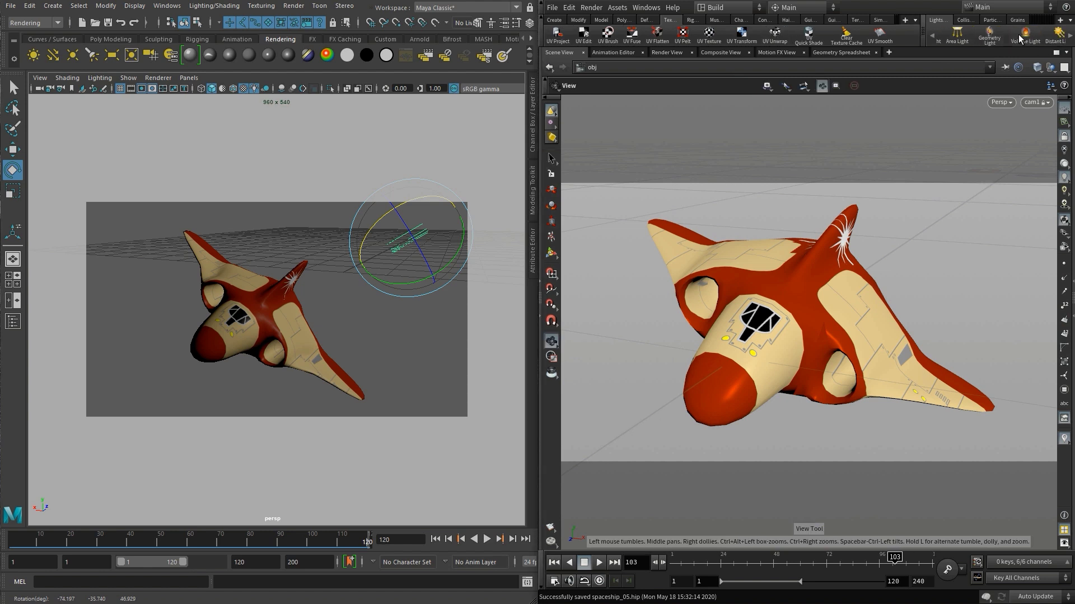
click(1029, 36)
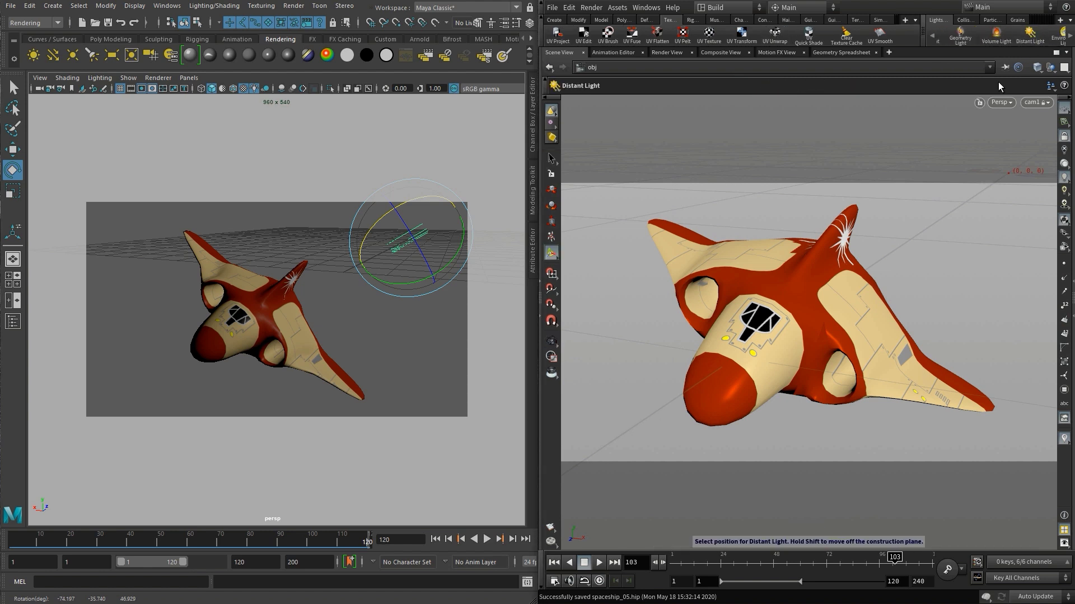
click(906, 280)
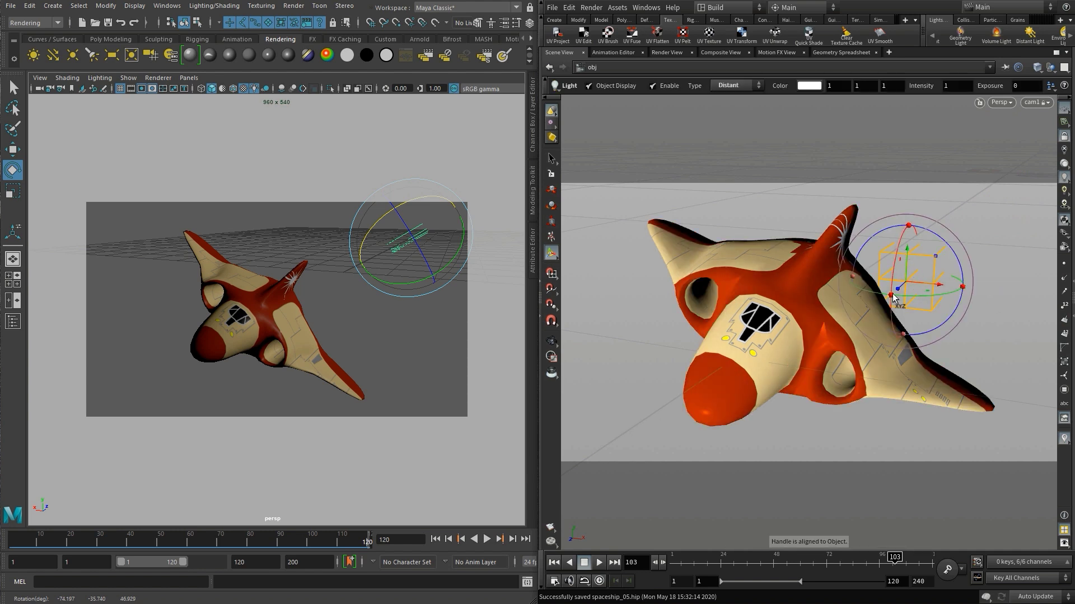
- Rotate the distant light to shine down across the spaceship, move it clear of the ship and enable high quality viewport lighting
mouse_move(899, 253)
mouse_down()
mouse_move(925, 163)
mouse_move(941, 184)
mouse_up()
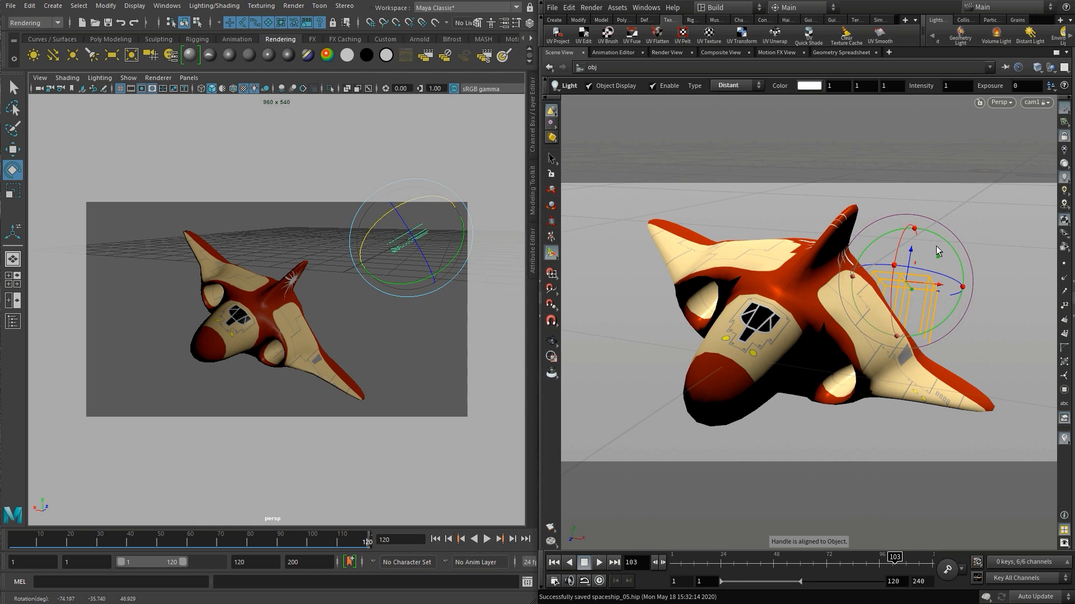
drag(942, 243, 955, 273)
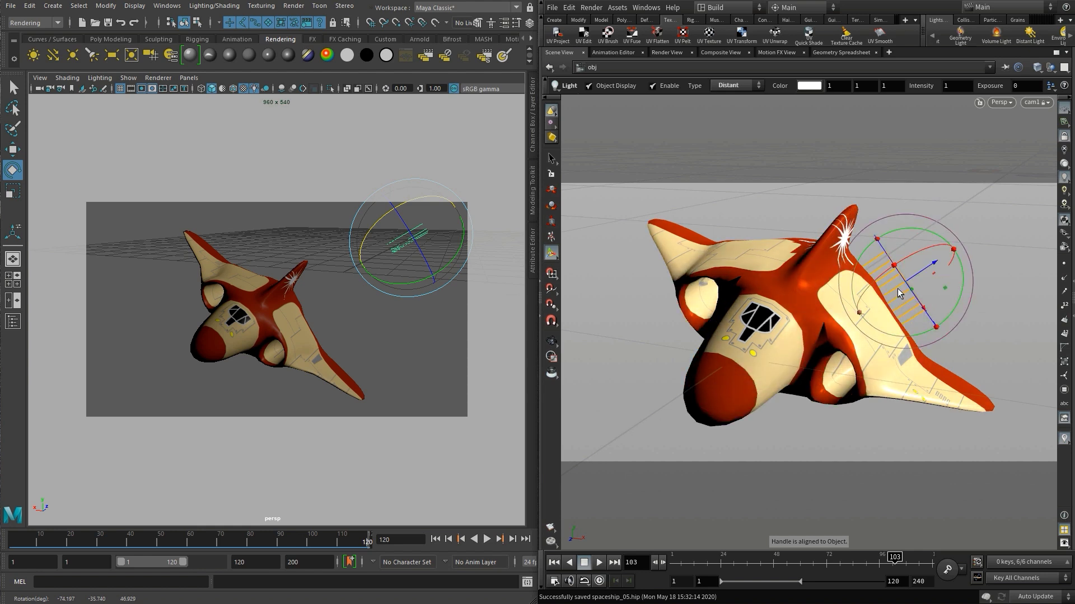
mouse_move(877, 286)
mouse_down()
mouse_move(881, 274)
mouse_move(888, 291)
mouse_move(938, 259)
mouse_up()
key(r)
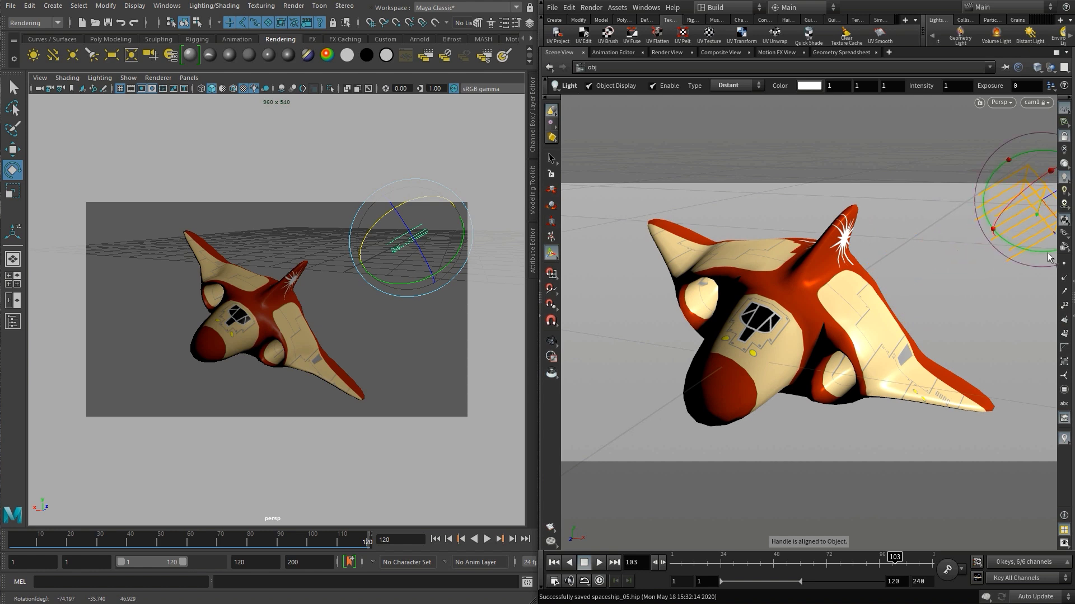
click(1064, 191)
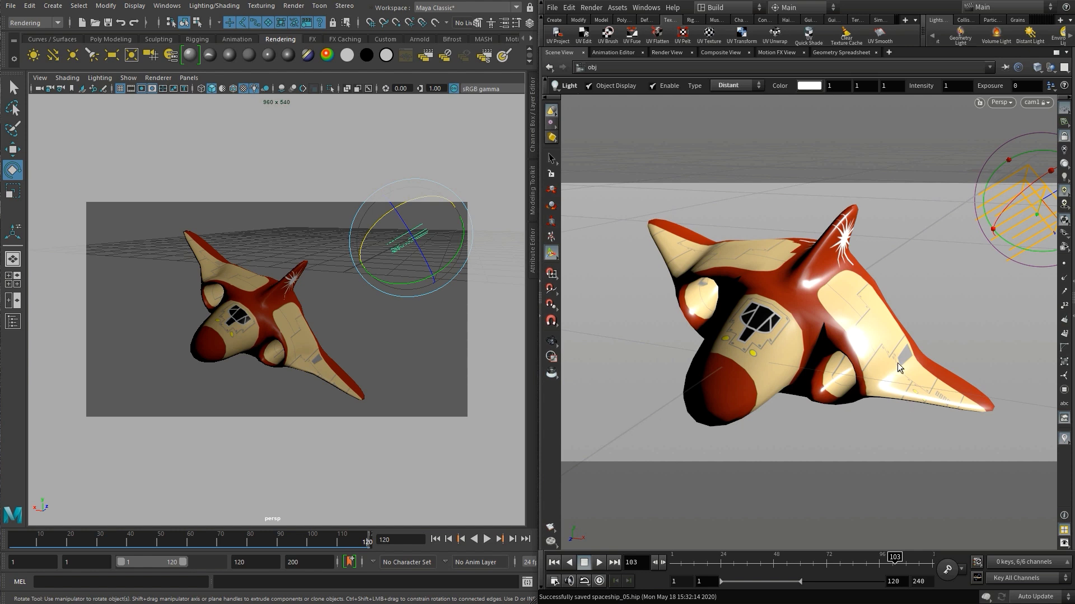
- Render the current frame in Maya with the Arnold Renderer and close the render window after viewing it
click(295, 6)
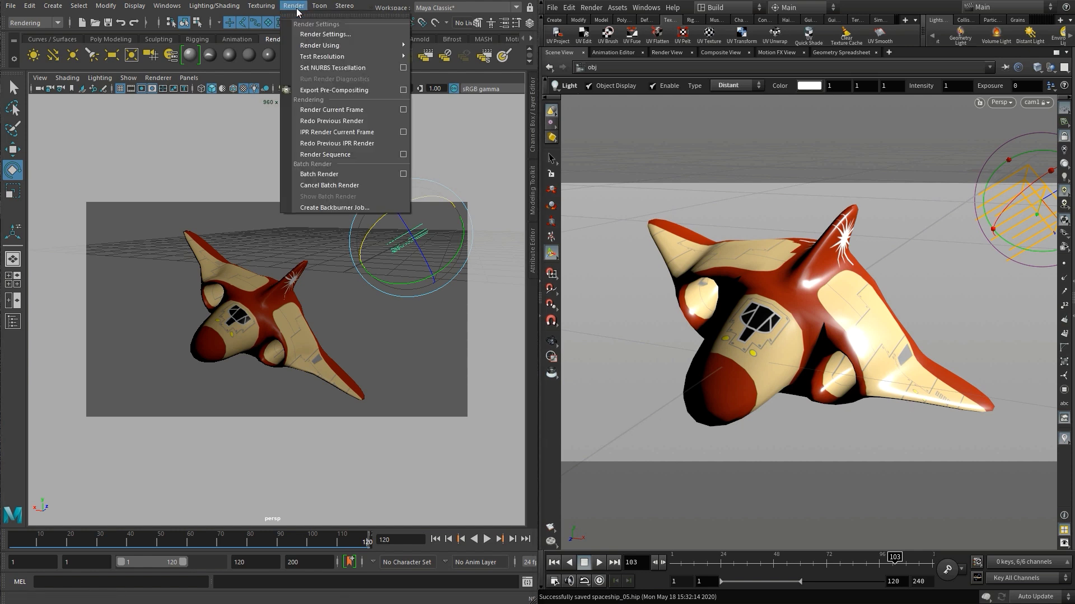
click(307, 110)
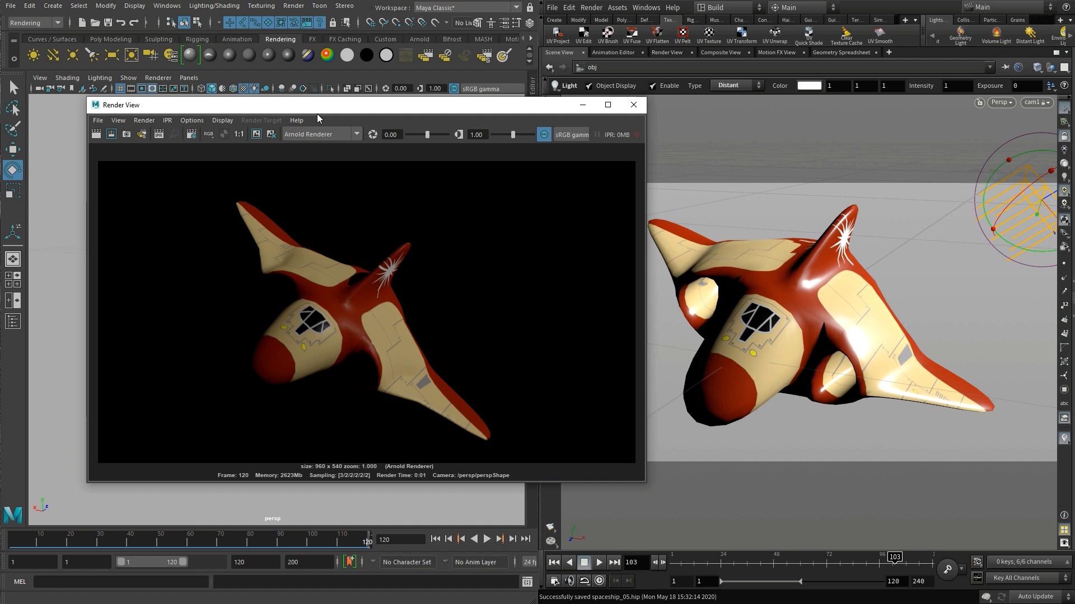
click(634, 106)
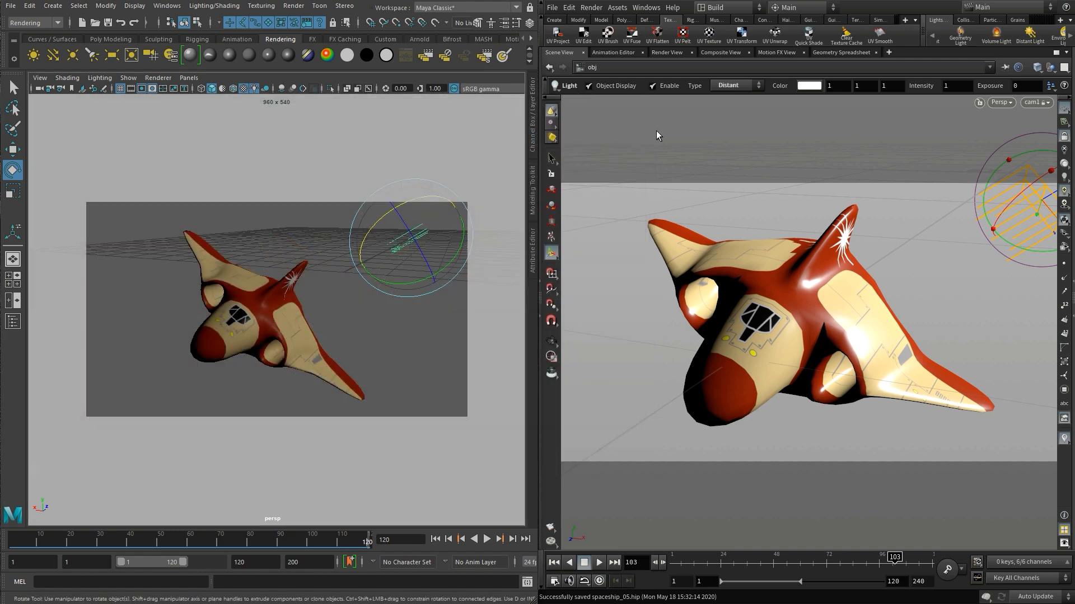
- Switch to Houdini and create a Mantra - PBR render node
click(656, 132)
click(592, 8)
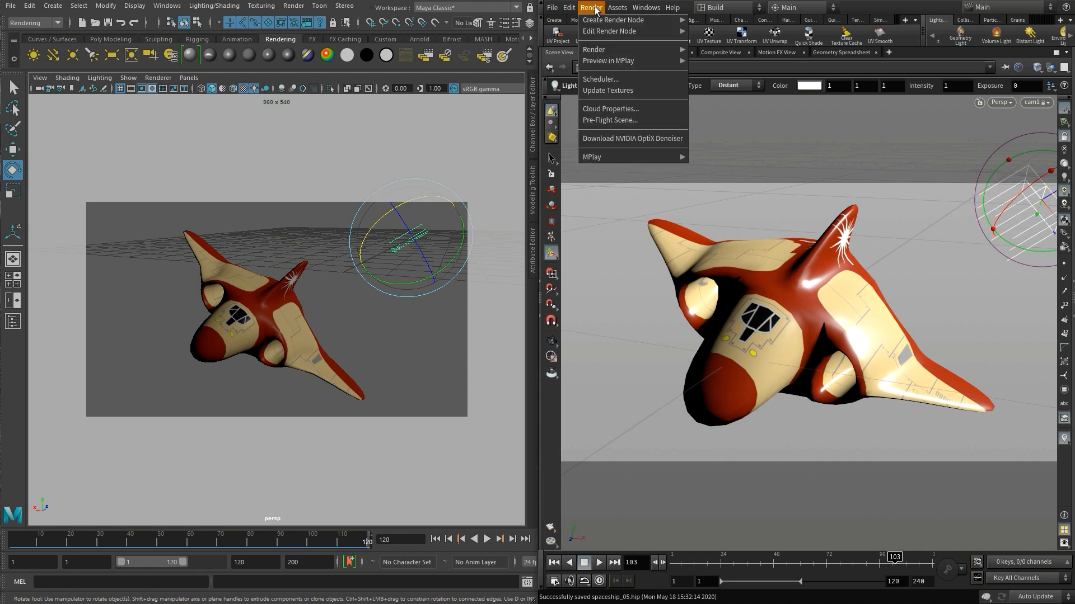
mouse_move(605, 20)
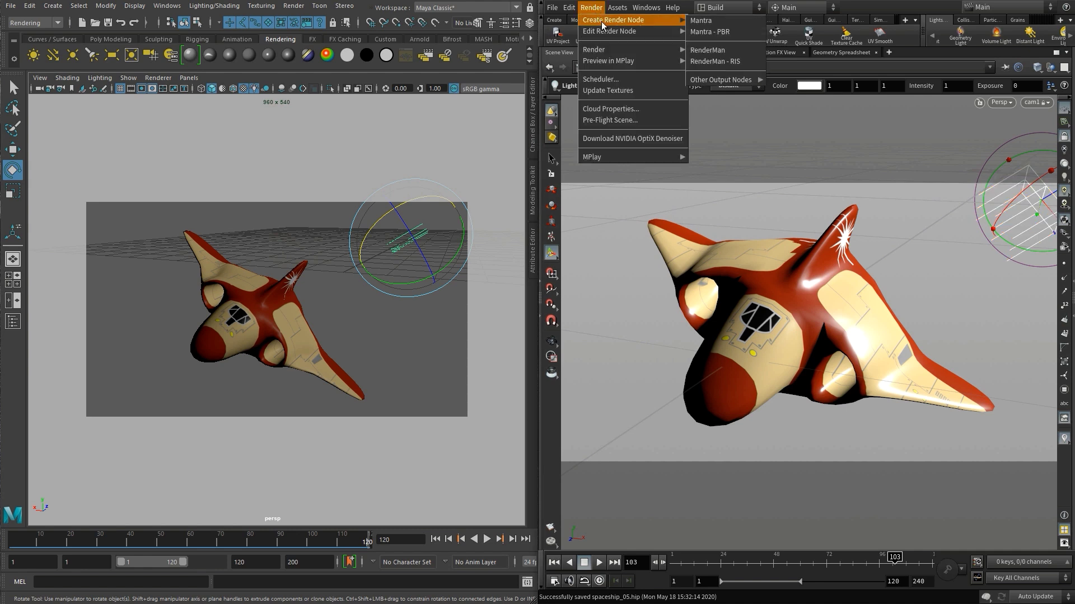
click(705, 32)
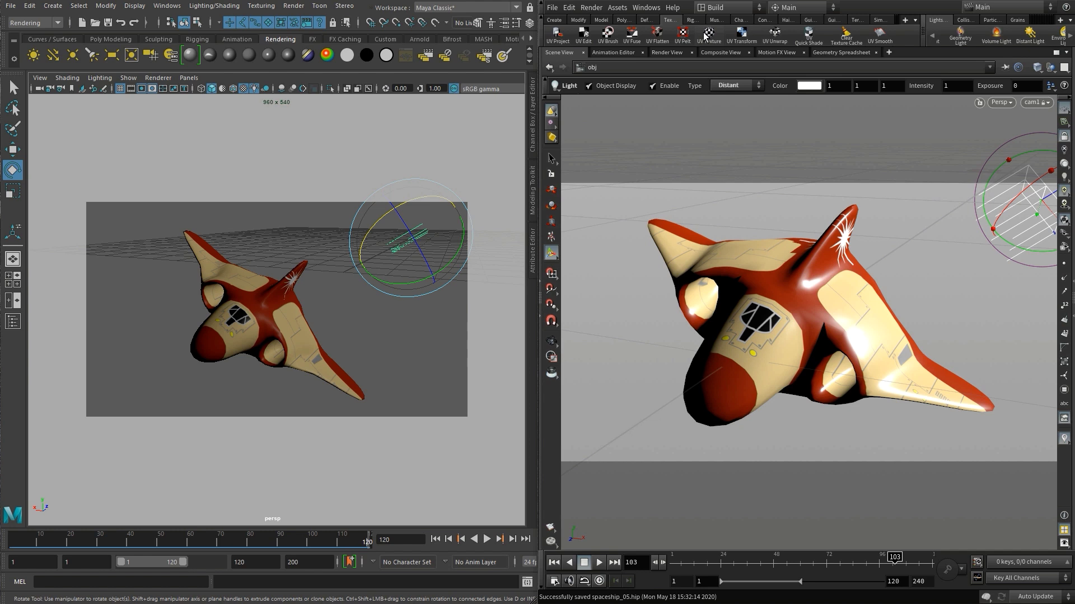
- Render the mantra1 node as an MPlay preview and minimize its window after viewing the image
click(591, 7)
mouse_move(610, 61)
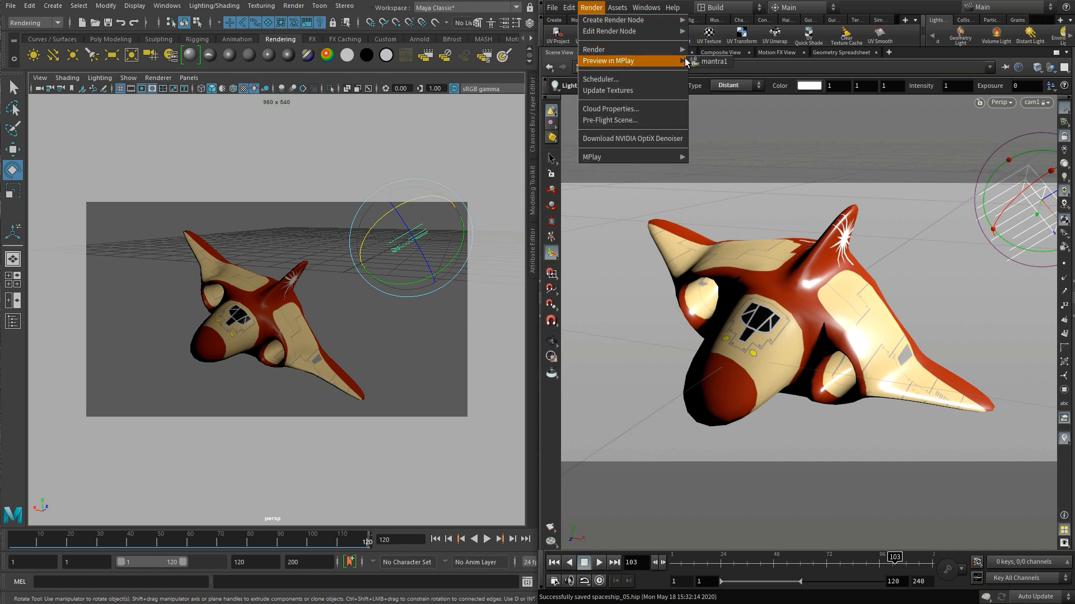
click(721, 63)
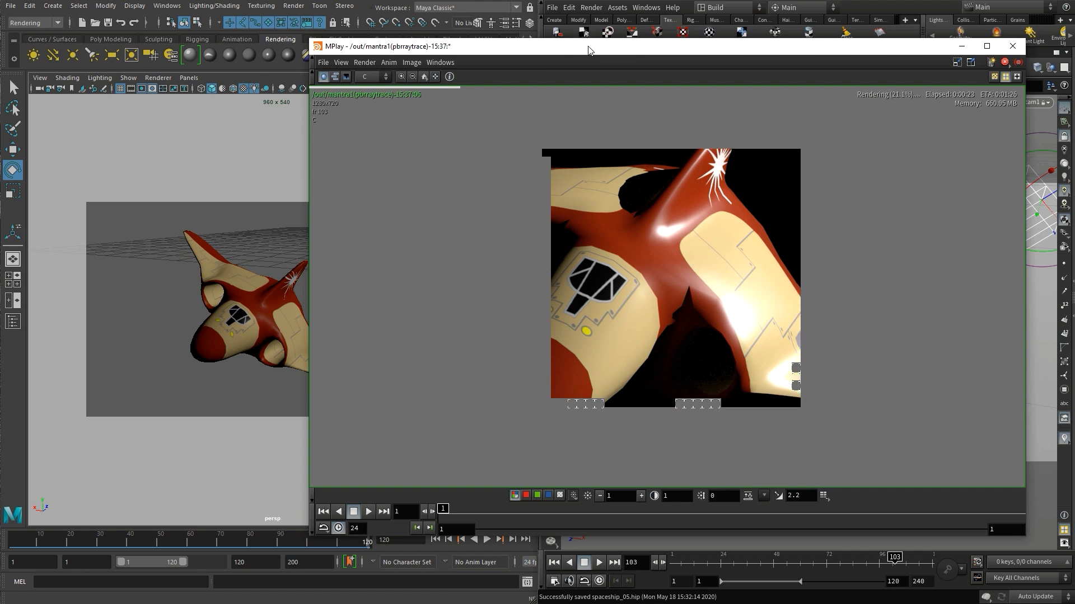
drag(589, 51, 330, 35)
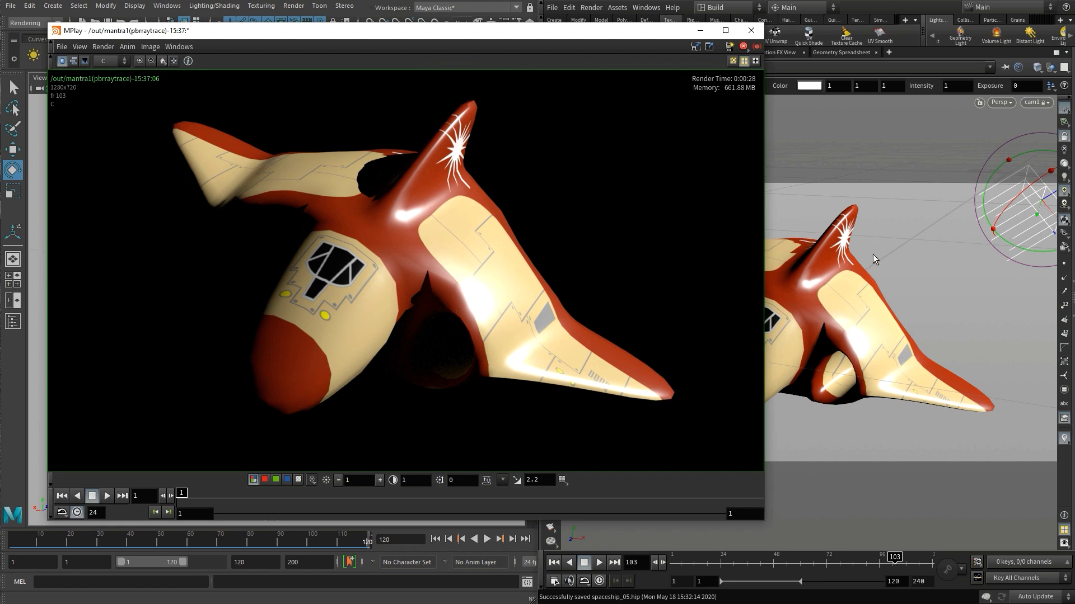
click(699, 31)
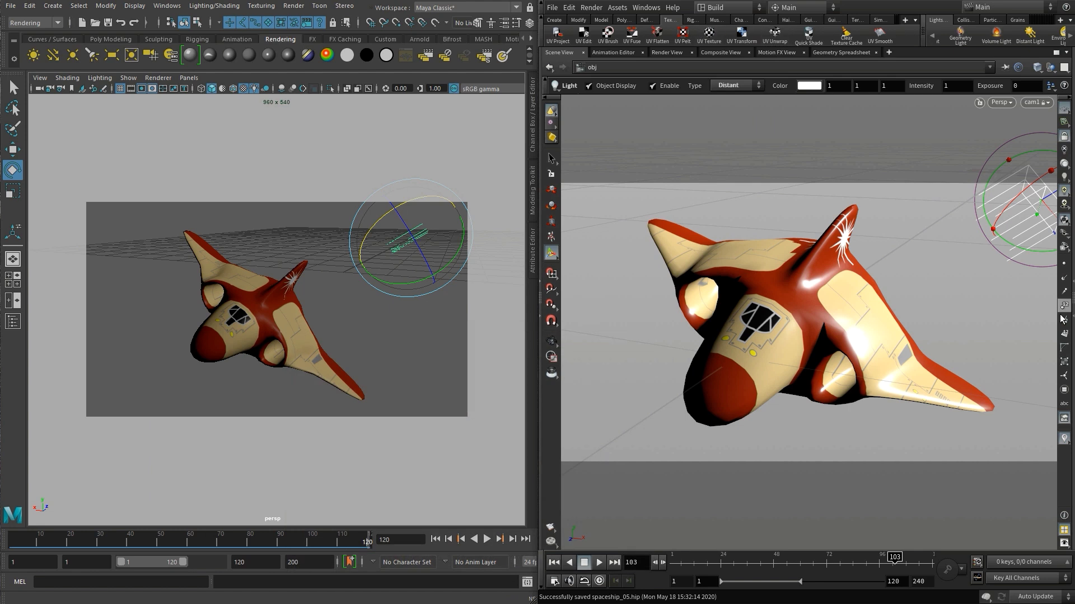
- Select the spaceship geometry in Houdini and enable Render Polygons As Subdivision in its render parameters
click(820, 273)
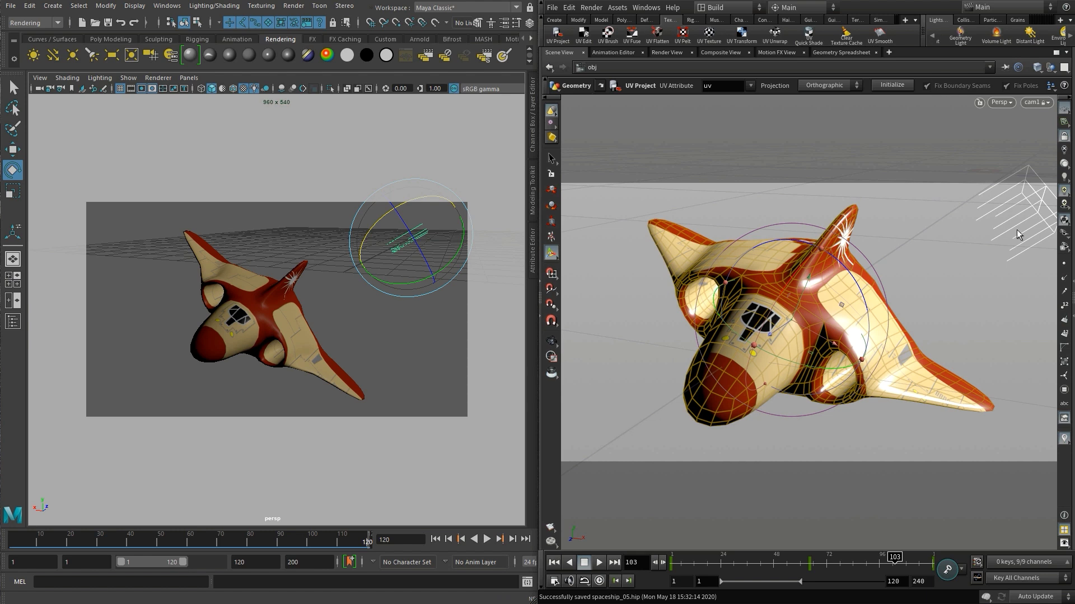
click(1071, 322)
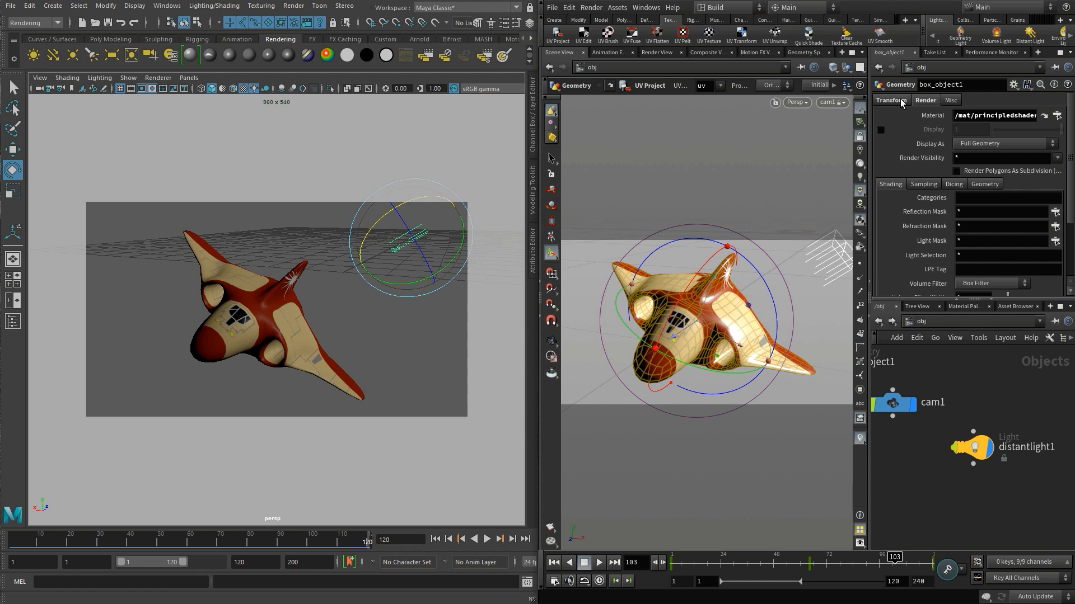
click(956, 172)
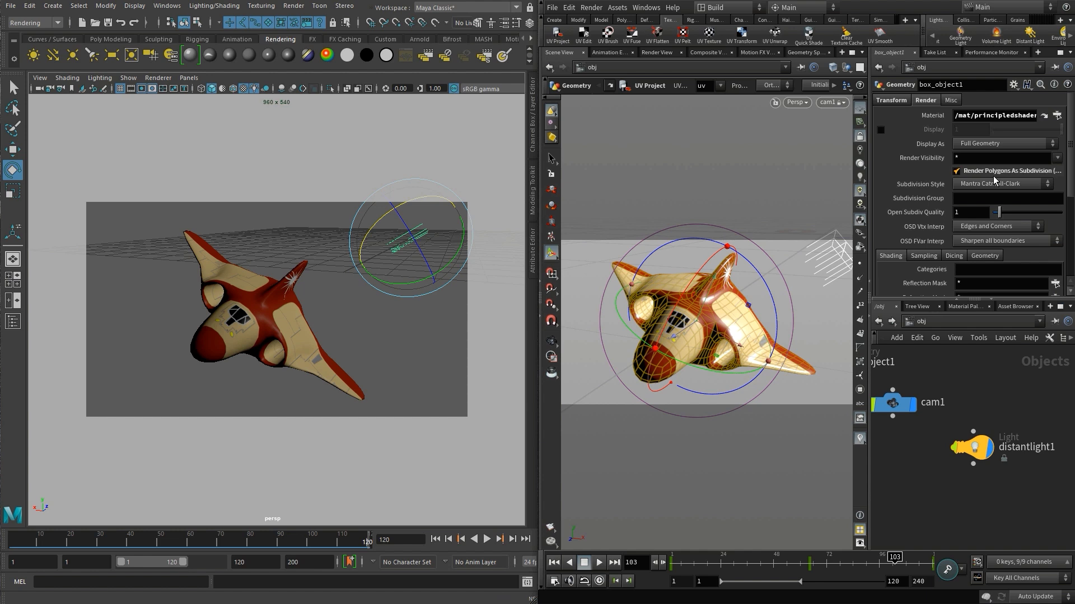
- Enlarge the scene view and preview the subdivided spaceship in MPlay from the Mantra render node
click(871, 318)
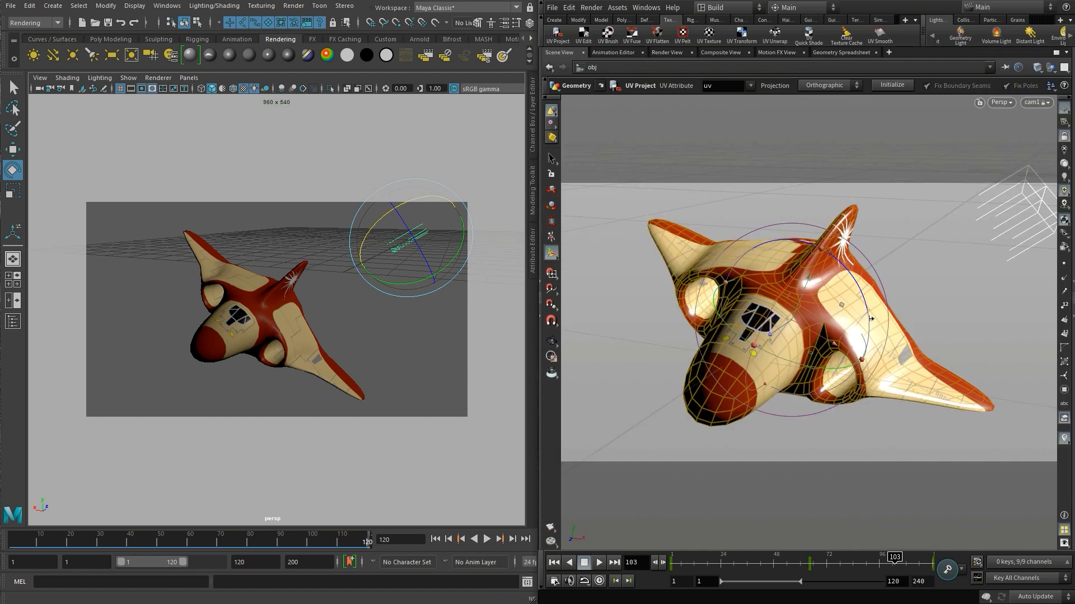
click(591, 7)
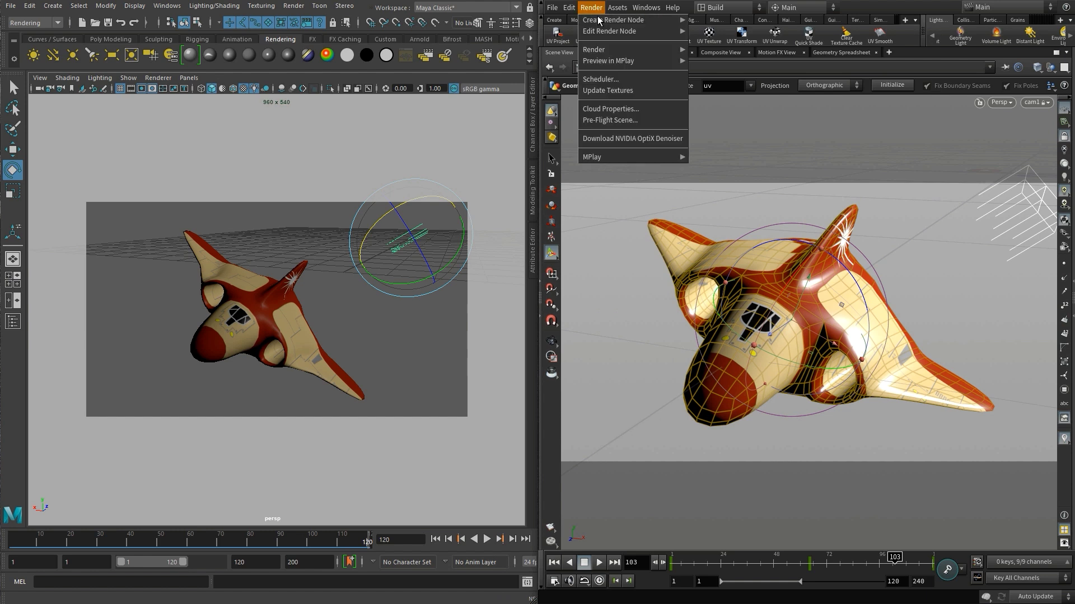
click(707, 62)
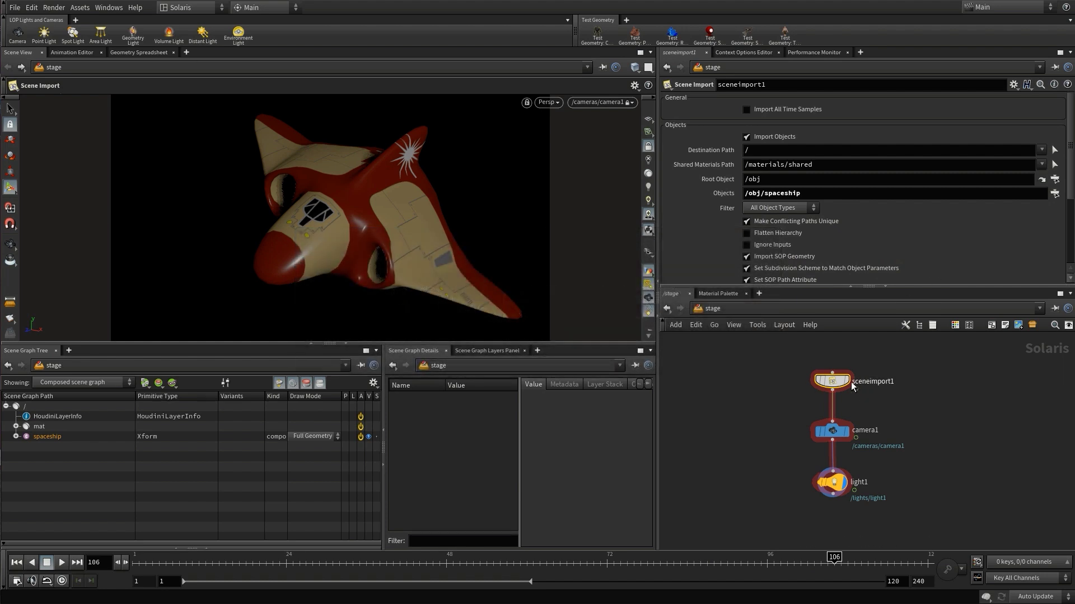
- Select the light1 node in the Solaris stage network and switch the viewport renderer to Karma (Beta)
click(833, 483)
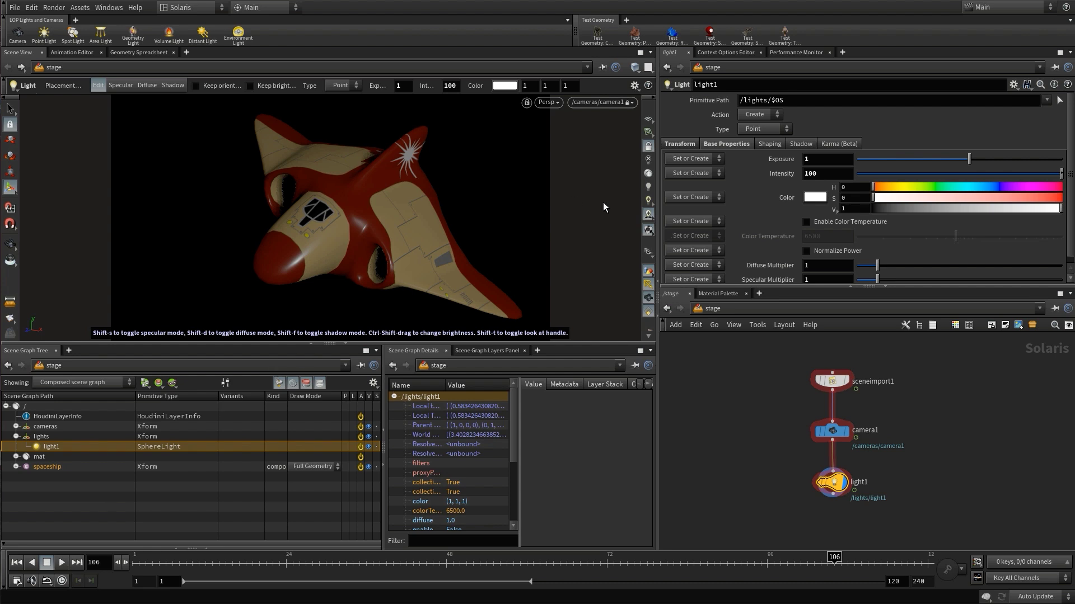
click(546, 102)
click(564, 152)
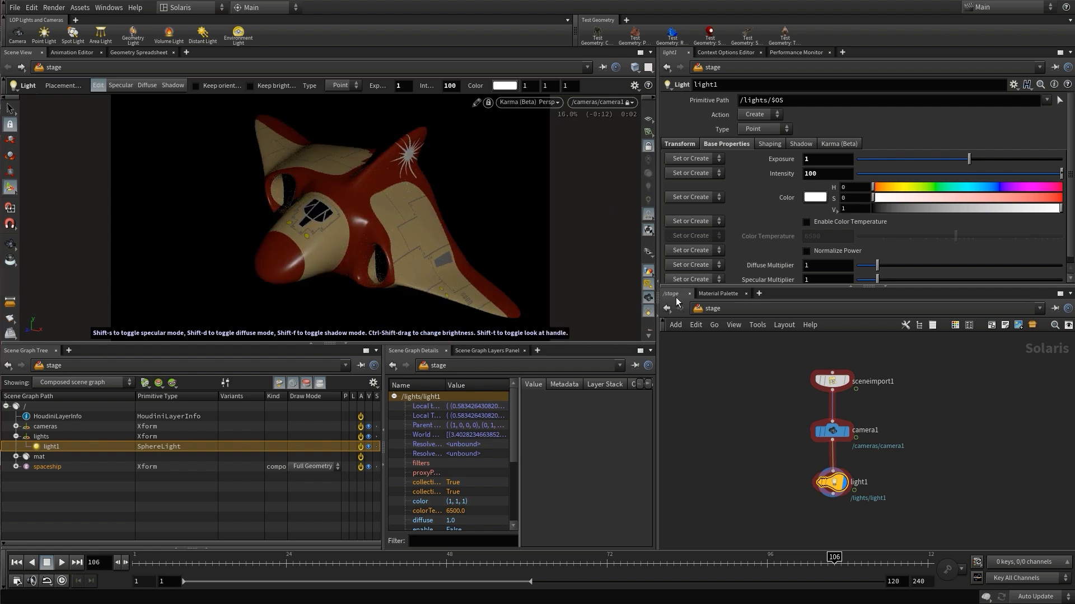
- Set light1's intensity to 300 and check the Karma render of the spaceship from a slightly different angle
double_click(809, 173)
text(300)
key(Return)
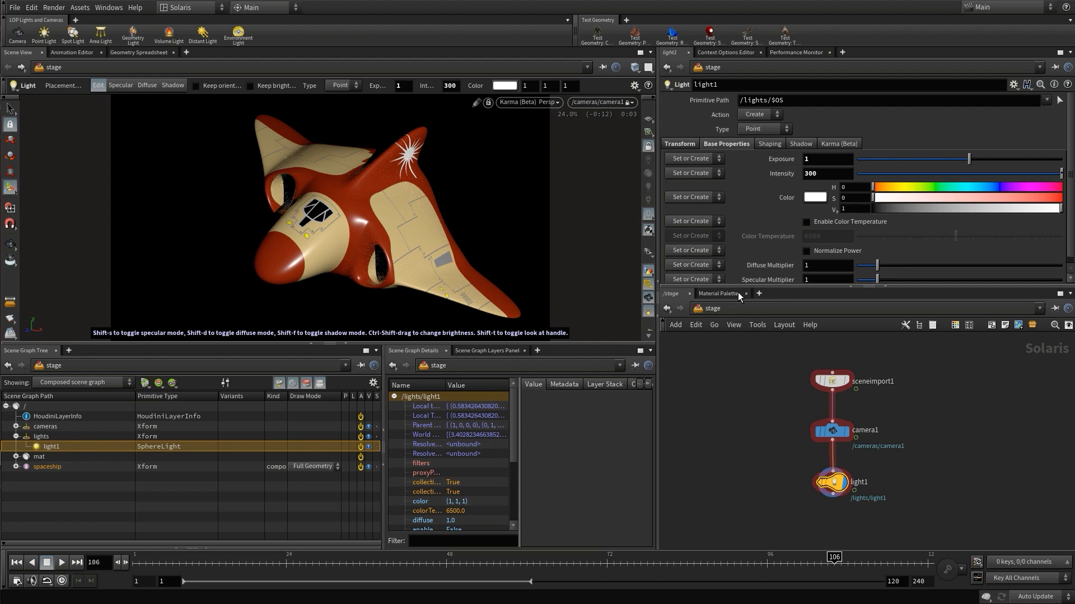
key(Escape)
mouse_move(459, 236)
mouse_down()
mouse_move(494, 216)
mouse_move(451, 224)
mouse_up()
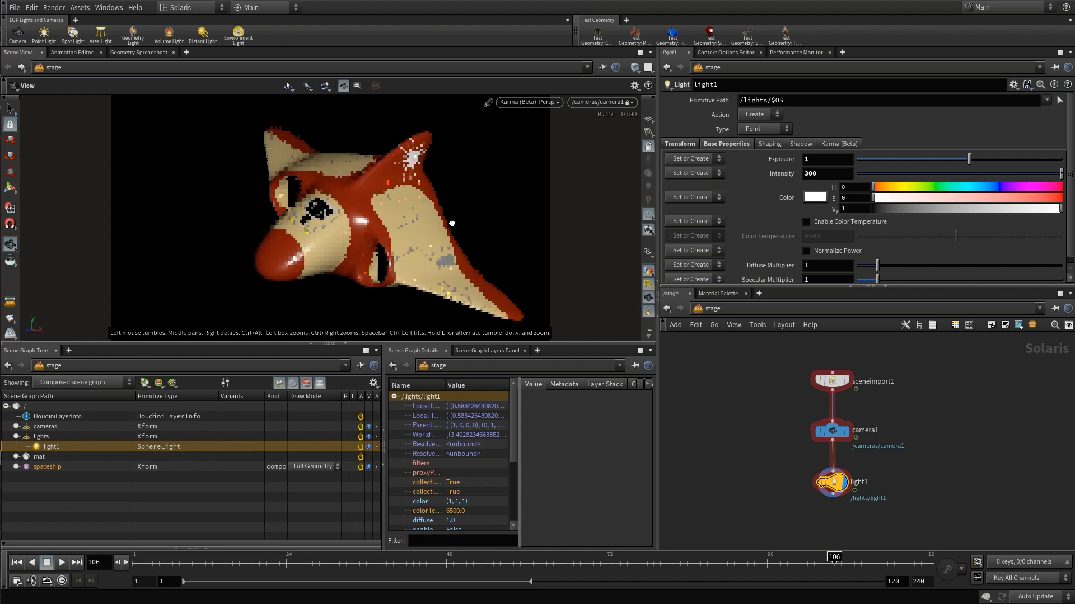
key(Return)
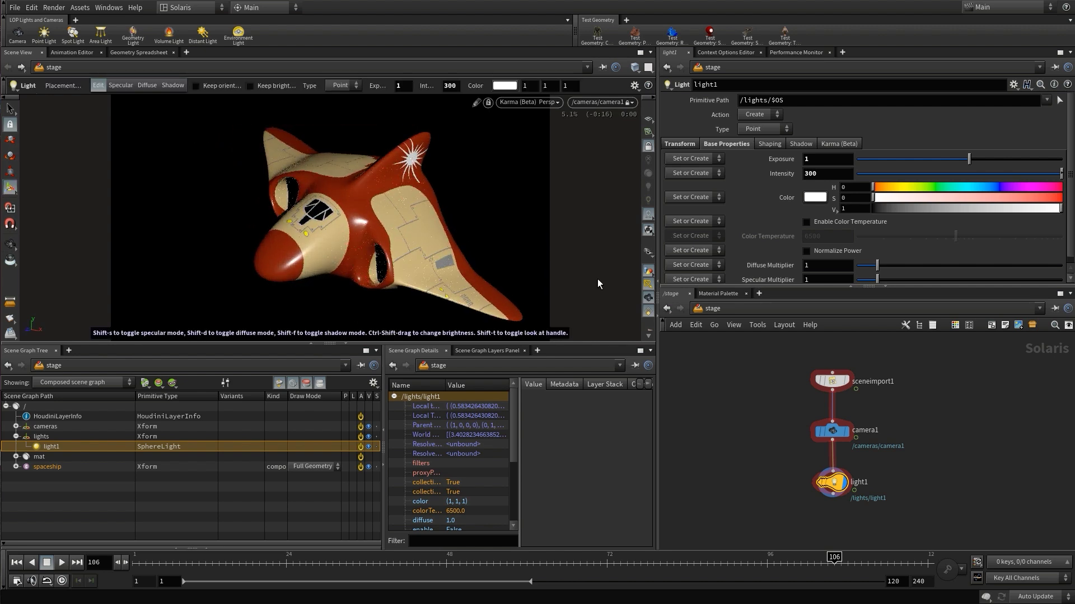
- Raise the spaceship's principled shader Metallic value to 0.823 in its surface reflection settings
click(722, 293)
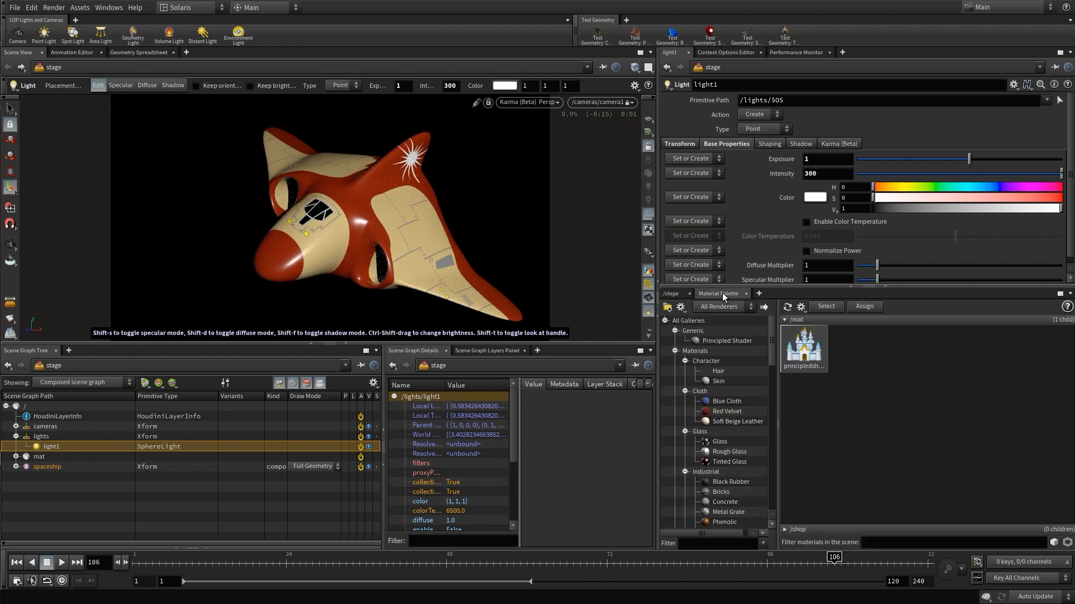
click(795, 354)
click(681, 103)
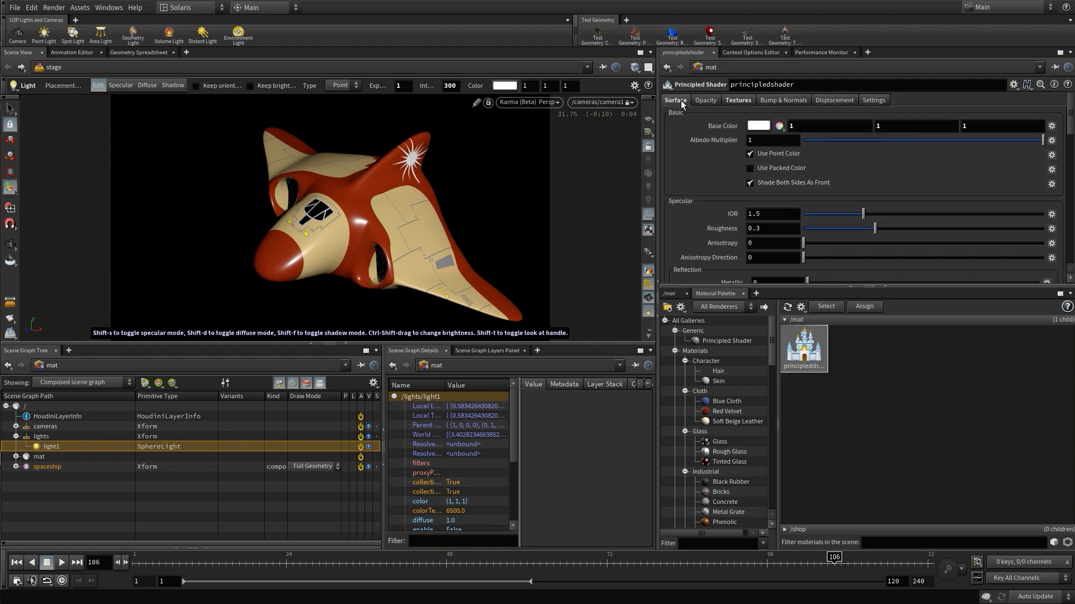
scroll(828, 210, down, 7)
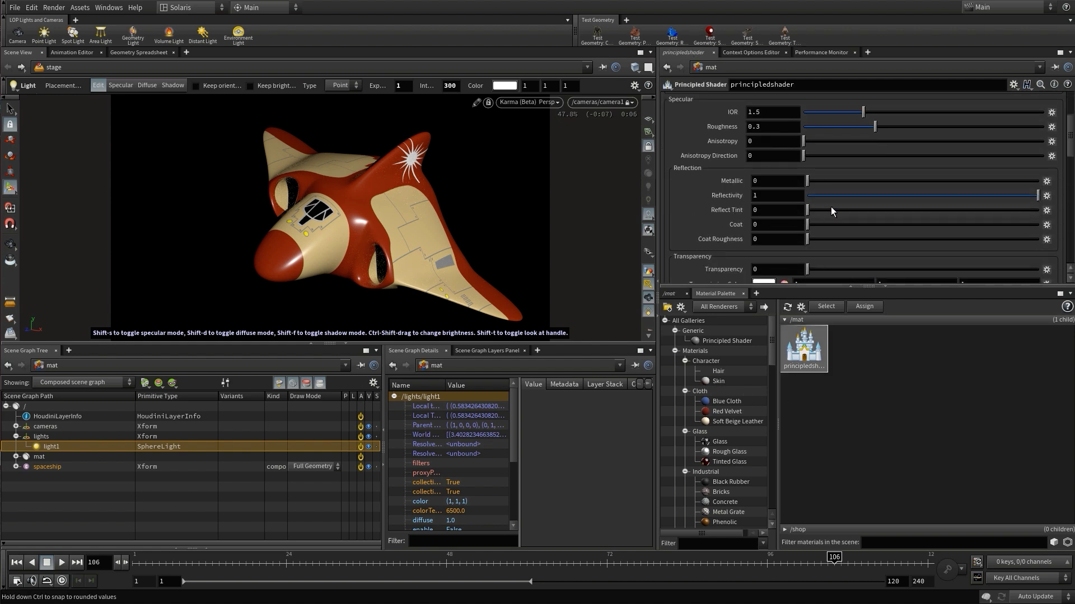
drag(810, 179, 997, 179)
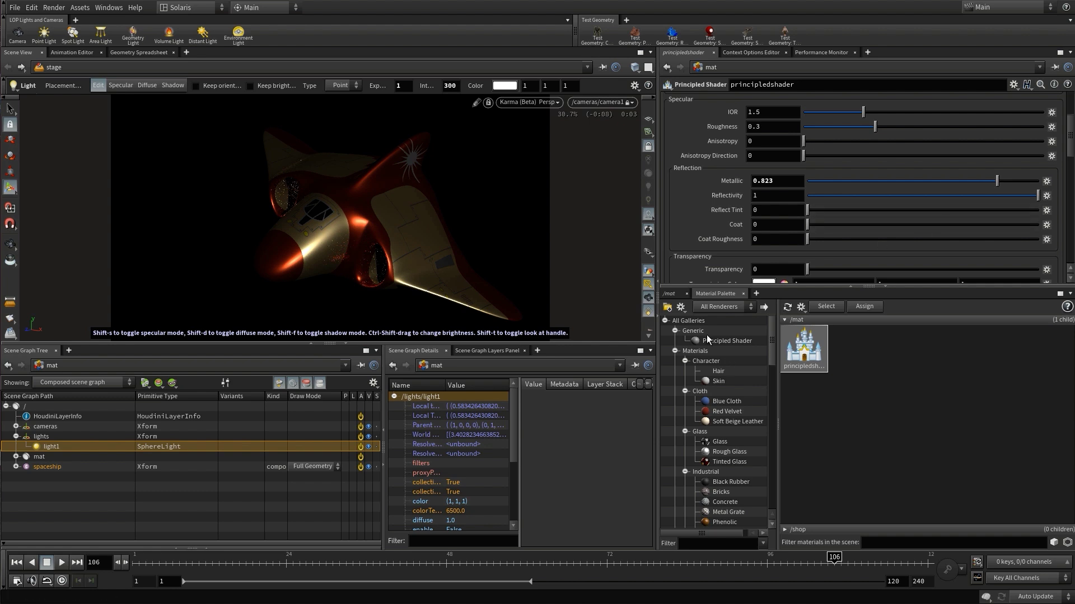
- Return to the stage network, set light1's intensity to 400, and move the timeline to frame 117
click(669, 295)
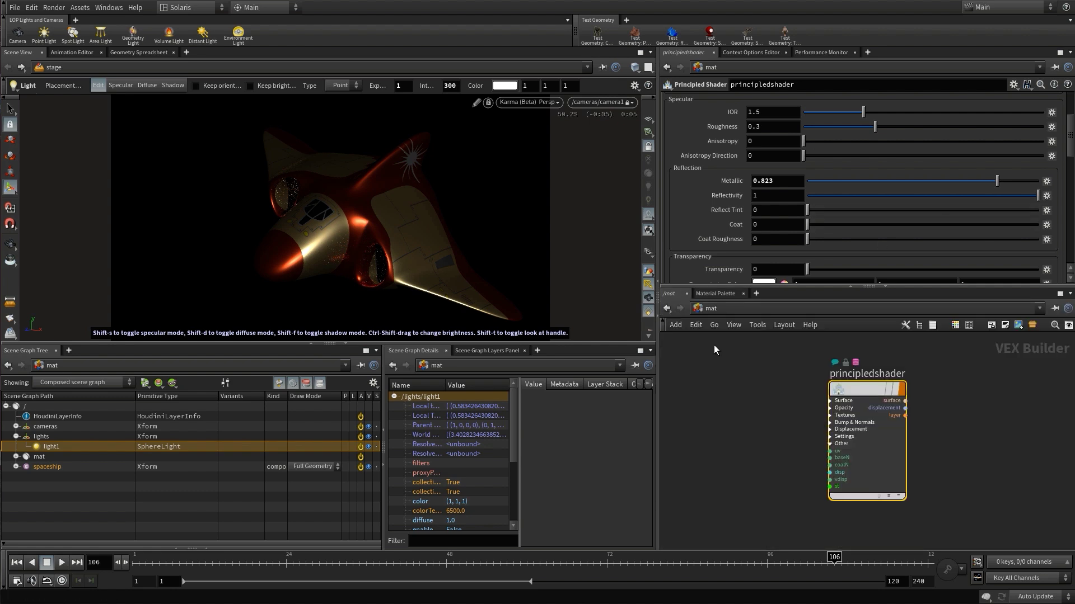
click(668, 308)
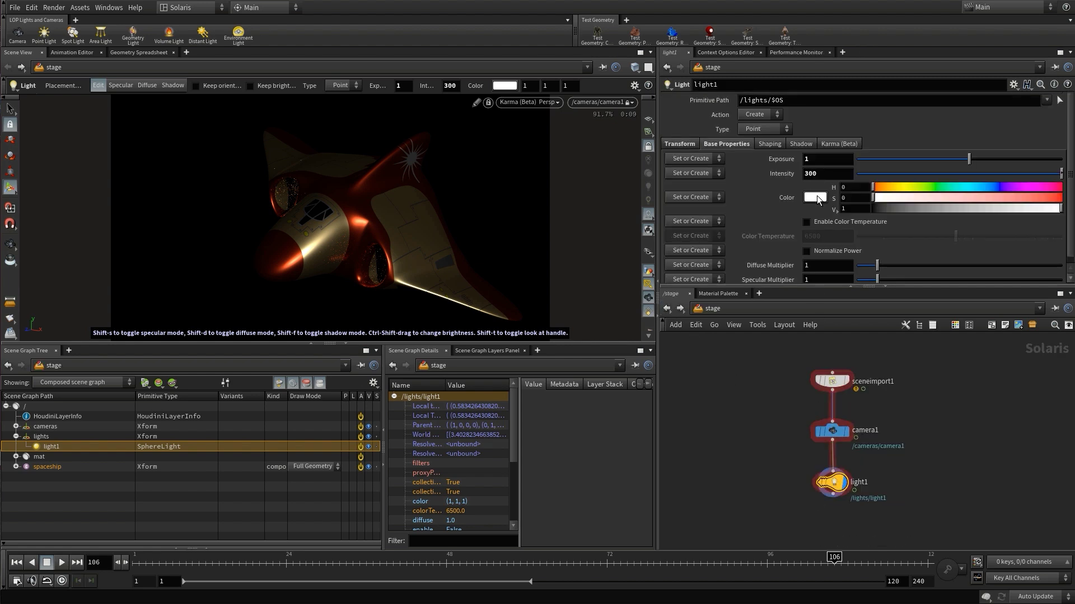
click(808, 174)
text(4)
key(Return)
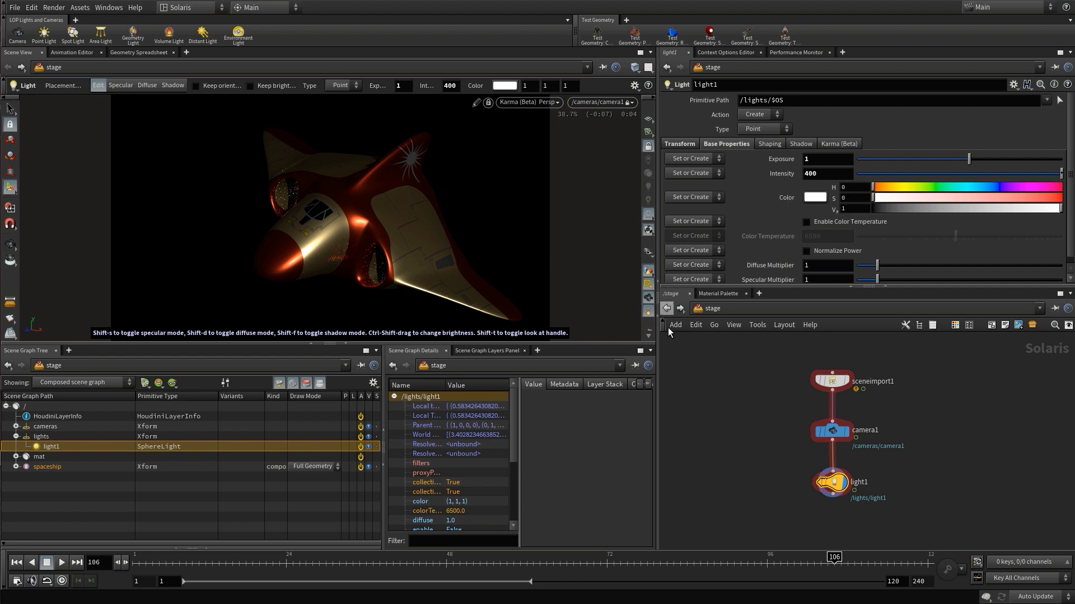
drag(833, 558, 907, 543)
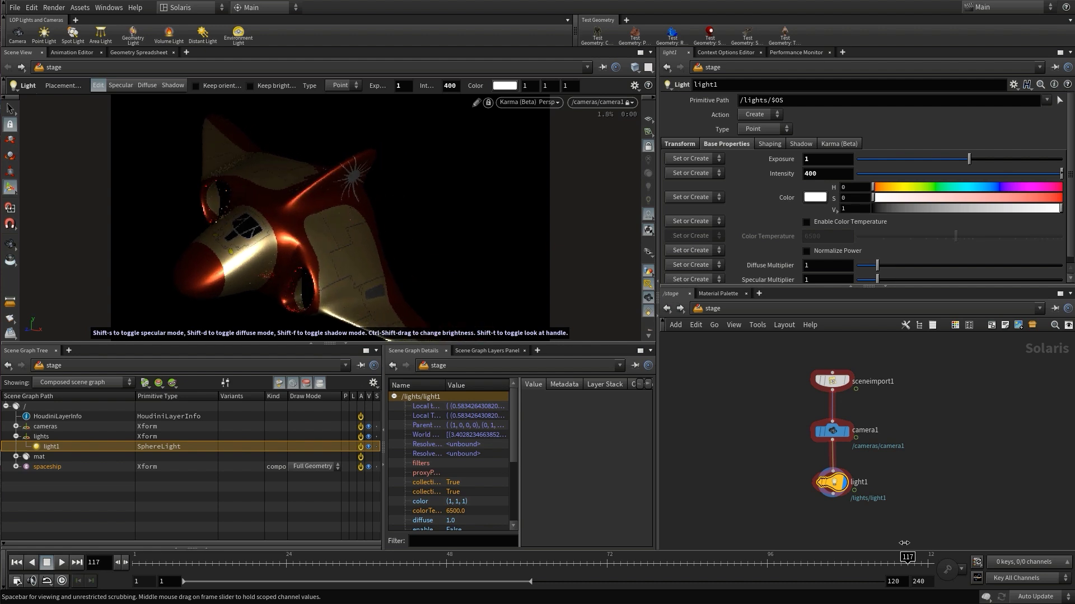
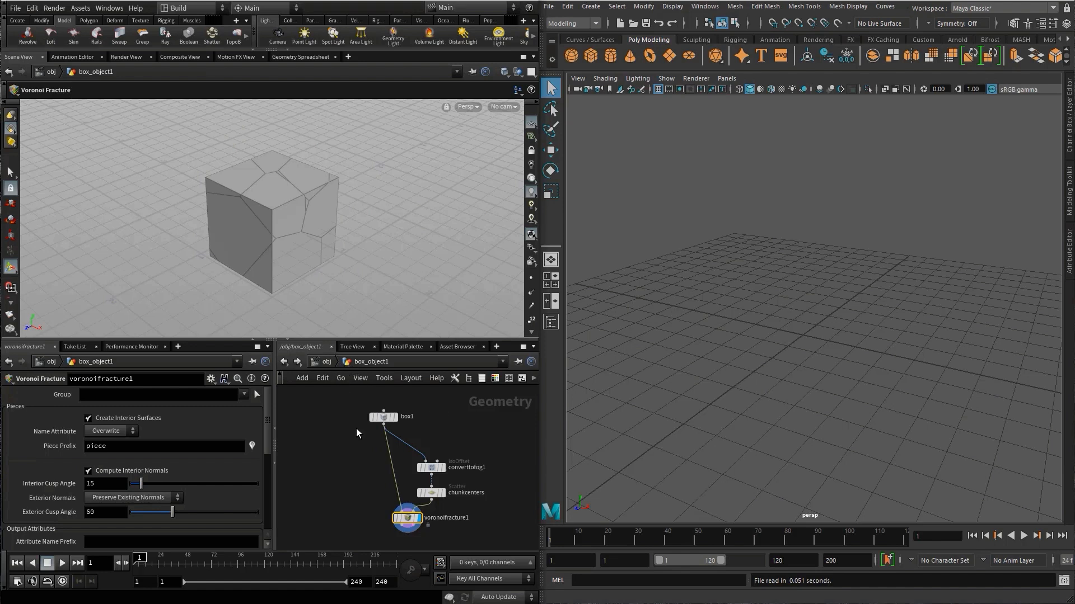
- Set the chunkcenters Scatter node's Force Total Count to 20 and align the voronoifracture1 node under box1
middle_drag(361, 455, 329, 437)
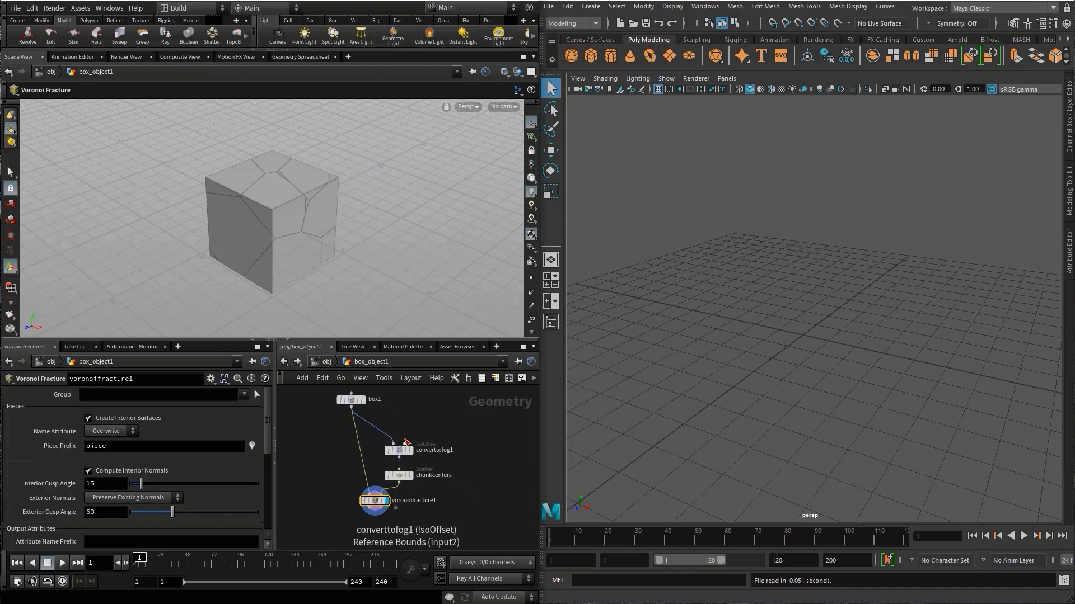
click(396, 476)
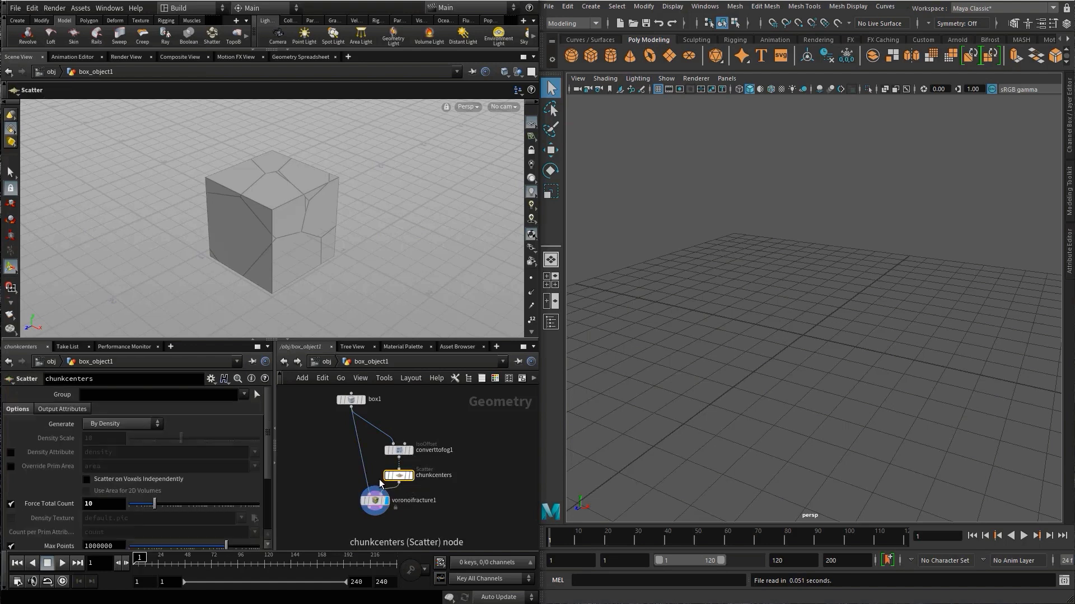
click(88, 503)
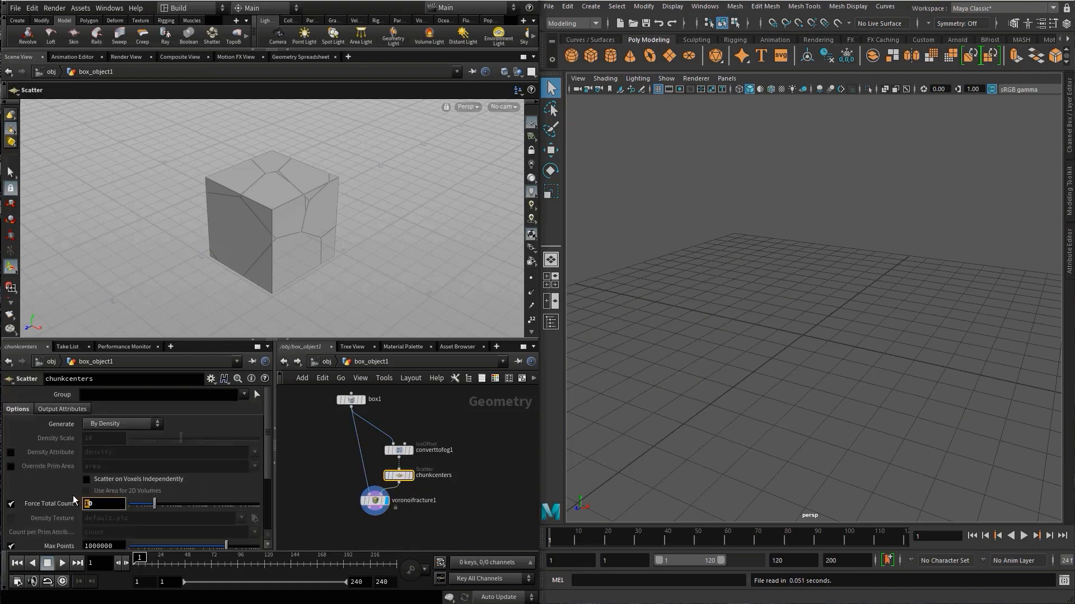
key(Return)
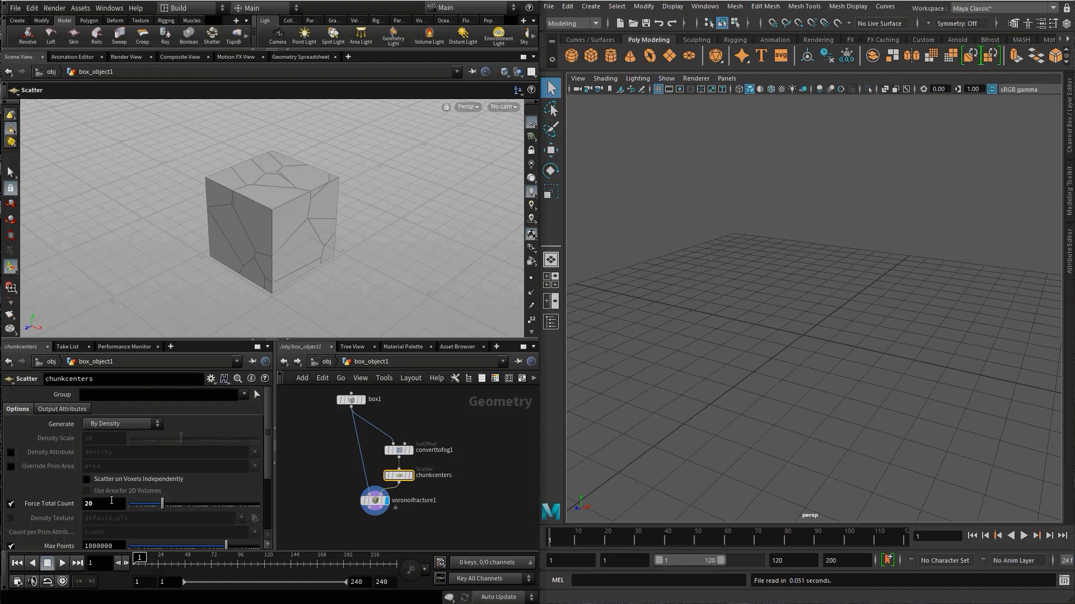
drag(377, 500, 358, 499)
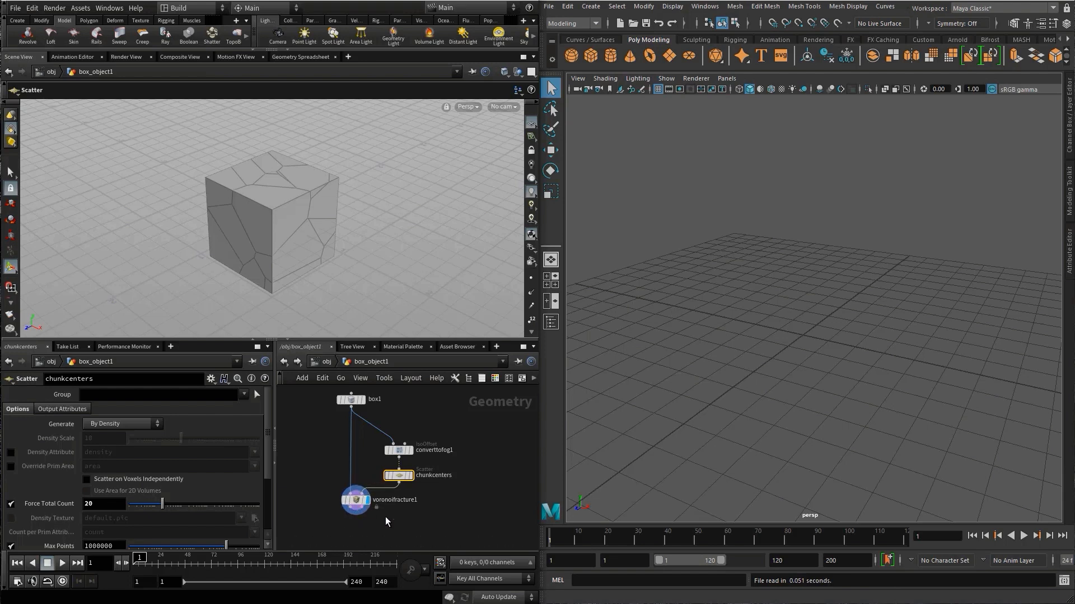
- Add an Exploded View node fed by voronoifracture1 and make it the displayed node
middle_drag(385, 516, 393, 465)
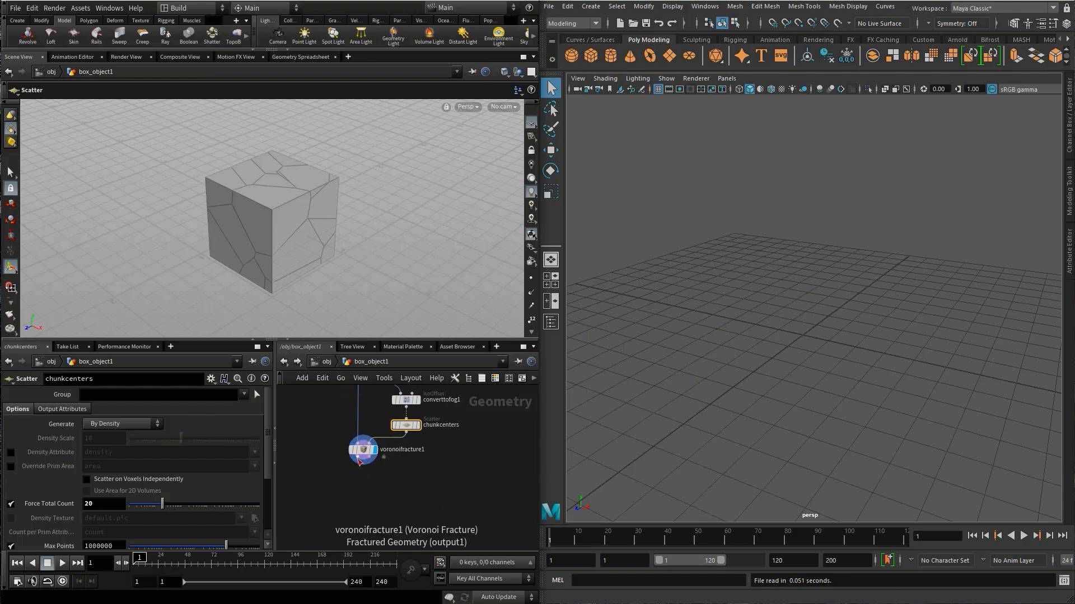
key(Tab)
text(e)
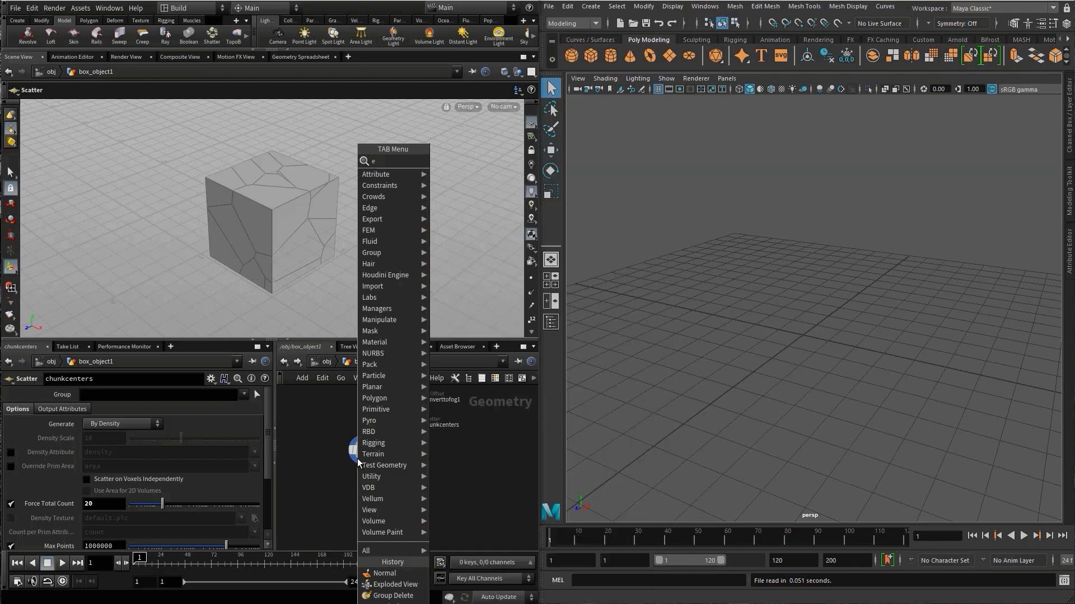
text(xploded)
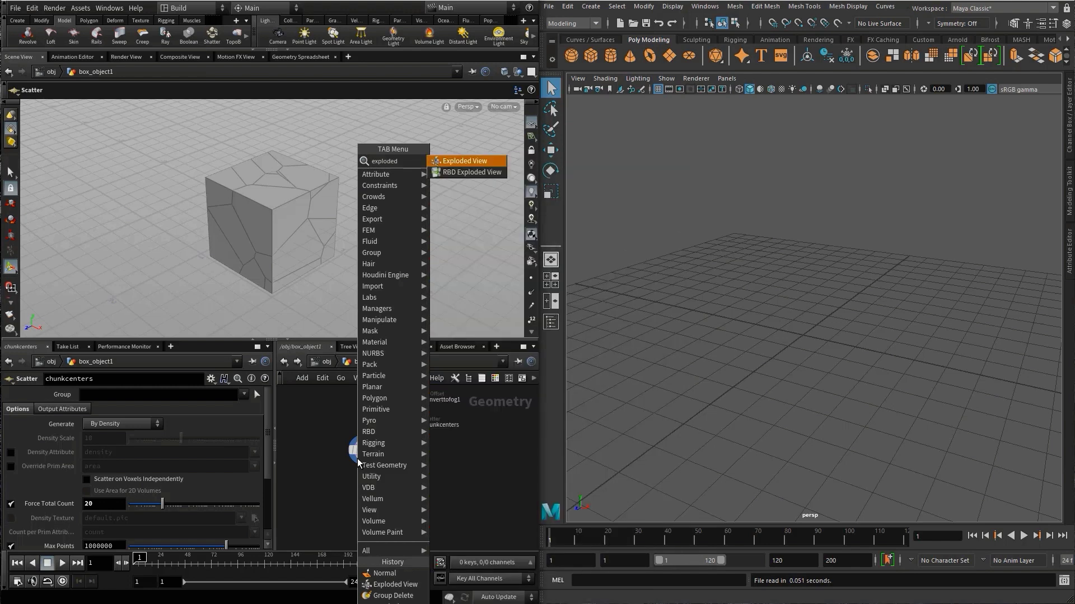
key(Return)
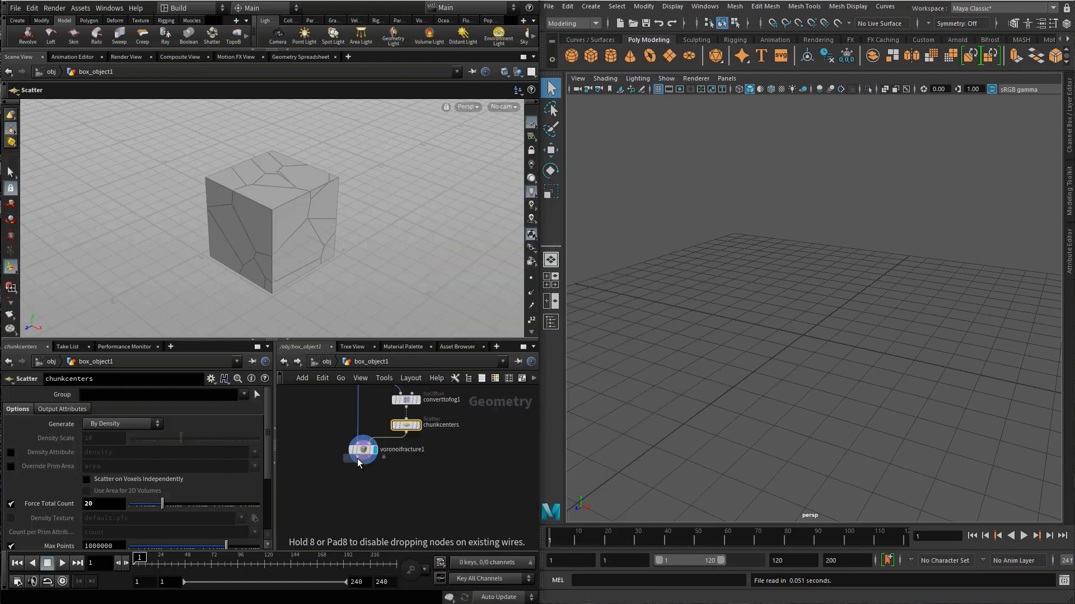
click(361, 496)
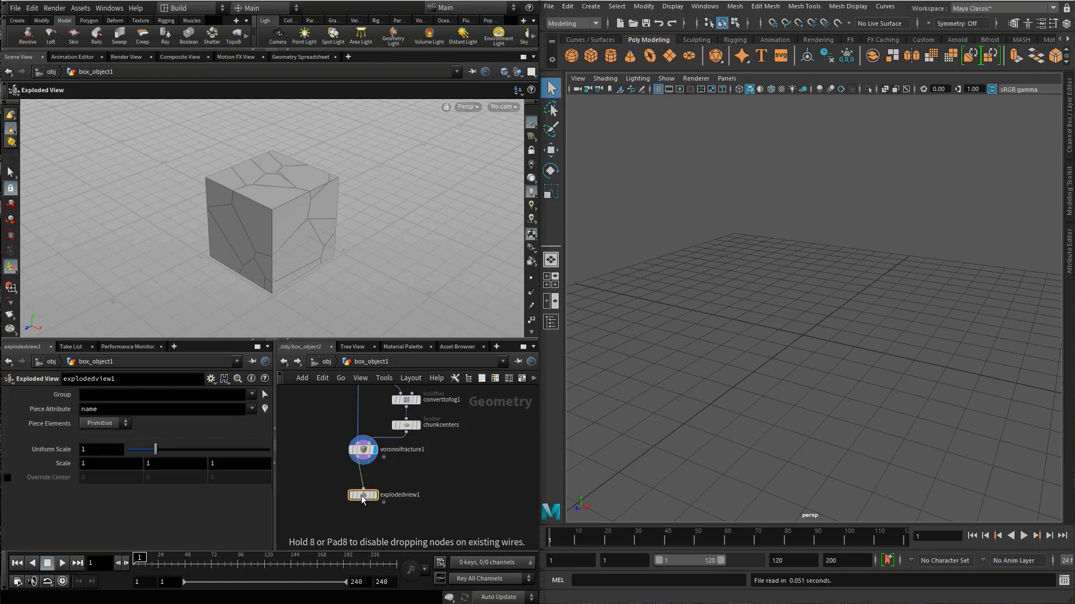
click(375, 496)
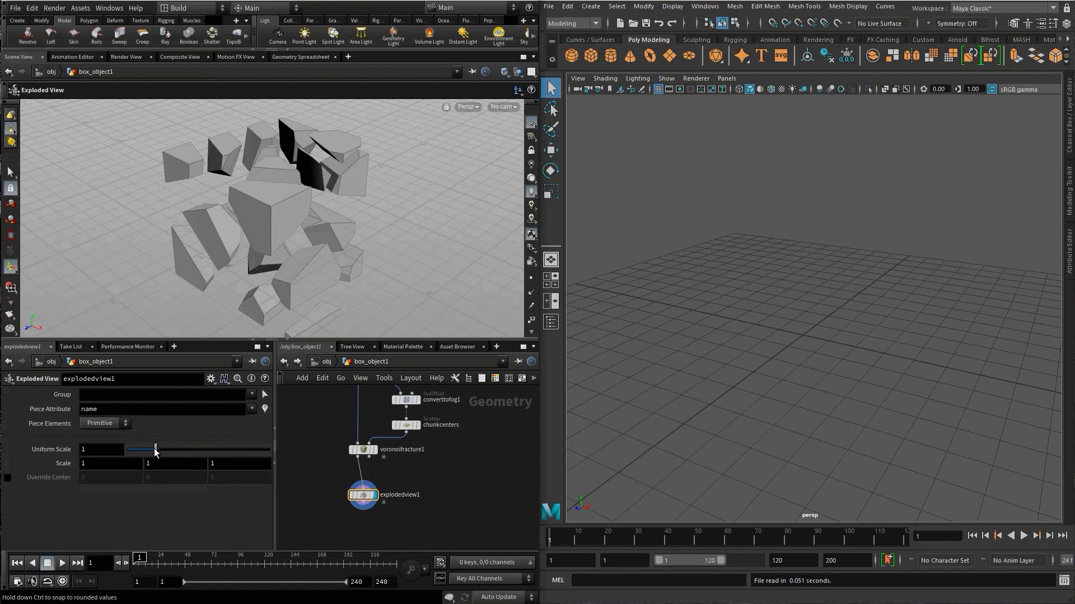
- Set the Exploded View node's Uniform Scale to 0.5
mouse_move(155, 451)
mouse_down()
mouse_move(119, 449)
mouse_move(145, 449)
mouse_up()
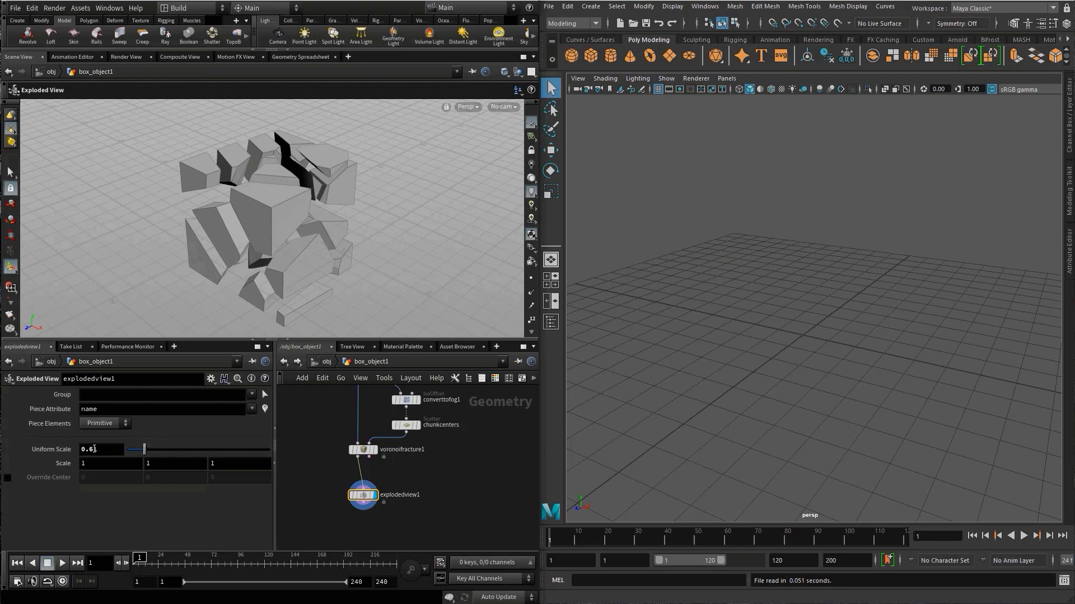
double_click(89, 449)
text(0.5)
key(Return)
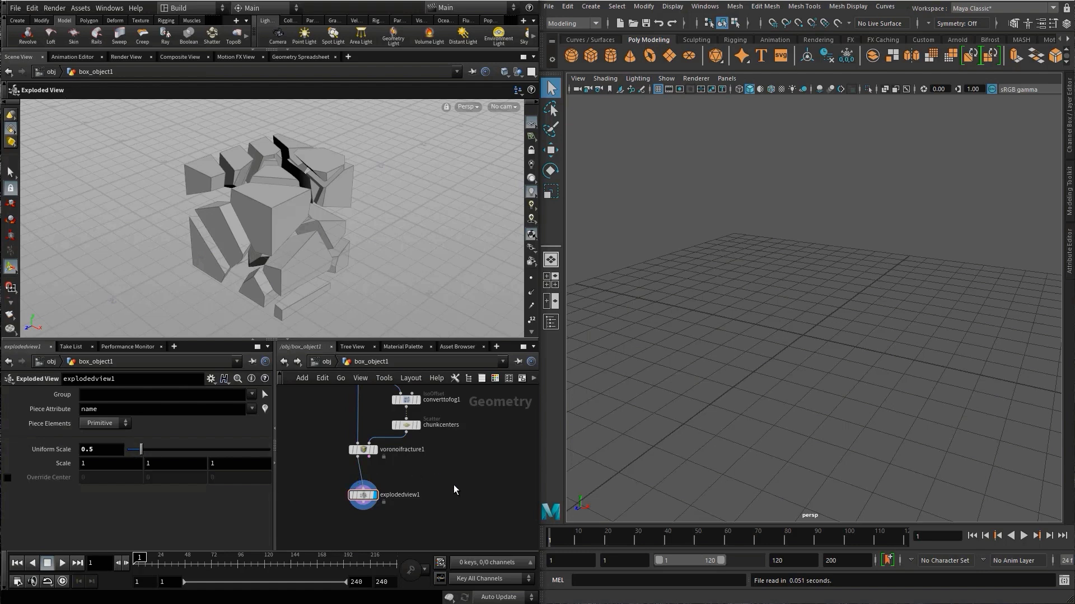
- Create a new digital asset from all five nodes, box1 through explodedview1
scroll(460, 487, down, 3)
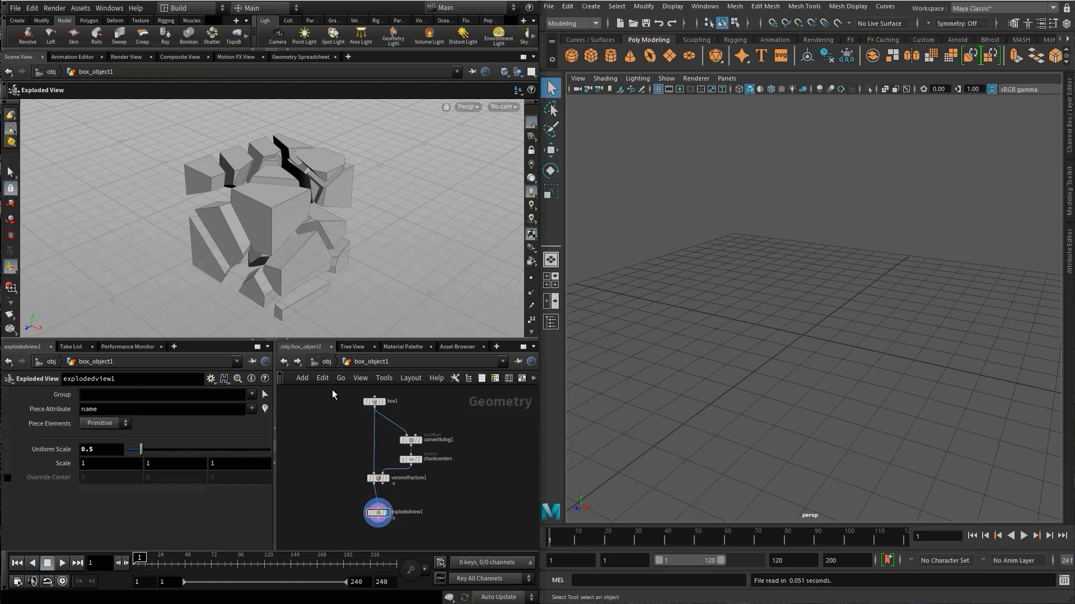
drag(331, 389, 465, 530)
scroll(456, 505, down, 2)
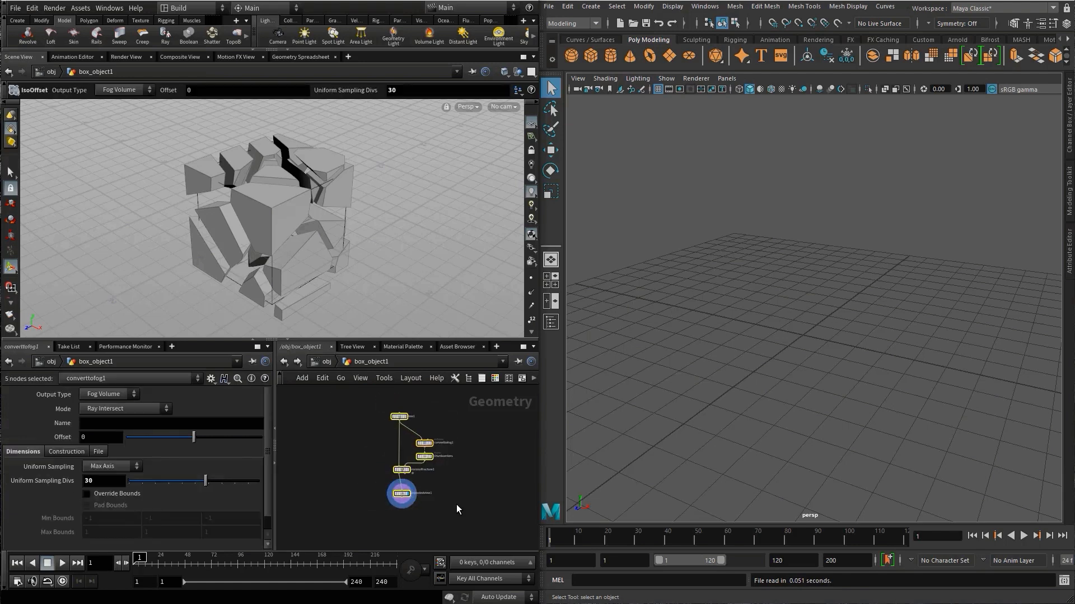
scroll(456, 505, up, 1)
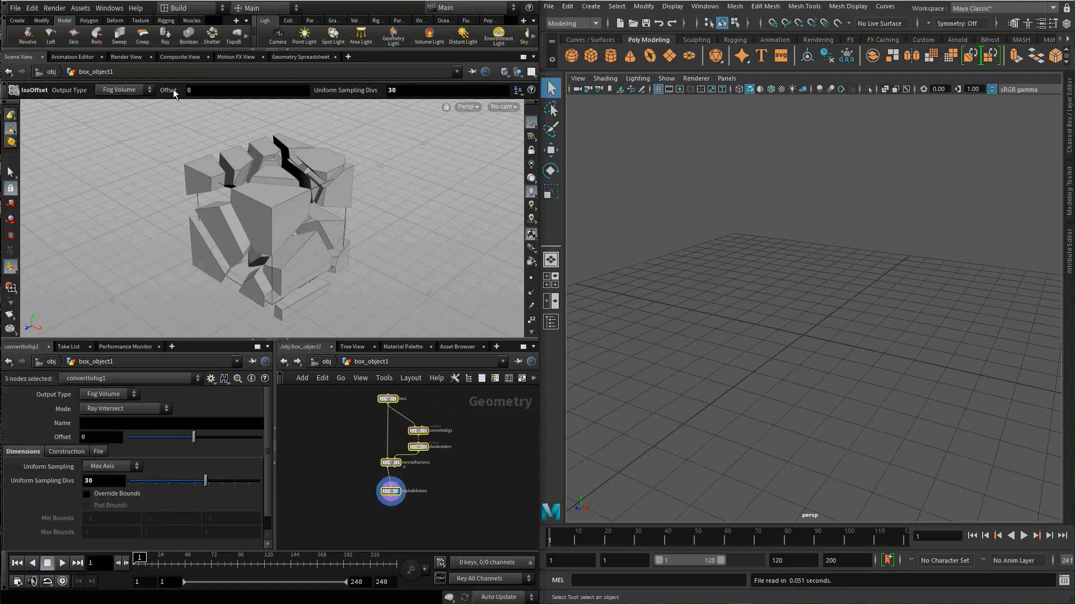
click(80, 8)
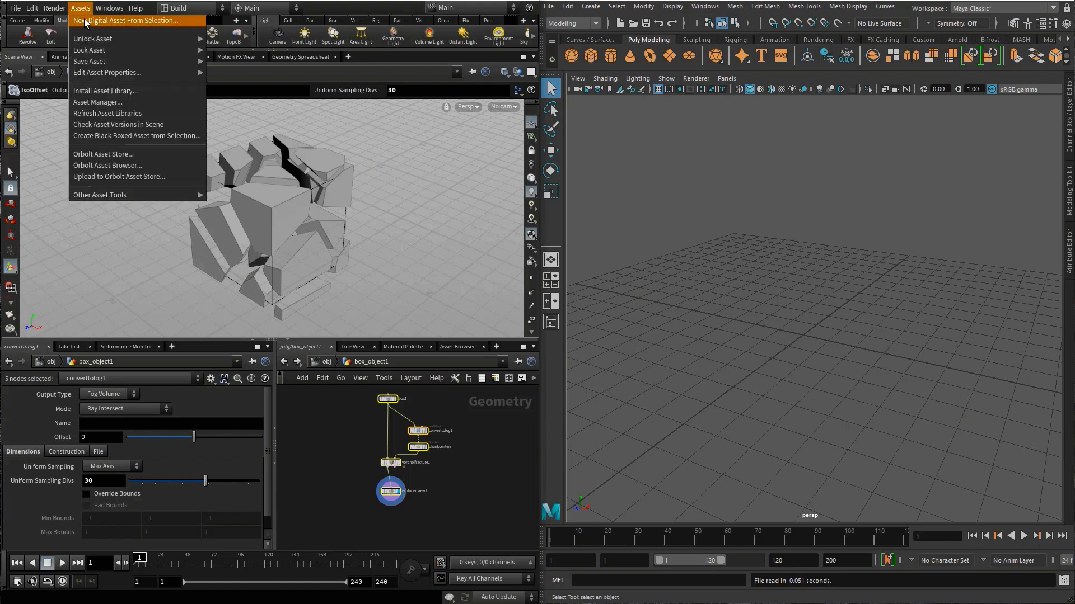
click(85, 20)
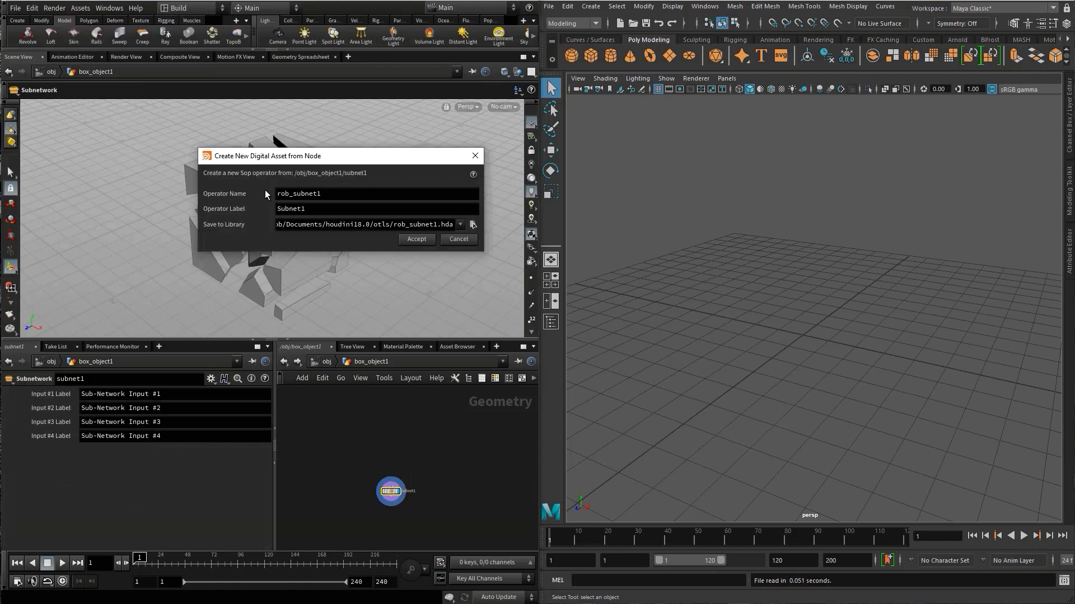
- Set the new asset's library file to explode_shape.hda in the $HIP/hda folder
click(473, 224)
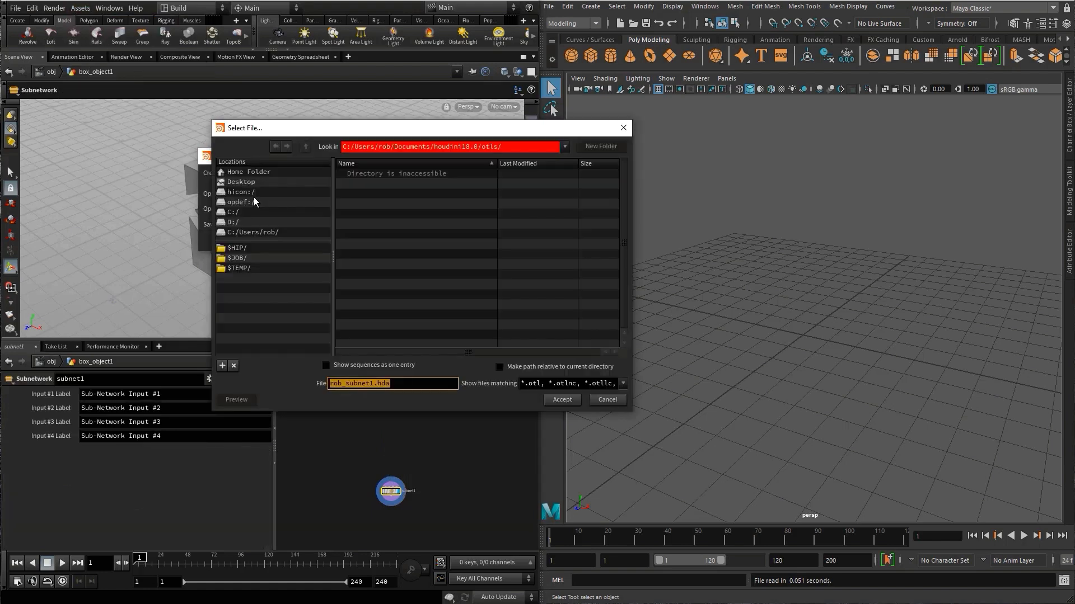
click(250, 247)
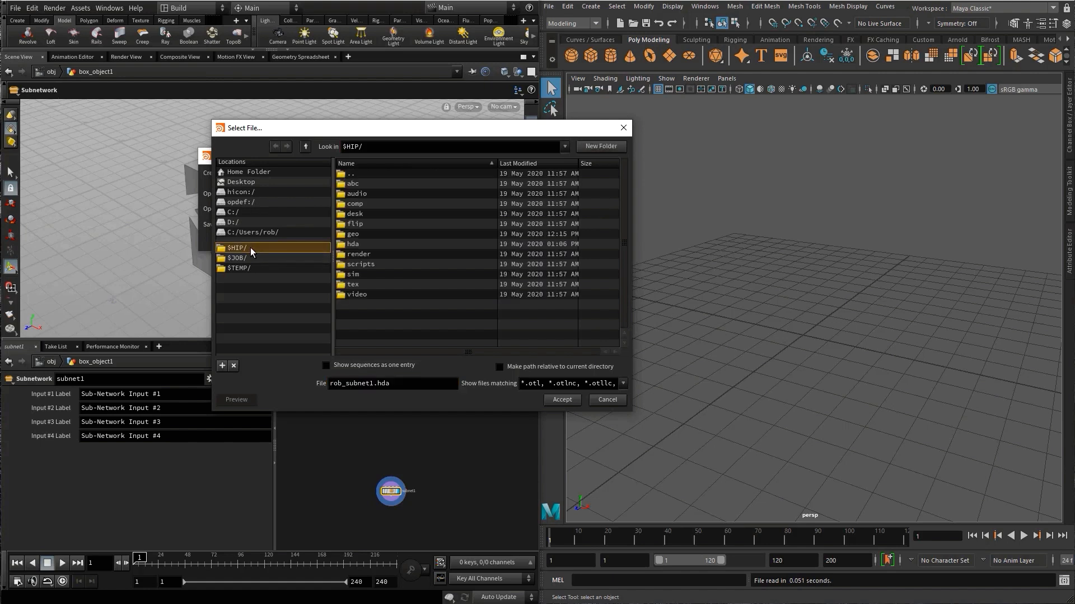
double_click(358, 245)
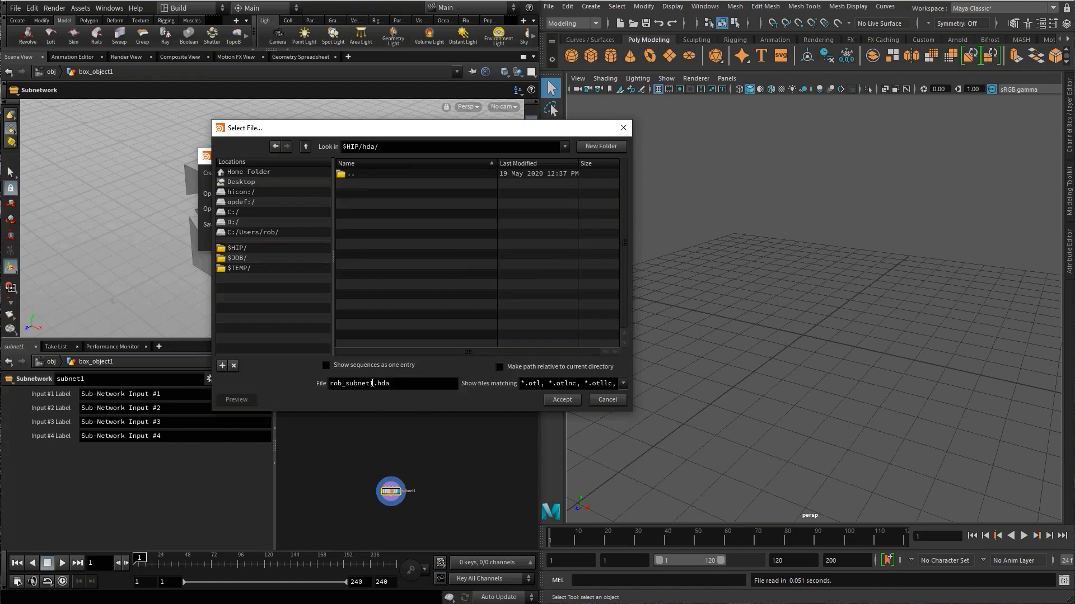
drag(373, 383, 310, 377)
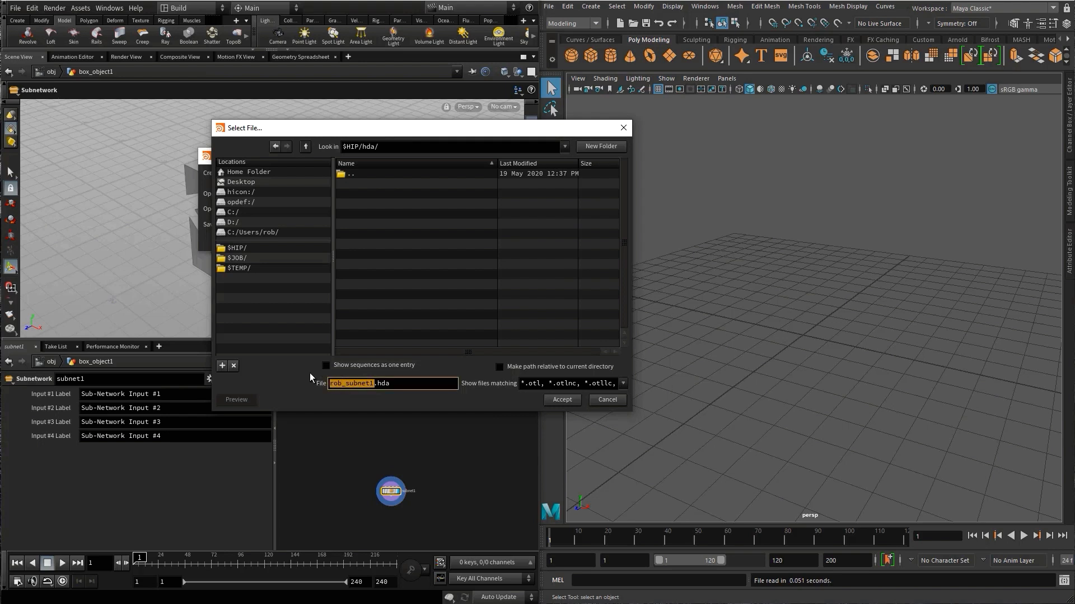
text(explode_shape)
click(556, 398)
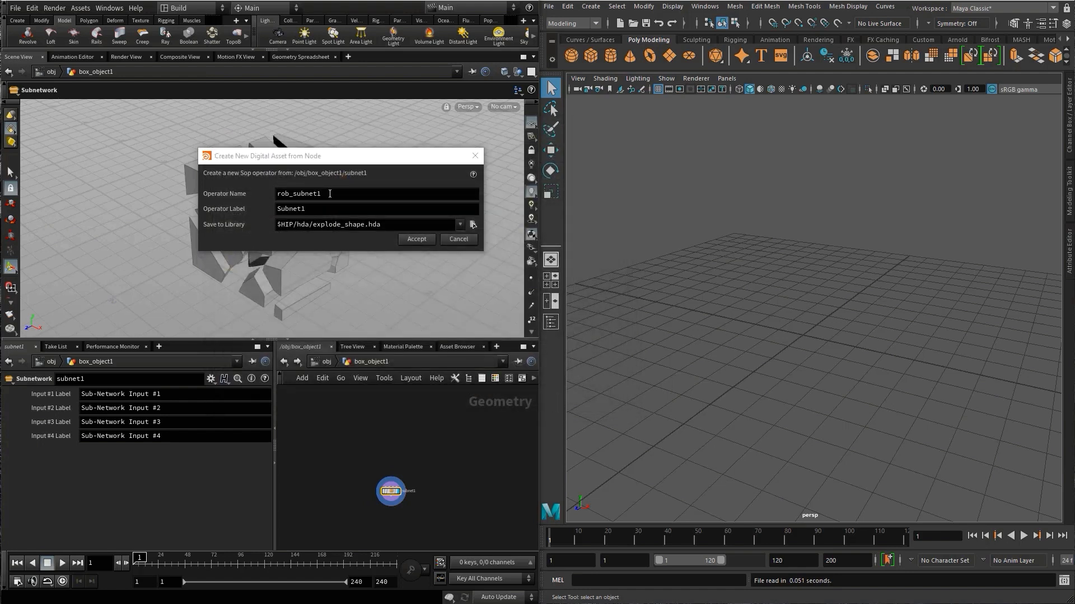
- Name the asset's operator explode_shape, create it, and accept its type properties without adding parameters
double_click(278, 194)
text(explode)
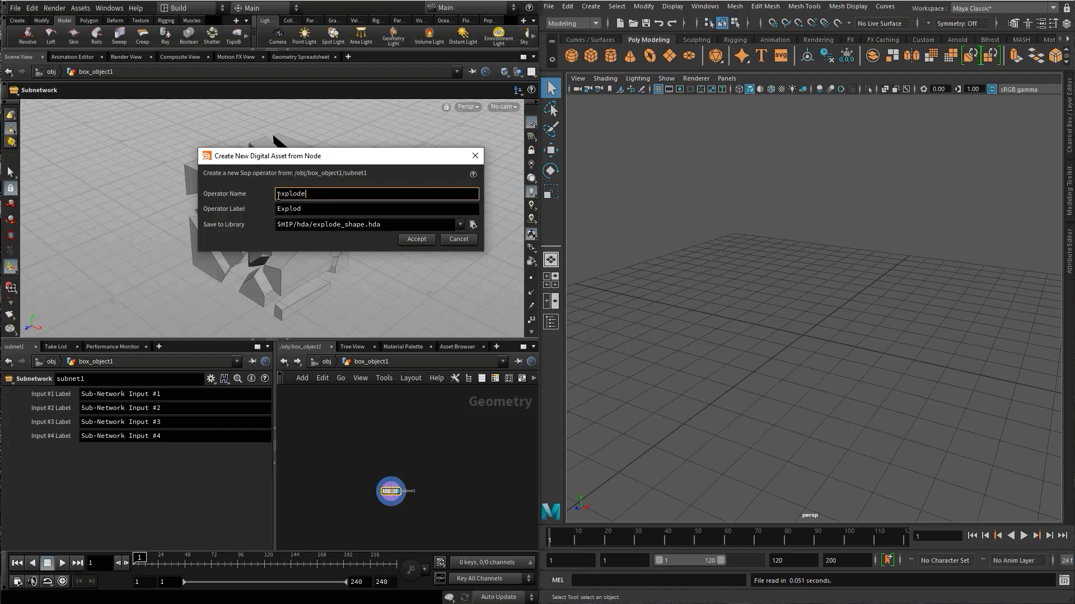
text(_shape)
click(415, 240)
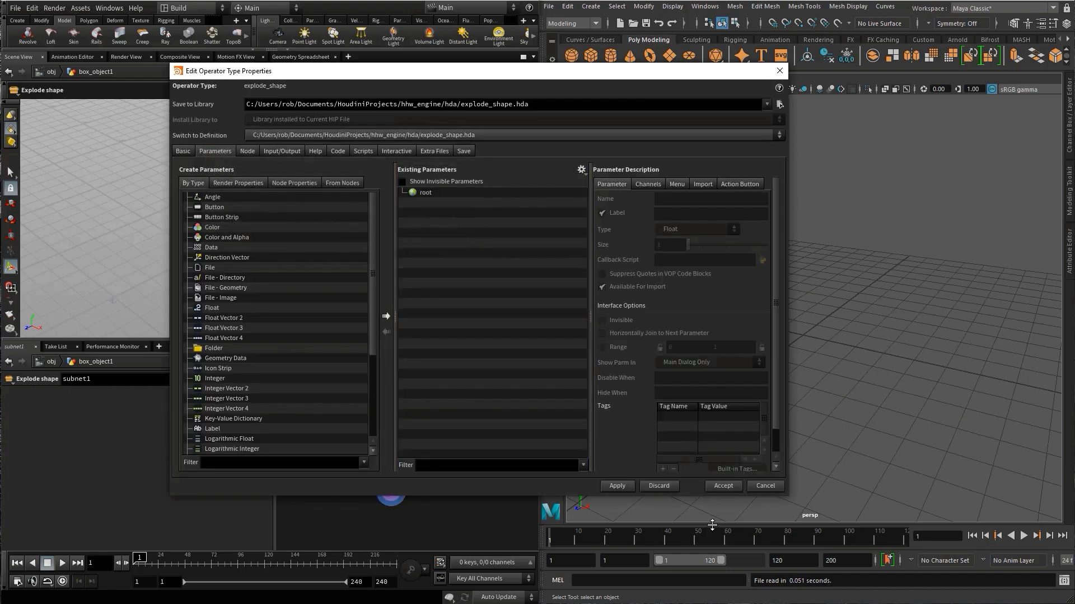
click(729, 488)
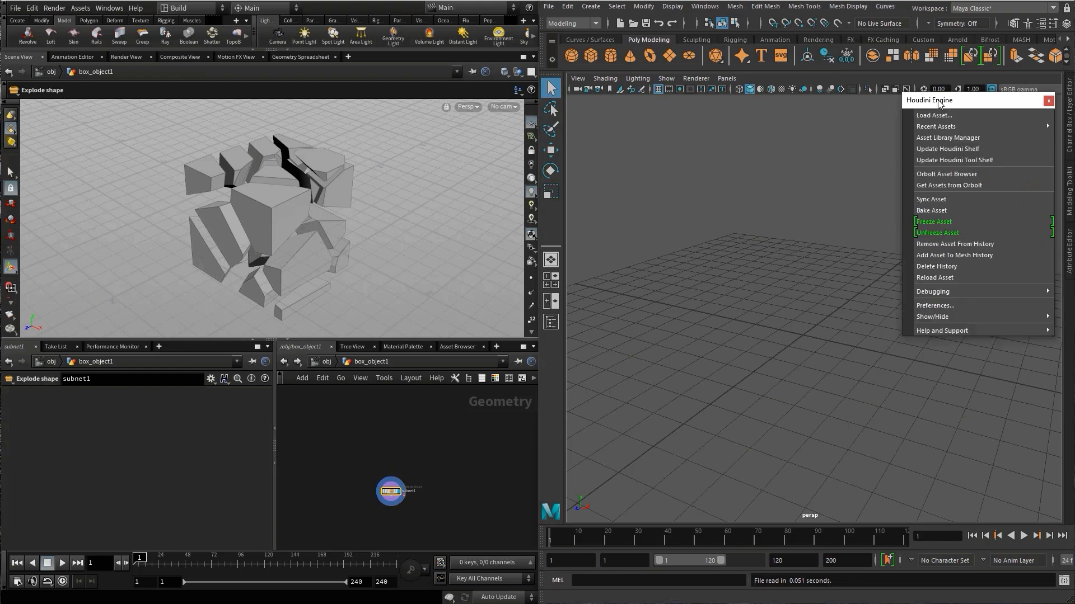
- Switch to Maya, load explode_shape.hda from the project's hda folder through Houdini Engine, and view the asset up close
drag(969, 96, 655, 112)
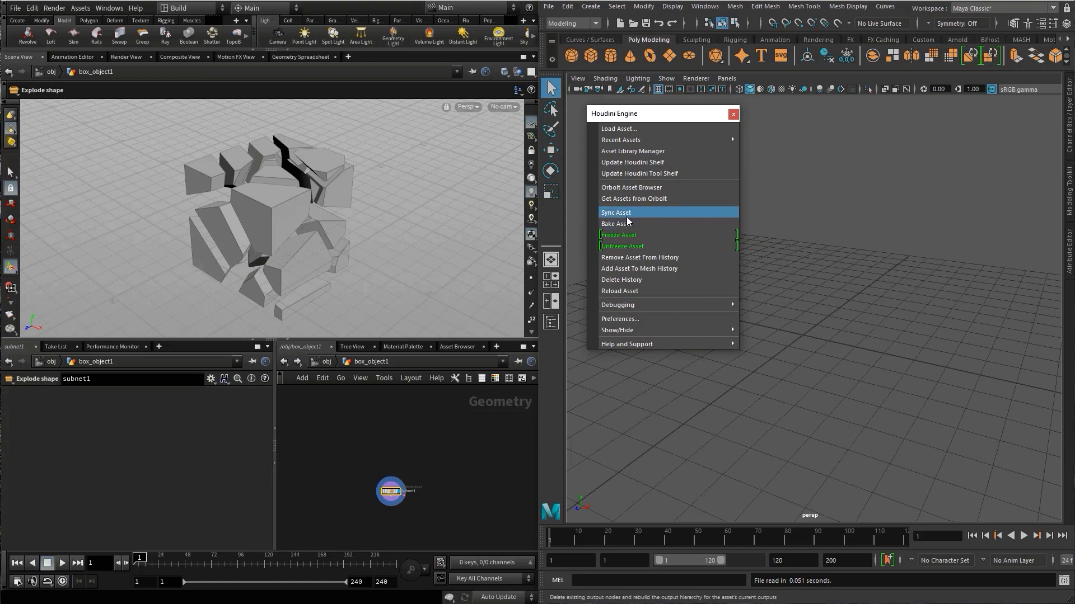
click(629, 129)
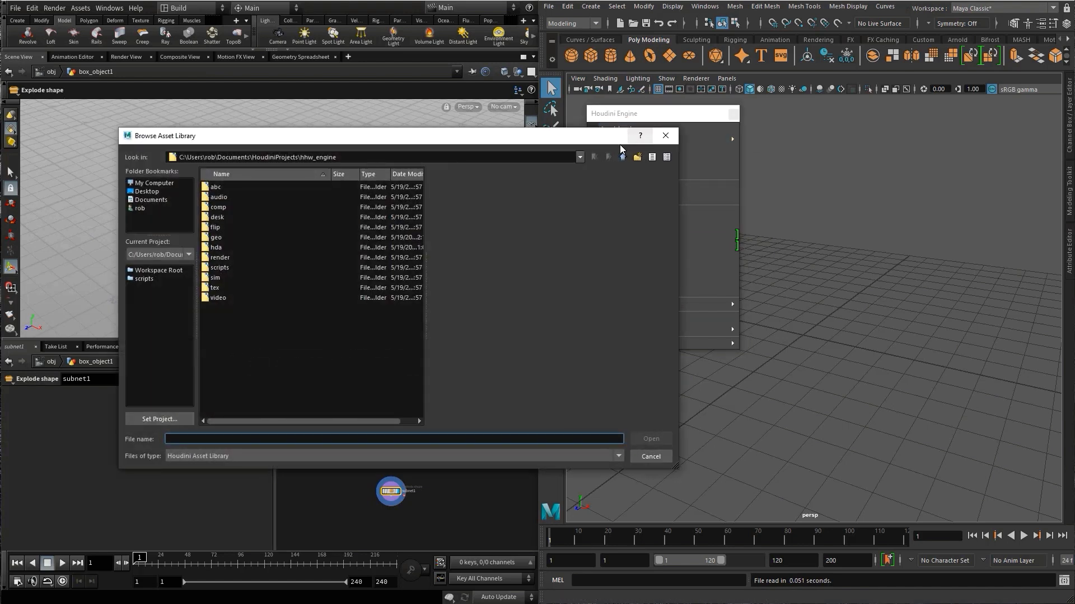
double_click(221, 246)
click(224, 197)
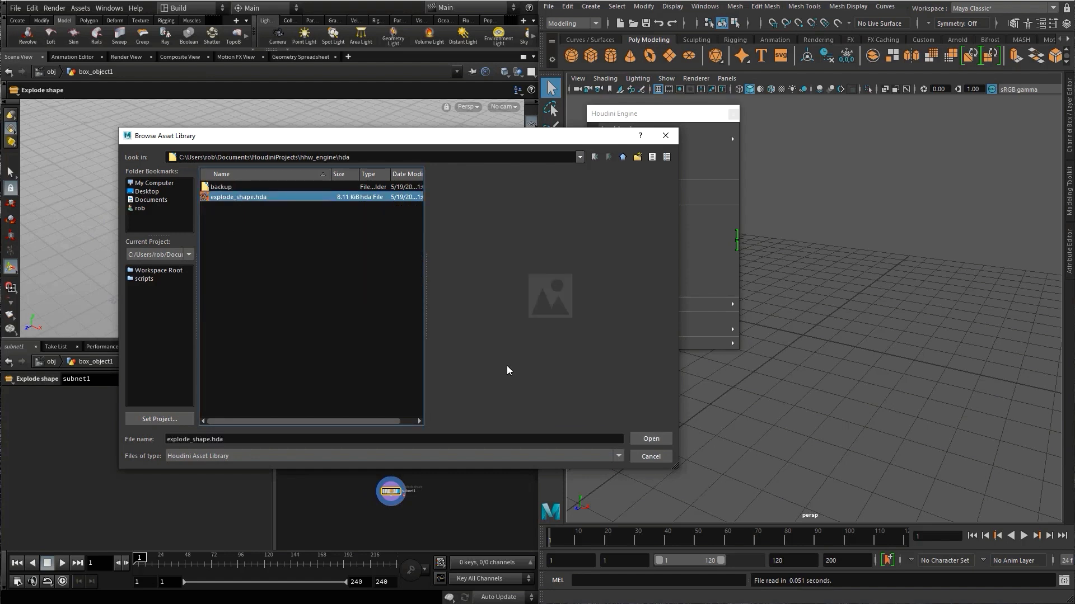
click(642, 437)
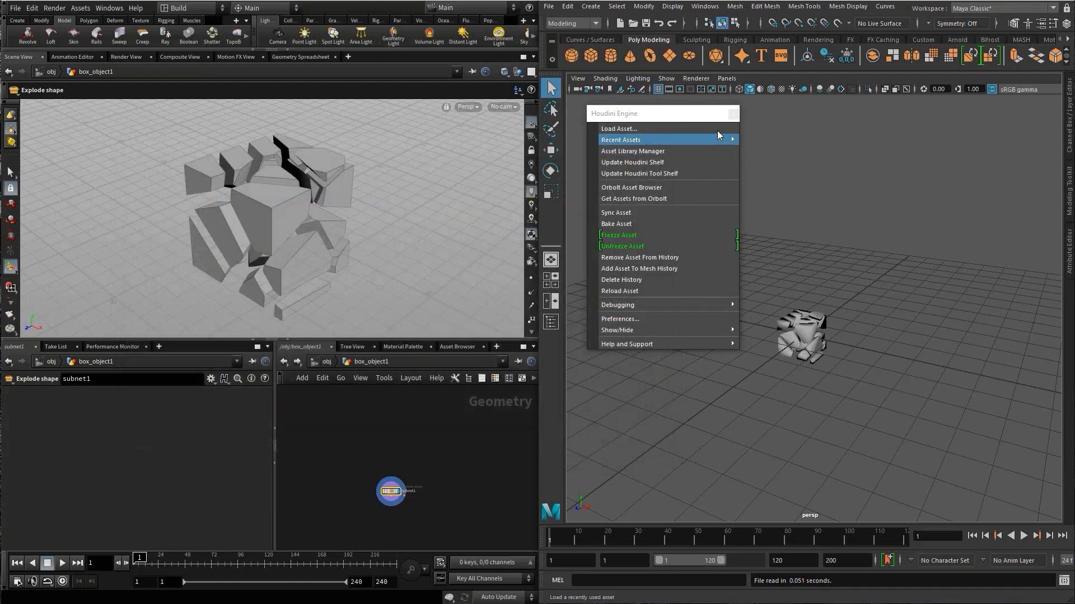
drag(644, 113, 820, 120)
click(908, 120)
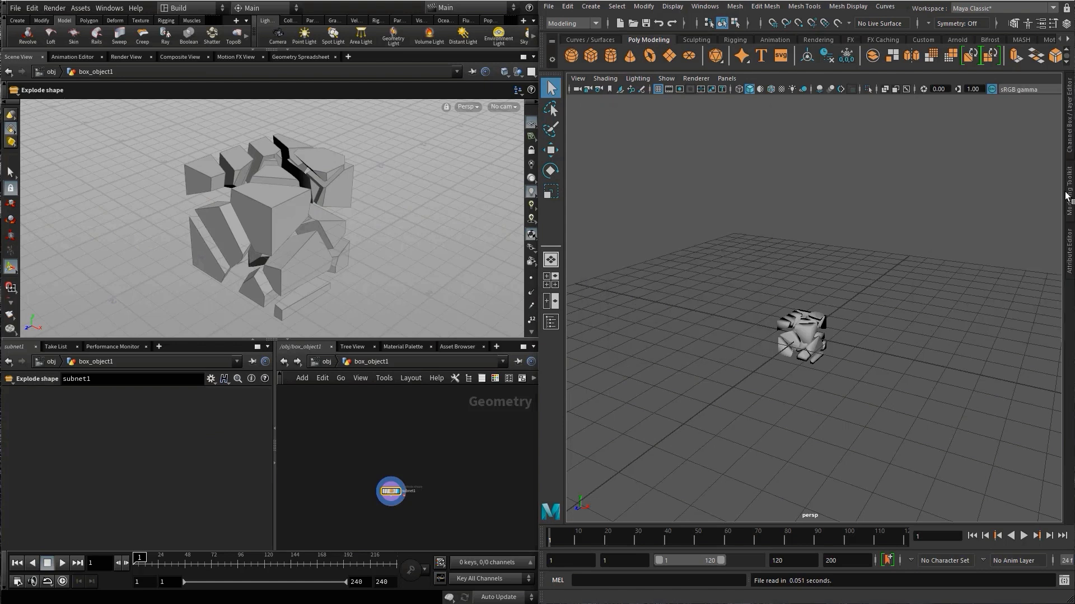
scroll(818, 401, up, 5)
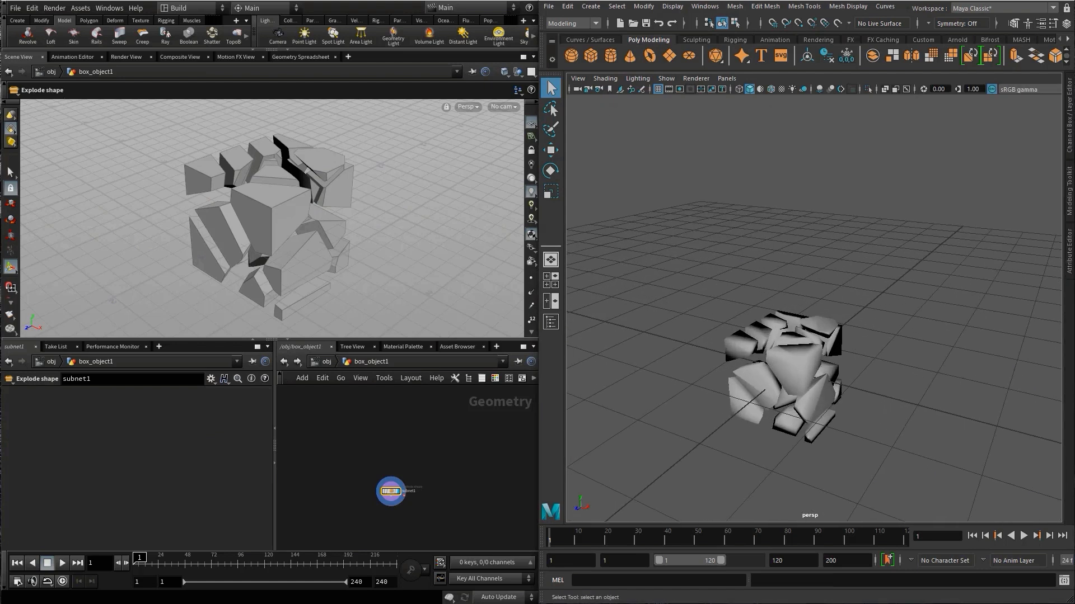
alt+drag(712, 437, 829, 363)
scroll(721, 397, up, 3)
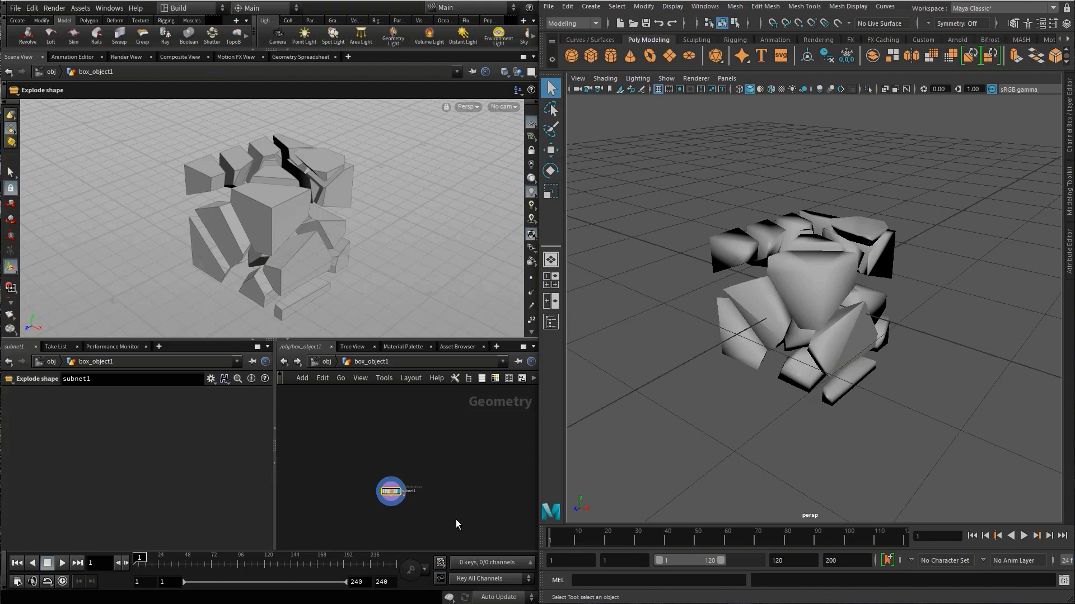
- Back in Houdini, go inside the Explode shape asset and open its type properties for editing
scroll(471, 502, up, 2)
scroll(471, 503, up, 1)
middle_drag(420, 489, 462, 499)
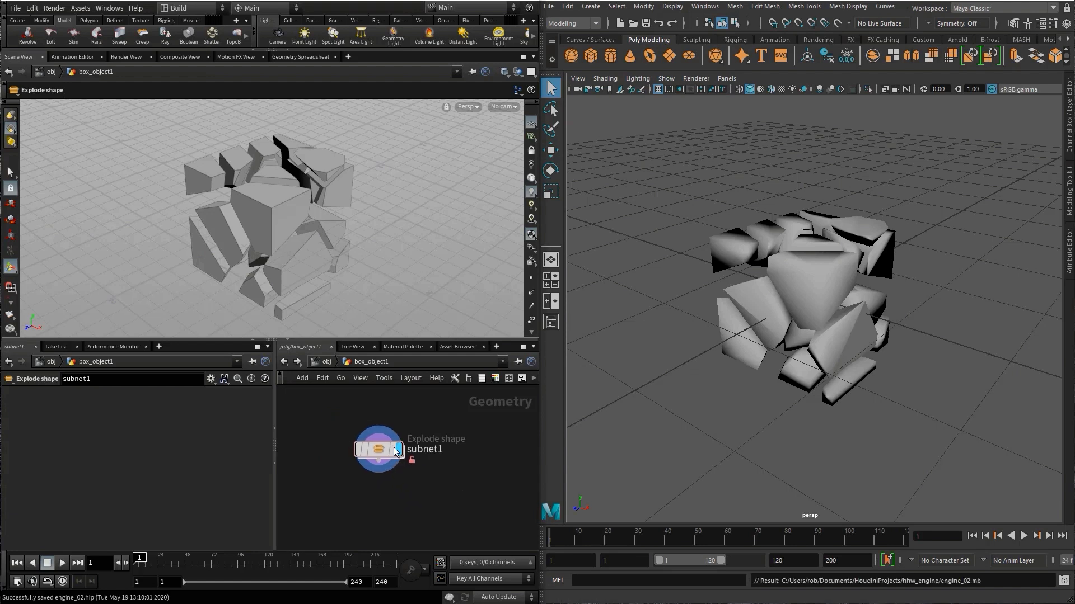
mouse_move(384, 458)
double_click(375, 450)
middle_drag(343, 446, 328, 442)
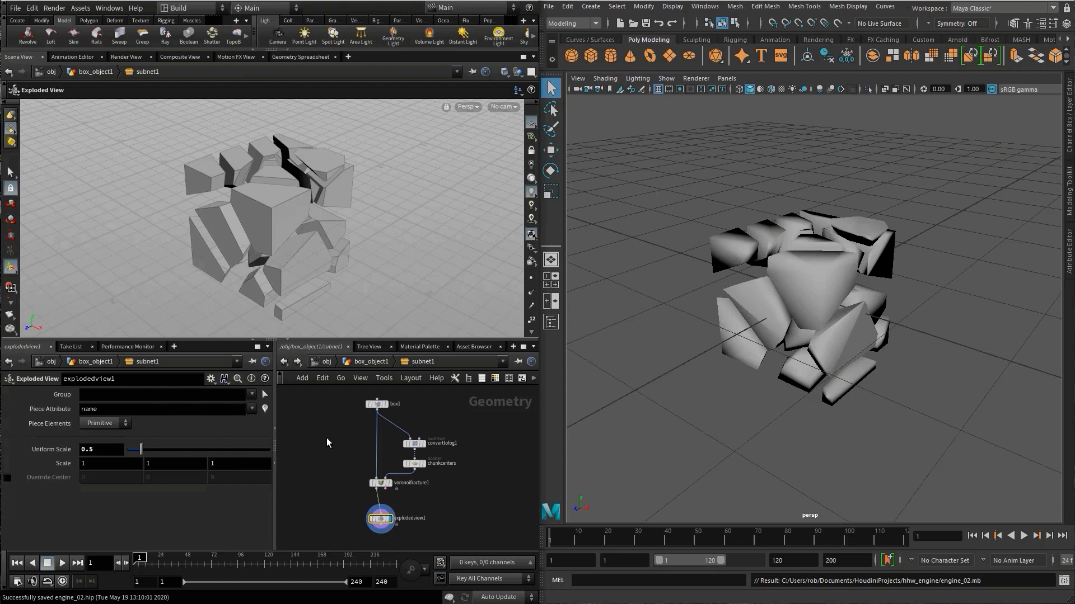
click(80, 8)
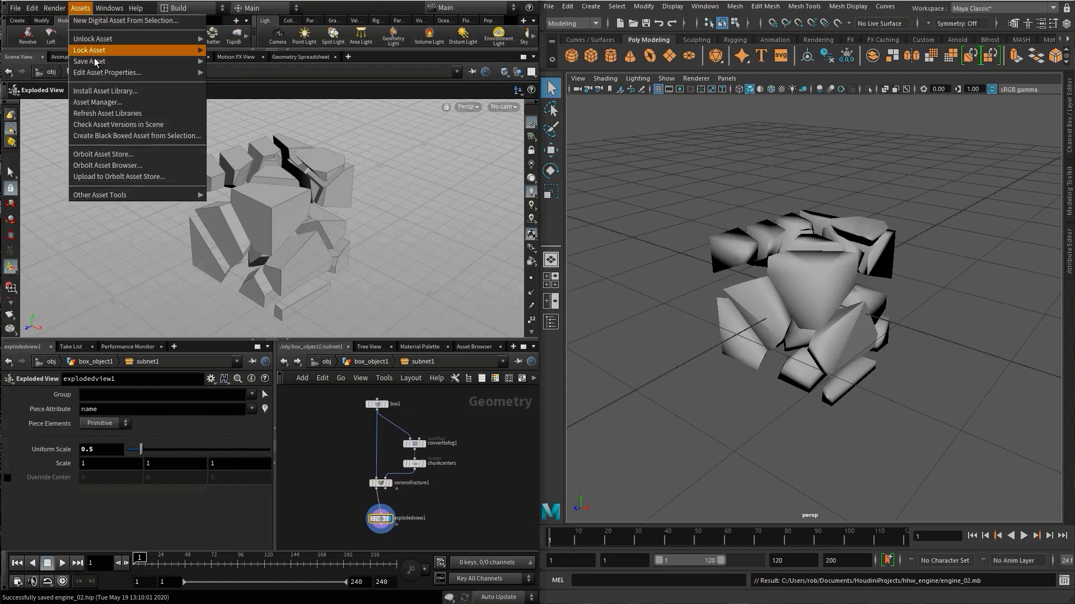
mouse_move(119, 73)
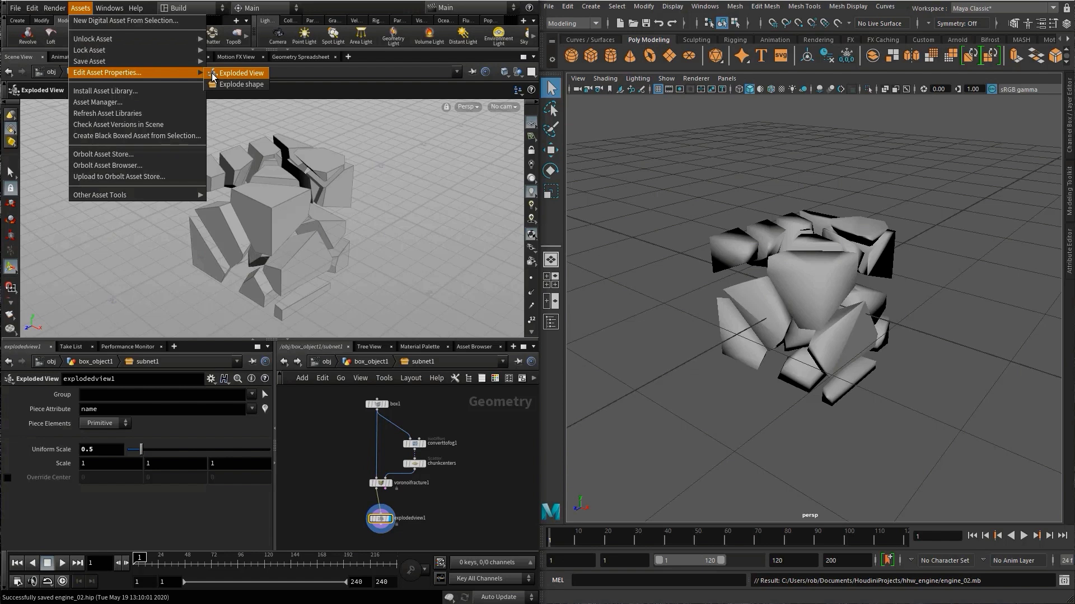
click(230, 84)
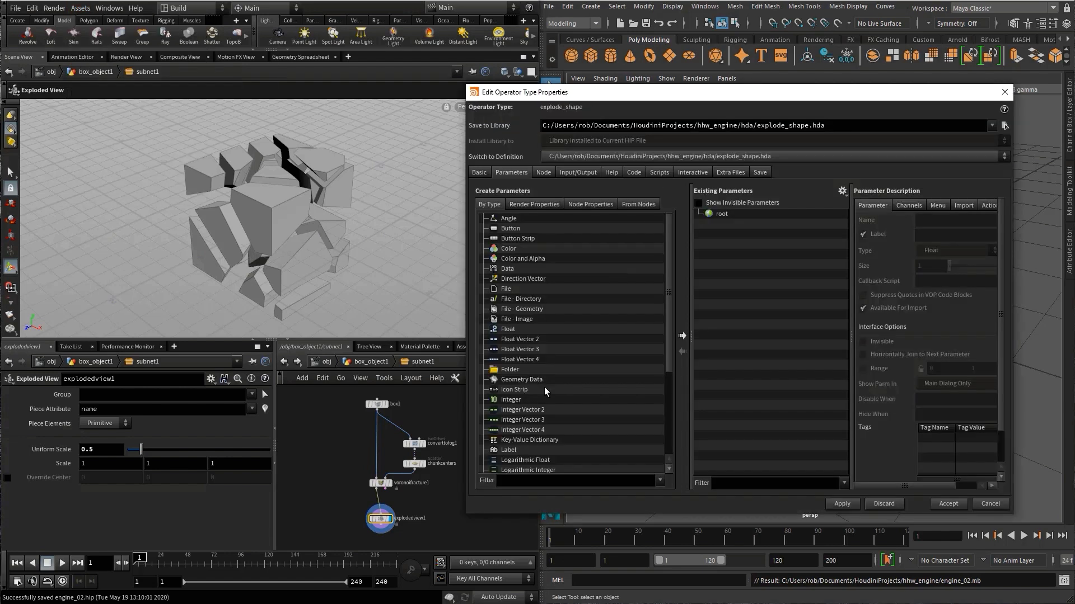
- Expose the chunkcenters node's Force Total Count as an asset parameter labelled "Number of Pieces"
click(414, 463)
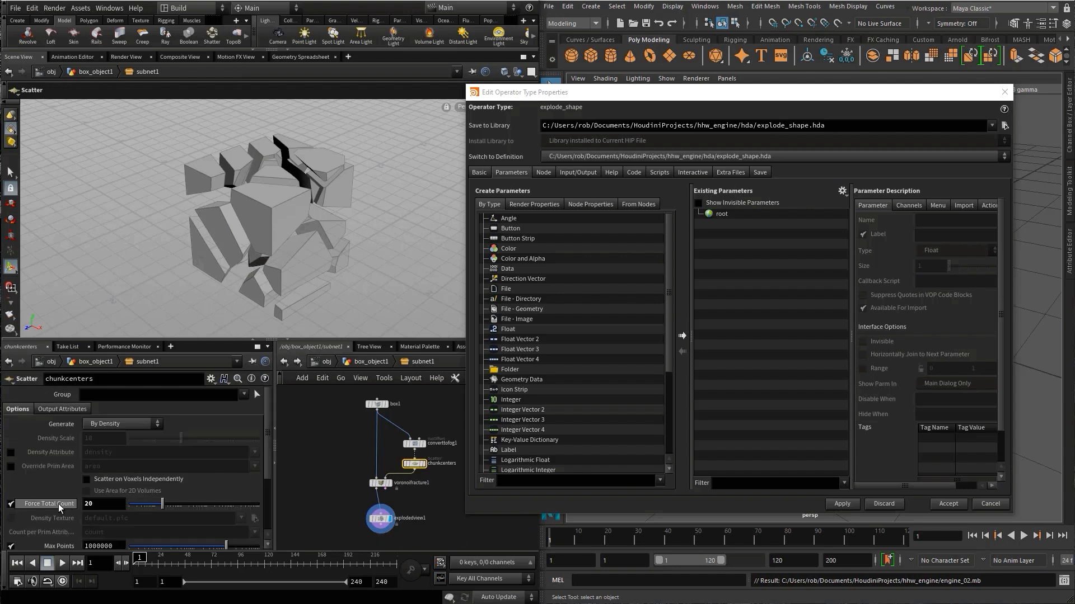
drag(712, 237, 720, 213)
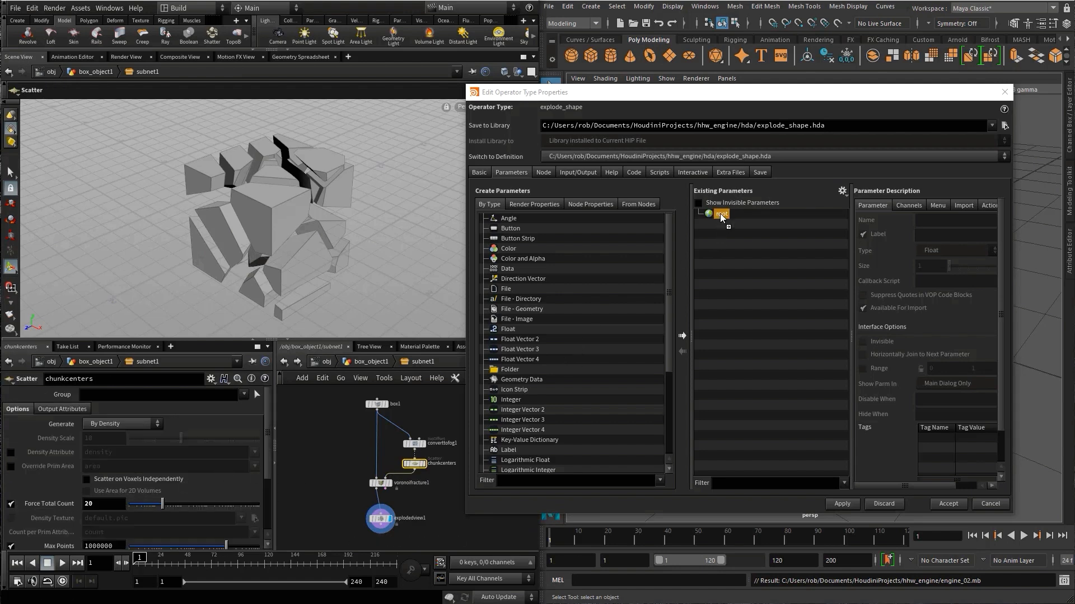
drag(989, 236, 887, 222)
text(Nu)
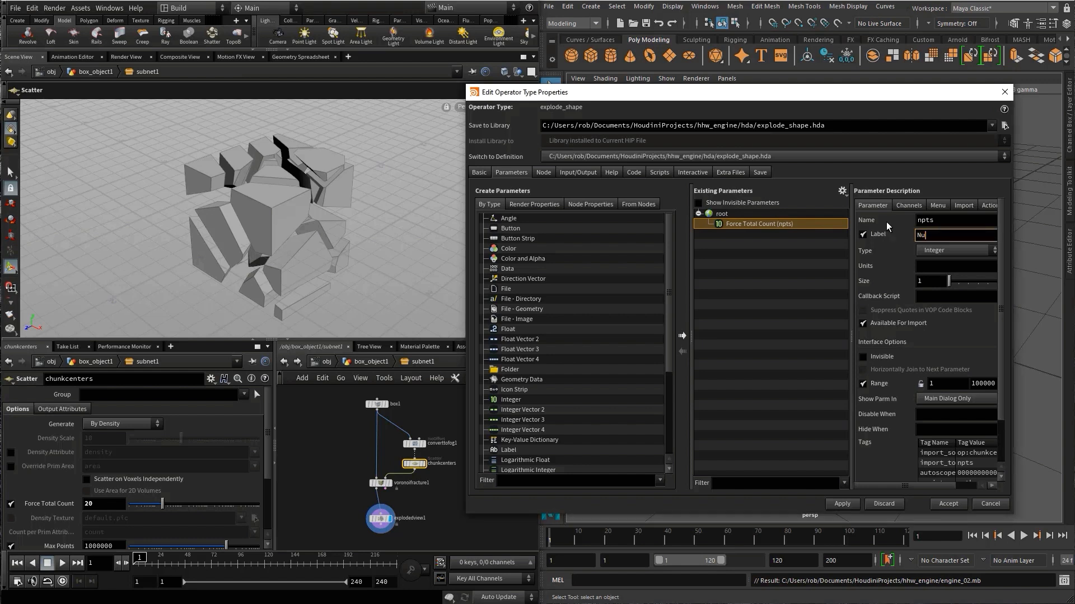
text(mber of Pieces)
key(Return)
- Expose the explodedview1 node's Uniform Scale on the asset, replace "Uniform" with "Explode" in its label, and accept the properties
click(429, 503)
click(381, 518)
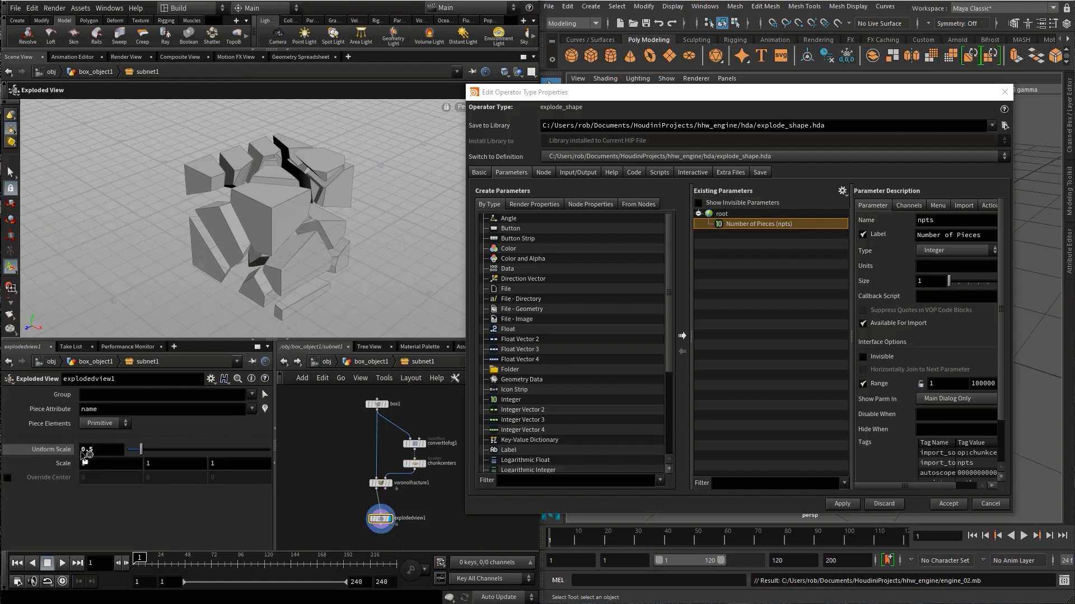
drag(873, 283, 728, 222)
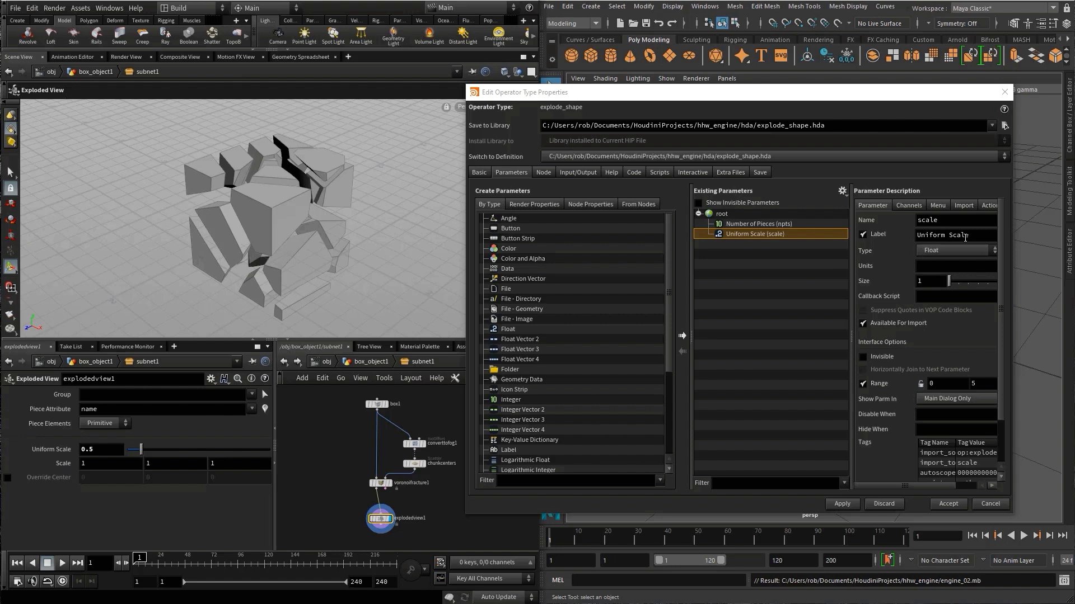
drag(945, 235, 906, 236)
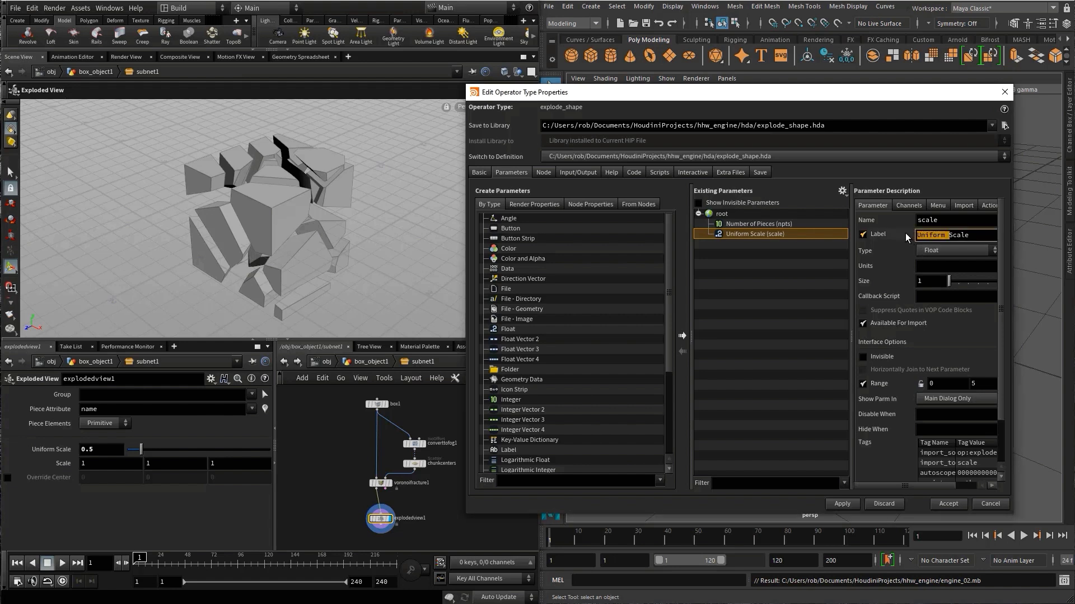
text(Explode)
click(947, 505)
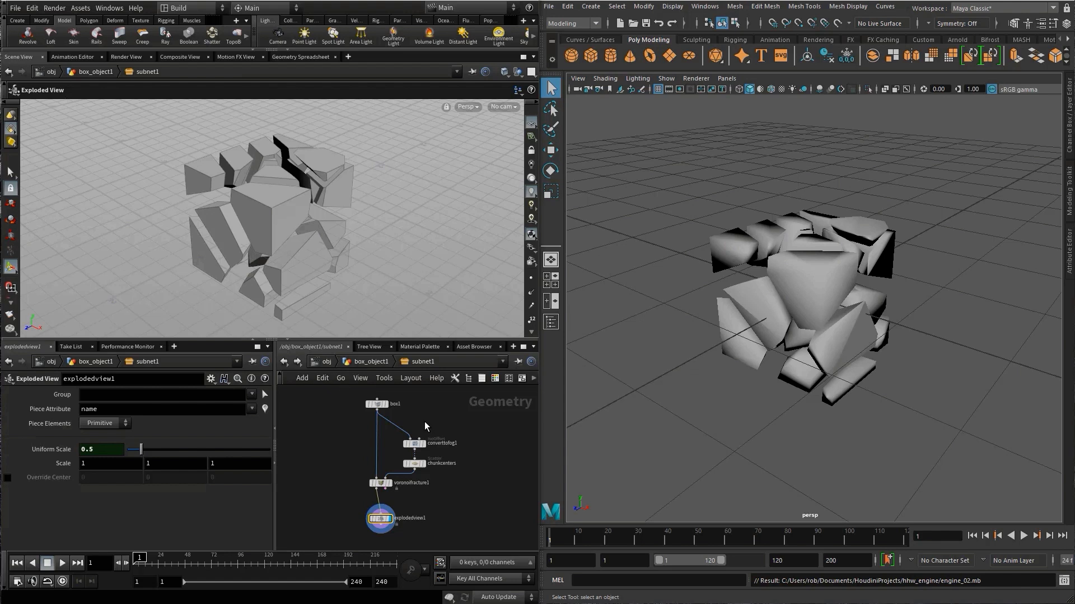
- Save the Explode shape asset's definition to its library file
click(80, 8)
mouse_move(105, 61)
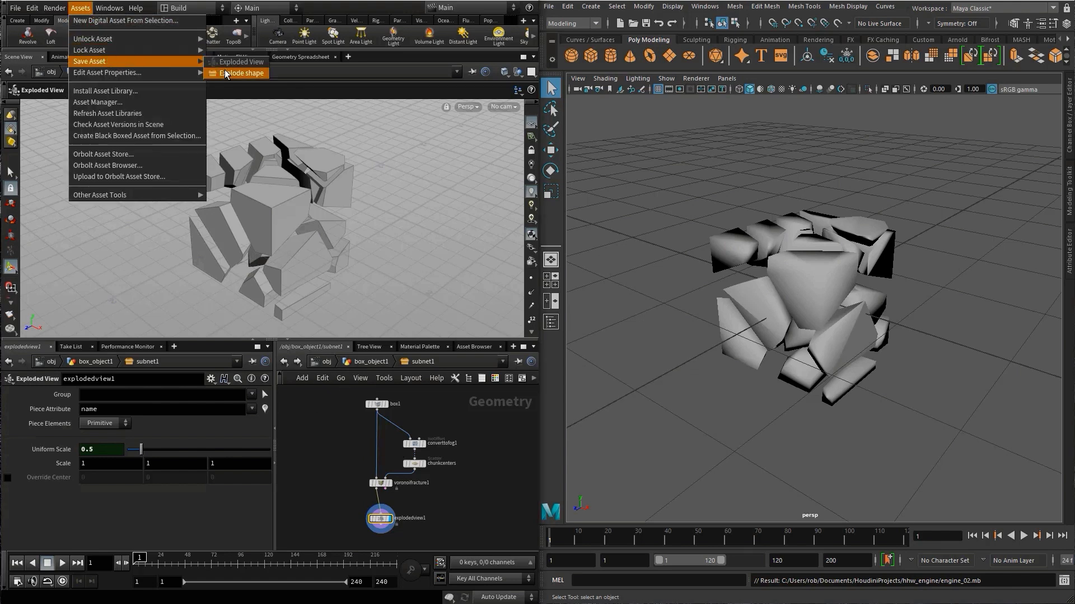
click(224, 73)
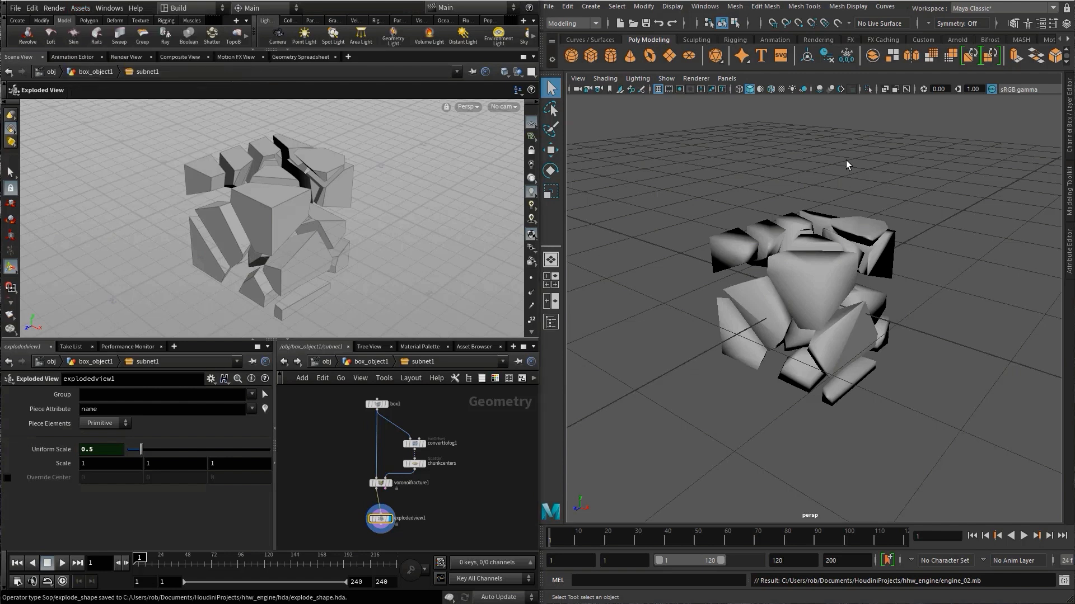
- In Maya, select explode_shape1 from the scene hierarchy and reload the asset to pick up its updated definition
click(551, 322)
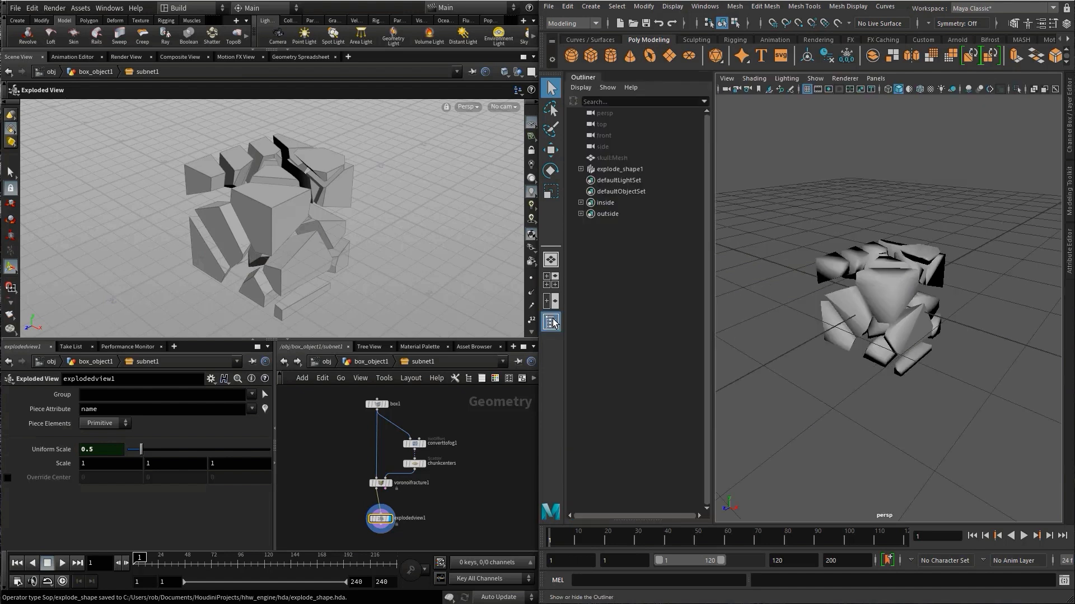
click(581, 169)
click(621, 169)
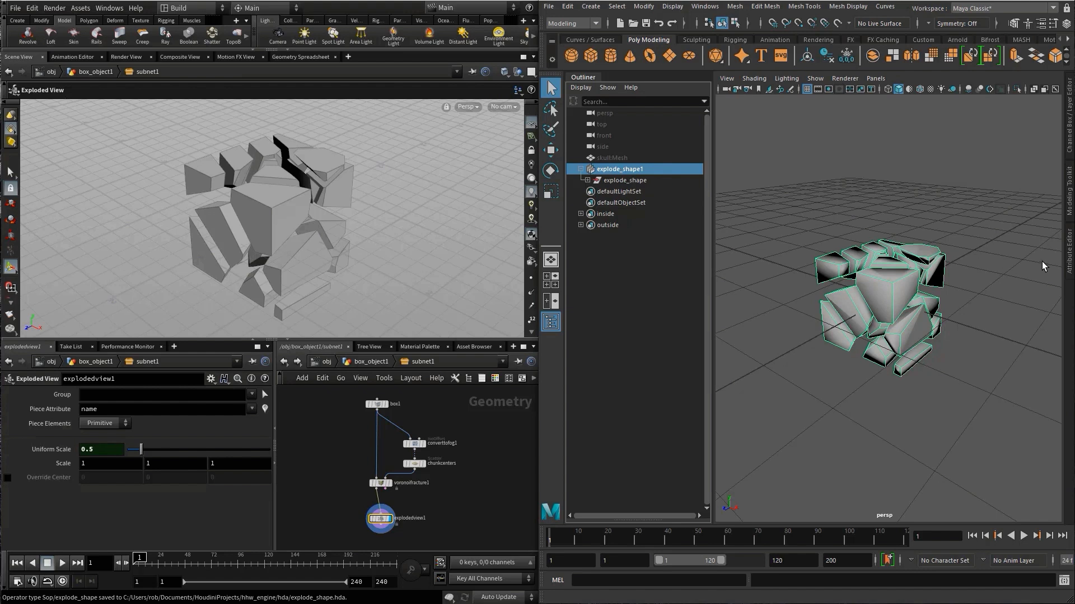
click(548, 323)
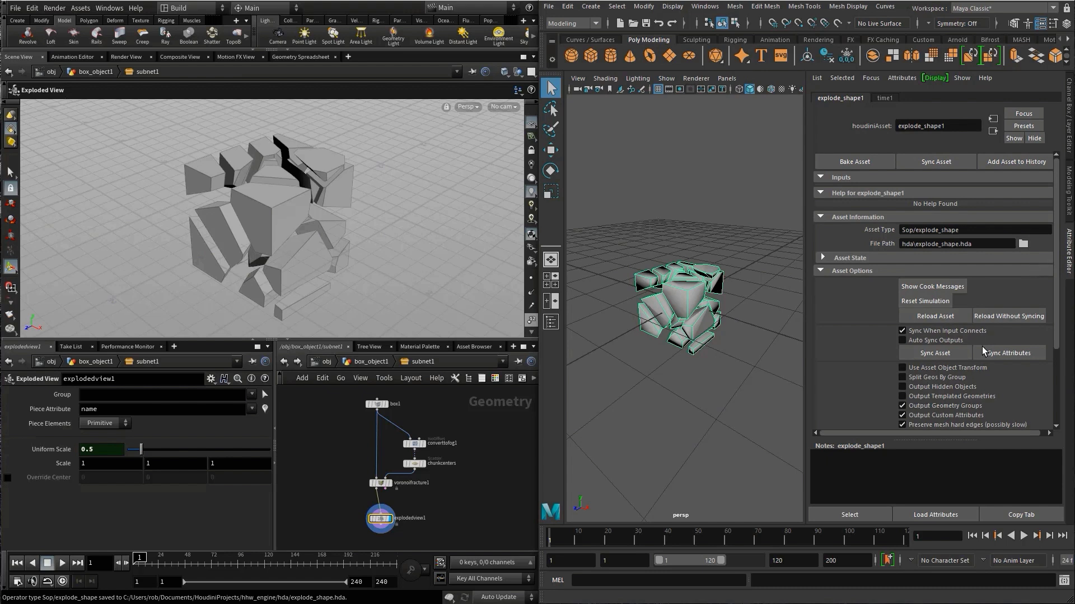
click(931, 314)
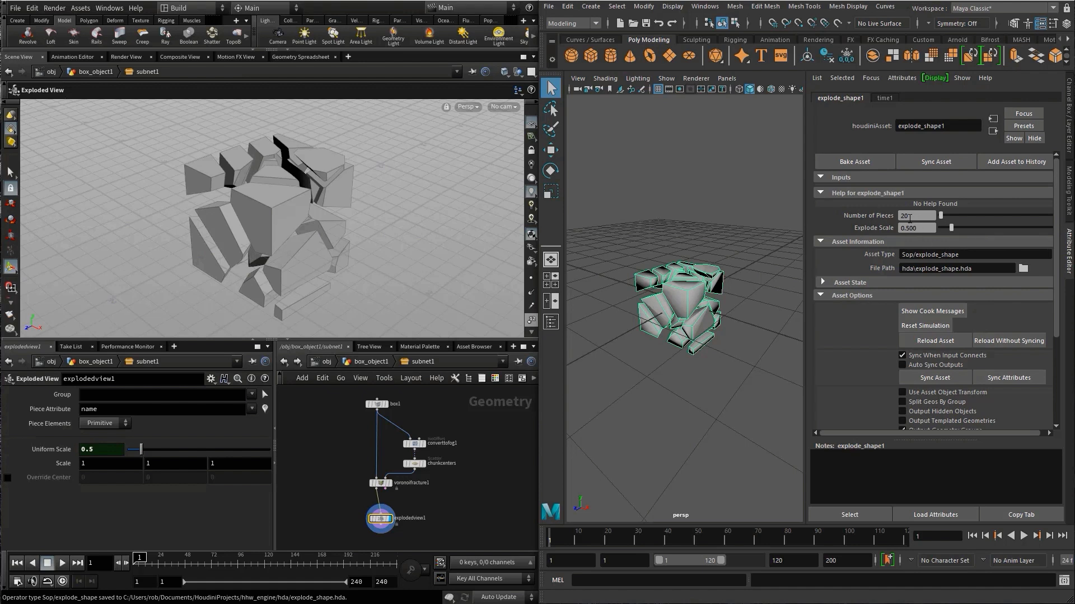
- Set explode_shape1's Number of Pieces to 40 and its Explode Scale to about 2.398, and save the Maya scene
drag(909, 216, 891, 213)
text(40)
key(Return)
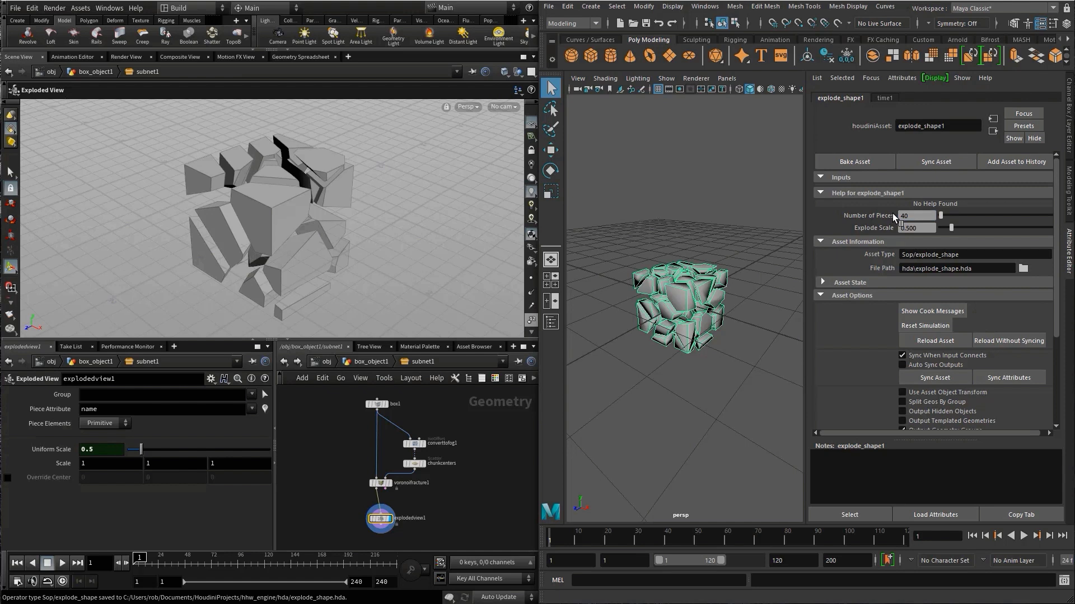
mouse_move(952, 227)
mouse_down()
mouse_move(1053, 227)
mouse_move(954, 232)
mouse_move(1002, 234)
mouse_move(986, 232)
mouse_up()
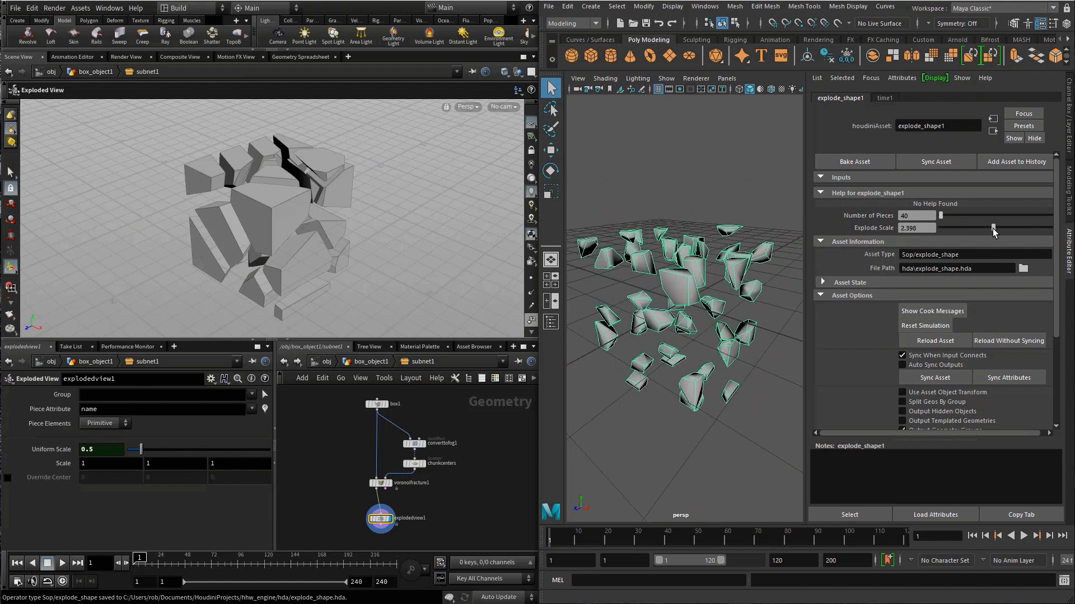
key(ctrl+s)
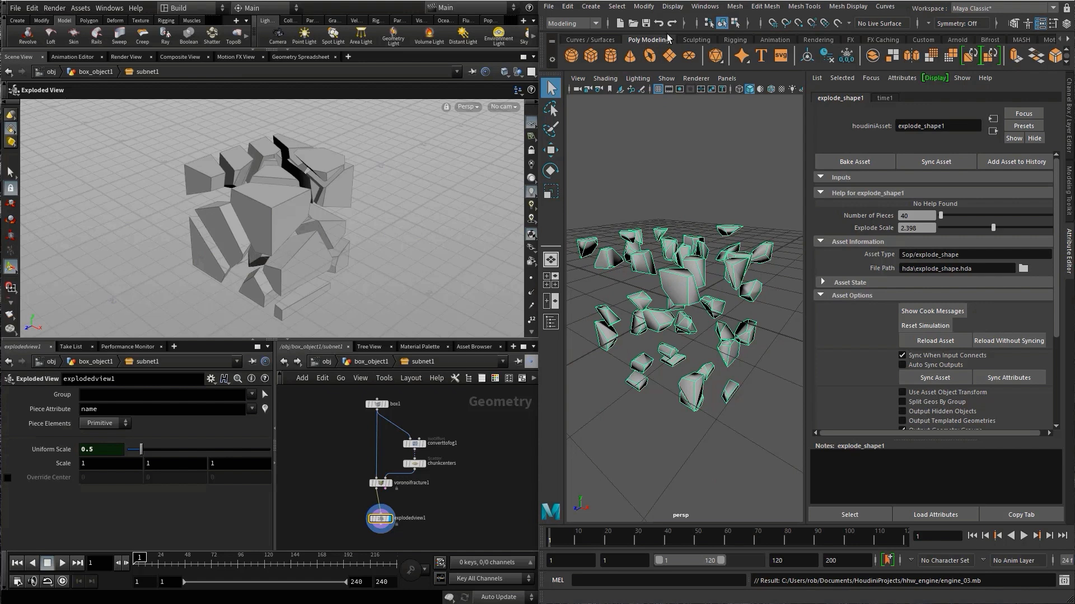
- Back in Houdini, edit the Explode shape asset's type properties to allow a maximum of 1 input, and accept them
scroll(489, 442, up, 5)
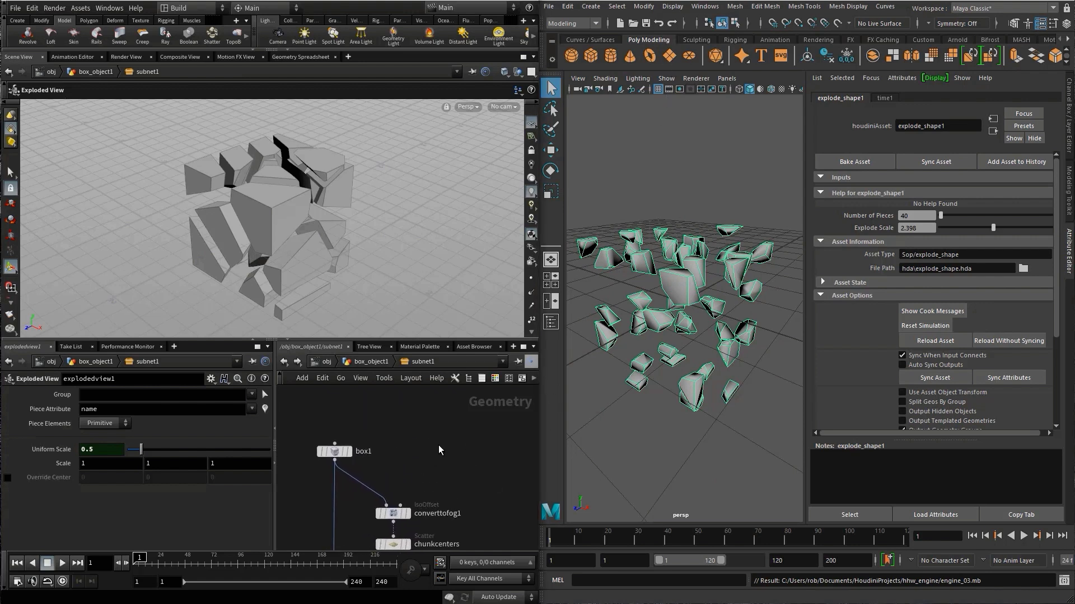
click(80, 8)
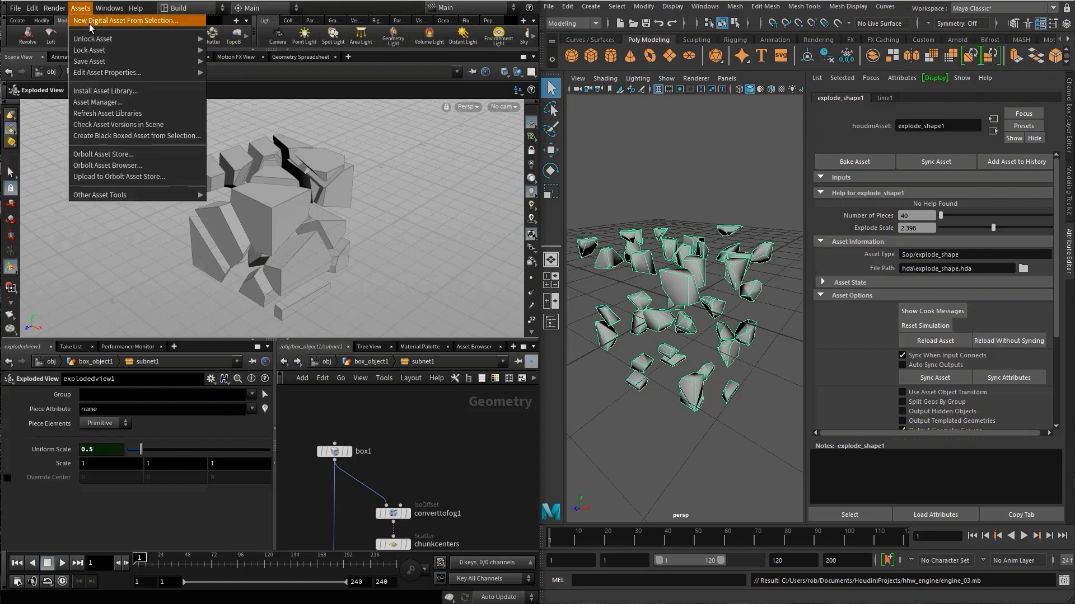
mouse_move(89, 38)
mouse_move(180, 71)
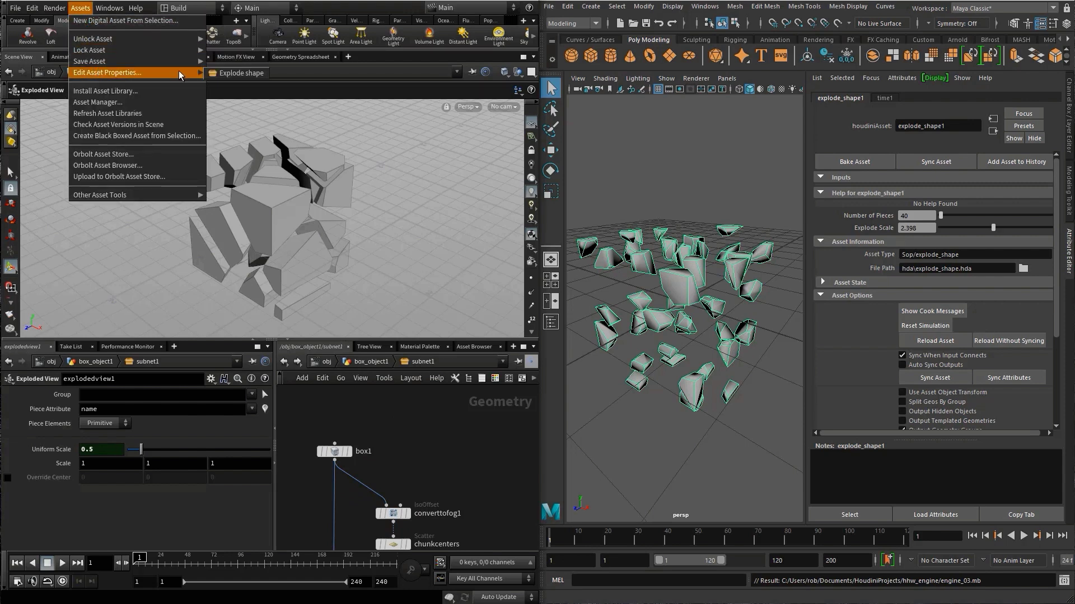
click(213, 71)
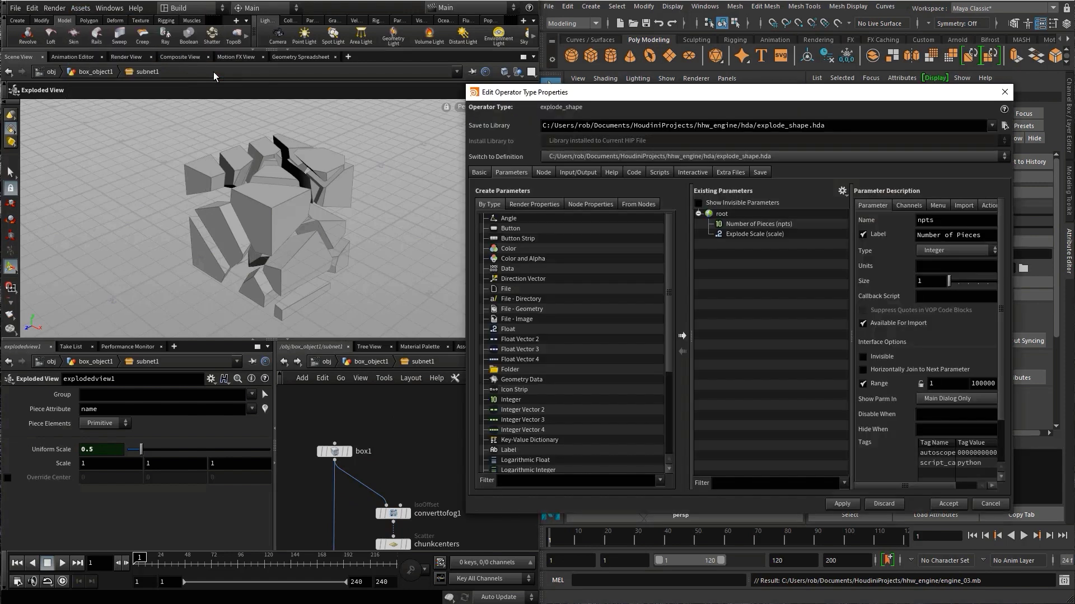
click(481, 170)
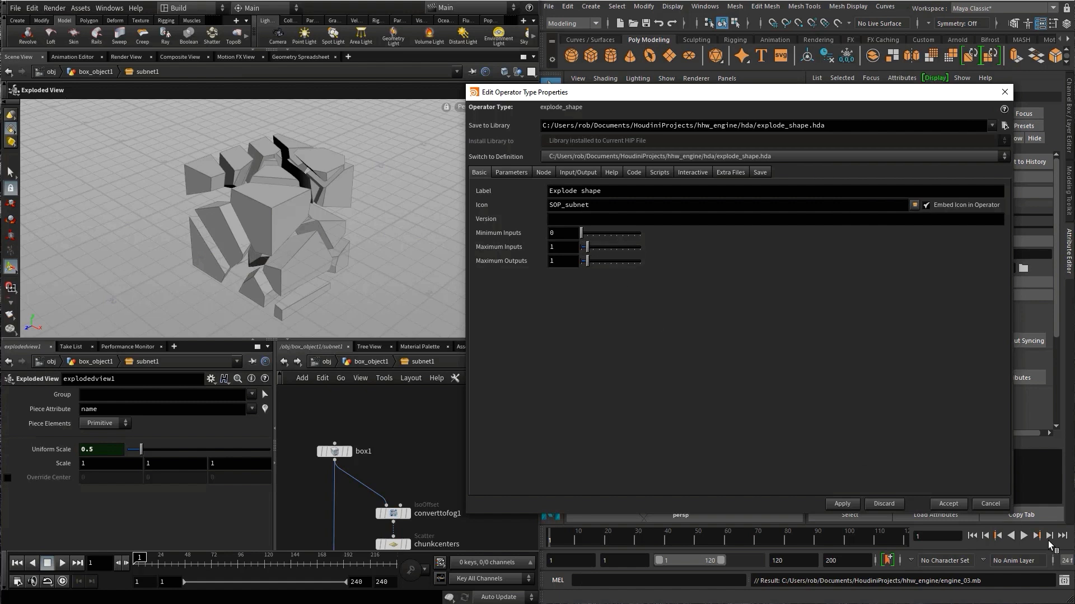
click(956, 502)
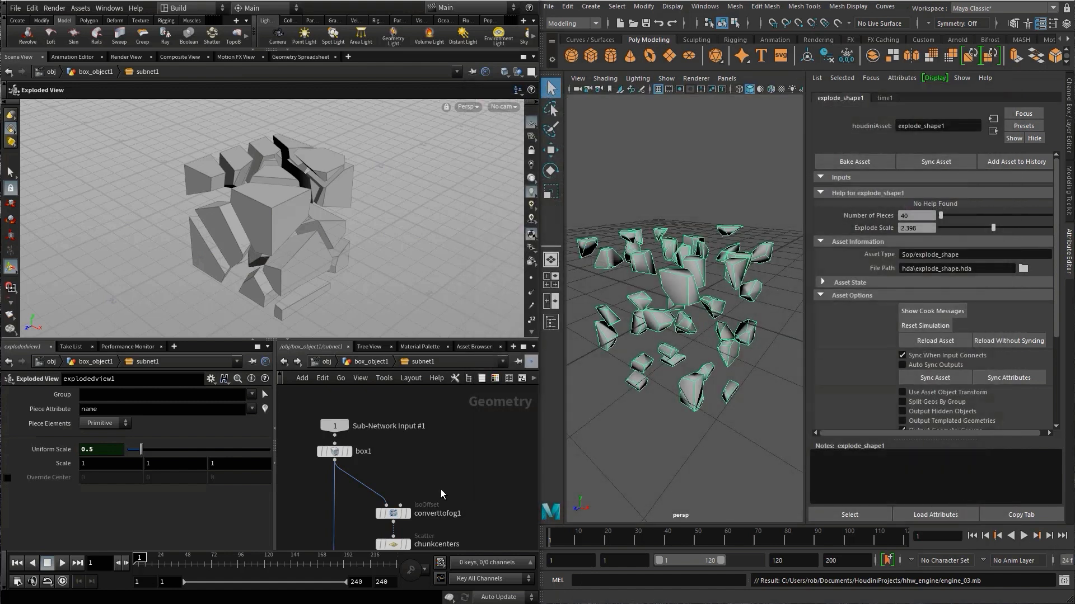
- Move the Sub-Network Input and box1 apart, and insert a Switch node on the wire running down from box1
drag(335, 426, 446, 427)
drag(337, 448, 334, 416)
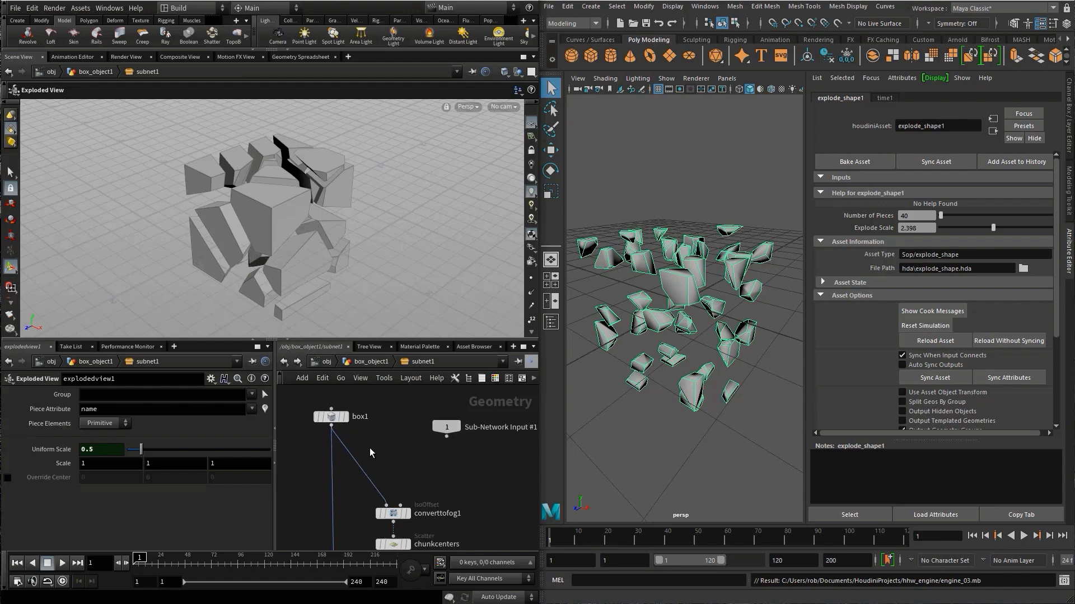
key(Tab)
text(swi)
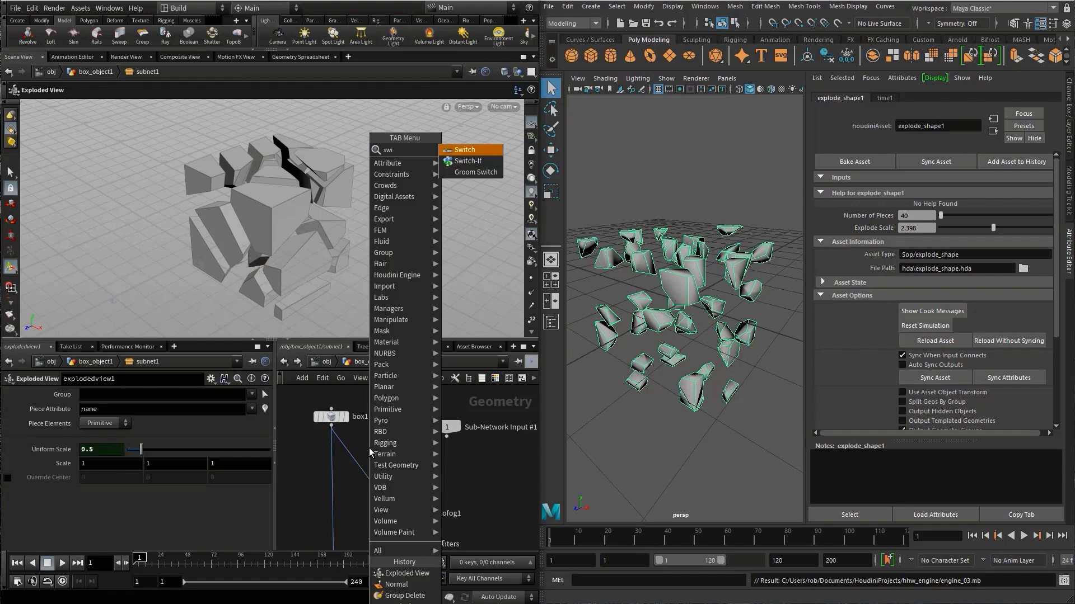
key(Return)
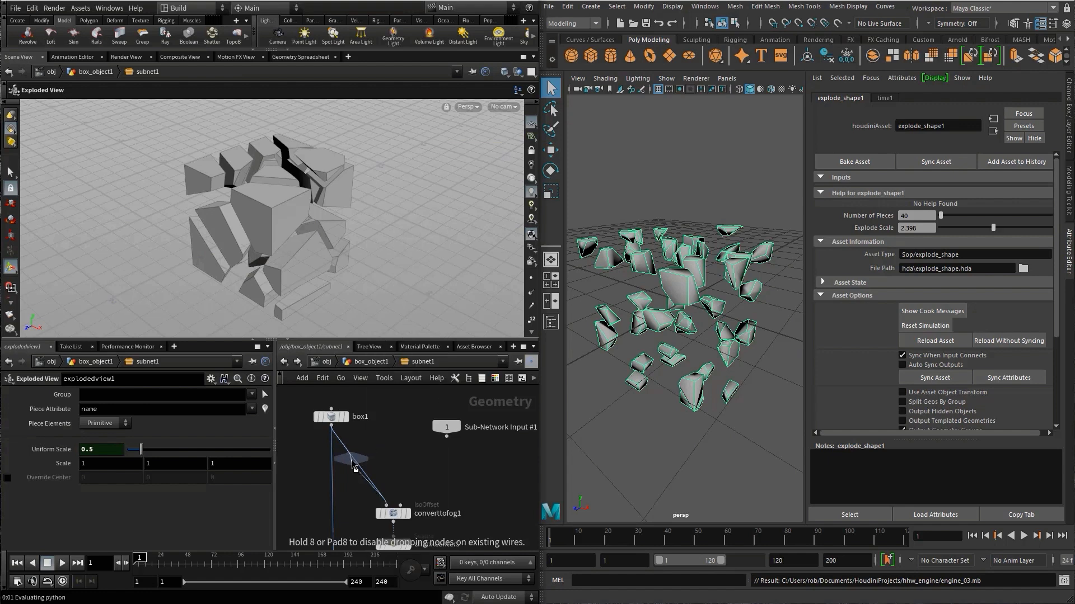
click(335, 463)
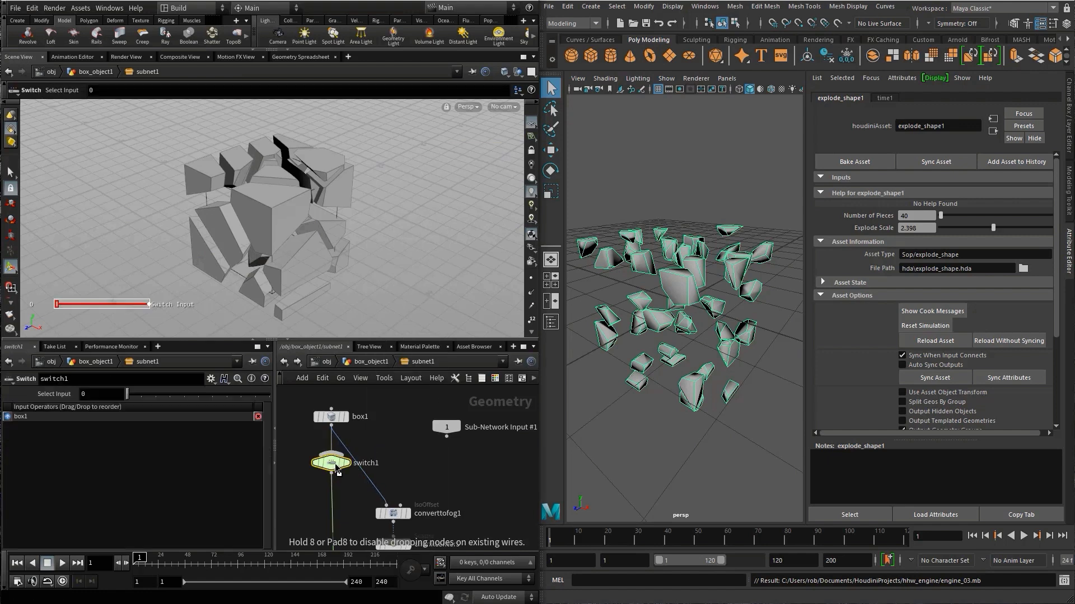
- Wire the switch's output into converttofog1 and connect Sub-Network Input #1 as the switch's second input
click(332, 474)
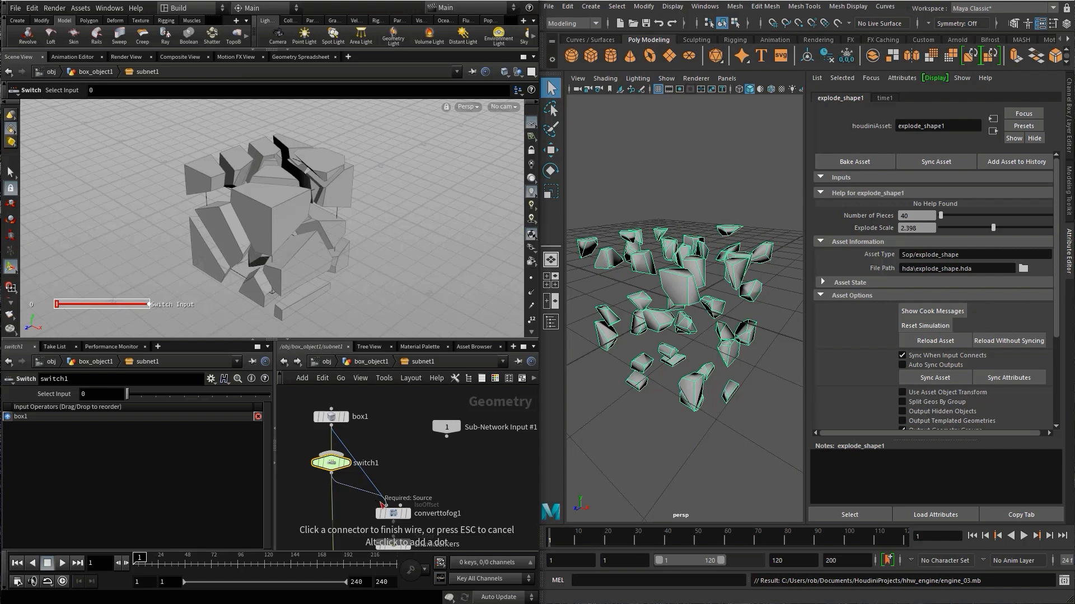
click(387, 504)
drag(446, 437, 334, 459)
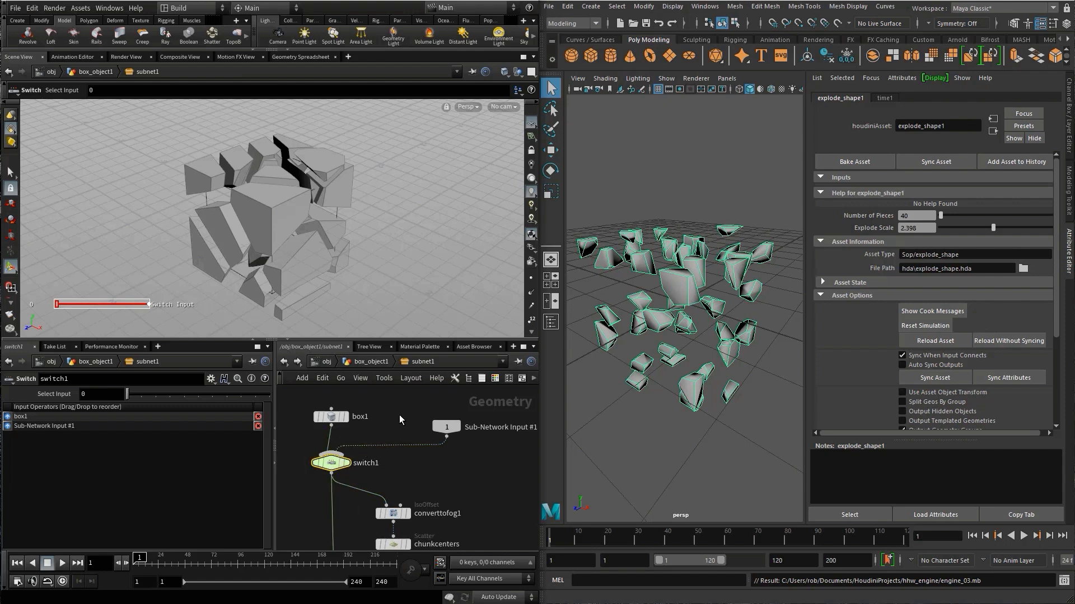
- Go up to the box_object1 level, add a Torus node, and connect it to the Explode shape asset's input
click(371, 362)
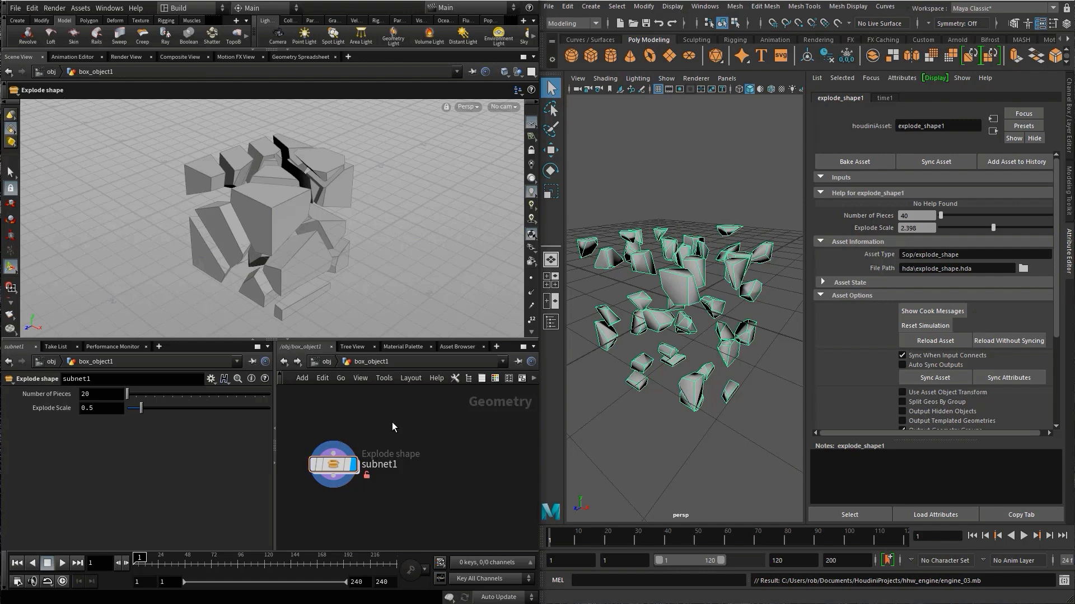
key(Tab)
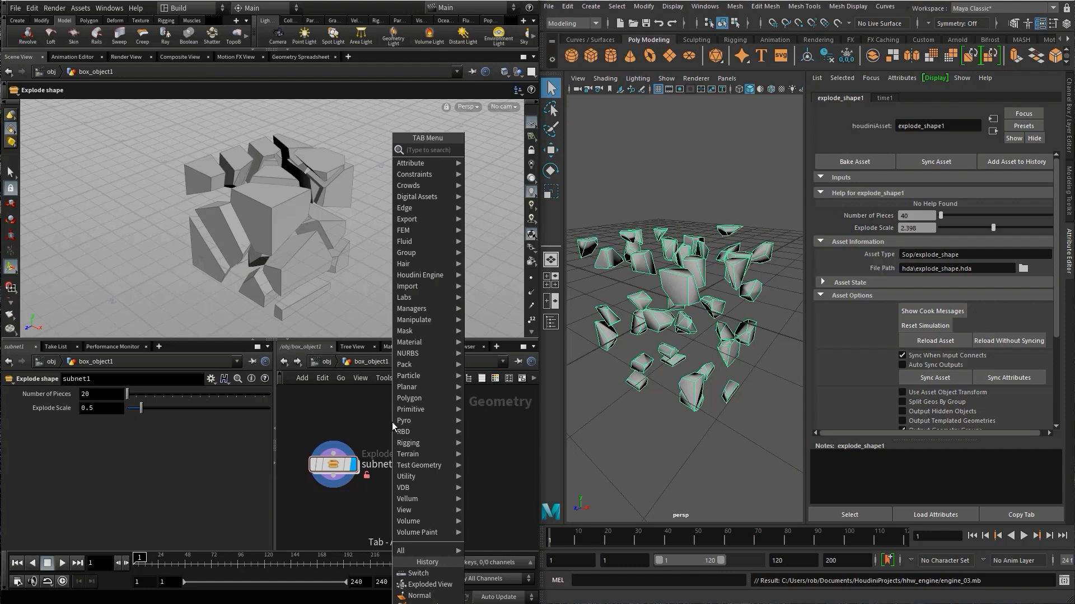
text(explode)
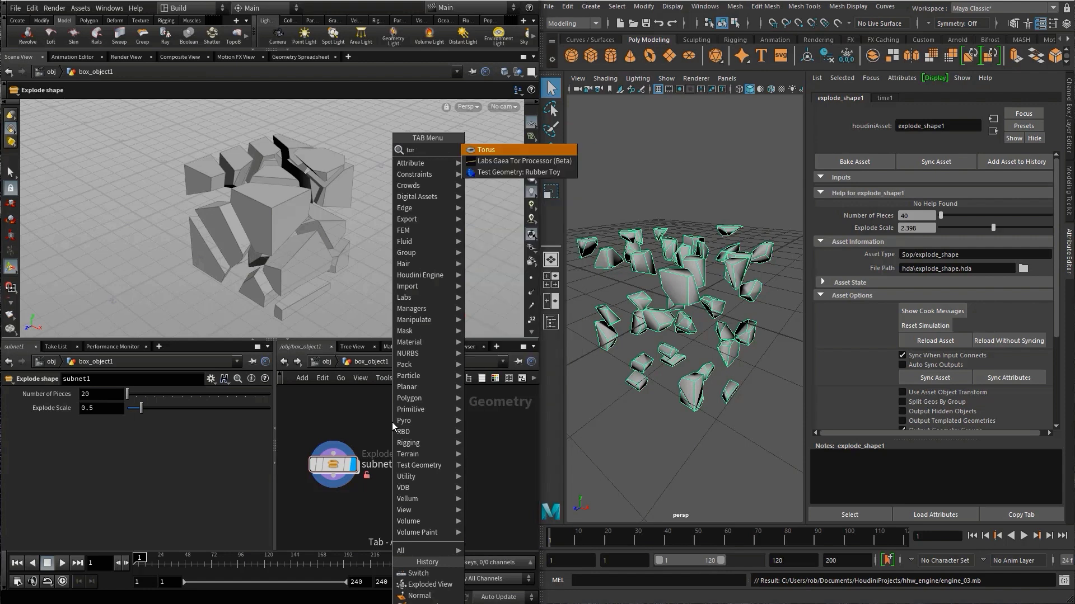
key(Return)
click(391, 418)
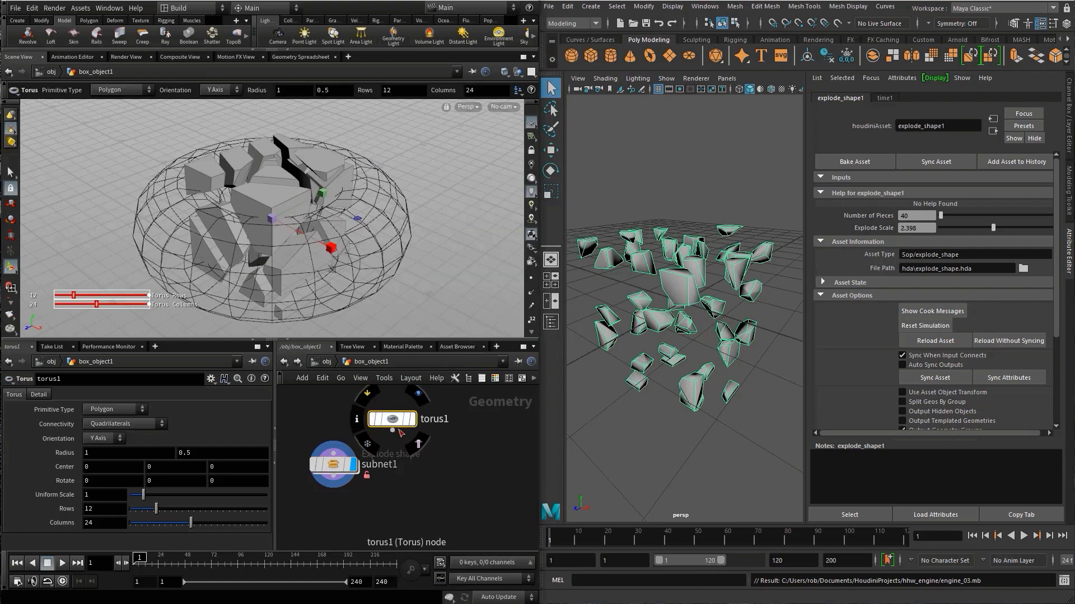
click(393, 430)
click(334, 447)
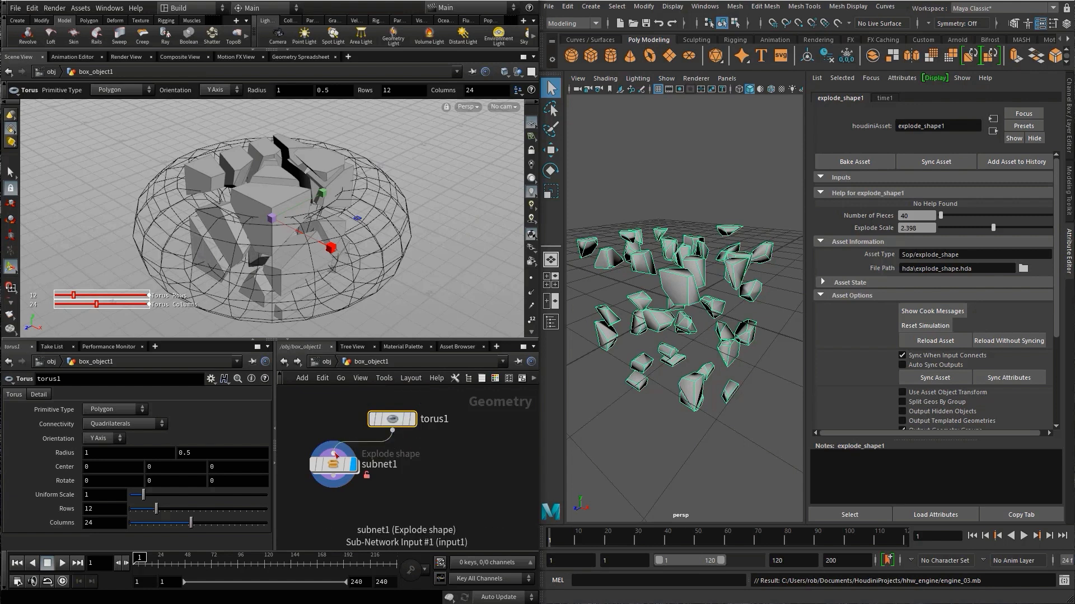
click(337, 467)
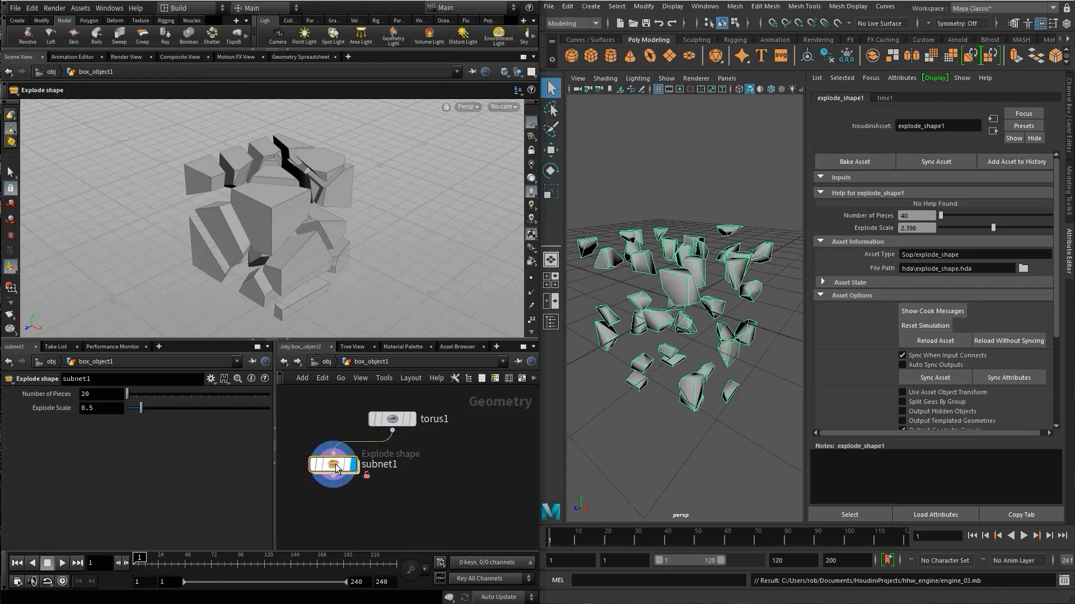
- Go inside the Explode shape asset and test switch1 by setting Select Input to 1, then return it to 0
double_click(338, 468)
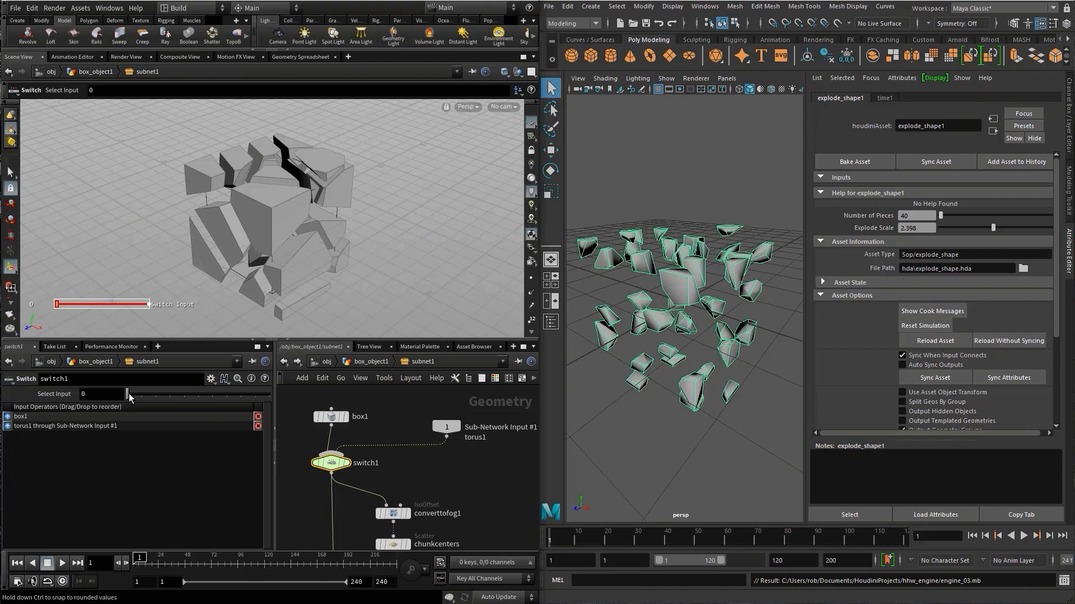
drag(128, 394, 143, 394)
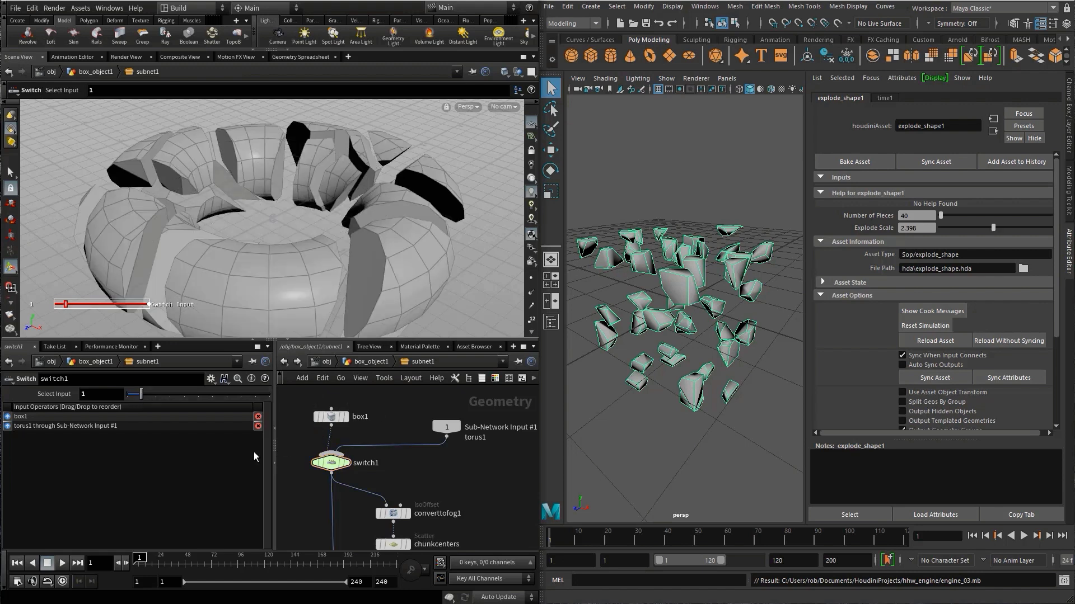
drag(141, 395, 128, 396)
- Open the Explode shape asset's type properties and expose switch1's Select Input as an asset parameter
middle_drag(391, 474, 394, 457)
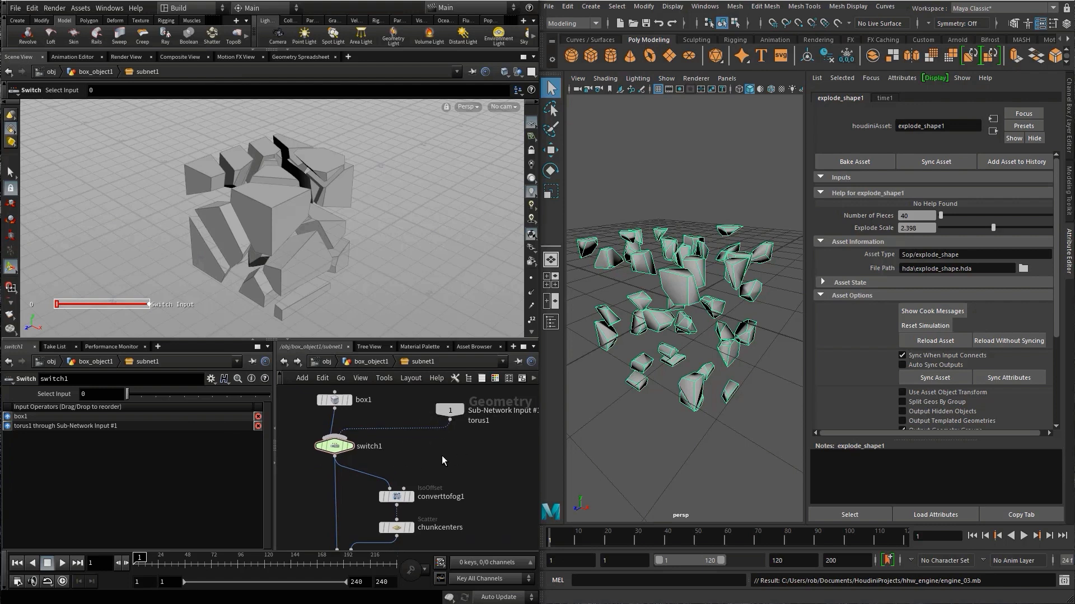
mouse_move(347, 465)
click(80, 8)
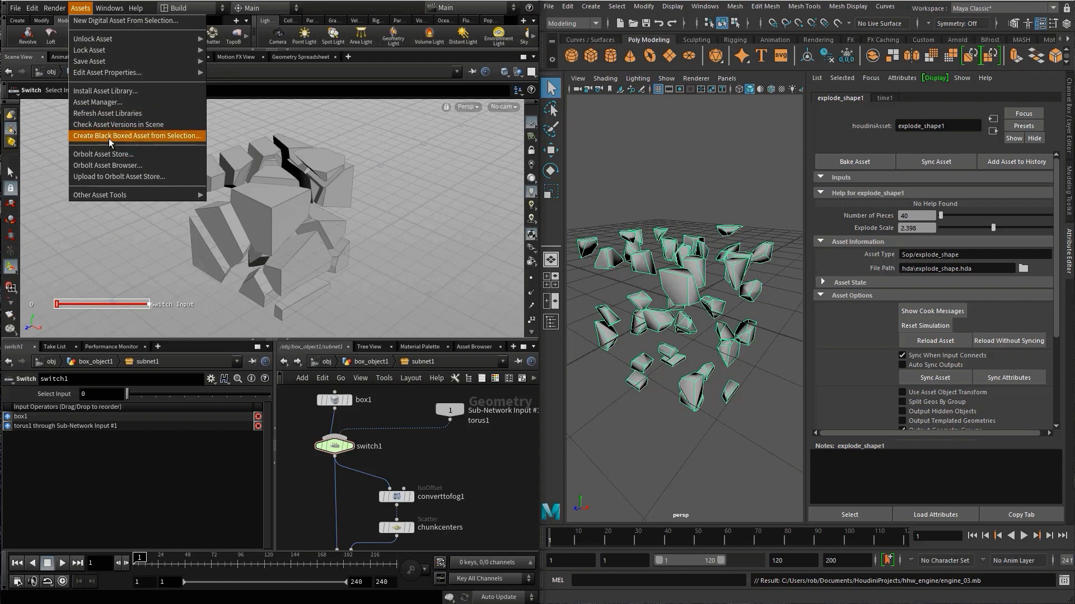
mouse_move(204, 74)
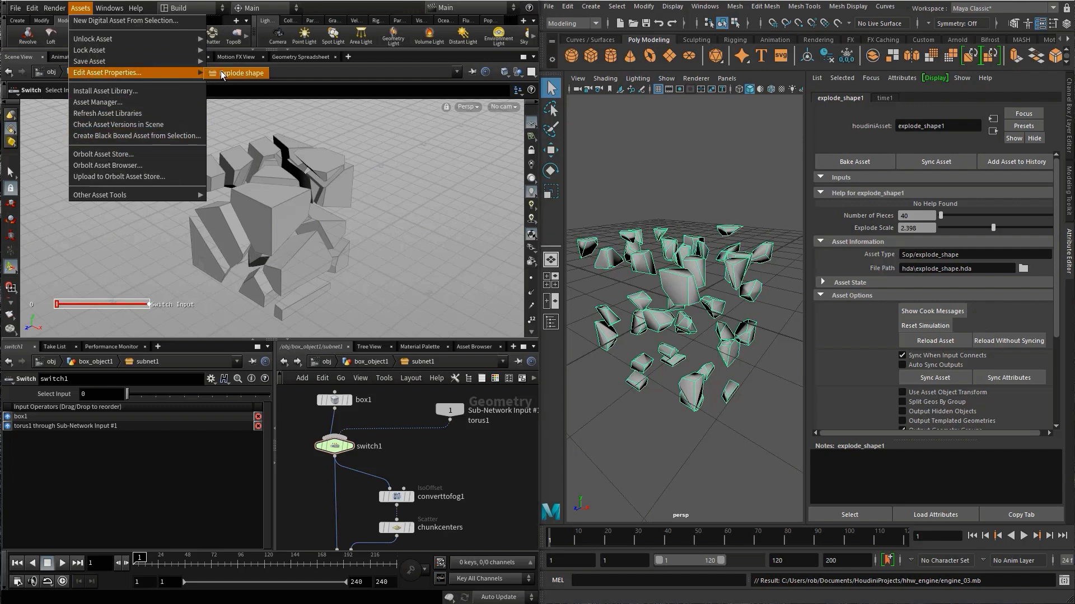
click(238, 72)
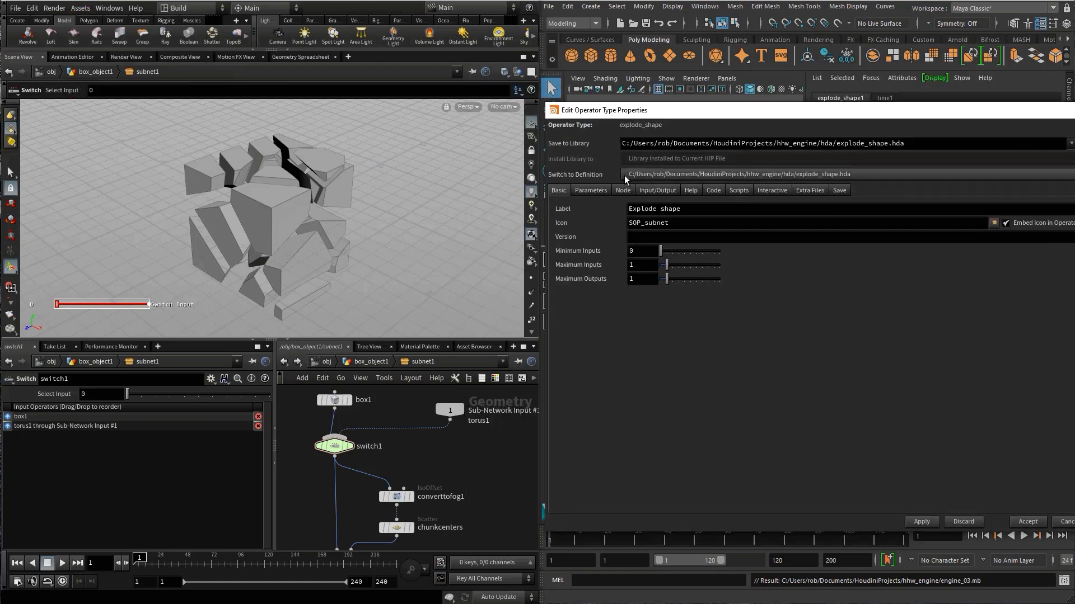
click(591, 190)
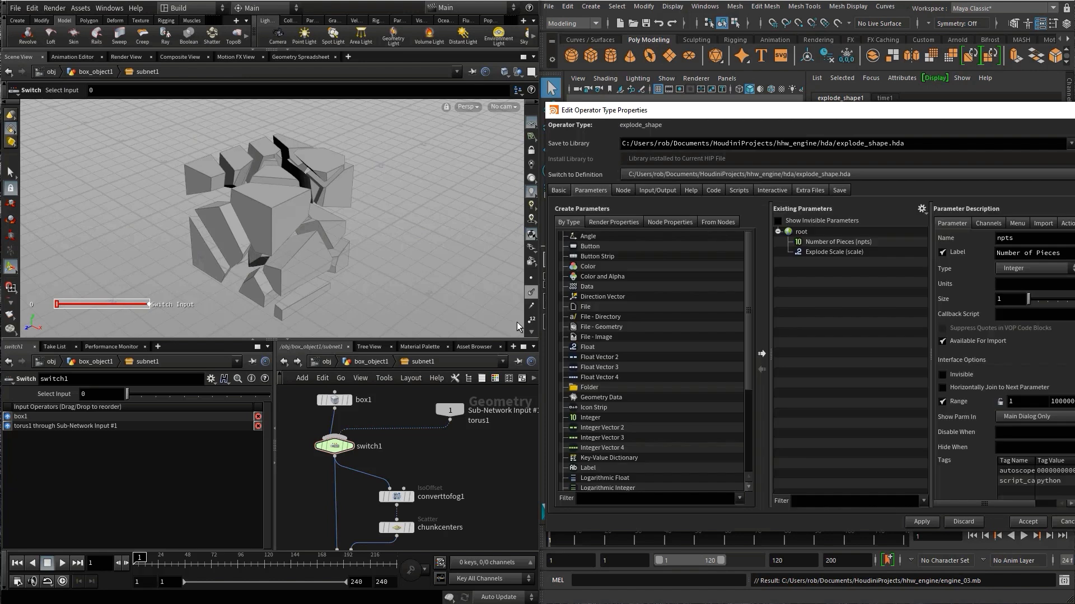
click(336, 446)
drag(61, 399, 801, 235)
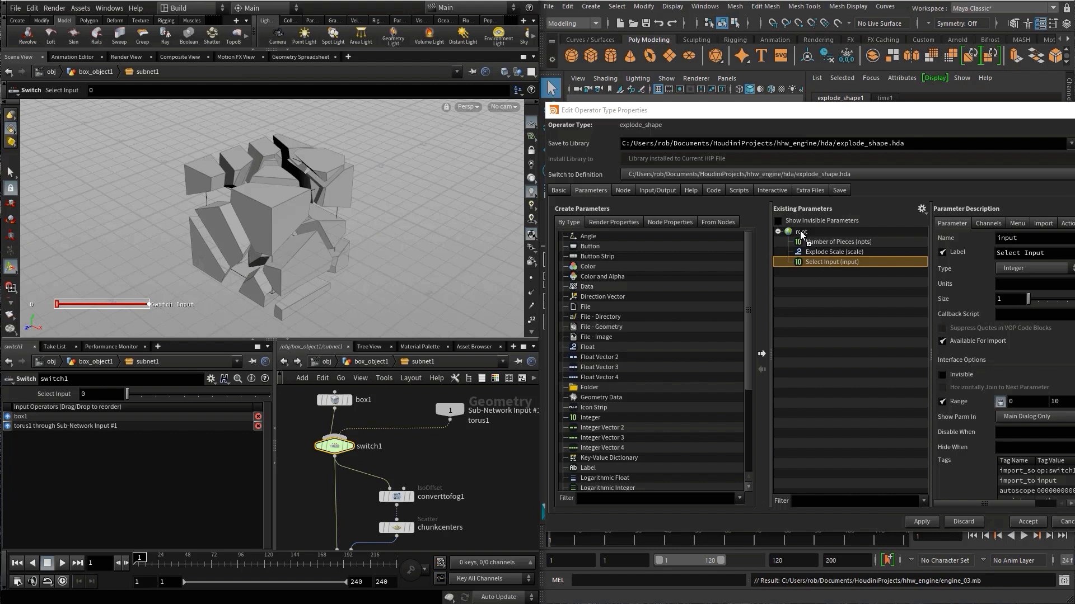
- Change the label of the asset's Select Input parameter to Shape
double_click(820, 263)
drag(889, 107, 735, 71)
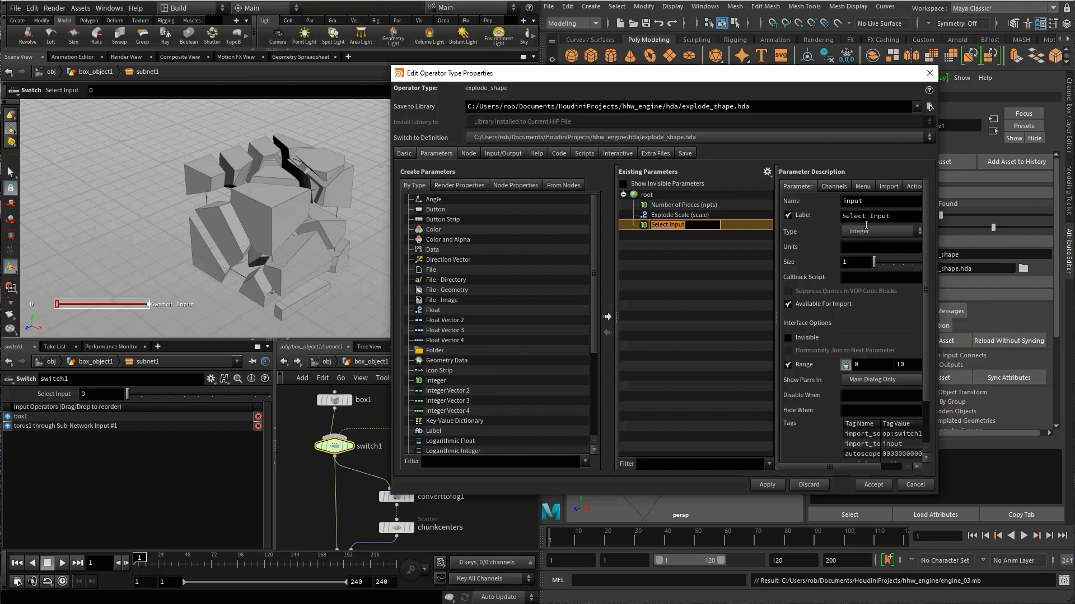
drag(892, 217, 842, 220)
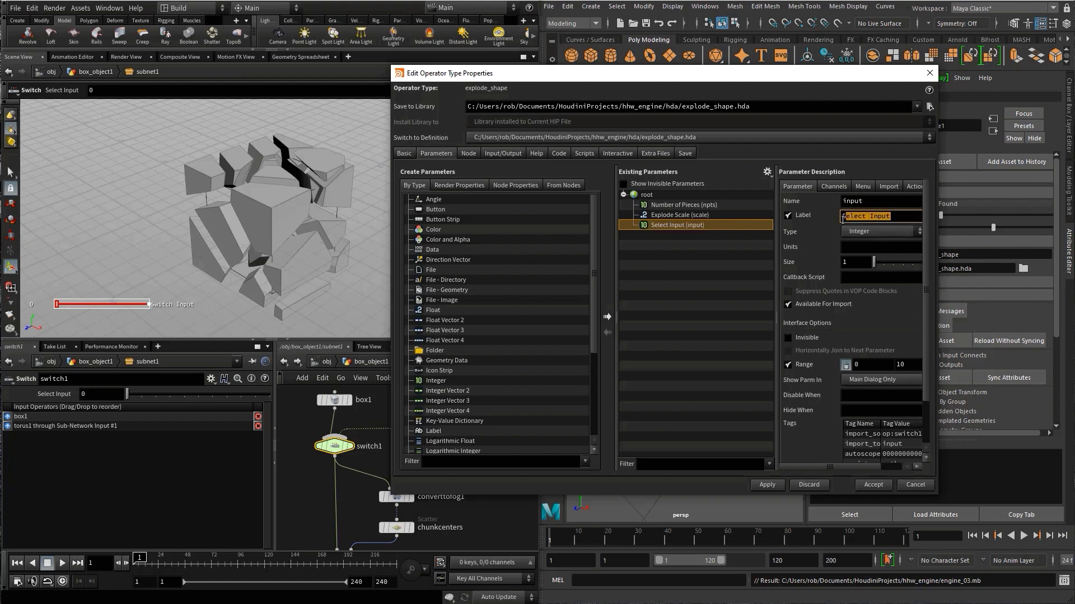
text(hape)
key(Return)
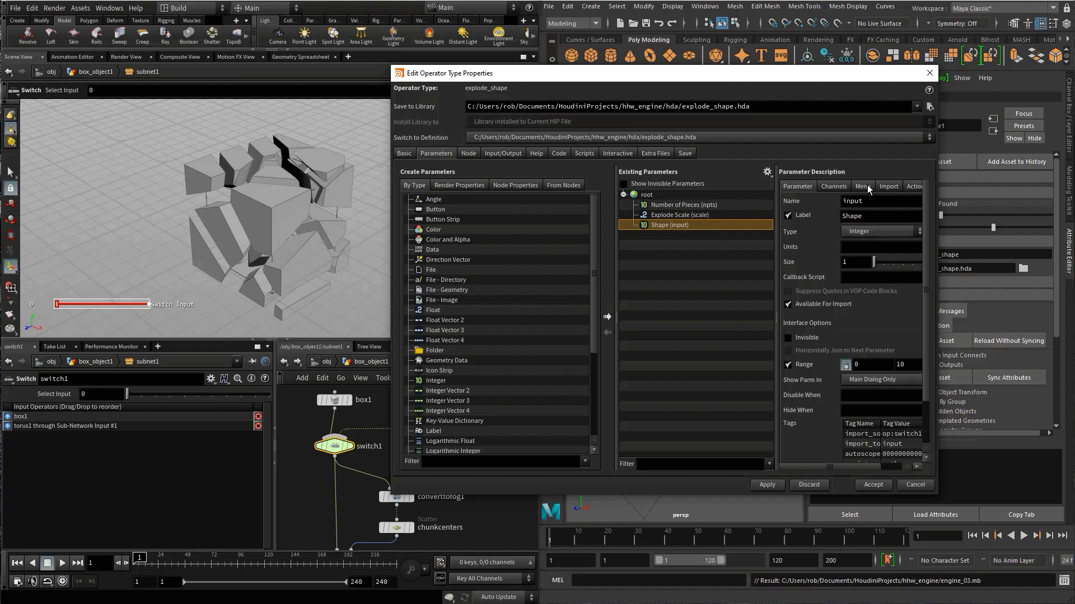
- Turn on Use Menu for the Shape parameter and add a menu item with token 0 and label Box
click(862, 187)
click(788, 202)
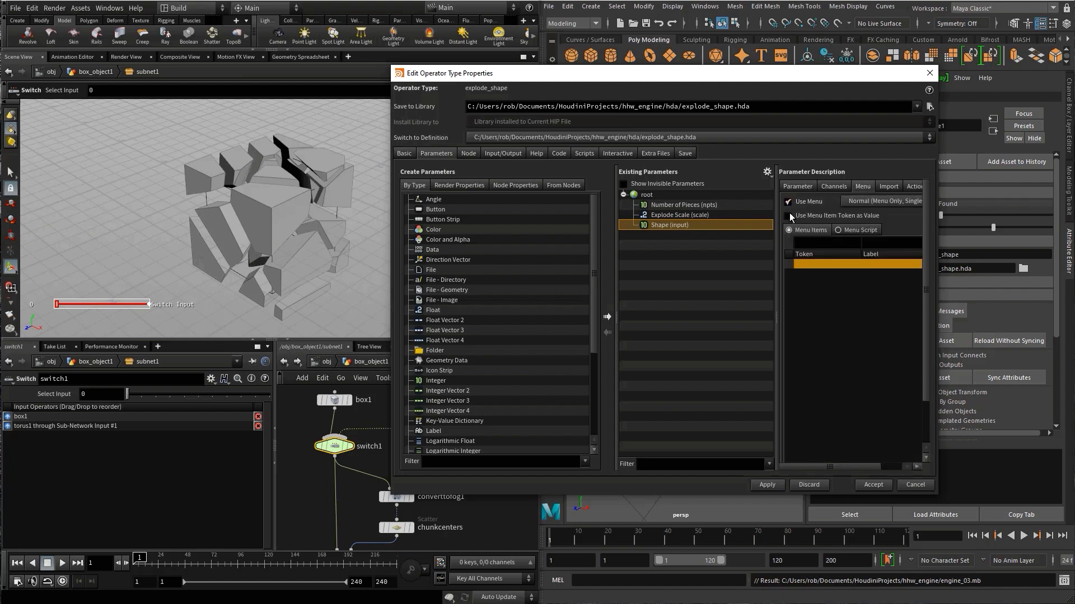
click(806, 241)
text(0)
key(Tab)
text(Box)
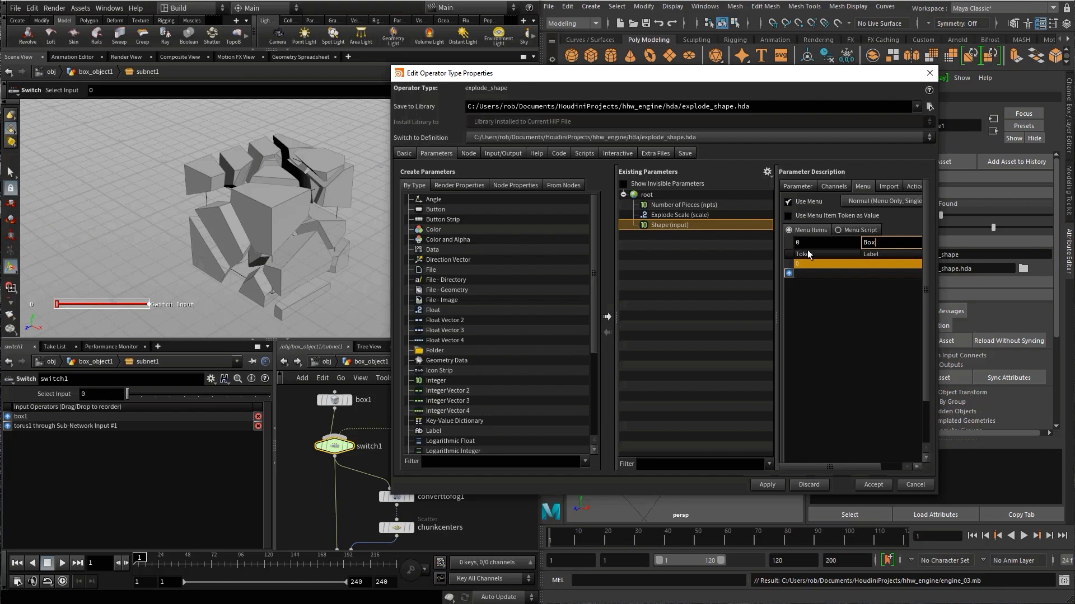
key(Return)
- Add a second menu item with token 1 and label Custom Shape, and accept the type property changes
click(803, 242)
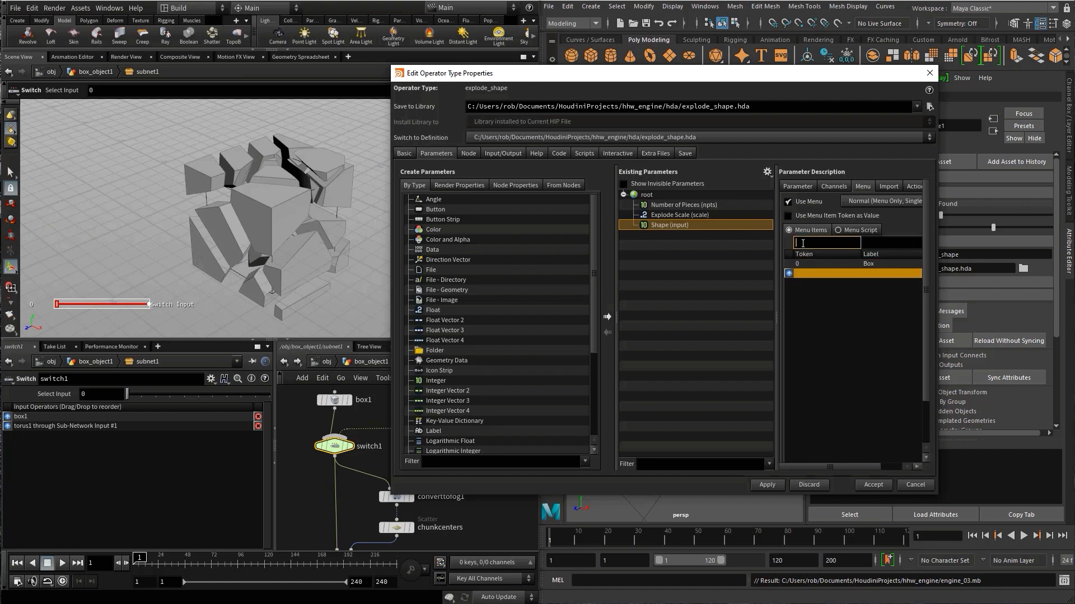
text(1)
click(867, 242)
text(C)
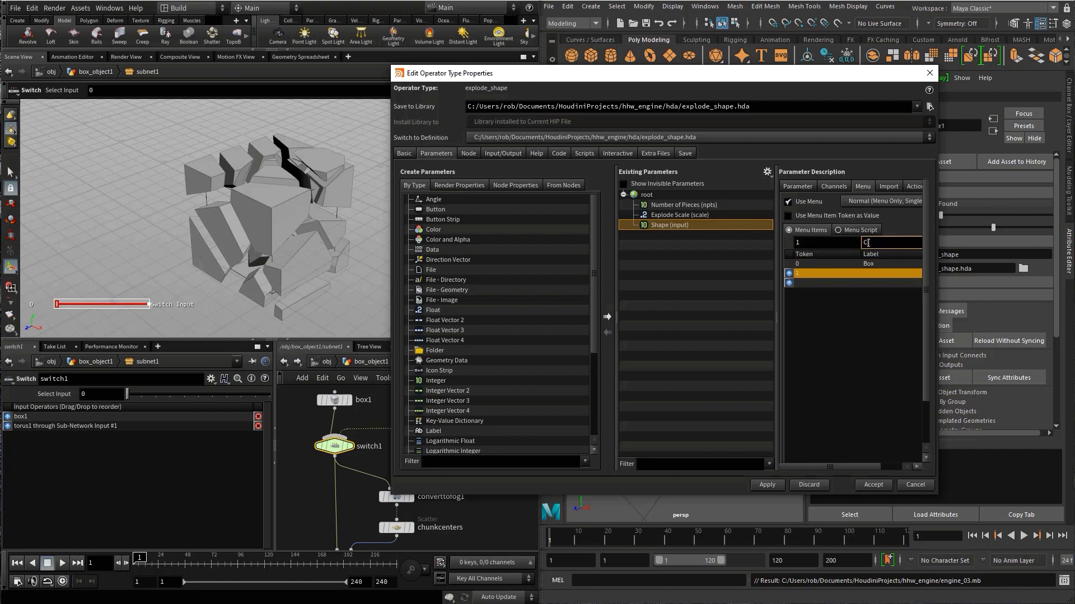
text(ustom Shape)
click(873, 485)
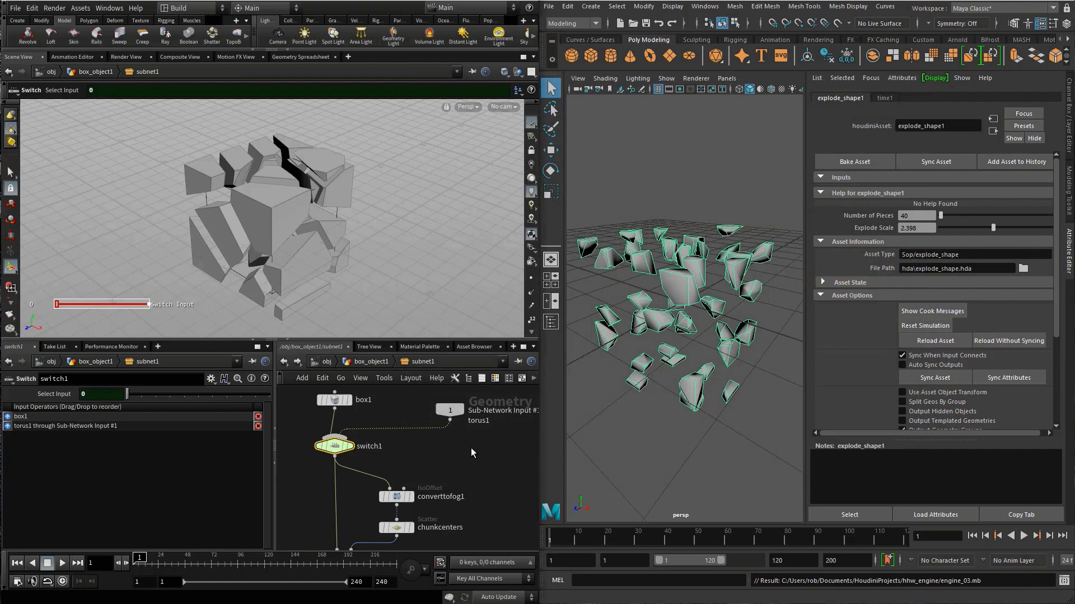
- Go up to the box_object1 level and test the asset's Shape menu by switching between Custom Shape and Box, ending on Box
click(362, 362)
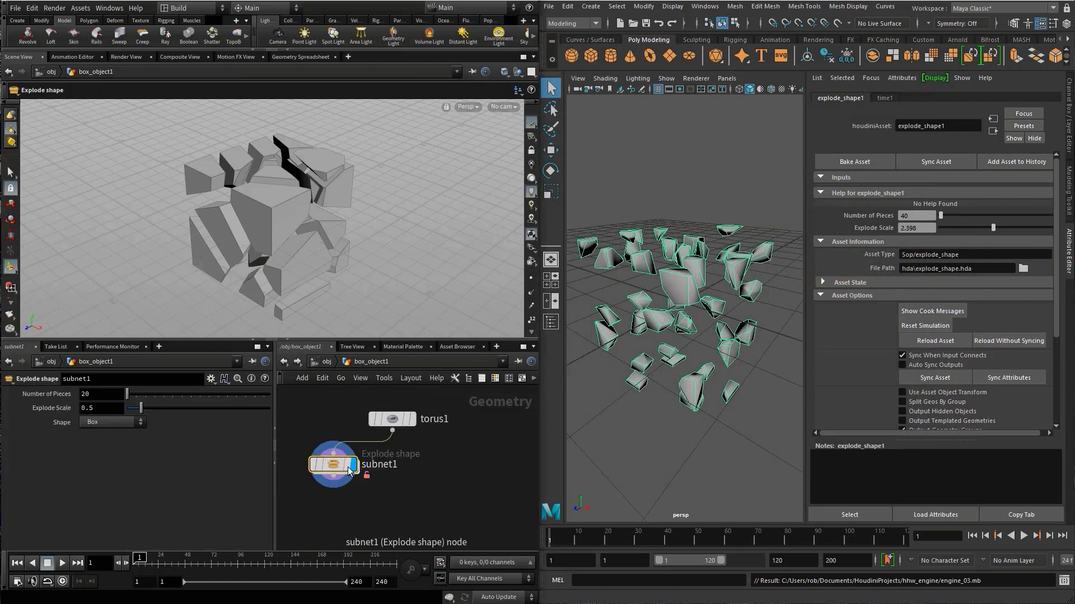
click(122, 423)
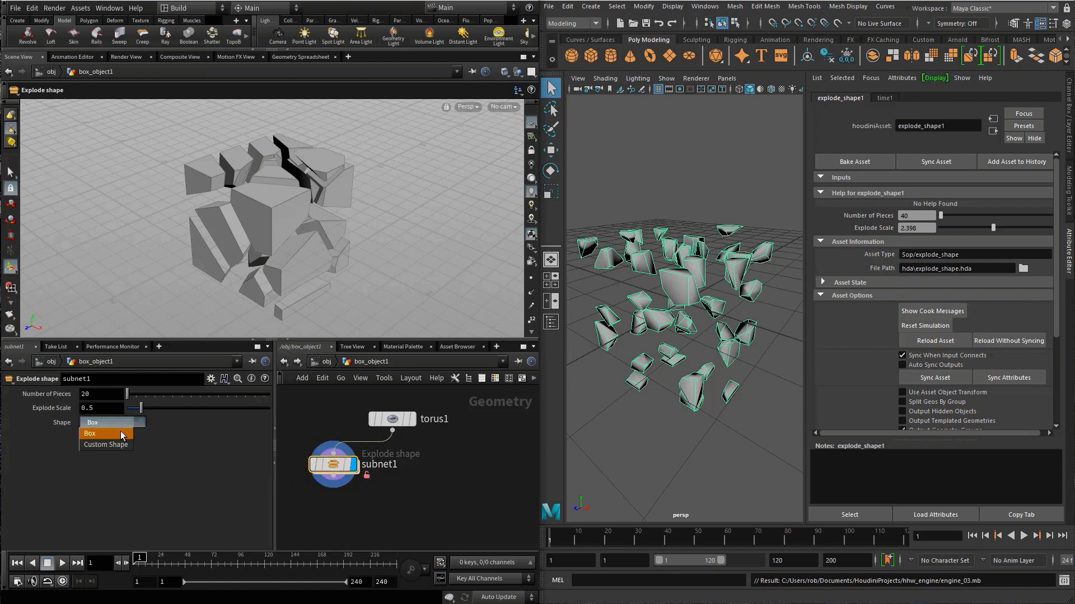
click(118, 440)
click(116, 422)
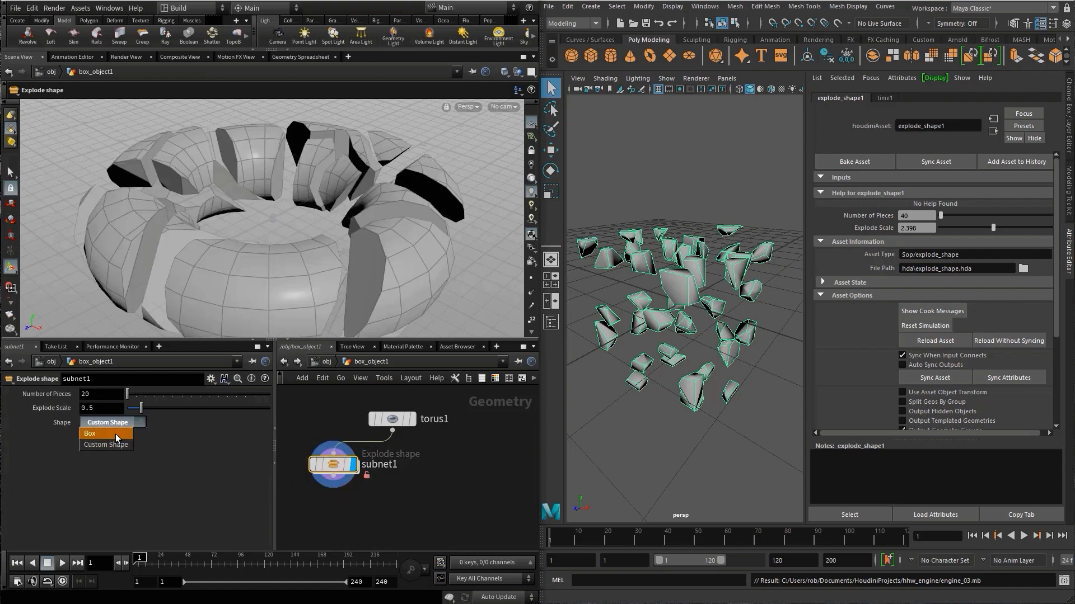
click(115, 434)
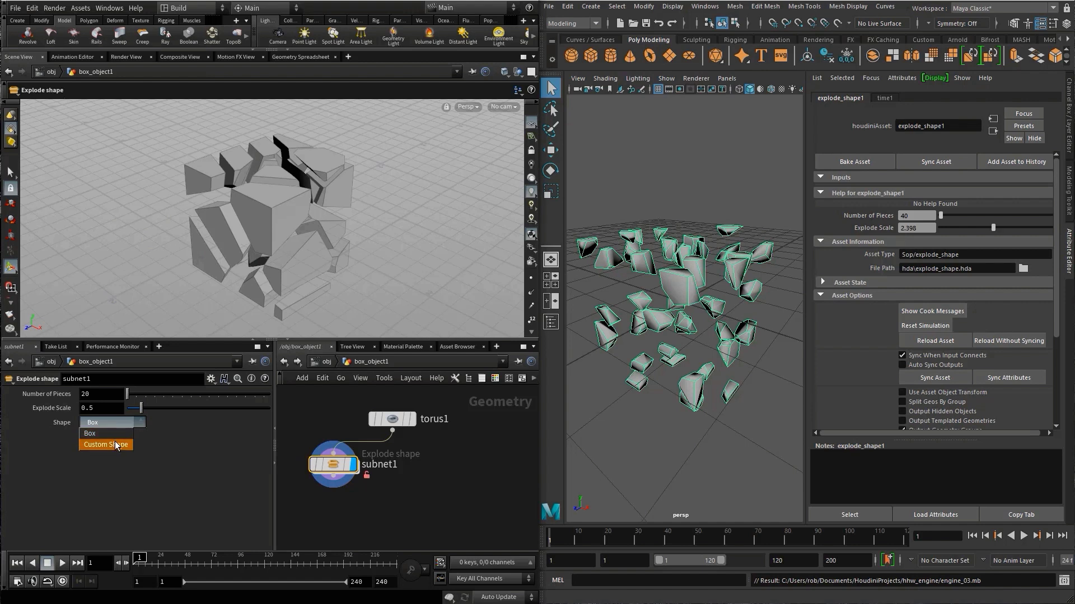
click(116, 441)
click(109, 422)
click(109, 432)
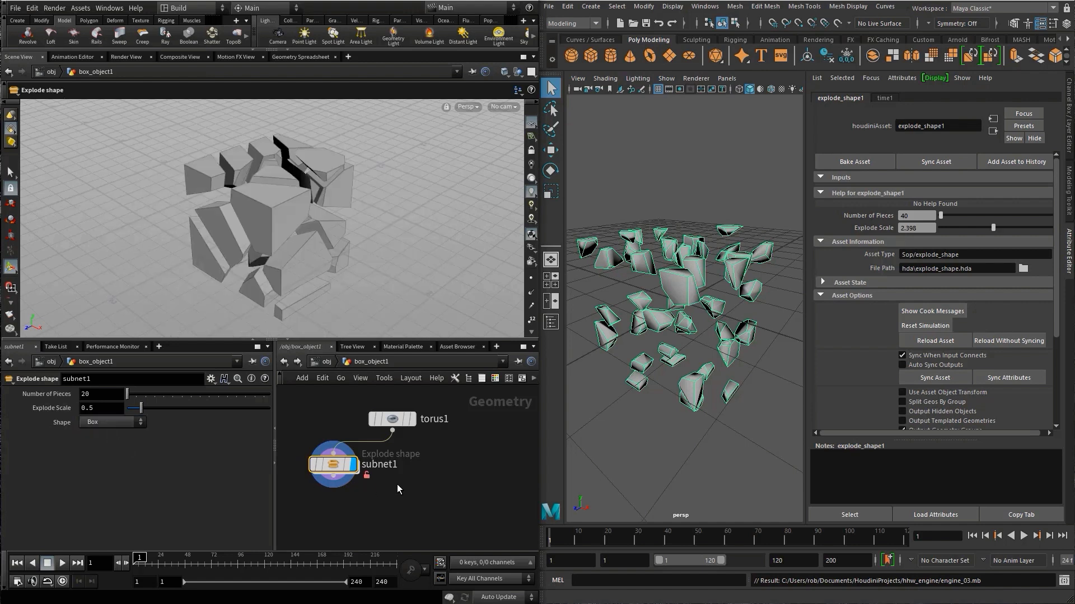
- Go back inside the Explode shape asset, save its definition, and reload explode_shape1 in Maya
double_click(333, 465)
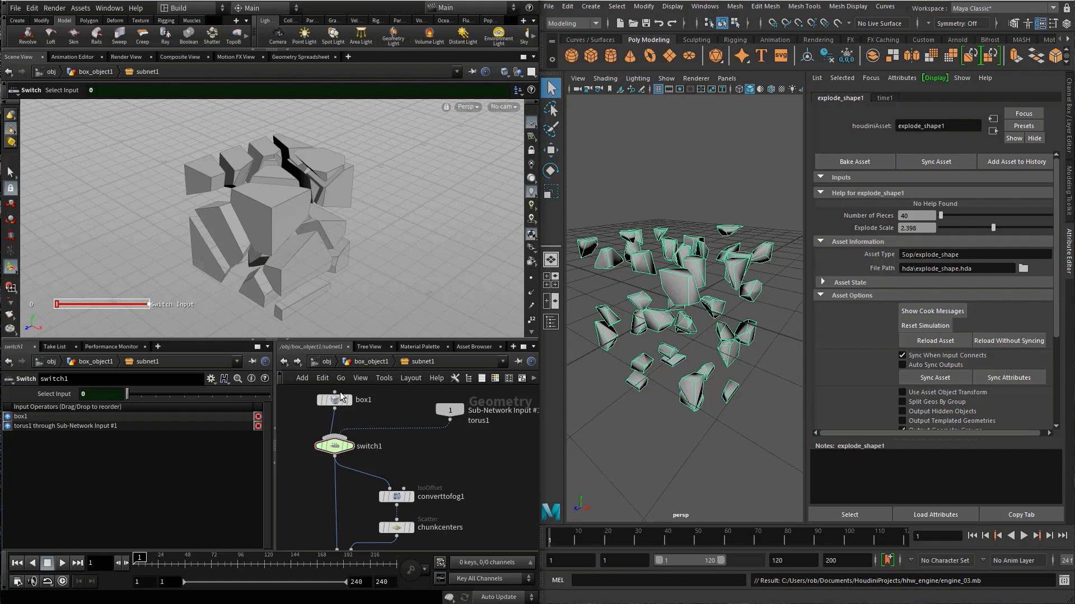
click(84, 8)
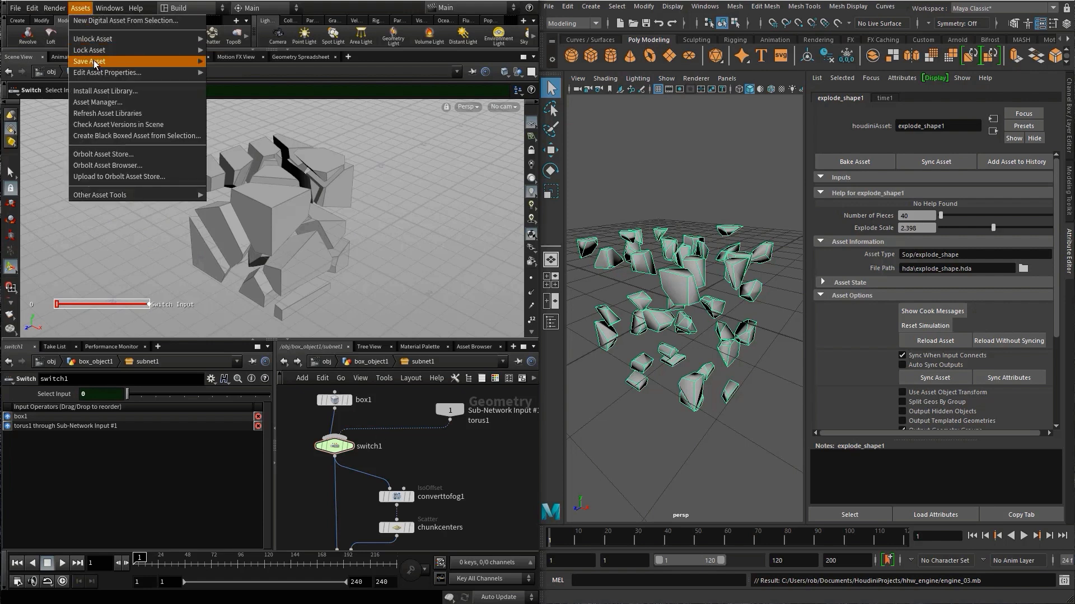
mouse_move(190, 61)
click(230, 62)
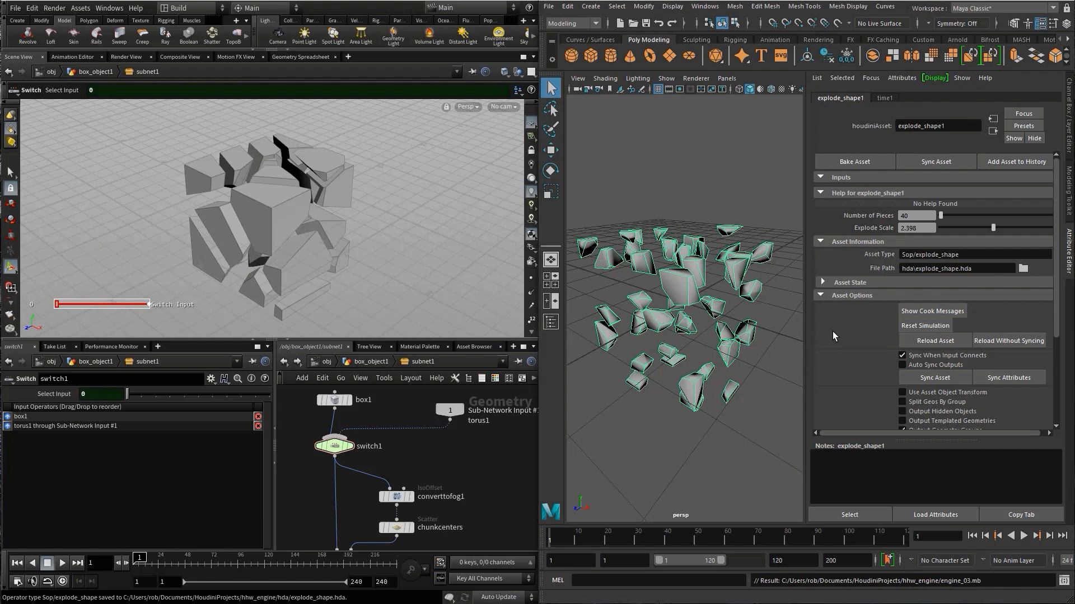
click(932, 342)
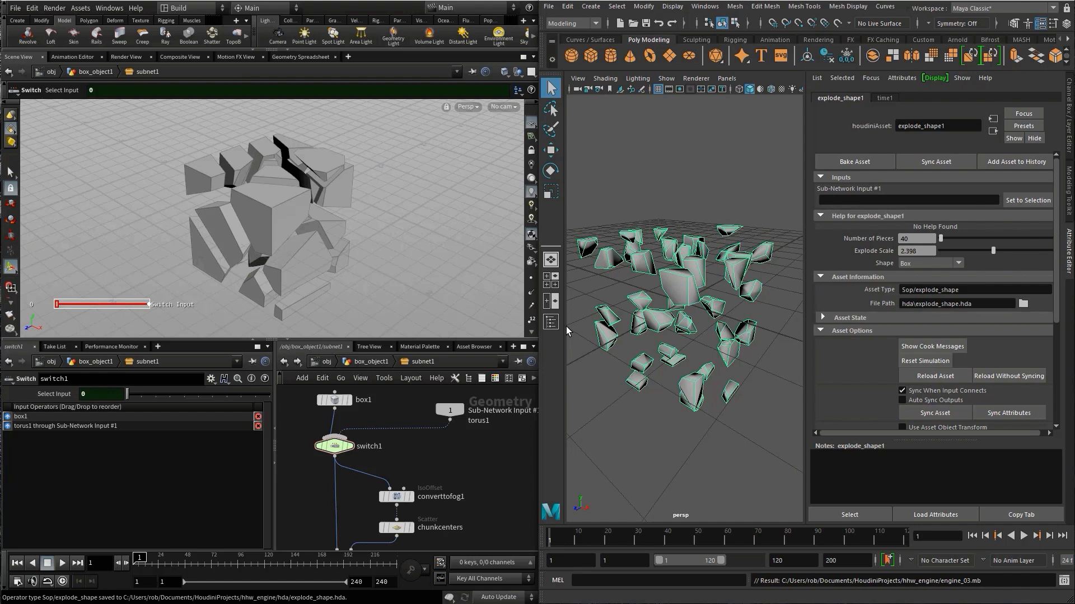
- Open the Outliner, select the hidden skull:Mesh, and make it visible in the viewport
click(550, 322)
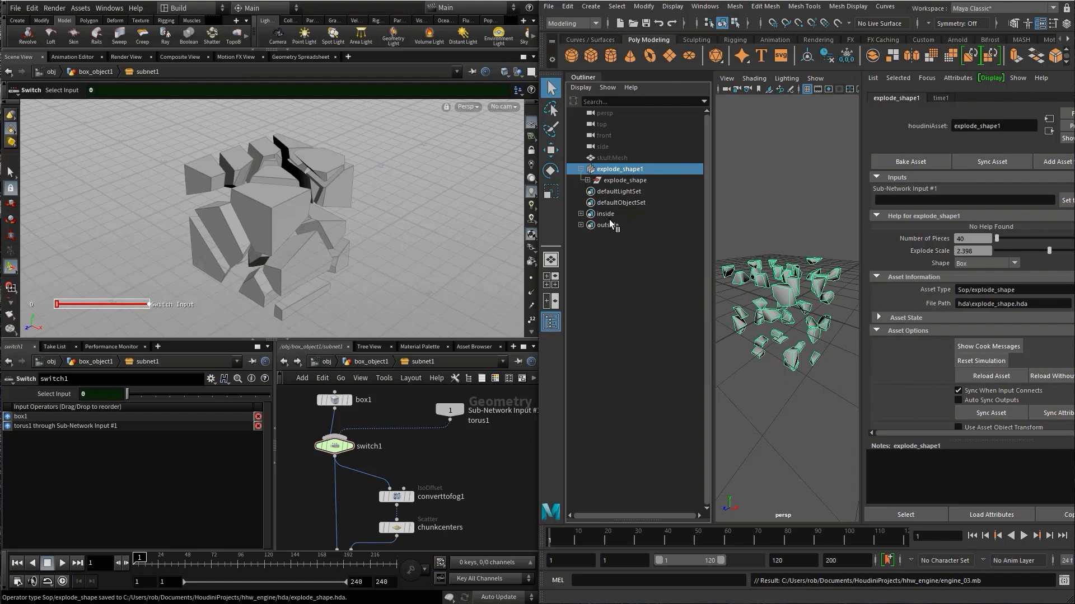
click(610, 159)
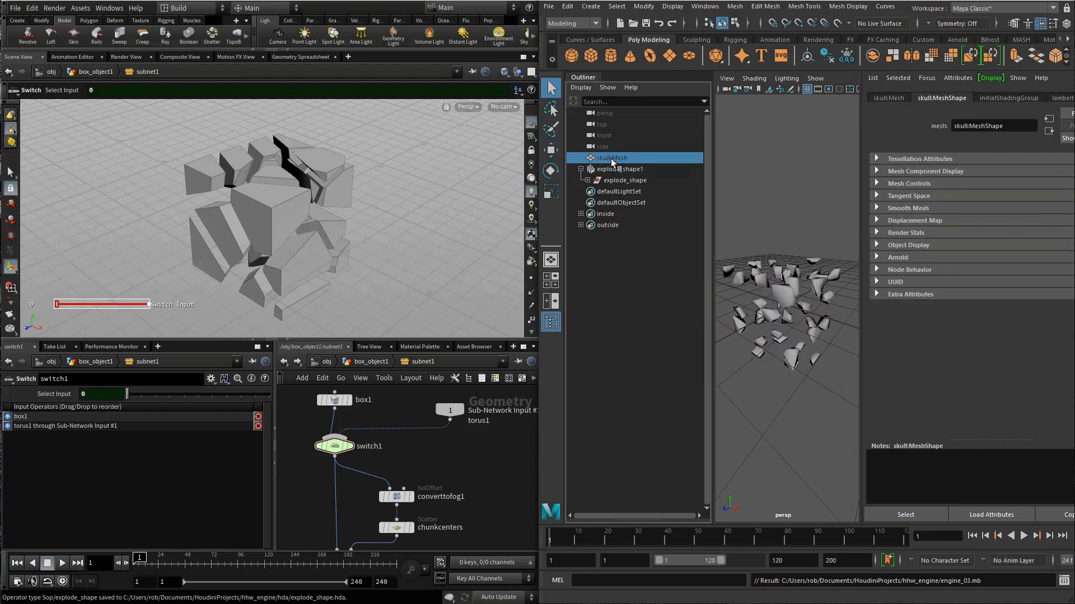
key(h)
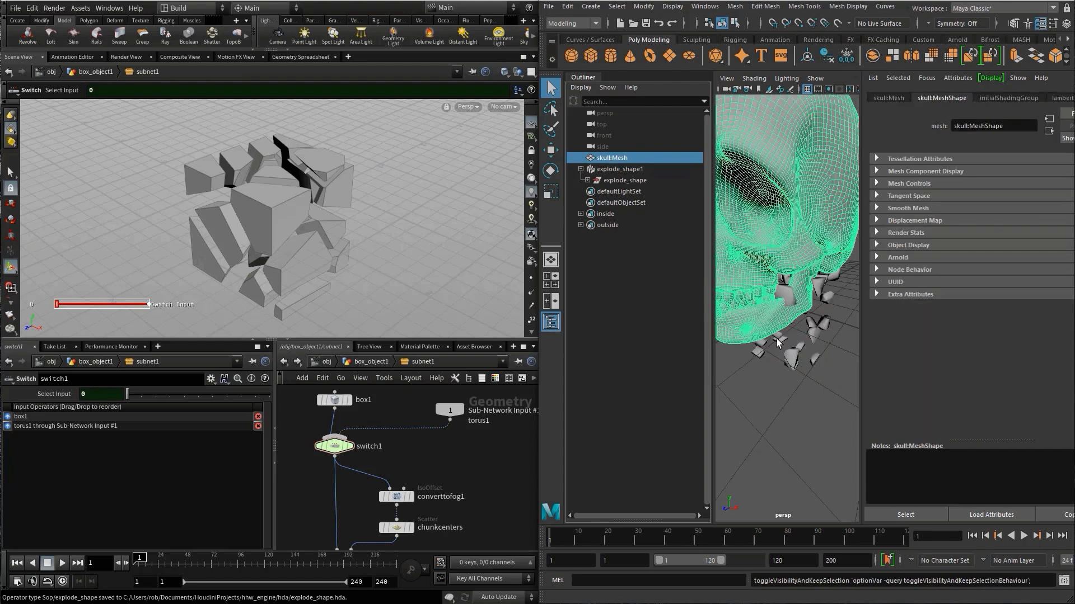
alt+drag(778, 340, 798, 323)
alt+right_drag(797, 323, 834, 331)
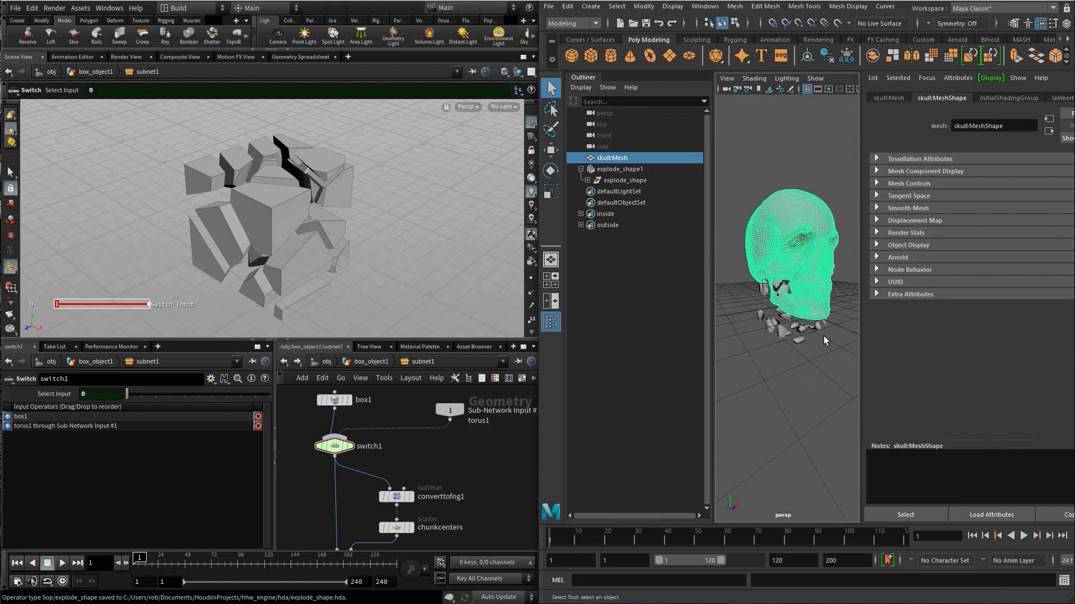
alt+drag(834, 331, 818, 348)
alt+middle_drag(818, 347, 801, 354)
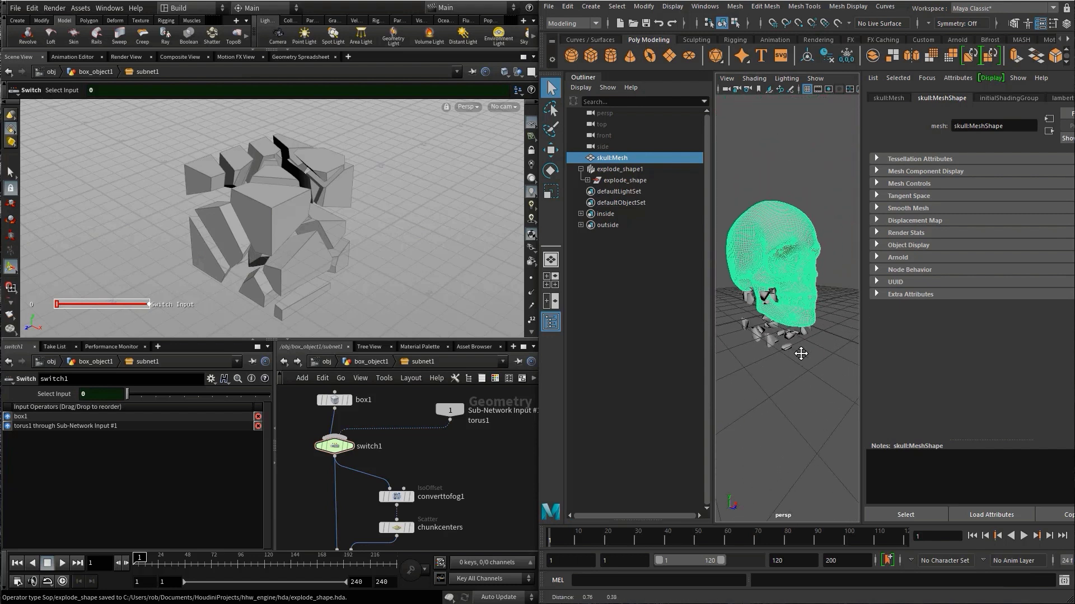
- Set skull:Mesh as explode_shape1's Sub-Network Input #1, then hide the original skull and close the Outliner with the asset selected
ctrl+click(609, 169)
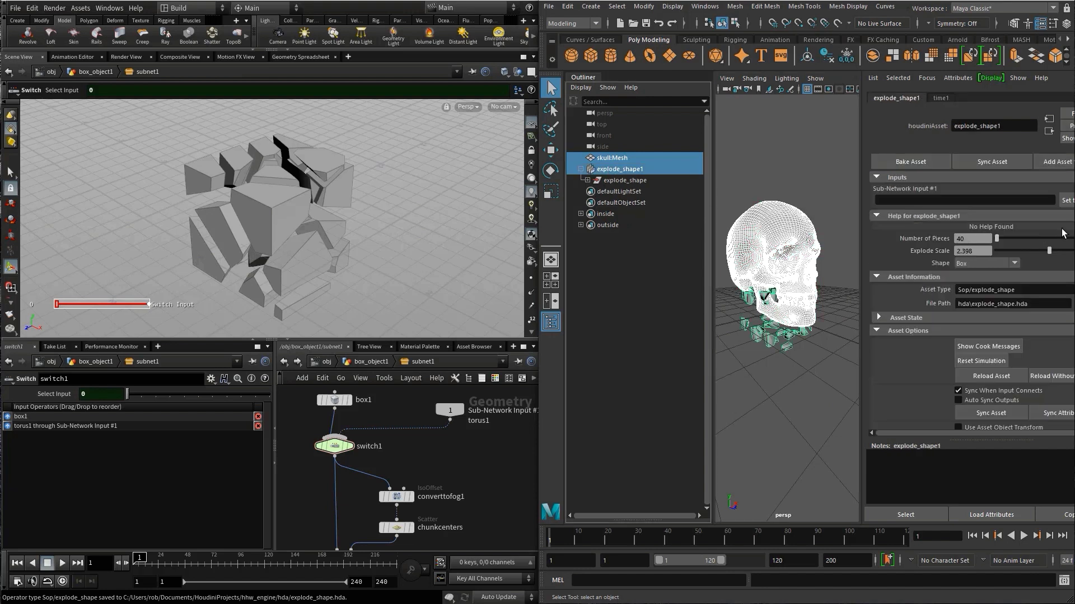
click(1066, 200)
click(620, 159)
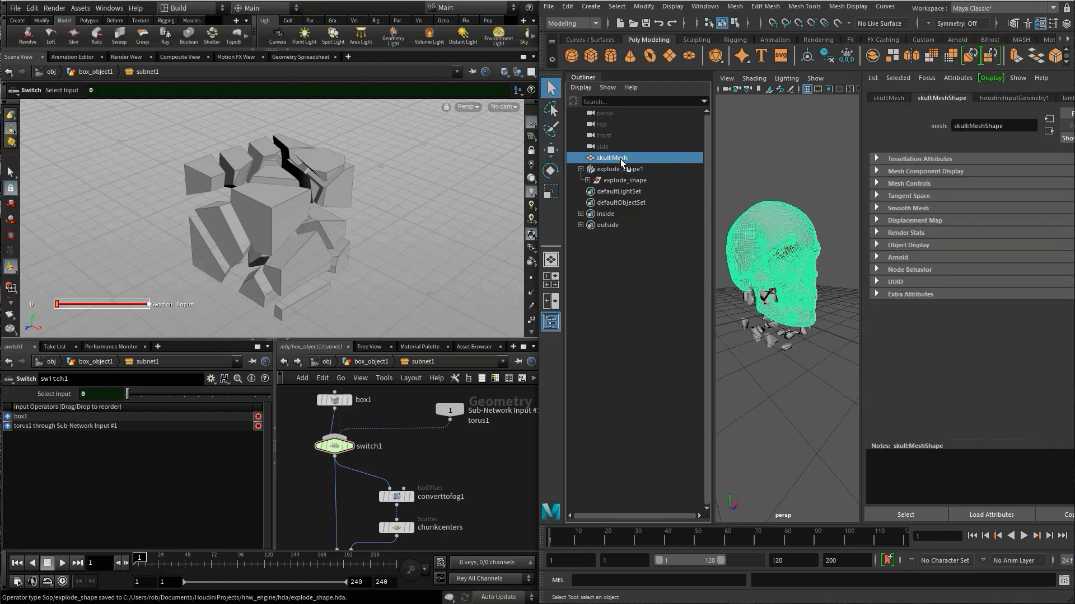
click(612, 169)
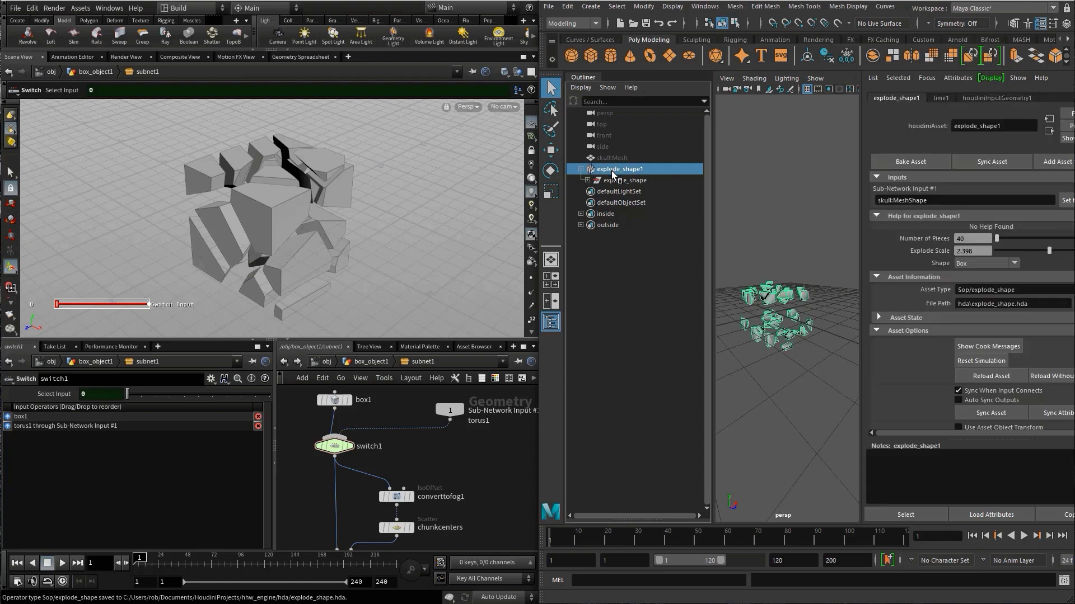
click(554, 323)
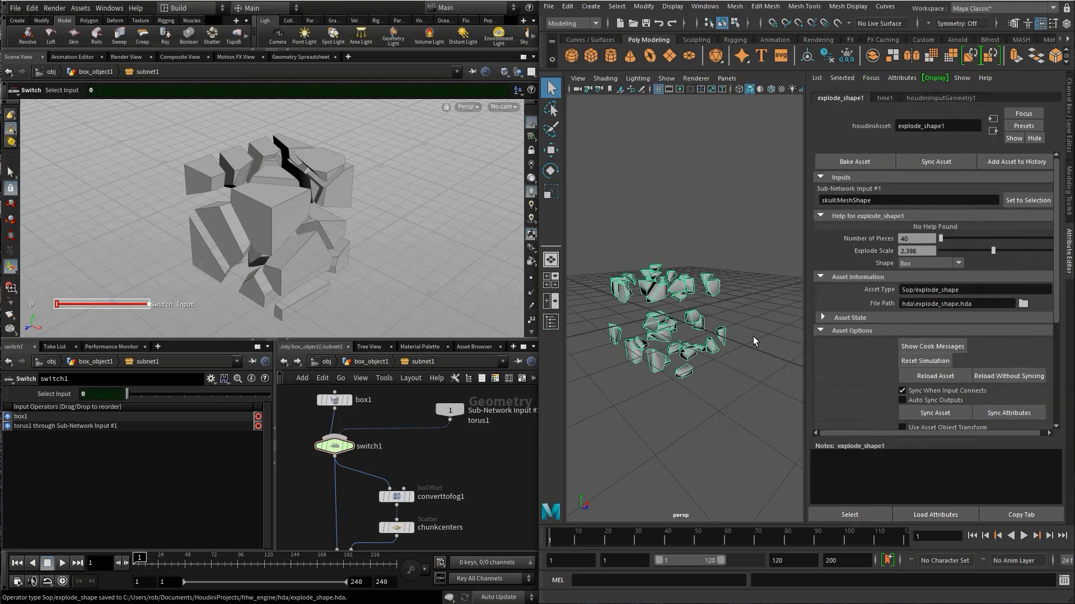
- Set explode_shape1's Shape to Custom Shape and lower its Explode Scale to about 0.255
click(913, 263)
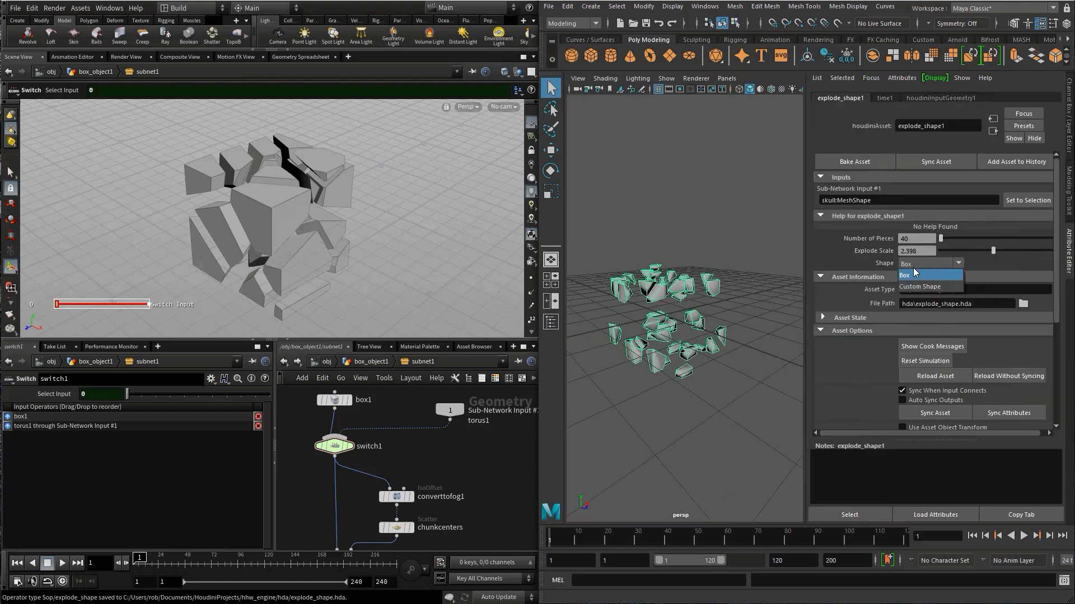
click(915, 284)
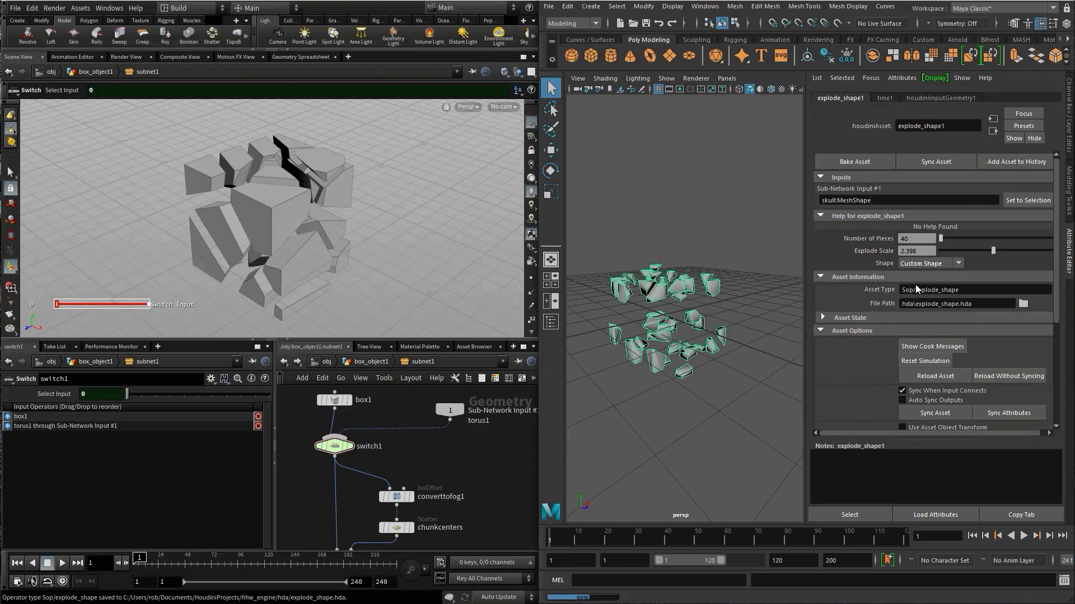
key(f)
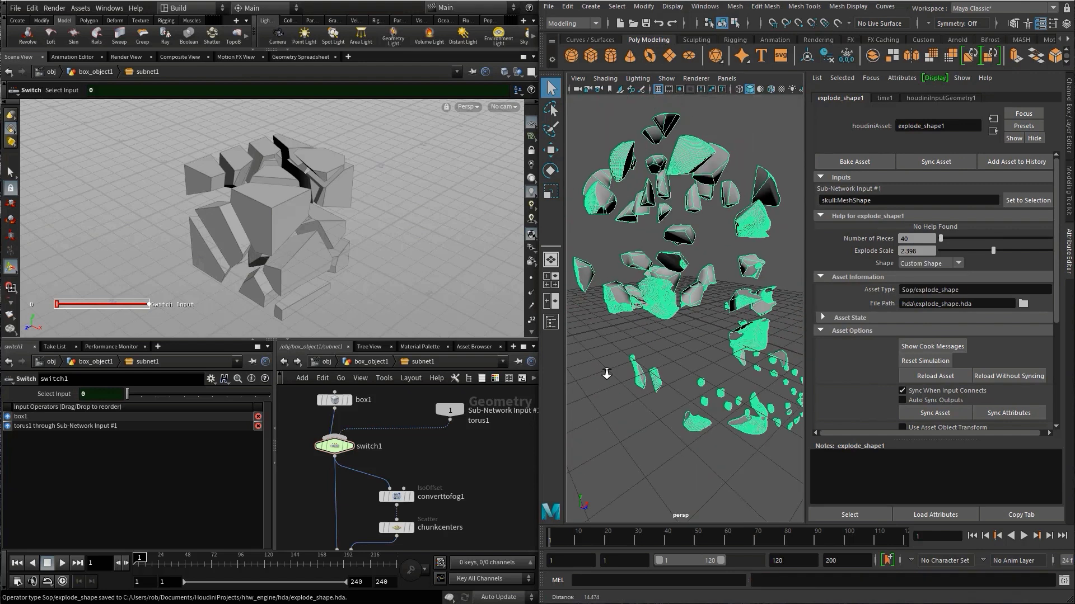
alt+drag(715, 356, 699, 359)
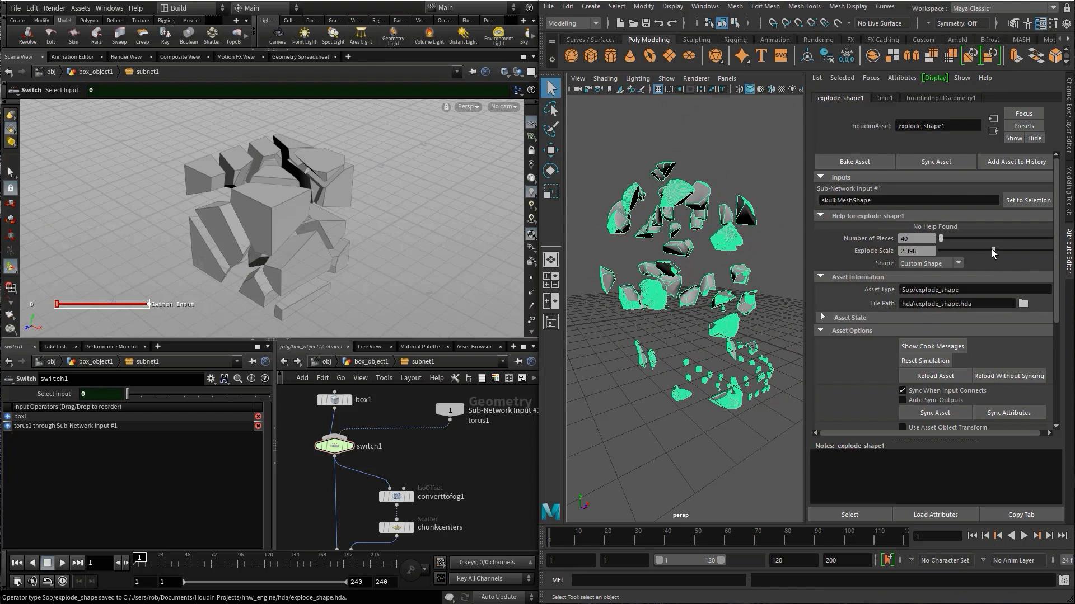
drag(992, 250, 945, 253)
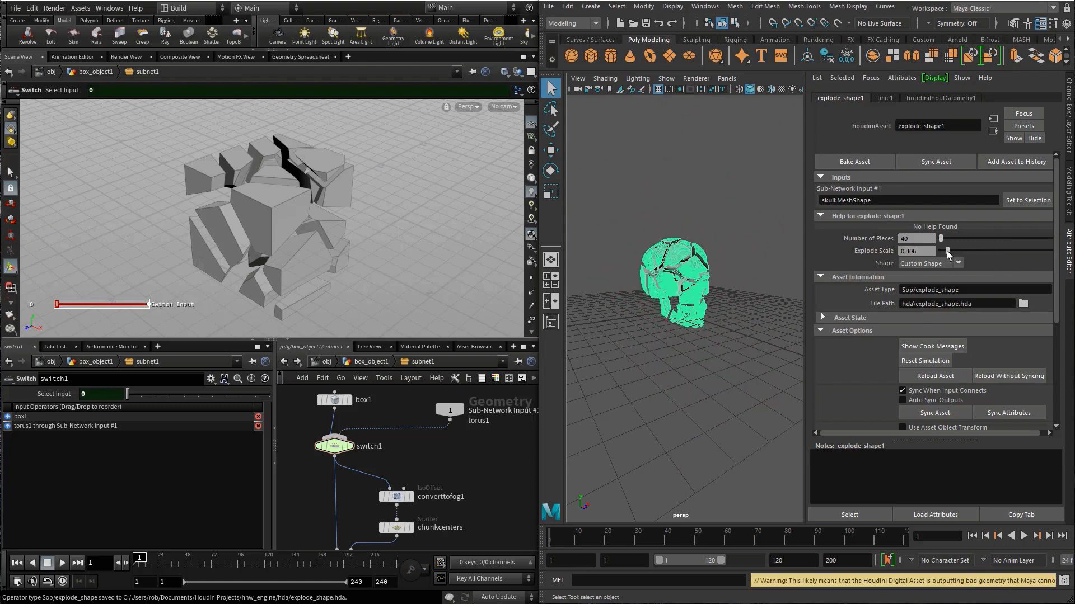
- Deselect the asset to examine the cracks in the fractured skull up close, then reselect it
click(707, 369)
scroll(683, 354, up, 5)
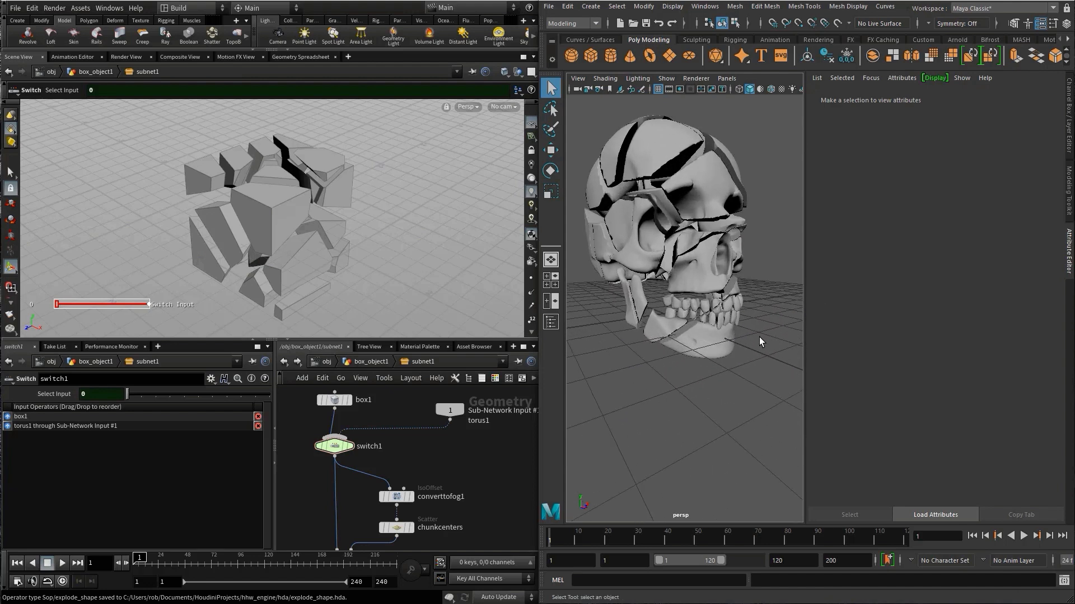
scroll(728, 358, up, 8)
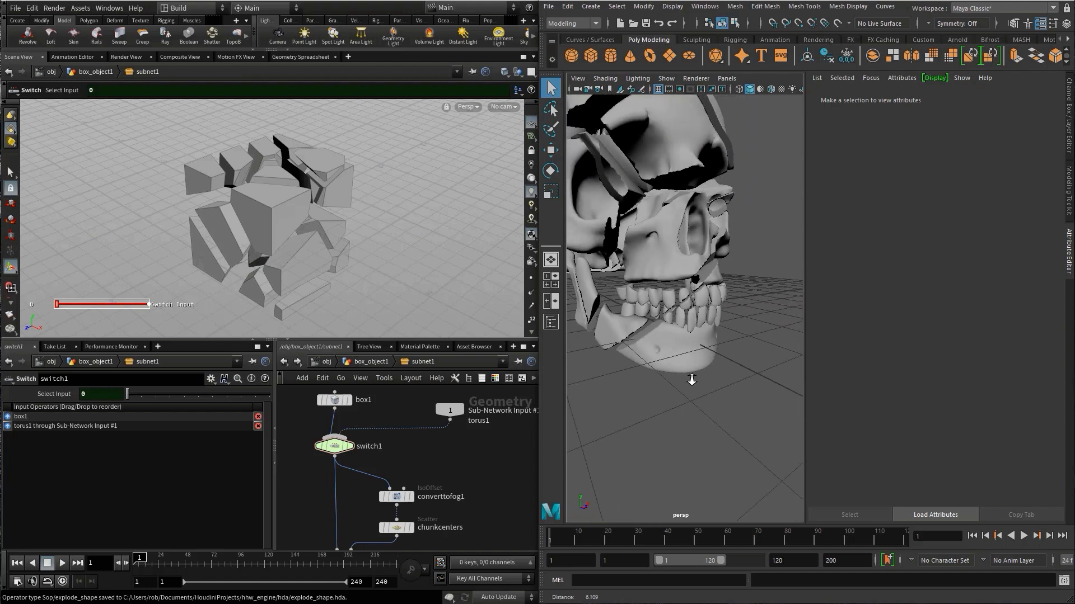
scroll(692, 380, down, 5)
alt+drag(676, 374, 694, 399)
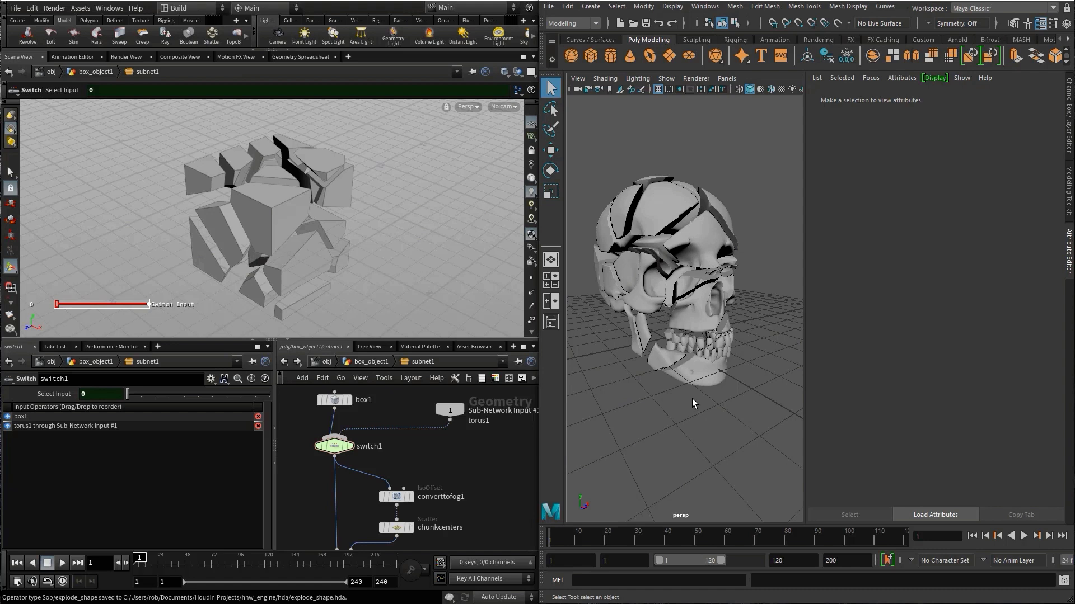
click(698, 266)
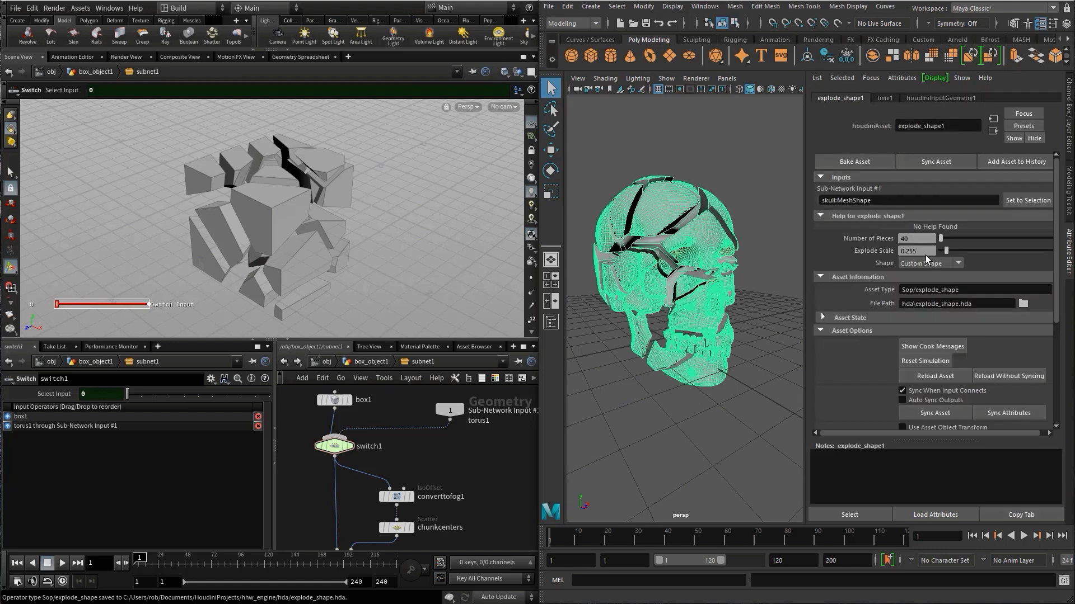
- Set explode_shape1's Number of Pieces to 60 and Explode Scale to about 0.561, then save the Maya scene
click(912, 239)
text(60)
key(Return)
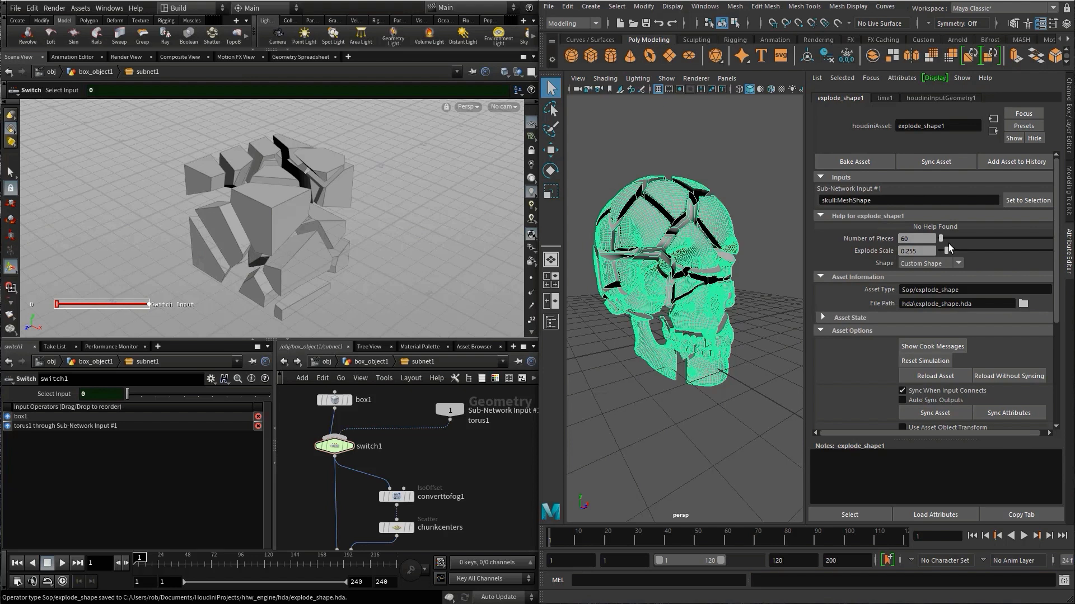
mouse_move(946, 250)
mouse_down()
mouse_move(964, 246)
mouse_move(953, 244)
mouse_up()
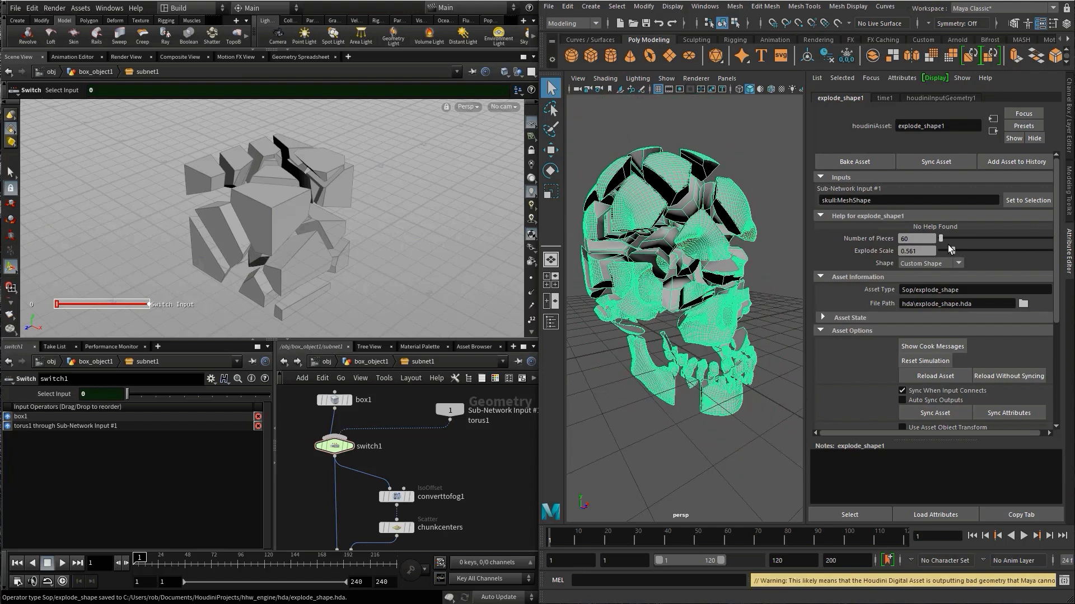
key(ctrl+s)
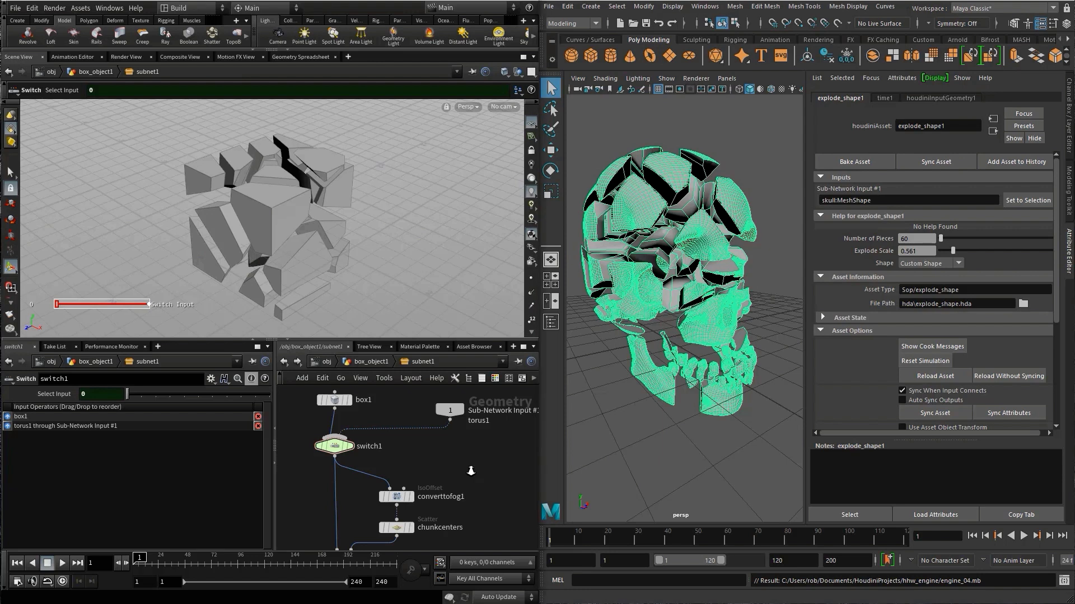
- Switch to Houdini and add a Transform node below explodedview1, wired to its output and set as the displayed node
scroll(473, 478, down, 2)
middle_drag(467, 482, 427, 440)
scroll(426, 440, up, 3)
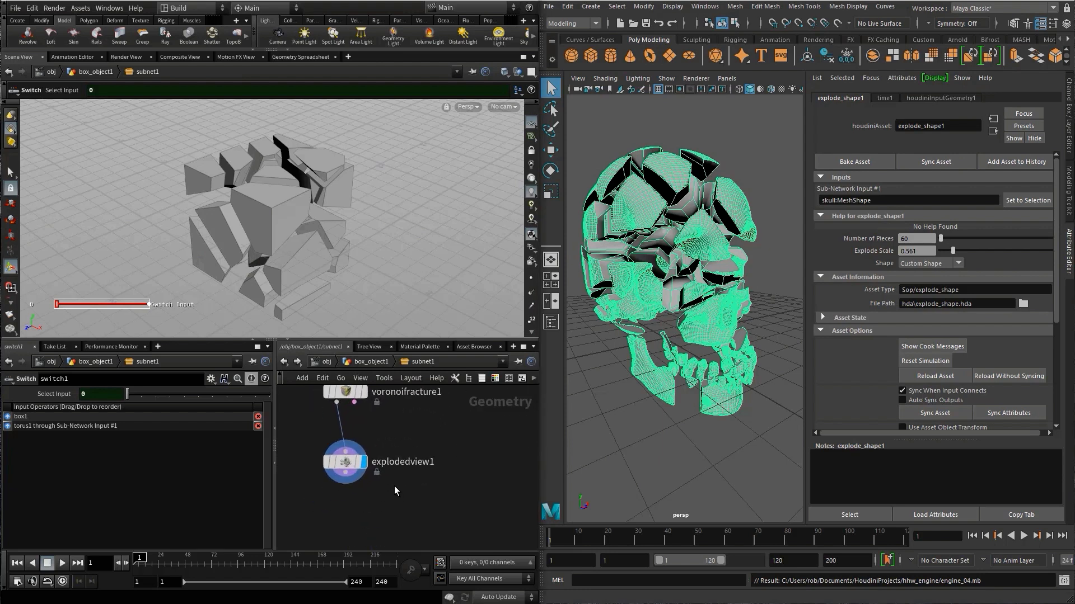
key(Tab)
text(trans)
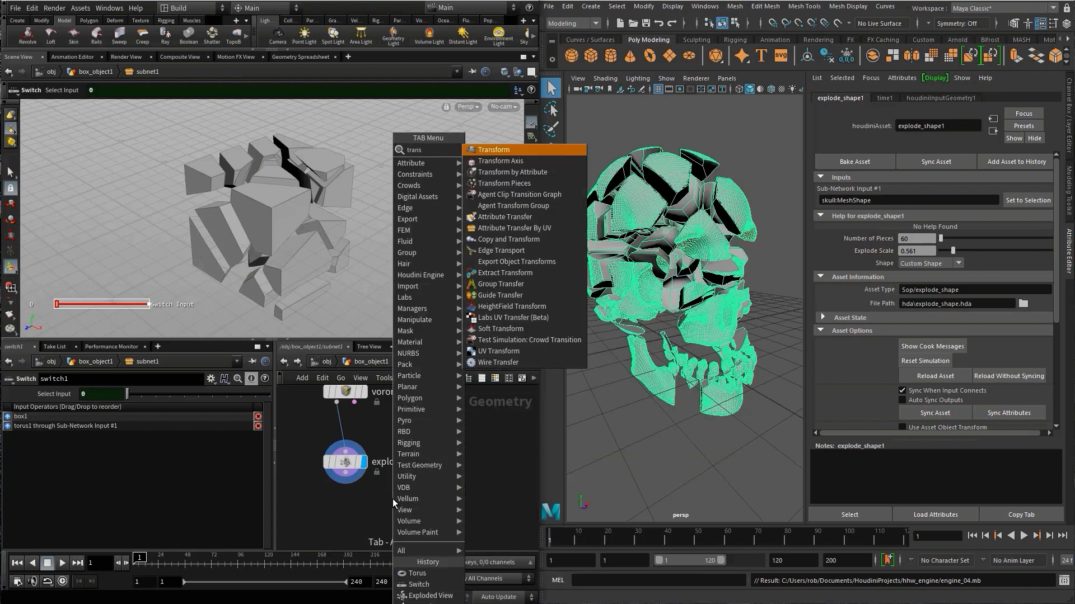
key(Return)
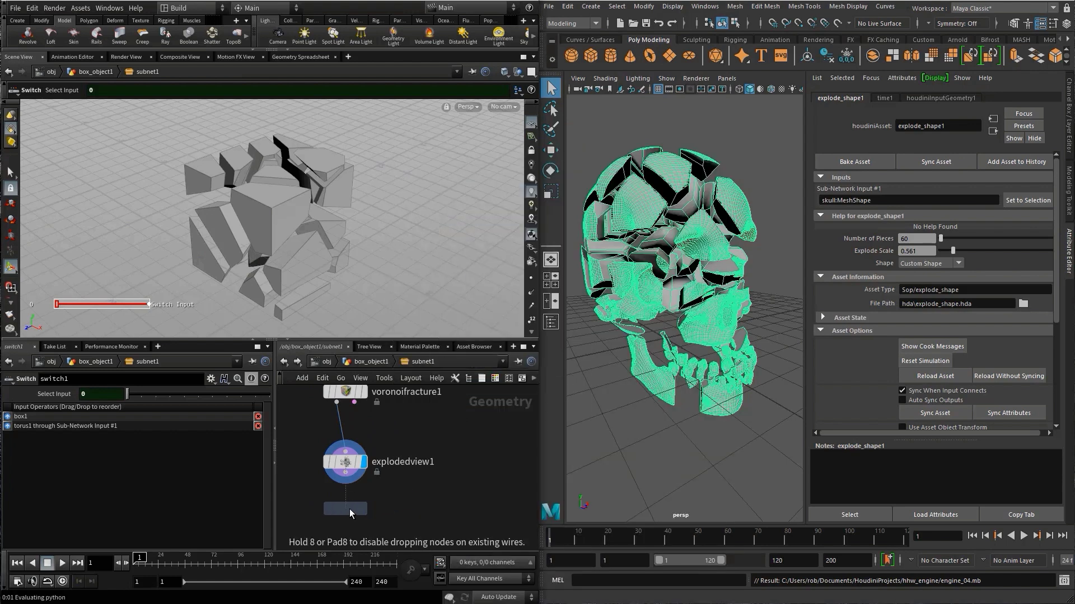
click(347, 509)
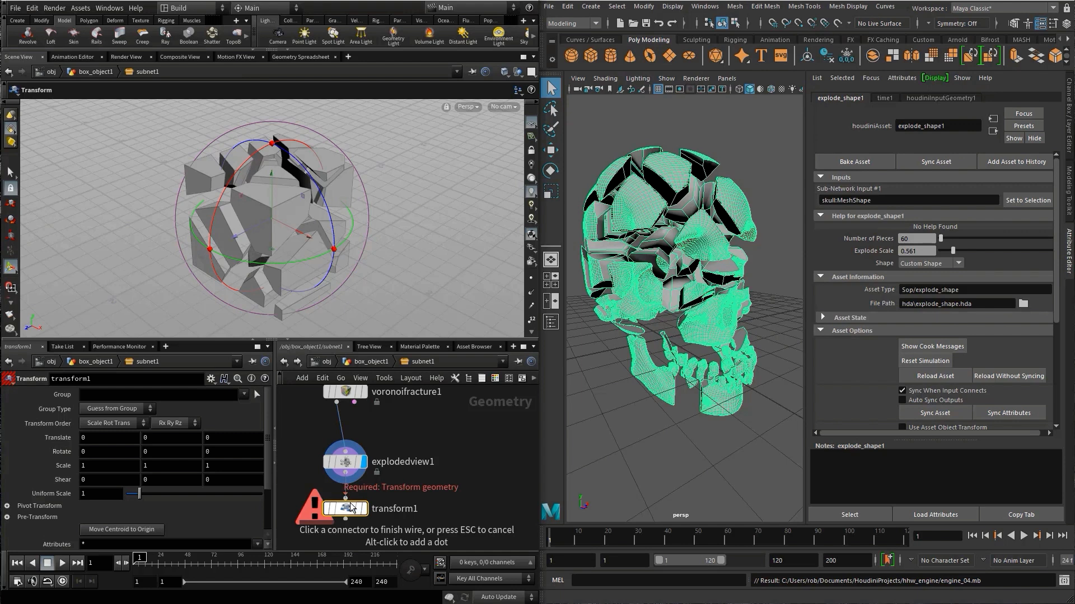
click(347, 498)
scroll(440, 490, down, 1)
scroll(436, 490, down, 2)
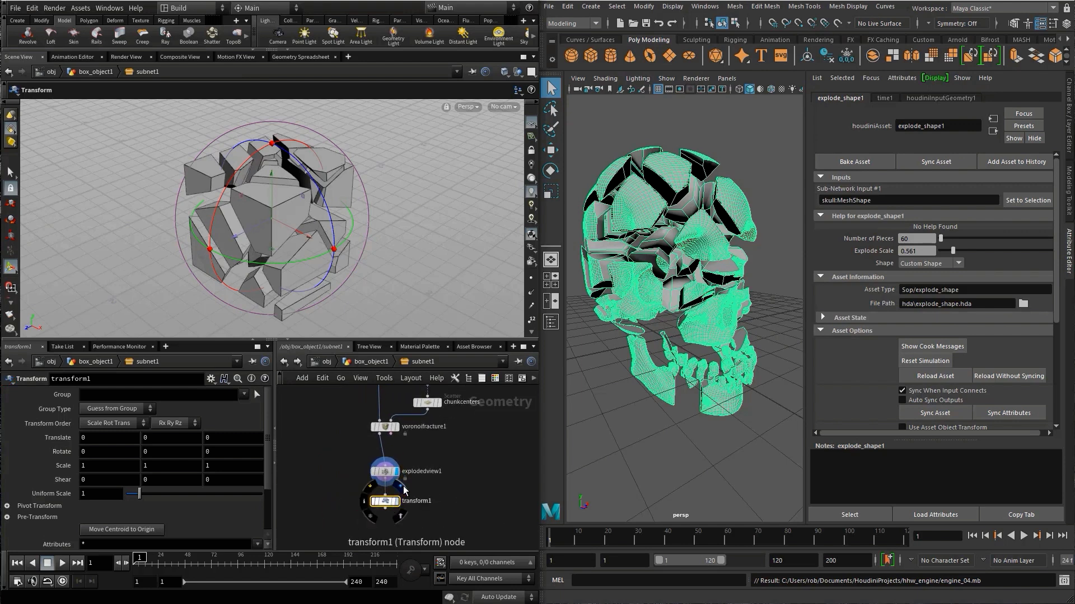
click(396, 501)
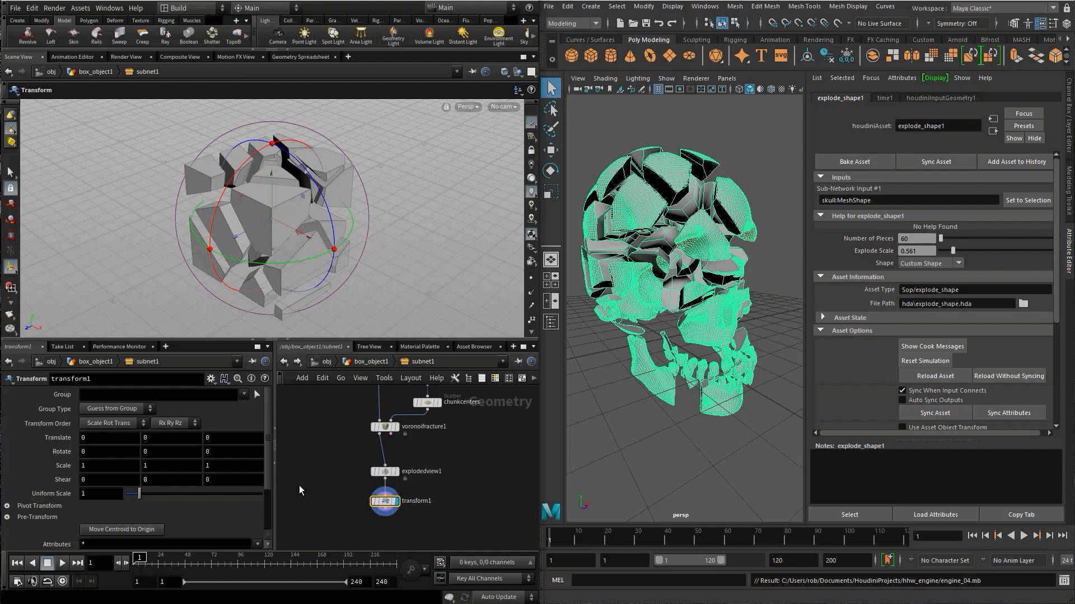
- Set transform1's Y translation to 2 and its X and Y rotations to 45 each
click(144, 438)
text(2)
key(Return)
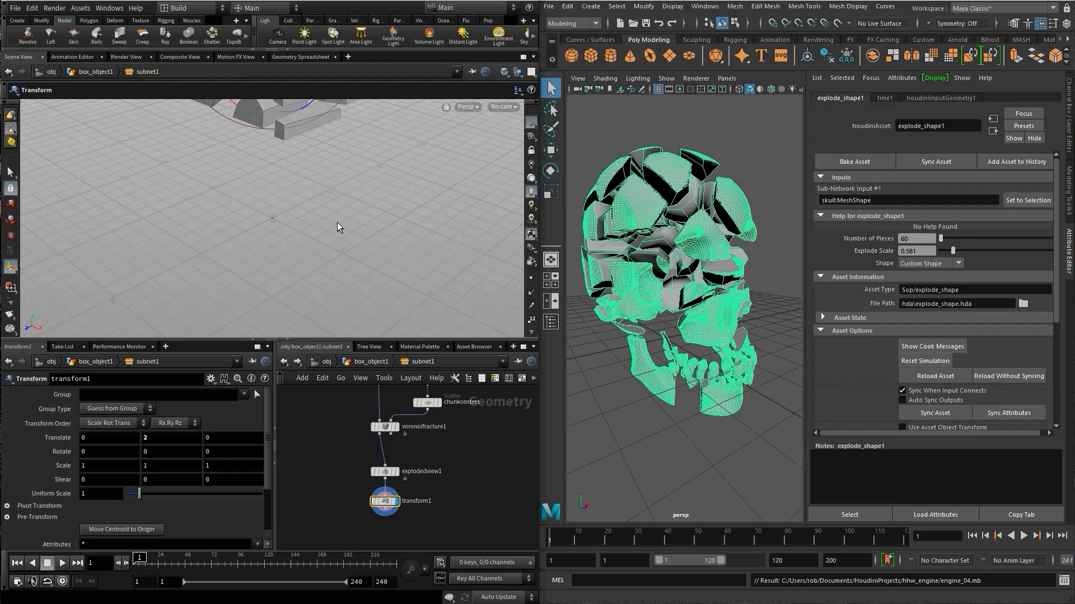
key(f)
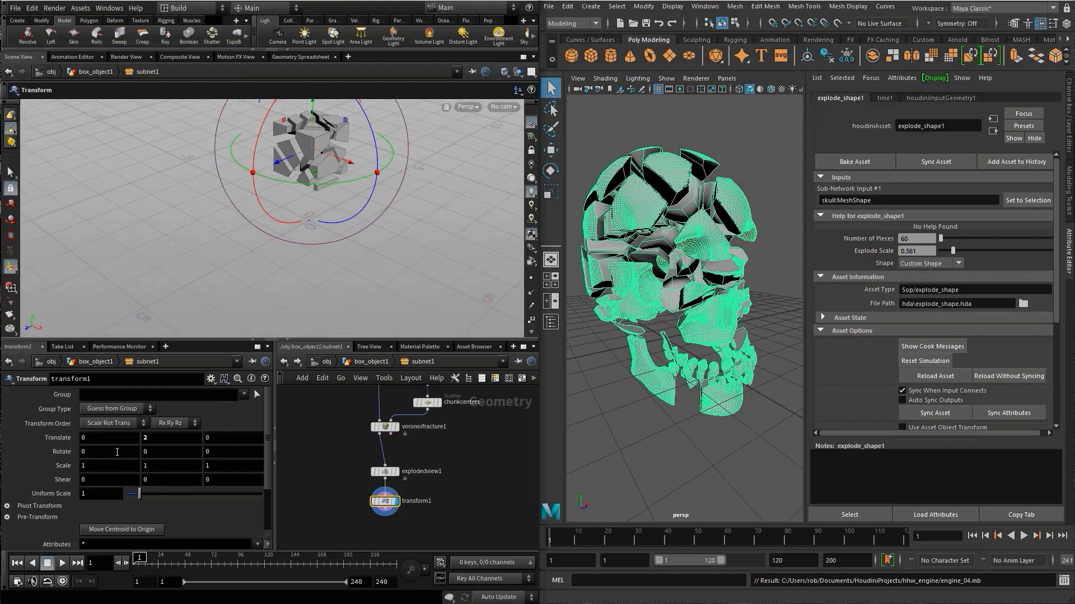
click(104, 454)
text(4)
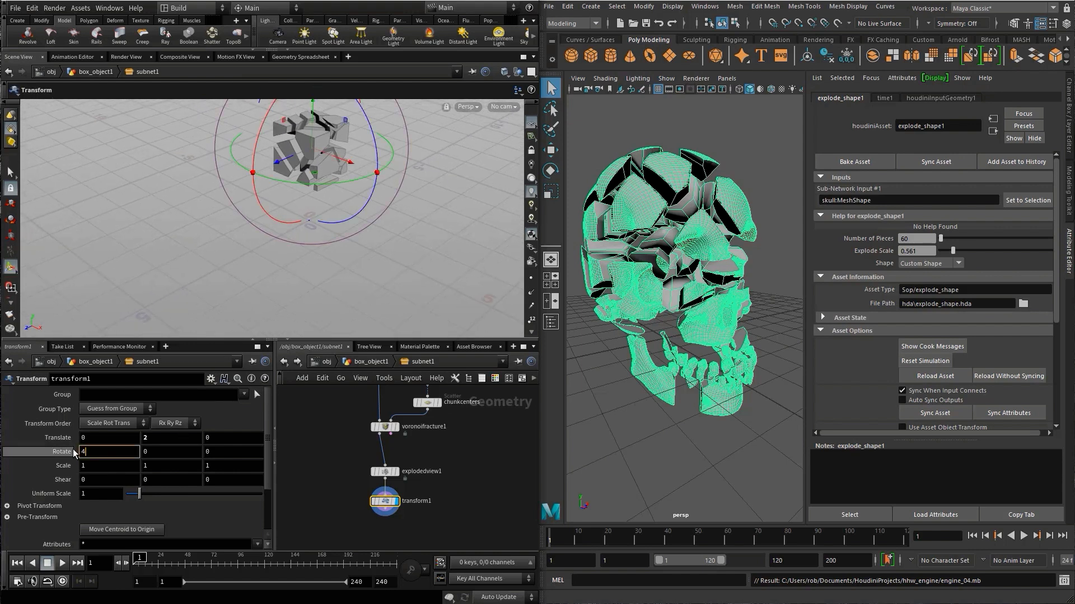
text(5)
key(Tab)
text(45)
key(Tab)
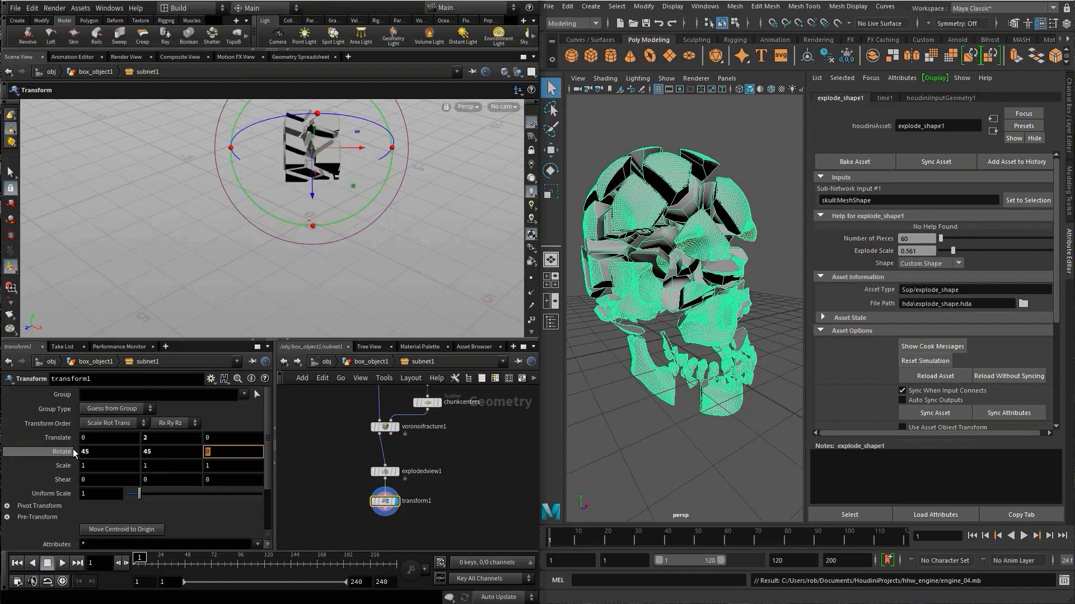
- Add an RBD Bullet Solver below transform1, feed transform1 into its geometry input, and display the solver
scroll(453, 484, up, 2)
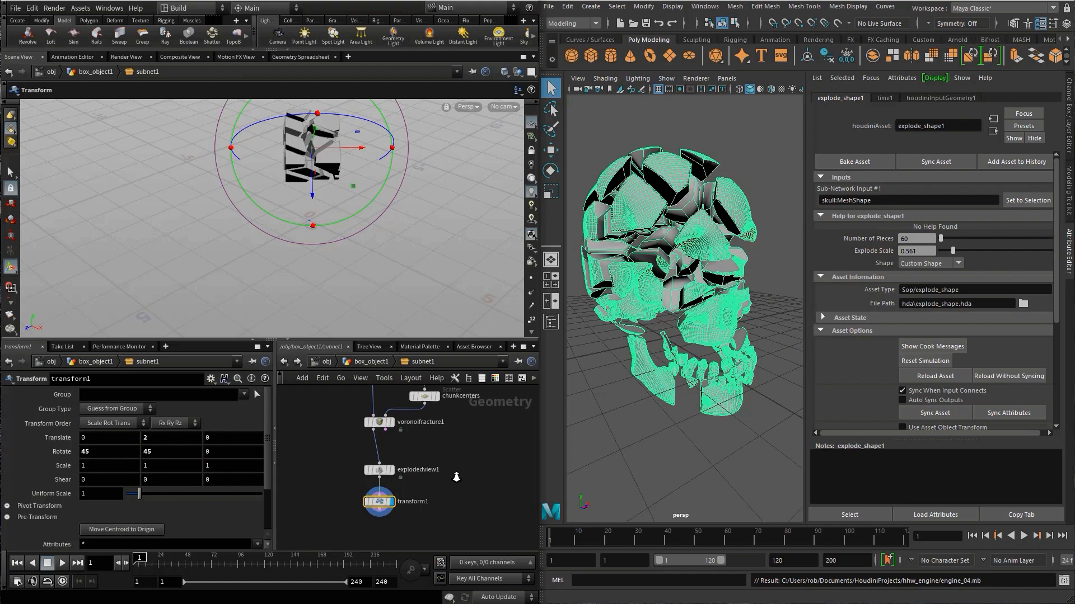
middle_drag(439, 493, 414, 492)
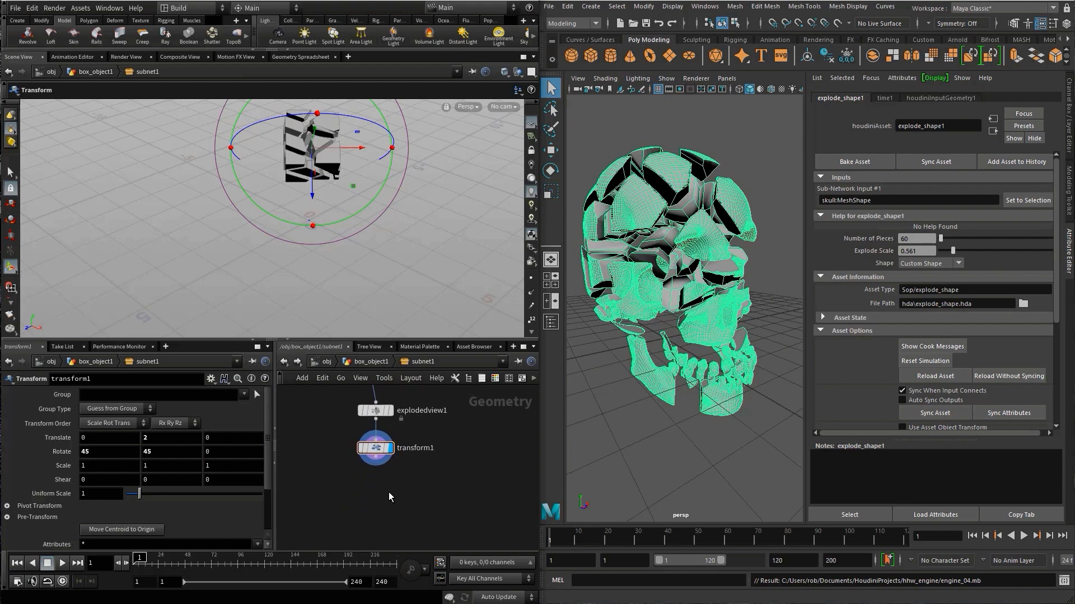
key(Tab)
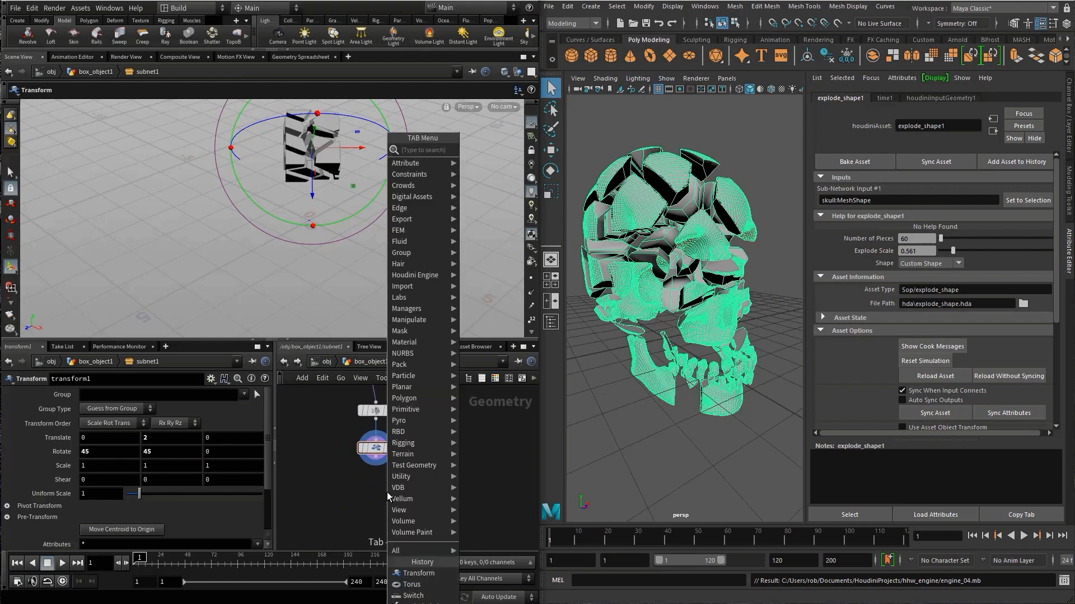
text(rbd)
key(Return)
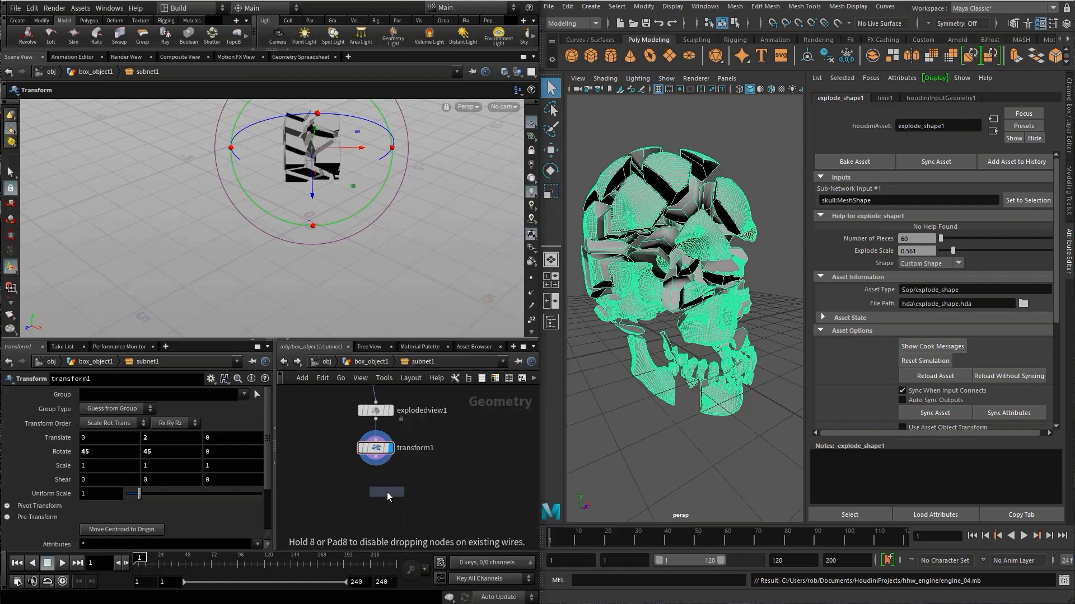
click(386, 493)
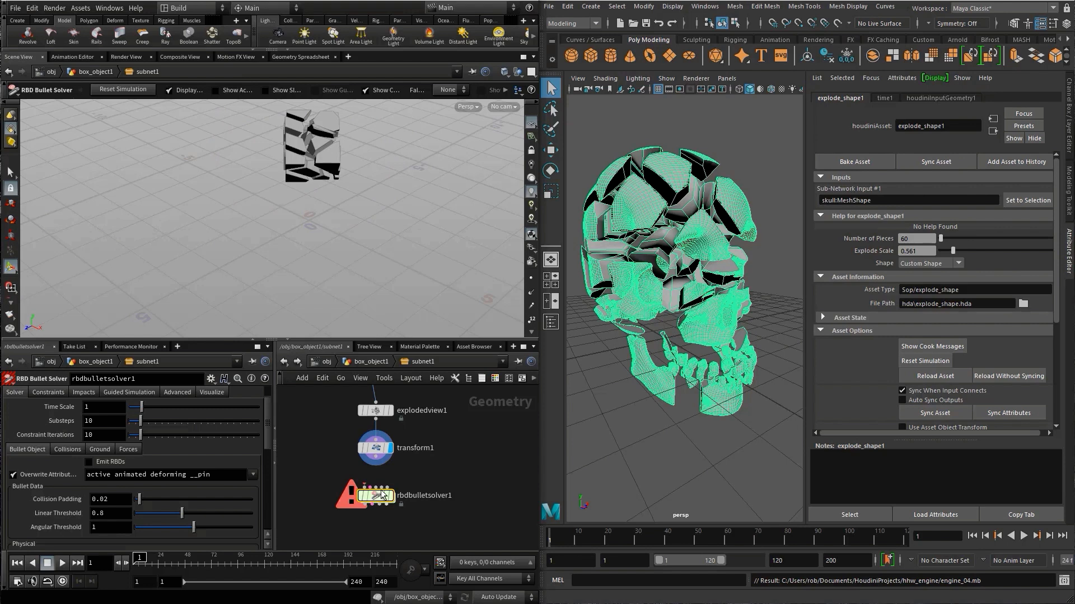
click(375, 465)
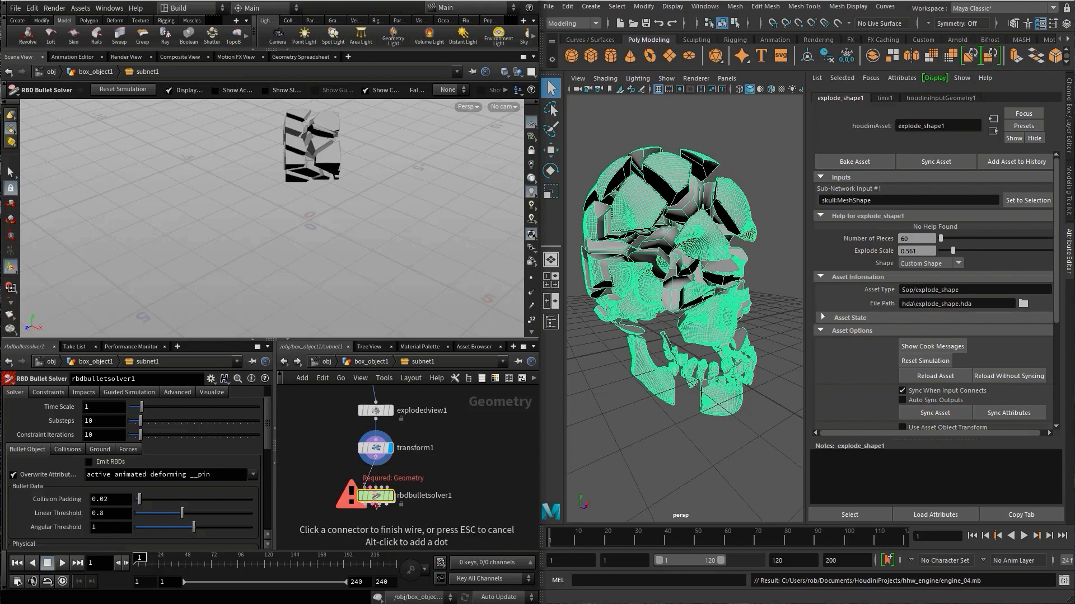
click(376, 503)
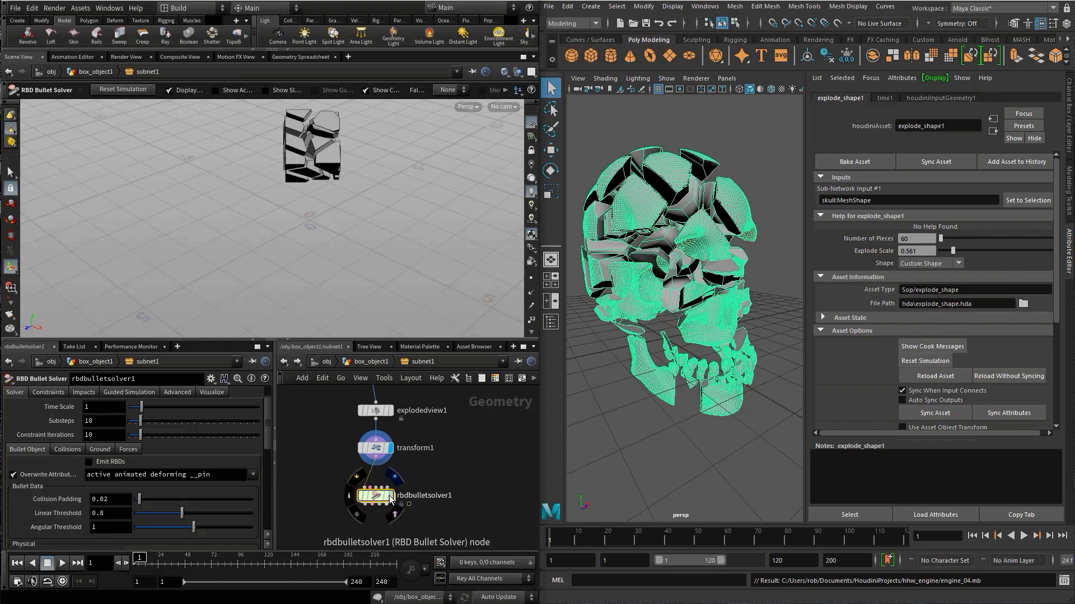
click(389, 496)
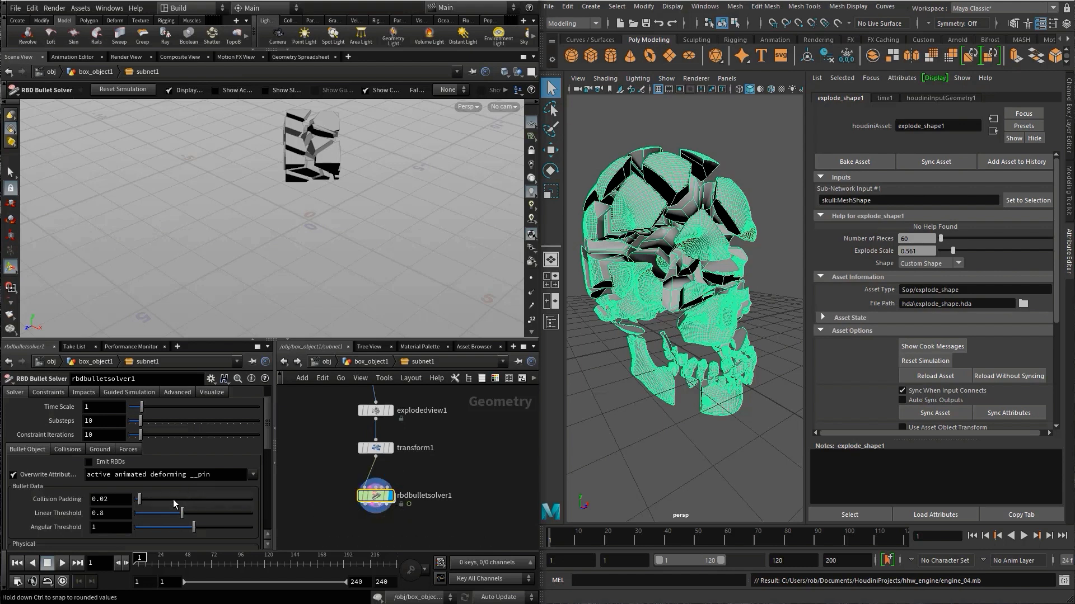
- Add a ground plane to rbdbulletsolver1 by setting Add Ground Plane to Ground Plane
scroll(173, 499, down, 4)
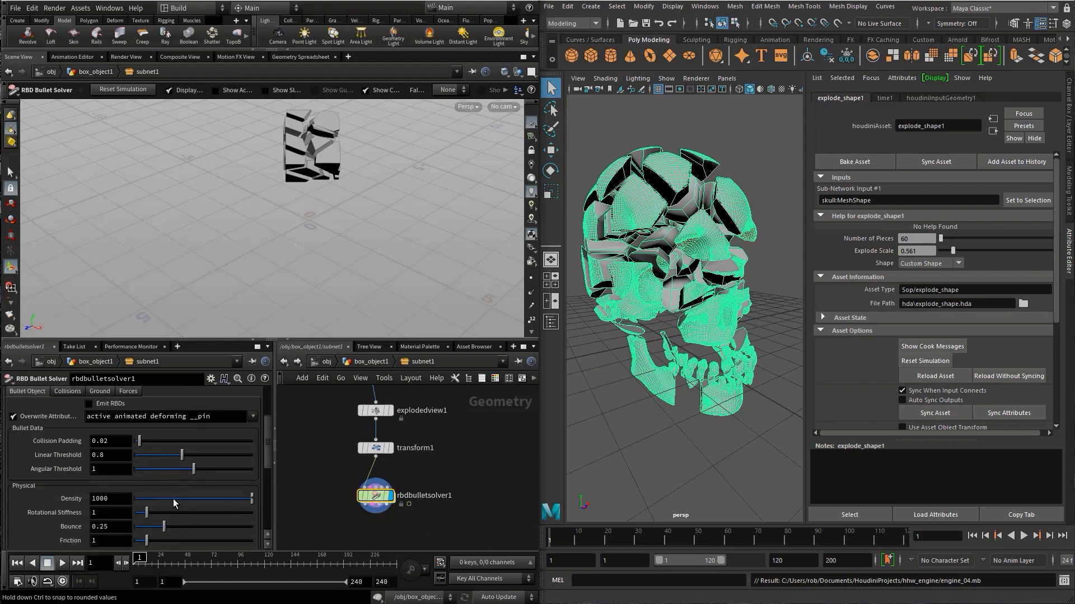
scroll(172, 499, up, 3)
click(95, 435)
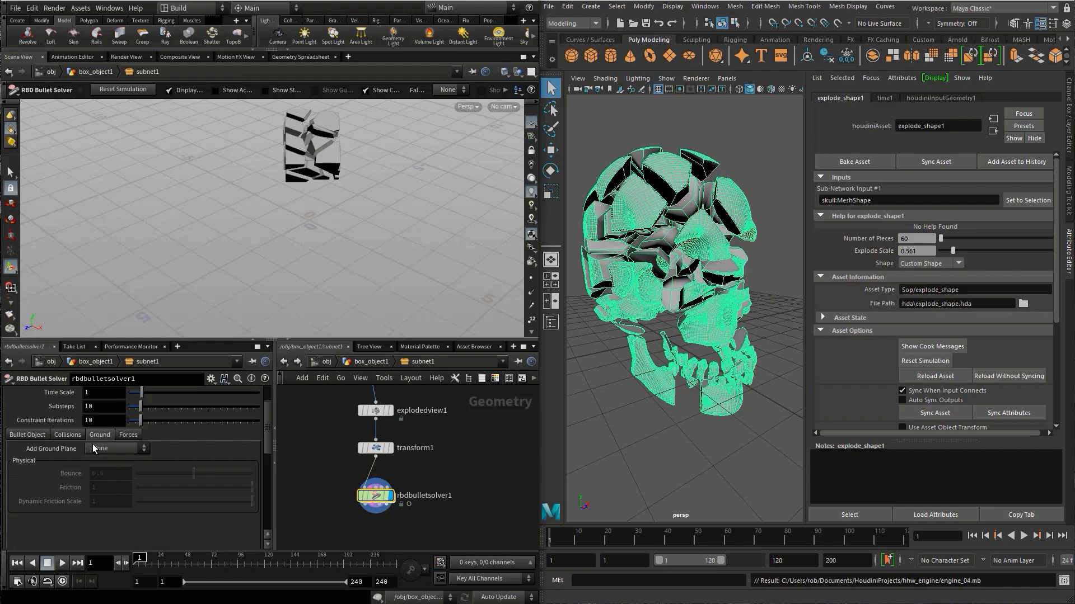
click(92, 449)
click(99, 465)
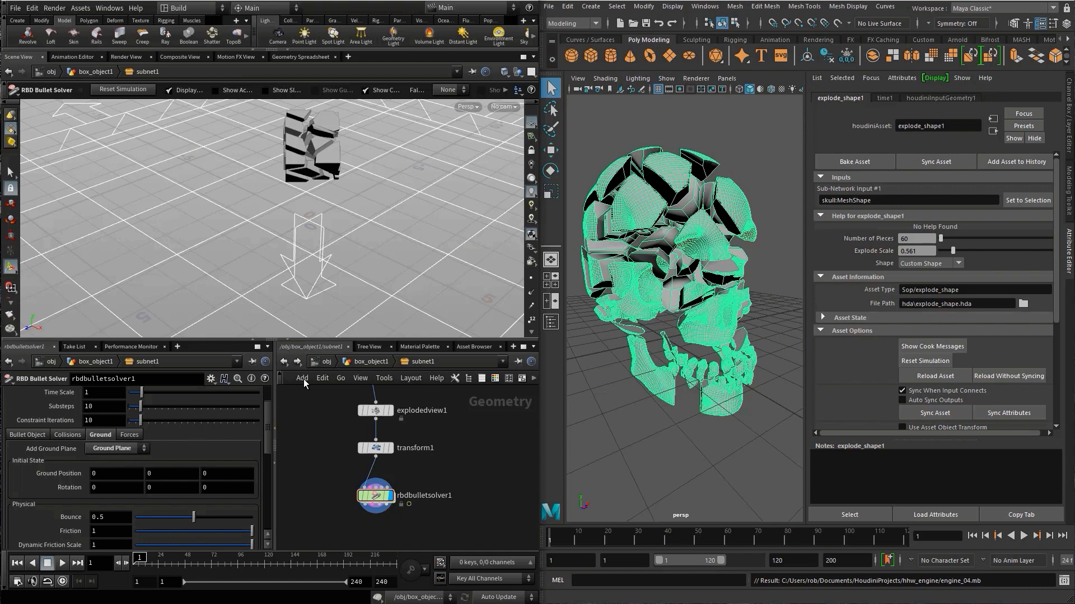
- Go up to box_object1 and play the box simulation to check how the pieces fall, then stop playback
click(284, 362)
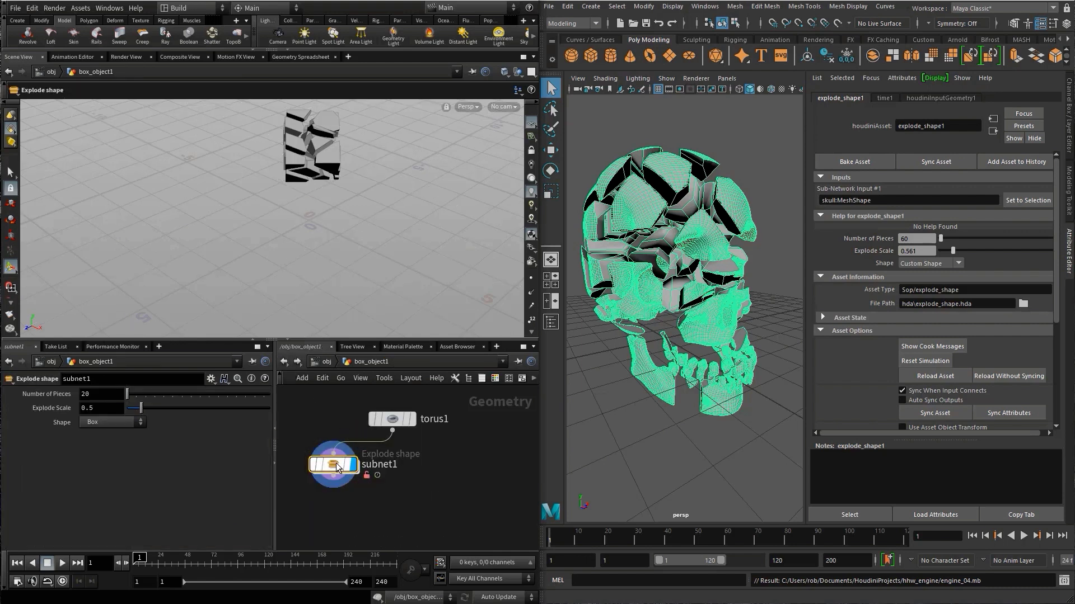
click(62, 564)
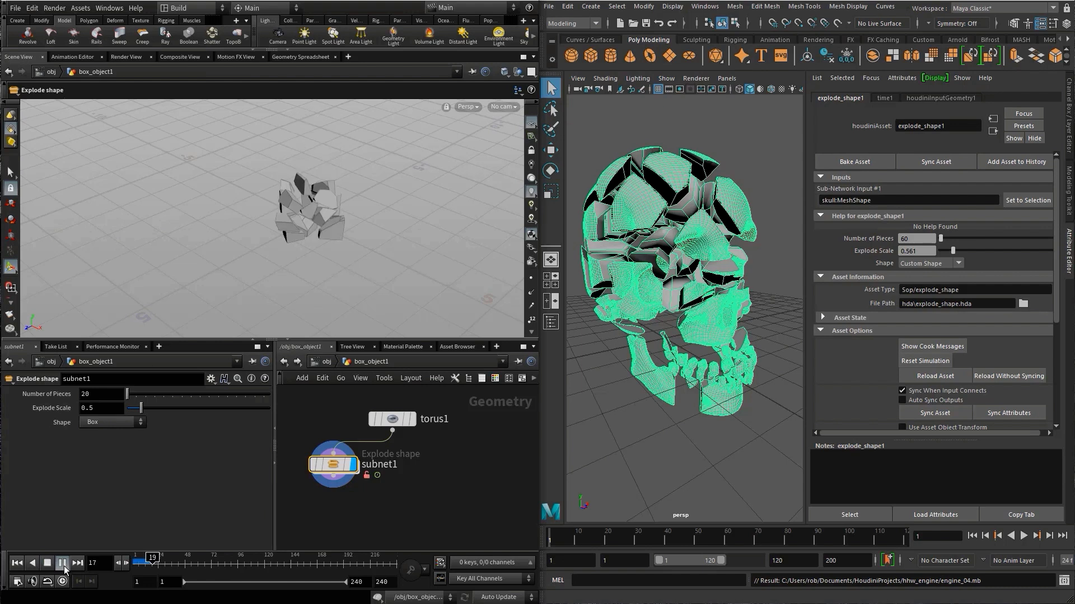
click(47, 563)
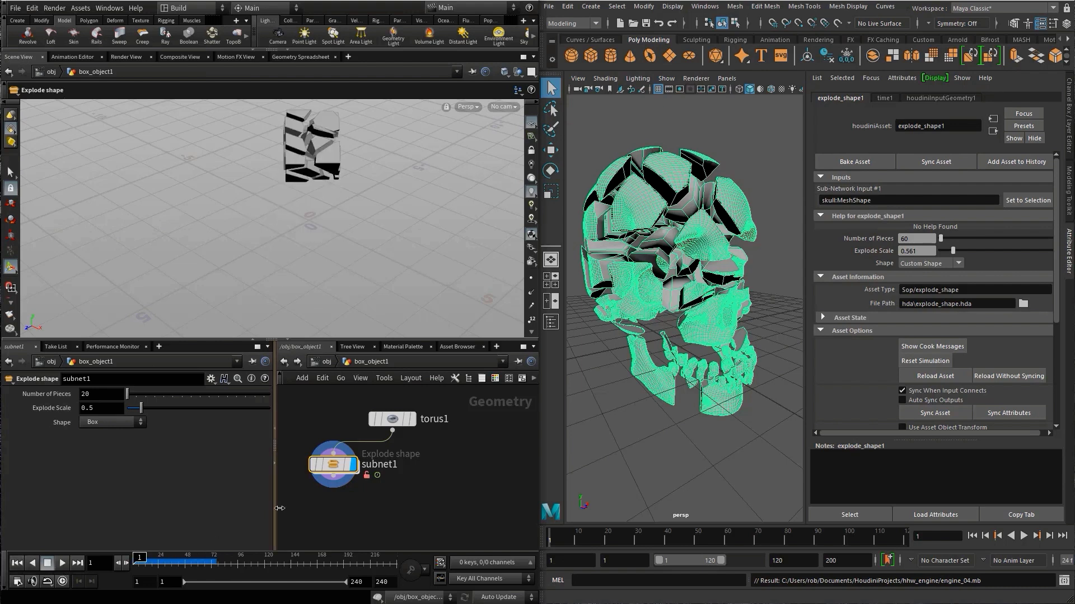
- Test the simulation with subnet1's Shape set to Custom Shape, stop playback, and return the Shape to Box
click(101, 422)
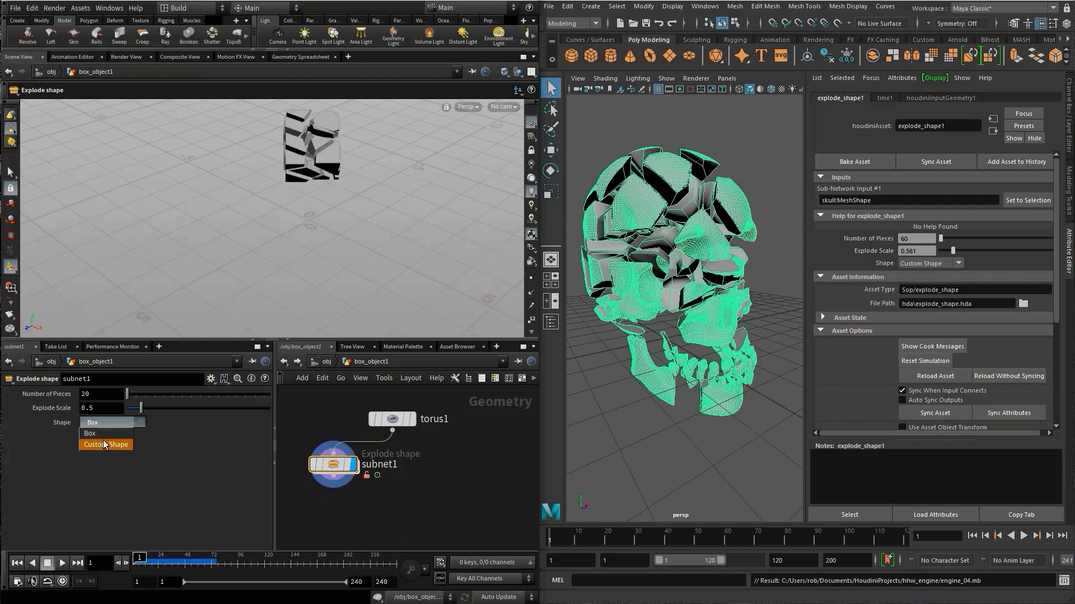
click(103, 440)
click(63, 564)
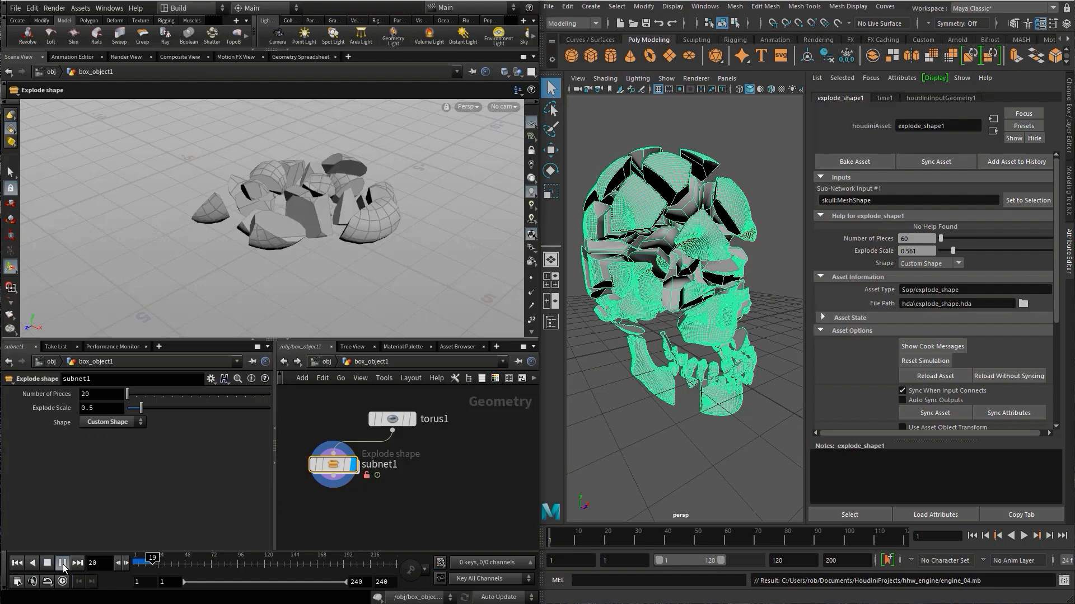
click(47, 563)
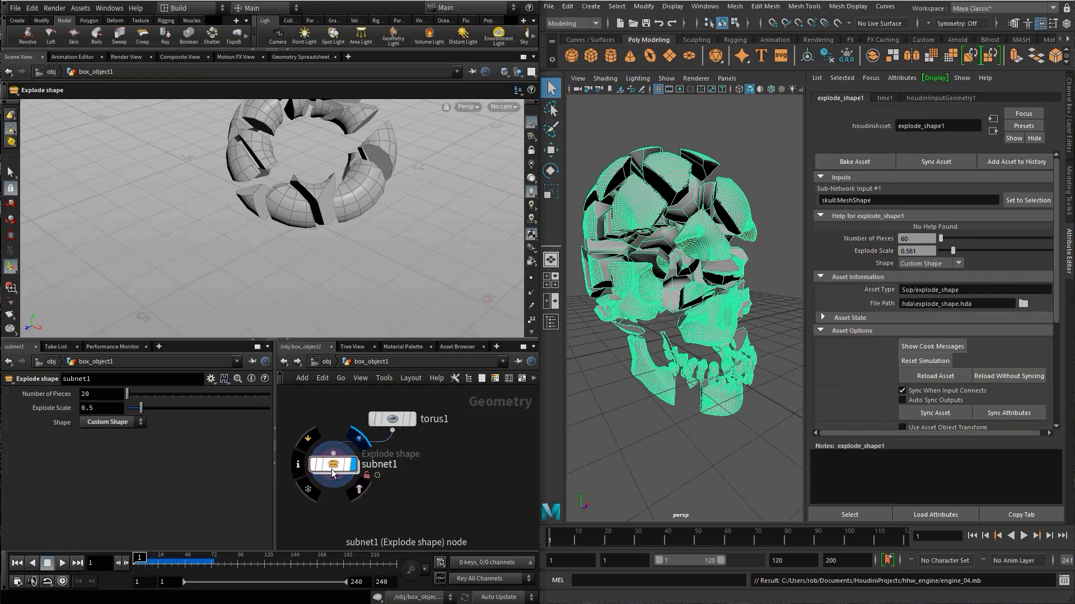
click(96, 422)
click(99, 432)
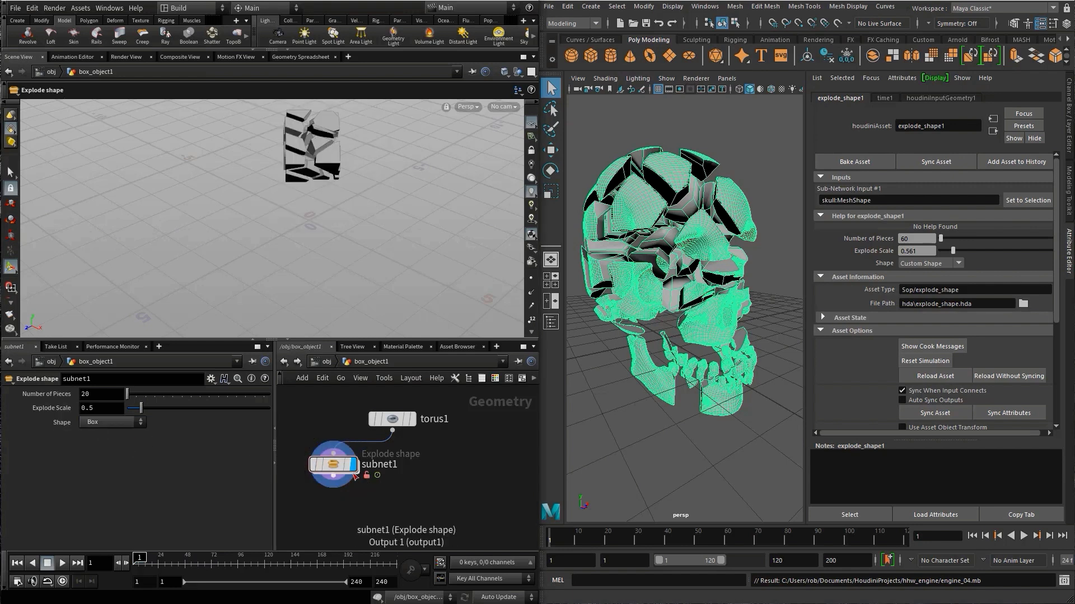
- Inside subnet1, open the Explode shape asset's properties, select transform1, and add a separator below the Shape parameter
double_click(333, 465)
middle_drag(329, 479, 325, 482)
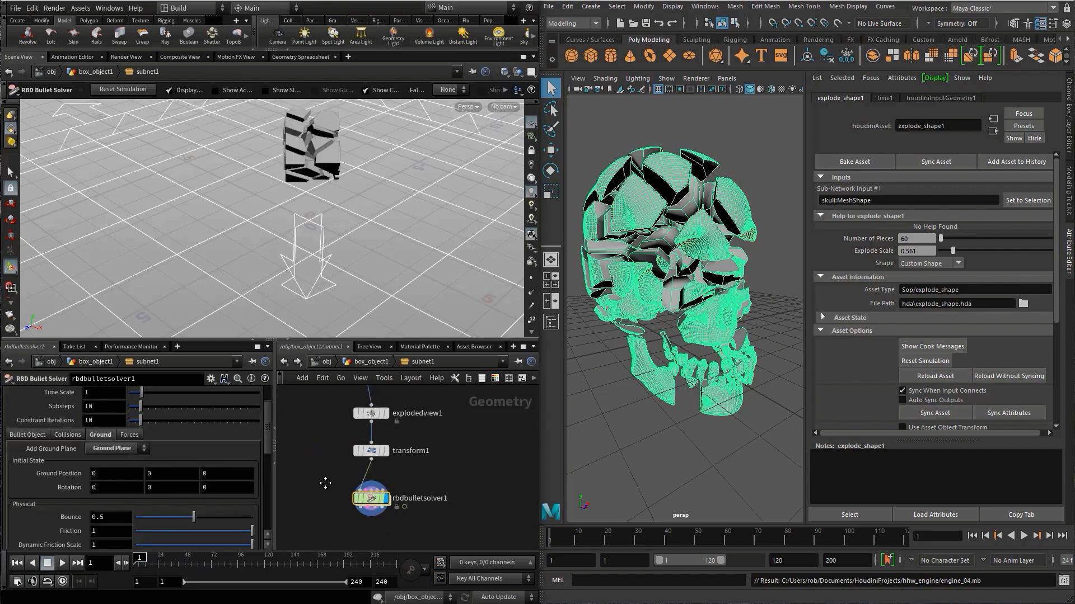
click(76, 11)
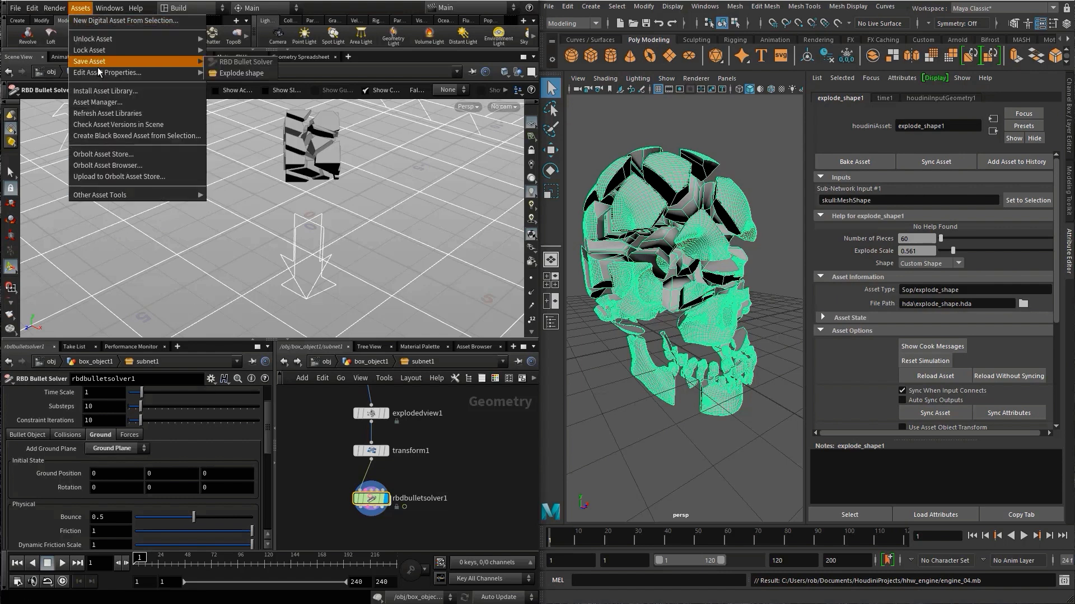
click(219, 71)
click(371, 450)
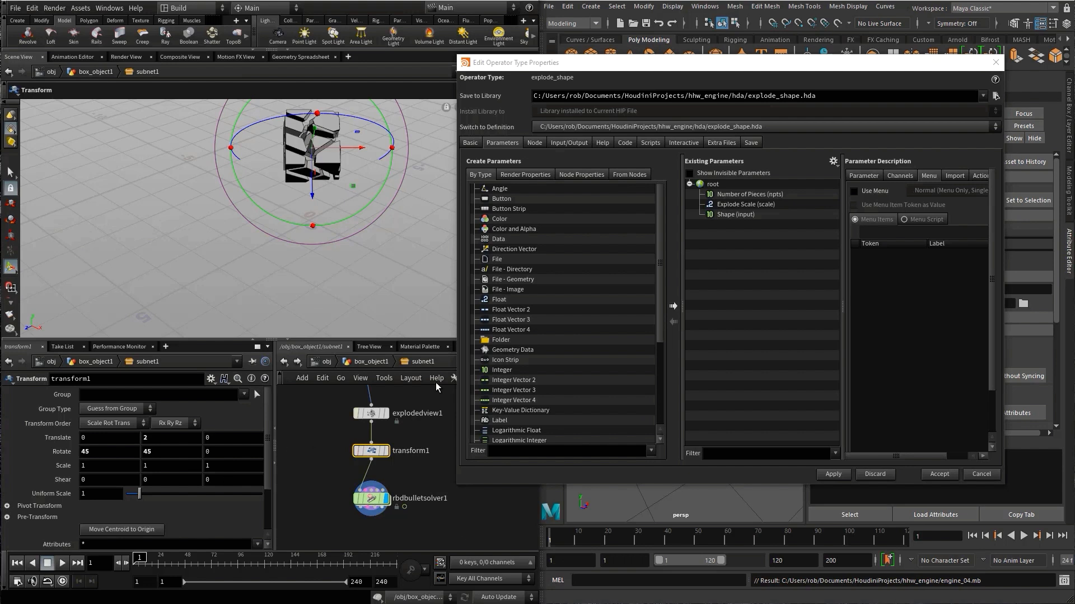
scroll(514, 365, down, 5)
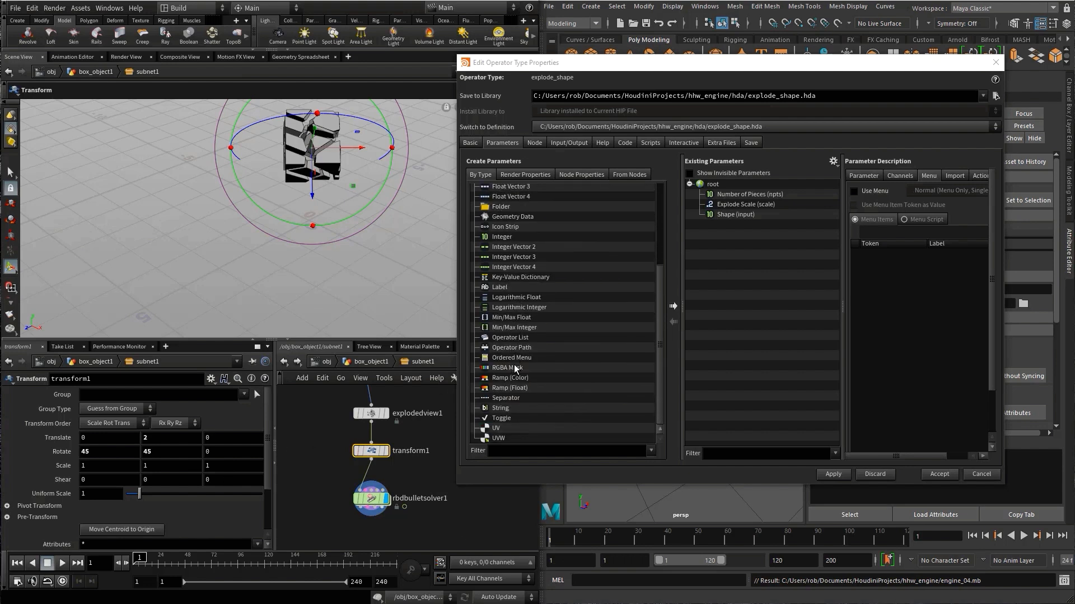
click(504, 398)
click(673, 306)
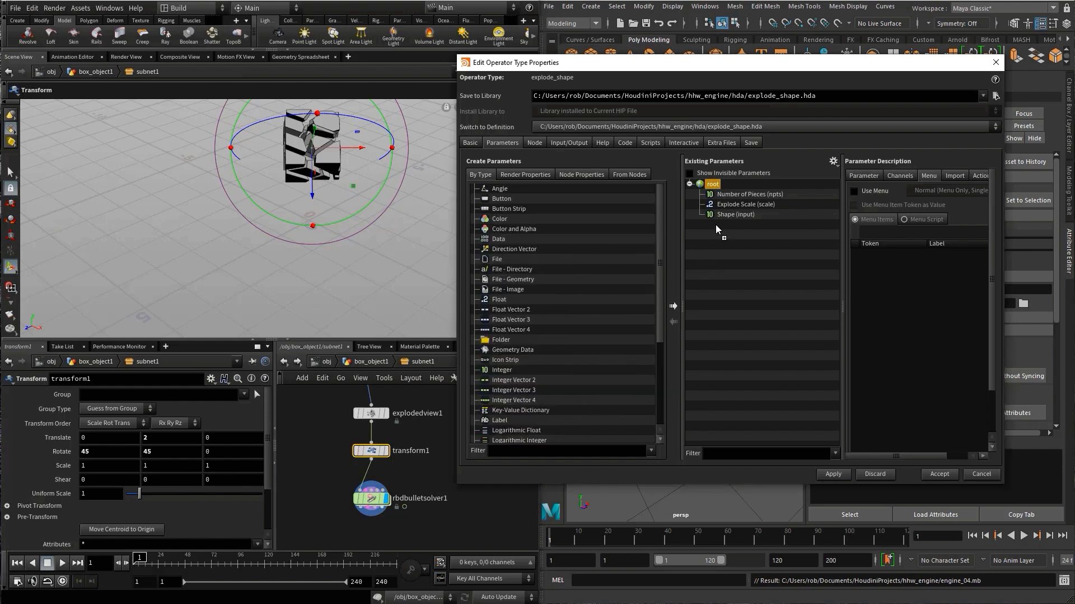
click(715, 223)
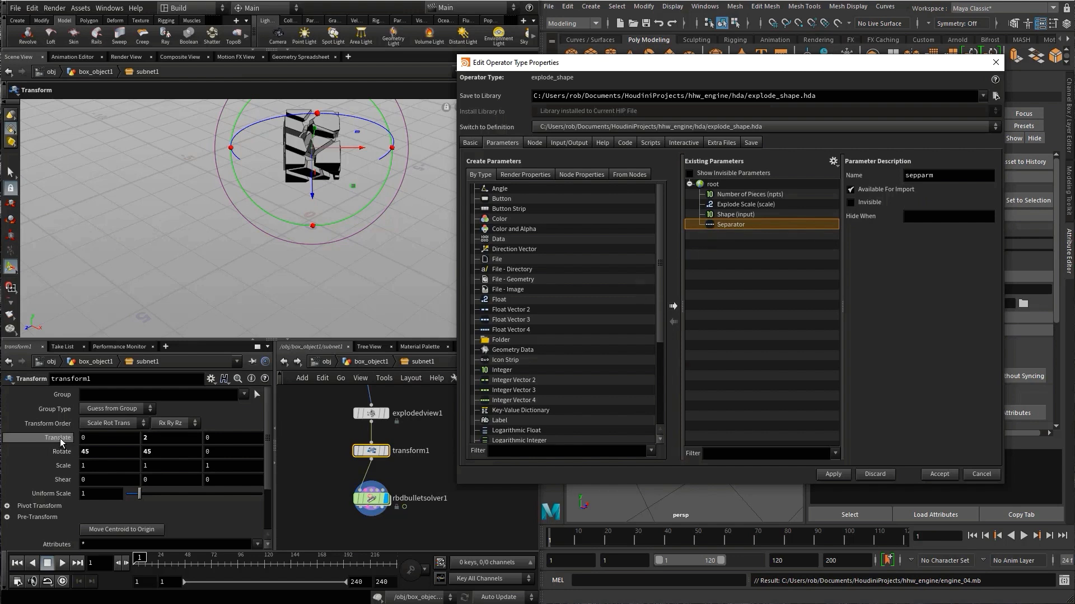
- Expose transform1's Translate and Rotate below the separator, accept the properties, and check the new controls on subnet1
mouse_move(716, 224)
mouse_down()
mouse_move(730, 227)
mouse_move(705, 237)
mouse_move(712, 246)
mouse_move(726, 231)
mouse_up()
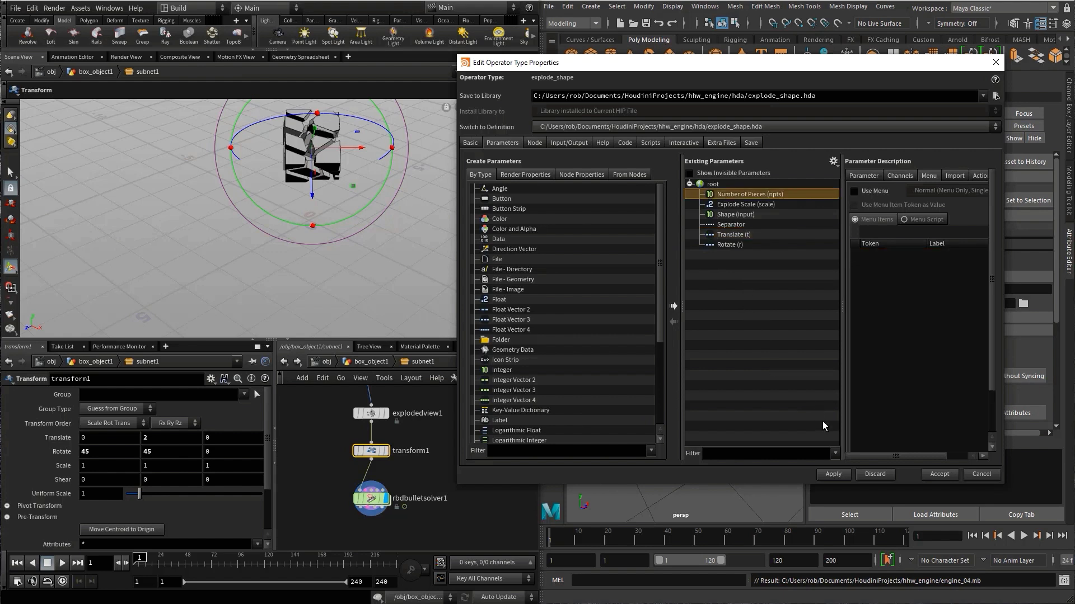
click(936, 473)
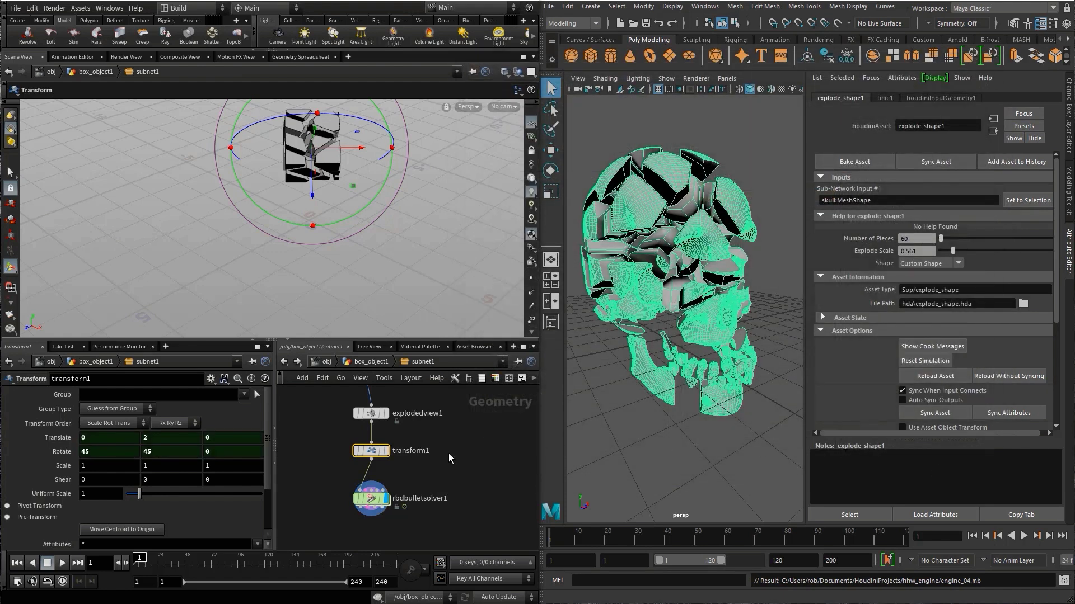
click(325, 362)
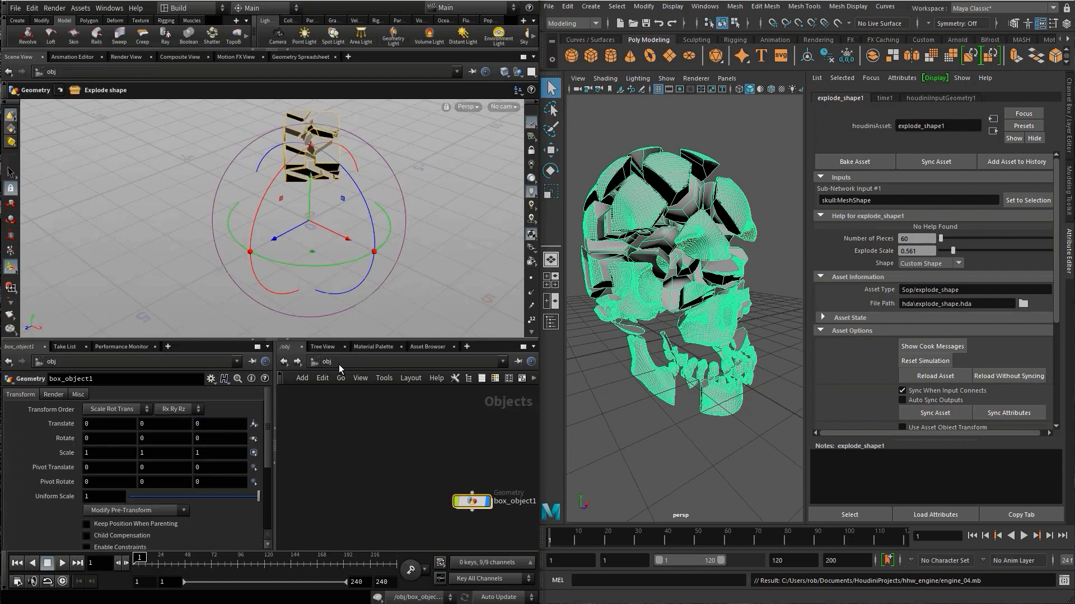
double_click(473, 502)
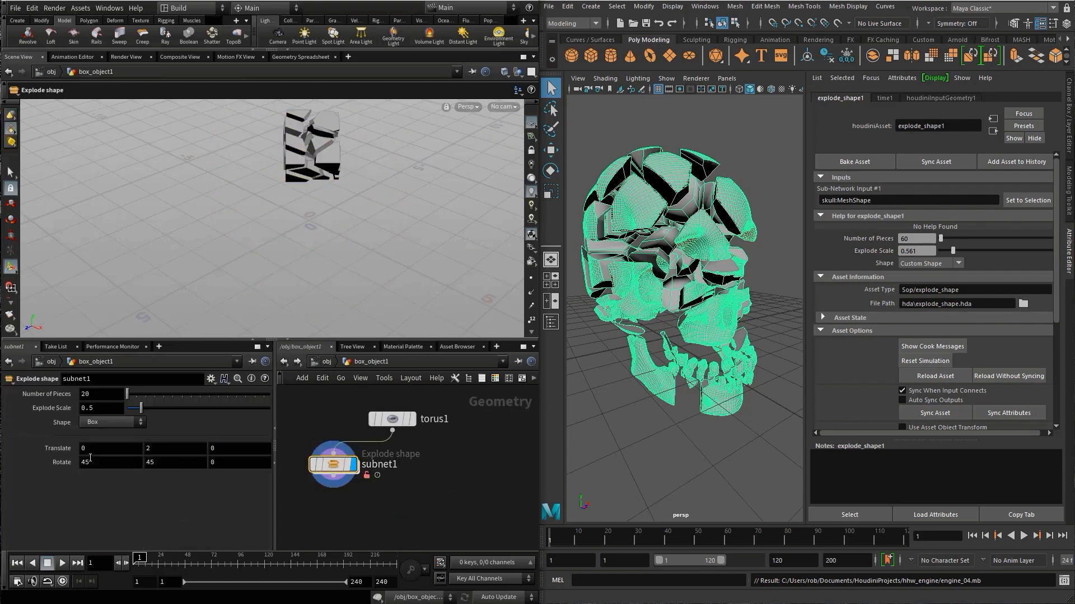
double_click(334, 465)
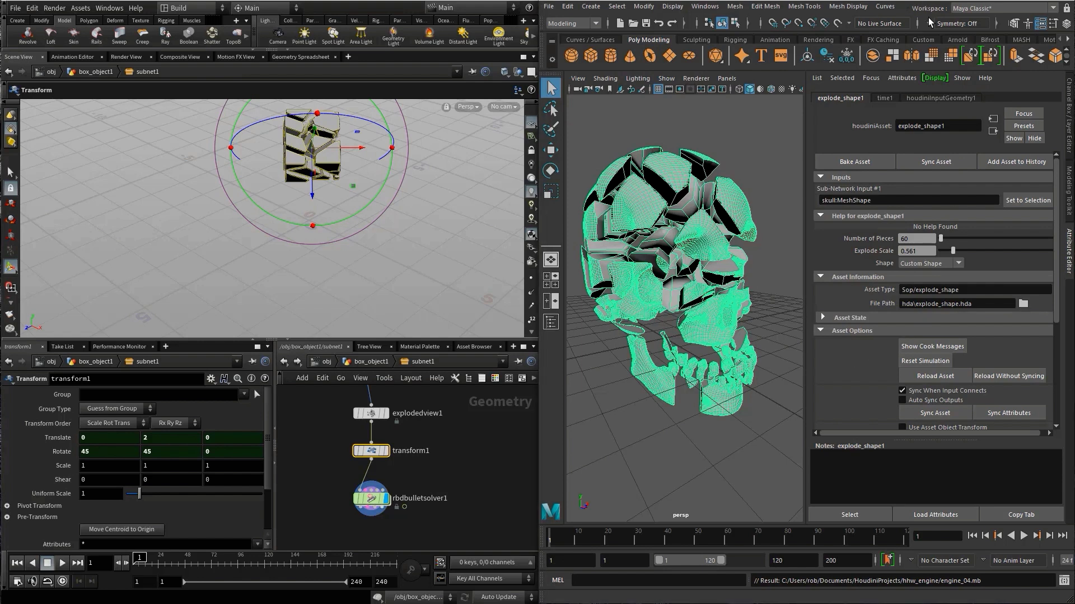
- Switch to Maya, reload the explode_shape1 asset, and set its Translate Y to 5
click(931, 381)
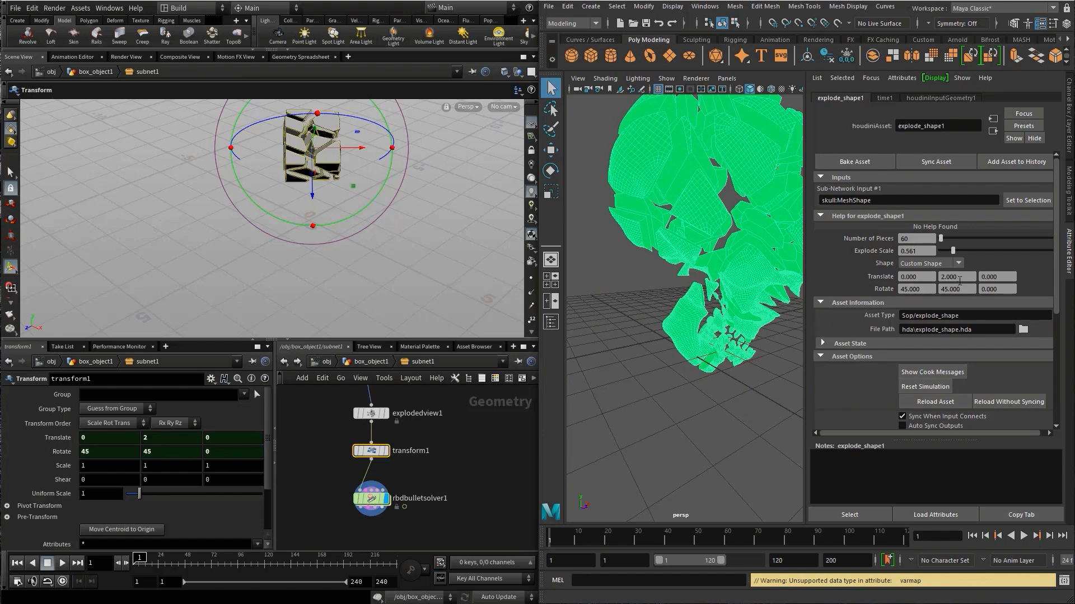
drag(960, 277, 939, 276)
text(5)
key(Return)
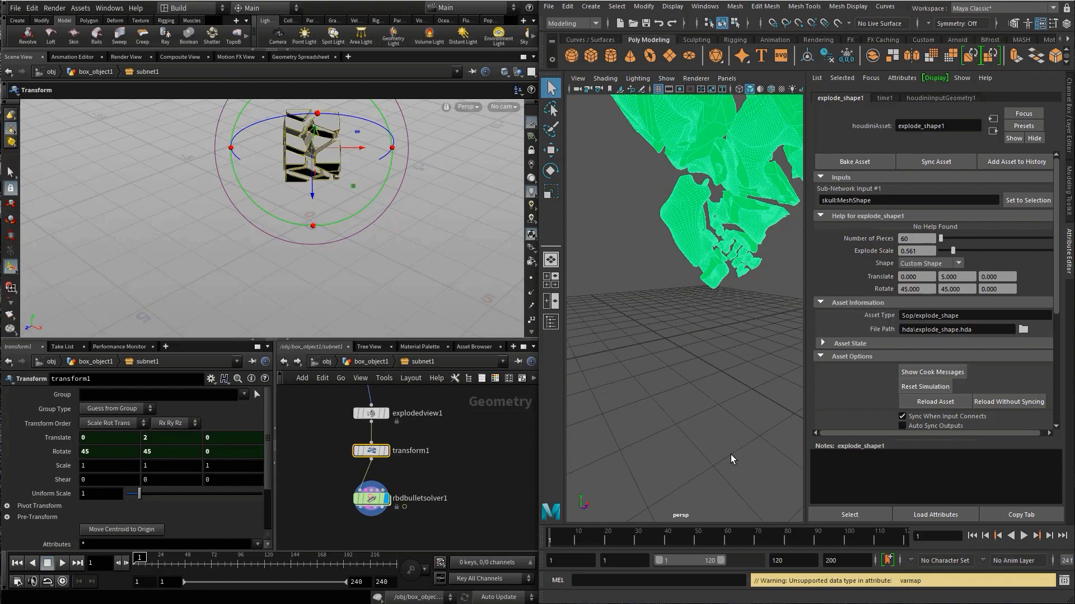
- Play and stop the skull simulation in Maya, deselect the asset, and examine the scattered pieces in an enlarged viewport
click(1019, 538)
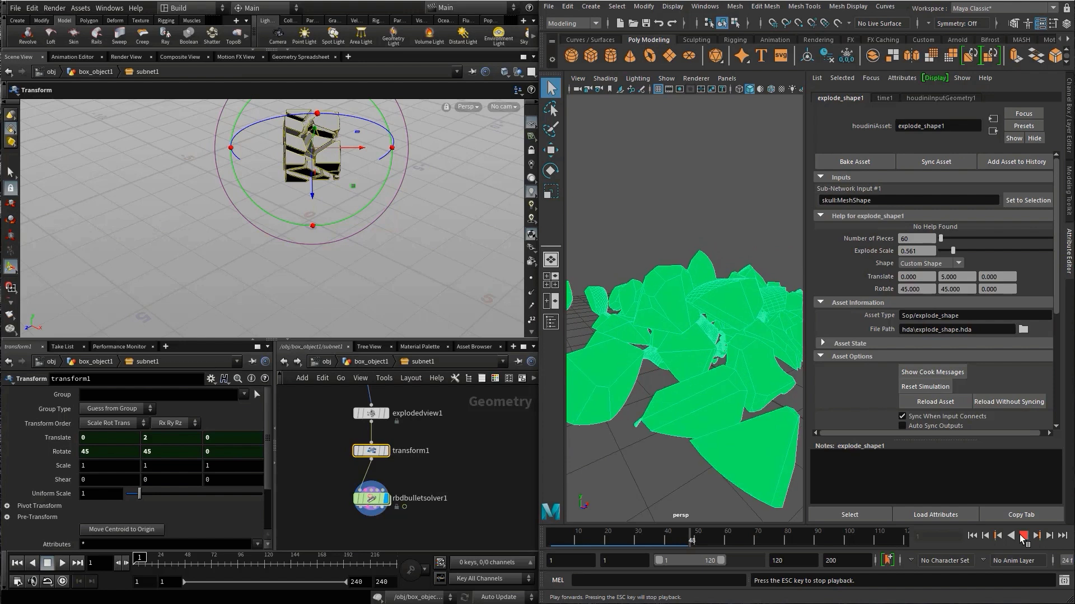
click(1024, 536)
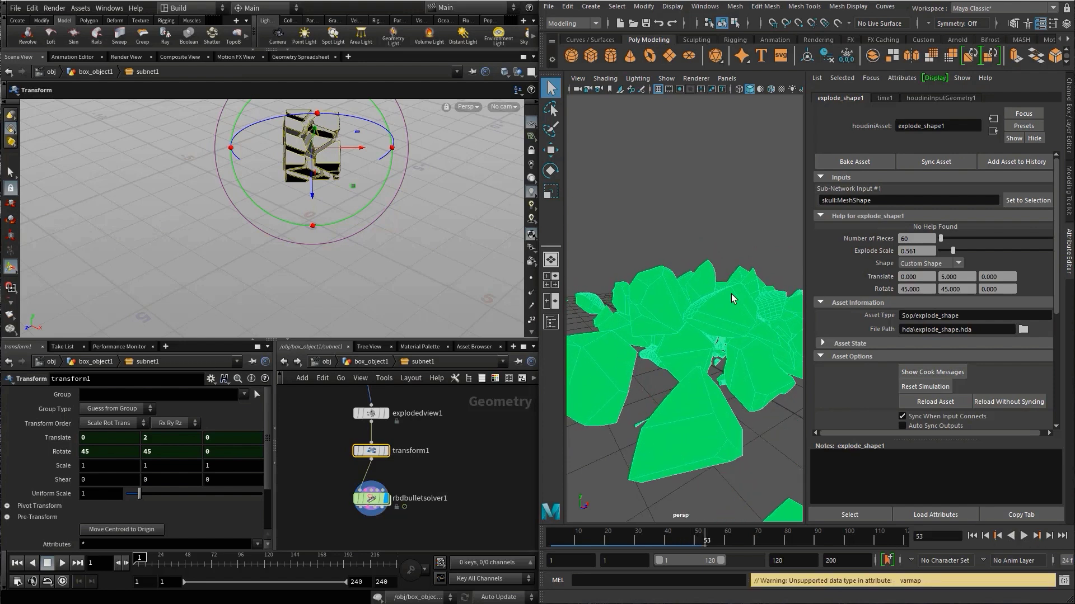
click(618, 230)
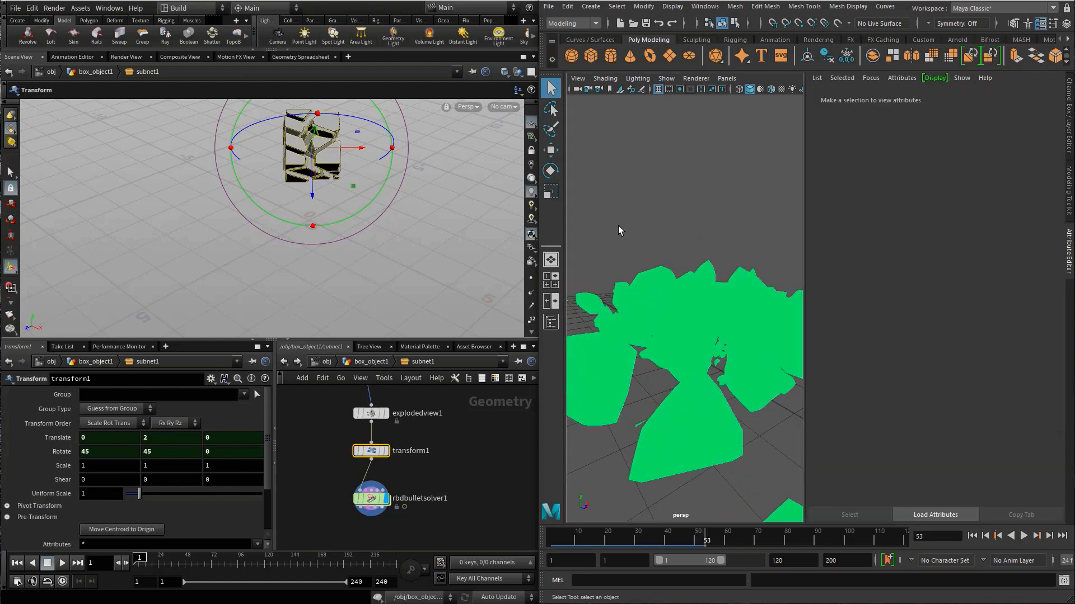
click(1067, 250)
alt+right_drag(895, 201, 659, 298)
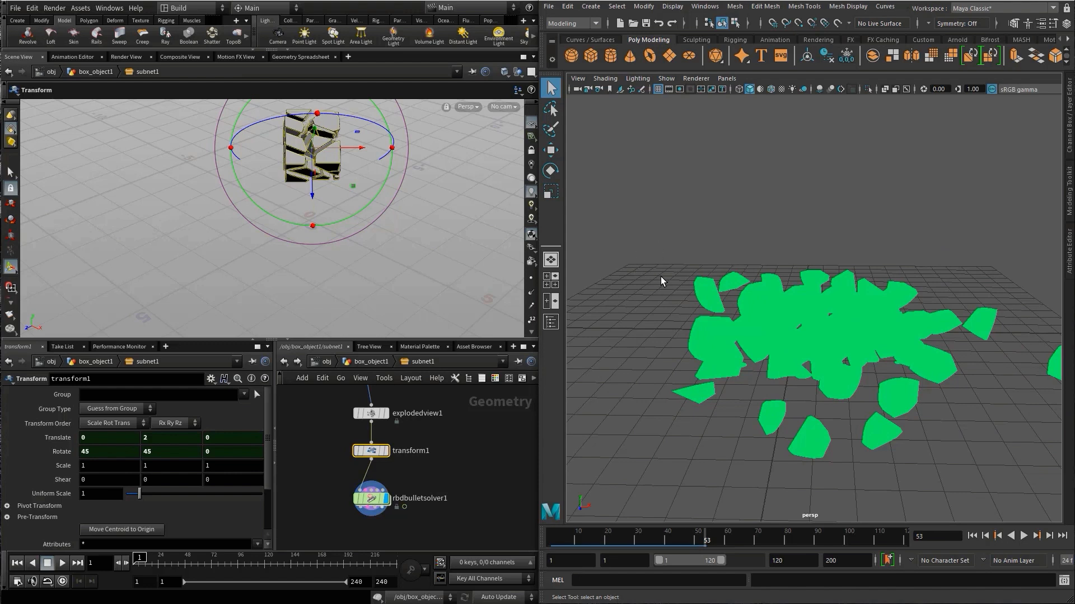
scroll(666, 303, up, 4)
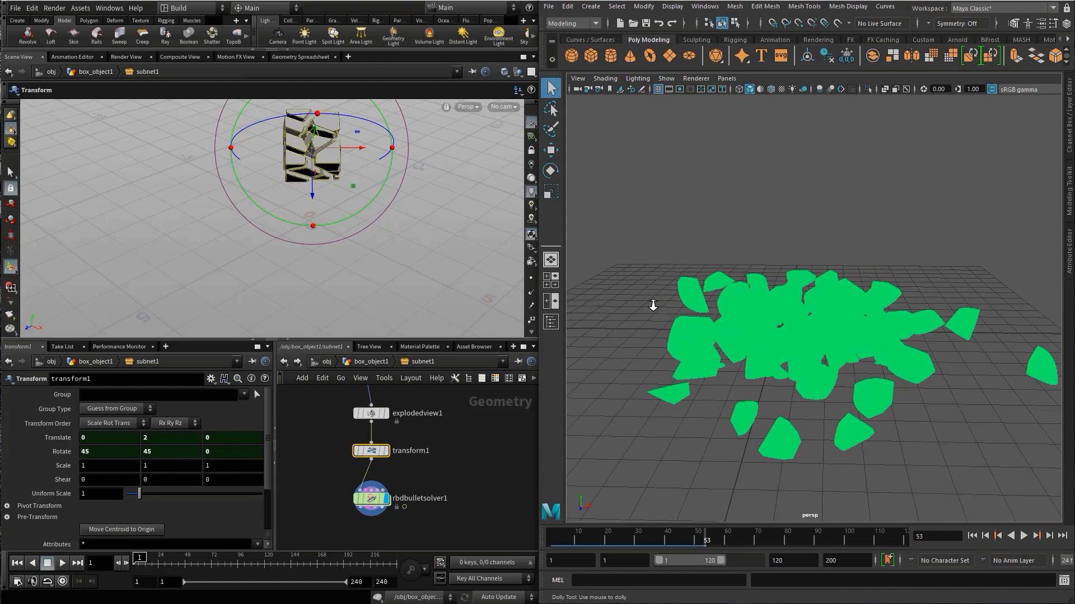
scroll(667, 299, up, 1)
alt+drag(664, 303, 734, 297)
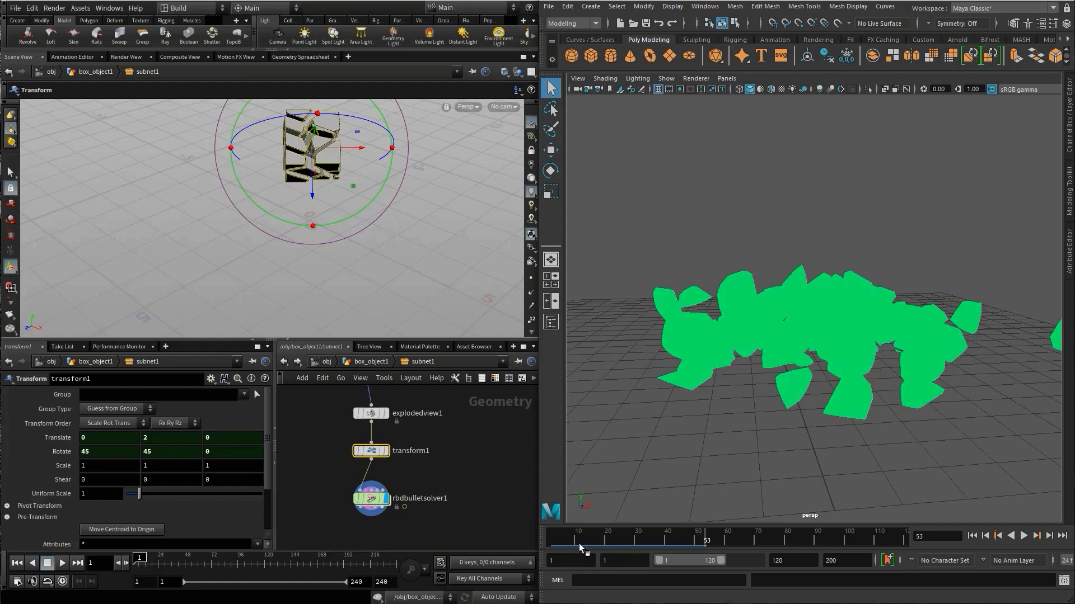
- Replay the skull simulation from frame 1, return to the start frame, and show the Outliner with explode_shape1 selected
drag(579, 543, 537, 546)
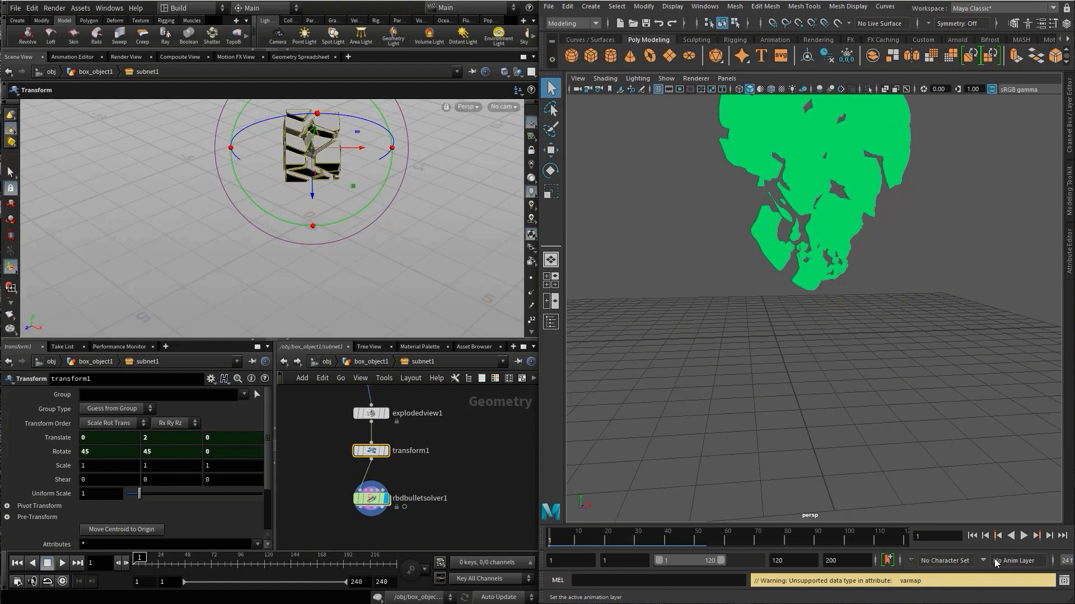
click(1024, 537)
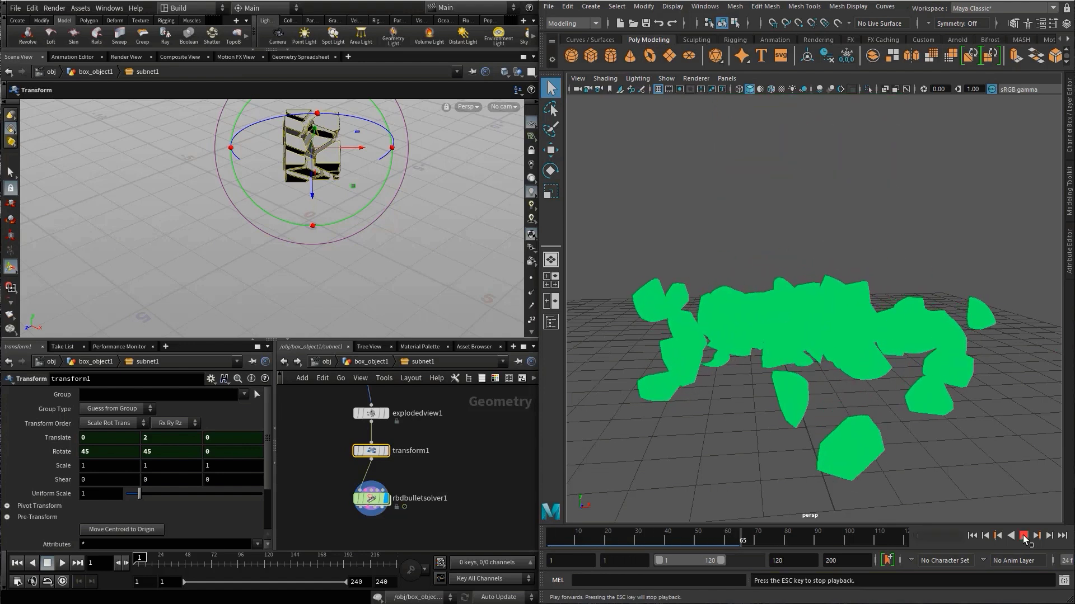
click(1024, 537)
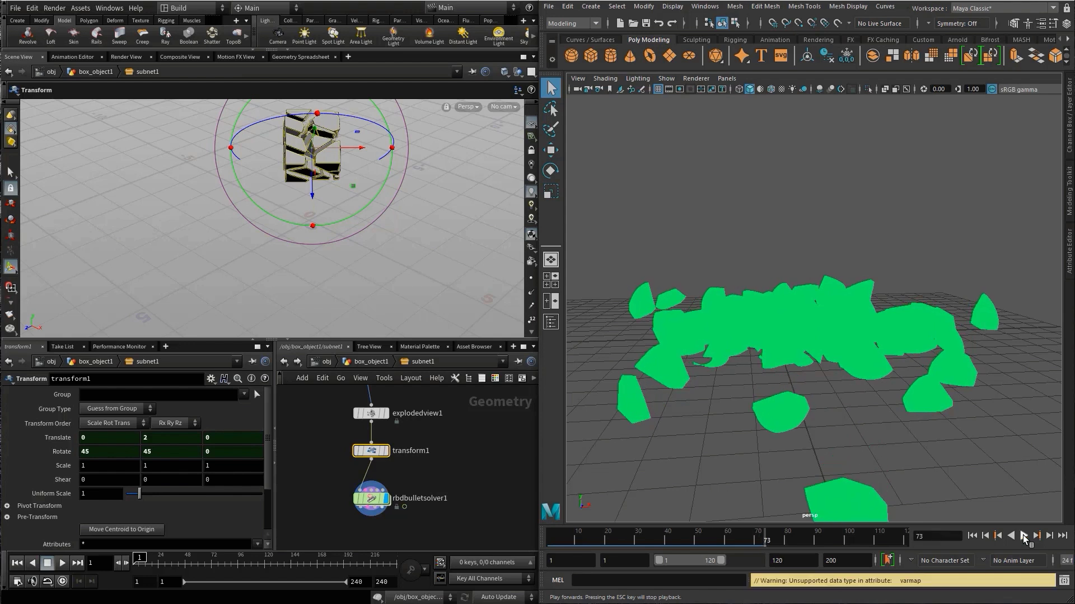
click(972, 537)
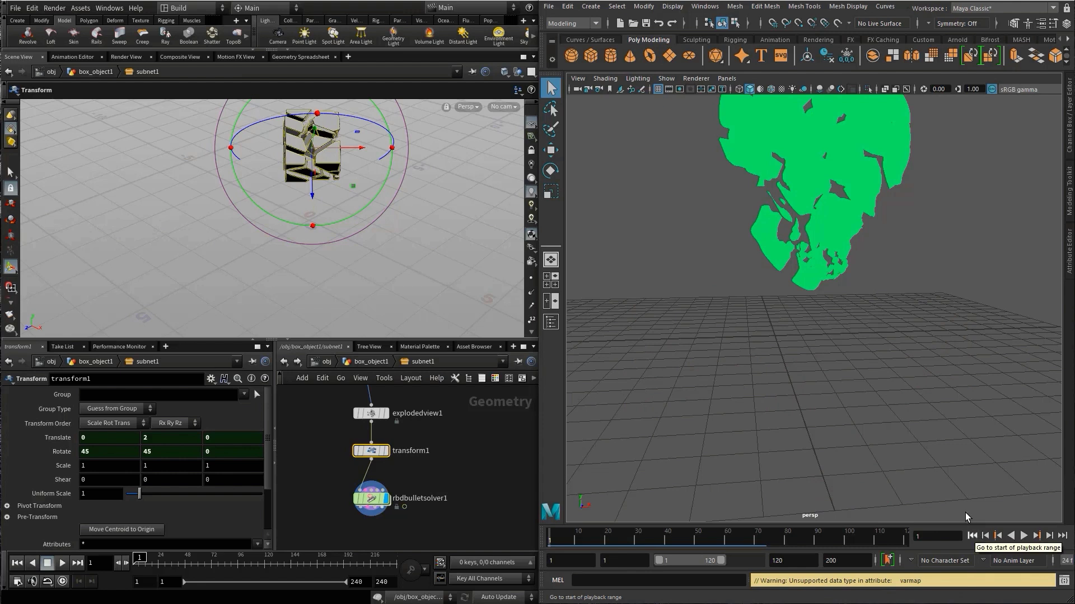
click(551, 321)
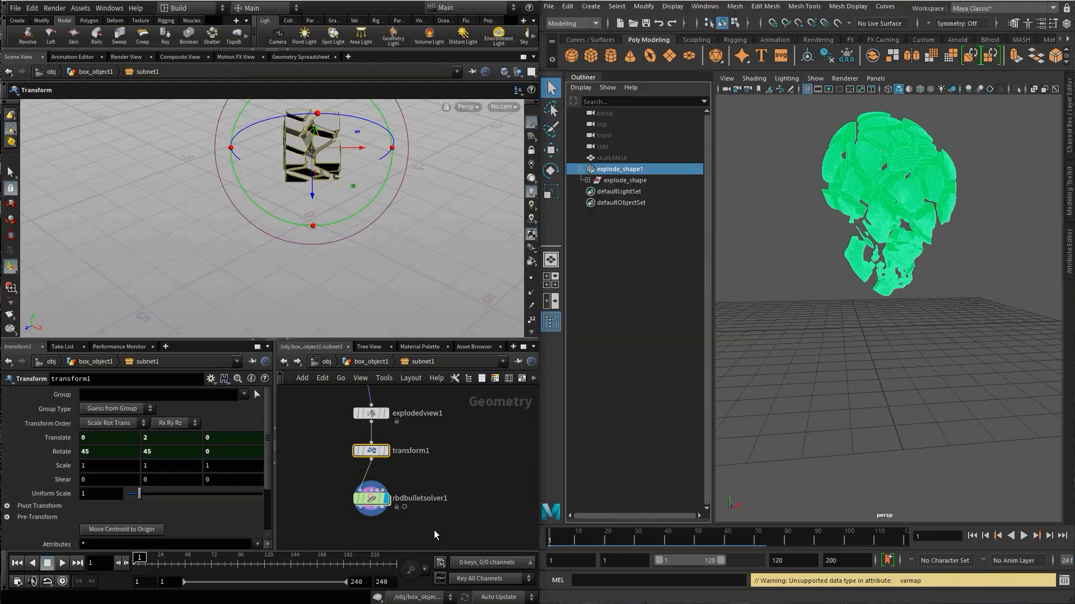
- Switch to Houdini, add an Attribute Delete node below rbdbulletsolver1, connect the solver's geometry output to it, and display it
middle_drag(434, 529, 438, 472)
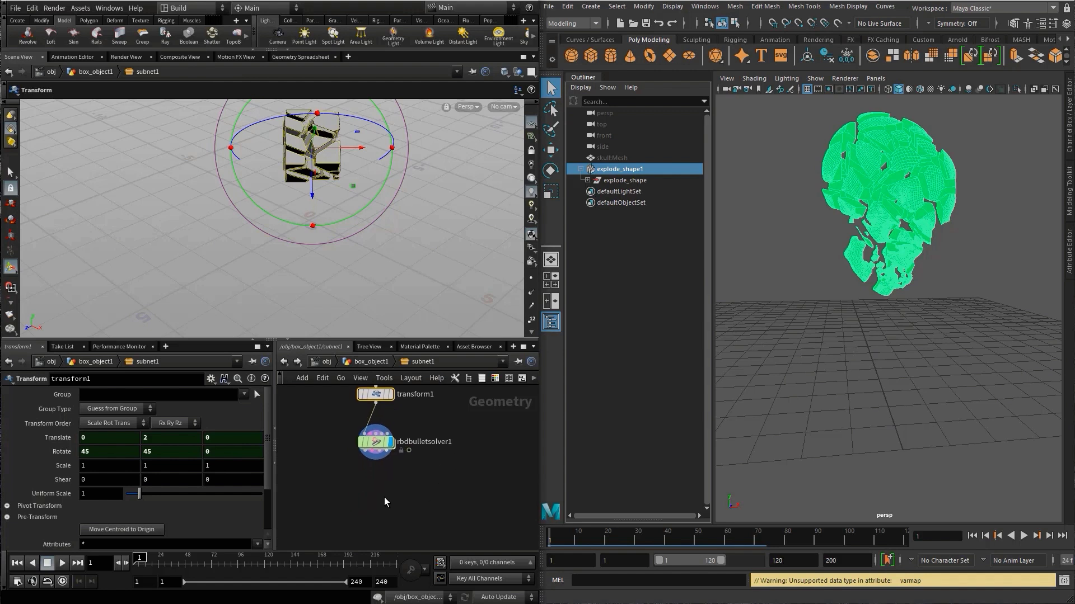
key(Tab)
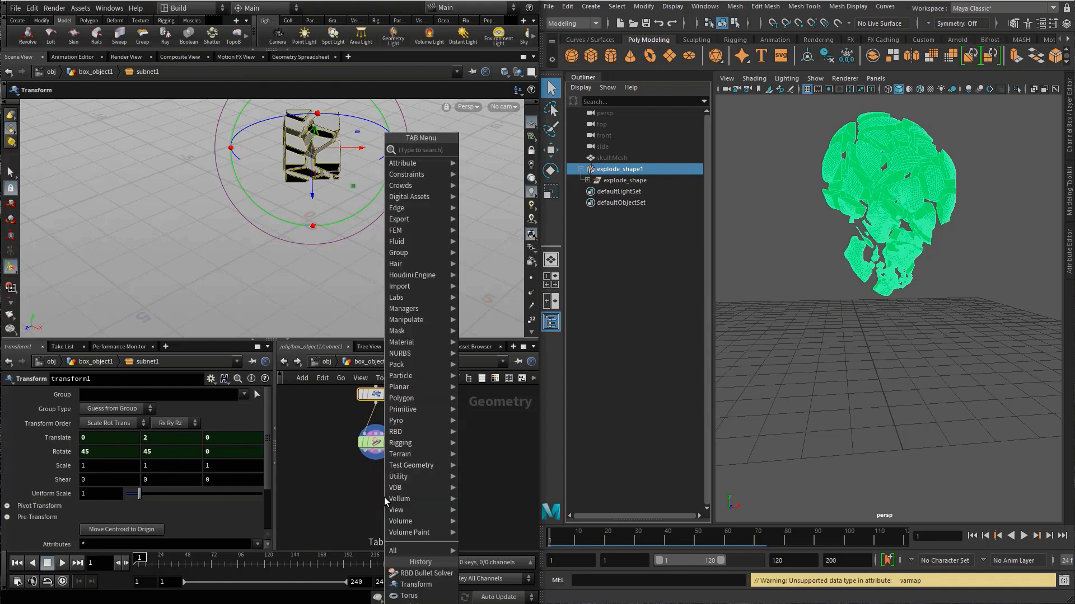
text(dele)
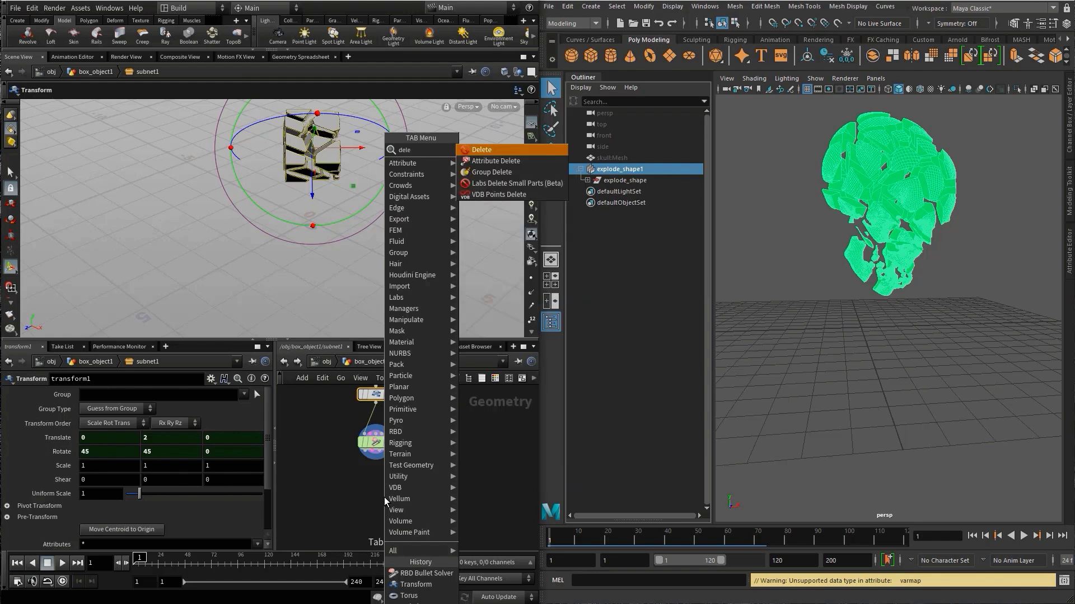
key(Return)
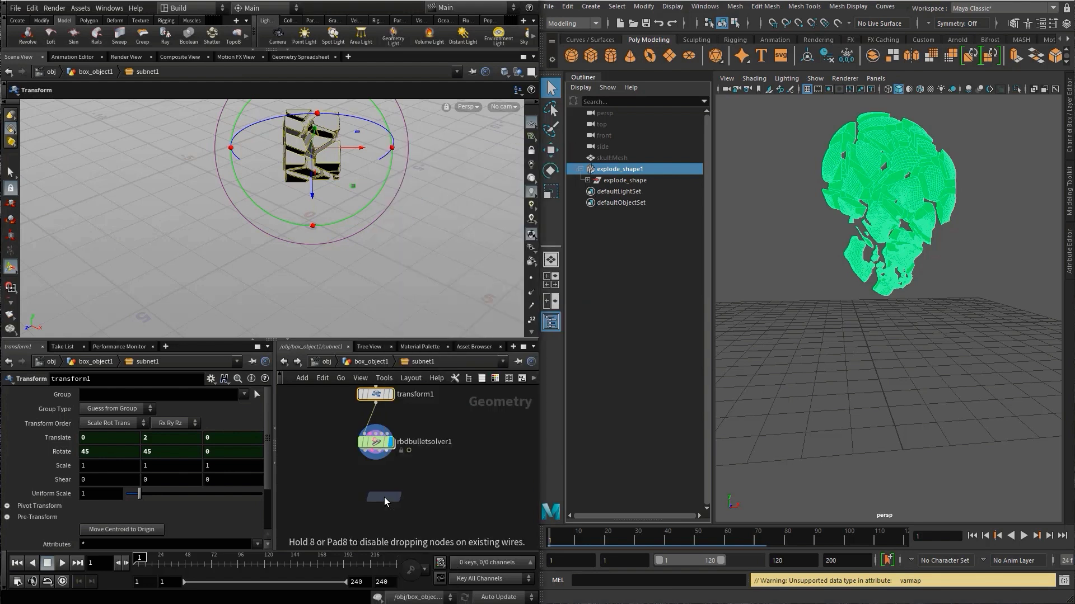
click(380, 490)
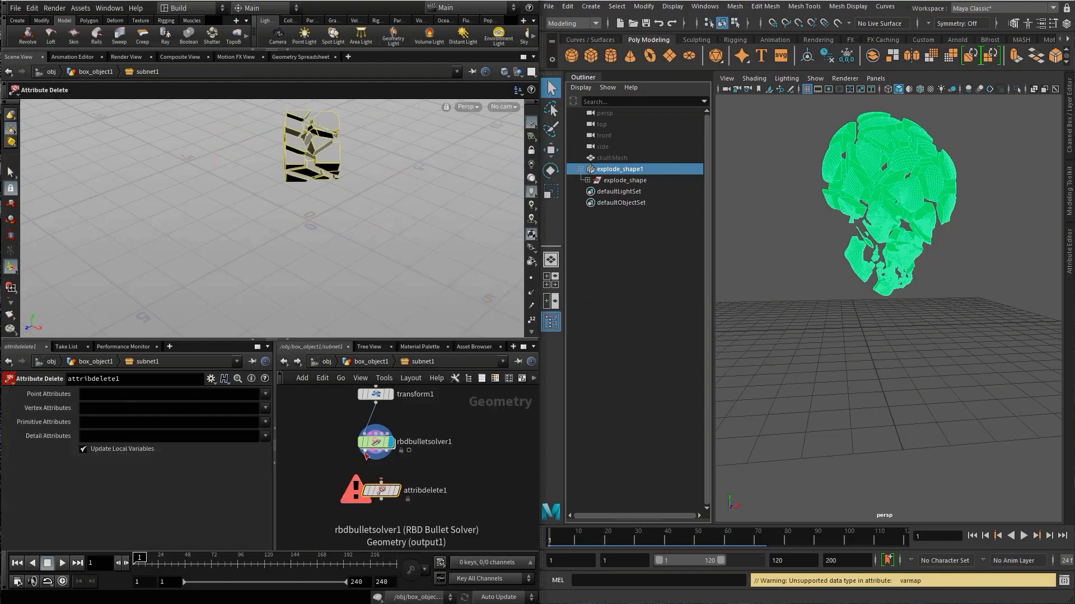
click(375, 460)
click(382, 485)
click(396, 491)
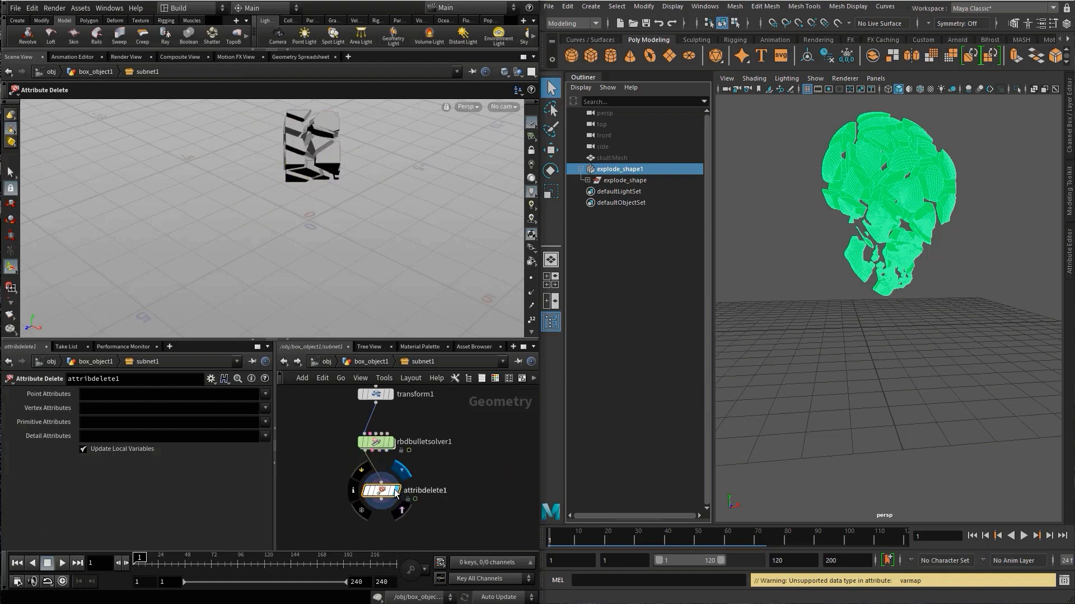
- Set attribdelete1's Detail Attributes to varmap
middle_click(371, 445)
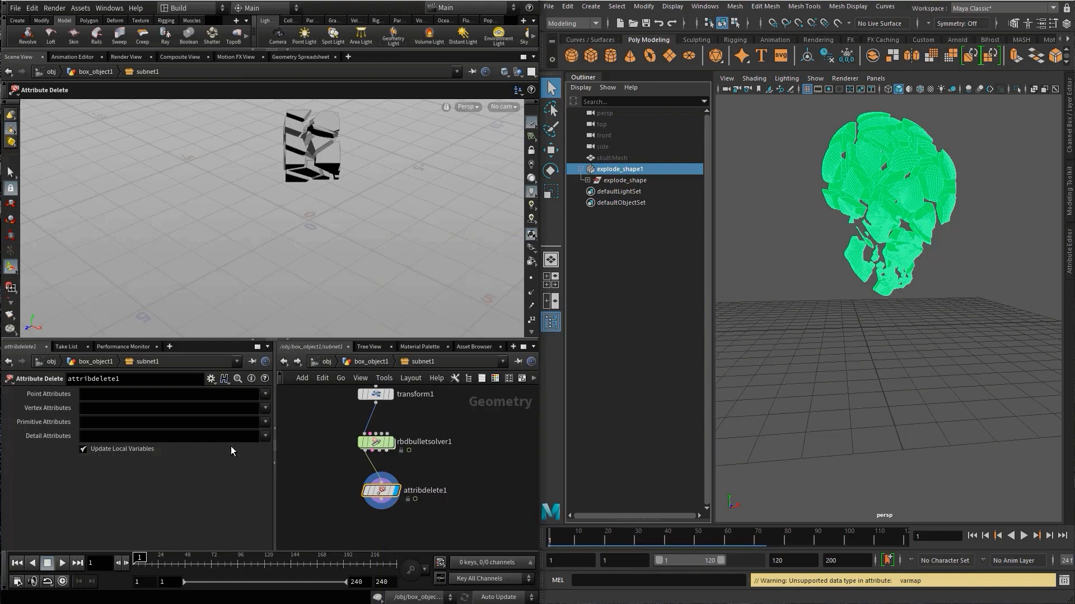
click(243, 438)
click(265, 438)
click(270, 448)
- Save the Explode shape asset, then switch to Maya and show explode_shape1's attributes
click(80, 8)
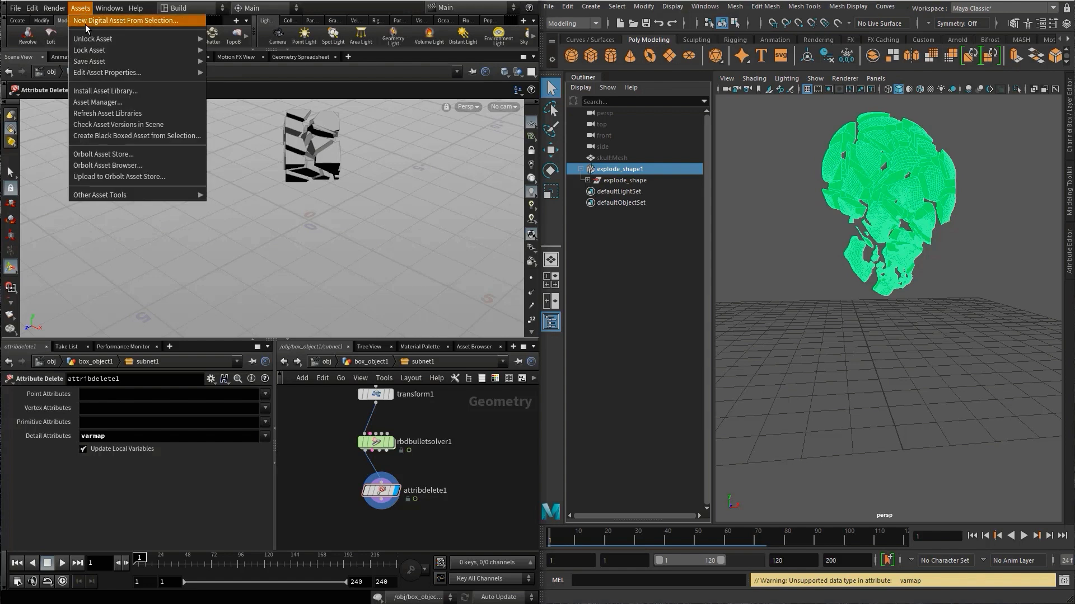
mouse_move(99, 63)
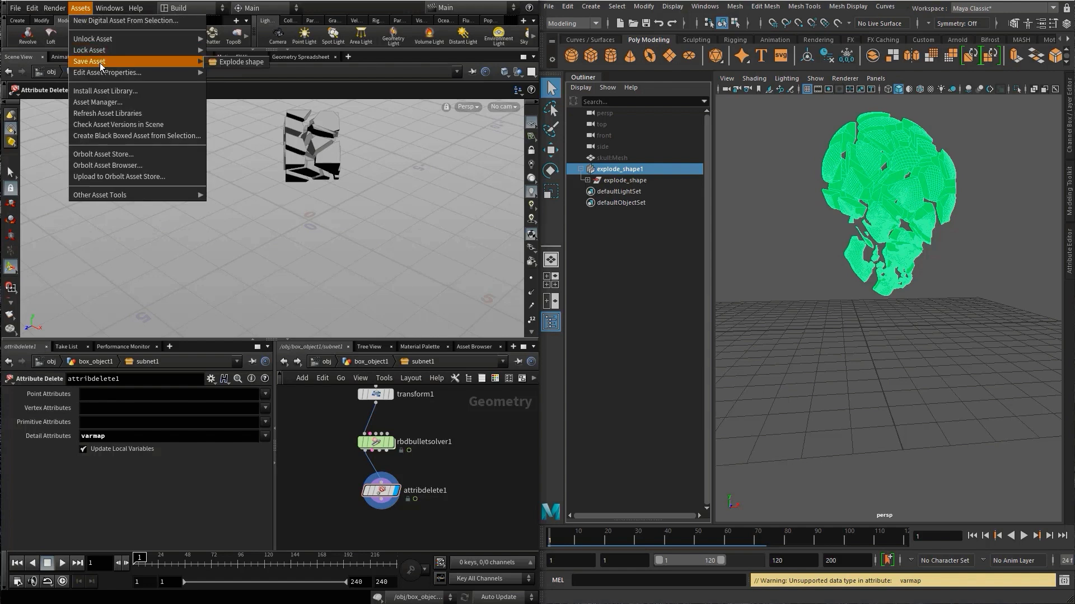
click(214, 63)
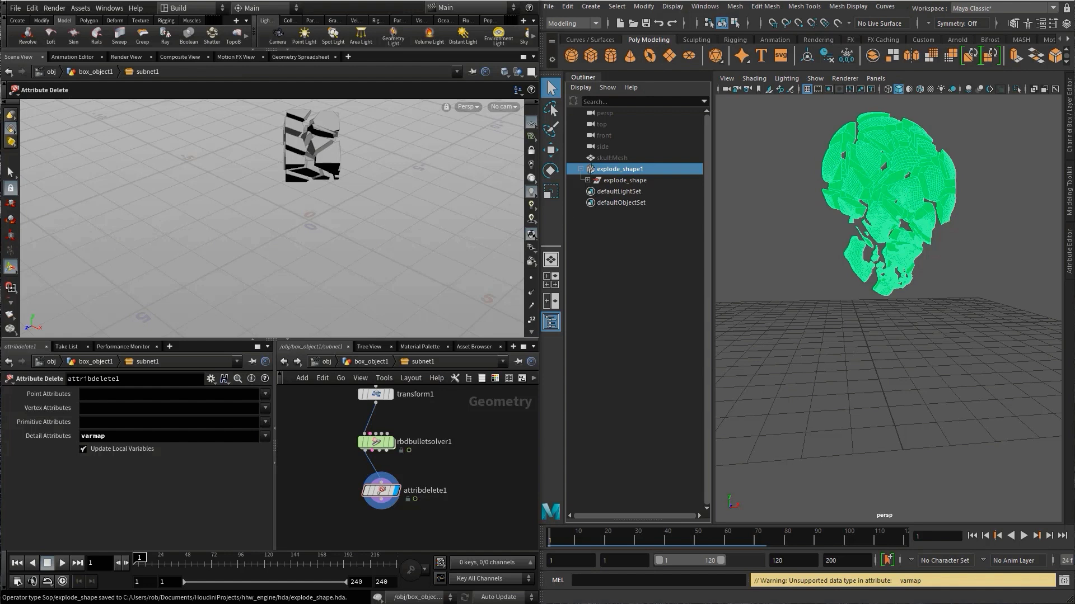
click(1070, 260)
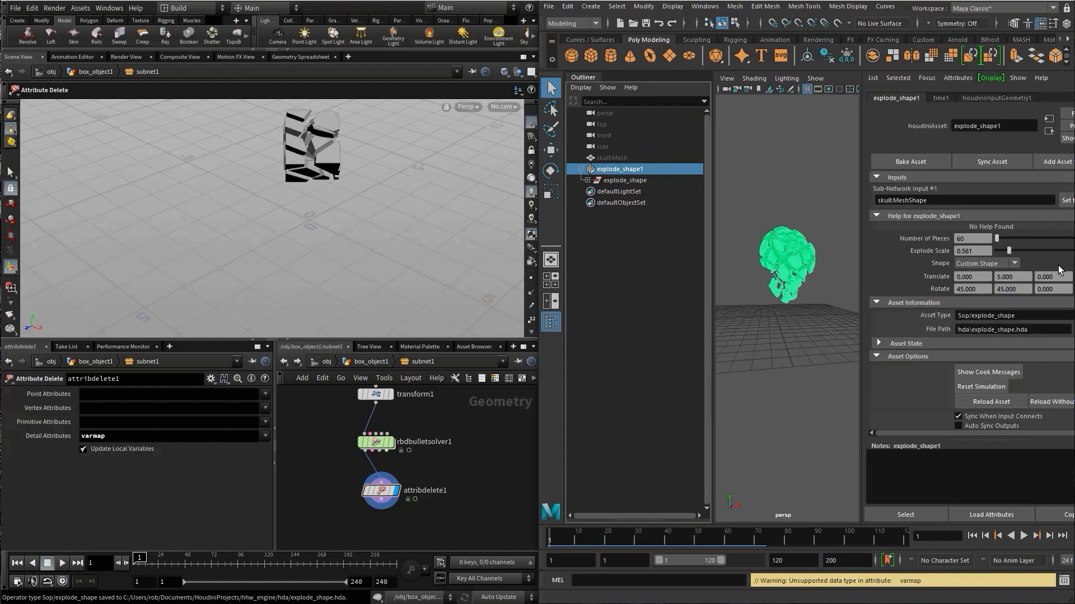
- Reload the explode_shape1 asset, then enlarge the perspective view without the Outliner or attributes and deselect the skull
click(992, 402)
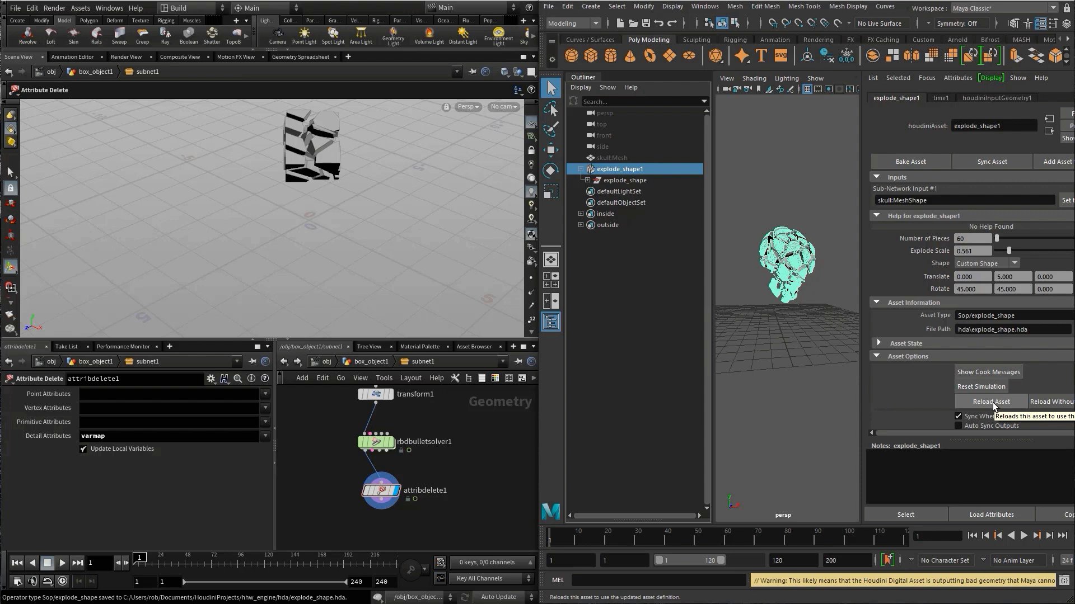
click(552, 305)
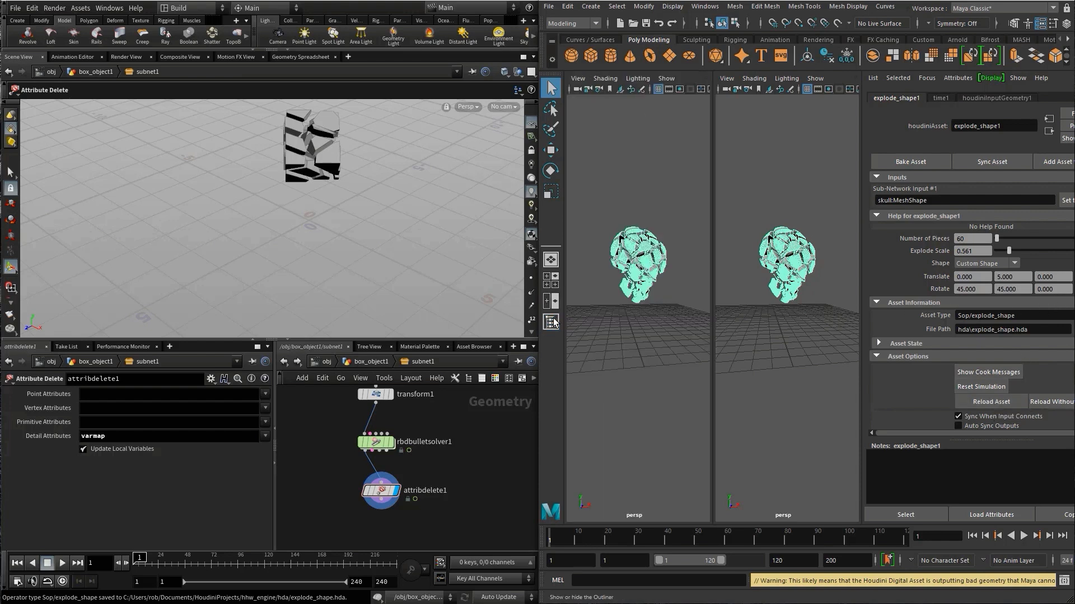
key(space)
click(1069, 252)
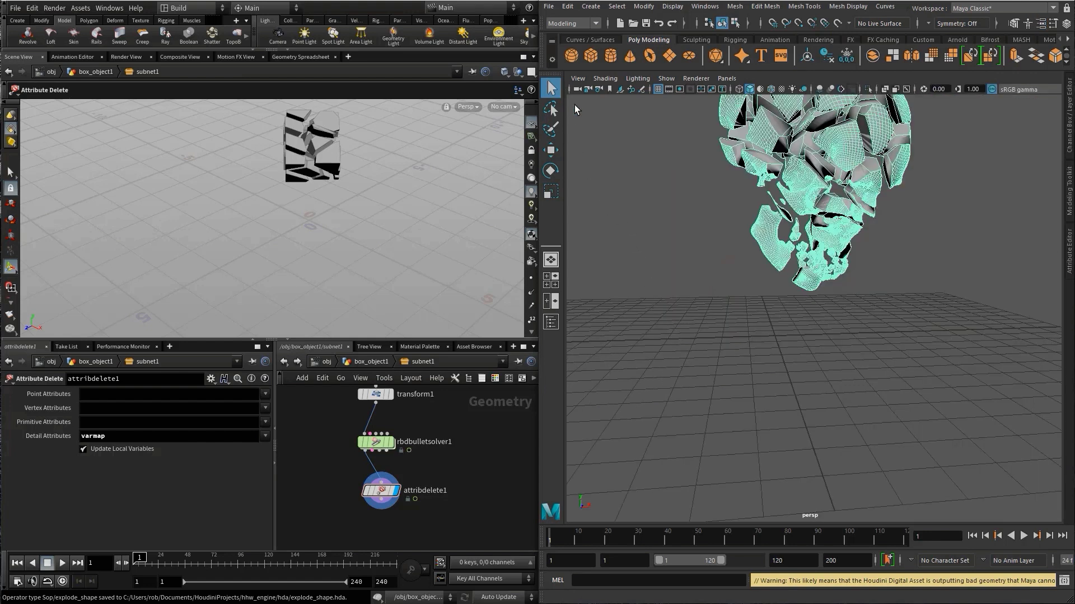
click(614, 150)
- Play the skull simulation in Maya, stop it, and scrub back to frame 10 for a close view of the fractured pieces
scroll(777, 353, down, 6)
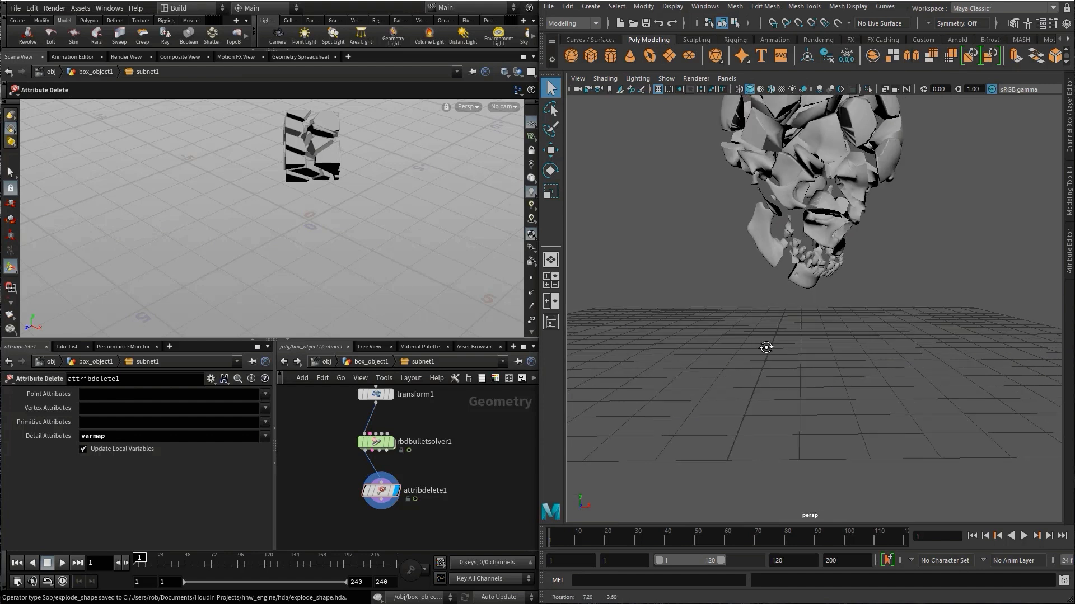
alt+drag(720, 350, 671, 435)
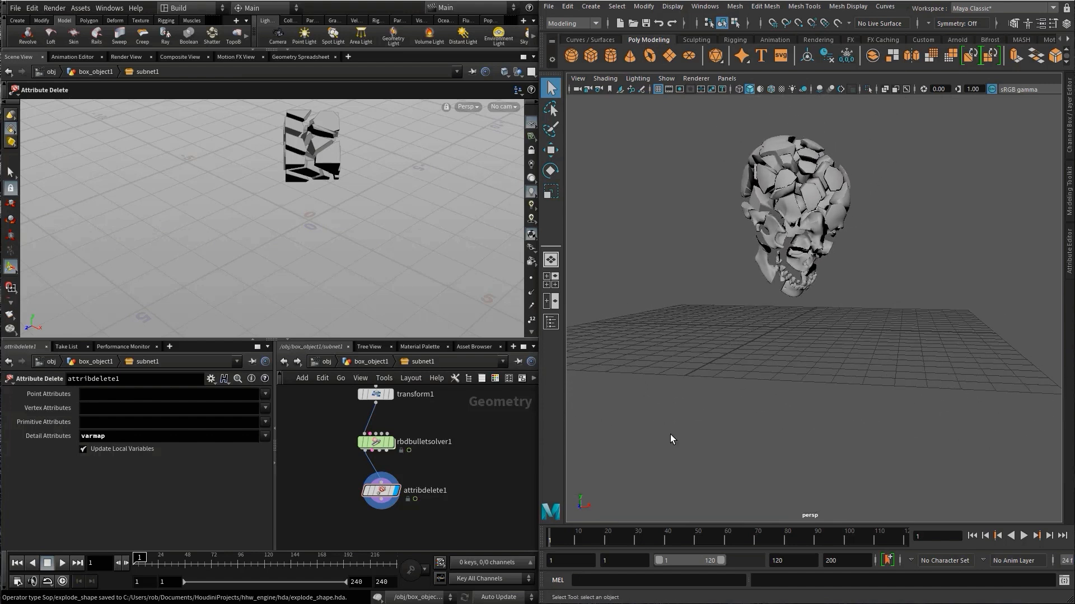
click(1022, 536)
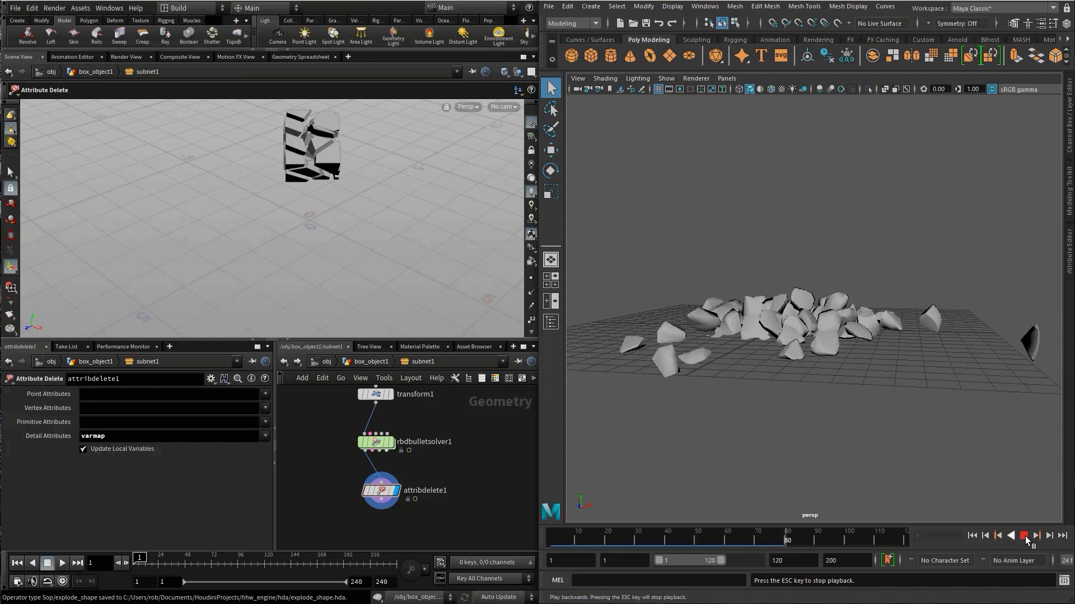
click(1024, 535)
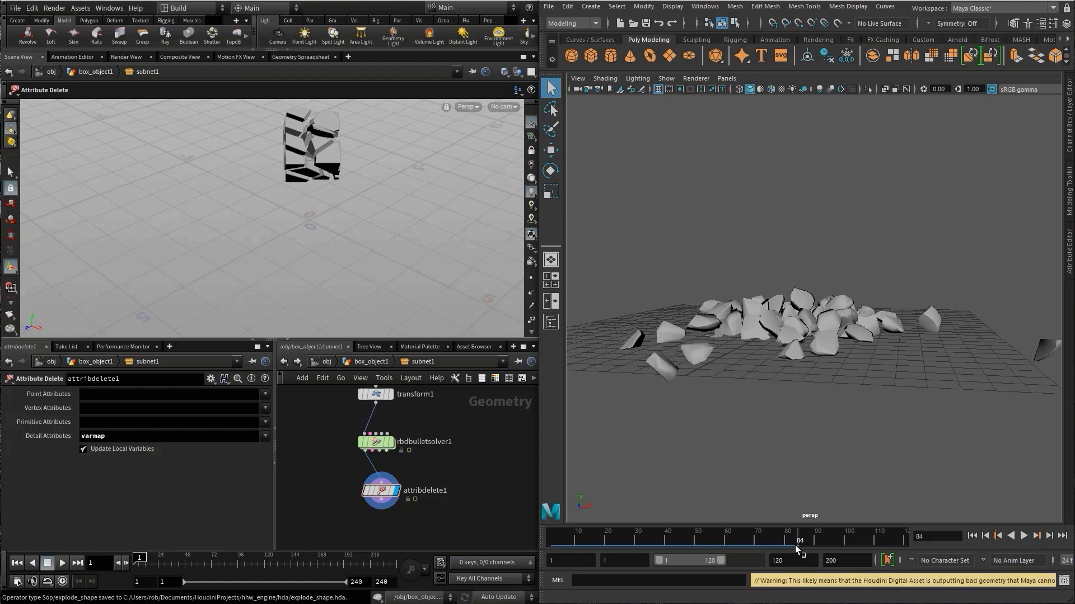
drag(796, 537, 578, 529)
alt+right_drag(836, 337, 1035, 261)
alt+drag(1035, 261, 887, 378)
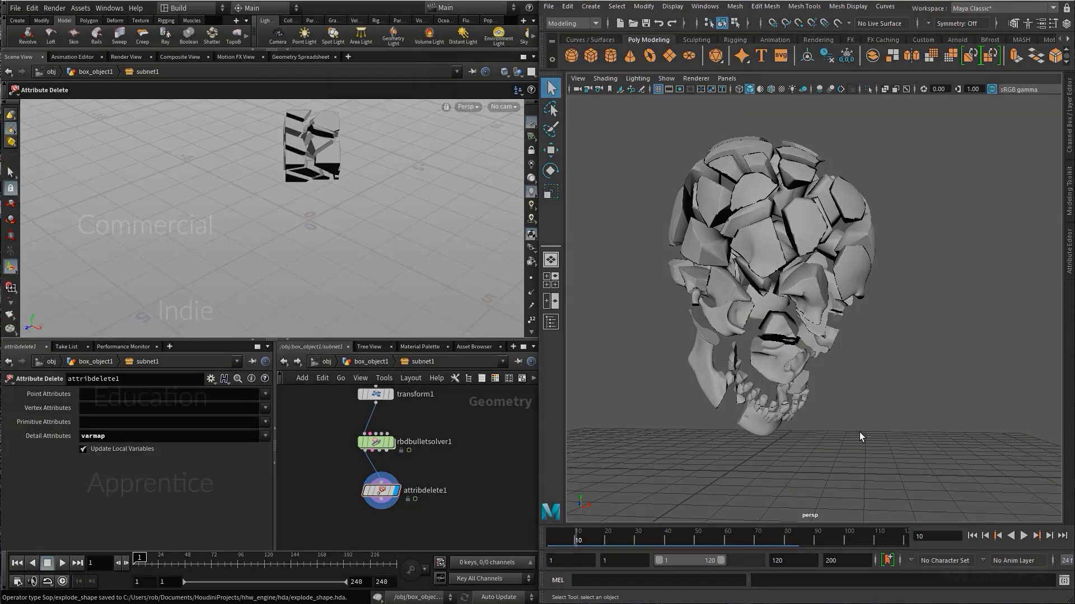